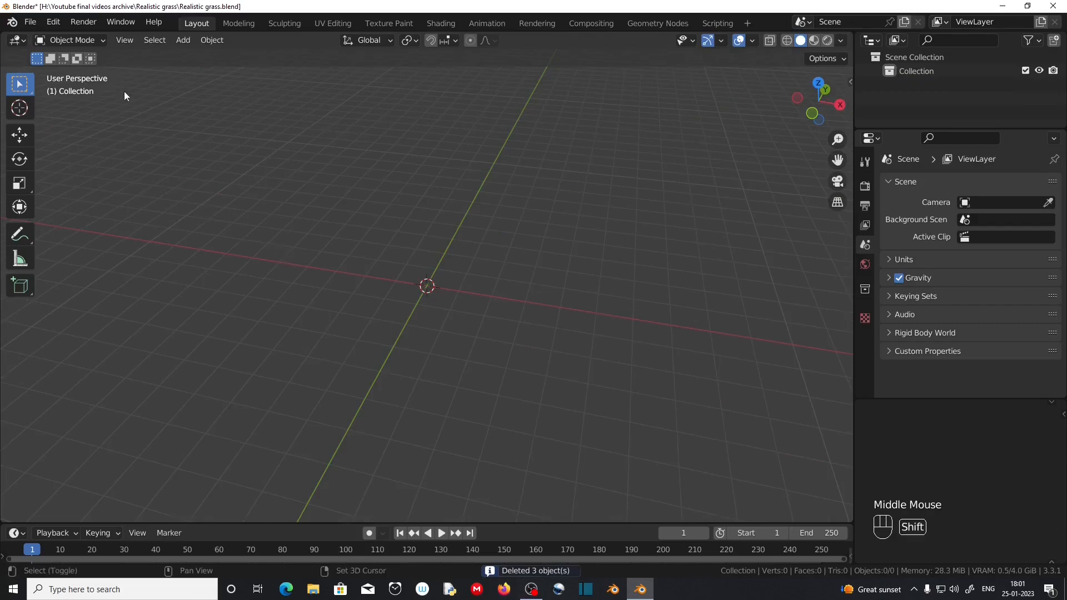
Add a plane at the origin and scale it uniformly by 0.1
{"action": "key", "text": "shift+a"}
{"action": "left_click", "coordinate": [189, 92]}
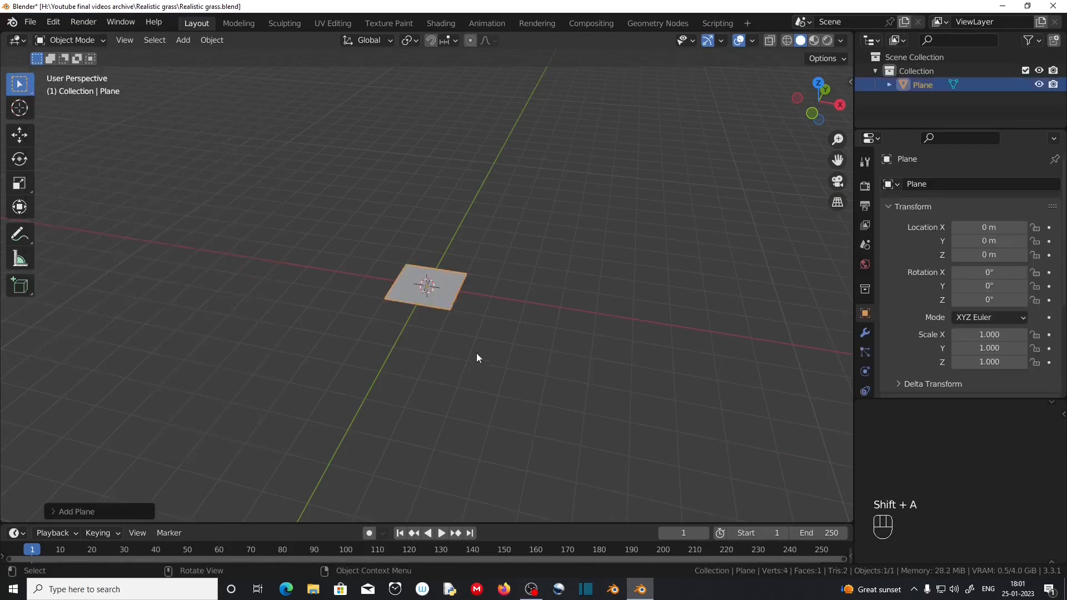
{"action": "scroll", "coordinate": [476, 353], "scroll_direction": "up", "scroll_amount": 2}
{"action": "key", "text": "s"}
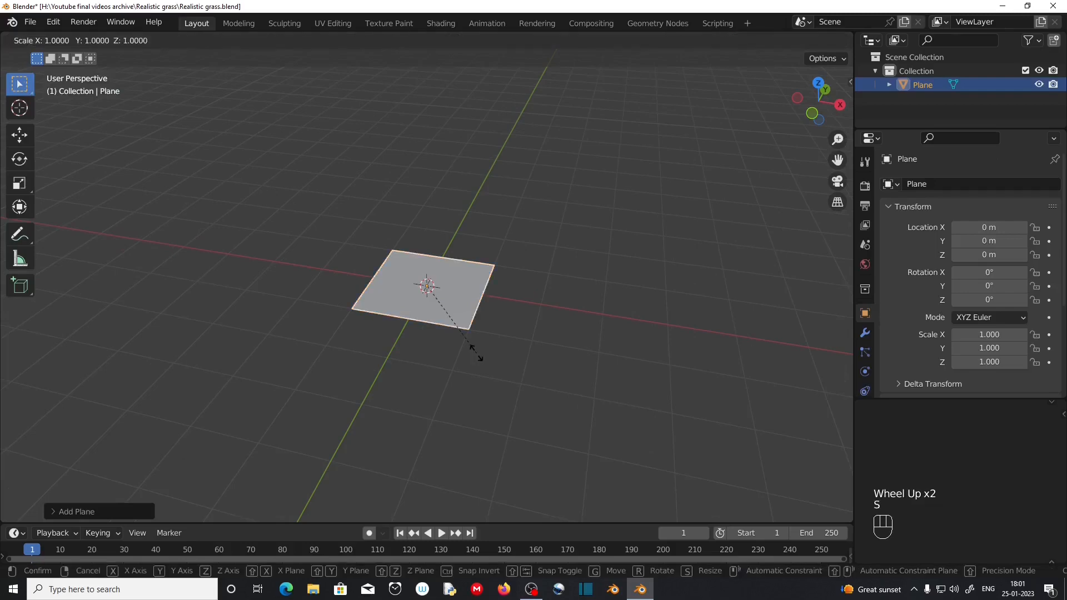
{"action": "key", "text": "KP_Decimal"}
{"action": "key", "text": "KP_1"}
{"action": "key", "text": "KP_Enter"}
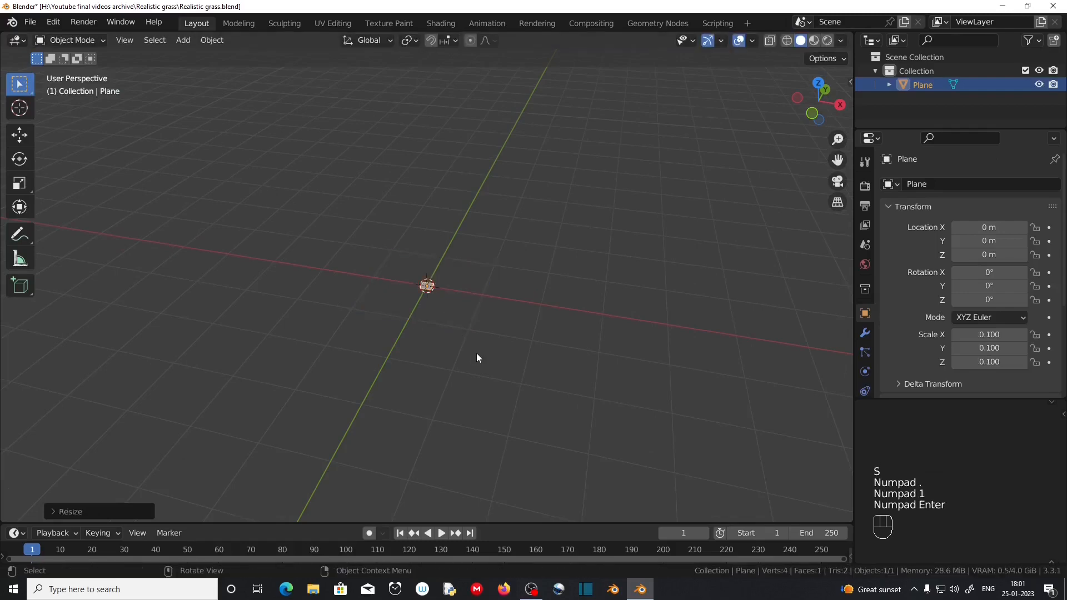
Scale the plane by 0.1 along the X axis to make a narrow strip
{"action": "key", "text": "KP_Decimal"}
{"action": "key", "text": "s"}
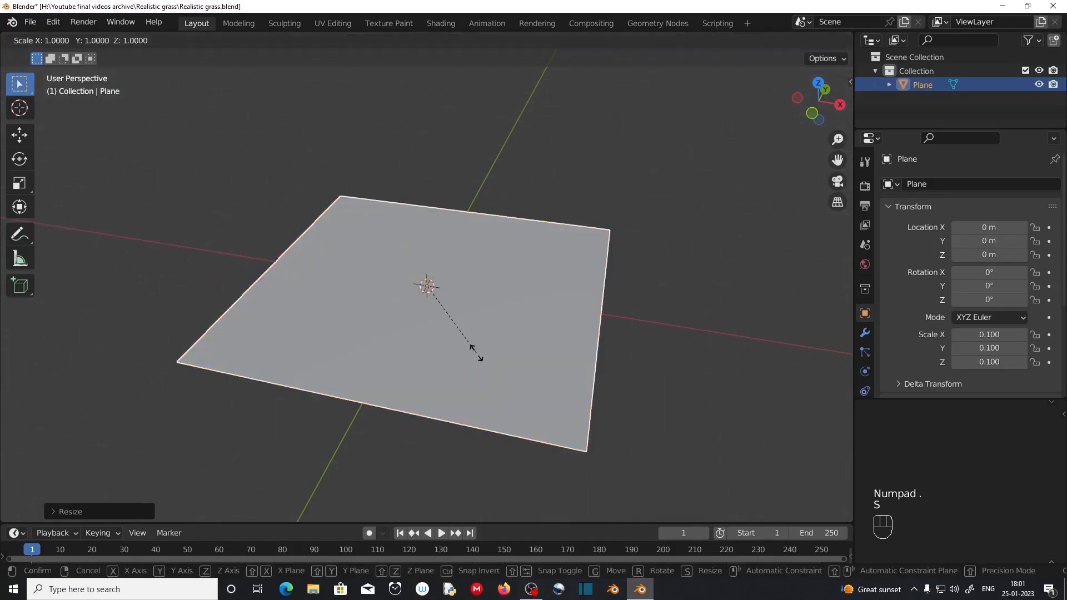
{"action": "key", "text": "x"}
{"action": "key", "text": "KP_Decimal"}
{"action": "key", "text": "KP_1"}
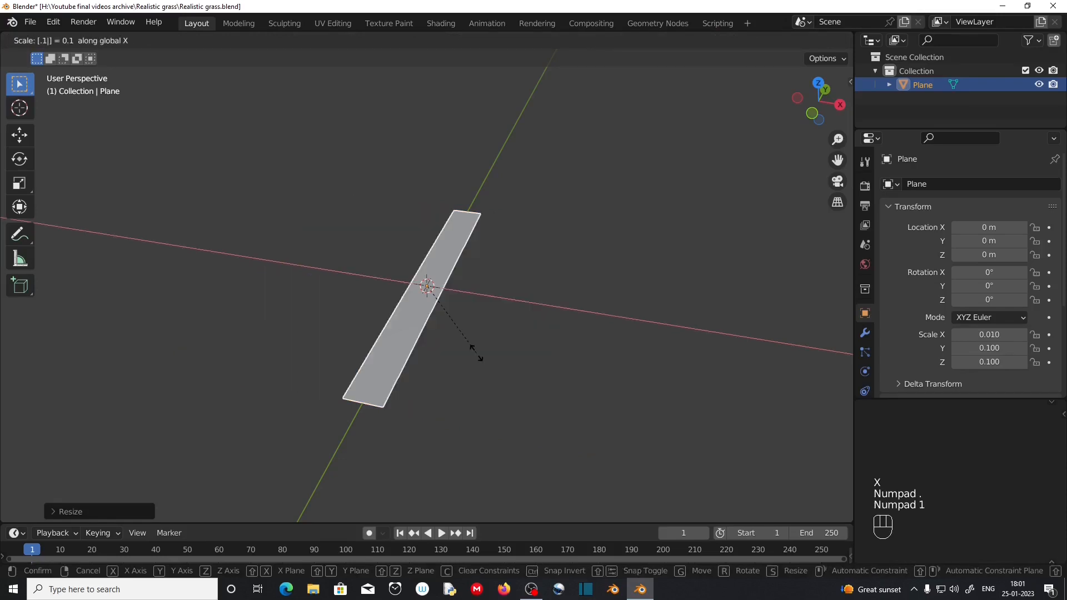
{"action": "key", "text": "KP_Enter"}
Rotate the strip 90° about the X axis to stand it upright and apply its rotation and scale
{"action": "key", "text": "r"}
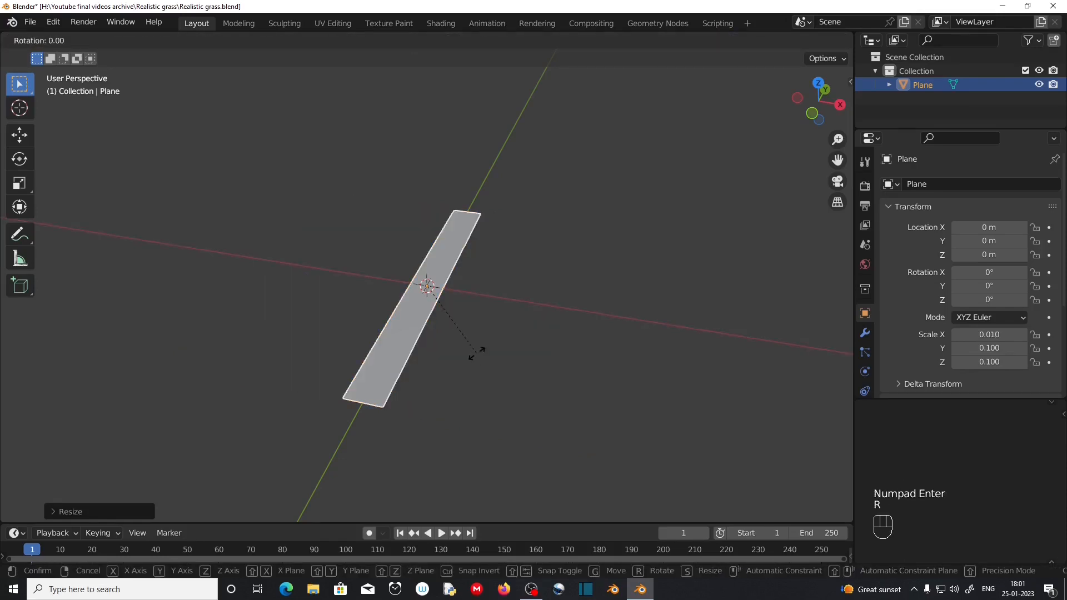
{"action": "key", "text": "z"}
{"action": "key", "text": "x"}
{"action": "key", "text": "KP_9"}
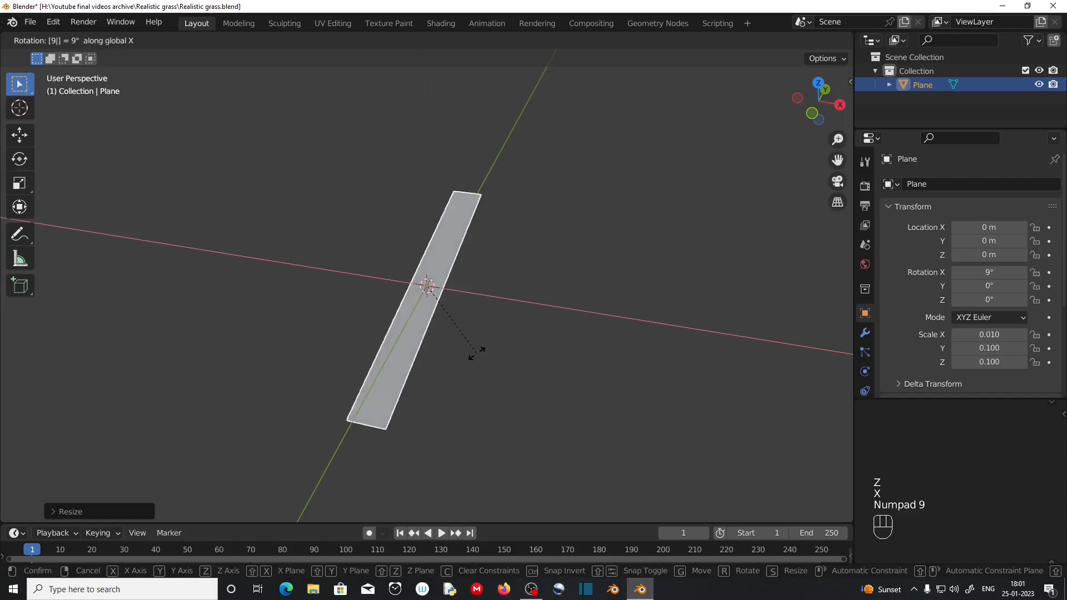
{"action": "key", "text": "KP_0"}
{"action": "key", "text": "KP_Enter"}
{"action": "middle_click_drag", "start_coordinate": [477, 354], "coordinate": [376, 330]}
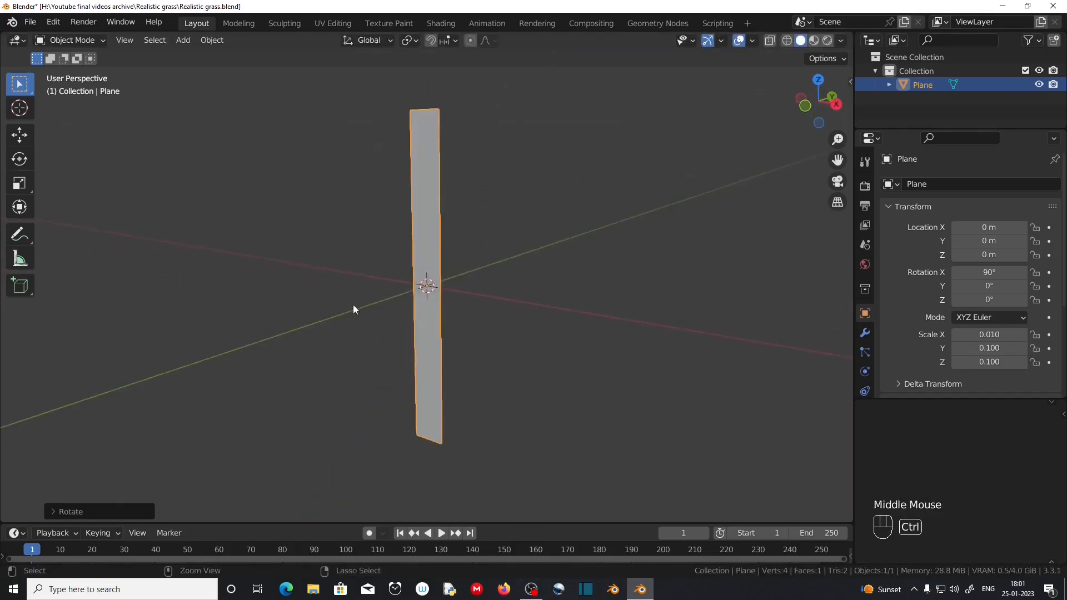
{"action": "key", "text": "ctrl+a"}
{"action": "left_click", "coordinate": [333, 362]}
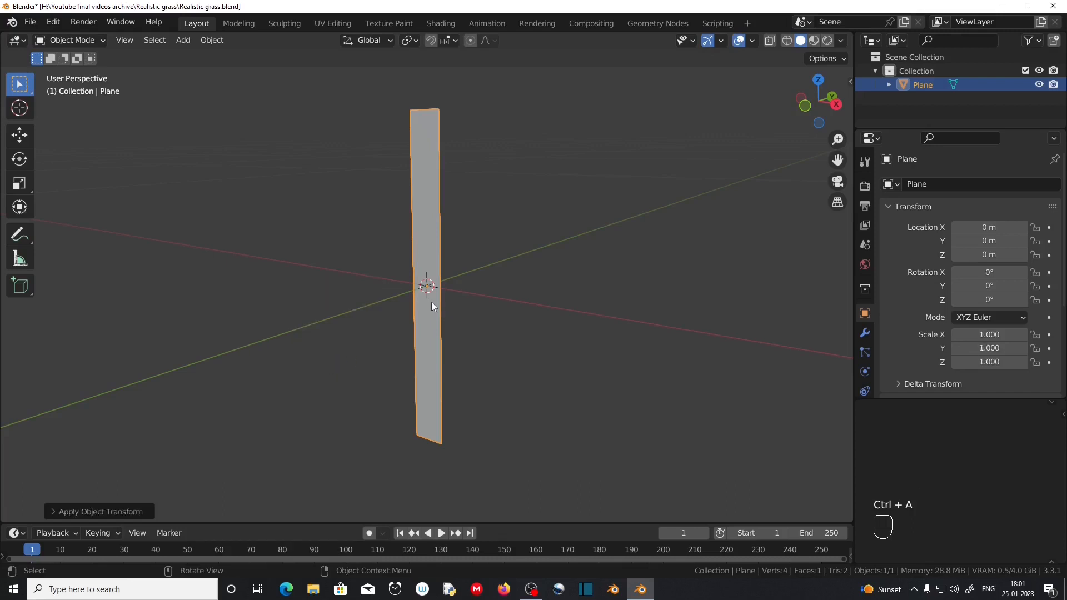
In Edit Mode with X-ray on, move the strip's bottom vertices up along Z to the origin level
{"action": "left_click", "coordinate": [431, 302]}
{"action": "key", "text": "Tab"}
{"action": "middle_click_drag", "start_coordinate": [423, 347], "coordinate": [459, 337]}
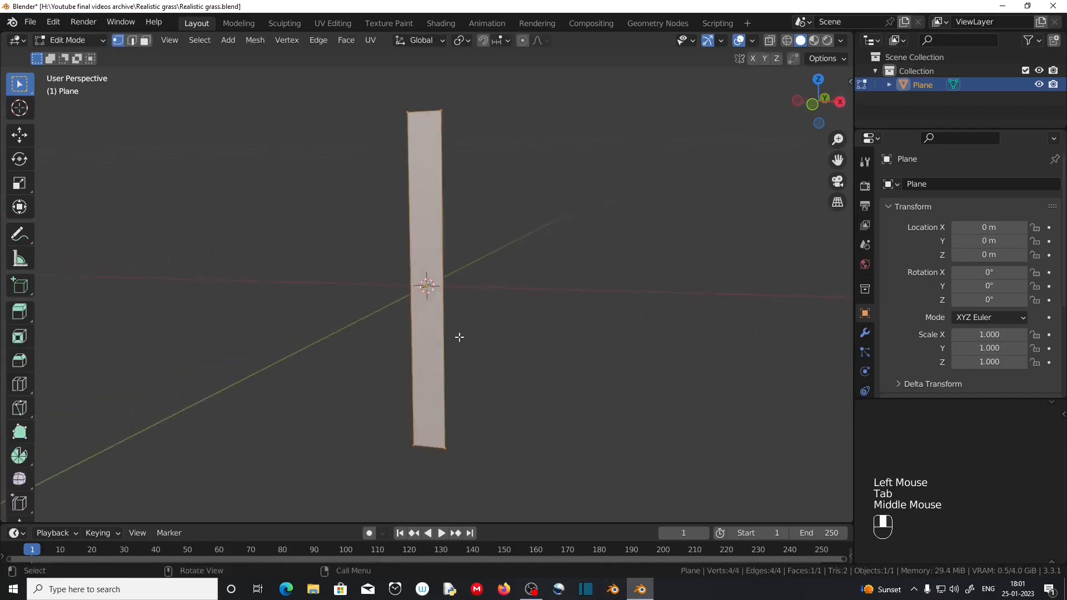
{"action": "left_click", "coordinate": [769, 44]}
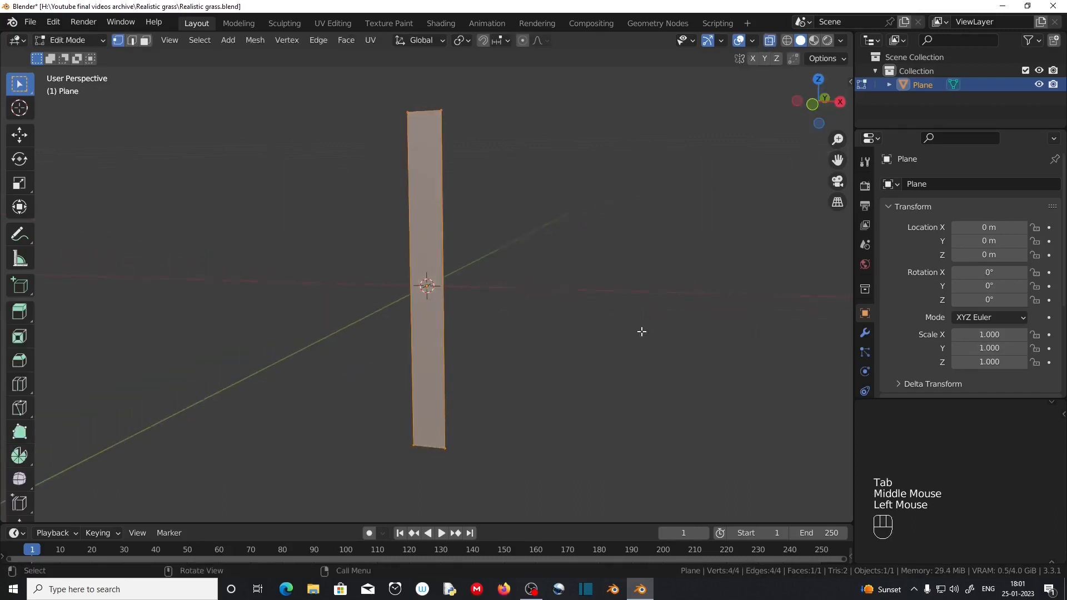
{"action": "key", "text": "KP_1"}
{"action": "left_click_drag", "start_coordinate": [383, 437], "coordinate": [537, 492]}
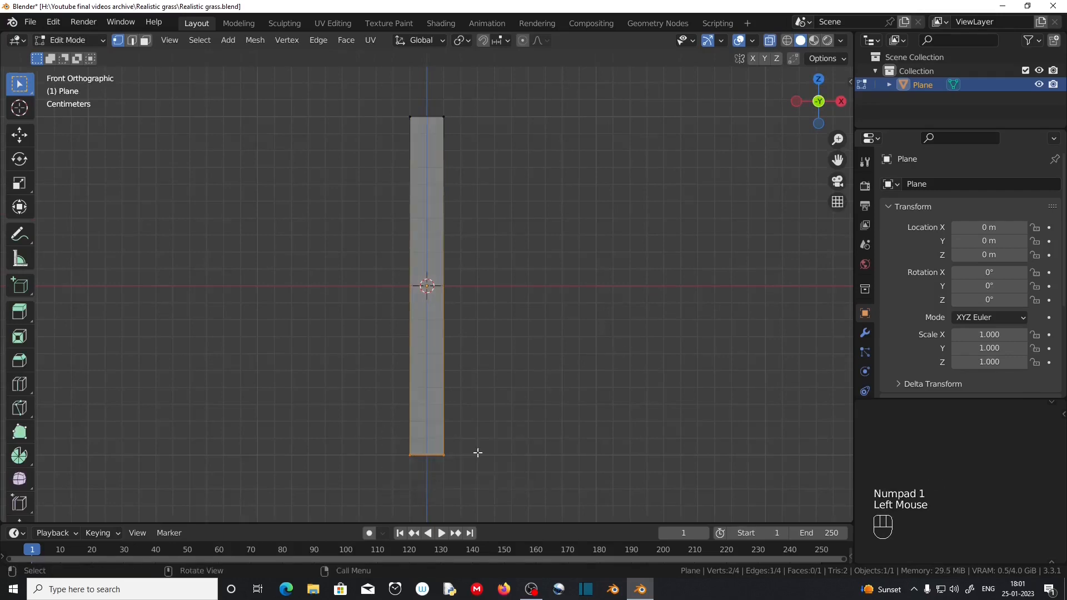
{"action": "key", "text": "g"}
{"action": "key", "text": "z"}
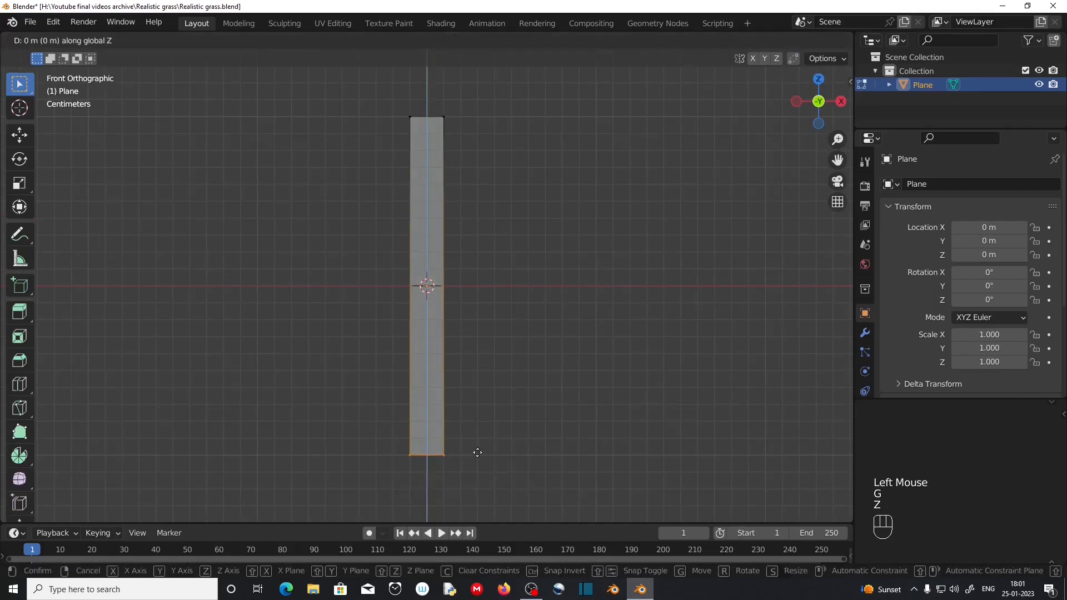
{"action": "left_click", "coordinate": [478, 284]}
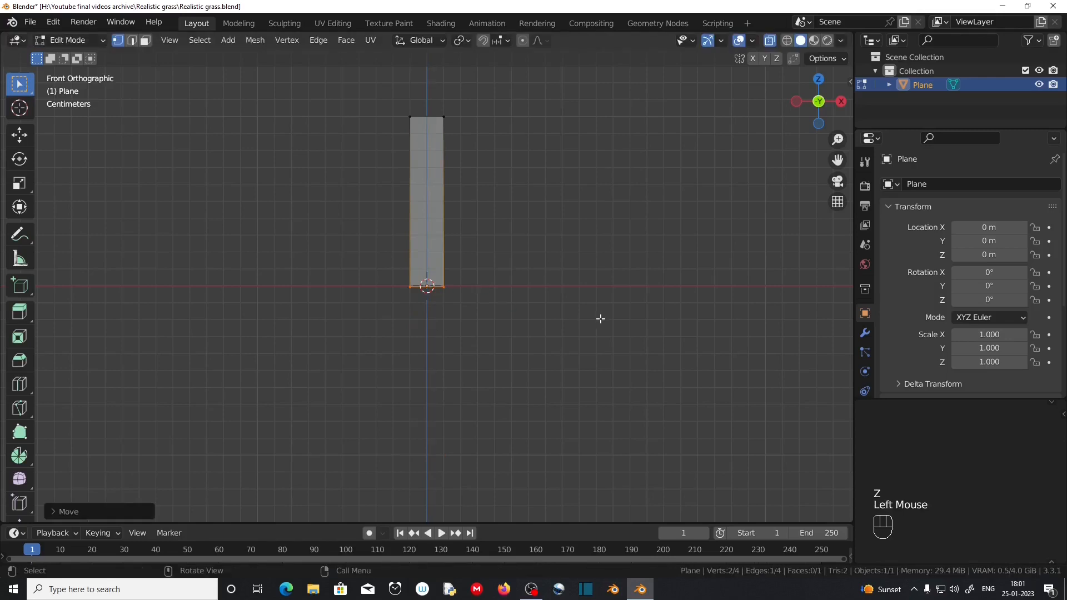
In the right side view, move the strip's top vertices about 0.007 m along Y and 0.011 m up
{"action": "middle_click_drag", "start_coordinate": [600, 316], "coordinate": [605, 435], "text": "shift"}
{"action": "left_click_drag", "start_coordinate": [393, 222], "coordinate": [482, 254]}
{"action": "key", "text": "KP_3"}
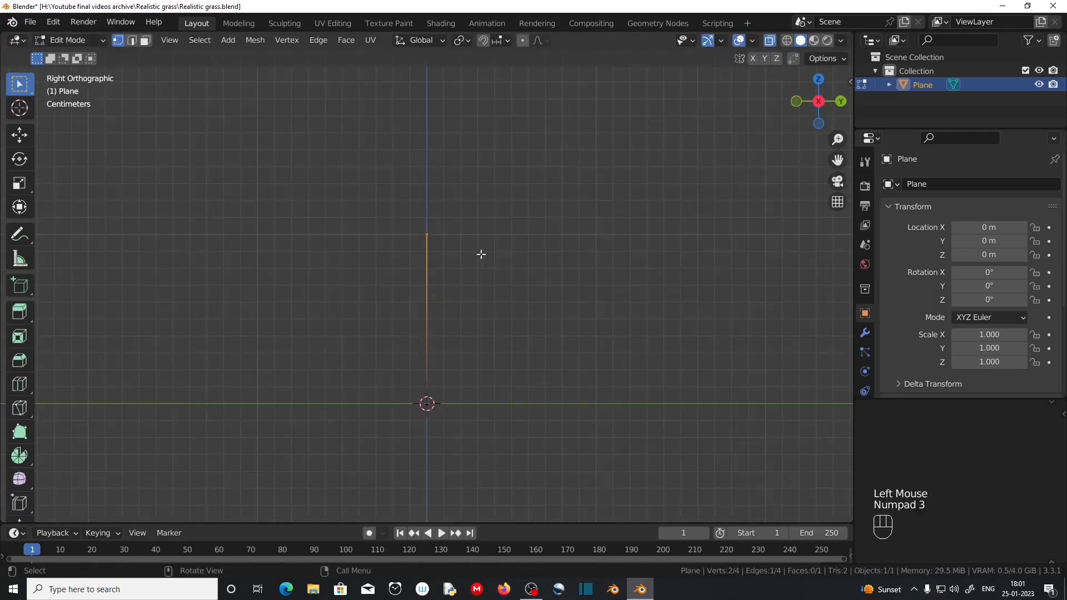
{"action": "scroll", "coordinate": [481, 254], "scroll_direction": "down", "scroll_amount": 2}
{"action": "middle_click_drag", "start_coordinate": [478, 255], "coordinate": [476, 297], "text": "shift"}
{"action": "key", "text": "g"}
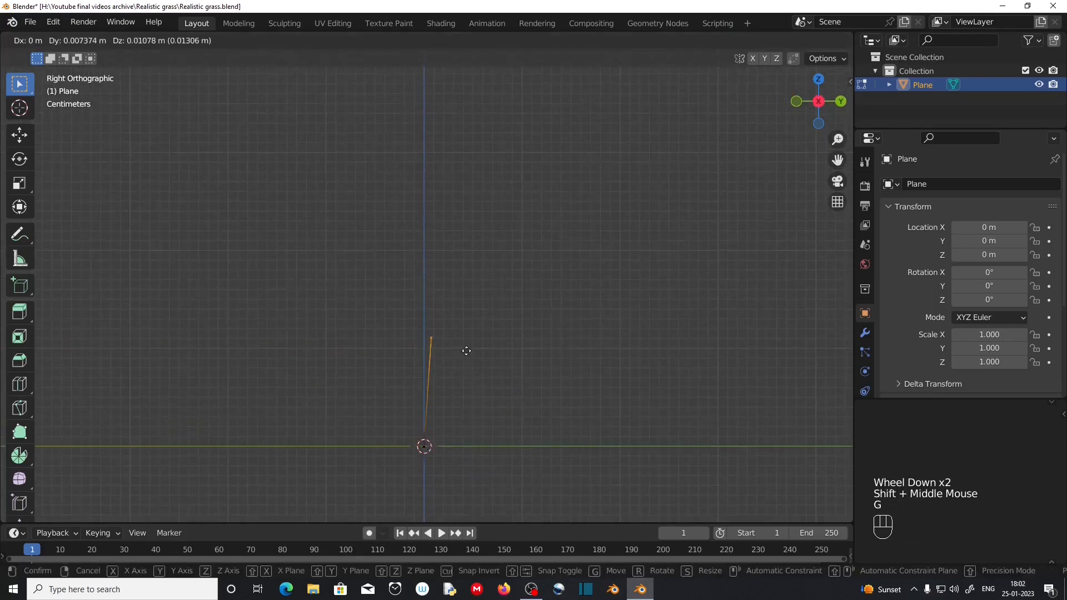
{"action": "left_click", "coordinate": [466, 351]}
Extrude the strip's top edge upward in four successive segments, alternating slightly along Y to form a wavy stem
{"action": "key", "text": "e"}
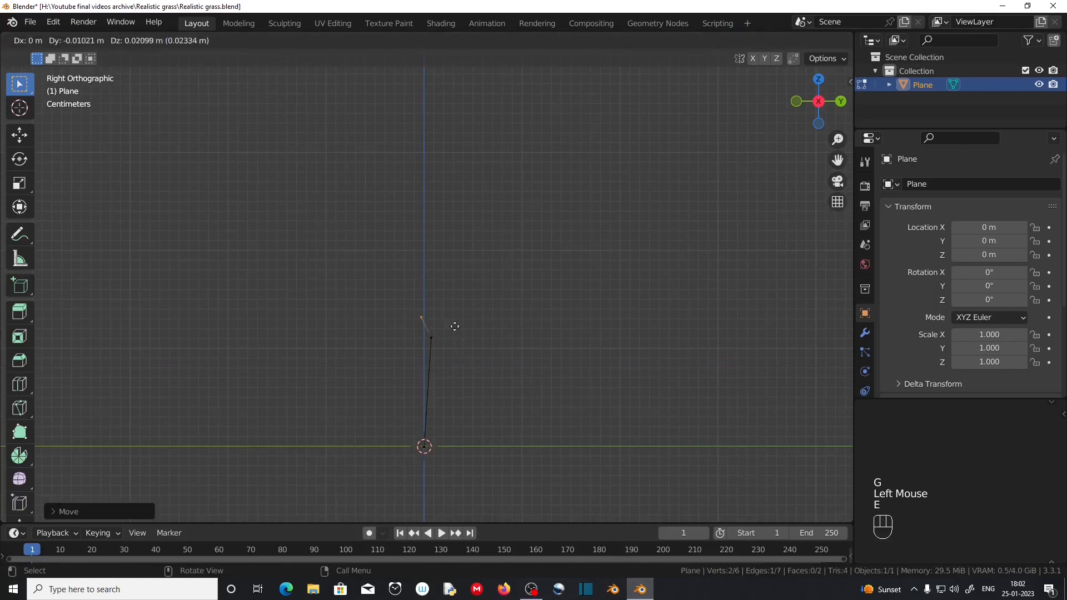
{"action": "left_click", "coordinate": [437, 257]}
{"action": "key", "text": "e"}
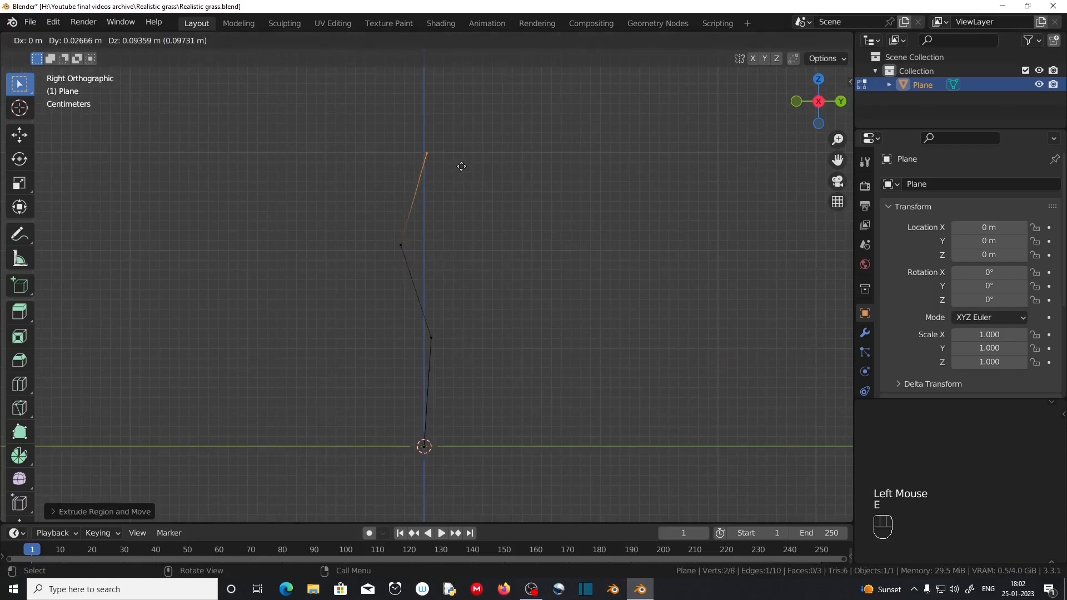
{"action": "left_click", "coordinate": [461, 166]}
{"action": "scroll", "coordinate": [484, 161], "scroll_direction": "down", "scroll_amount": 2}
{"action": "middle_click_drag", "start_coordinate": [483, 162], "coordinate": [467, 245], "text": "shift"}
{"action": "key", "text": "e"}
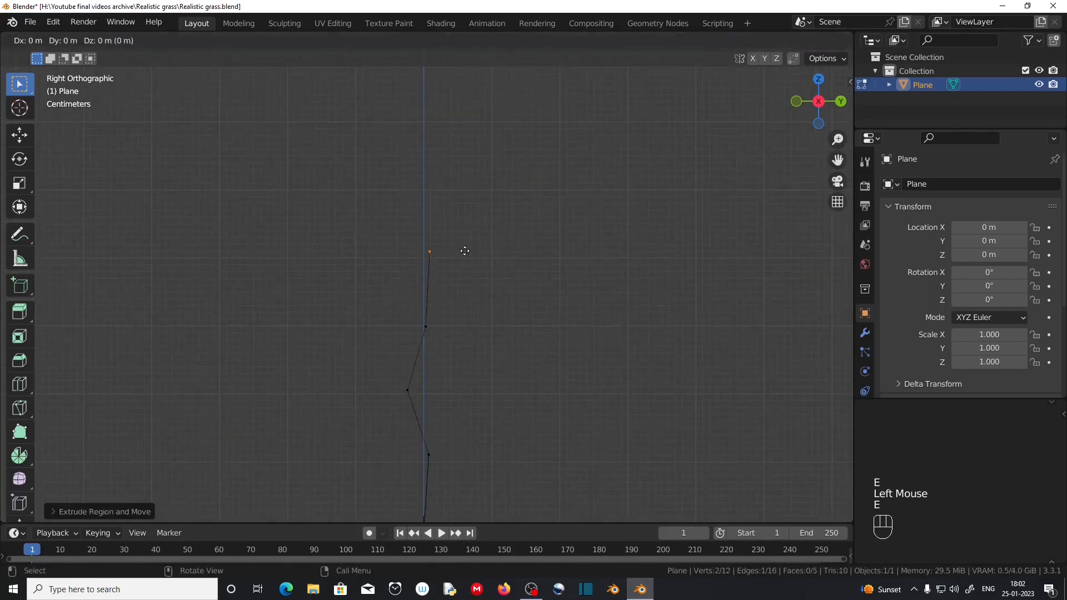
{"action": "left_click", "coordinate": [457, 179]}
Move the stem joint just below the tip slightly outward along positive Y
{"action": "left_click", "coordinate": [426, 249]}
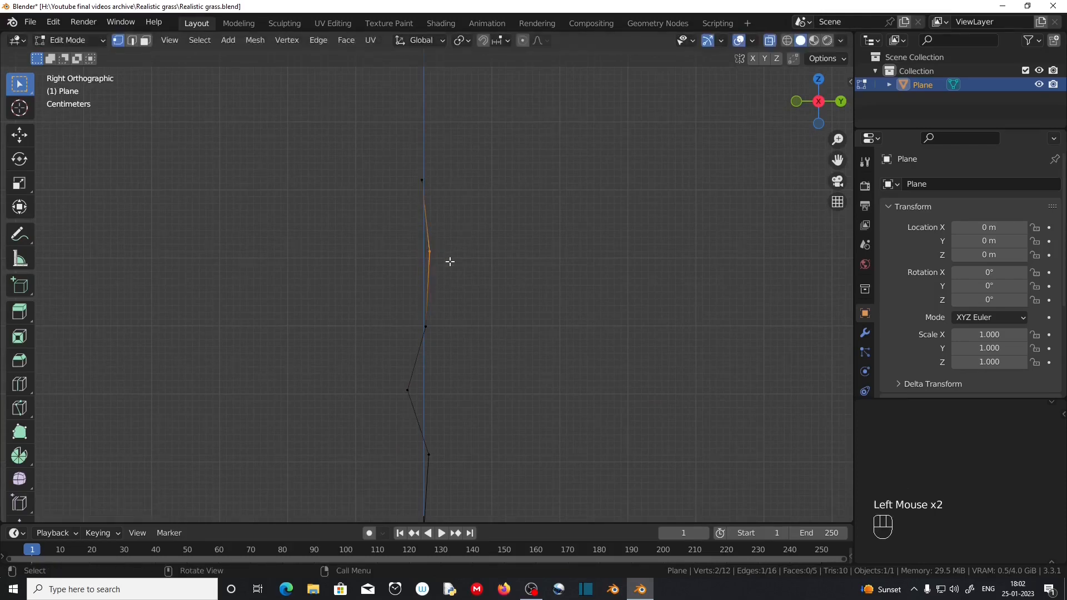
{"action": "key", "text": "g"}
{"action": "left_click", "coordinate": [454, 262]}
{"action": "scroll", "coordinate": [453, 261], "scroll_direction": "down", "scroll_amount": 1}
{"action": "middle_click_drag", "start_coordinate": [453, 261], "coordinate": [488, 357], "text": "shift"}
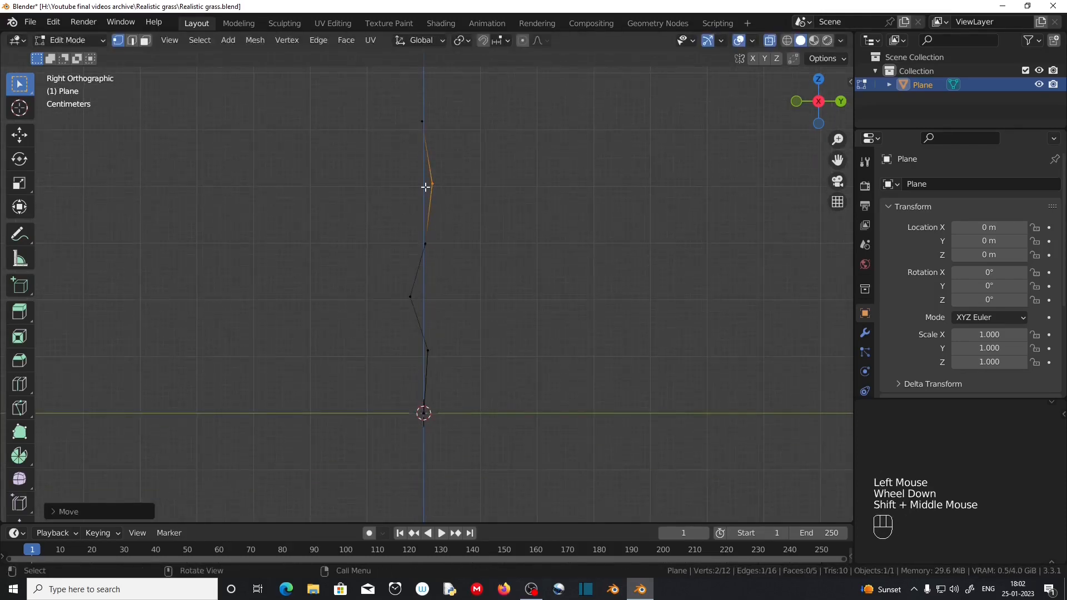
Bevel the stem's four intermediate joints to smooth its bends, leaving the base and tip out
{"action": "left_click_drag", "start_coordinate": [374, 164], "coordinate": [484, 396]}
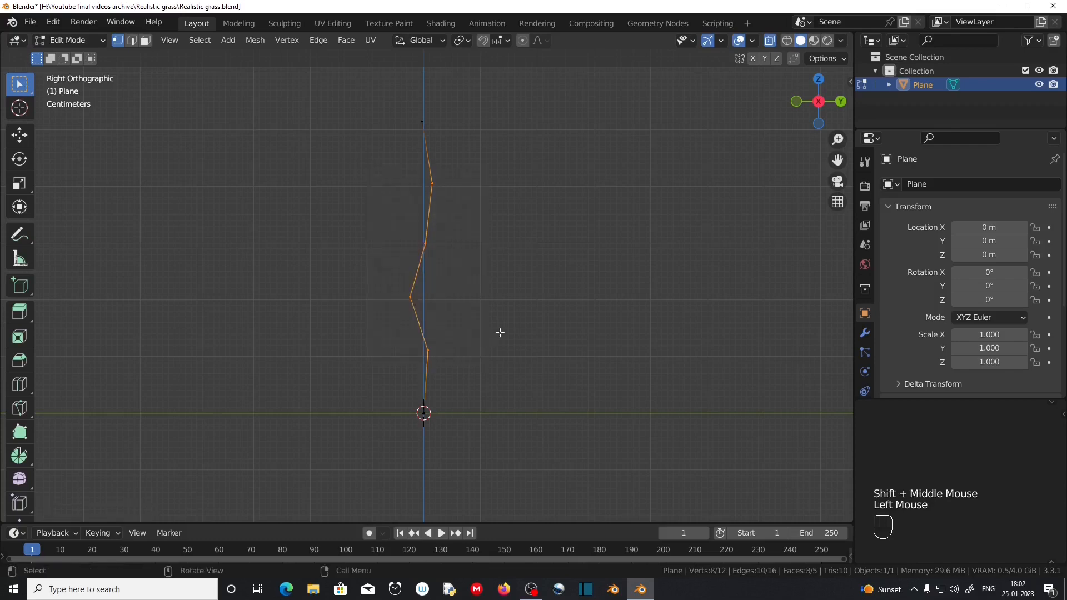
{"action": "key", "text": "ctrl+b"}
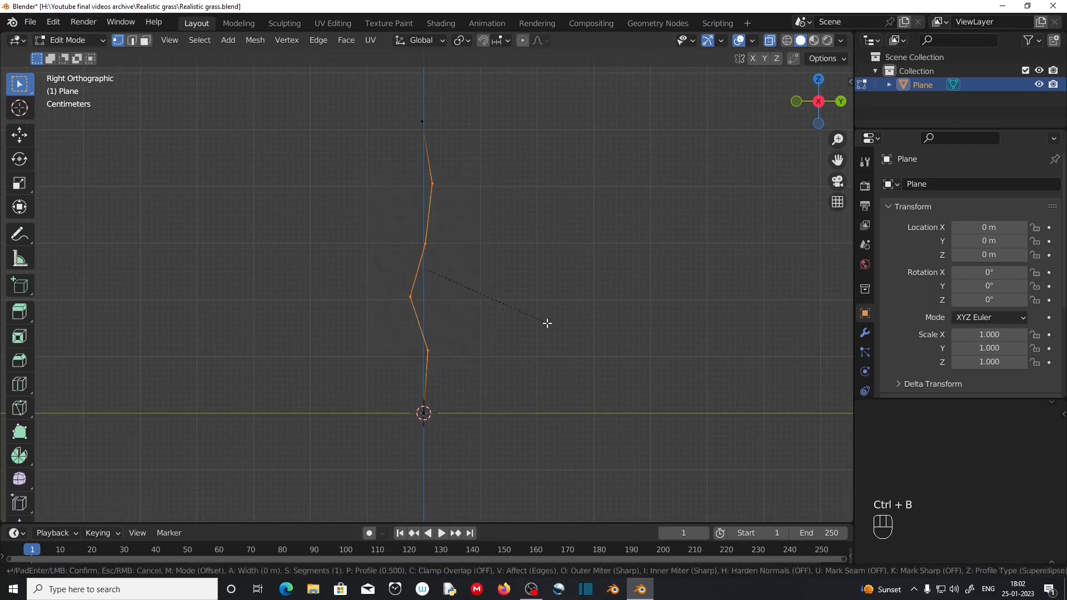
{"action": "left_click", "coordinate": [561, 329]}
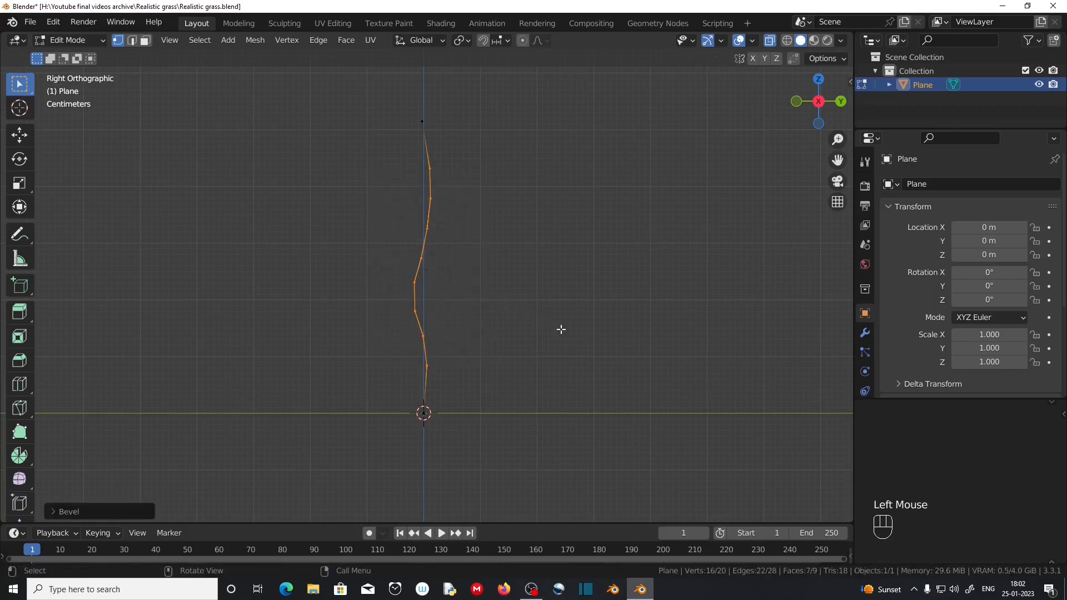
Taper the stem by scaling its top edge down along X with smooth proportional editing at size 0.51
{"action": "scroll", "coordinate": [536, 250], "scroll_direction": "up", "scroll_amount": 2}
{"action": "middle_click_drag", "start_coordinate": [536, 250], "coordinate": [513, 275], "text": "shift"}
{"action": "middle_click_drag", "start_coordinate": [532, 388], "coordinate": [464, 222], "text": "shift"}
{"action": "left_click_drag", "start_coordinate": [412, 138], "coordinate": [478, 194]}
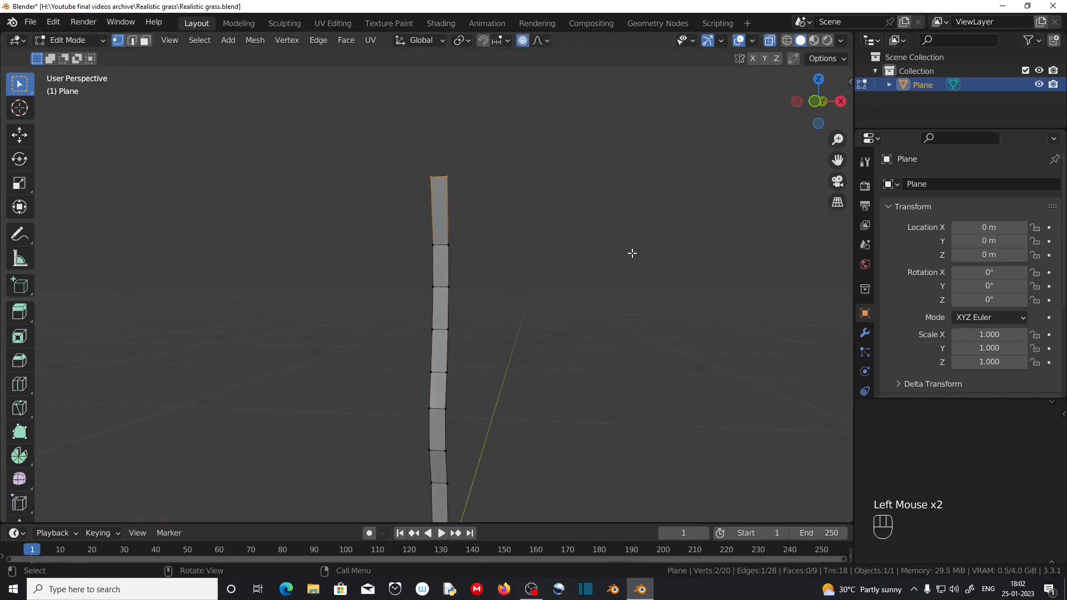
{"action": "scroll", "coordinate": [632, 254], "scroll_direction": "down", "scroll_amount": 2}
{"action": "middle_click_drag", "start_coordinate": [633, 254], "coordinate": [515, 328], "text": "shift"}
{"action": "key", "text": "KP_1"}
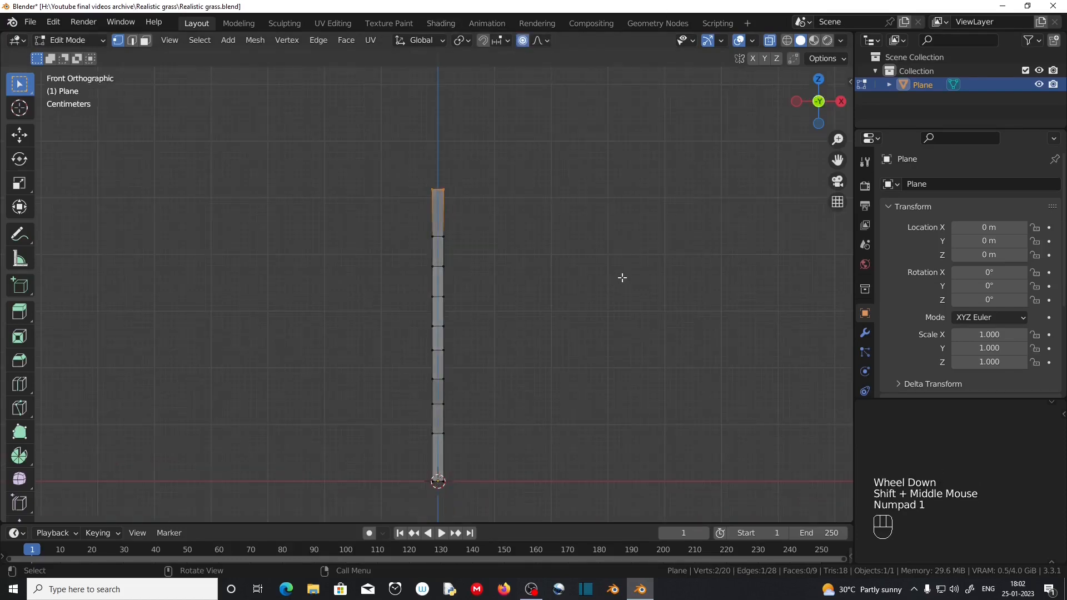
{"action": "key", "text": "s"}
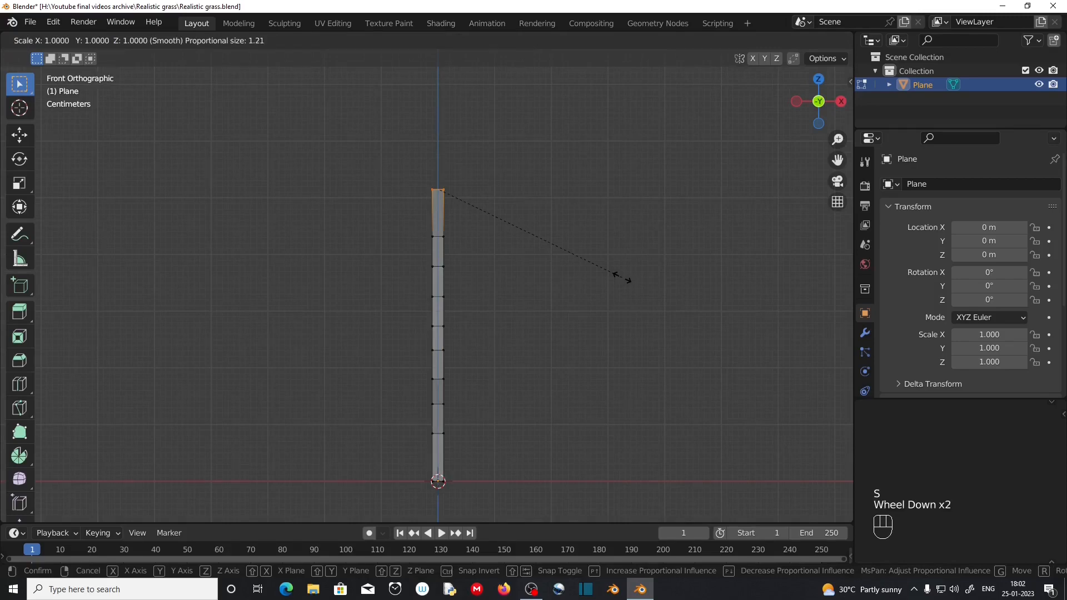
{"action": "scroll", "coordinate": [622, 278], "scroll_direction": "up", "scroll_amount": 2}
{"action": "scroll", "coordinate": [623, 277], "scroll_direction": "up", "scroll_amount": 3}
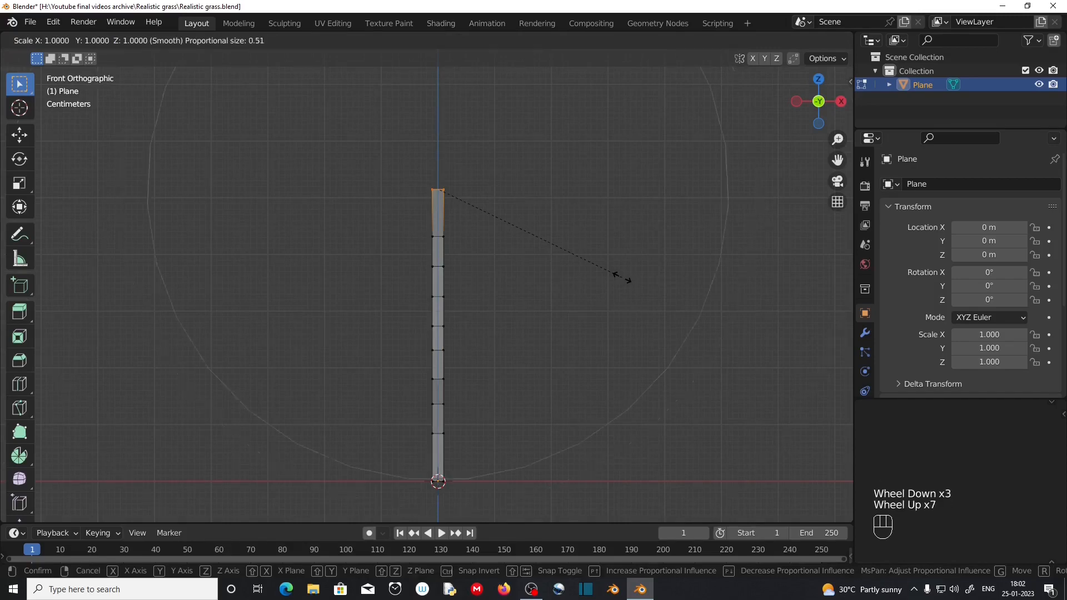
{"action": "scroll", "coordinate": [623, 277], "scroll_direction": "down", "scroll_amount": 2}
{"action": "key", "text": "x"}
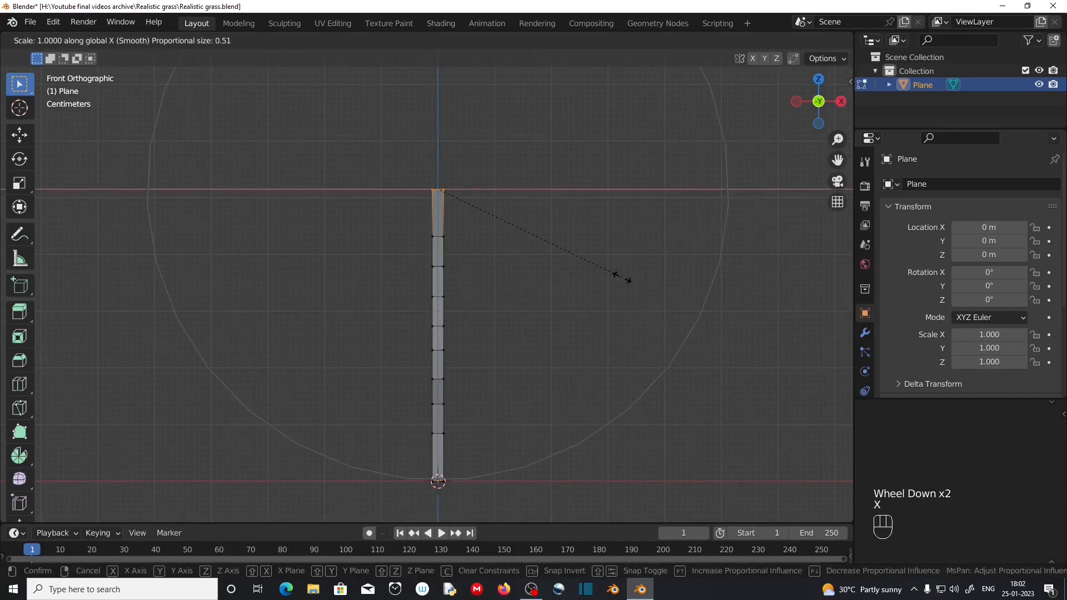
{"action": "left_click", "coordinate": [505, 210]}
Turn proportional editing off and extrude a two-segment drooping leaf from the lowest stem joint toward positive Y
{"action": "middle_click_drag", "start_coordinate": [510, 219], "coordinate": [556, 256]}
{"action": "scroll", "coordinate": [556, 256], "scroll_direction": "up", "scroll_amount": 2}
{"action": "middle_click_drag", "start_coordinate": [556, 255], "coordinate": [576, 165]}
{"action": "key", "text": "KP_3"}
{"action": "left_click", "coordinate": [522, 41]}
{"action": "left_click", "coordinate": [442, 406]}
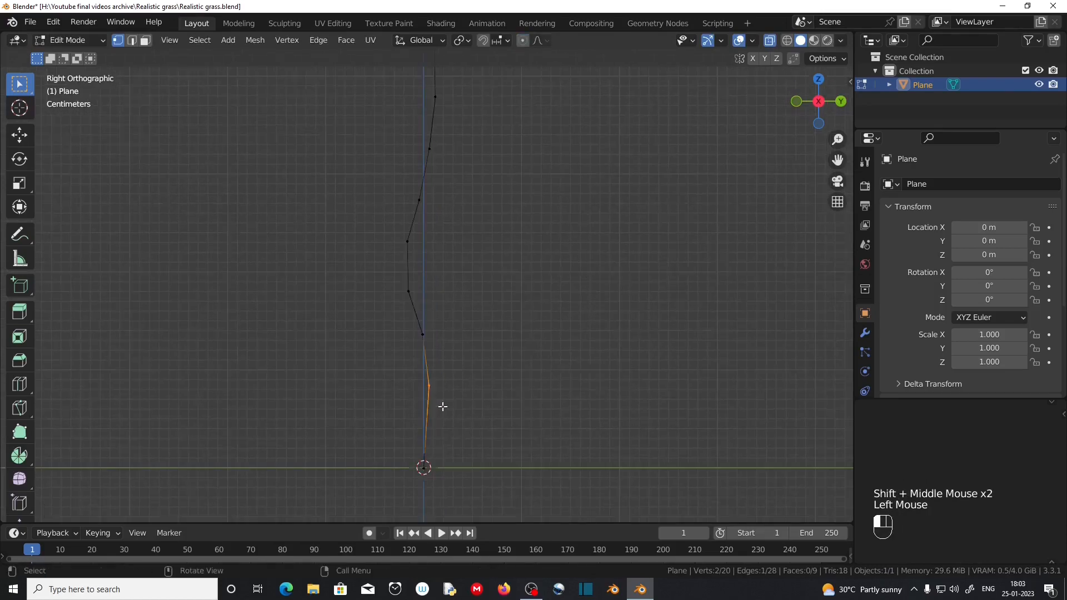
{"action": "key", "text": "e"}
{"action": "left_click", "coordinate": [521, 355]}
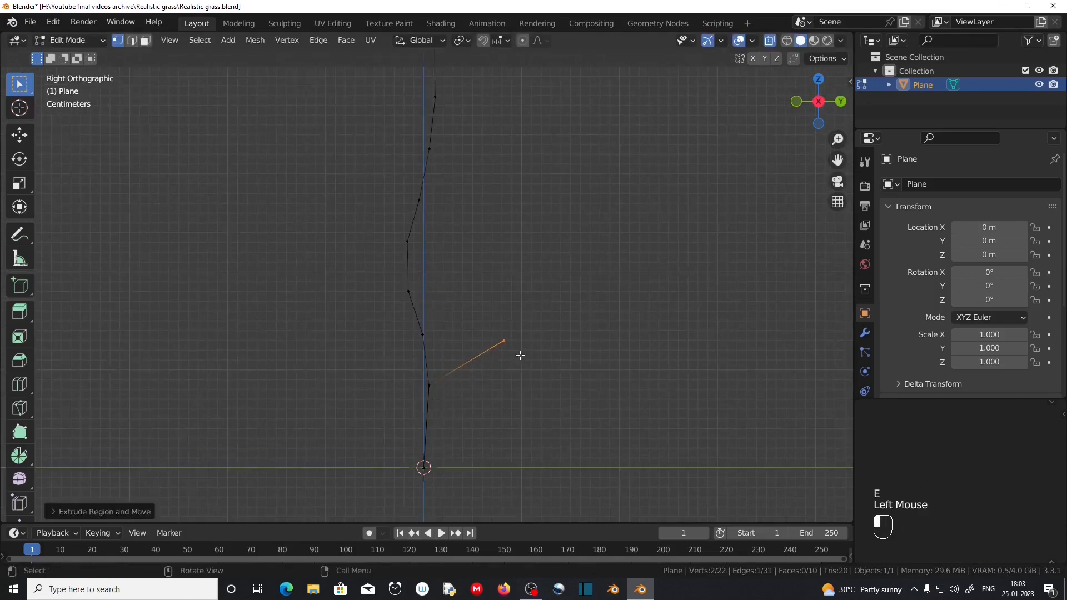
{"action": "key", "text": "e"}
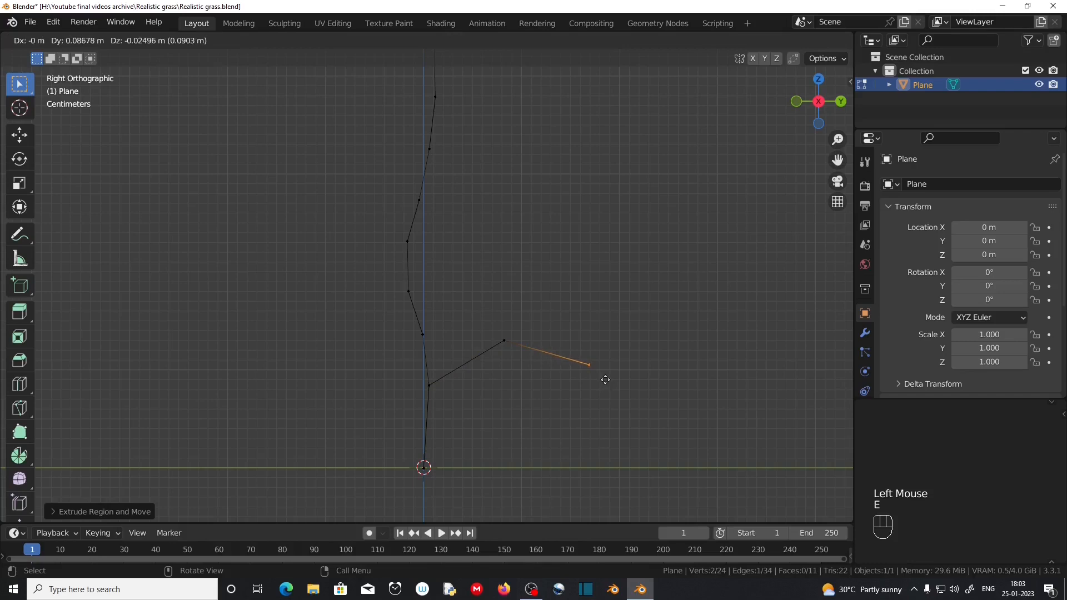
{"action": "left_click", "coordinate": [592, 417]}
Extrude a two-segment drooping leaf from the lowest stem joint toward negative Y
{"action": "left_click", "coordinate": [443, 407]}
{"action": "key", "text": "e"}
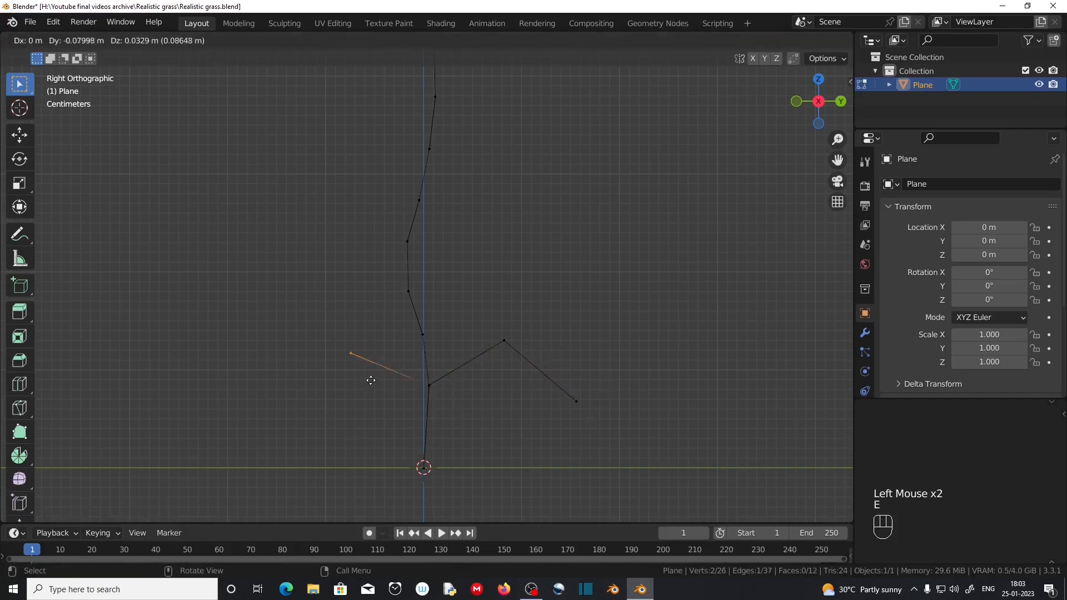
{"action": "left_click", "coordinate": [363, 377]}
{"action": "key", "text": "e"}
{"action": "left_click", "coordinate": [279, 410]}
Extrude a two-segment drooping leaf from the second-lowest stem joint toward negative Y
{"action": "left_click", "coordinate": [432, 345]}
{"action": "key", "text": "e"}
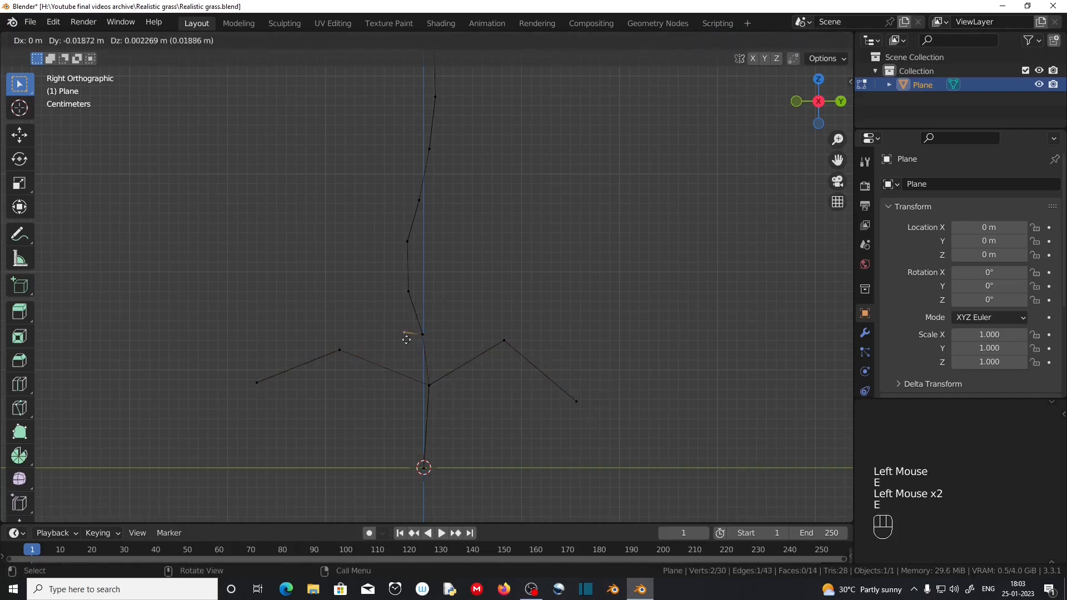
{"action": "left_click", "coordinate": [345, 288]}
{"action": "key", "text": "e"}
{"action": "left_click", "coordinate": [295, 334]}
Extrude a two-segment leaf from the second-lowest stem joint toward positive Y, with its outer segment nearly level
{"action": "left_click_drag", "start_coordinate": [408, 318], "coordinate": [433, 345]}
{"action": "key", "text": "e"}
{"action": "left_click", "coordinate": [491, 312]}
{"action": "key", "text": "e"}
{"action": "left_click", "coordinate": [575, 311]}
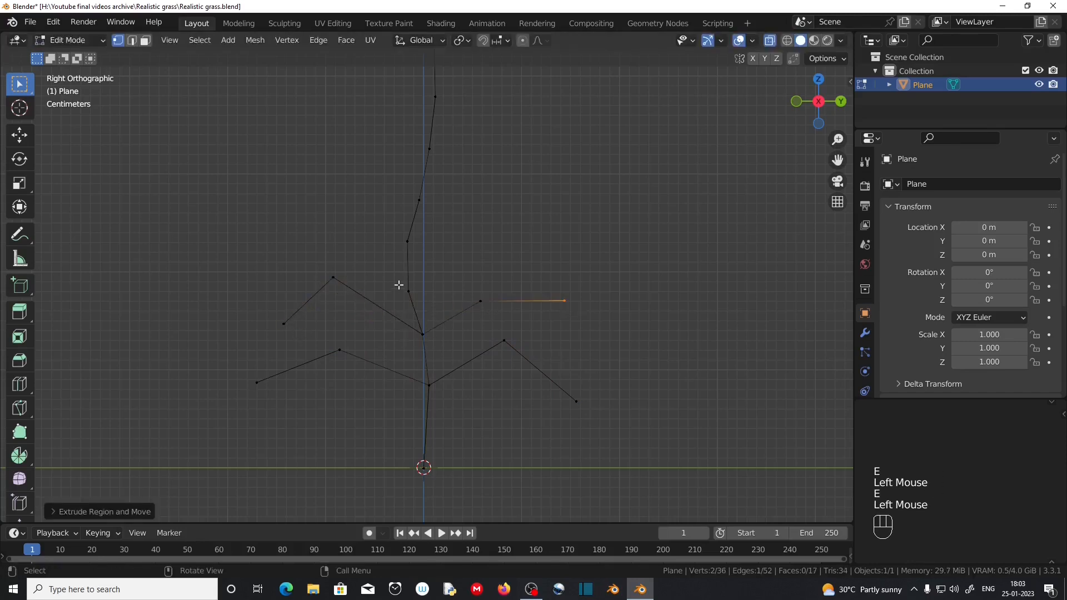
Extrude two-segment leaves from the third to sixth stem joints, two toward positive Y and two toward negative Y
{"action": "left_click", "coordinate": [568, 289]}
{"action": "middle_click_drag", "start_coordinate": [363, 219], "coordinate": [369, 295], "text": "shift"}
{"action": "left_click_drag", "start_coordinate": [429, 221], "coordinate": [467, 245]}
{"action": "key", "text": "e"}
{"action": "left_click", "coordinate": [613, 221]}
Extrude two-segment leaves from the seventh stem joint, one toward positive Y and one toward negative Y
{"action": "middle_click_drag", "start_coordinate": [445, 173], "coordinate": [448, 287], "text": "shift"}
{"action": "left_click_drag", "start_coordinate": [428, 273], "coordinate": [464, 305]}
{"action": "key", "text": "e"}
{"action": "left_click", "coordinate": [527, 266]}
{"action": "key", "text": "e"}
{"action": "left_click", "coordinate": [625, 276]}
{"action": "left_click_drag", "start_coordinate": [428, 273], "coordinate": [465, 297]}
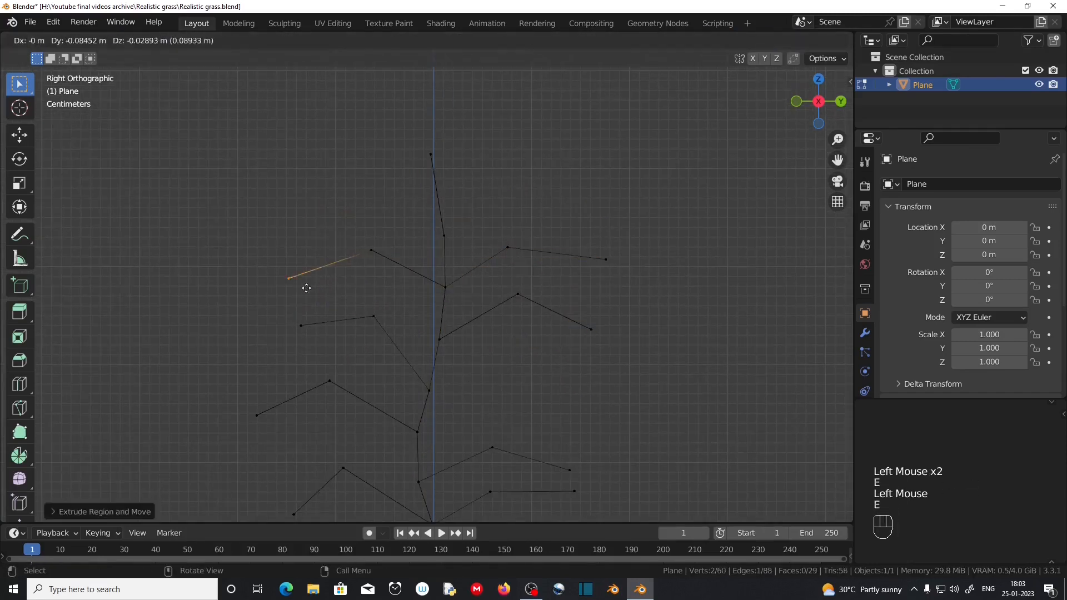
Extrude a two-segment leaf from the joint just below the stem tip toward positive Y, with a rising outer segment
{"action": "left_click", "coordinate": [512, 185]}
{"action": "key", "text": "e"}
{"action": "left_click", "coordinate": [591, 169]}
Shift the stem tip toward negative Y and extend it into a leaf, and add a steep topmost leaf toward positive Y
{"action": "left_click_drag", "start_coordinate": [415, 139], "coordinate": [453, 169]}
{"action": "key", "text": "g"}
{"action": "left_click", "coordinate": [431, 190]}
{"action": "key", "text": "e"}
{"action": "left_click", "coordinate": [362, 172]}
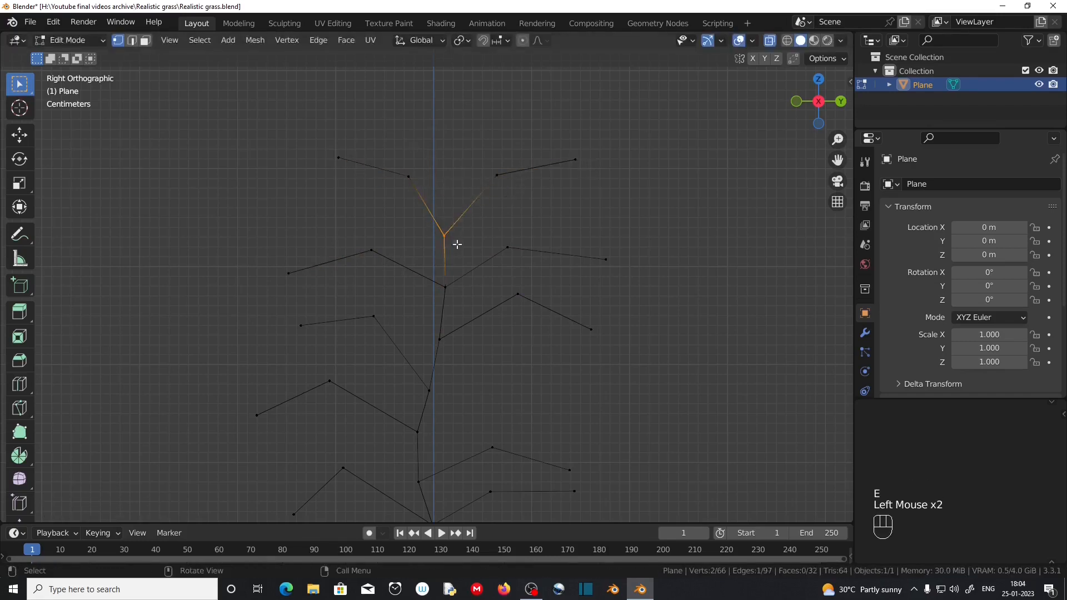
{"action": "left_click", "coordinate": [536, 98]}
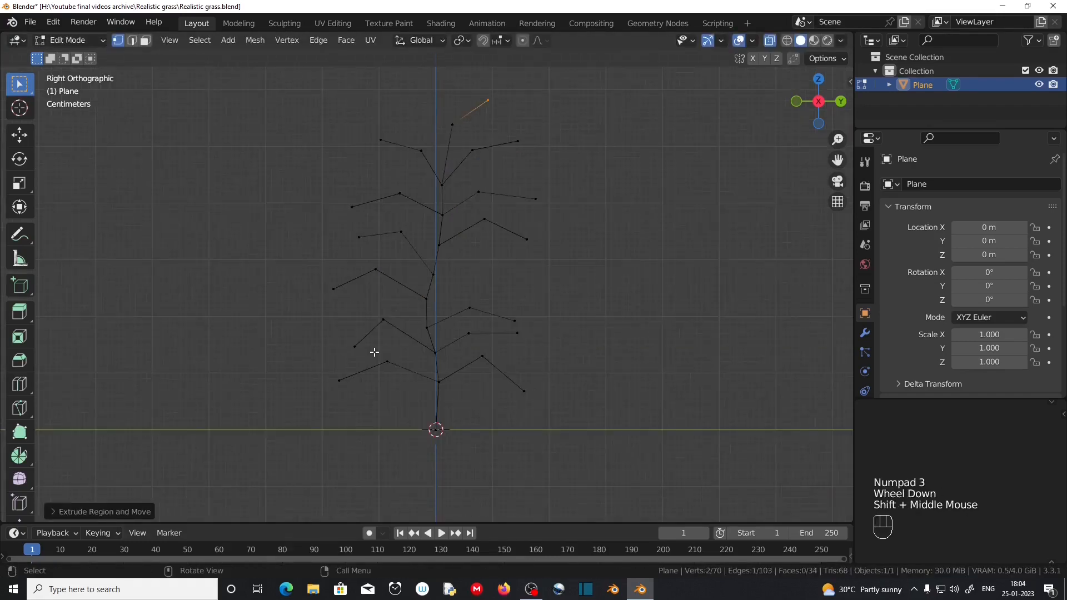
Select the middle bends of all the leaves and scale them up along X to widen the leaves
{"action": "left_click_drag", "start_coordinate": [374, 352], "coordinate": [406, 380]}
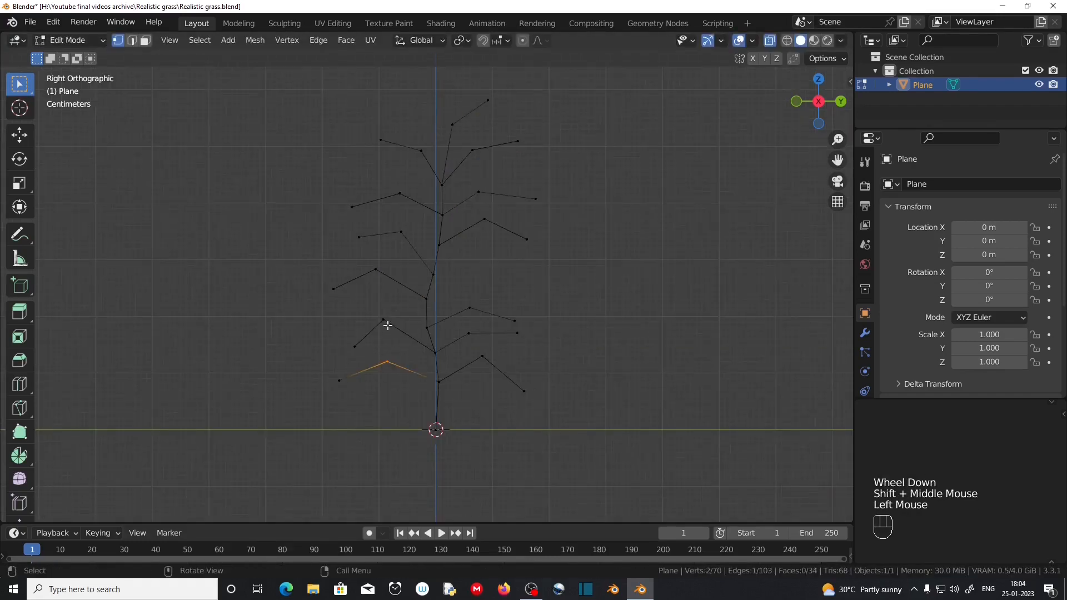
{"action": "left_click", "coordinate": [378, 317], "text": "shift"}
{"action": "left_click", "coordinate": [389, 276], "text": "shift"}
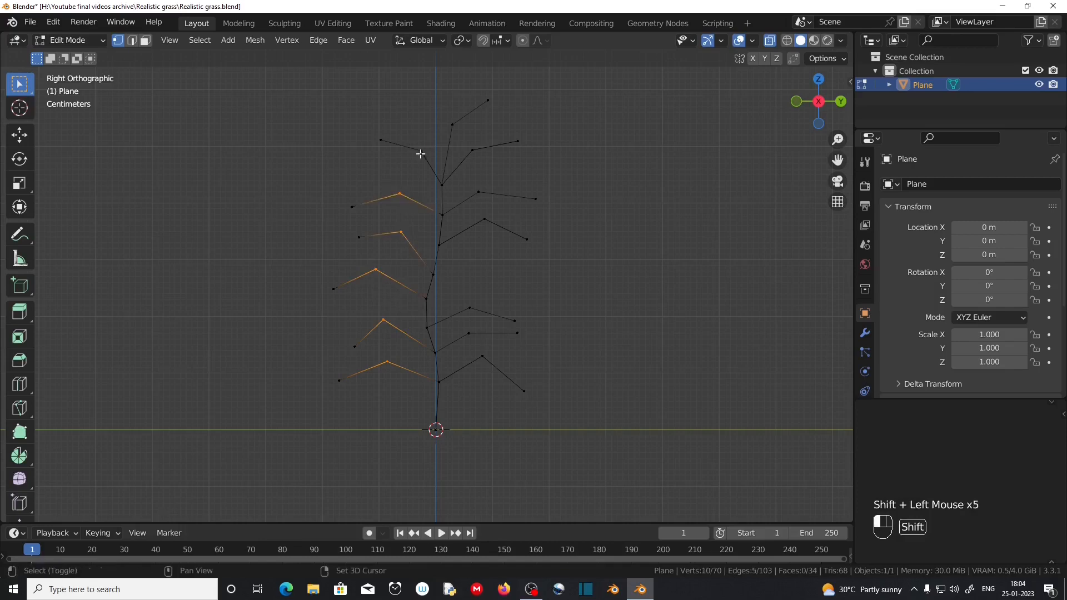
{"action": "left_click_drag", "start_coordinate": [467, 180], "coordinate": [501, 242], "text": "shift"}
{"action": "left_click_drag", "start_coordinate": [454, 298], "coordinate": [499, 378], "text": "shift"}
{"action": "middle_click_drag", "start_coordinate": [425, 386], "coordinate": [519, 352]}
{"action": "scroll", "coordinate": [475, 332], "scroll_direction": "up", "scroll_amount": 1}
{"action": "key", "text": "s"}
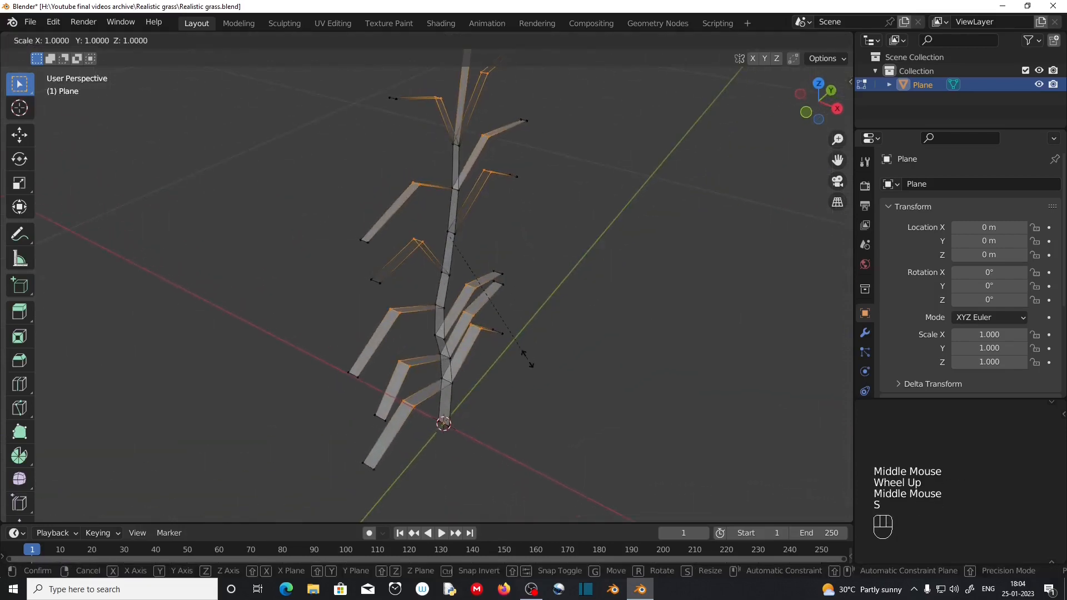
{"action": "key", "text": "x"}
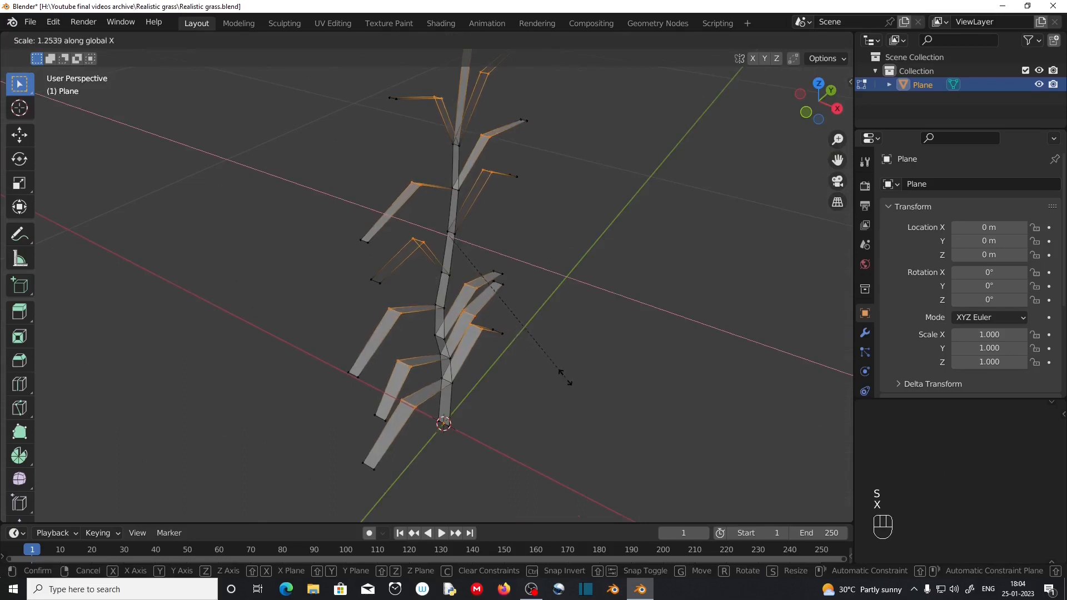
{"action": "left_click", "coordinate": [603, 392]}
Select the outer ends of all the leaves and scale them by 0.1 along X to form pointed tips
{"action": "middle_click_drag", "start_coordinate": [477, 421], "coordinate": [398, 370]}
{"action": "key", "text": "KP_3"}
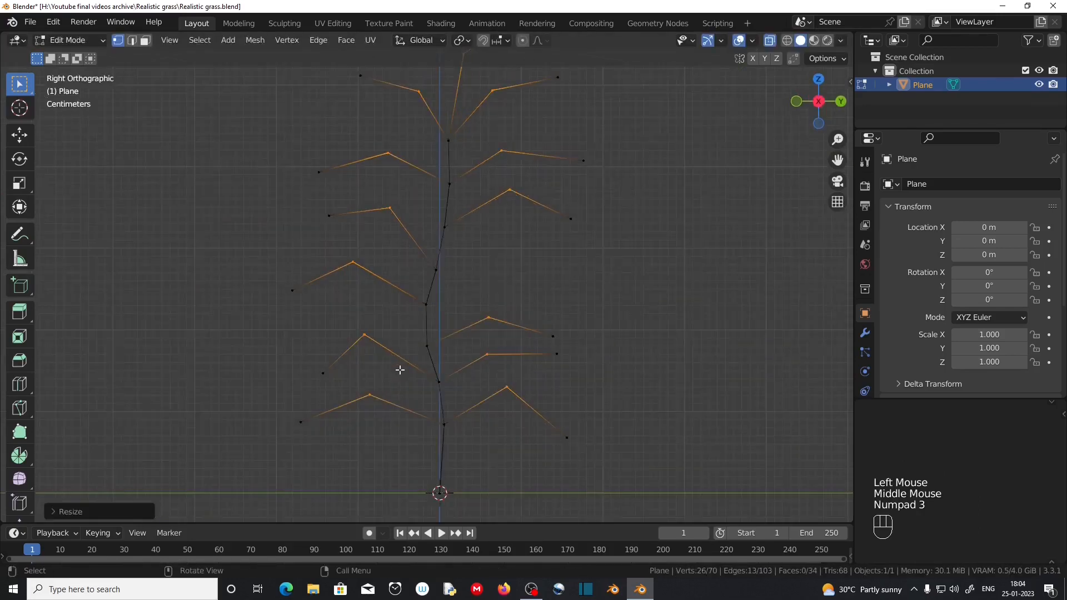
{"action": "middle_click_drag", "start_coordinate": [331, 238], "coordinate": [374, 181], "text": "shift"}
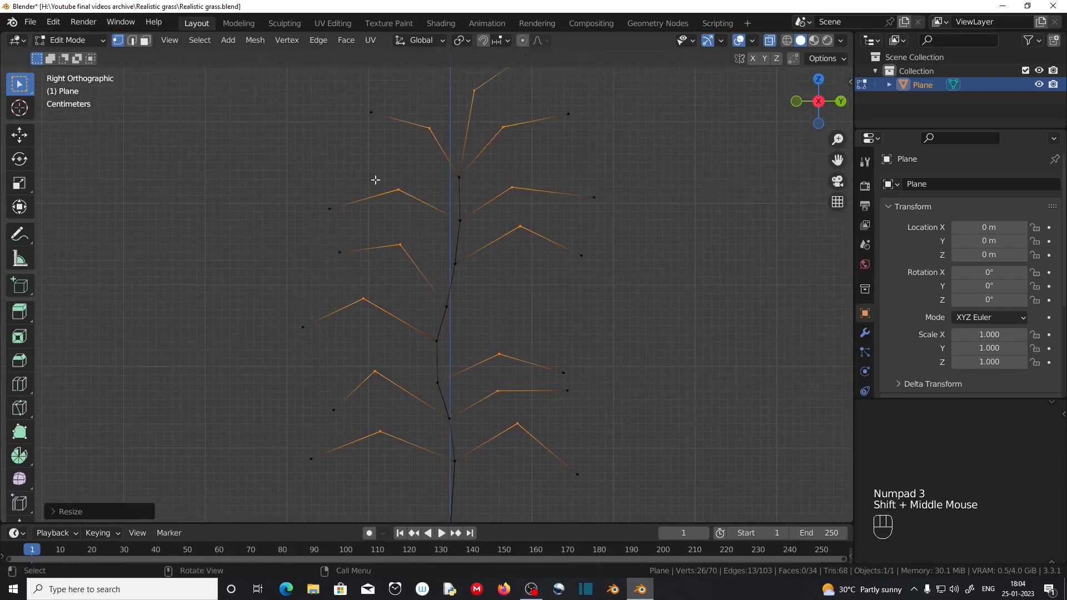
{"action": "scroll", "coordinate": [385, 178], "scroll_direction": "down", "scroll_amount": 1}
{"action": "left_click_drag", "start_coordinate": [345, 120], "coordinate": [389, 157]}
{"action": "left_click_drag", "start_coordinate": [320, 215], "coordinate": [364, 266], "text": "shift"}
{"action": "left_click_drag", "start_coordinate": [303, 318], "coordinate": [327, 338], "text": "shift"}
{"action": "left_click_drag", "start_coordinate": [339, 381], "coordinate": [364, 399], "text": "shift"}
{"action": "left_click_drag", "start_coordinate": [300, 417], "coordinate": [340, 450], "text": "shift"}
{"action": "left_click_drag", "start_coordinate": [572, 461], "coordinate": [534, 428], "text": "shift"}
{"action": "left_click_drag", "start_coordinate": [567, 389], "coordinate": [523, 347], "text": "shift"}
{"action": "left_click_drag", "start_coordinate": [547, 200], "coordinate": [575, 270], "text": "shift"}
{"action": "left_click_drag", "start_coordinate": [534, 133], "coordinate": [556, 153], "text": "shift"}
{"action": "left_click_drag", "start_coordinate": [501, 83], "coordinate": [536, 108], "text": "shift"}
{"action": "middle_click_drag", "start_coordinate": [536, 107], "coordinate": [602, 345]}
{"action": "key", "text": "s"}
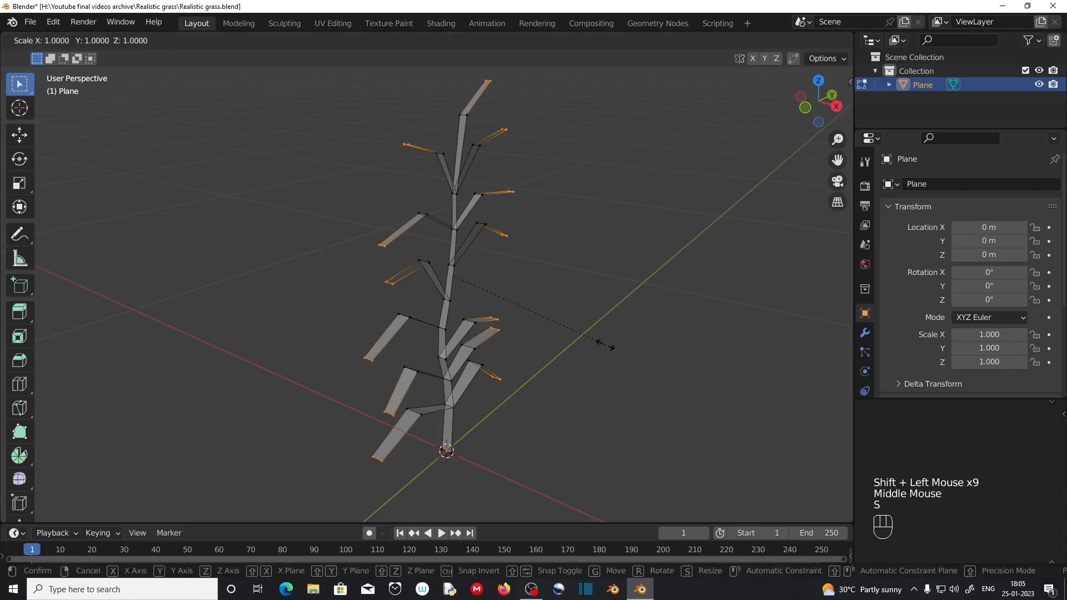
{"action": "type", "text": "x"}
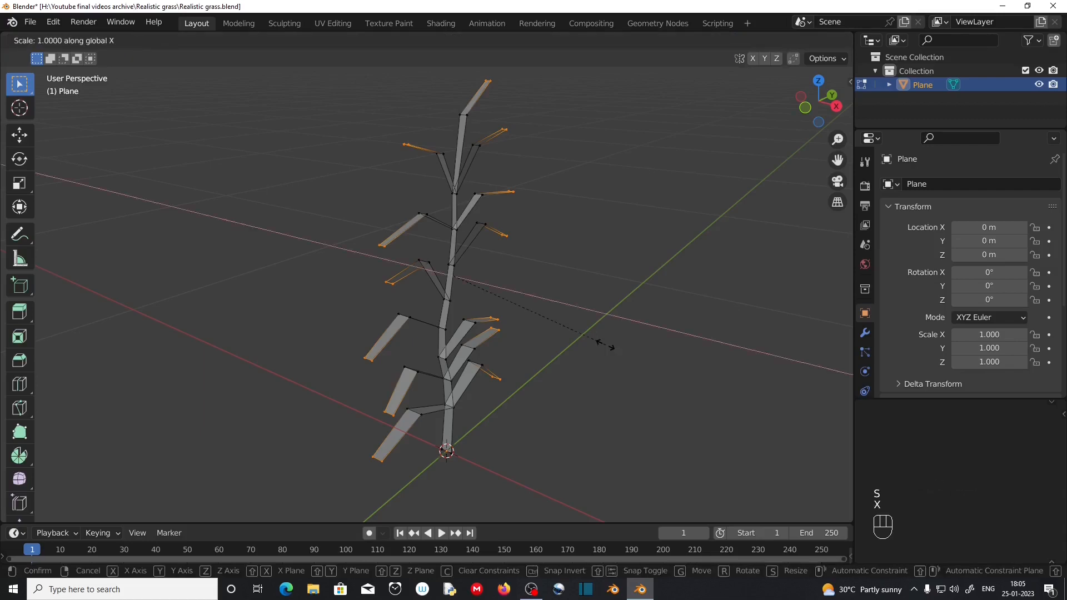
{"action": "type", "text": ".1"}
{"action": "key", "text": "KP_Enter"}
Bevel the middle bends of all the leaves with three segments to round their curves
{"action": "scroll", "coordinate": [452, 349], "scroll_direction": "up", "scroll_amount": 2}
{"action": "key", "text": "KP_3"}
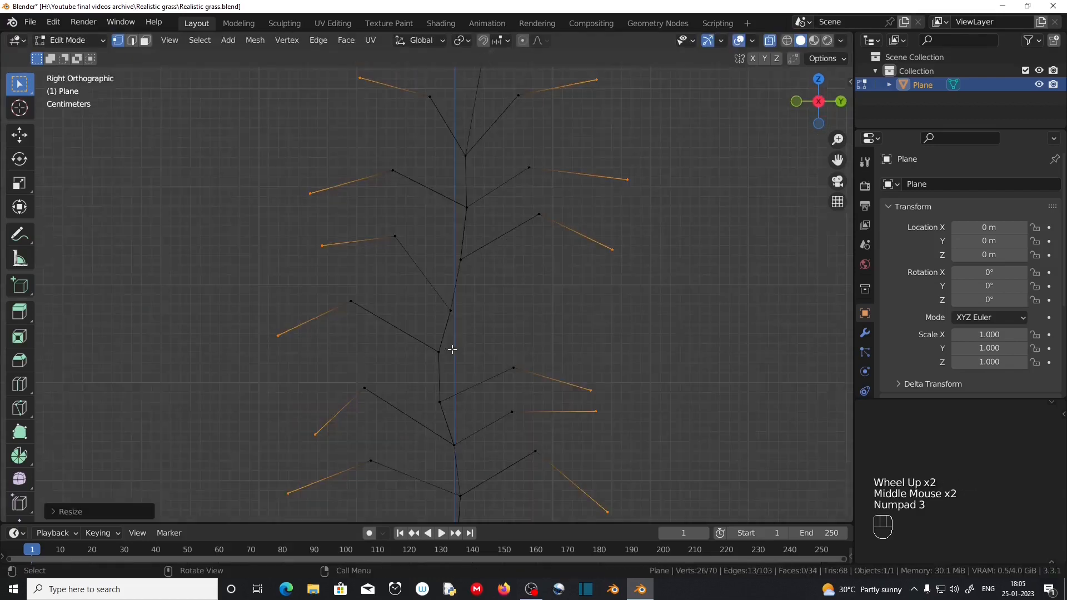
{"action": "scroll", "coordinate": [452, 350], "scroll_direction": "down", "scroll_amount": 1}
{"action": "middle_click_drag", "start_coordinate": [418, 196], "coordinate": [386, 224]}
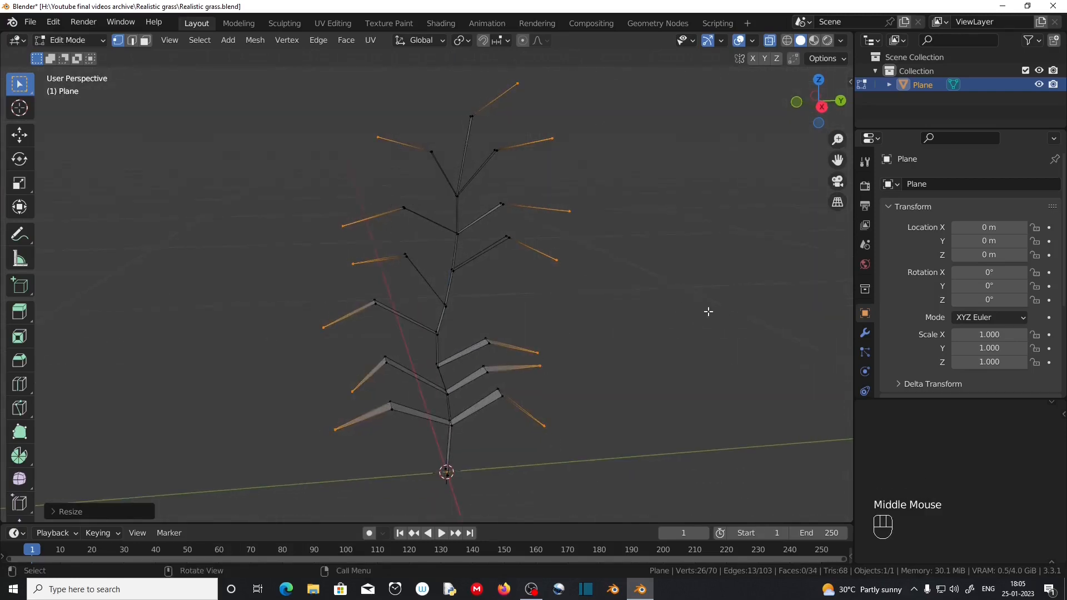
{"action": "key", "text": "KP_3"}
{"action": "left_click", "coordinate": [405, 427]}
{"action": "left_click", "coordinate": [388, 362], "text": "shift"}
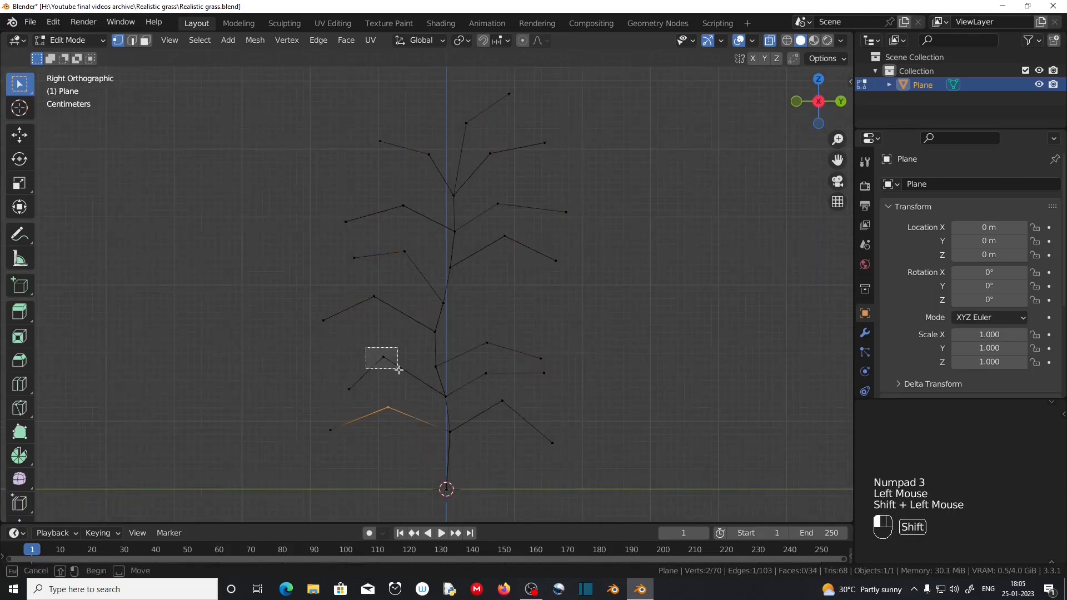
{"action": "left_click", "coordinate": [369, 304], "text": "shift"}
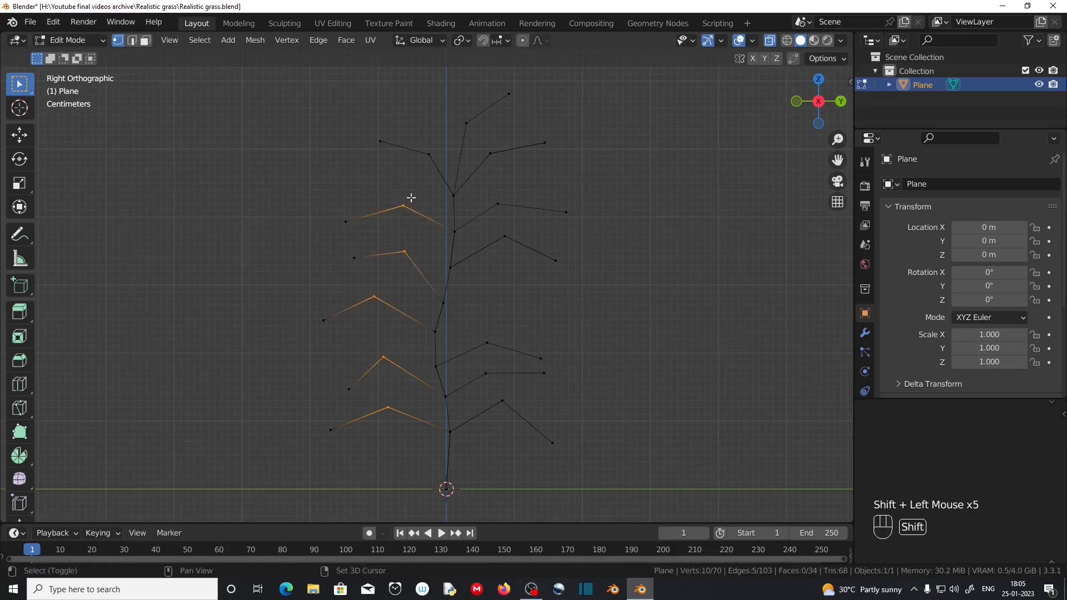
{"action": "left_click", "coordinate": [429, 154], "text": "shift"}
{"action": "left_click", "coordinate": [466, 123], "text": "shift"}
{"action": "left_click", "coordinate": [490, 153], "text": "shift"}
{"action": "left_click", "coordinate": [498, 204], "text": "shift"}
{"action": "left_click", "coordinate": [505, 236], "text": "shift"}
{"action": "left_click", "coordinate": [487, 343], "text": "shift"}
{"action": "left_click", "coordinate": [486, 373], "text": "shift"}
{"action": "left_click", "coordinate": [503, 401], "text": "shift"}
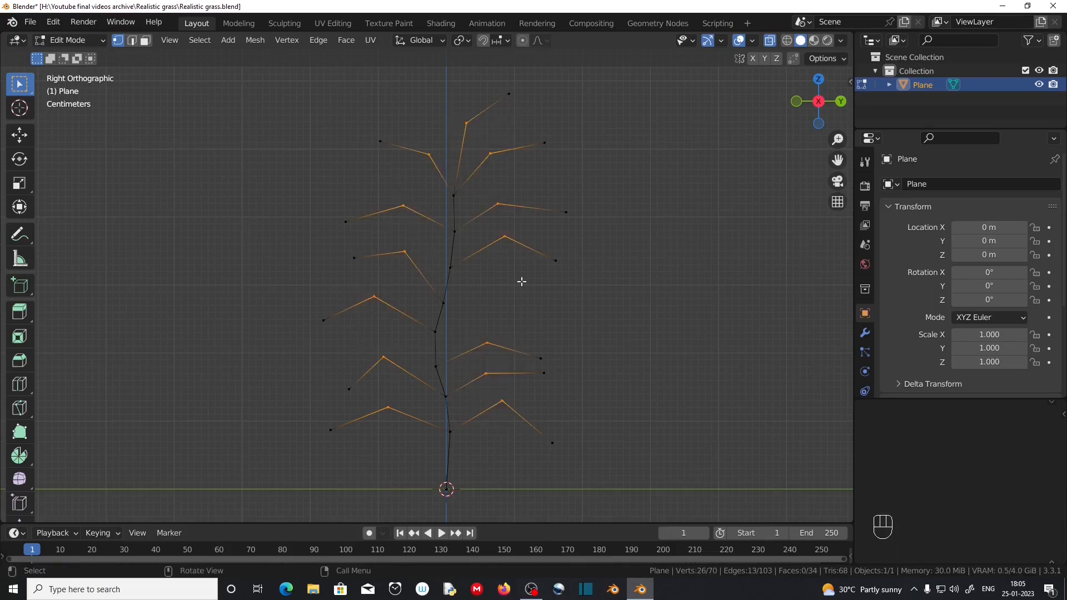
{"action": "key", "text": "ctrl+b"}
{"action": "scroll", "coordinate": [539, 290], "scroll_direction": "up", "scroll_amount": 2}
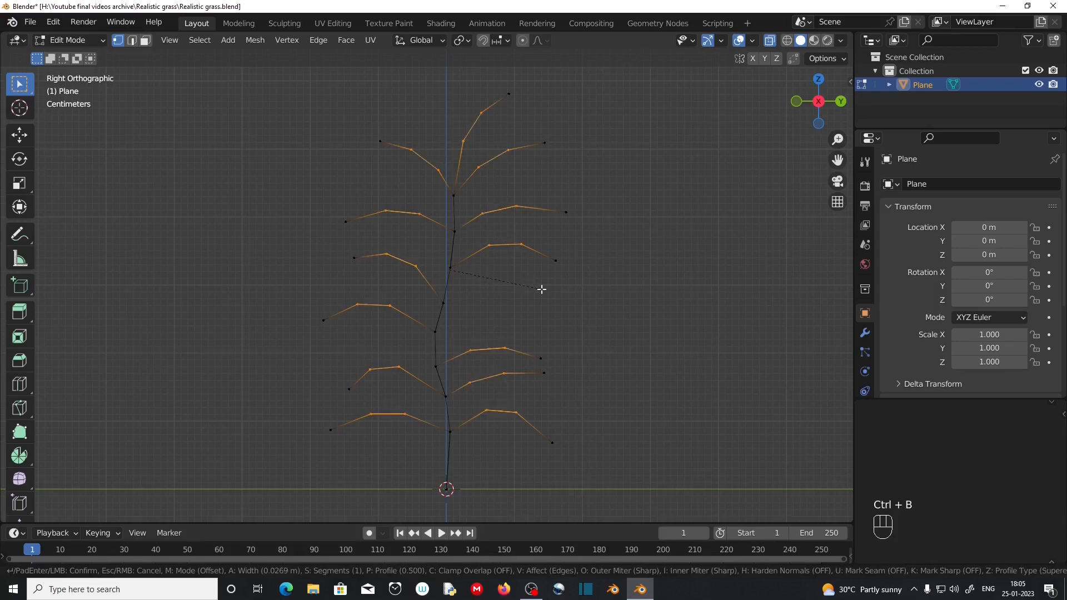
{"action": "left_click", "coordinate": [562, 302]}
Set the transform pivot to the 3D cursor and rotate the entire lowest negative-Y leaf about Z toward positive X
{"action": "scroll", "coordinate": [389, 312], "scroll_direction": "up", "scroll_amount": 1}
{"action": "middle_click_drag", "start_coordinate": [561, 302], "coordinate": [462, 334]}
{"action": "middle_click_drag", "start_coordinate": [552, 333], "coordinate": [626, 301]}
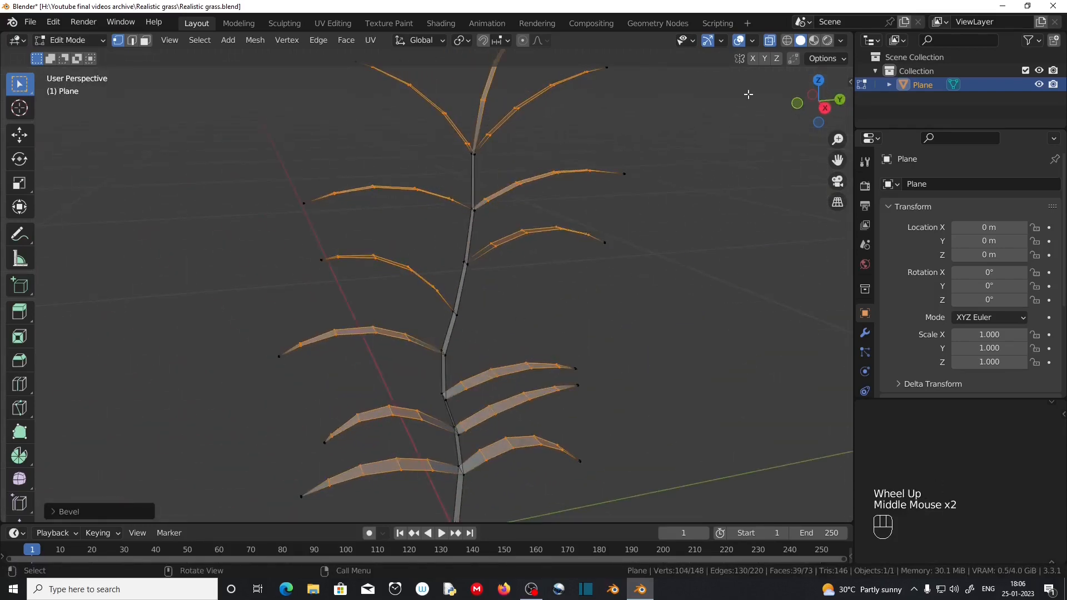
{"action": "middle_click_drag", "start_coordinate": [749, 94], "coordinate": [521, 412], "text": "shift"}
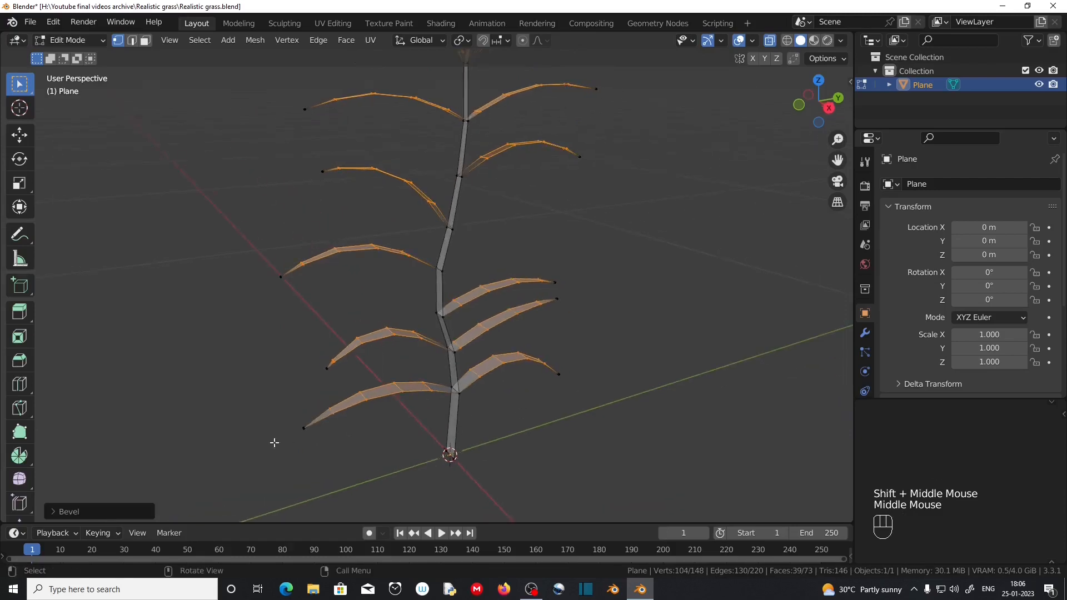
{"action": "left_click", "coordinate": [285, 424]}
{"action": "key", "text": "ctrl+KP_Add"}
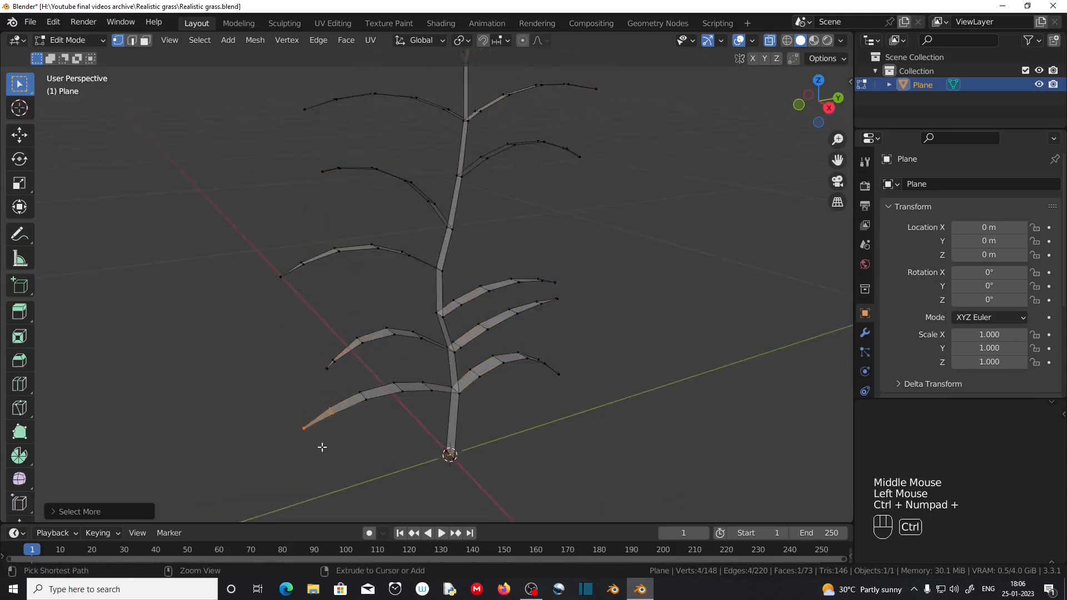
{"action": "key", "text": "ctrl+KP_Add"}
{"action": "key", "text": "ctrl+KP_Add"}
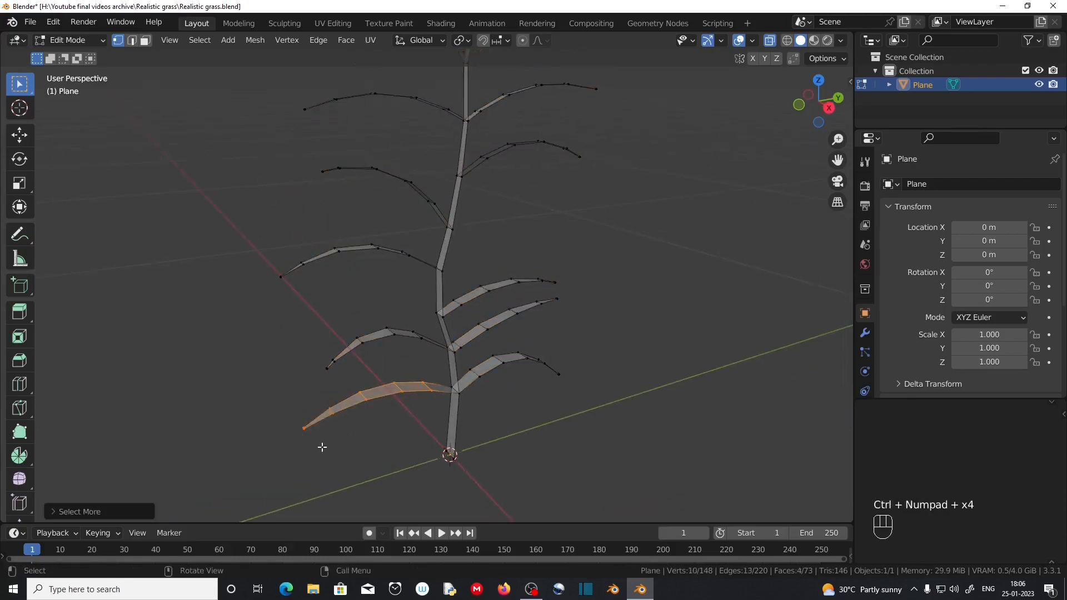
{"action": "left_click", "coordinate": [466, 46]}
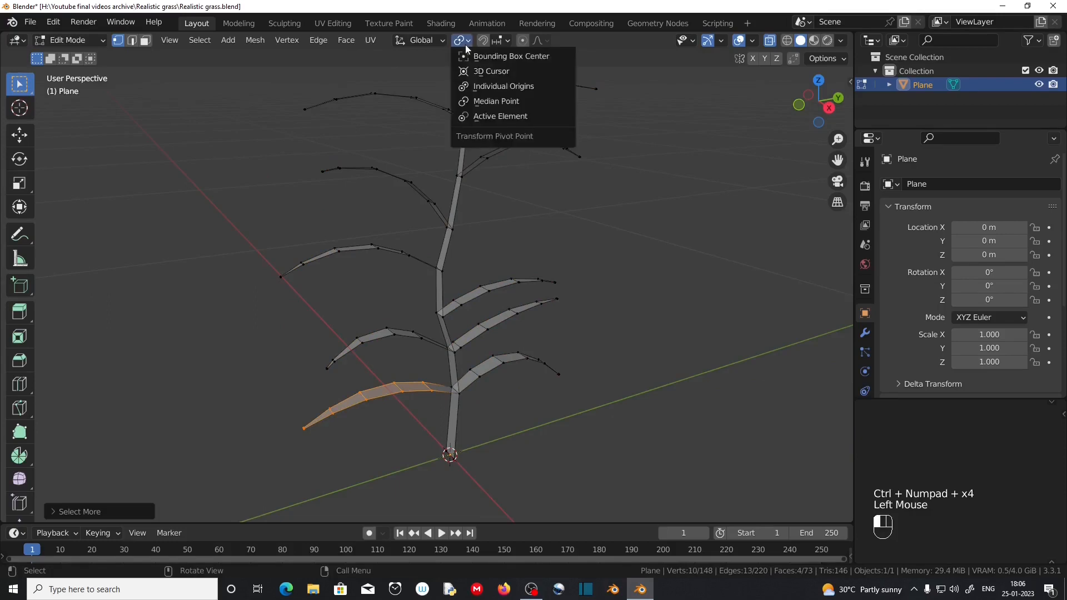
{"action": "left_click", "coordinate": [481, 69]}
{"action": "key", "text": "r"}
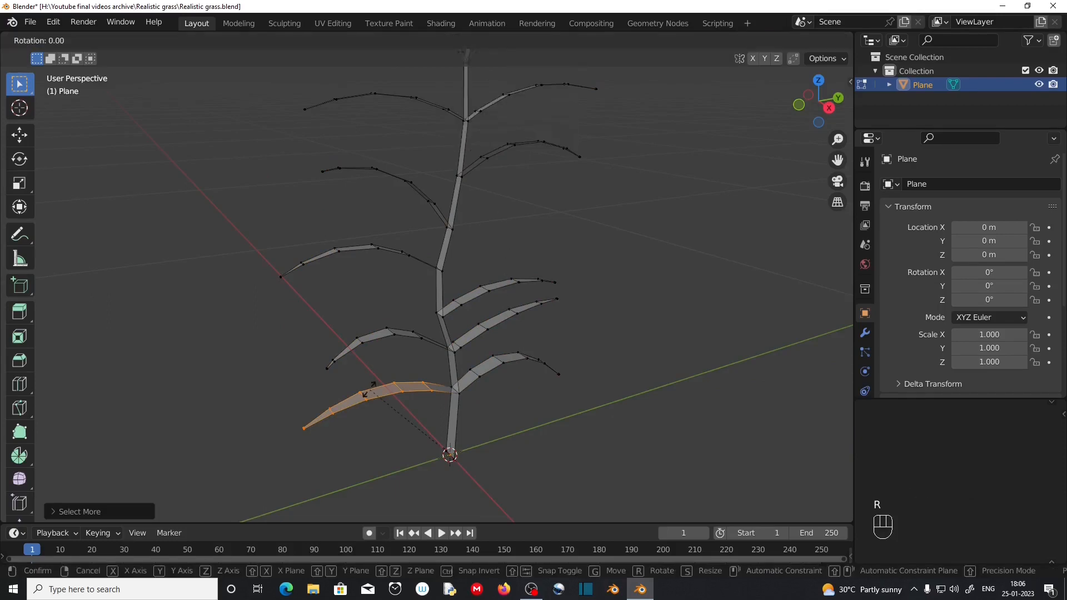
{"action": "key", "text": "z"}
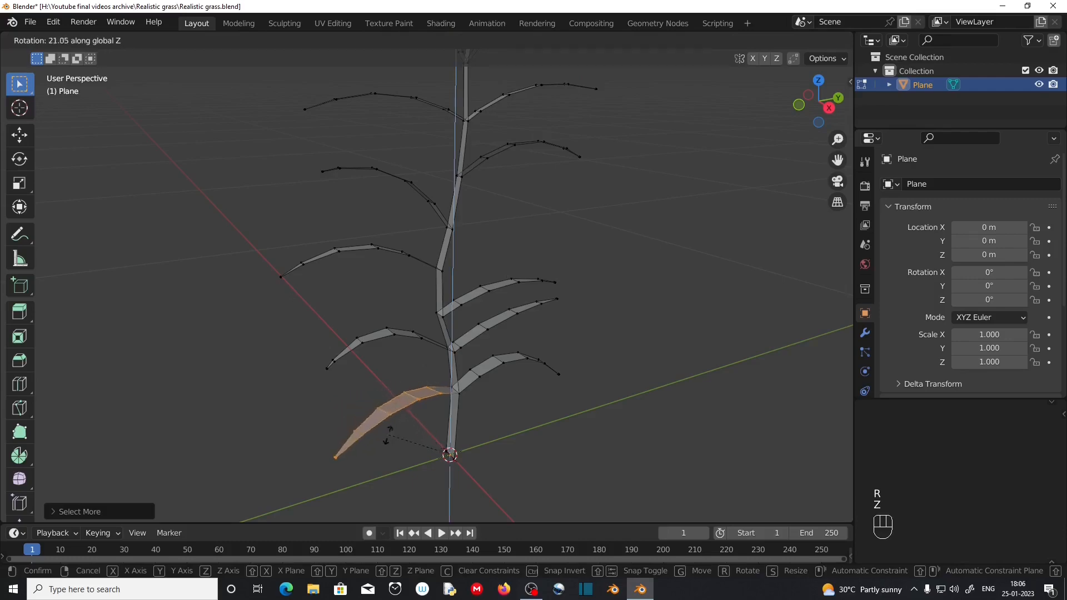
{"action": "left_click", "coordinate": [435, 457]}
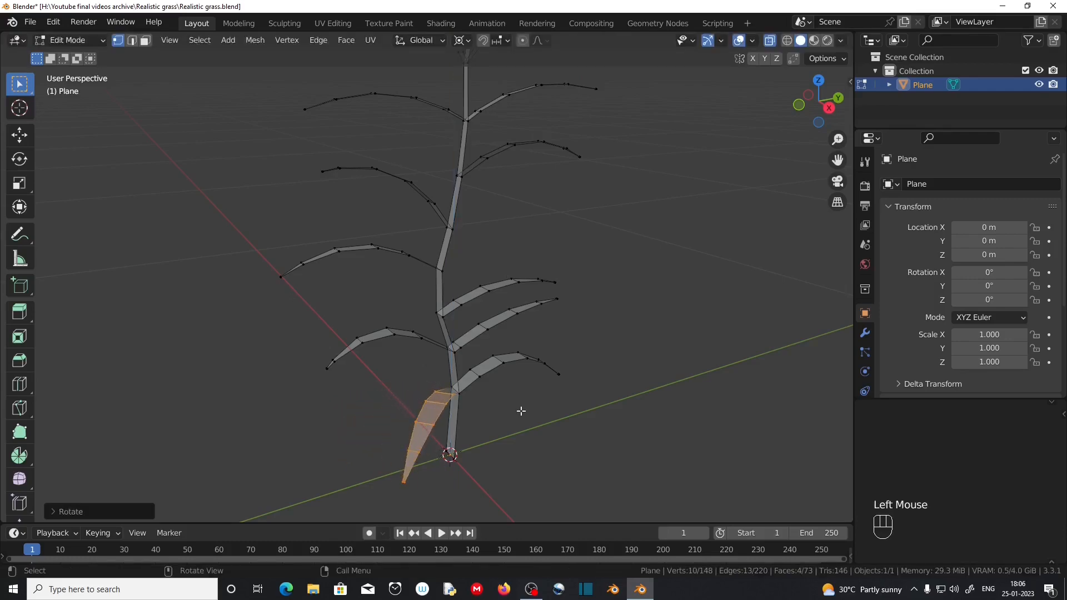
Rotate the entire lowest positive-Y leaf by about -37.5° around the Z axis
{"action": "key", "text": "KP_7"}
{"action": "middle_click_drag", "start_coordinate": [519, 410], "coordinate": [584, 295]}
{"action": "left_click", "coordinate": [548, 303]}
{"action": "key", "text": "ctrl+KP_Add"}
{"action": "key", "text": "ctrl+KP_Add"}
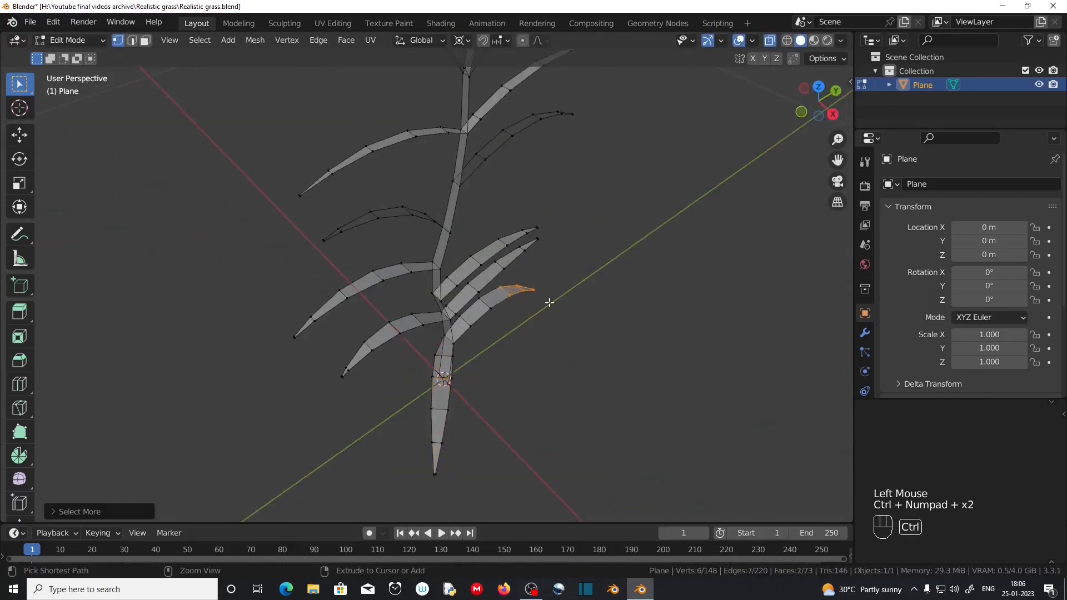
{"action": "key", "text": "KP_7"}
{"action": "key", "text": "r"}
{"action": "key", "text": "z"}
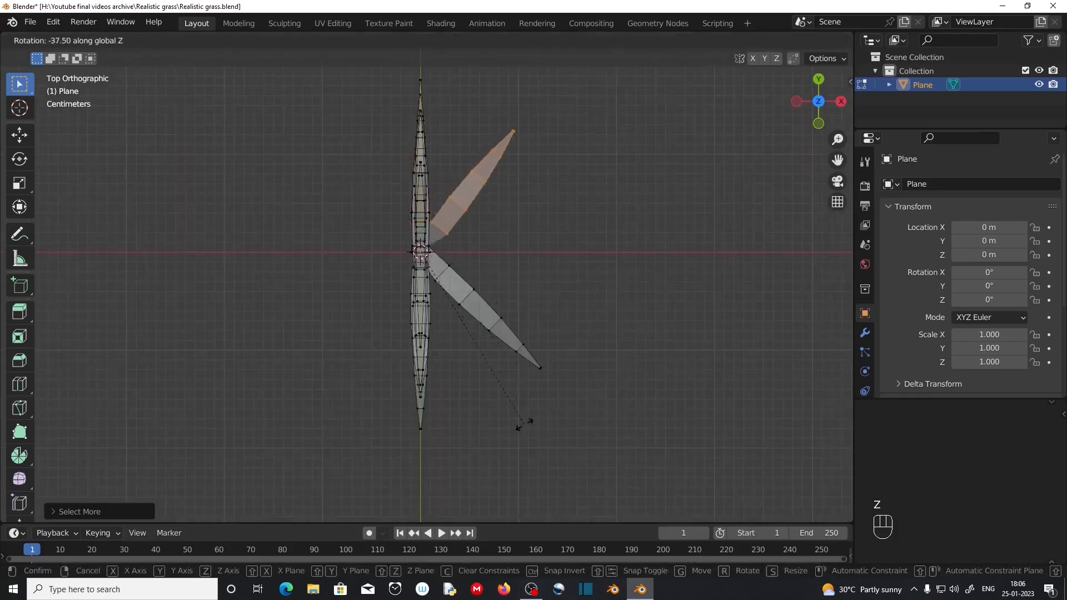
{"action": "left_click", "coordinate": [525, 426]}
Rotate the negative-Y leaf of the second stem joint about Z toward negative X
{"action": "left_click", "coordinate": [333, 314]}
{"action": "key", "text": "ctrl+KP_Add"}
{"action": "key", "text": "ctrl+KP_Add"}
{"action": "key", "text": "ctrl+KP_Add"}
{"action": "key", "text": "KP_7"}
{"action": "key", "text": "r"}
{"action": "key", "text": "z"}
{"action": "left_click", "coordinate": [445, 267]}
Rotate the positive-Y leaf of the third stem joint about Z toward positive X
{"action": "left_click", "coordinate": [595, 332]}
{"action": "key", "text": "ctrl+KP_Add"}
{"action": "key", "text": "ctrl+KP_Add"}
{"action": "key", "text": "ctrl+KP_Add"}
{"action": "key", "text": "ctrl+KP_Add"}
{"action": "key", "text": "r"}
{"action": "left_click", "coordinate": [572, 422]}
Rotate the lowest positive-Y leaf again about Z so that it points toward negative X
{"action": "left_click", "coordinate": [550, 458]}
{"action": "key", "text": "ctrl+KP_Add"}
{"action": "key", "text": "ctrl+KP_Add"}
{"action": "key", "text": "ctrl+KP_Add"}
{"action": "key", "text": "r"}
{"action": "key", "text": "z"}
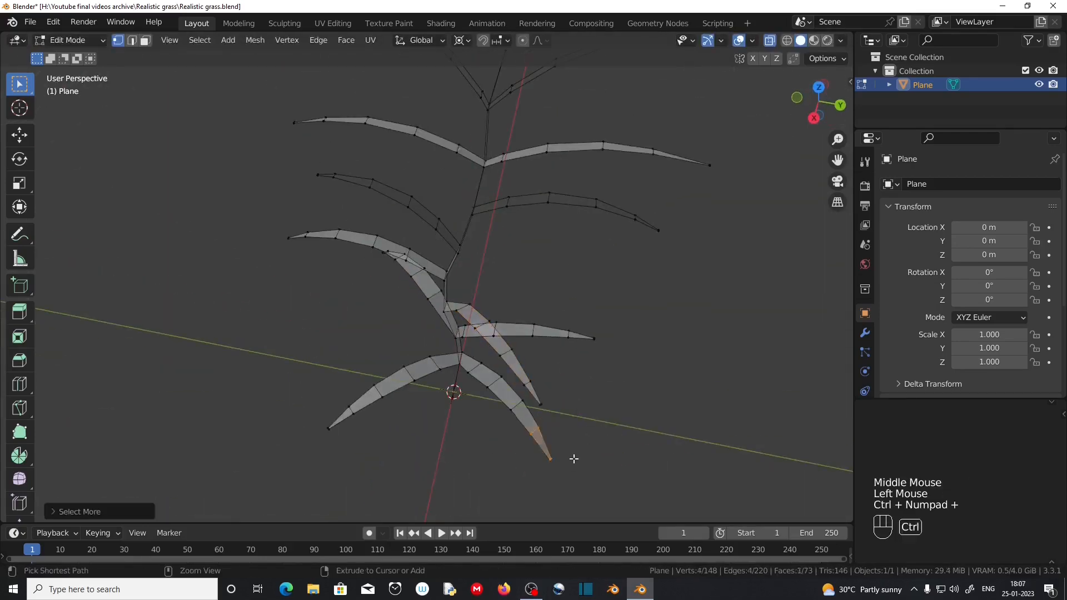
{"action": "left_click", "coordinate": [491, 405]}
Rotate the negative-Y leaf of the fourth stem joint around the vertical axis through the 3D cursor
{"action": "left_click", "coordinate": [280, 315]}
{"action": "key", "text": "ctrl+KP_Add"}
{"action": "key", "text": "ctrl+KP_Add"}
{"action": "key", "text": "ctrl+KP_Add"}
{"action": "key", "text": "r"}
{"action": "key", "text": "z"}
{"action": "left_click", "coordinate": [333, 371]}
{"action": "key", "text": "KP_7"}
{"action": "key", "text": "r"}
{"action": "left_click", "coordinate": [433, 423]}
Rotate the negative-Y leaf of the fifth stem joint in top view toward negative X
{"action": "middle_click_drag", "start_coordinate": [434, 423], "coordinate": [390, 311]}
{"action": "left_click_drag", "start_coordinate": [293, 193], "coordinate": [316, 214]}
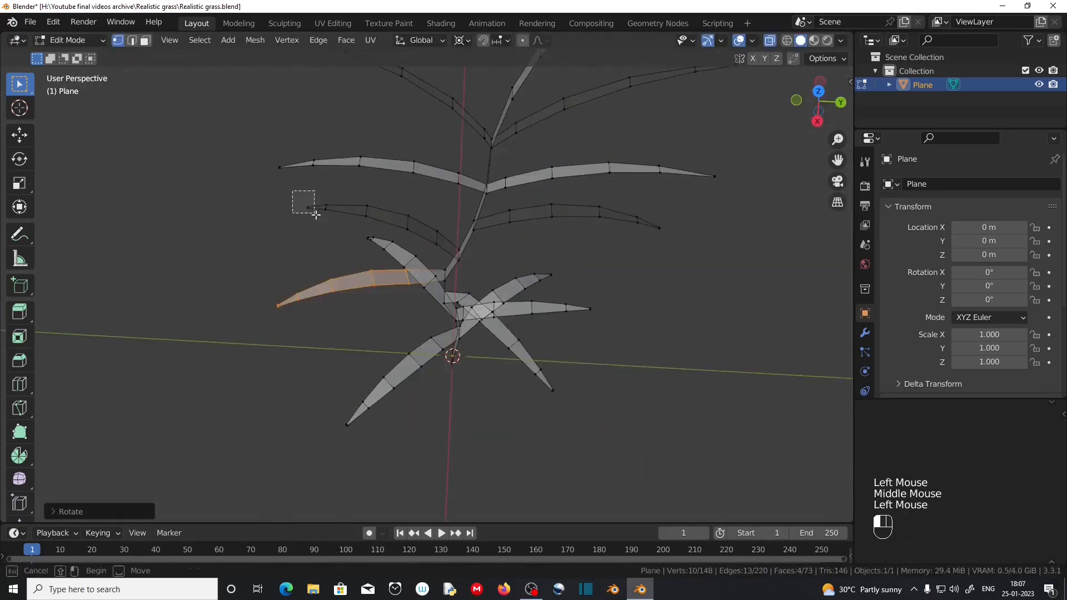
{"action": "key", "text": "ctrl+KP_Add"}
{"action": "key", "text": "ctrl+KP_Add"}
{"action": "key", "text": "ctrl+KP_Add"}
{"action": "key", "text": "ctrl+KP_Add"}
{"action": "key", "text": "KP_7"}
{"action": "key", "text": "r"}
{"action": "left_click", "coordinate": [401, 145]}
Rotate the positive-Y leaf of the sixth stem joint about Z toward positive X
{"action": "left_click_drag", "start_coordinate": [638, 209], "coordinate": [669, 233]}
{"action": "key", "text": "ctrl+KP_Add"}
{"action": "key", "text": "ctrl+KP_Add"}
{"action": "key", "text": "ctrl+KP_Add"}
{"action": "key", "text": "ctrl+KP_Add"}
{"action": "key", "text": "KP_7"}
{"action": "key", "text": "r"}
{"action": "key", "text": "z"}
{"action": "left_click", "coordinate": [656, 320]}
Rotate the whole negative-Y leaf of the stem's seventh joint around the Z axis in top view
{"action": "middle_click_drag", "start_coordinate": [556, 333], "coordinate": [501, 233]}
{"action": "left_click", "coordinate": [339, 243]}
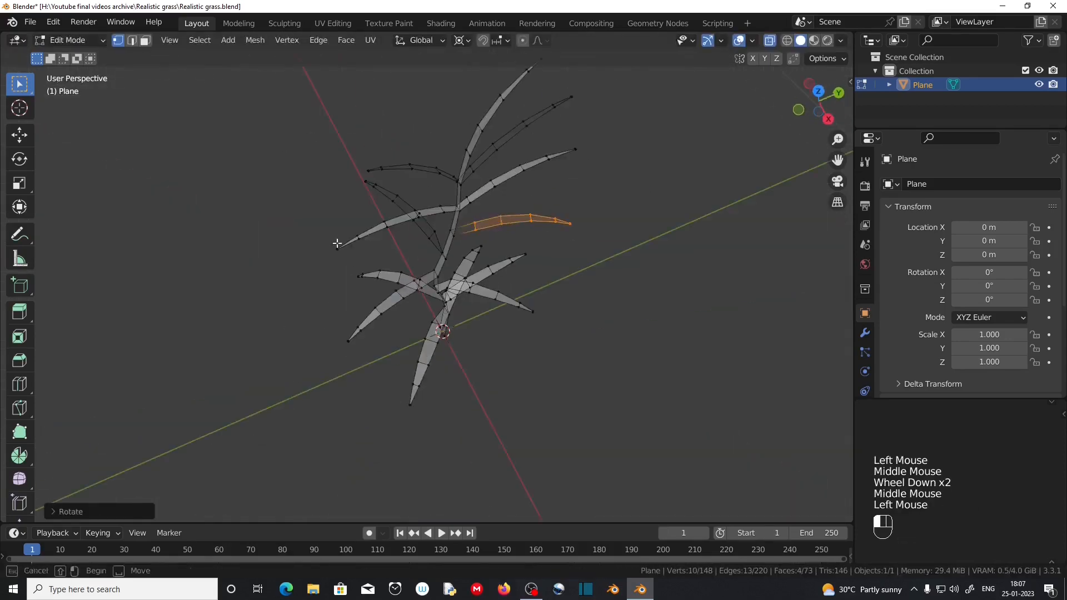
{"action": "key", "text": "ctrl+KP_Add"}
{"action": "key", "text": "ctrl+KP_Add"}
{"action": "key", "text": "ctrl+KP_Add"}
{"action": "key", "text": "ctrl+KP_Add"}
{"action": "key", "text": "KP_7"}
{"action": "key", "text": "r"}
{"action": "key", "text": "z"}
{"action": "left_click", "coordinate": [400, 163]}
Select the whole positive-Y leaf of the seventh stem joint and rotate it about Z in top view
{"action": "left_click", "coordinate": [552, 212]}
{"action": "key", "text": "ctrl+KP_Add"}
{"action": "key", "text": "ctrl+KP_Add"}
{"action": "key", "text": "ctrl+KP_Add"}
{"action": "key", "text": "ctrl+KP_Add"}
{"action": "key", "text": "KP_7"}
{"action": "key", "text": "r"}
{"action": "key", "text": "z"}
{"action": "left_click", "coordinate": [582, 288]}
Select another complete positive-Y leaf on the upper stem and turn it about the Z axis
{"action": "middle_click_drag", "start_coordinate": [578, 286], "coordinate": [501, 245]}
{"action": "left_click", "coordinate": [531, 222]}
{"action": "key", "text": "ctrl+KP_Add"}
{"action": "key", "text": "ctrl+KP_Add"}
{"action": "key", "text": "ctrl+KP_Add"}
{"action": "key", "text": "ctrl+KP_Add"}
{"action": "key", "text": "r"}
{"action": "key", "text": "z"}
{"action": "left_click", "coordinate": [537, 261]}
Rotate the complete negative-Y leaf near the top of the stem to a different direction around the stem
{"action": "left_click_drag", "start_coordinate": [367, 233], "coordinate": [400, 255]}
{"action": "key", "text": "ctrl+KP_Add"}
{"action": "key", "text": "ctrl+KP_Add"}
{"action": "key", "text": "ctrl+KP_Add"}
{"action": "key", "text": "r"}
{"action": "left_click", "coordinate": [397, 310]}
Rotate the whole upper positive-Y leaf around the stem in top view
{"action": "middle_click_drag", "start_coordinate": [397, 310], "coordinate": [472, 233]}
{"action": "scroll", "coordinate": [583, 139], "scroll_direction": "down", "scroll_amount": 1}
{"action": "left_click_drag", "start_coordinate": [596, 107], "coordinate": [622, 148]}
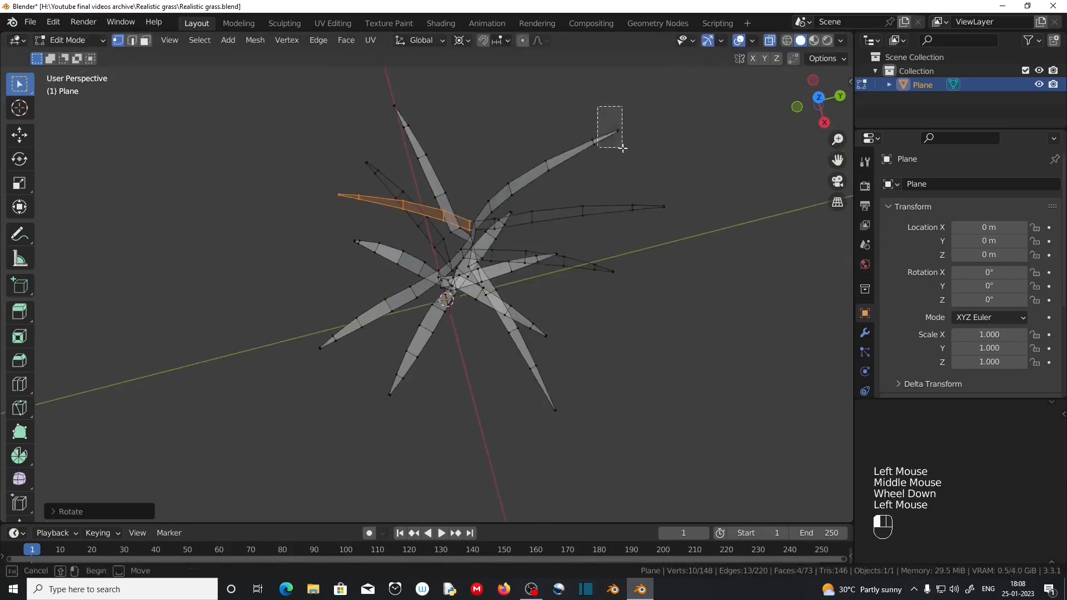
{"action": "key", "text": "ctrl+KP_Add"}
{"action": "key", "text": "ctrl+KP_Add"}
{"action": "key", "text": "ctrl+KP_Add"}
{"action": "key", "text": "ctrl+KP_Add"}
{"action": "key", "text": "KP_7"}
{"action": "key", "text": "r"}
{"action": "left_click", "coordinate": [638, 162]}
Rotate one more leaf near the stem's tip about Z in top view
{"action": "left_click_drag", "start_coordinate": [453, 124], "coordinate": [484, 148]}
{"action": "key", "text": "KP_7"}
{"action": "key", "text": "r"}
{"action": "key", "text": "z"}
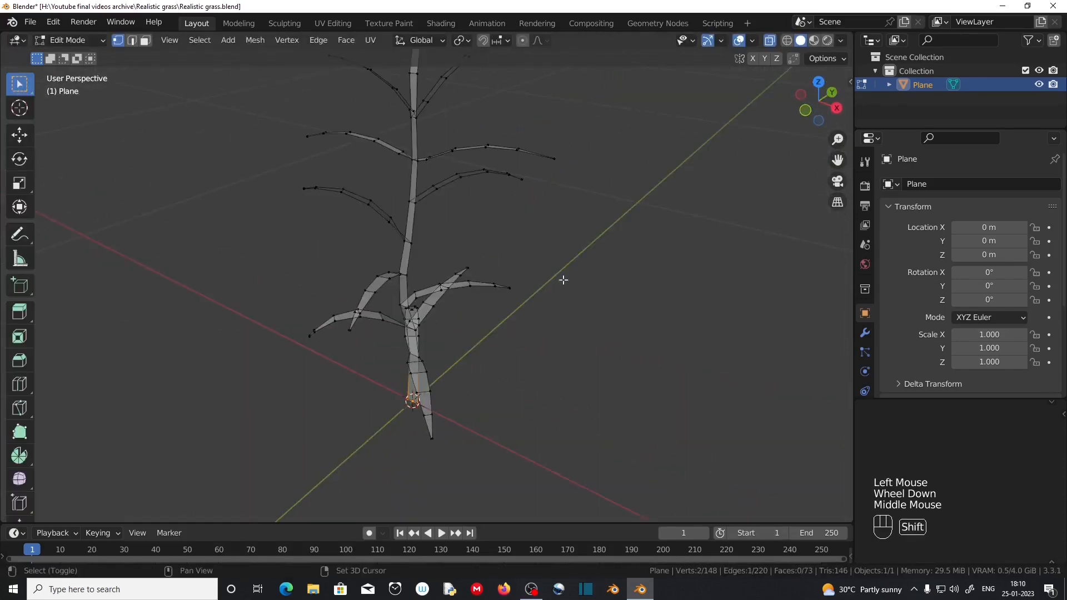
Turn off X-ray display and return the plant to Object Mode
{"action": "middle_click_drag", "start_coordinate": [564, 280], "coordinate": [552, 355], "text": "shift"}
{"action": "left_click", "coordinate": [770, 41]}
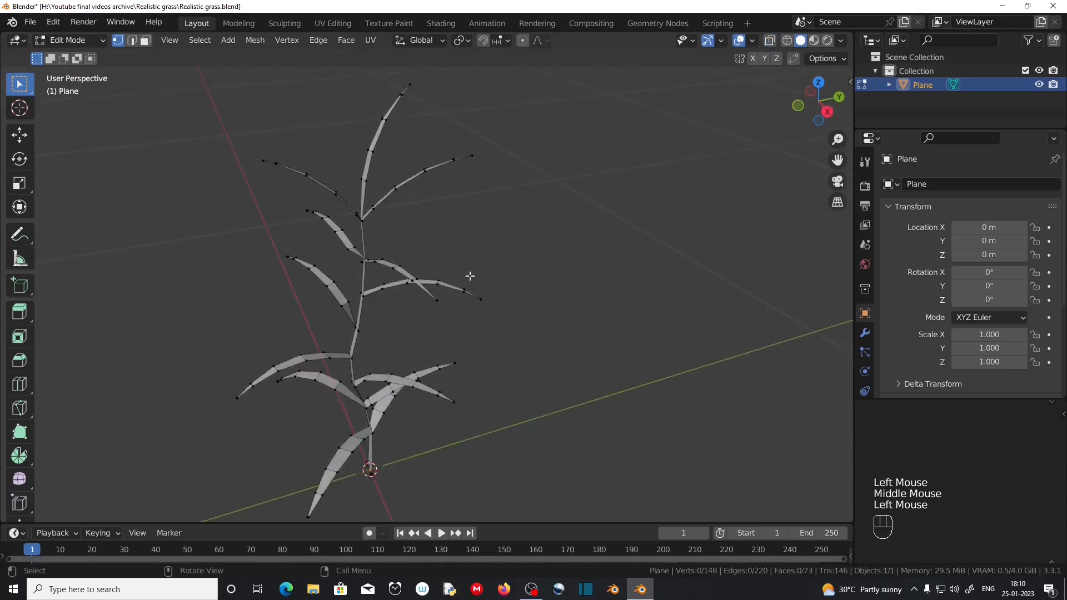
{"action": "middle_click_drag", "start_coordinate": [423, 279], "coordinate": [488, 268]}
{"action": "key", "text": "Tab"}
{"action": "middle_click_drag", "start_coordinate": [510, 305], "coordinate": [556, 271]}
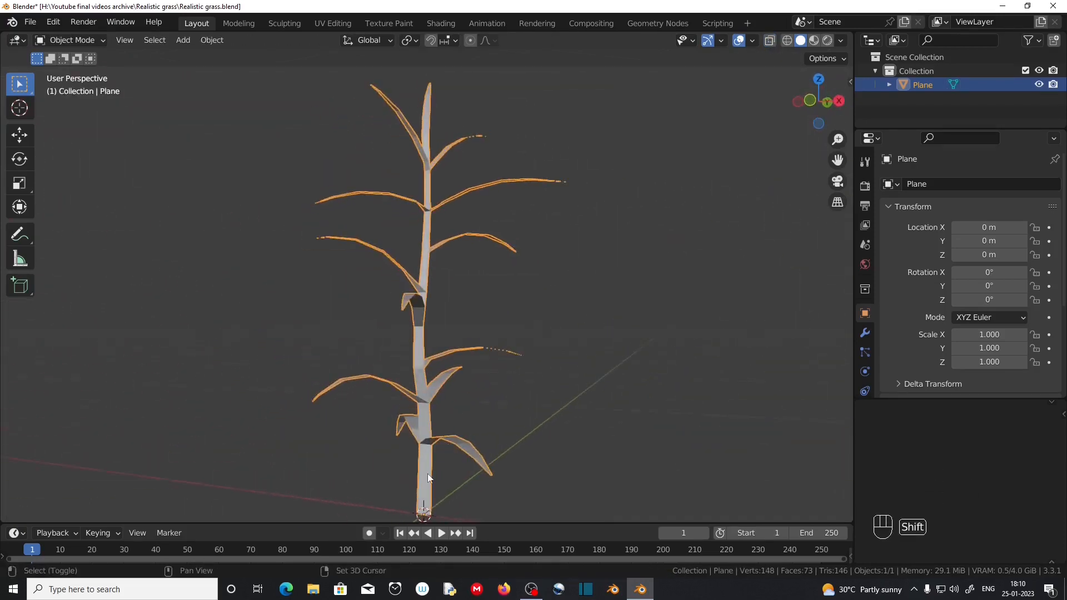
Narrow the stem's base by scaling its bottom edge along X with proportional editing enabled, finishing in Object Mode
{"action": "middle_click_drag", "start_coordinate": [428, 474], "coordinate": [435, 392], "text": "shift"}
{"action": "left_click", "coordinate": [424, 385]}
{"action": "key", "text": "Tab"}
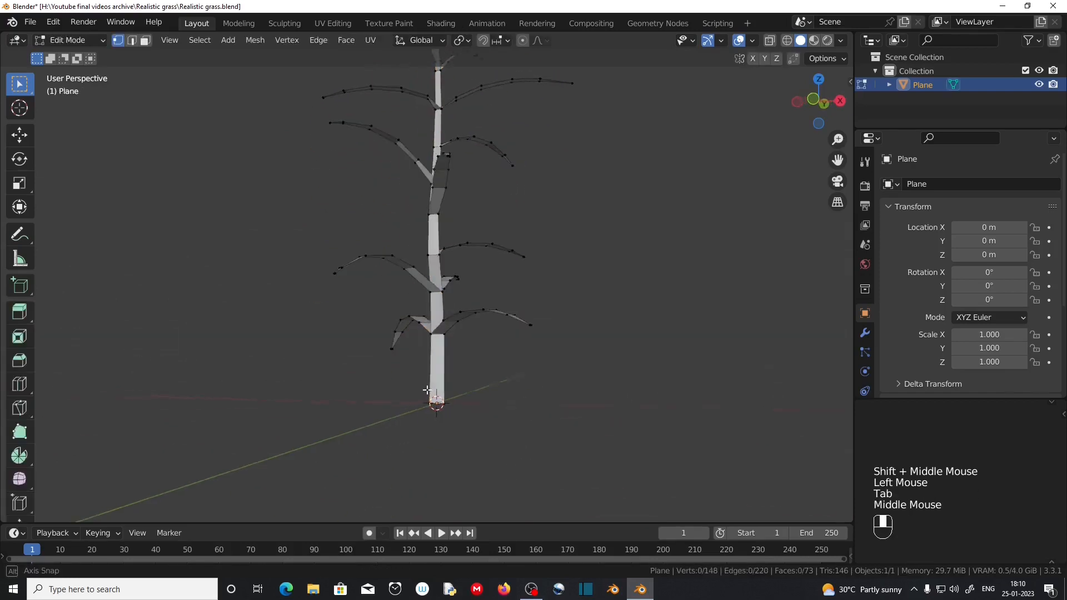
{"action": "left_click", "coordinate": [436, 393]}
{"action": "left_click_drag", "start_coordinate": [436, 392], "coordinate": [502, 438]}
{"action": "scroll", "coordinate": [447, 222], "scroll_direction": "down", "scroll_amount": 2}
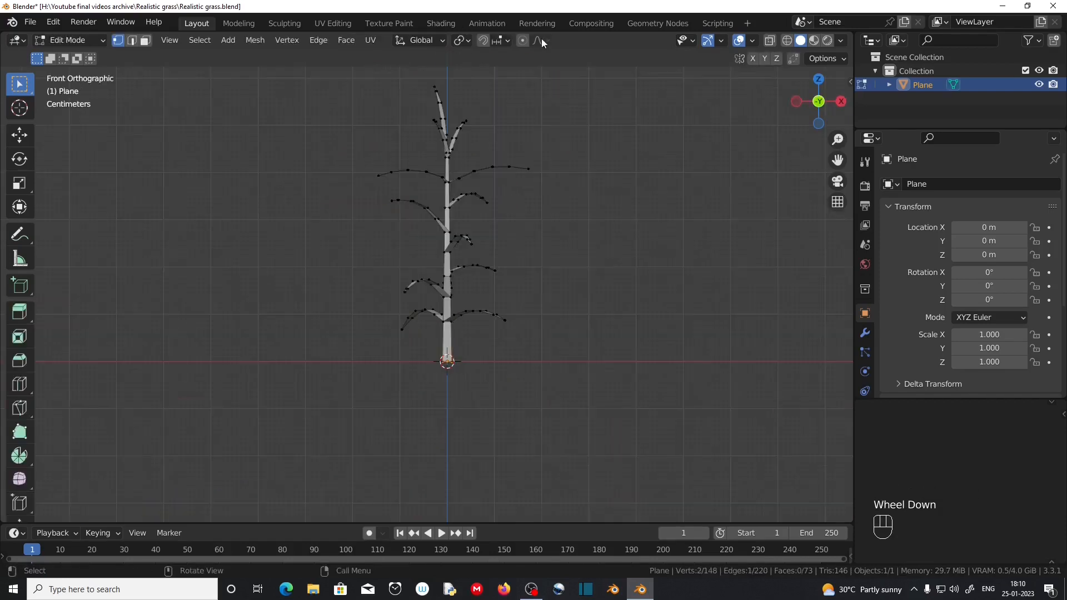
{"action": "left_click", "coordinate": [523, 41]}
{"action": "key", "text": "s"}
{"action": "key", "text": "x"}
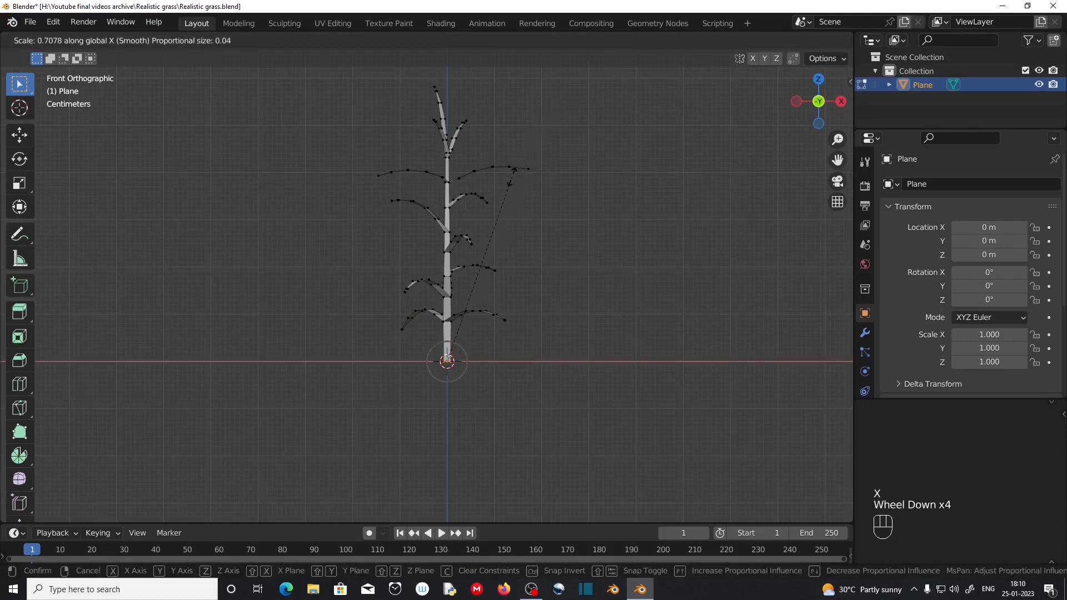
{"action": "scroll", "coordinate": [512, 177], "scroll_direction": "up", "scroll_amount": 10}
{"action": "left_click", "coordinate": [553, 208]}
{"action": "middle_click_drag", "start_coordinate": [552, 207], "coordinate": [589, 316]}
{"action": "scroll", "coordinate": [555, 269], "scroll_direction": "up", "scroll_amount": 2}
{"action": "key", "text": "Tab"}
Scale the grass plant along Z to about 0.82 and apply the object transform
{"action": "middle_click_drag", "start_coordinate": [486, 333], "coordinate": [374, 140]}
{"action": "scroll", "coordinate": [548, 348], "scroll_direction": "down", "scroll_amount": 2}
{"action": "scroll", "coordinate": [374, 140], "scroll_direction": "up", "scroll_amount": 1}
{"action": "key", "text": "s"}
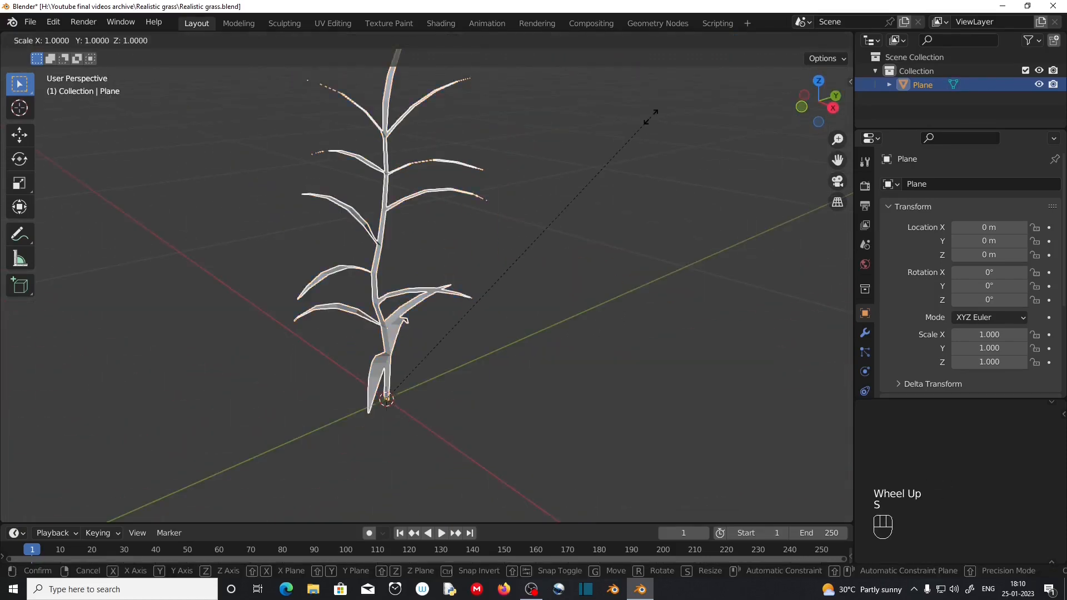
{"action": "key", "text": "z"}
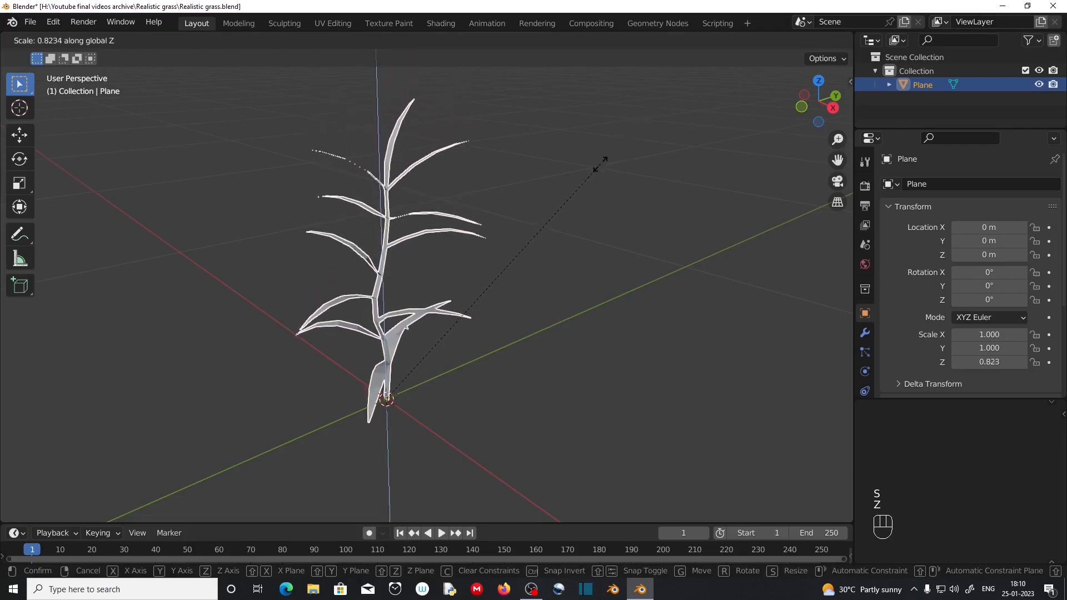
{"action": "left_click", "coordinate": [596, 166]}
{"action": "middle_click_drag", "start_coordinate": [453, 289], "coordinate": [407, 356]}
{"action": "key", "text": "ctrl+a"}
{"action": "left_click", "coordinate": [216, 218]}
Move the grass plant about 0.95 m along positive Y, away from the world origin
{"action": "key", "text": "g"}
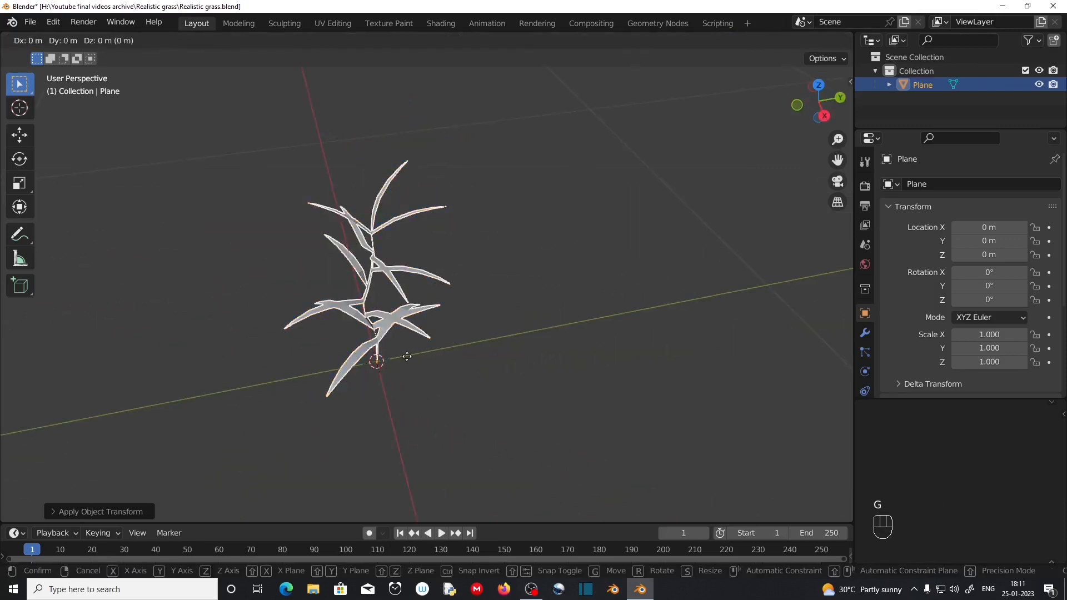
{"action": "key", "text": "y"}
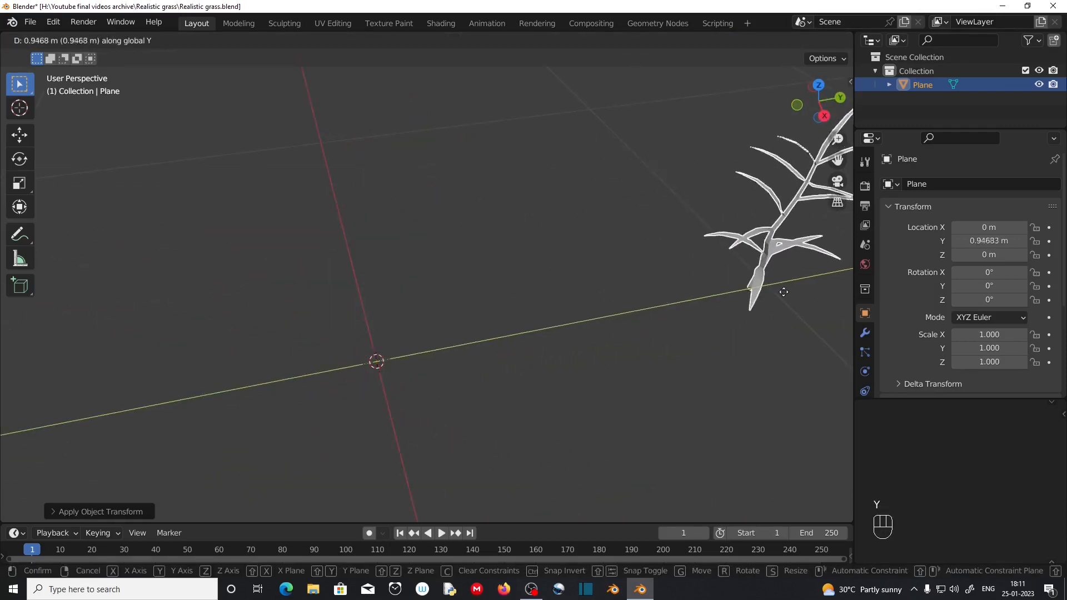
{"action": "left_click", "coordinate": [787, 291]}
Add a plane at the origin, scale it by 0.1 overall, and narrow it by a further 0.1 along X
{"action": "middle_click_drag", "start_coordinate": [632, 351], "coordinate": [501, 347]}
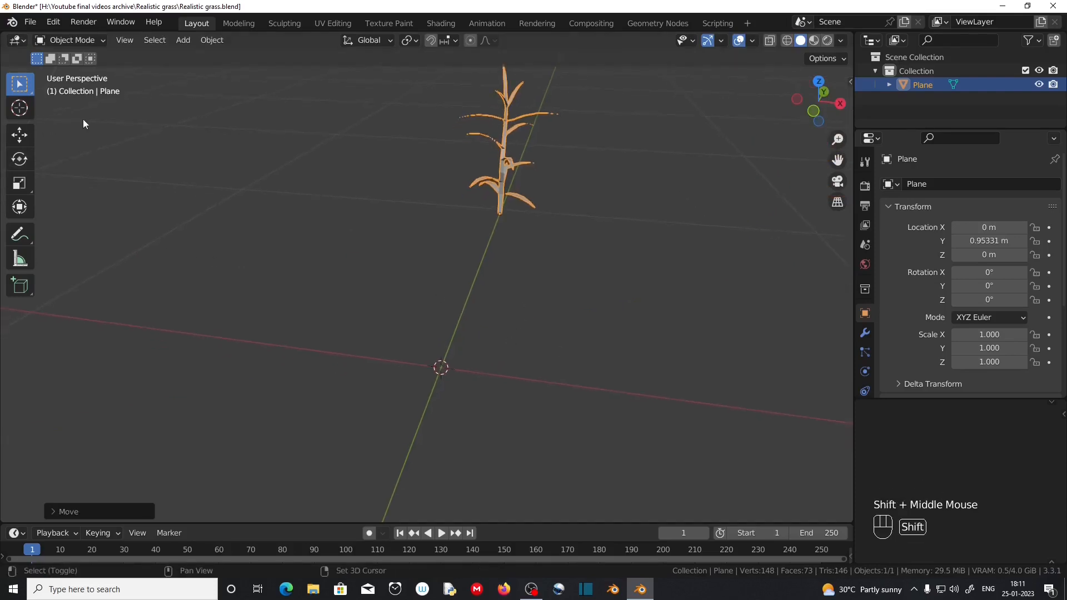
{"action": "key", "text": "shift+a"}
{"action": "mouse_move", "coordinate": [83, 119]}
{"action": "left_click", "coordinate": [170, 117]}
{"action": "type", "text": "s"}
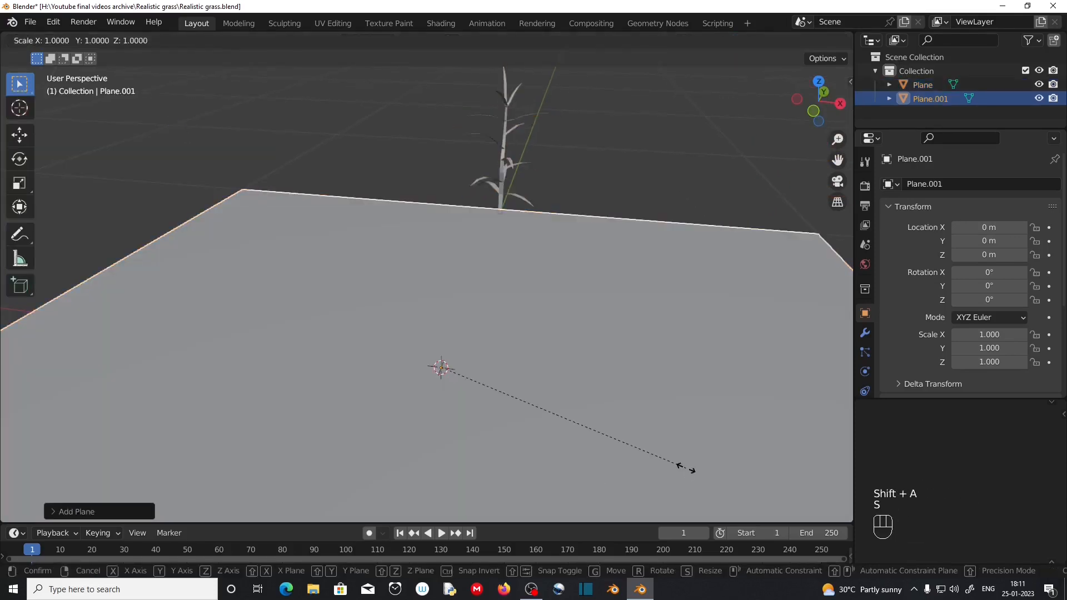
{"action": "type", "text": ".1"}
{"action": "key", "text": "KP_Enter"}
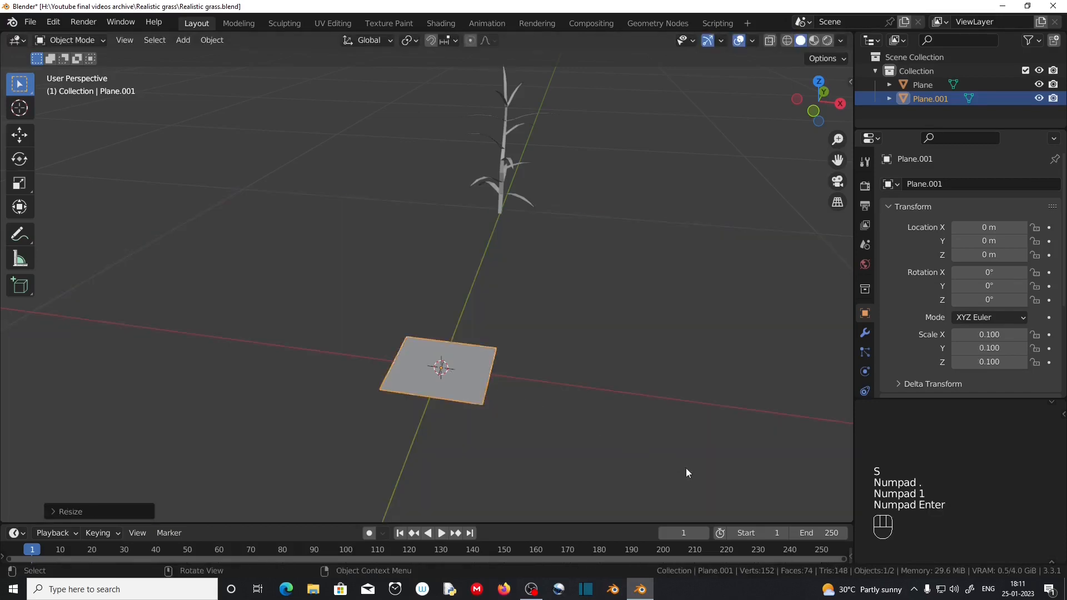
{"action": "key", "text": "s"}
{"action": "type", "text": "x."}
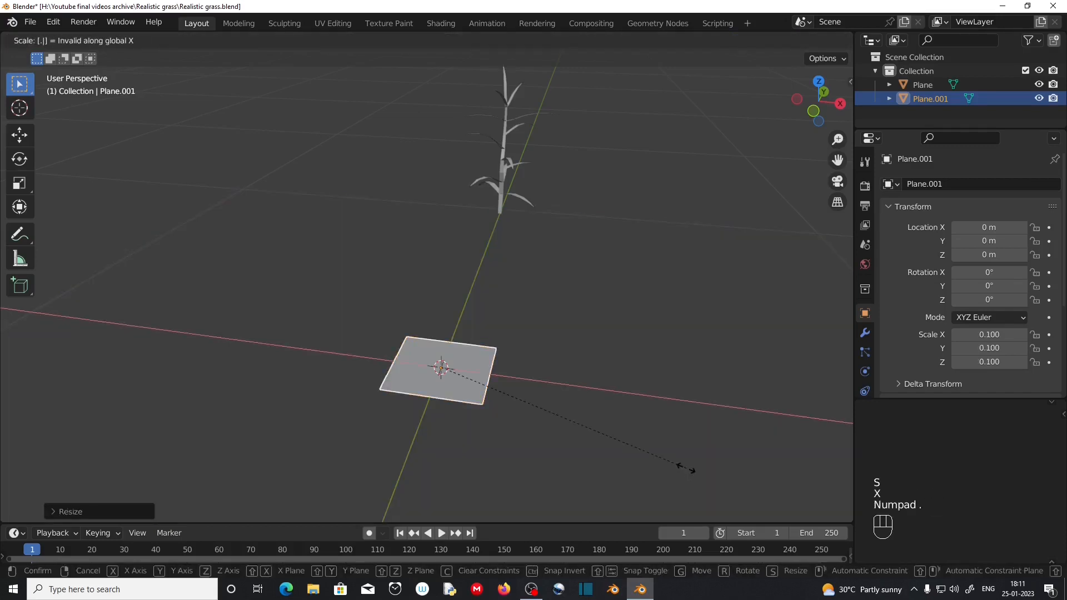
{"action": "type", "text": "1"}
{"action": "key", "text": "KP_Enter"}
Rotate the narrow plane 90° about X so it stands upright, and apply the object transform
{"action": "type", "text": "r"}
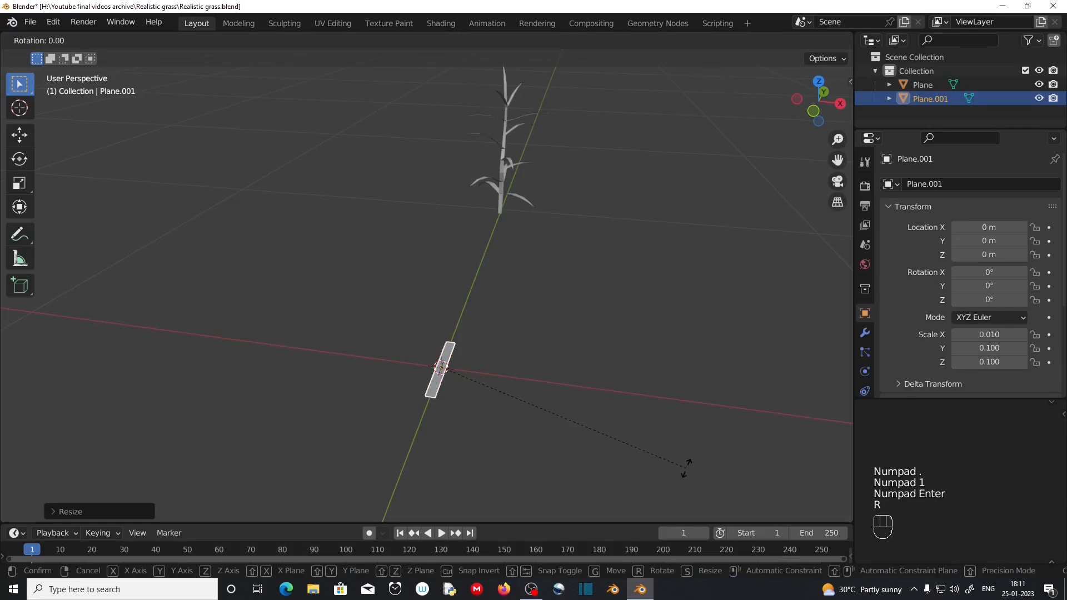
{"action": "type", "text": "x90"}
{"action": "key", "text": "KP_Enter"}
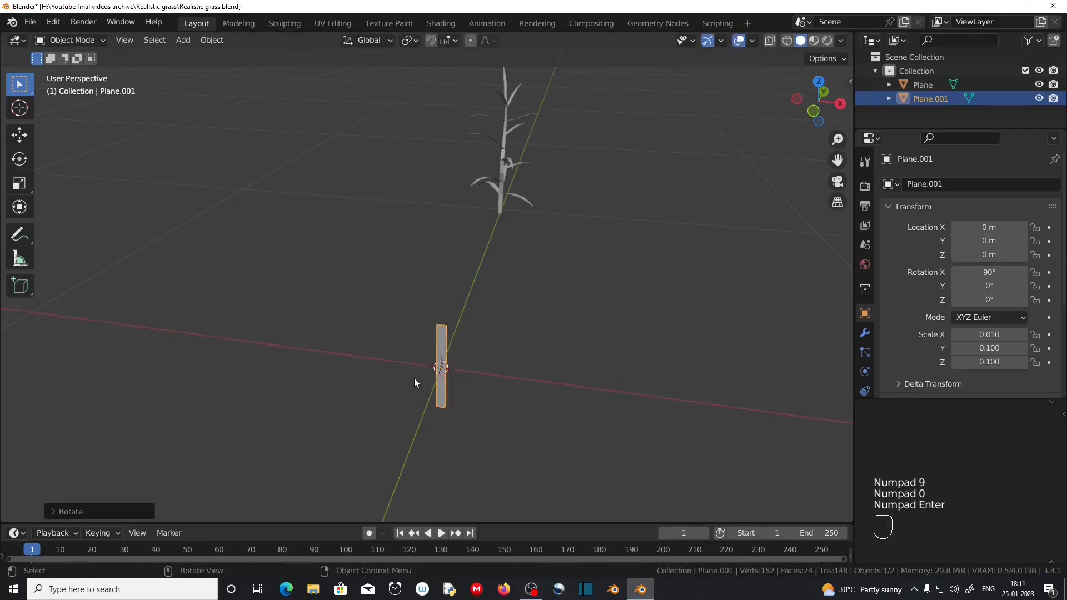
{"action": "key", "text": "ctrl+a"}
{"action": "left_click", "coordinate": [415, 379]}
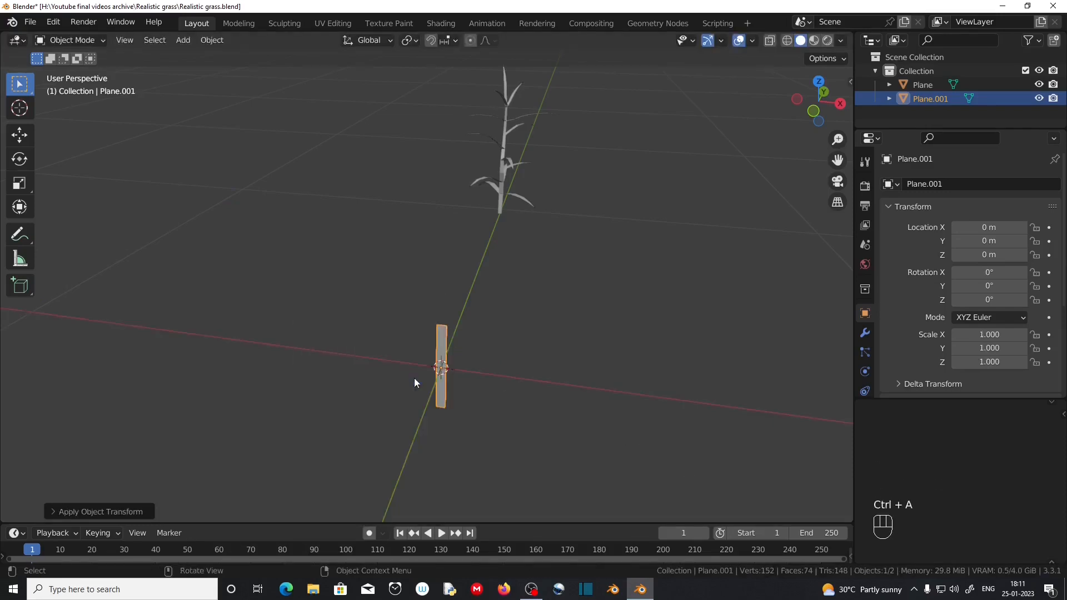
Isolate the upright strip in local view and raise its bottom edge about 0.1 m along Z to the origin
{"action": "key", "text": "KP_Divide"}
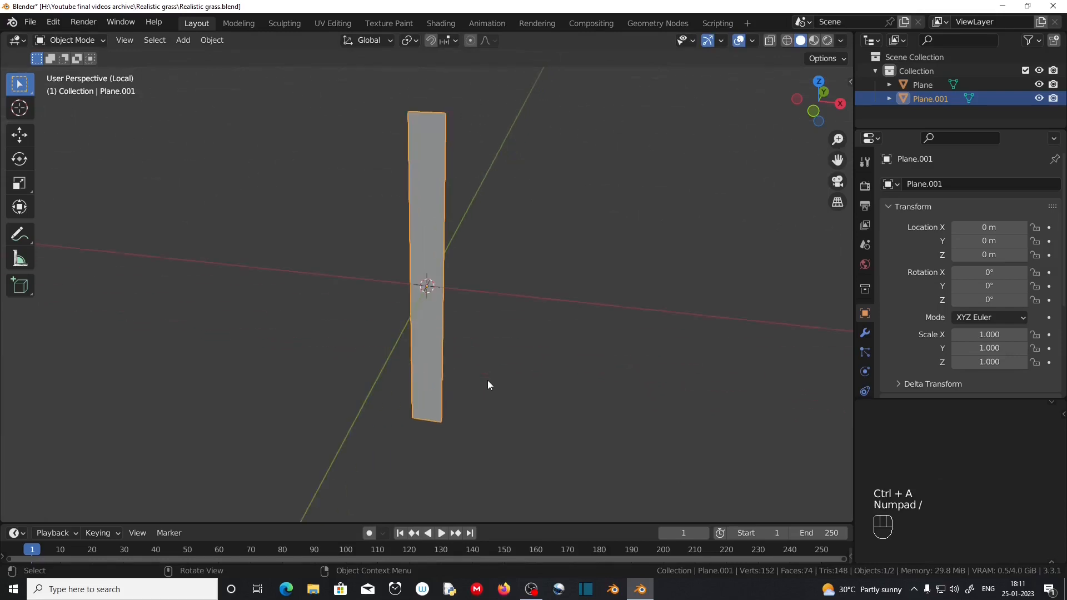
{"action": "middle_click_drag", "start_coordinate": [481, 386], "coordinate": [509, 328]}
{"action": "key", "text": "Tab"}
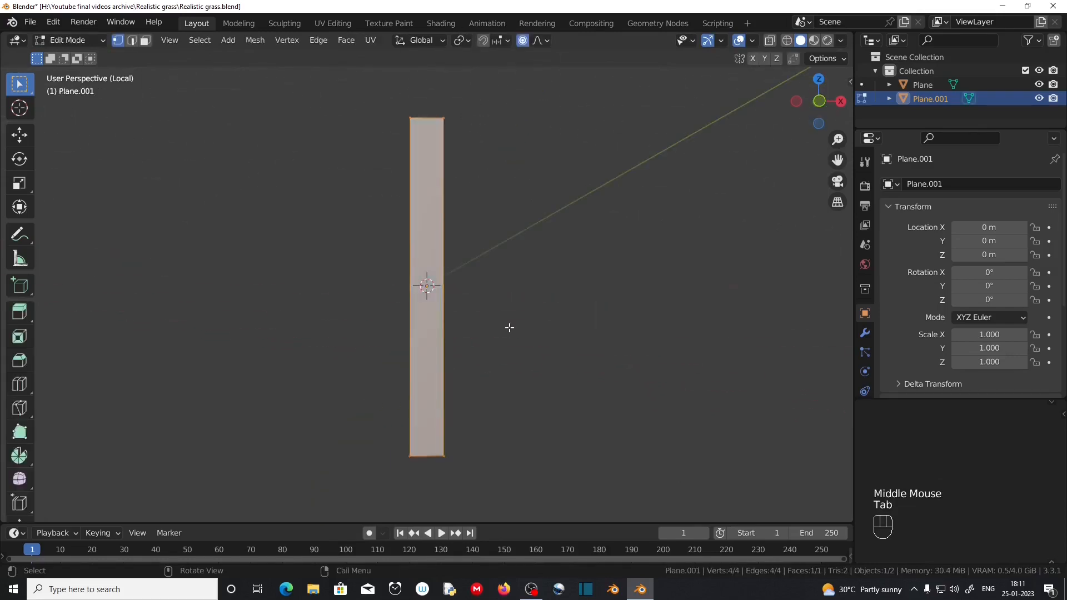
{"action": "key", "text": "KP_1"}
{"action": "left_click", "coordinate": [774, 40]}
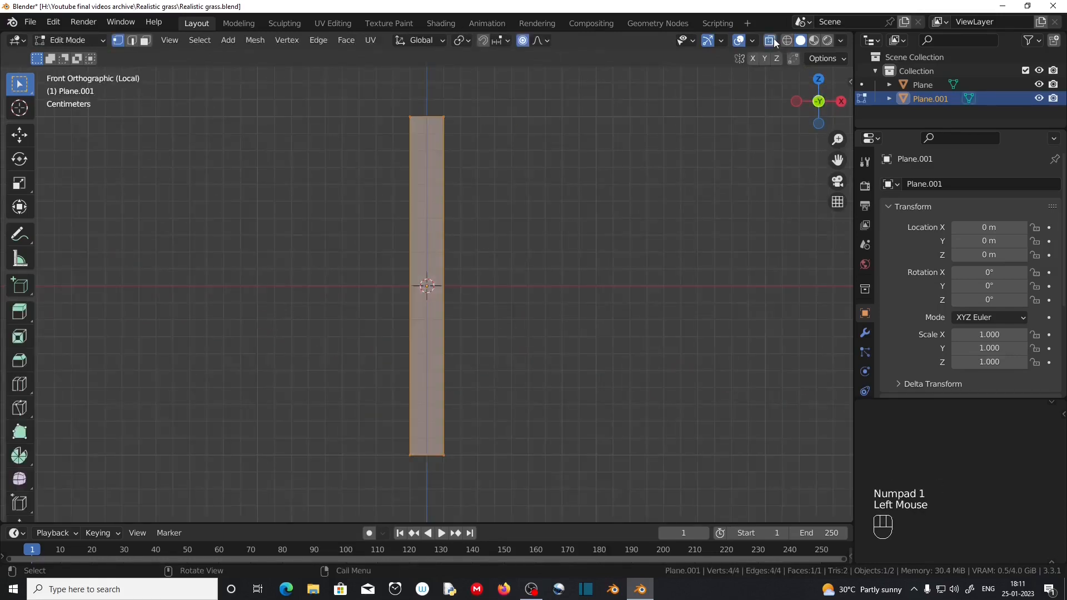
{"action": "left_click_drag", "start_coordinate": [398, 441], "coordinate": [452, 464]}
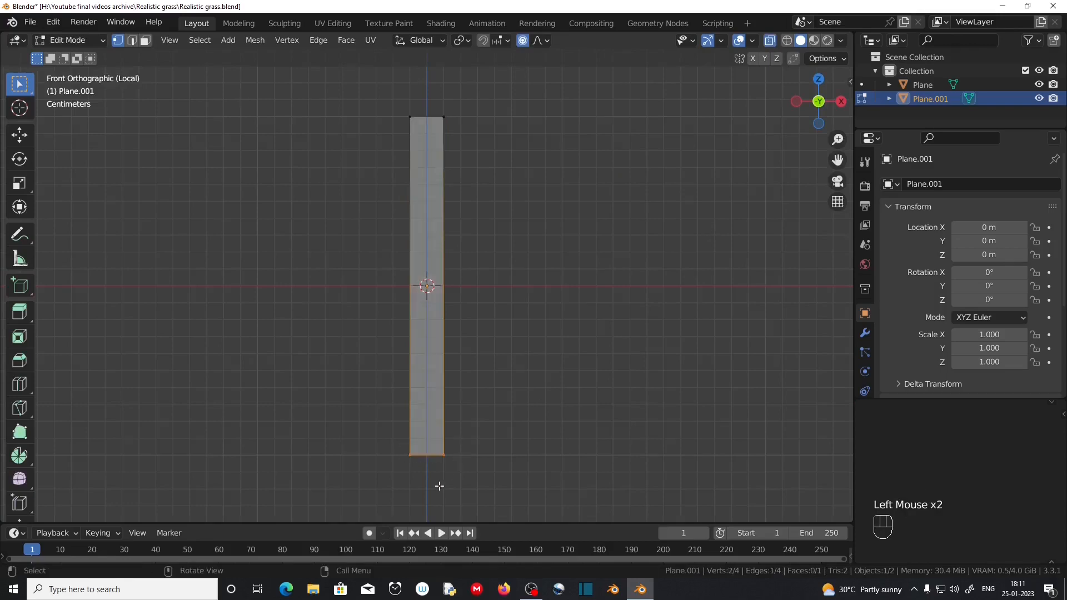
{"action": "key", "text": "g"}
{"action": "key", "text": "z"}
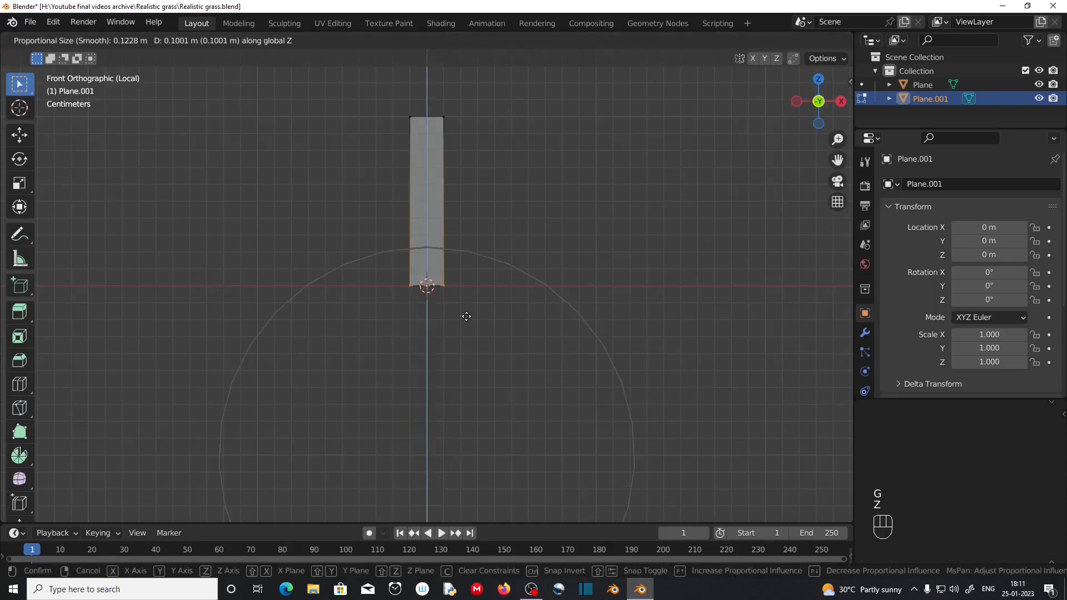
{"action": "left_click", "coordinate": [467, 317]}
Lower the strip's top edge by about 0.038 m in right view
{"action": "scroll", "coordinate": [641, 293], "scroll_direction": "down", "scroll_amount": 2}
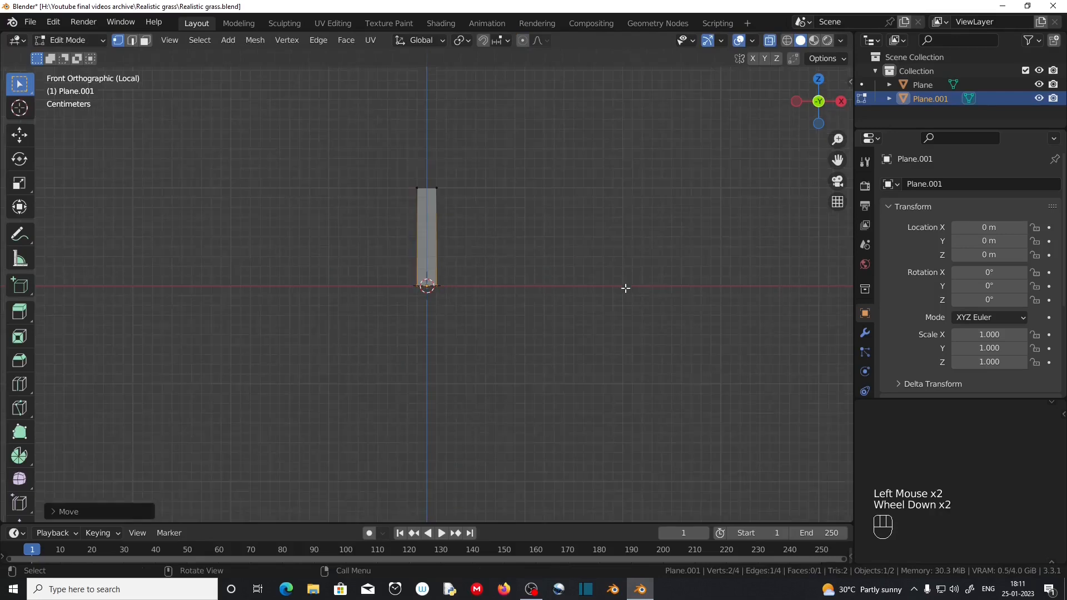
{"action": "middle_click_drag", "start_coordinate": [624, 289], "coordinate": [525, 415], "text": "shift"}
{"action": "key", "text": "KP_3"}
{"action": "left_click_drag", "start_coordinate": [407, 311], "coordinate": [439, 341]}
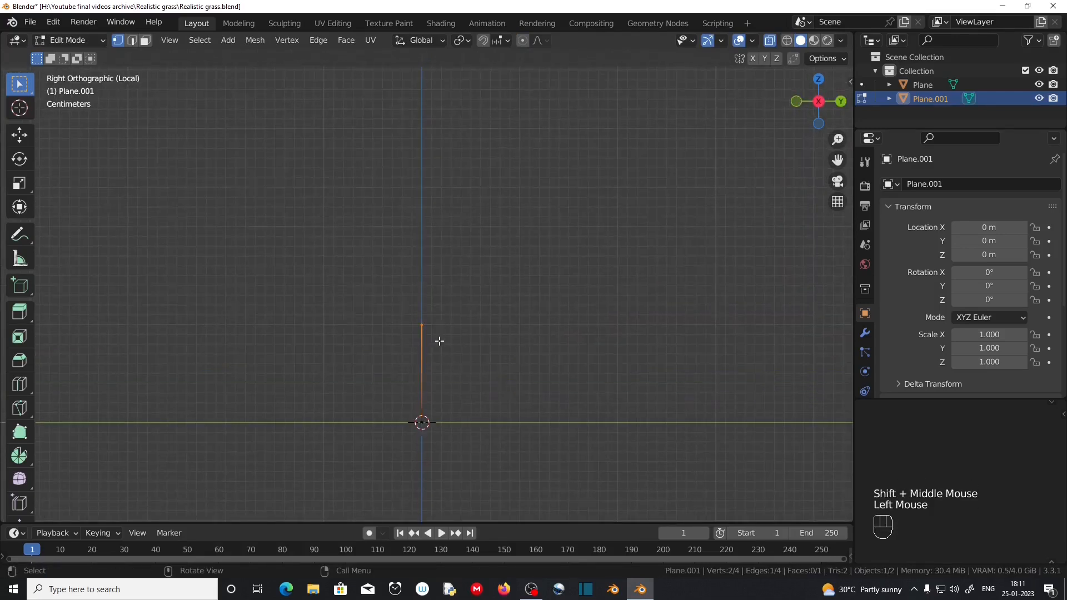
{"action": "key", "text": "g"}
{"action": "left_click", "coordinate": [440, 378]}
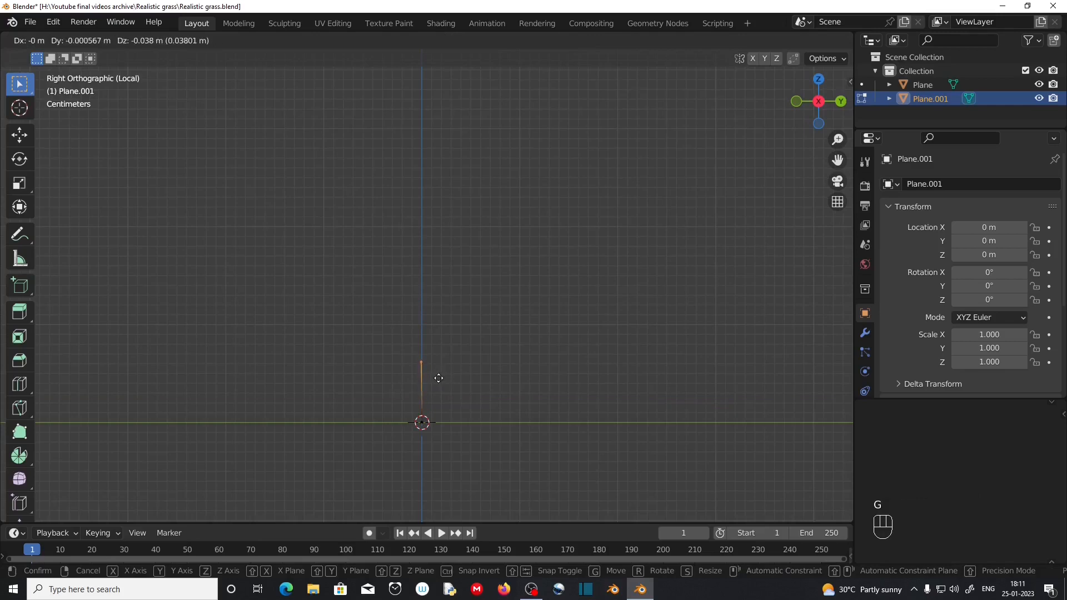
Extrude the strip's top edge in three segments toward positive Y to form an arching blade with a drooping end
{"action": "key", "text": "e"}
{"action": "left_click", "coordinate": [570, 294]}
{"action": "key", "text": "e"}
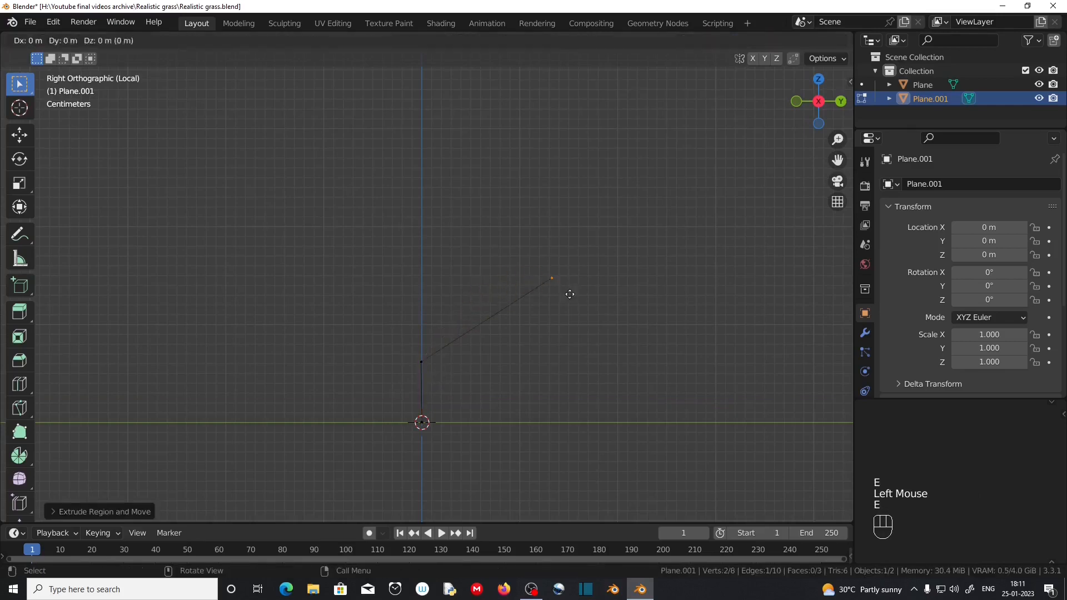
{"action": "left_click", "coordinate": [715, 278]}
{"action": "key", "text": "e"}
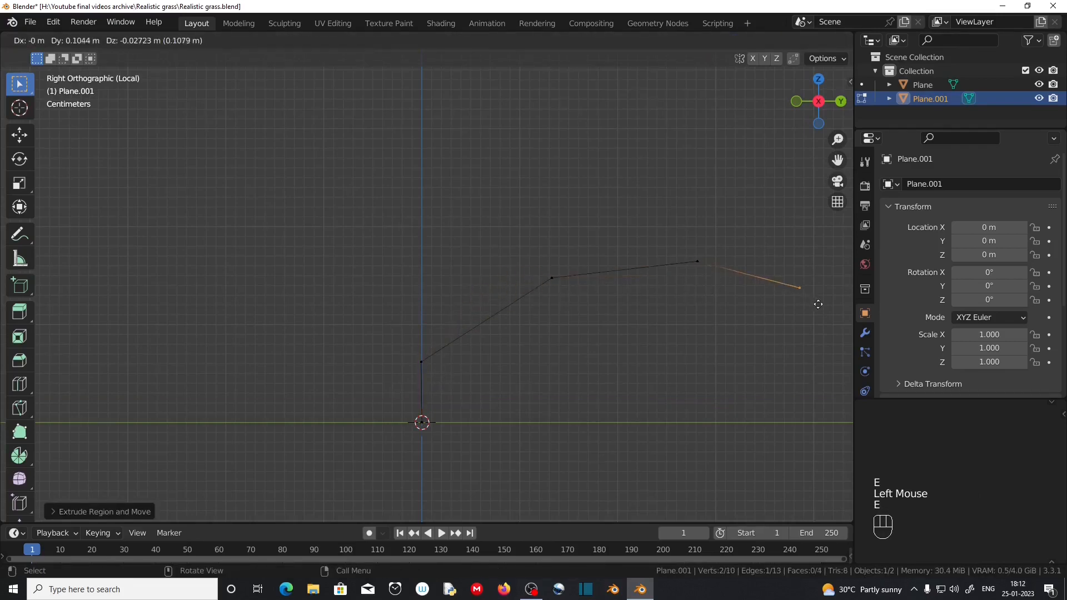
{"action": "left_click", "coordinate": [824, 305]}
Extrude a second arching blade in three segments from the strip's top edge toward negative Y
{"action": "left_click", "coordinate": [421, 362]}
{"action": "key", "text": "e"}
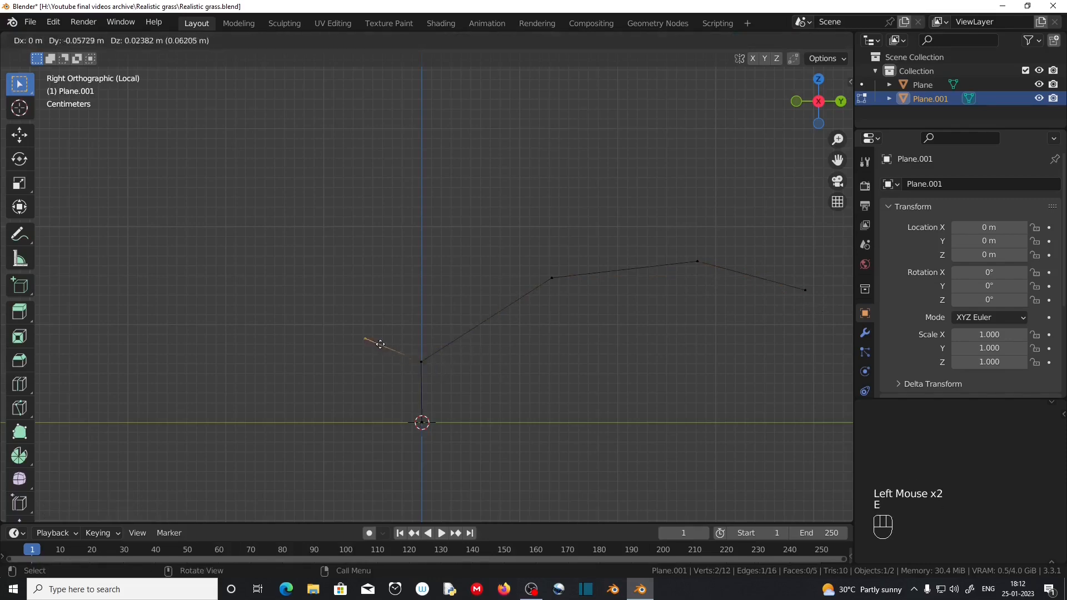
{"action": "left_click", "coordinate": [327, 293]}
{"action": "key", "text": "e"}
{"action": "left_click", "coordinate": [222, 310]}
{"action": "key", "text": "e"}
{"action": "left_click", "coordinate": [158, 356]}
Extrude a shorter, lower blade from the strip's top edge toward negative Y
{"action": "left_click", "coordinate": [441, 372]}
{"action": "key", "text": "e"}
{"action": "left_click", "coordinate": [356, 346]}
{"action": "key", "text": "e"}
{"action": "left_click", "coordinate": [289, 352]}
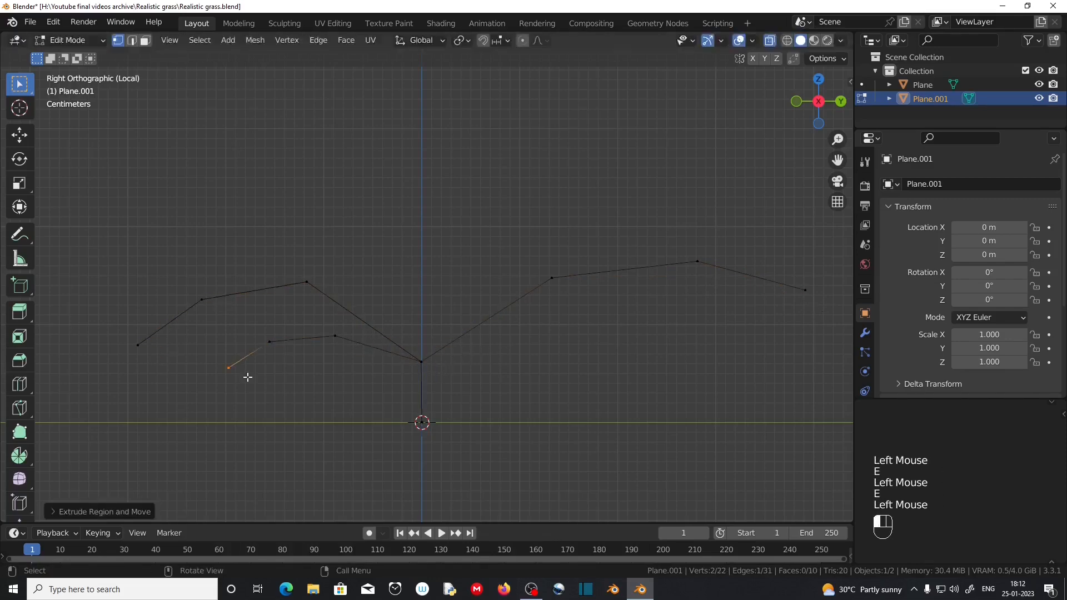
Extrude the stem's top edge slightly upward and grow an arching blade from it toward positive Y in three segments
{"action": "left_click_drag", "start_coordinate": [409, 349], "coordinate": [429, 373]}
{"action": "key", "text": "e"}
{"action": "left_click", "coordinate": [429, 352]}
{"action": "key", "text": "e"}
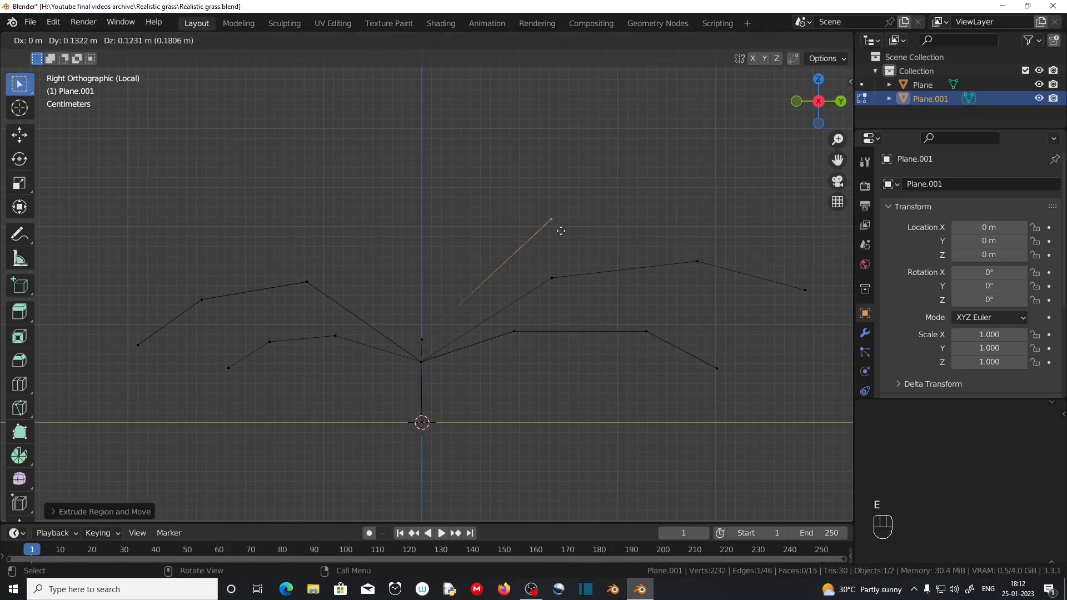
{"action": "left_click", "coordinate": [563, 231]}
{"action": "key", "text": "e"}
{"action": "left_click", "coordinate": [706, 225]}
{"action": "key", "text": "e"}
Extrude an arching blade with a drooping end in three segments from the stem toward negative Y
{"action": "key", "text": "e"}
{"action": "left_click", "coordinate": [335, 230]}
{"action": "key", "text": "e"}
{"action": "left_click", "coordinate": [216, 239]}
{"action": "key", "text": "e"}
{"action": "left_click", "coordinate": [167, 290]}
{"action": "key", "text": "e"}
Extend the stem's top edge upward again and extrude the tallest arching blades from it on both sides
{"action": "left_click_drag", "start_coordinate": [405, 309], "coordinate": [426, 329]}
{"action": "key", "text": "e"}
{"action": "left_click", "coordinate": [429, 288]}
{"action": "key", "text": "e"}
{"action": "left_click", "coordinate": [489, 147]}
{"action": "key", "text": "e"}
{"action": "left_click", "coordinate": [607, 74]}
{"action": "key", "text": "e"}
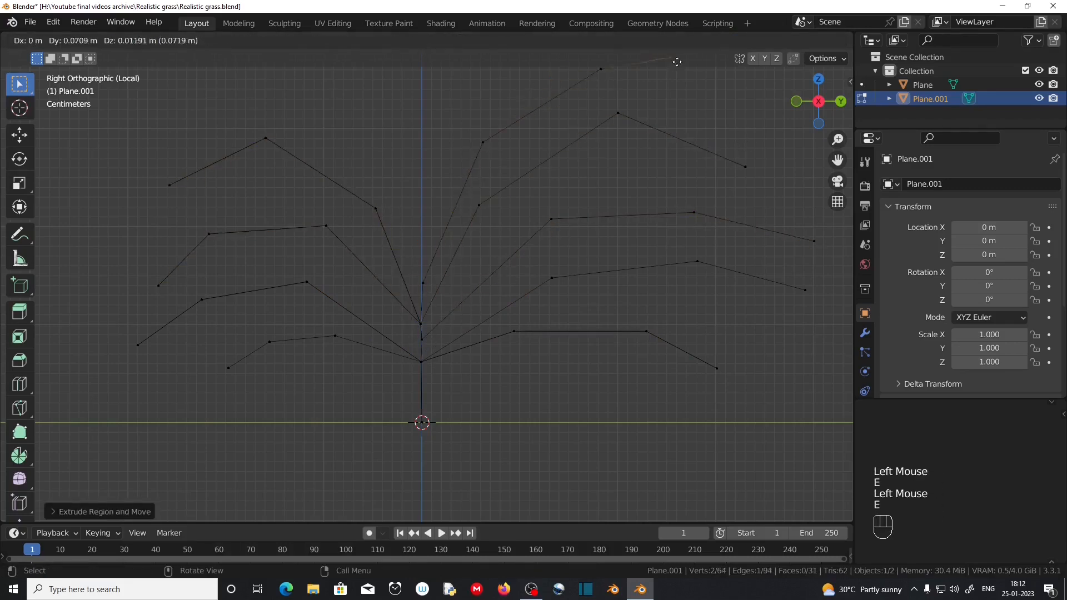
{"action": "left_click", "coordinate": [273, 53]}
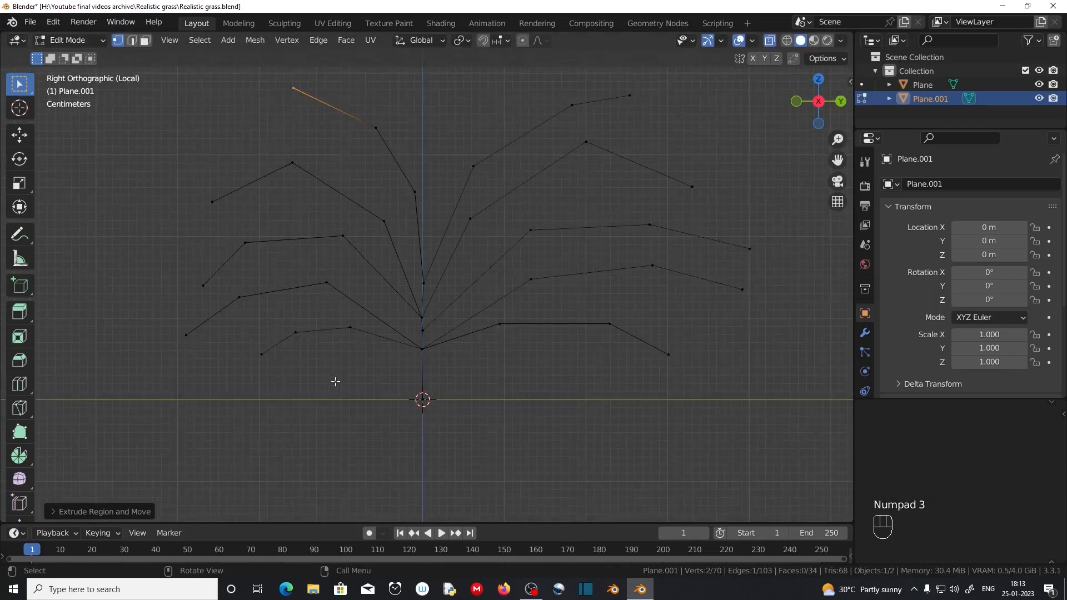
Taper the tips of all blades to points by scaling them to 0.1 along X
{"action": "left_click", "coordinate": [265, 360]}
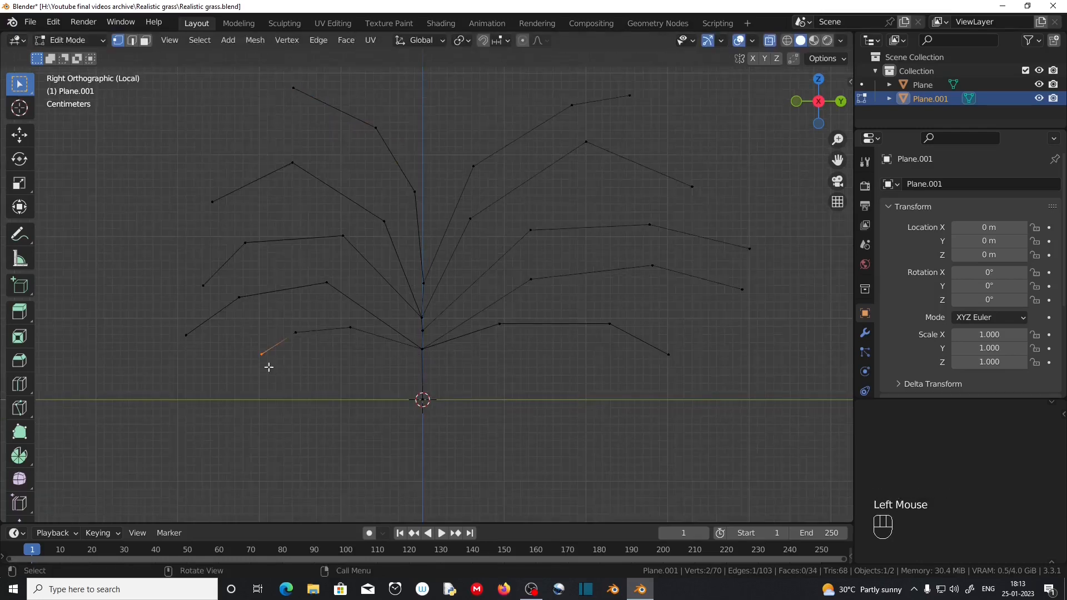
{"action": "left_click", "coordinate": [183, 334], "text": "shift"}
{"action": "left_click", "coordinate": [203, 286], "text": "shift"}
{"action": "left_click", "coordinate": [213, 202], "text": "shift"}
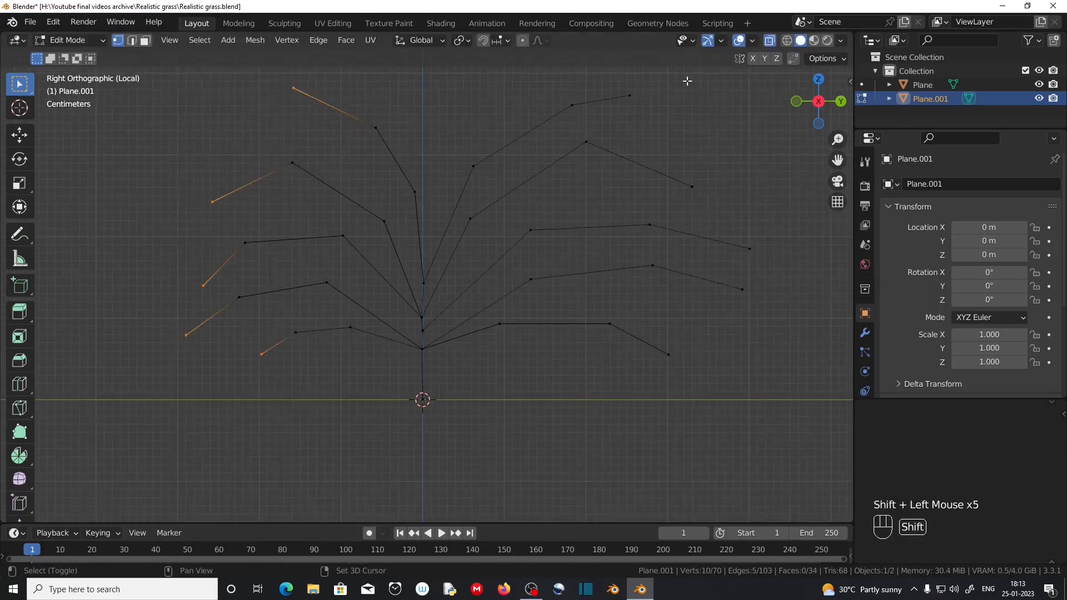
{"action": "left_click", "coordinate": [669, 354], "text": "shift"}
{"action": "middle_click_drag", "start_coordinate": [669, 354], "coordinate": [534, 417]}
{"action": "key", "text": "s"}
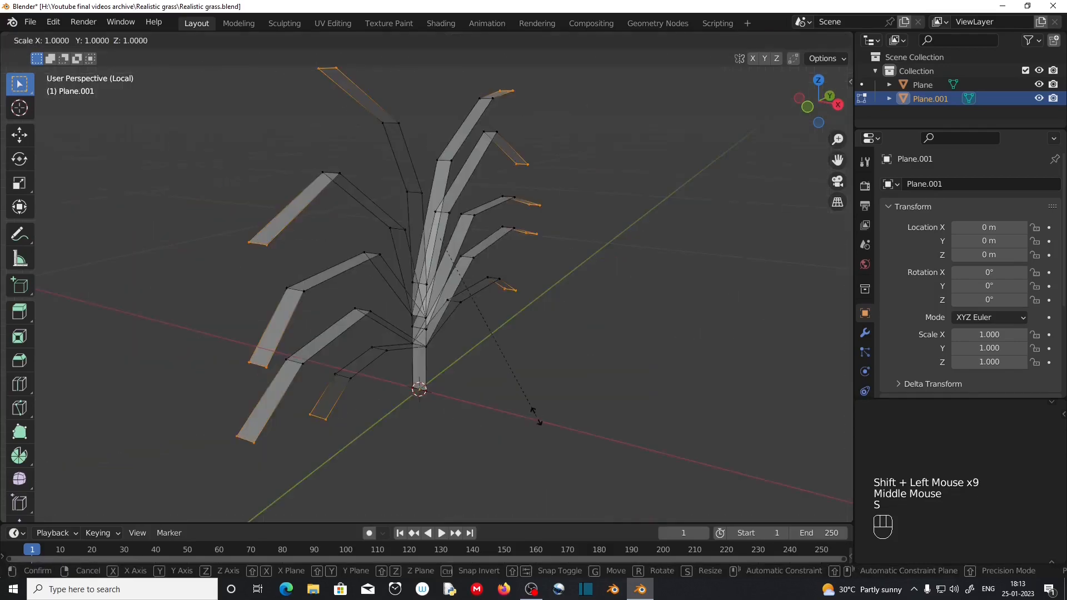
{"action": "key", "text": "x"}
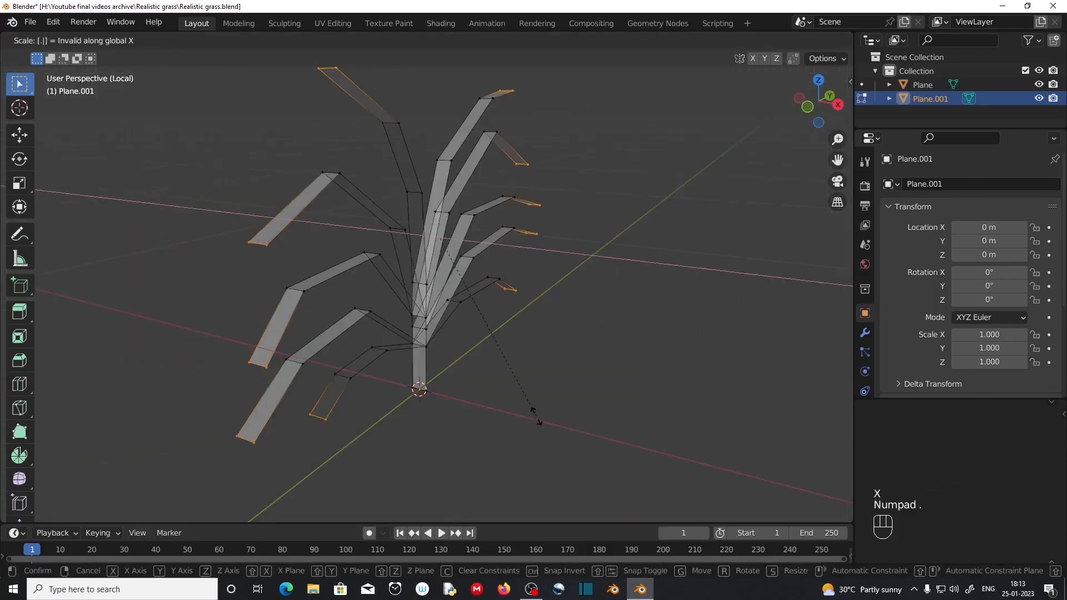
{"action": "type", "text": ".1"}
{"action": "key", "text": "KP_Enter"}
Narrow the central stem, including its base, by scaling its vertices down along the X axis
{"action": "key", "text": "KP_3"}
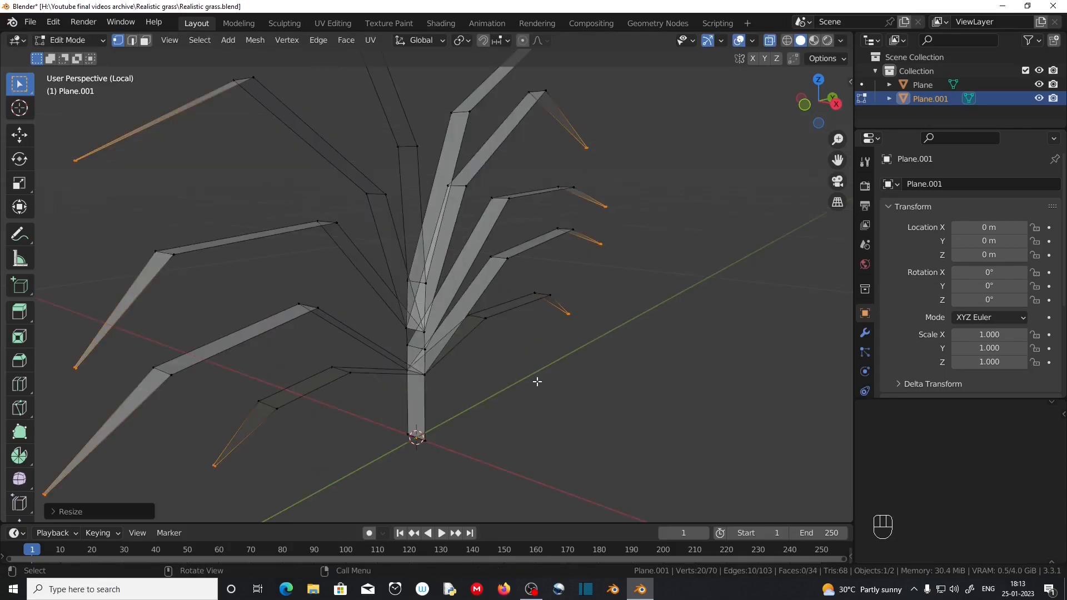
{"action": "scroll", "coordinate": [537, 382], "scroll_direction": "down", "scroll_amount": 2}
{"action": "left_click", "coordinate": [405, 262]}
{"action": "left_click_drag", "start_coordinate": [404, 262], "coordinate": [443, 365]}
{"action": "middle_click_drag", "start_coordinate": [360, 360], "coordinate": [500, 381]}
{"action": "middle_click_drag", "start_coordinate": [559, 394], "coordinate": [552, 422]}
{"action": "left_click", "coordinate": [421, 396], "text": "shift"}
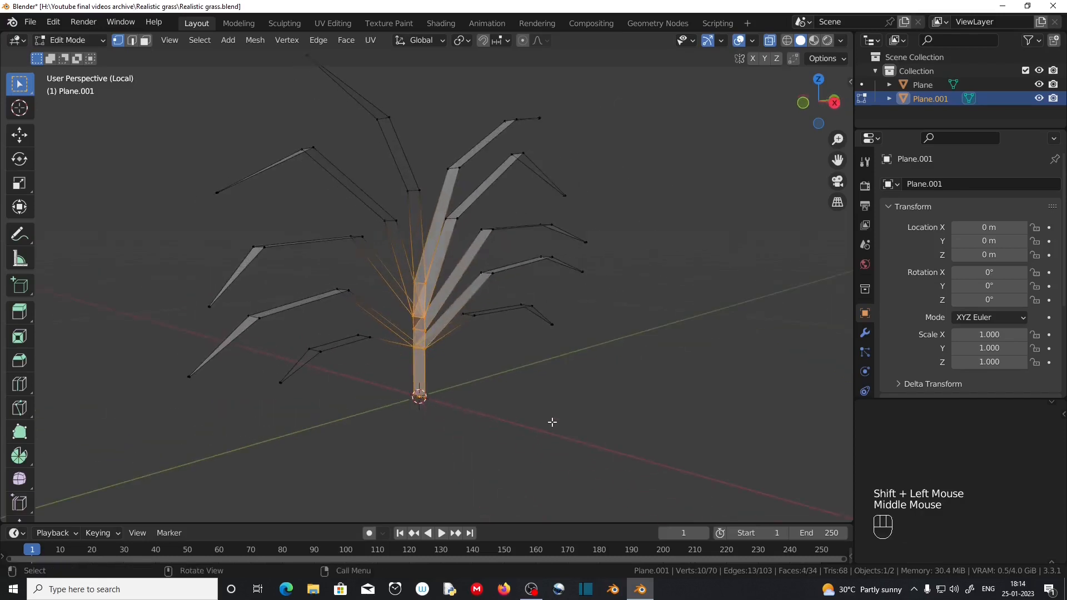
{"action": "key", "text": "s"}
{"action": "key", "text": "x"}
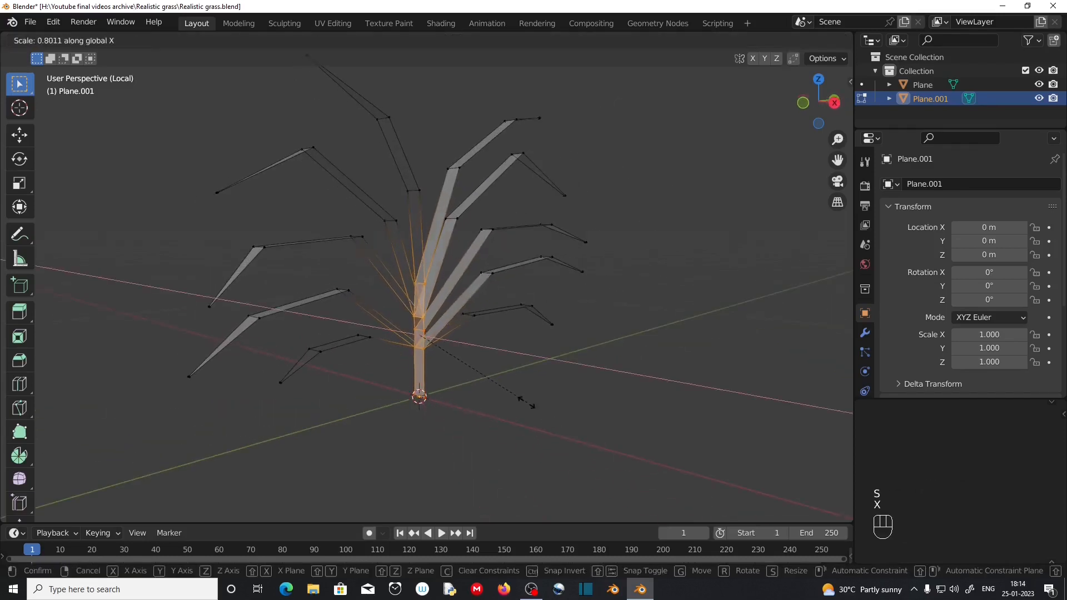
{"action": "left_click", "coordinate": [515, 445]}
{"action": "middle_click_drag", "start_coordinate": [515, 445], "coordinate": [417, 446]}
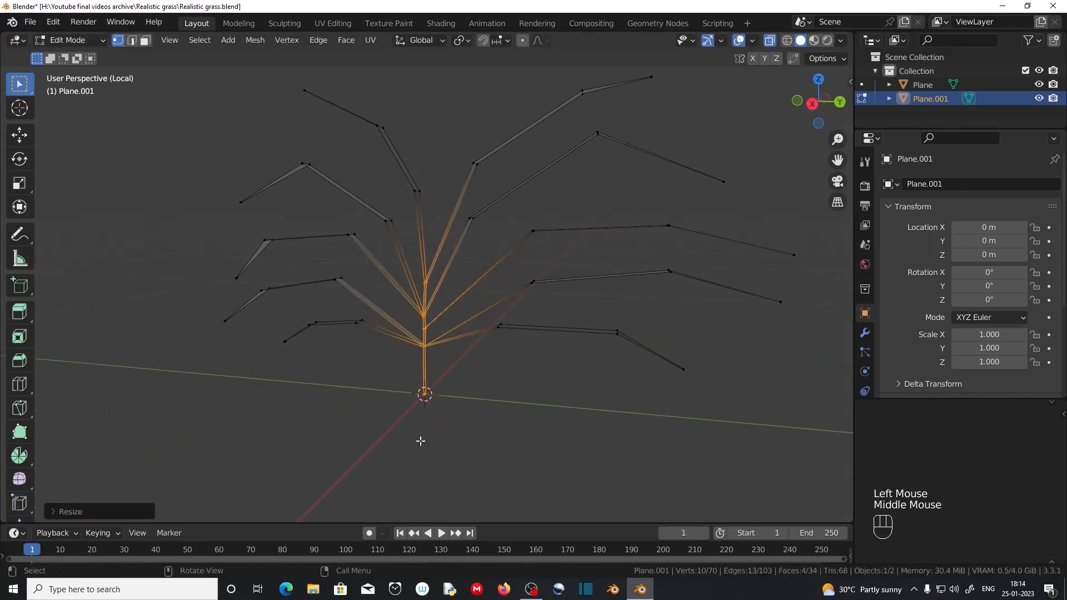
Bevel the intermediate joints of every blade except the lowest negative-Y one with 3 segments and a width of about 0.05 m
{"action": "key", "text": "KP_3"}
{"action": "left_click", "coordinate": [296, 332]}
{"action": "left_click", "coordinate": [351, 328], "text": "shift"}
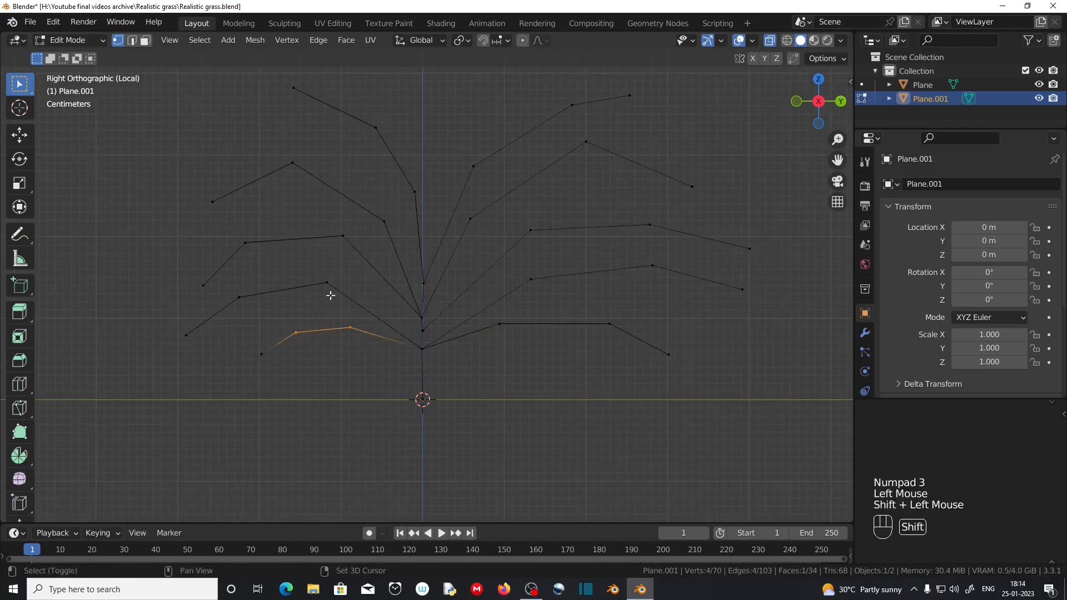
{"action": "left_click", "coordinate": [327, 284], "text": "shift"}
{"action": "left_click", "coordinate": [241, 297], "text": "shift"}
{"action": "left_click_drag", "start_coordinate": [232, 205], "coordinate": [369, 263], "text": "shift"}
{"action": "left_click_drag", "start_coordinate": [261, 152], "coordinate": [402, 233], "text": "shift"}
{"action": "left_click_drag", "start_coordinate": [364, 115], "coordinate": [429, 207], "text": "shift"}
{"action": "left_click_drag", "start_coordinate": [460, 152], "coordinate": [550, 332], "text": "shift"}
{"action": "left_click_drag", "start_coordinate": [556, 94], "coordinate": [603, 156], "text": "shift"}
{"action": "left_click_drag", "start_coordinate": [619, 179], "coordinate": [664, 295], "text": "shift"}
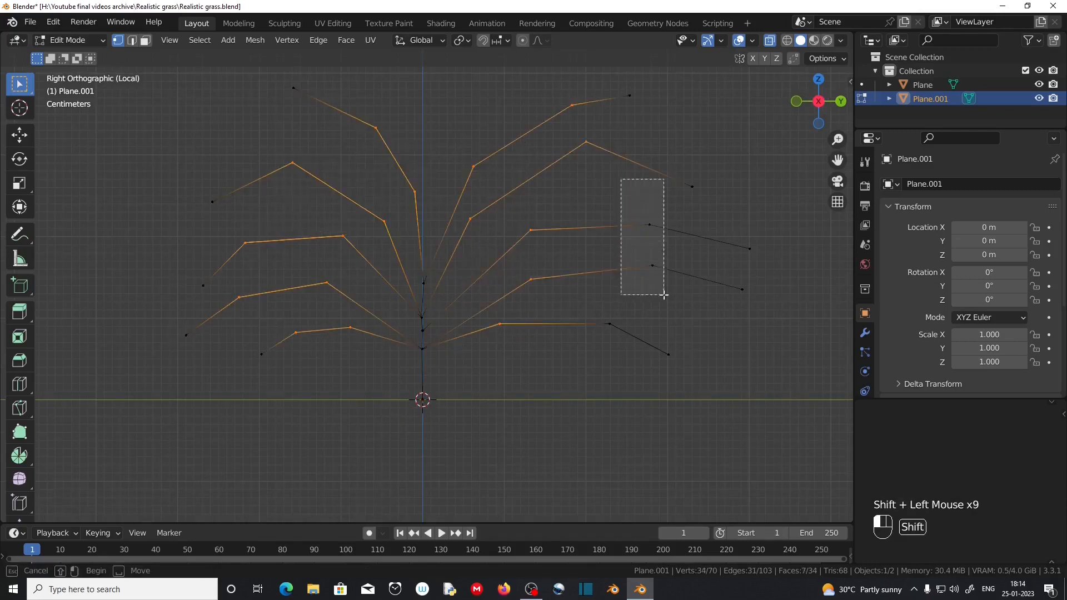
{"action": "left_click_drag", "start_coordinate": [664, 295], "coordinate": [666, 296], "text": "shift"}
{"action": "left_click_drag", "start_coordinate": [596, 311], "coordinate": [626, 337], "text": "shift"}
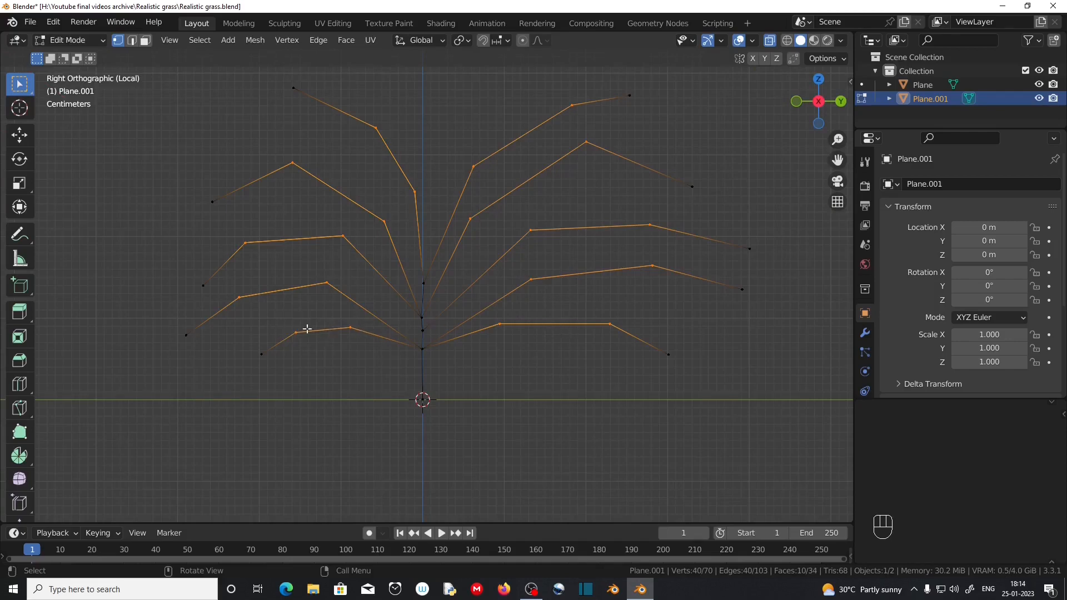
{"action": "left_click_drag", "start_coordinate": [278, 320], "coordinate": [362, 359], "text": "ctrl"}
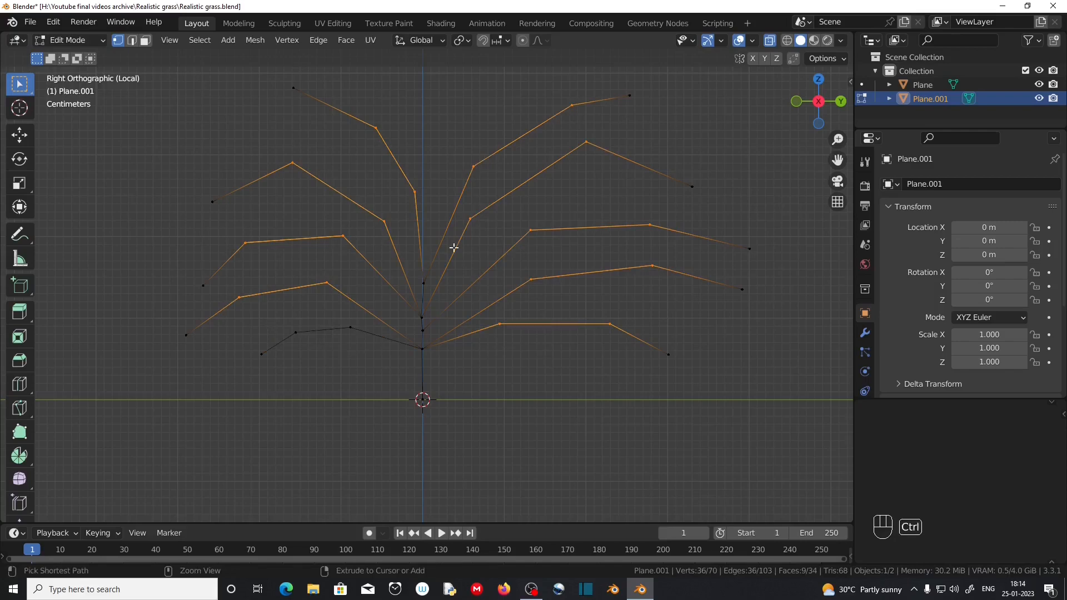
{"action": "key", "text": "ctrl+b"}
{"action": "scroll", "coordinate": [501, 278], "scroll_direction": "up", "scroll_amount": 2}
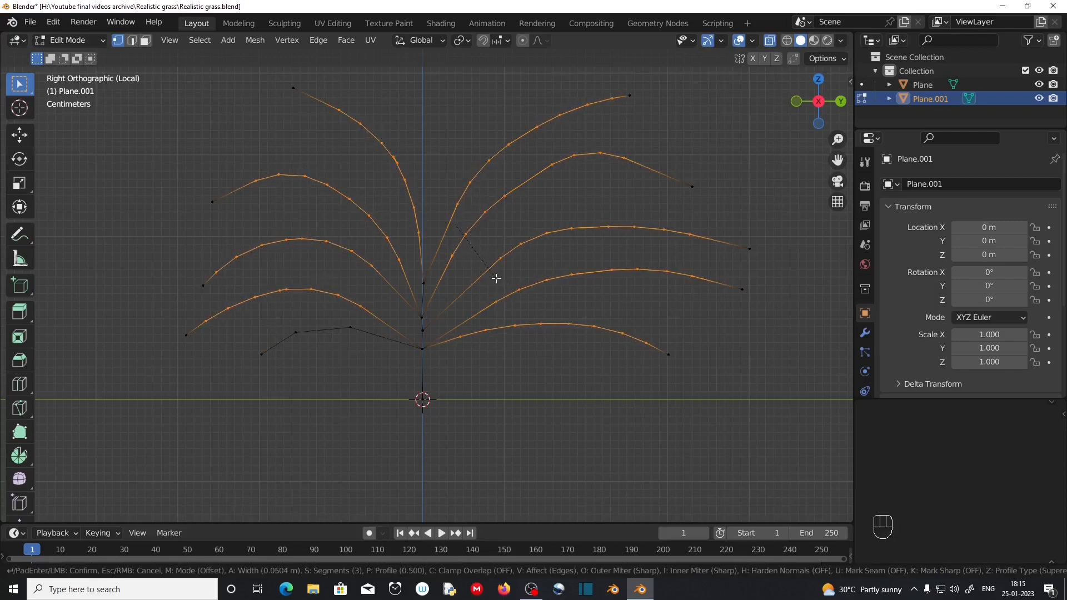
{"action": "left_click", "coordinate": [497, 278]}
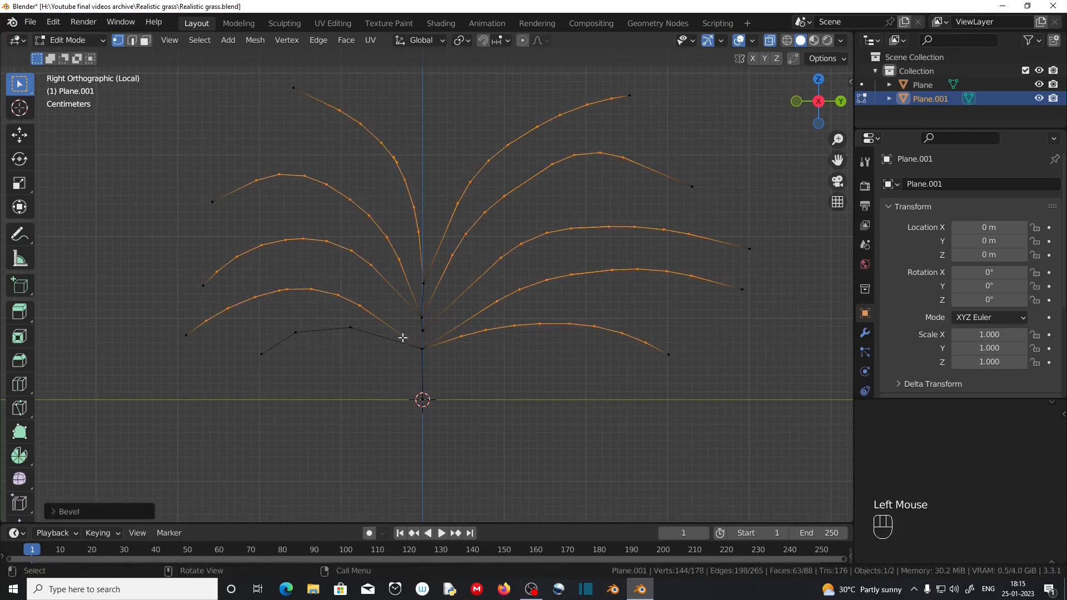
Bevel the joints of the lowest negative-Y blade with 3 segments and a width of about 0.029 m
{"action": "left_click_drag", "start_coordinate": [288, 320], "coordinate": [377, 349]}
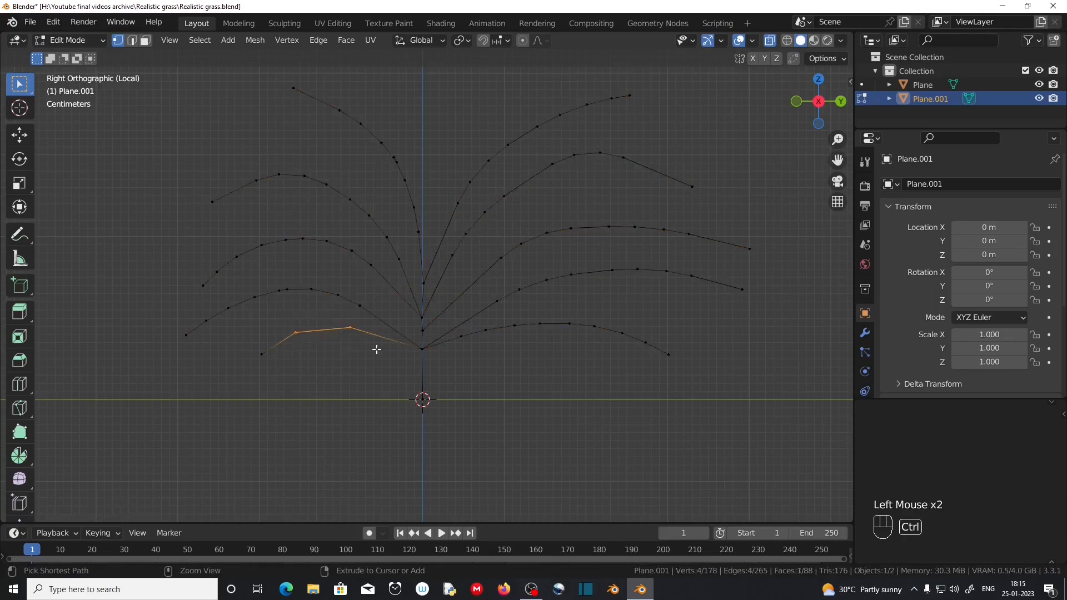
{"action": "key", "text": "ctrl+b"}
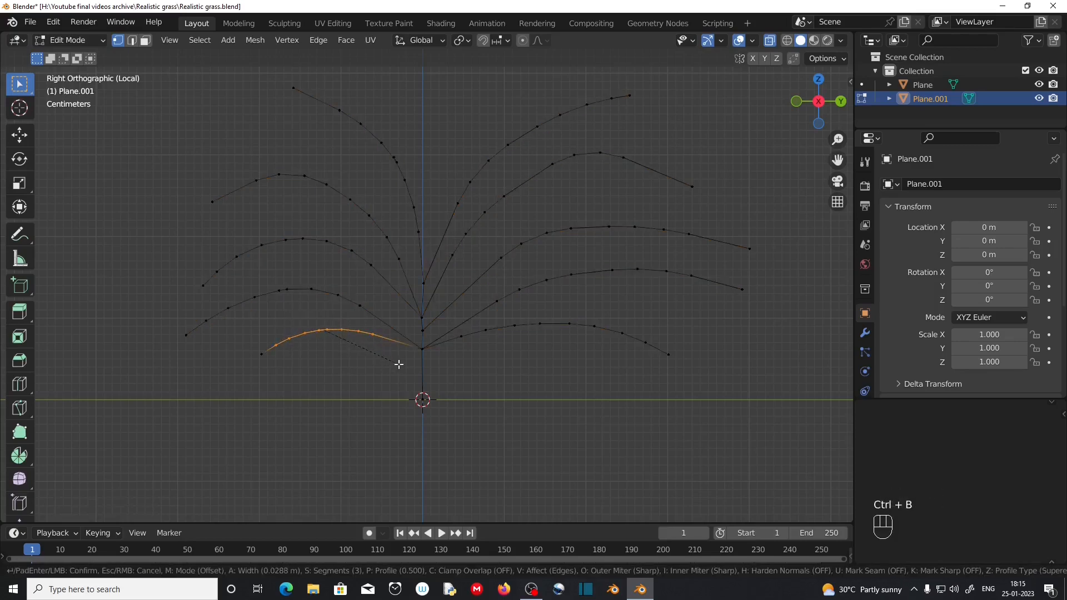
{"action": "left_click", "coordinate": [399, 364]}
{"action": "middle_click_drag", "start_coordinate": [399, 364], "coordinate": [300, 362]}
Rotate the lowest negative-Y blade about the Z axis toward positive X, using the 3D Cursor as pivot point
{"action": "scroll", "coordinate": [368, 419], "scroll_direction": "down", "scroll_amount": 2}
{"action": "left_click", "coordinate": [253, 349]}
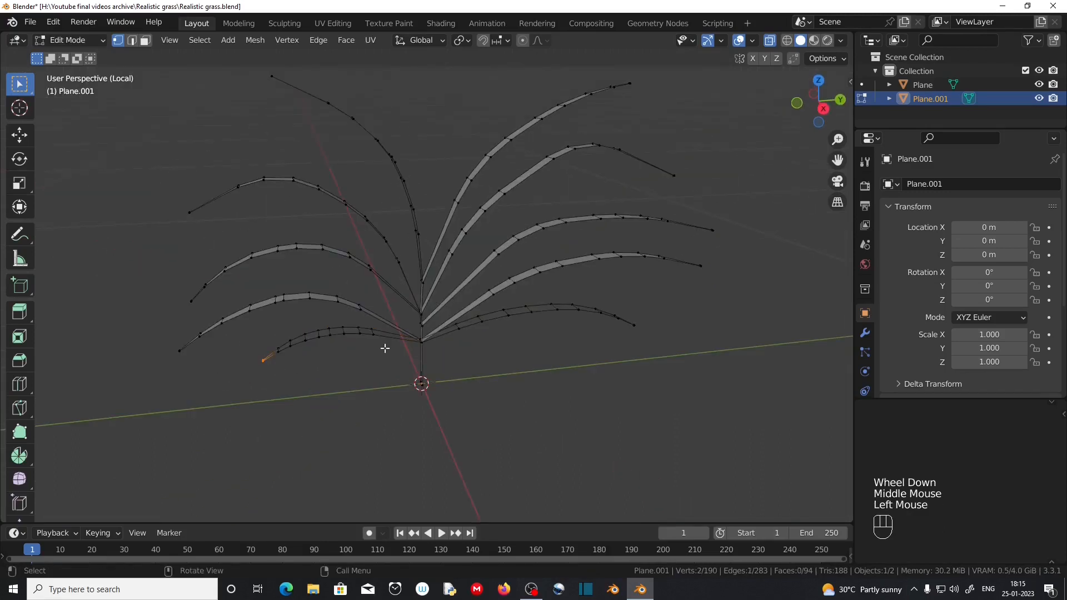
{"action": "key", "text": "ctrl+KP_Add"}
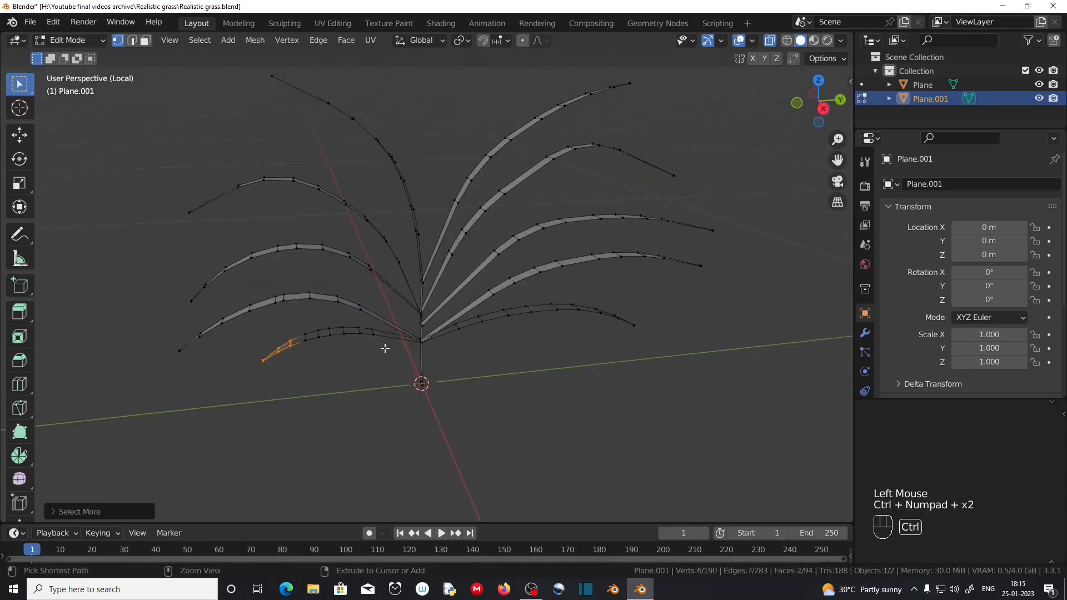
{"action": "key", "text": "ctrl+KP_Add"}
{"action": "key", "text": "ctrl+KP_Add"}
{"action": "key", "text": "ctrl+KP_Add"}
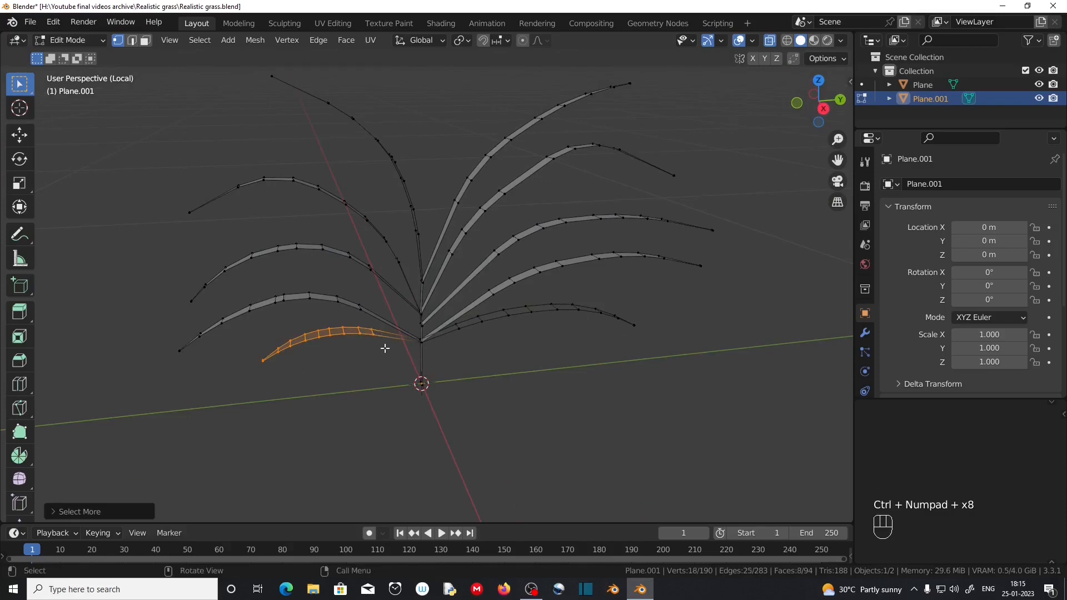
{"action": "left_click", "coordinate": [461, 40]}
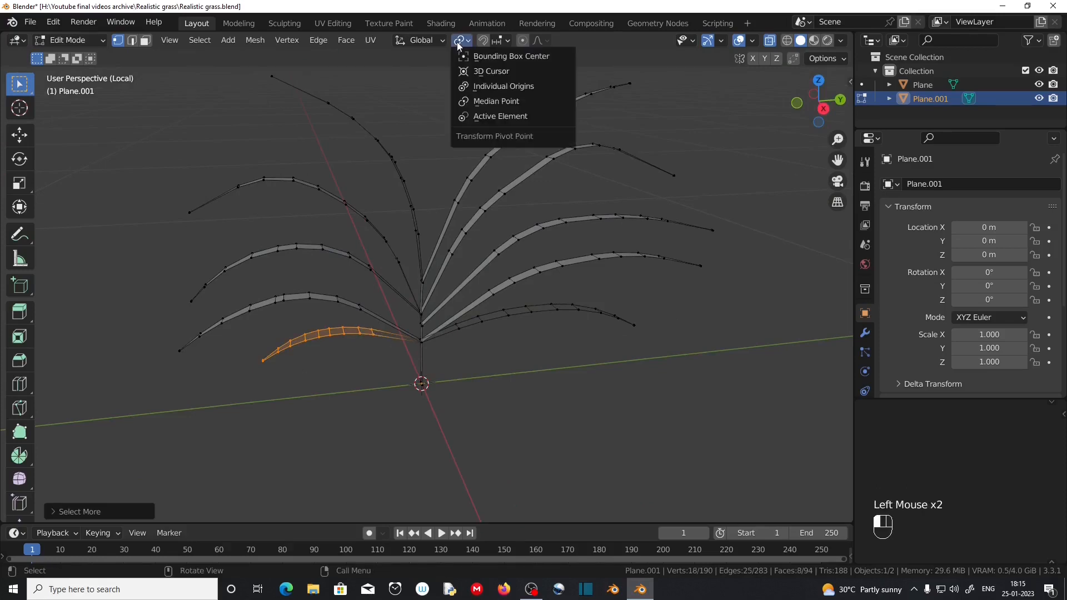
{"action": "left_click", "coordinate": [489, 87]}
{"action": "key", "text": "r"}
{"action": "key", "text": "z"}
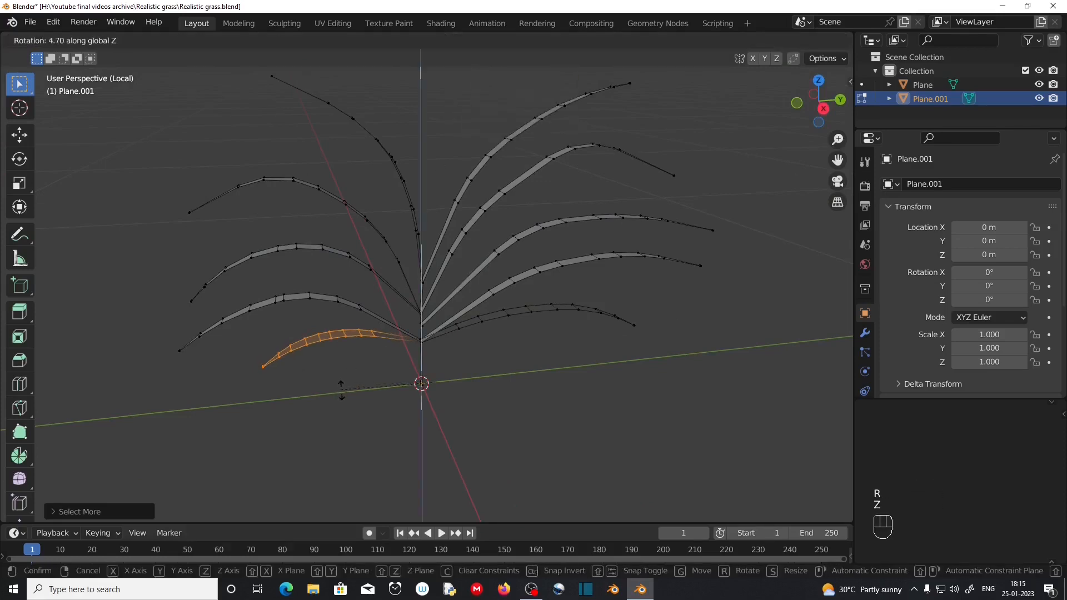
{"action": "left_click", "coordinate": [395, 416]}
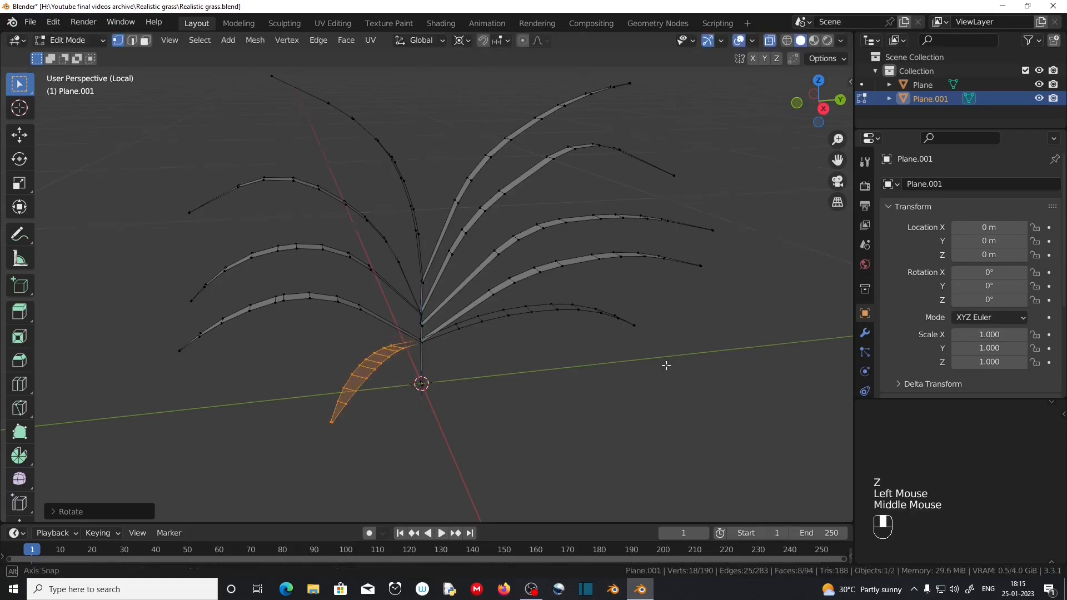
{"action": "middle_click_drag", "start_coordinate": [665, 364], "coordinate": [593, 379]}
Undo the last rotation and rotate again about the Z axis to fan the blades around the stem
{"action": "key", "text": "ctrl+z"}
{"action": "key", "text": "r"}
{"action": "key", "text": "z"}
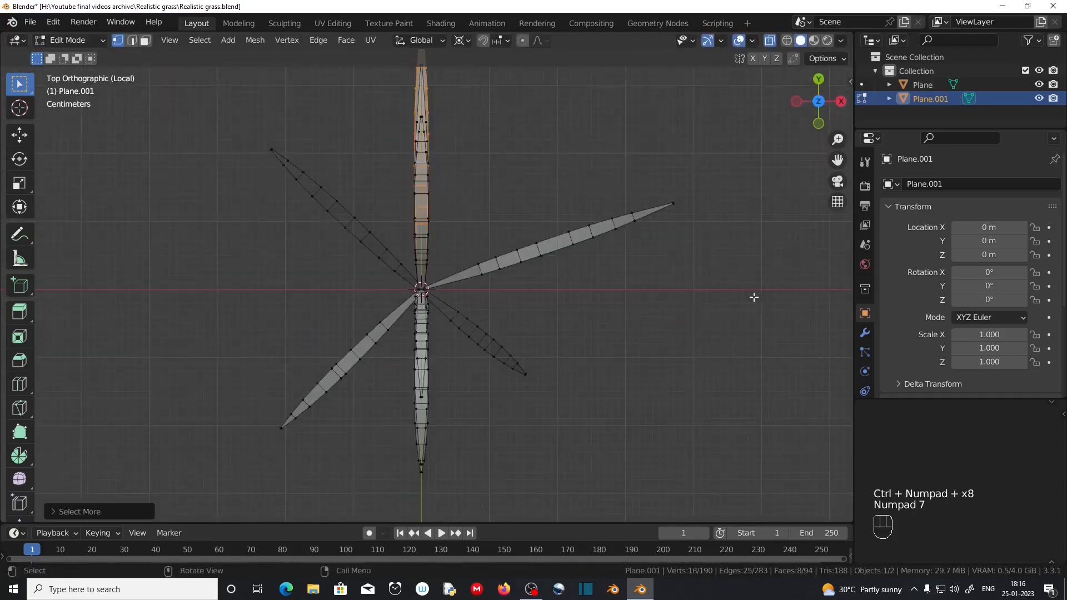
{"action": "left_click", "coordinate": [515, 286]}
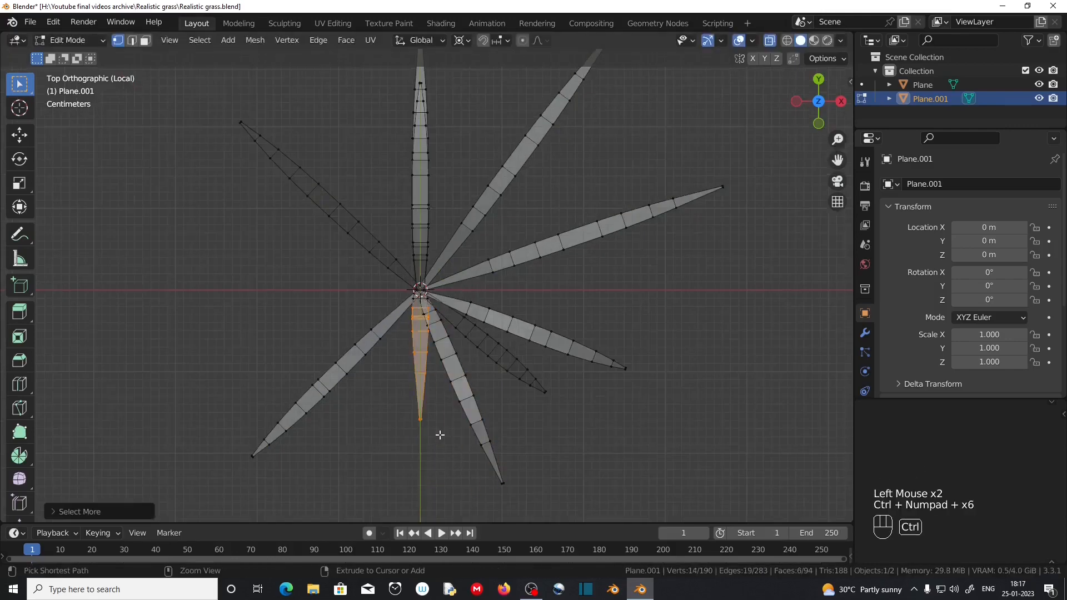
Rotate the long blade near the positive X axis into the quadrant between negative X and negative Y
{"action": "key", "text": "ctrl+KP_Add"}
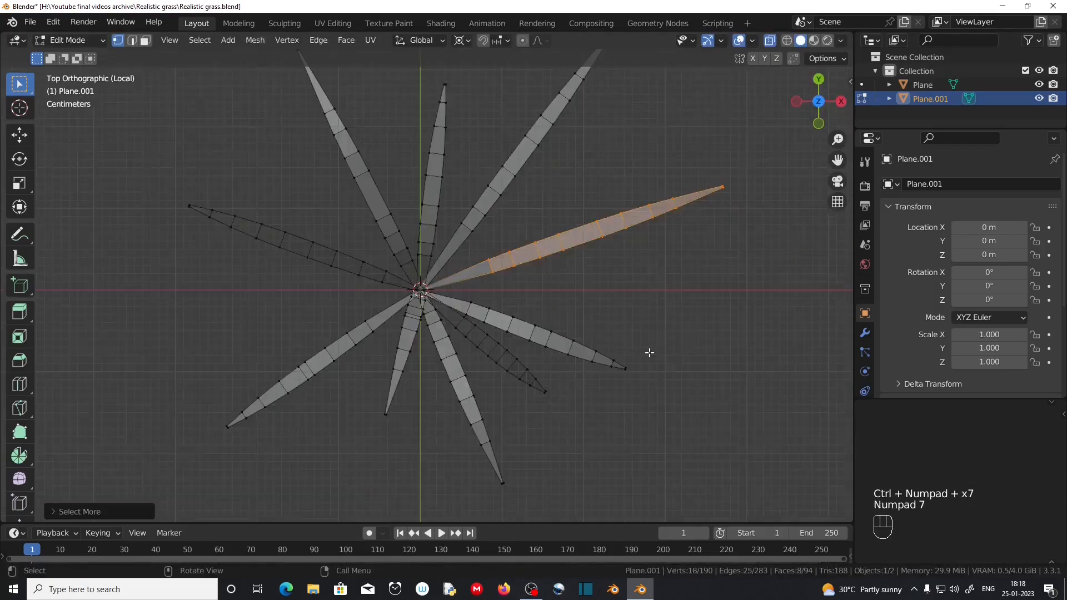
{"action": "key", "text": "r"}
{"action": "left_click", "coordinate": [236, 401]}
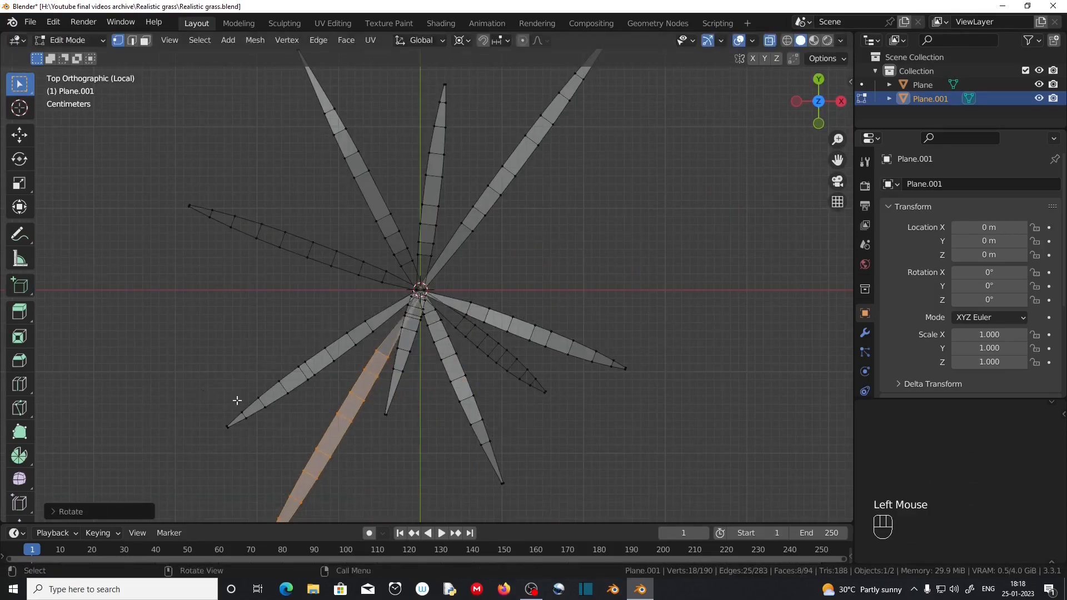
Rotate the neighbouring blade between negative X and negative Y closer to the negative X axis
{"action": "left_click", "coordinate": [300, 373]}
{"action": "key", "text": "ctrl+KP_Add"}
{"action": "key", "text": "ctrl+KP_Add"}
{"action": "key", "text": "ctrl+KP_Add"}
{"action": "key", "text": "ctrl+KP_Add"}
{"action": "key", "text": "ctrl+KP_Subtract"}
{"action": "key", "text": "r"}
{"action": "left_click", "coordinate": [300, 402]}
Rotate the shorter blade just below the positive X axis slightly toward that axis
{"action": "left_click", "coordinate": [596, 352]}
{"action": "key", "text": "ctrl+KP_Add"}
{"action": "key", "text": "ctrl+KP_Add"}
{"action": "key", "text": "ctrl+KP_Add"}
{"action": "key", "text": "ctrl+KP_Add"}
{"action": "key", "text": "ctrl+KP_Add"}
{"action": "key", "text": "ctrl+KP_Add"}
{"action": "key", "text": "r"}
{"action": "left_click", "coordinate": [651, 349]}
Rotate the long blade between positive X and positive Y toward the positive X axis
{"action": "left_click", "coordinate": [557, 106]}
{"action": "key", "text": "ctrl+KP_Add"}
{"action": "key", "text": "ctrl+KP_Add"}
{"action": "key", "text": "ctrl+KP_Add"}
{"action": "key", "text": "ctrl+KP_Add"}
{"action": "key", "text": "r"}
{"action": "left_click", "coordinate": [593, 219]}
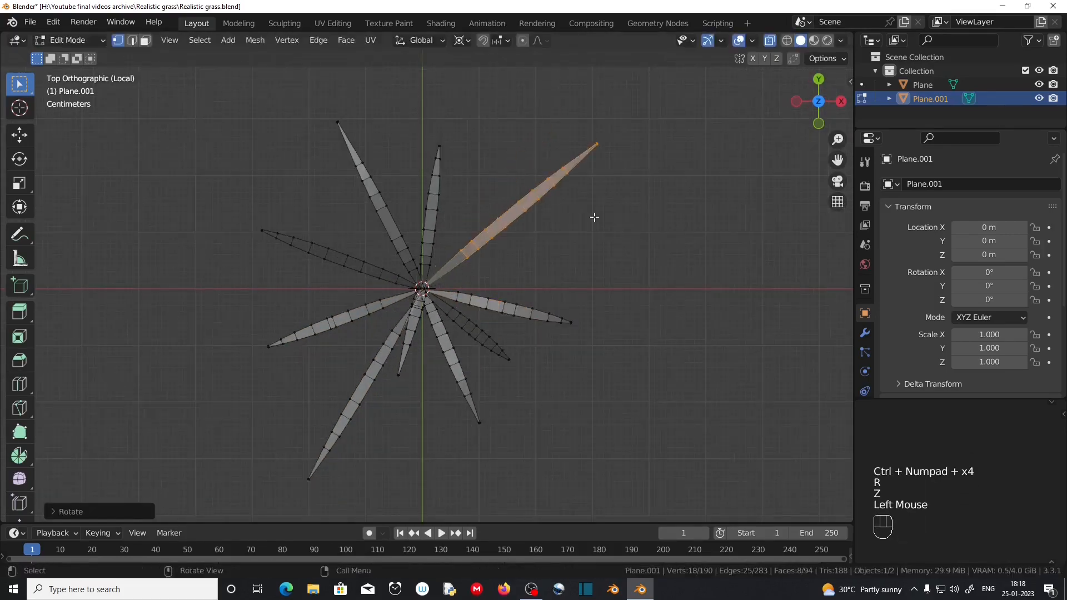
Select the blade near the positive Y axis from its tip and rotate it around the stem
{"action": "left_click", "coordinate": [440, 146]}
{"action": "key", "text": "ctrl+KP_Add"}
{"action": "key", "text": "ctrl+KP_Add"}
{"action": "key", "text": "ctrl+KP_Add"}
{"action": "key", "text": "r"}
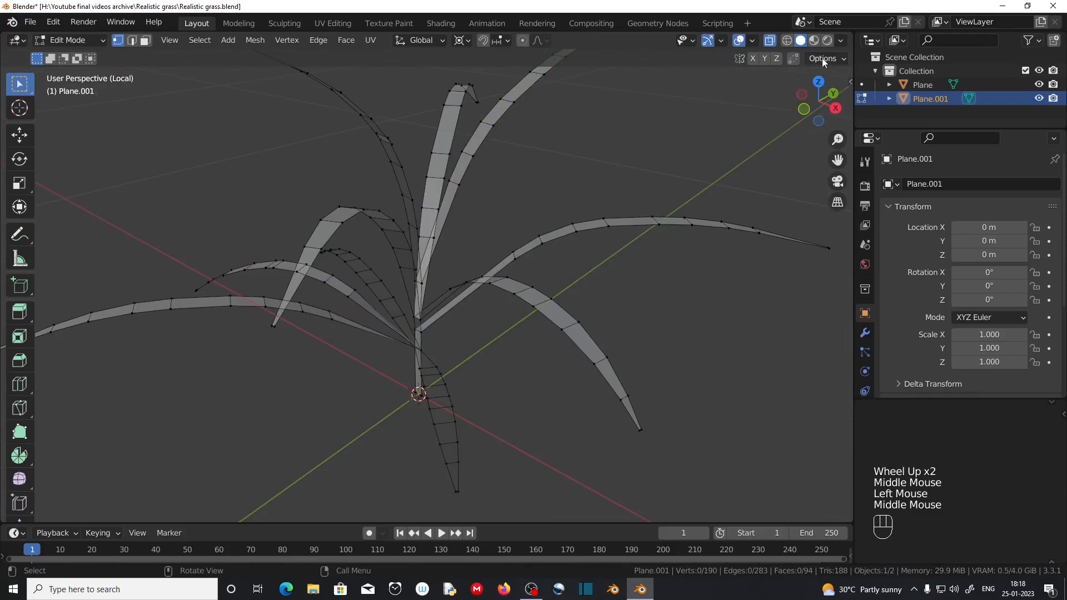
Turn off X-ray display and return the grass tuft to Object Mode
{"action": "left_click", "coordinate": [766, 42]}
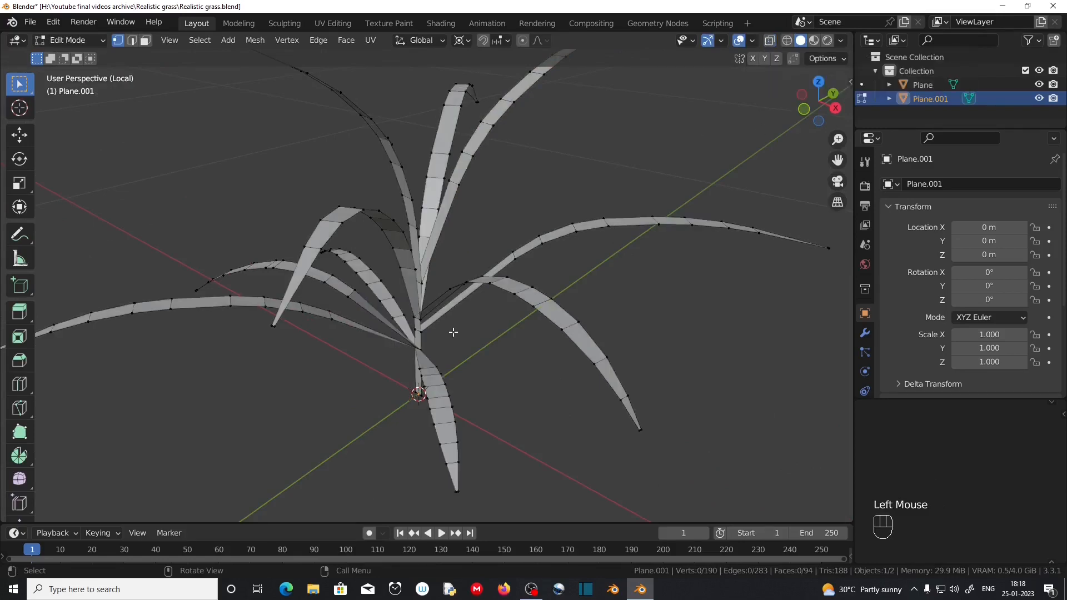
{"action": "scroll", "coordinate": [453, 331], "scroll_direction": "down", "scroll_amount": 2}
{"action": "middle_click_drag", "start_coordinate": [448, 278], "coordinate": [692, 238]}
{"action": "key", "text": "Tab"}
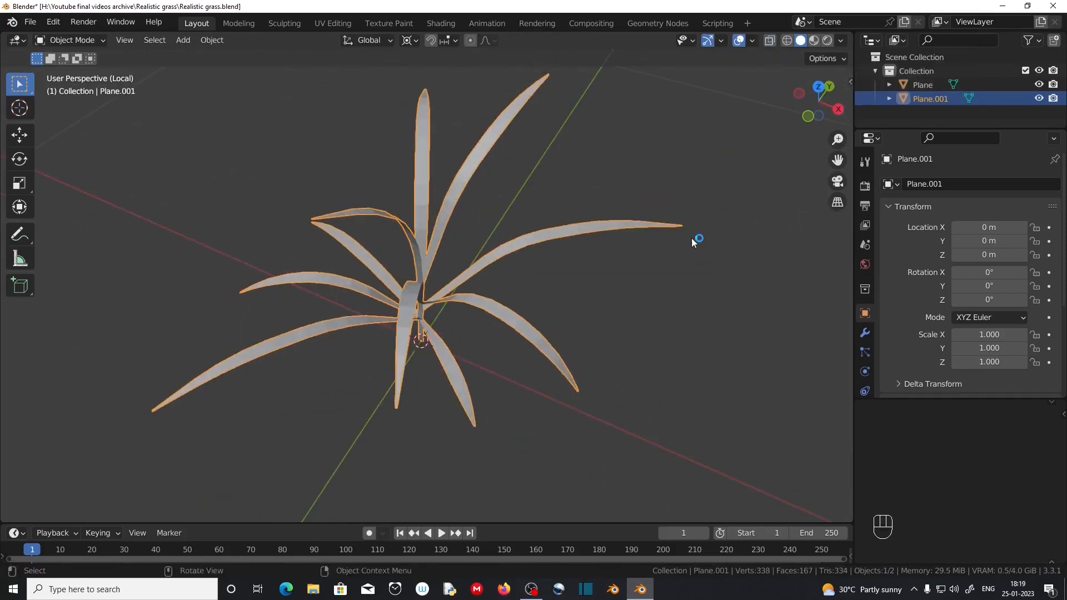
Scale the grass tuft down uniformly to about 0.84 and apply its rotation and scale
{"action": "key", "text": "s"}
{"action": "left_click", "coordinate": [646, 249]}
{"action": "middle_click_drag", "start_coordinate": [520, 339], "coordinate": [436, 306]}
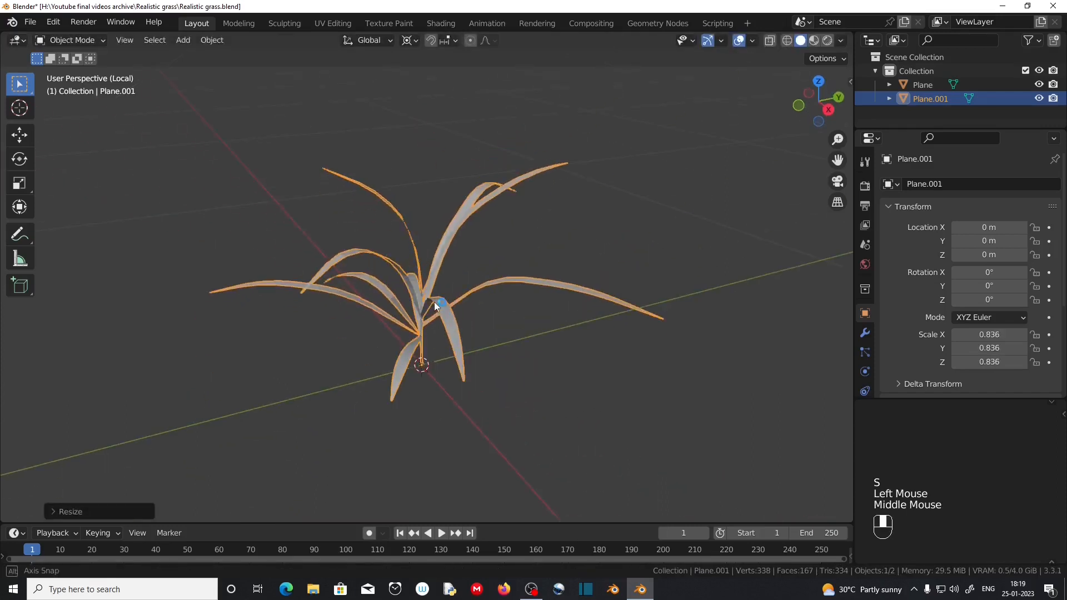
{"action": "key", "text": "ctrl+a"}
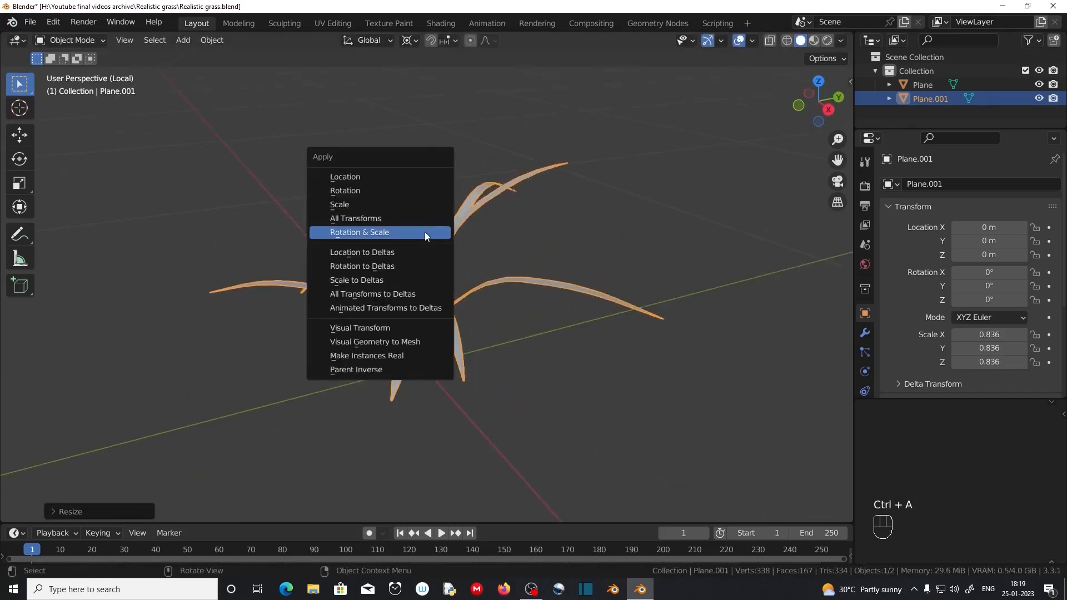
{"action": "left_click", "coordinate": [425, 232]}
{"action": "middle_click_drag", "start_coordinate": [425, 232], "coordinate": [522, 357]}
{"action": "scroll", "coordinate": [496, 345], "scroll_direction": "down", "scroll_amount": 1}
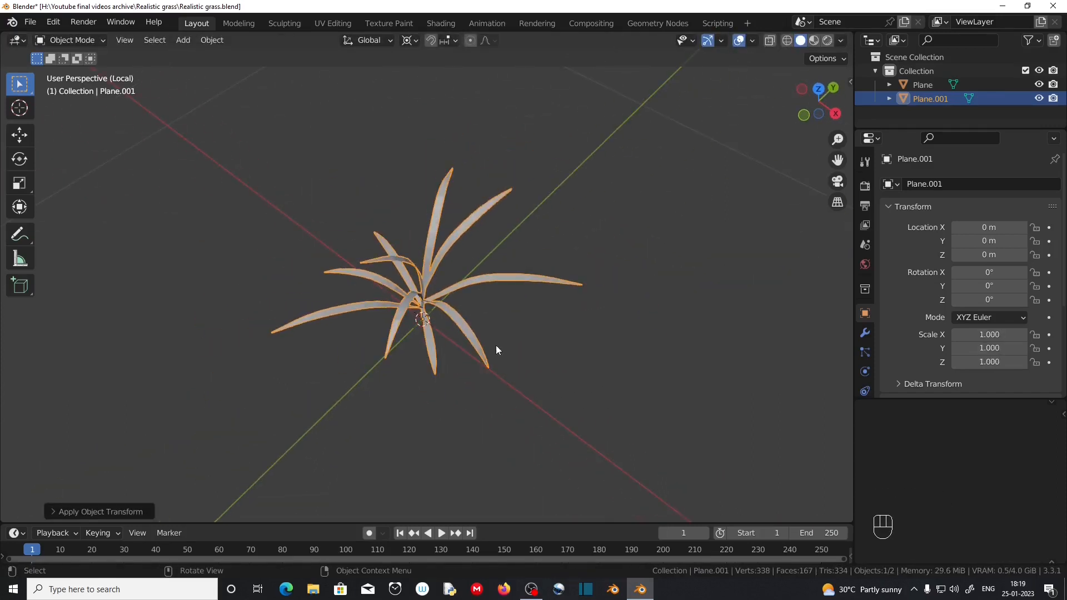
Exit local view and move the tall leafy plant along Y to about 0.5 m, nearer the tuft
{"action": "key", "text": "KP_Divide"}
{"action": "middle_click_drag", "start_coordinate": [500, 342], "coordinate": [726, 286]}
{"action": "key", "text": "KP_3"}
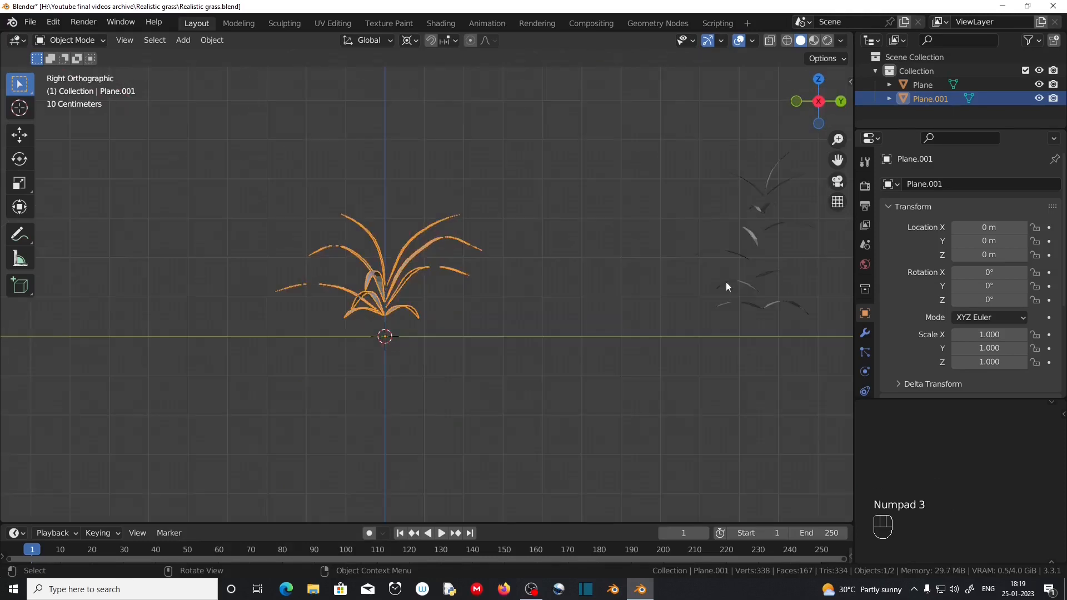
{"action": "left_click", "coordinate": [754, 284]}
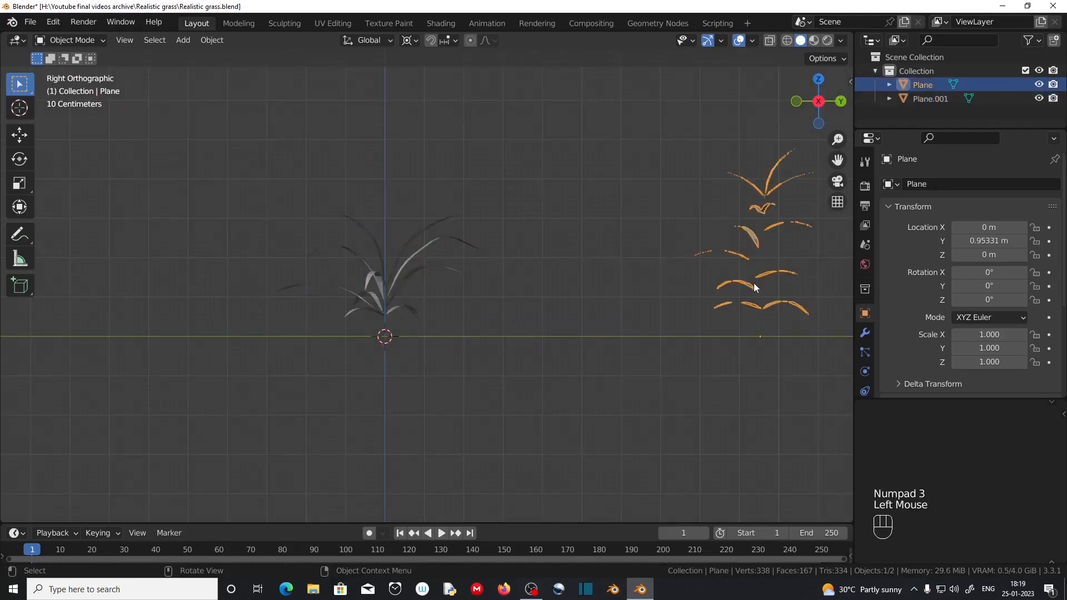
{"action": "key", "text": "g"}
{"action": "key", "text": "y"}
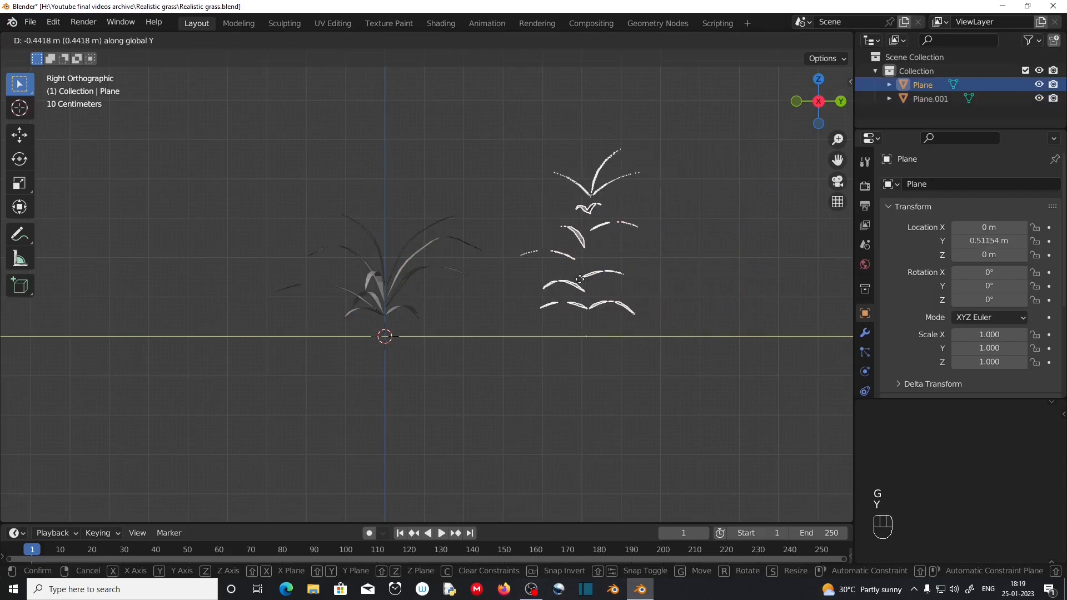
{"action": "left_click", "coordinate": [580, 280]}
Scale the grass tuft up uniformly to about 1.41
{"action": "left_click", "coordinate": [456, 226]}
{"action": "key", "text": "s"}
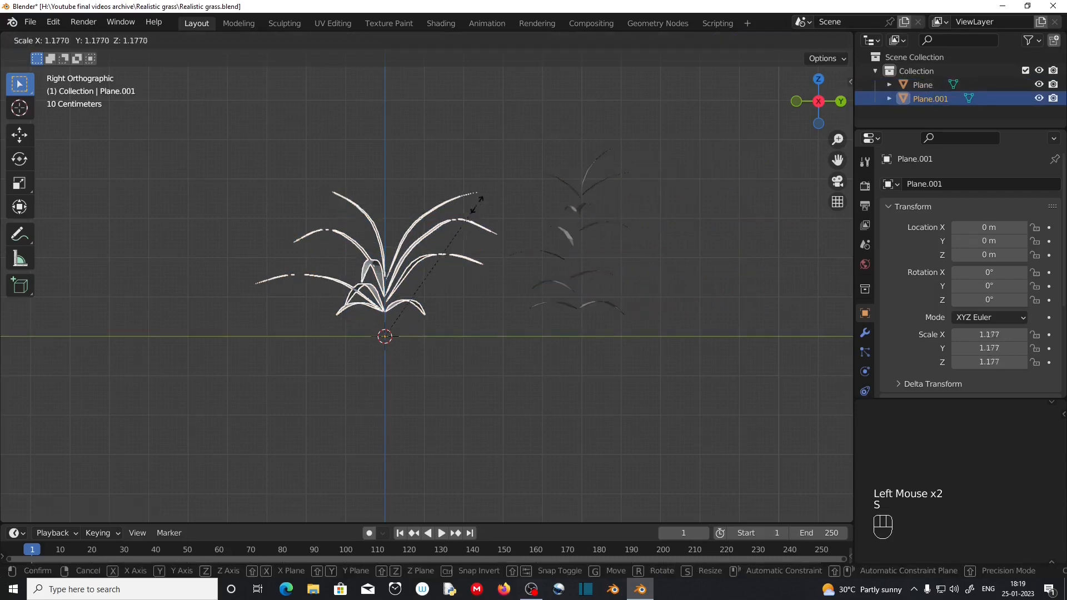
{"action": "left_click", "coordinate": [495, 180]}
Select both grass plants and apply their rotation and scale
{"action": "middle_click_drag", "start_coordinate": [423, 274], "coordinate": [452, 318]}
{"action": "scroll", "coordinate": [452, 318], "scroll_direction": "up", "scroll_amount": 1}
{"action": "left_click_drag", "start_coordinate": [500, 239], "coordinate": [700, 332]}
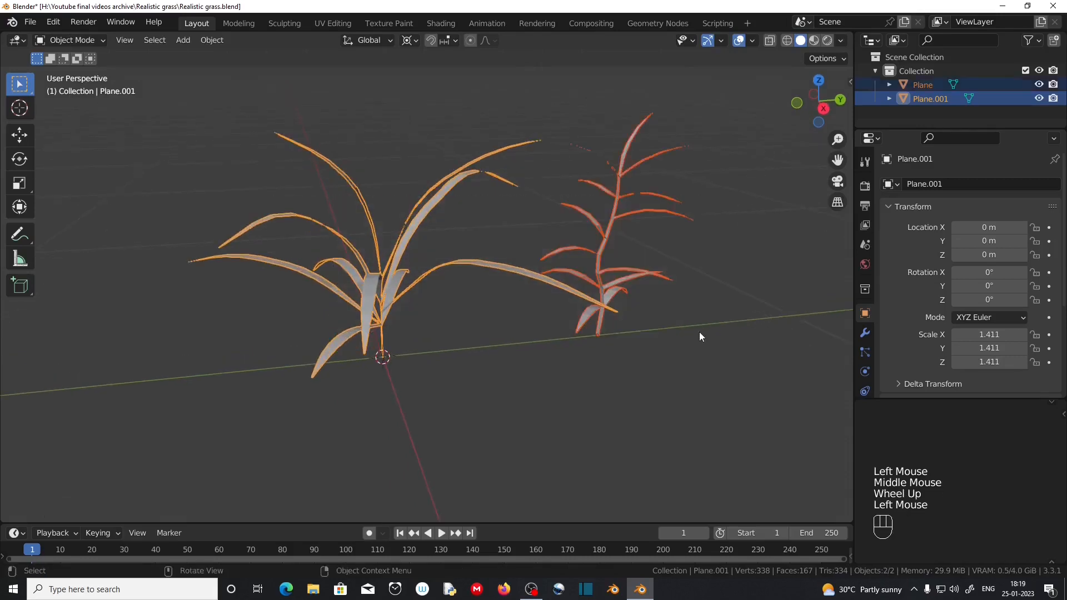
{"action": "key", "text": "ctrl+a"}
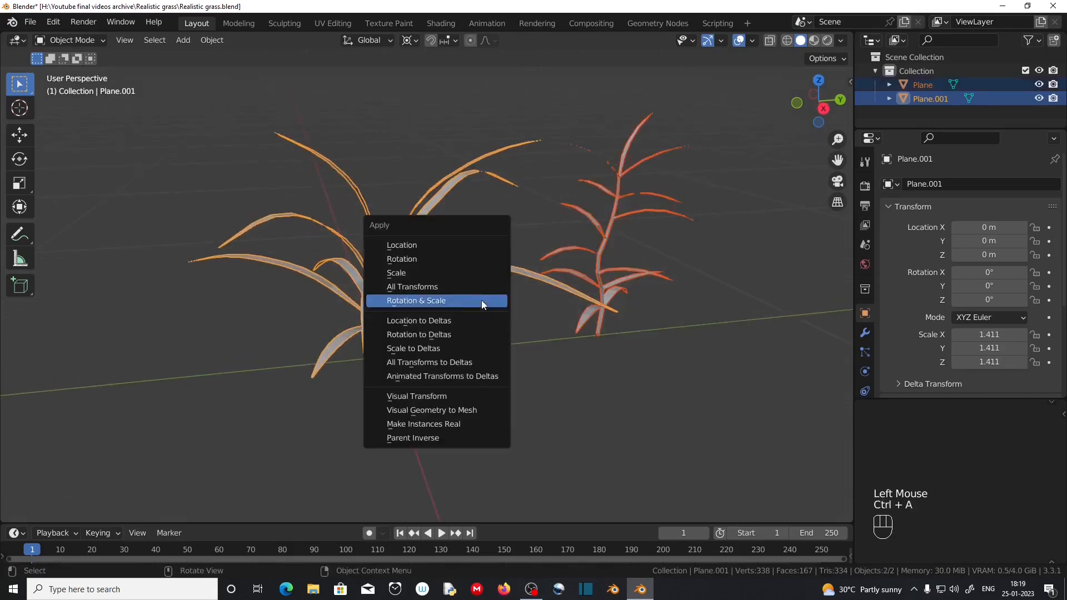
{"action": "left_click", "coordinate": [483, 304]}
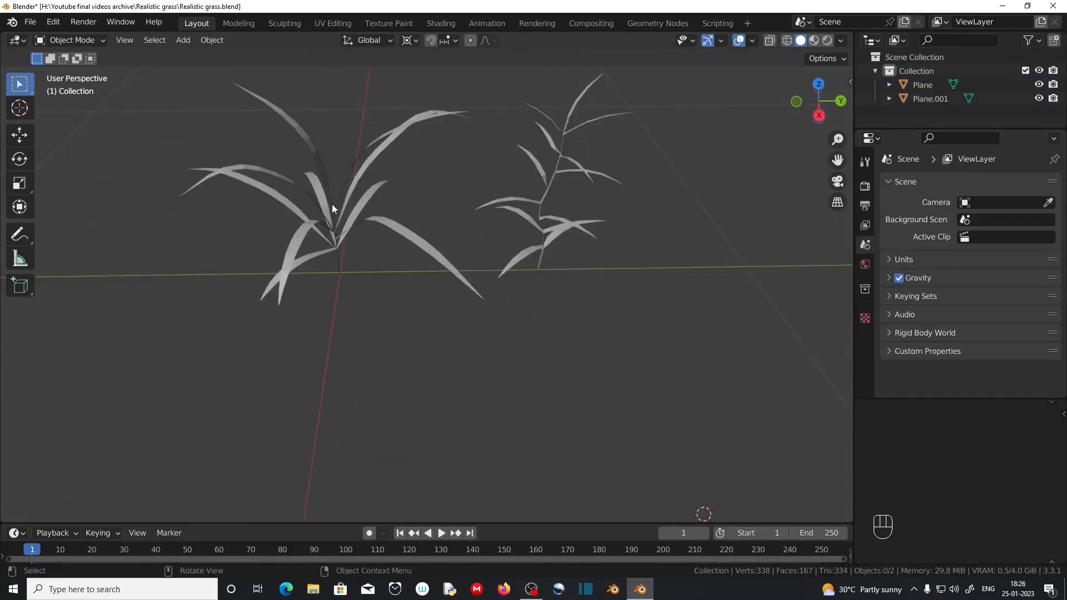
Move both grass plants into a new collection named "Grass original"
{"action": "left_click", "coordinate": [332, 204]}
{"action": "left_click_drag", "start_coordinate": [222, 96], "coordinate": [621, 285]}
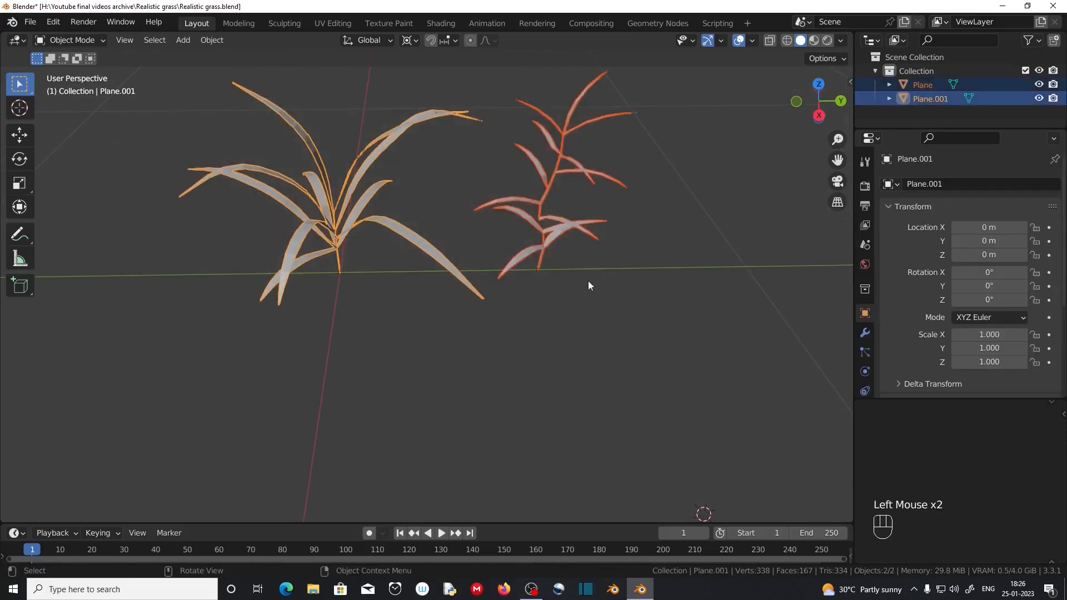
{"action": "key", "text": "m"}
{"action": "left_click", "coordinate": [459, 251]}
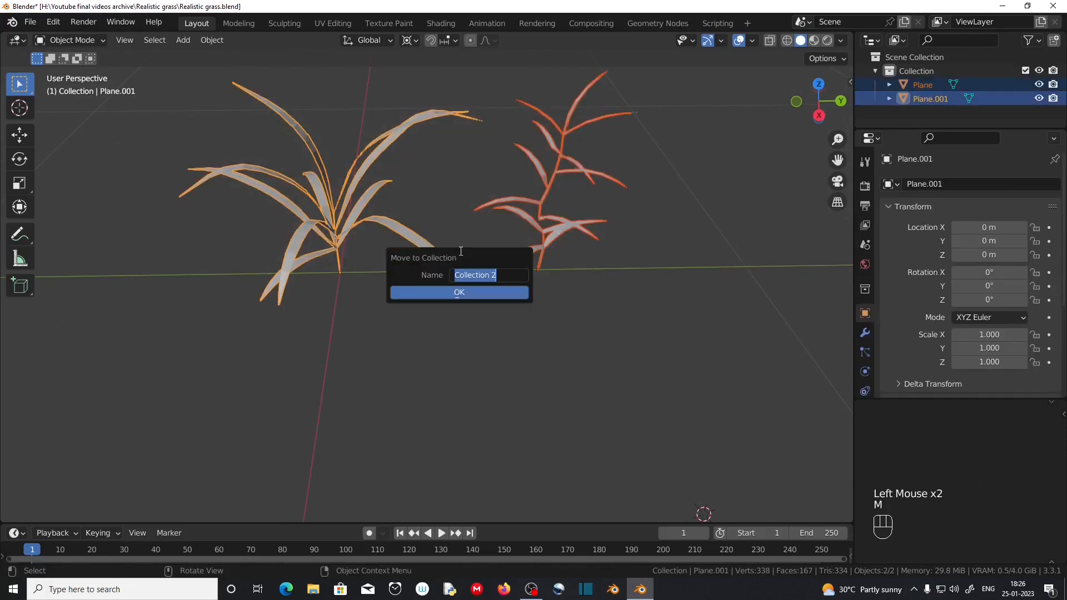
{"action": "type", "text": "Grass original"}
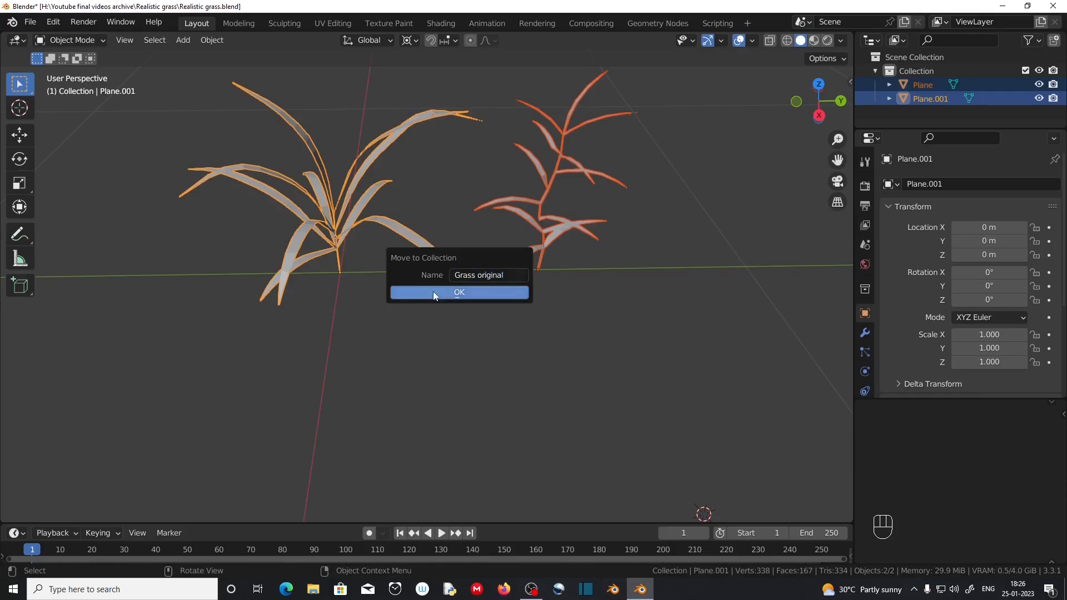
{"action": "left_click", "coordinate": [432, 292]}
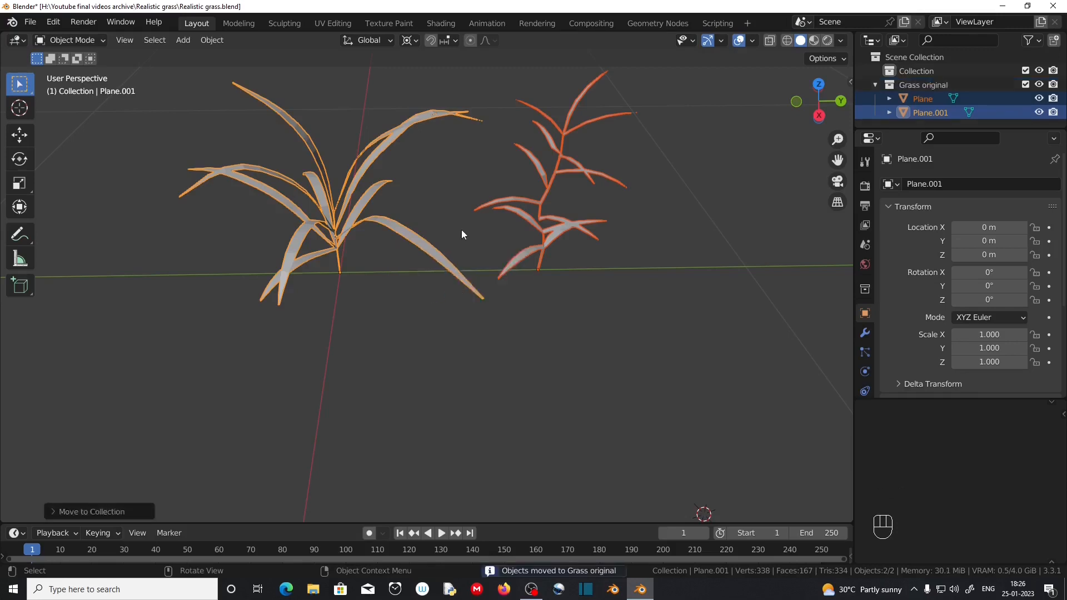
{"action": "scroll", "coordinate": [465, 300], "scroll_direction": "down", "scroll_amount": 1}
{"action": "middle_click_drag", "start_coordinate": [473, 275], "coordinate": [385, 271], "text": "shift"}
{"action": "scroll", "coordinate": [512, 340], "scroll_direction": "up", "scroll_amount": 2}
{"action": "scroll", "coordinate": [385, 277], "scroll_direction": "up", "scroll_amount": 2}
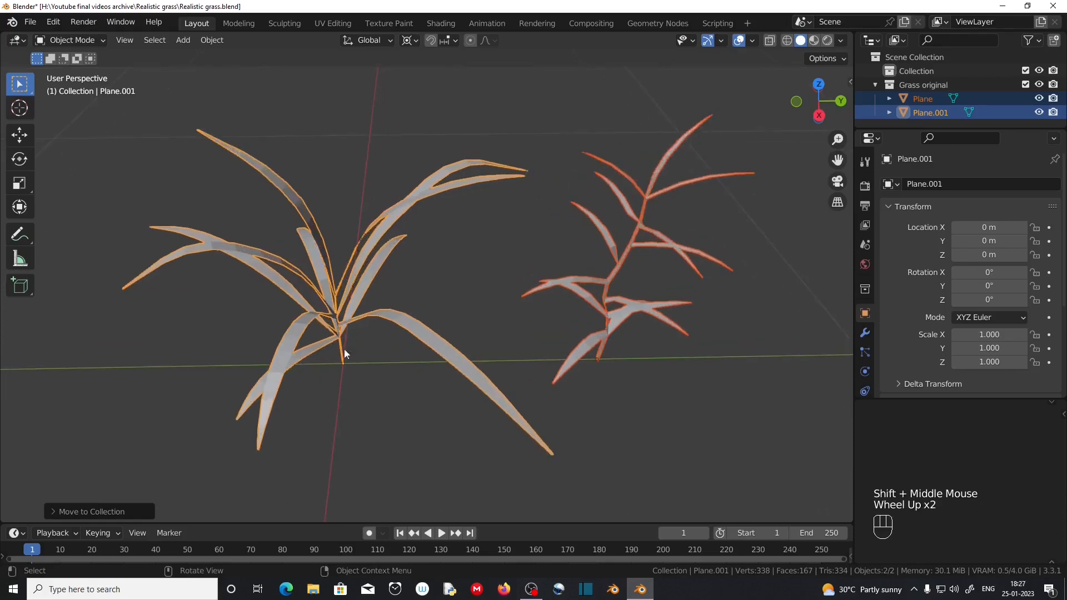
{"action": "left_click", "coordinate": [507, 331]}
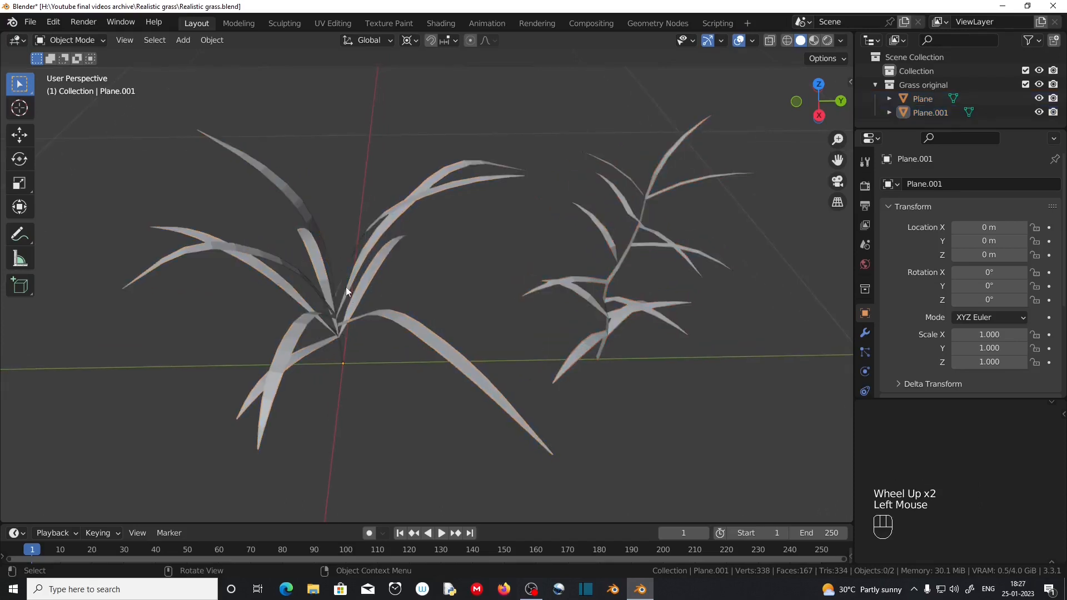
{"action": "middle_click_drag", "start_coordinate": [401, 367], "coordinate": [392, 341]}
{"action": "left_click_drag", "start_coordinate": [337, 374], "coordinate": [418, 409]}
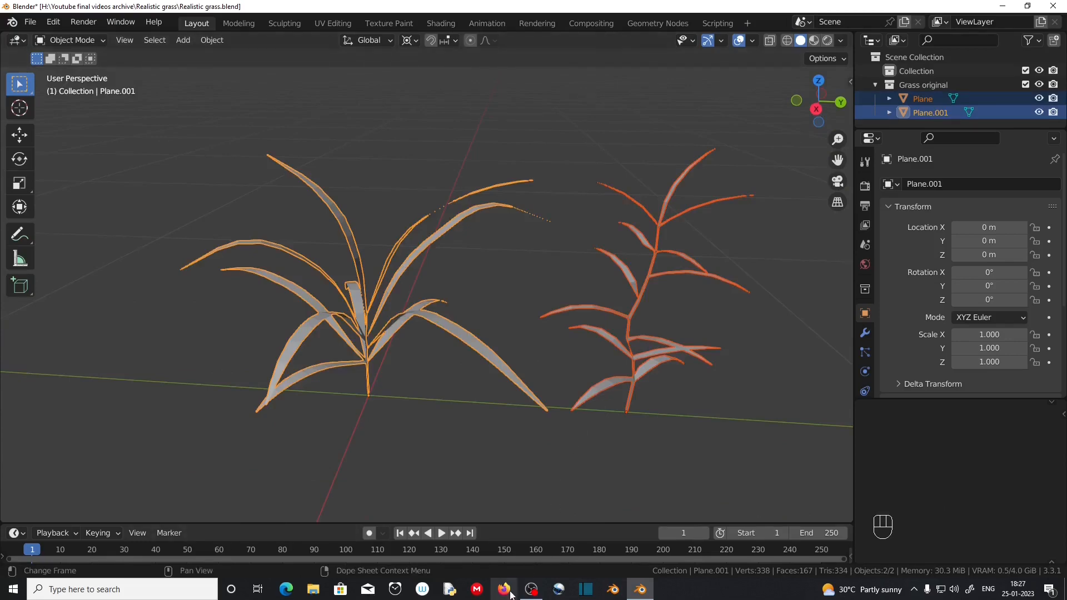
Switch to Firefox, open the 3D Scanned Wood Melick Atlas 2 on textures.com and save its 4K render to the Realistic grass folder
{"action": "left_click", "coordinate": [505, 589]}
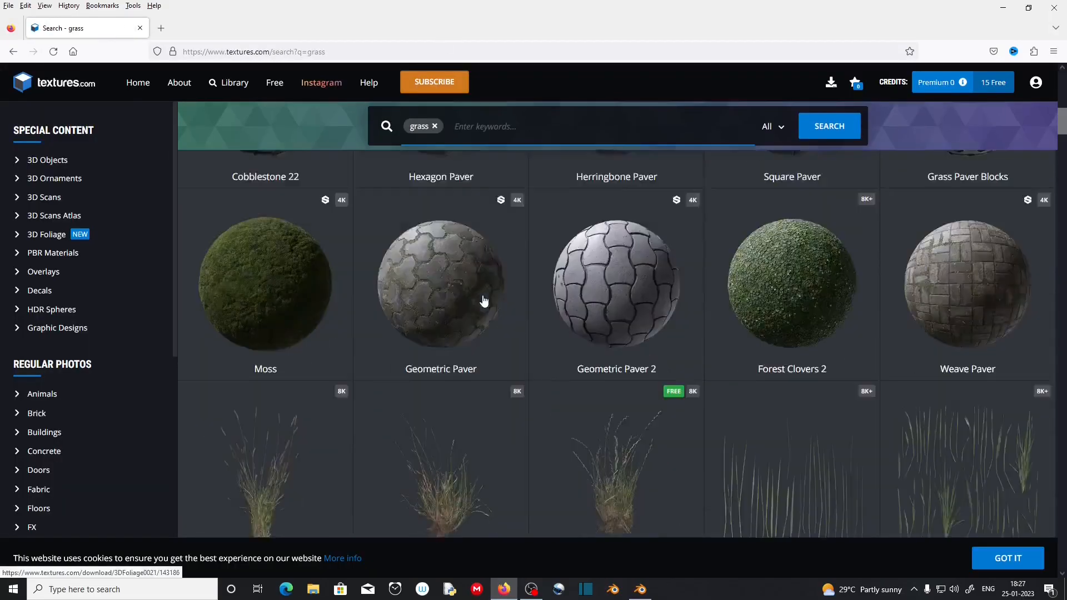
{"action": "left_click", "coordinate": [231, 238]}
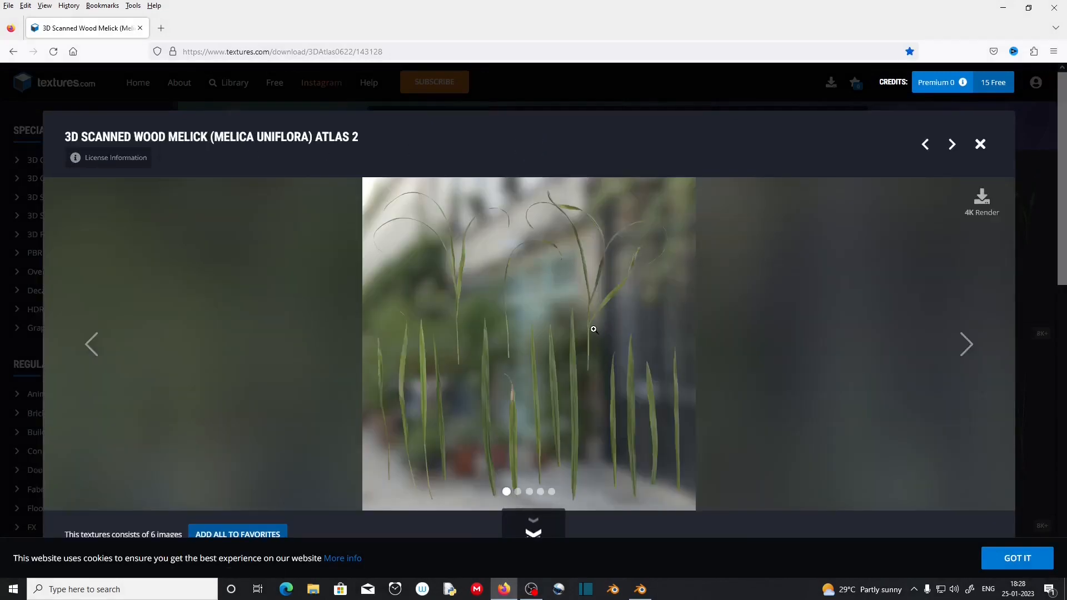
{"action": "left_click", "coordinate": [979, 205]}
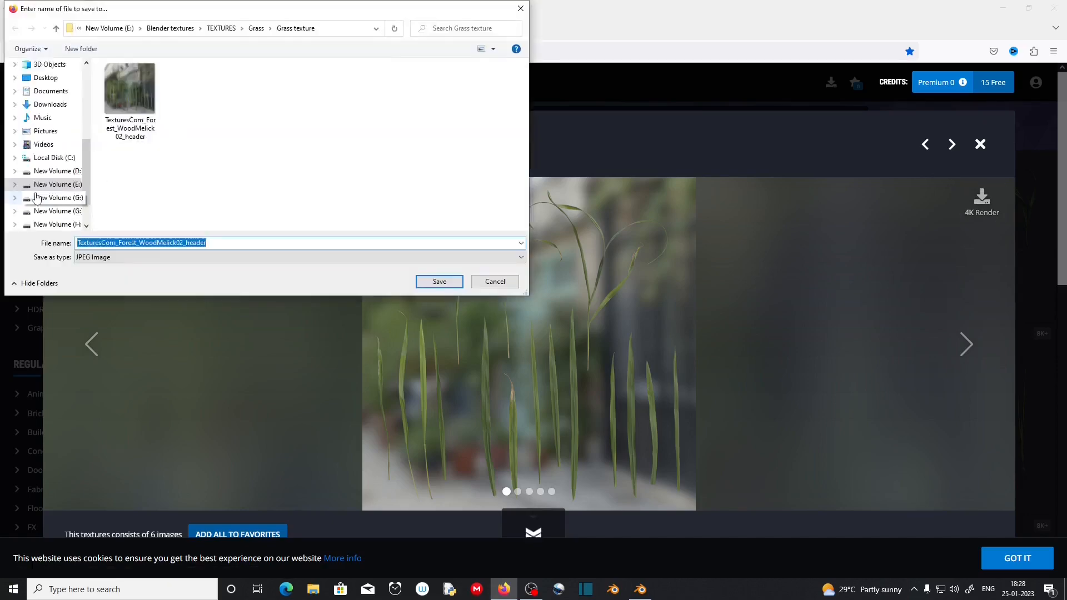
{"action": "left_click", "coordinate": [42, 209]}
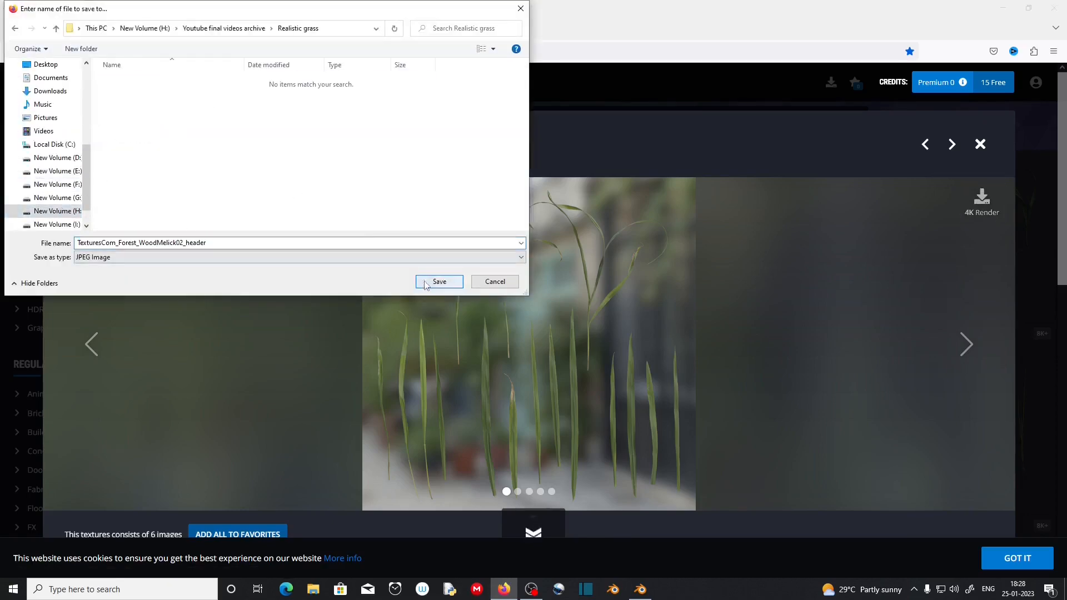
{"action": "left_click", "coordinate": [438, 282]}
Download the 512x512 albedo and normal maps of the Wood Melick atlas into the Realistic grass folder
{"action": "scroll", "coordinate": [722, 354], "scroll_direction": "down", "scroll_amount": 7}
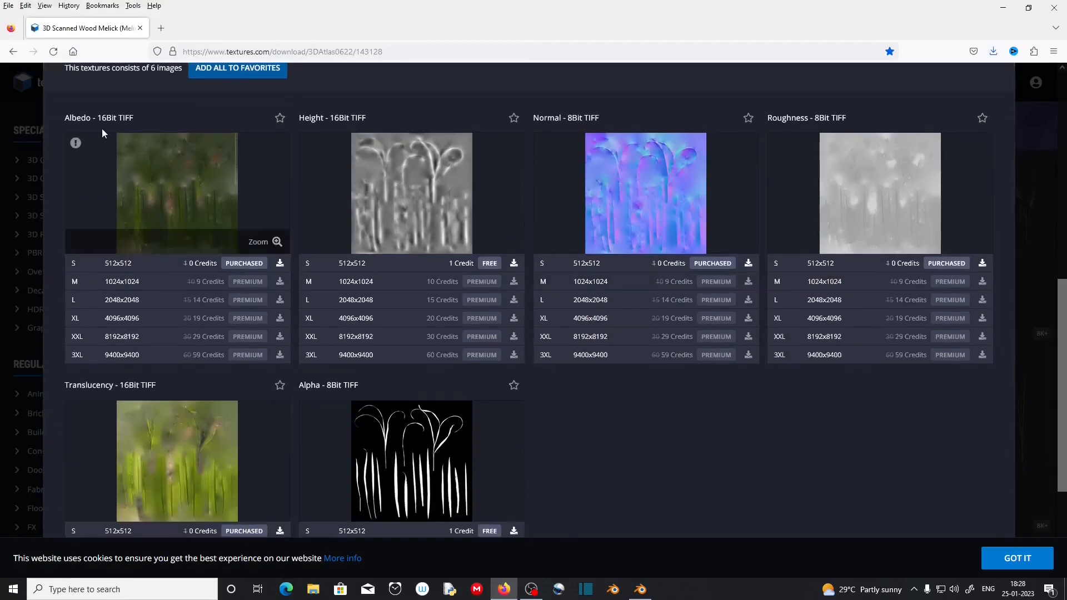
{"action": "left_click", "coordinate": [279, 263]}
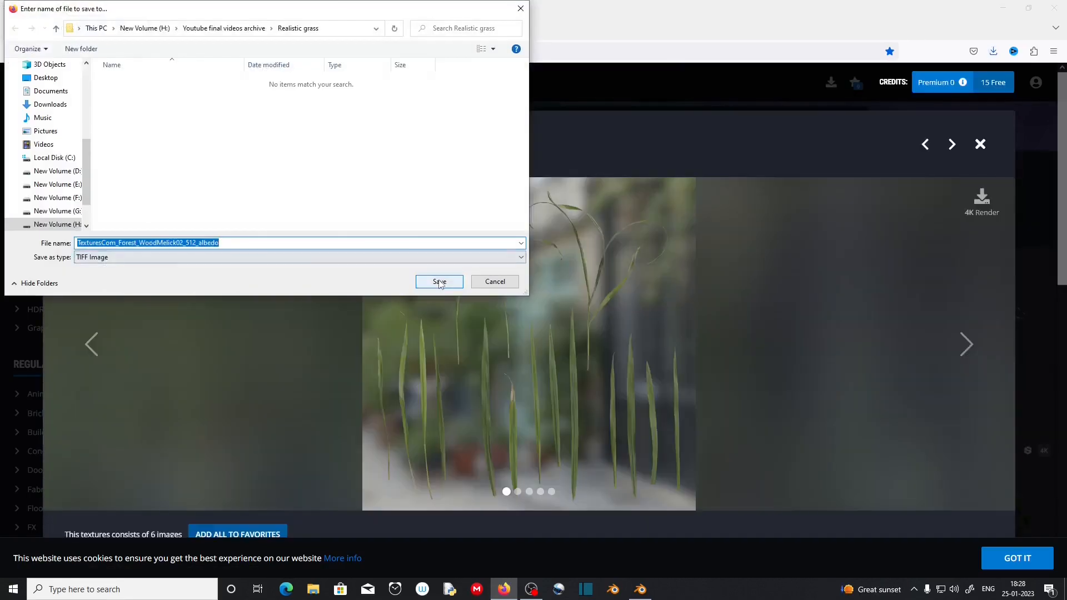
{"action": "left_click", "coordinate": [440, 283]}
{"action": "scroll", "coordinate": [237, 279], "scroll_direction": "down", "scroll_amount": 6}
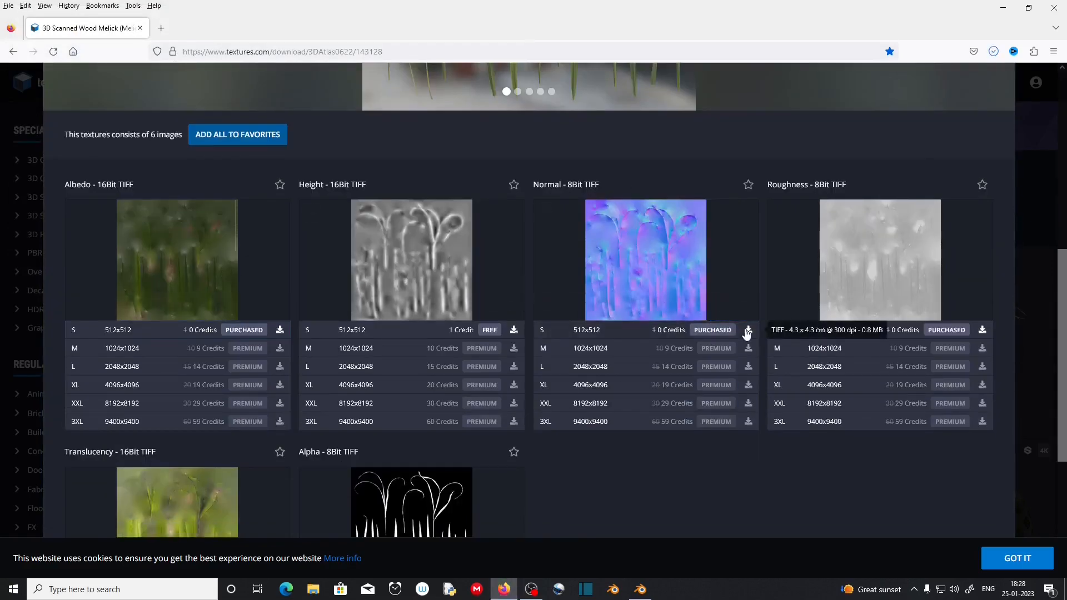
{"action": "left_click", "coordinate": [749, 330]}
{"action": "left_click", "coordinate": [439, 282]}
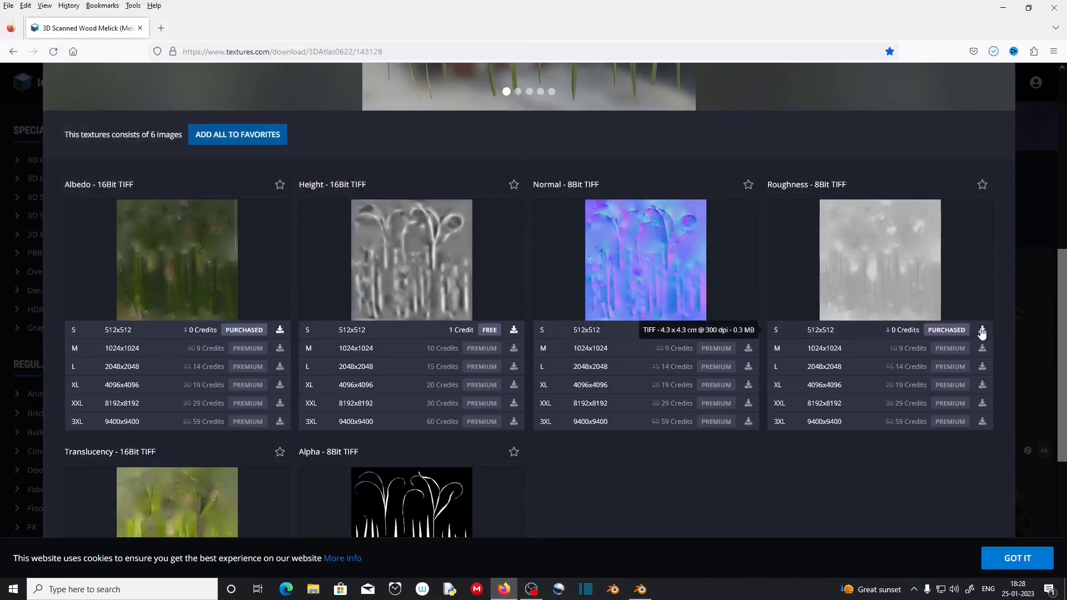
Download the 512x512 roughness and translucency maps of the Wood Melick atlas
{"action": "left_click", "coordinate": [983, 330]}
{"action": "left_click", "coordinate": [439, 281]}
{"action": "scroll", "coordinate": [189, 328], "scroll_direction": "down", "scroll_amount": 4}
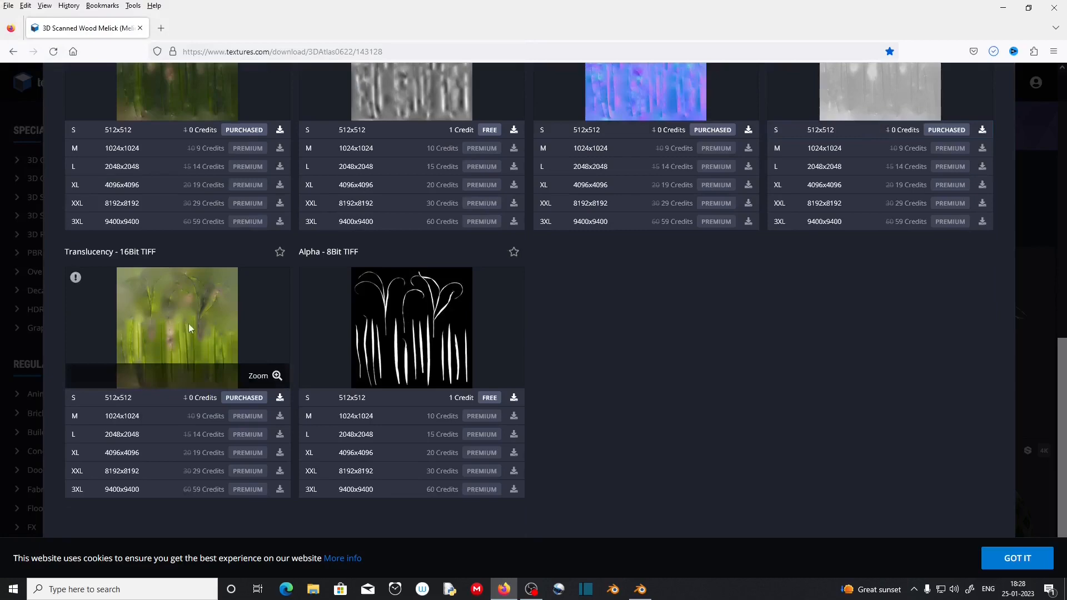
{"action": "left_click", "coordinate": [277, 399]}
{"action": "left_click", "coordinate": [440, 281]}
Review the Wood Melick atlas preview and its available texture maps, and close its page
{"action": "scroll", "coordinate": [508, 338], "scroll_direction": "up", "scroll_amount": 3}
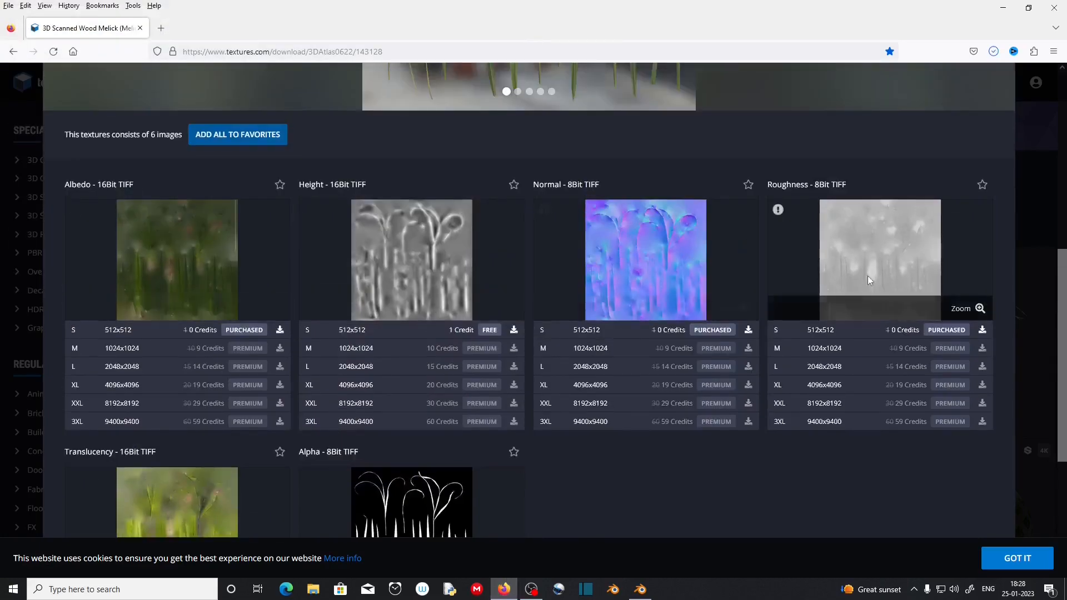
{"action": "scroll", "coordinate": [868, 276], "scroll_direction": "down", "scroll_amount": 4}
{"action": "scroll", "coordinate": [626, 283], "scroll_direction": "up", "scroll_amount": 12}
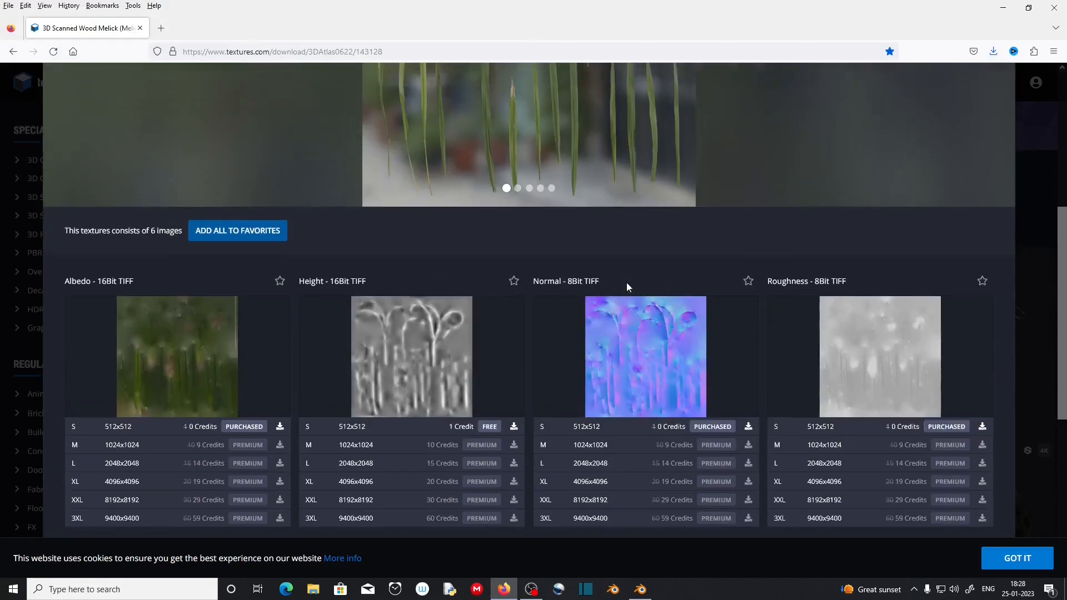
{"action": "scroll", "coordinate": [547, 364], "scroll_direction": "down", "scroll_amount": 1}
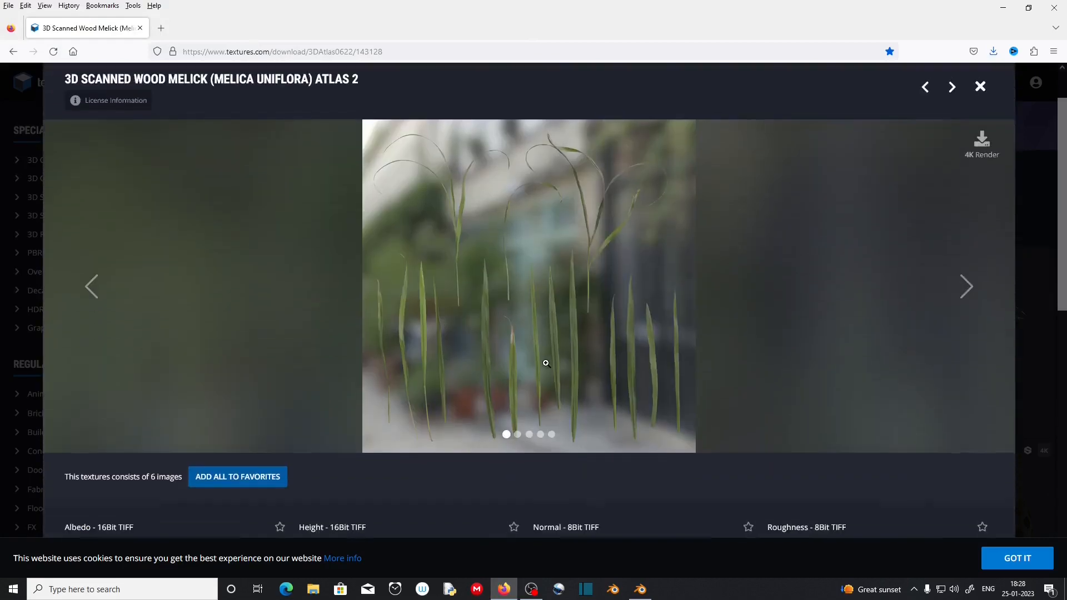
{"action": "scroll", "coordinate": [487, 242], "scroll_direction": "down", "scroll_amount": 4}
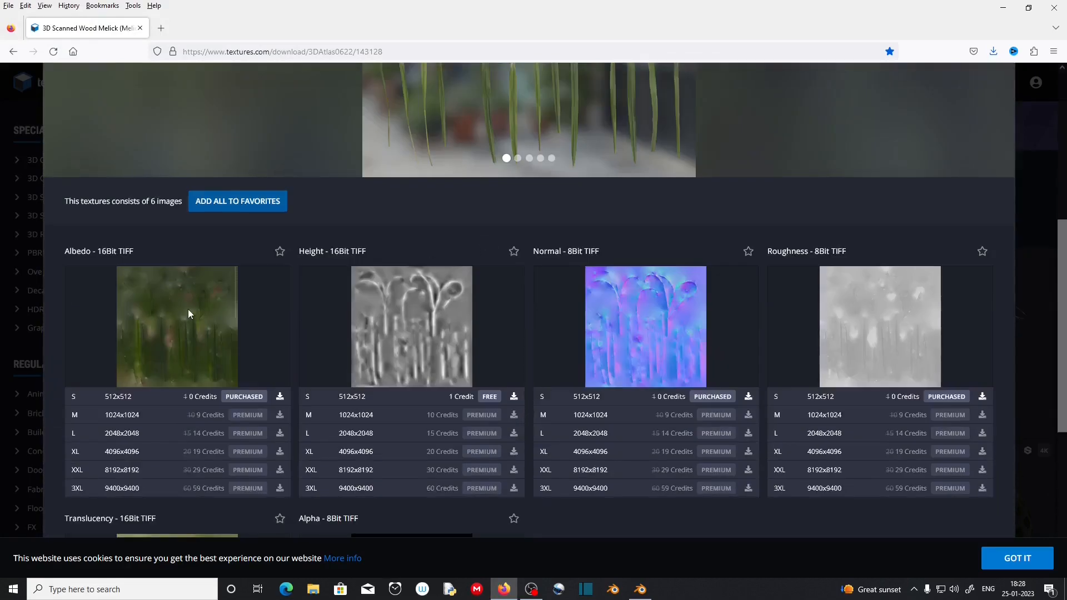
{"action": "mouse_move", "coordinate": [167, 320]}
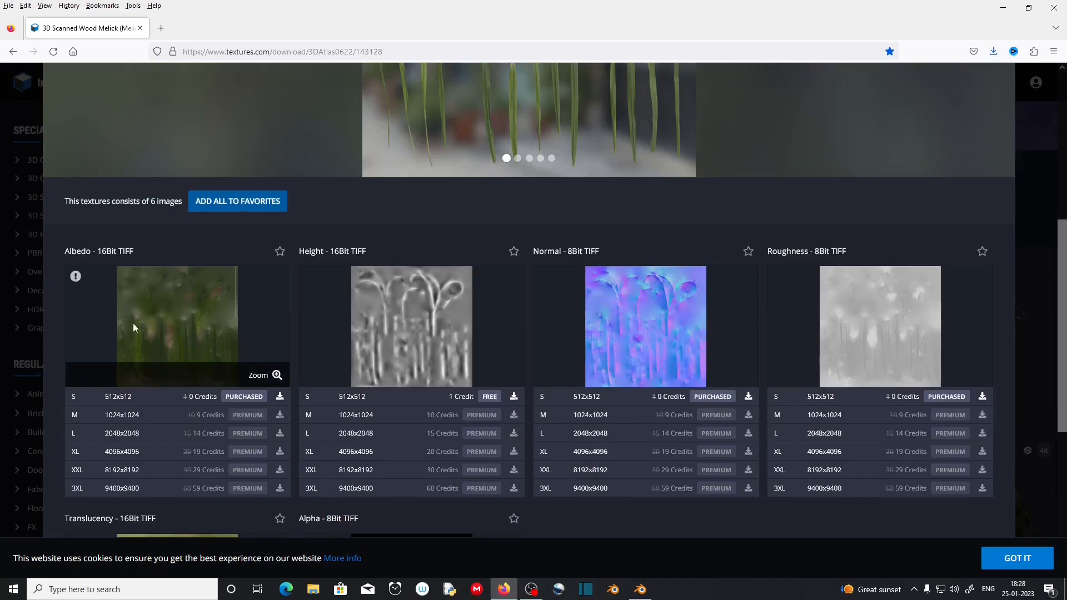
{"action": "scroll", "coordinate": [614, 293], "scroll_direction": "up", "scroll_amount": 4}
{"action": "scroll", "coordinate": [613, 306], "scroll_direction": "up", "scroll_amount": 3}
{"action": "scroll", "coordinate": [964, 250], "scroll_direction": "up", "scroll_amount": 2}
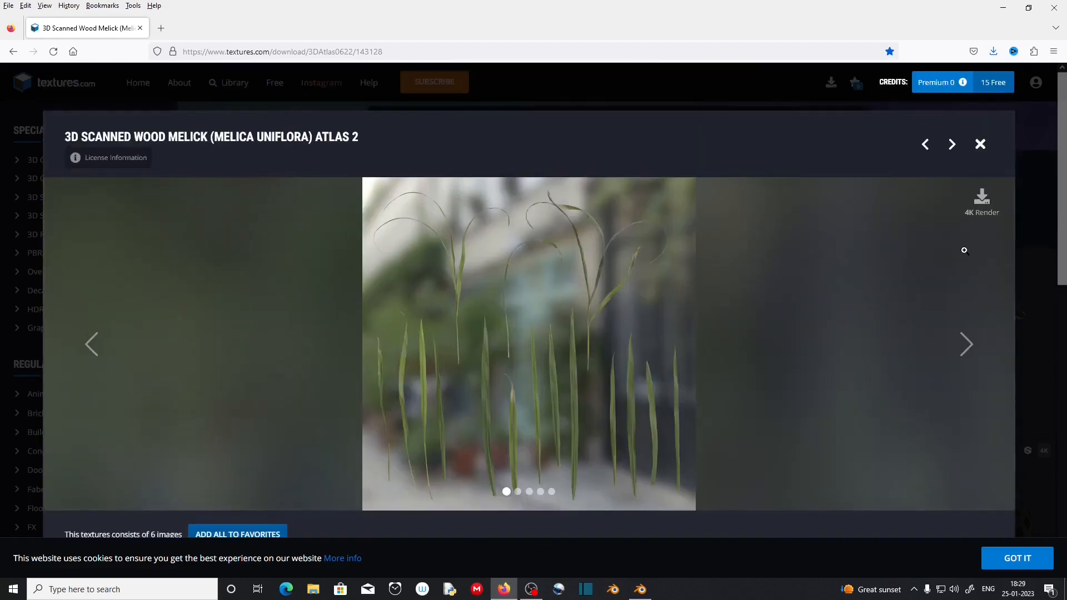
{"action": "left_click", "coordinate": [981, 144]}
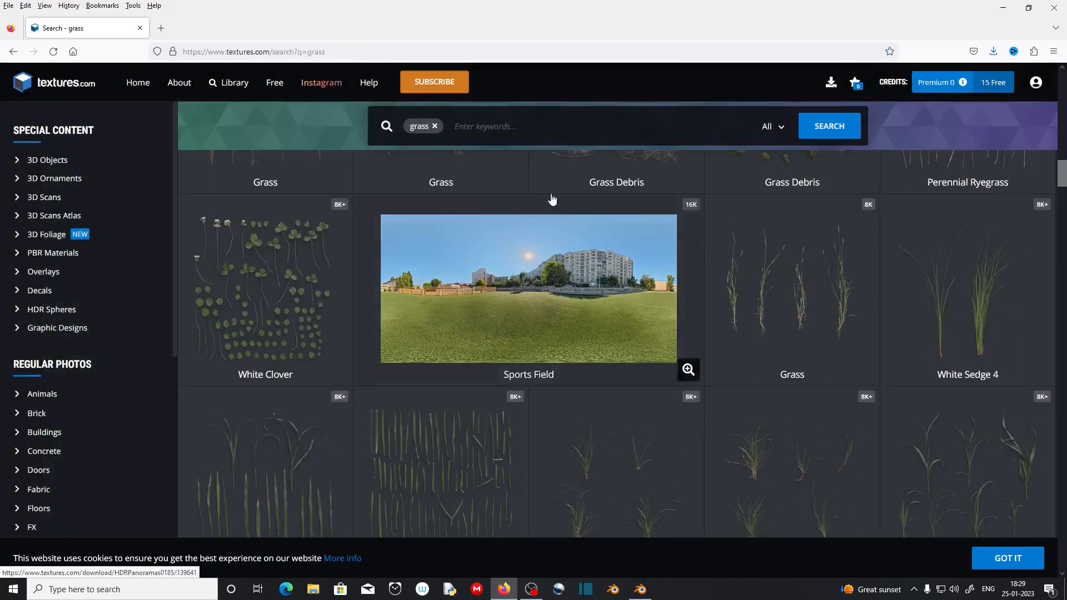
Switch back to Blender, select only the grass tuft and open it in the UV Editing workspace
{"action": "key", "text": "alt+Tab"}
{"action": "left_click", "coordinate": [365, 324]}
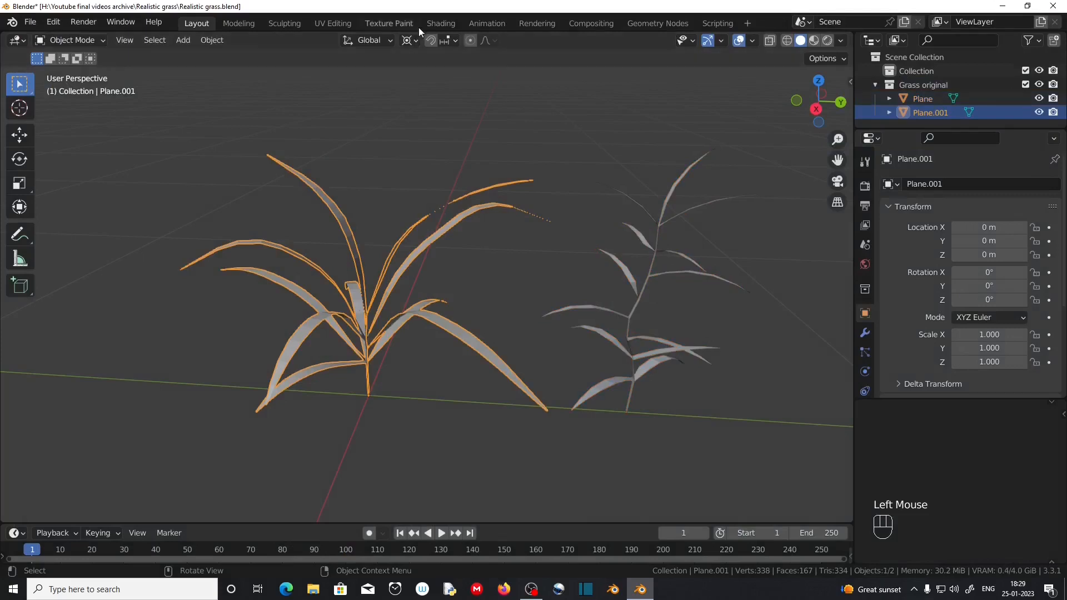
{"action": "left_click", "coordinate": [334, 23]}
{"action": "left_click", "coordinate": [647, 311]}
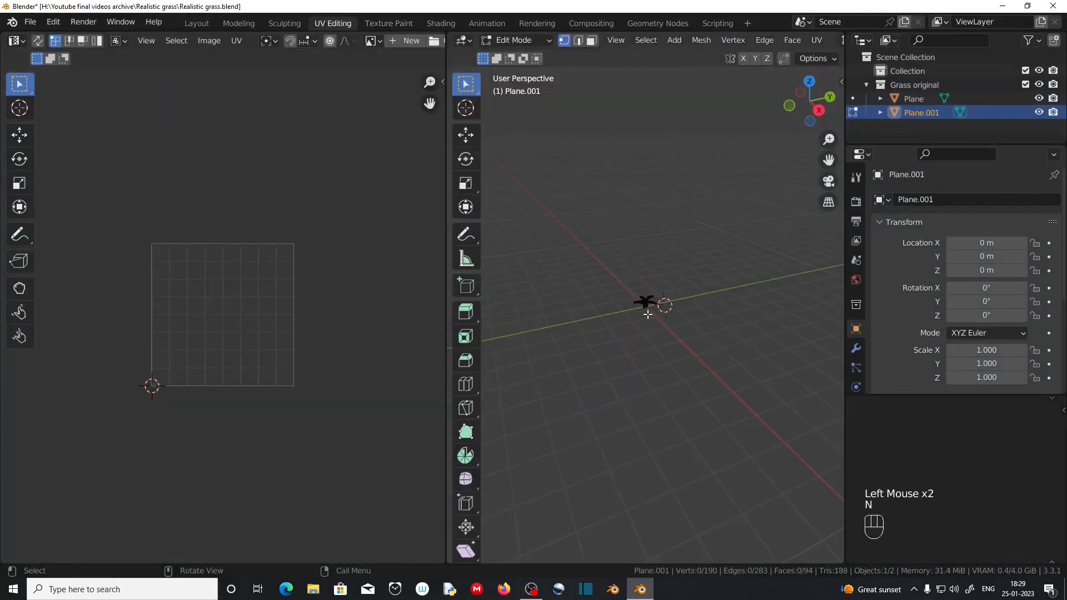
Select the grass tuft's entire mesh and apply a standard UV Unwrap to it
{"action": "key", "text": "n"}
{"action": "key", "text": "a"}
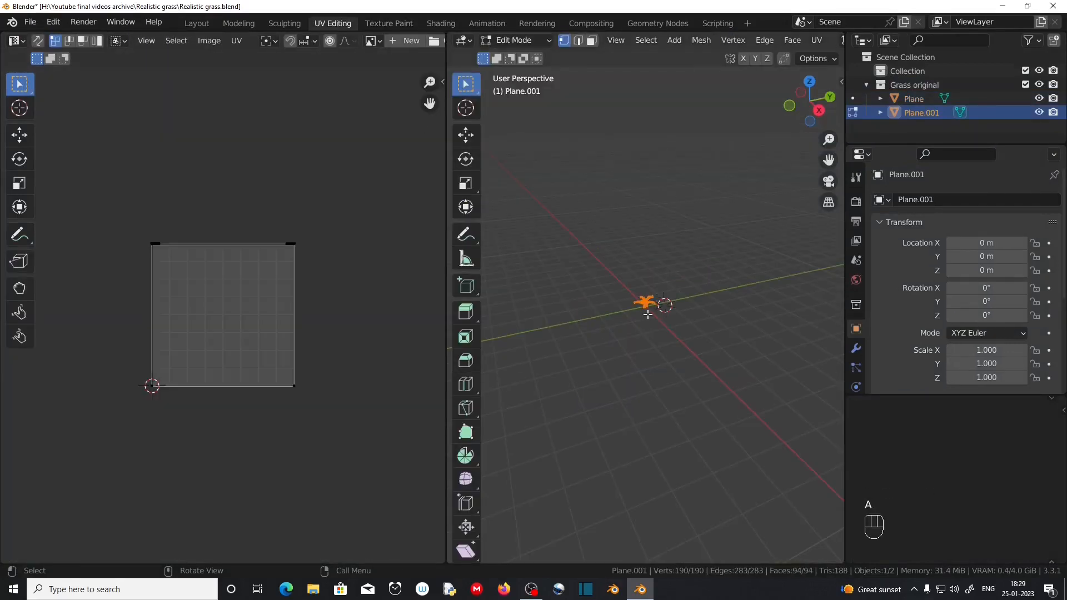
{"action": "key", "text": "KP_Decimal"}
{"action": "scroll", "coordinate": [647, 314], "scroll_direction": "up", "scroll_amount": 2}
{"action": "scroll", "coordinate": [645, 333], "scroll_direction": "down", "scroll_amount": 2}
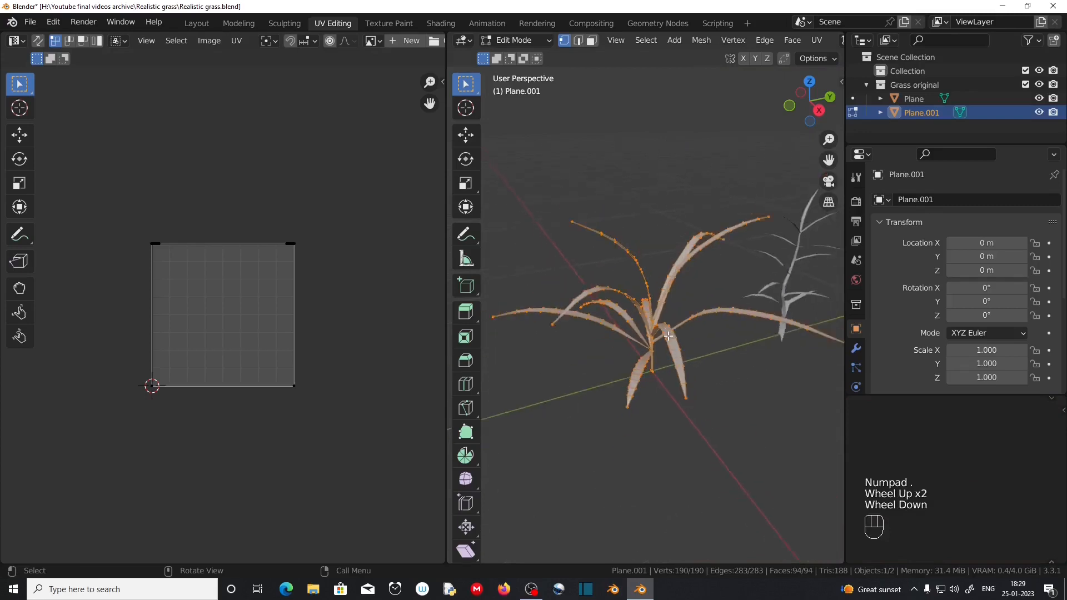
{"action": "key", "text": "u"}
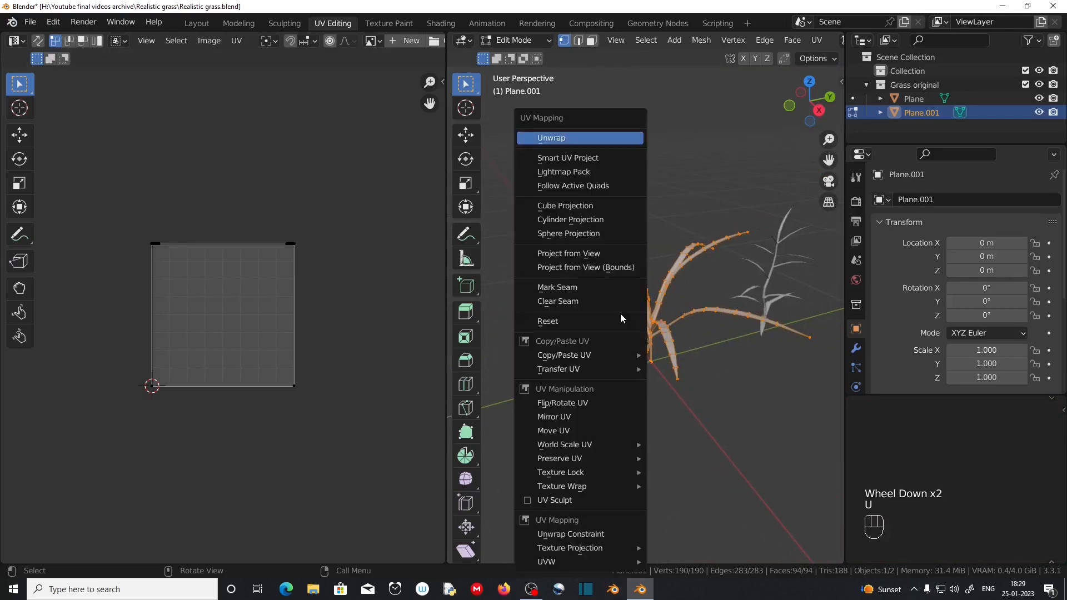
{"action": "left_click", "coordinate": [577, 141]}
{"action": "scroll", "coordinate": [270, 421], "scroll_direction": "up", "scroll_amount": 3}
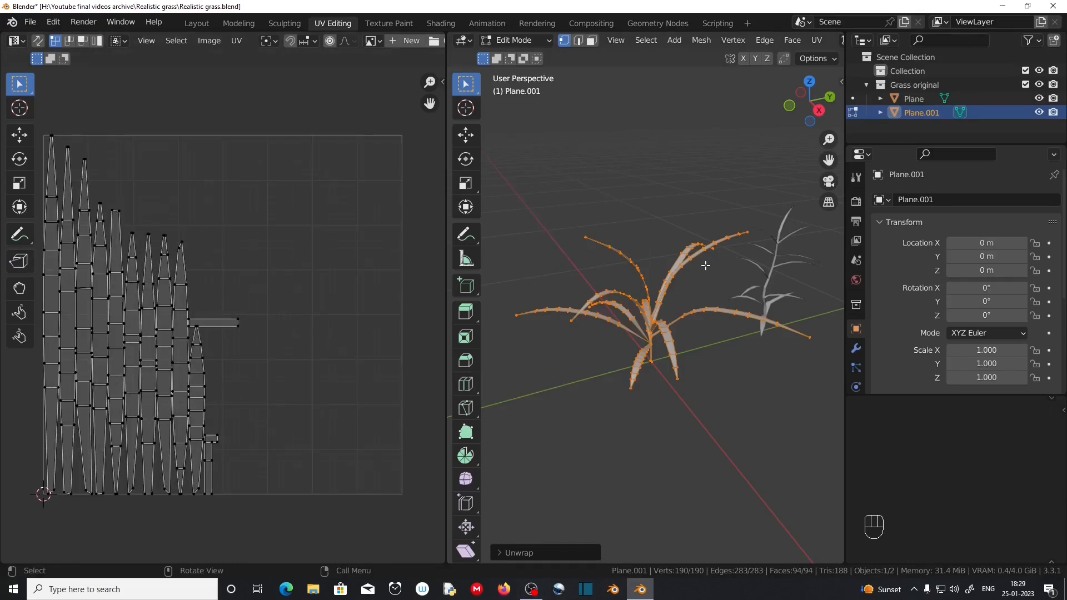
Leave the tuft's mesh editing, select the stemmed grass plant and unwrap its entire mesh
{"action": "key", "text": "Tab"}
{"action": "left_click", "coordinate": [771, 274]}
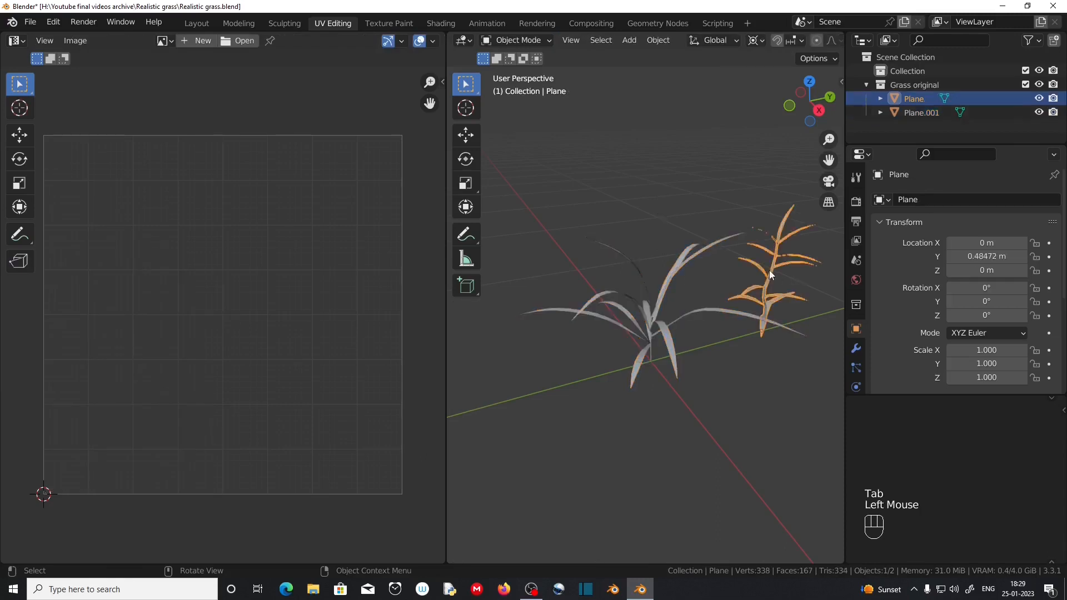
{"action": "key", "text": "Tab"}
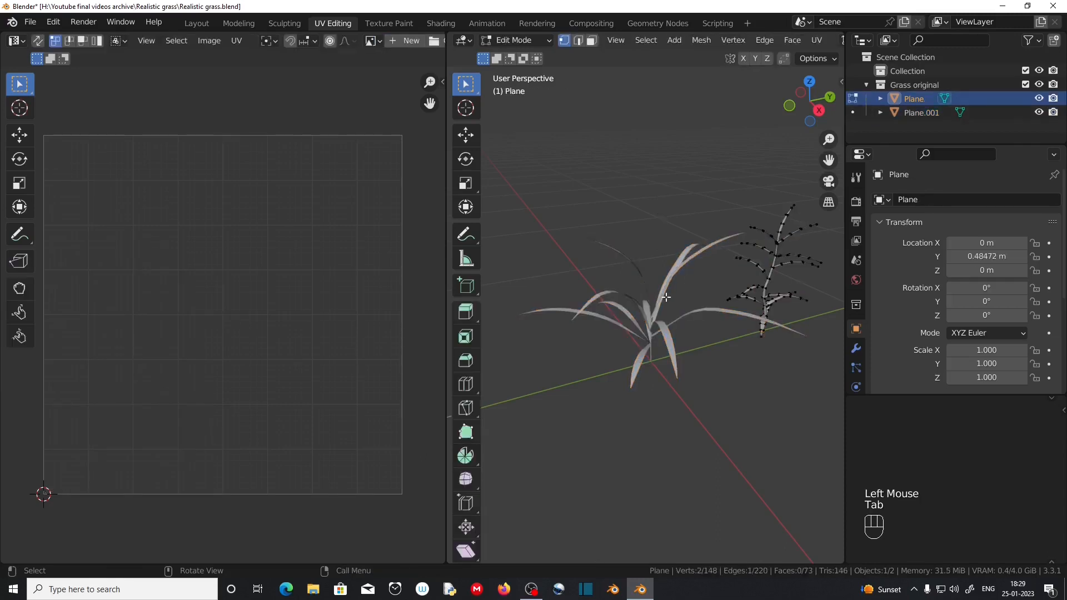
{"action": "key", "text": "a"}
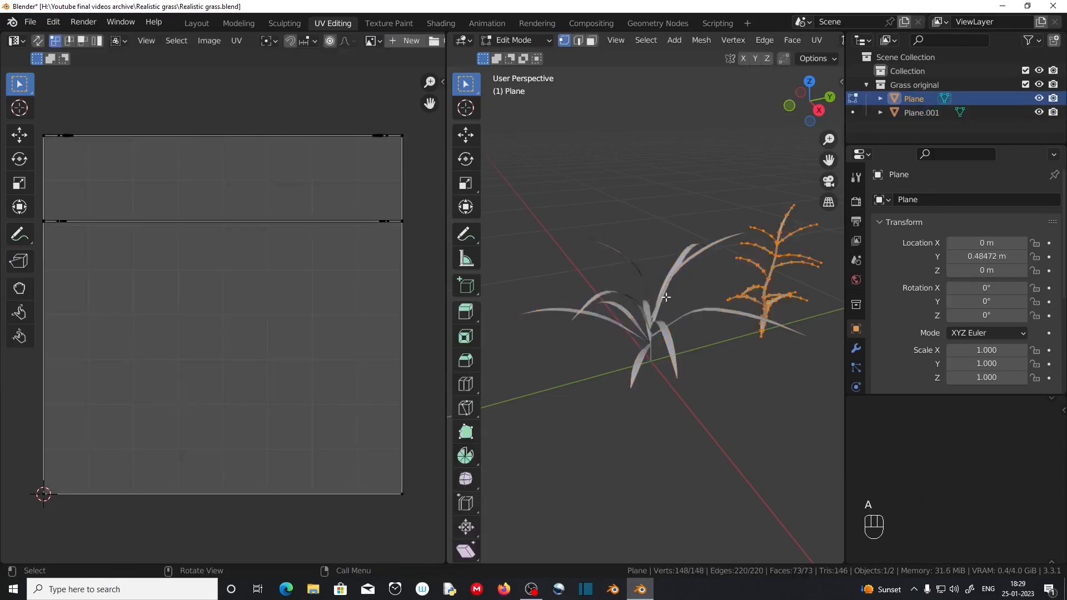
{"action": "key", "text": "u"}
{"action": "left_click", "coordinate": [634, 138]}
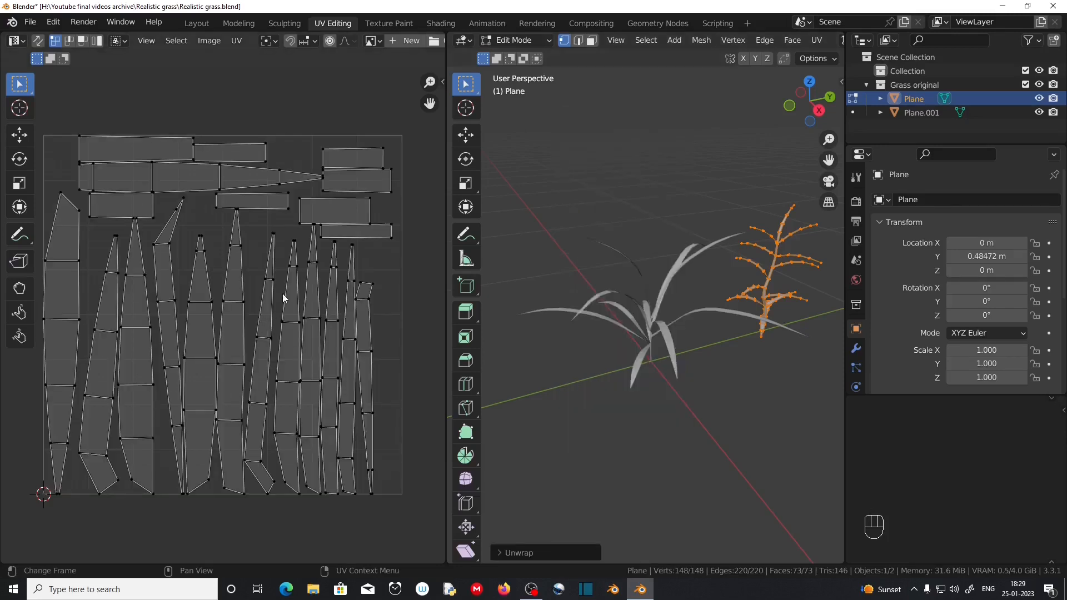
{"action": "scroll", "coordinate": [659, 322], "scroll_direction": "up", "scroll_amount": 2}
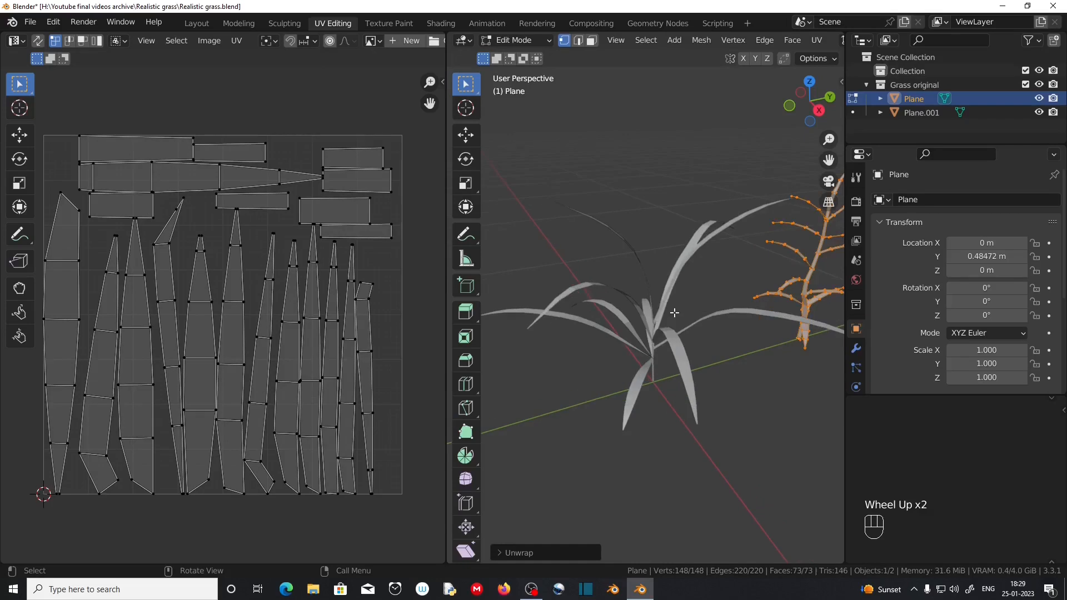
In the Shading workspace, create a new material for the stemmed grass plant and name it Grass
{"action": "left_click", "coordinate": [436, 23]}
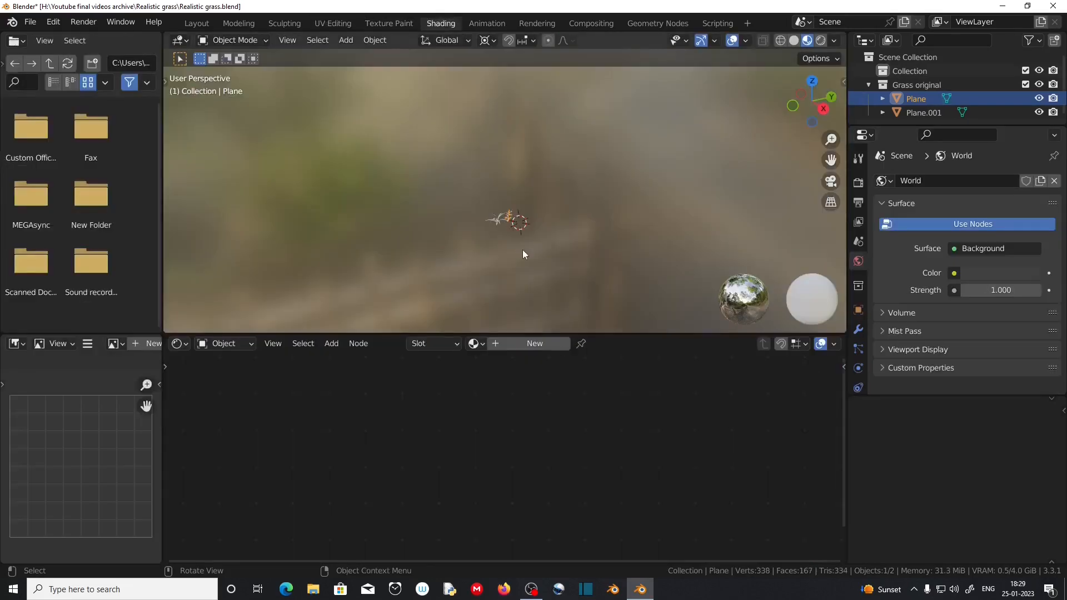
{"action": "key", "text": "KP_Decimal"}
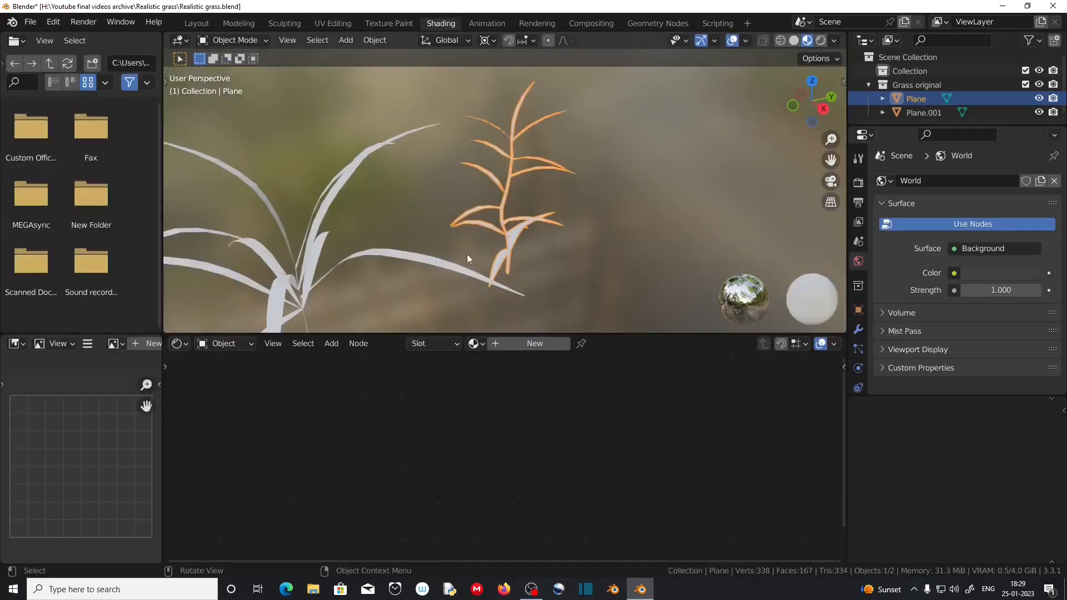
{"action": "middle_click_drag", "start_coordinate": [467, 255], "coordinate": [569, 224]}
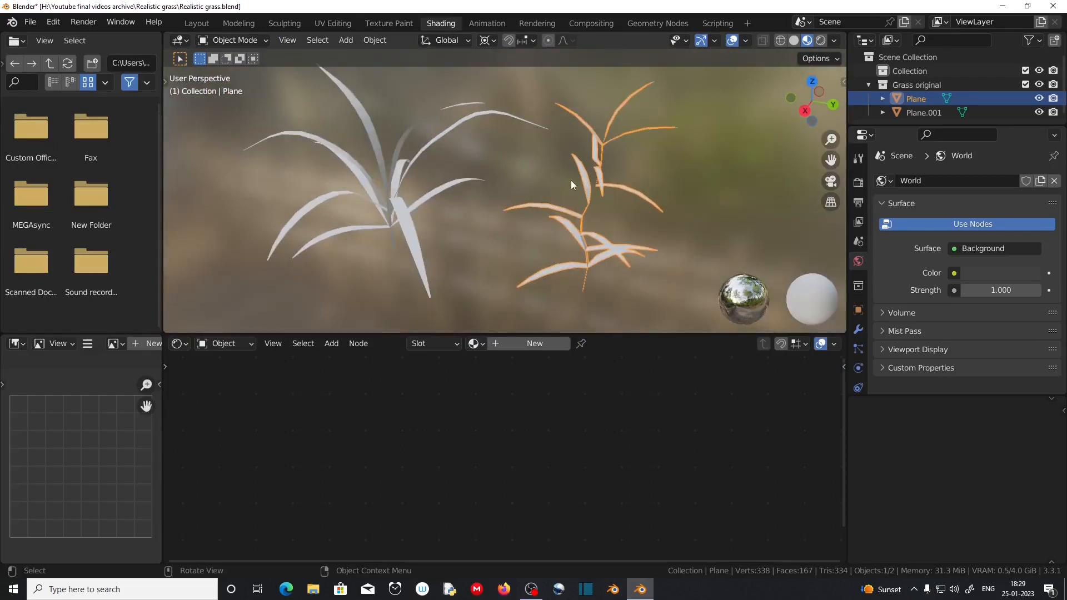
{"action": "left_click", "coordinate": [516, 343]}
{"action": "left_click", "coordinate": [561, 343]}
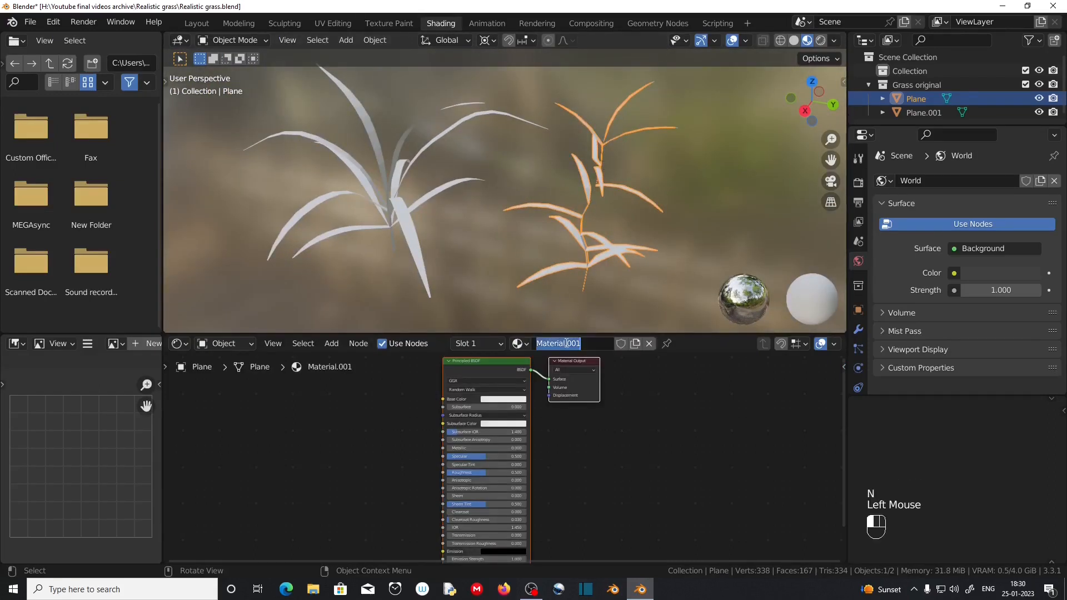
{"action": "type", "text": "Grass"}
{"action": "key", "text": "Return"}
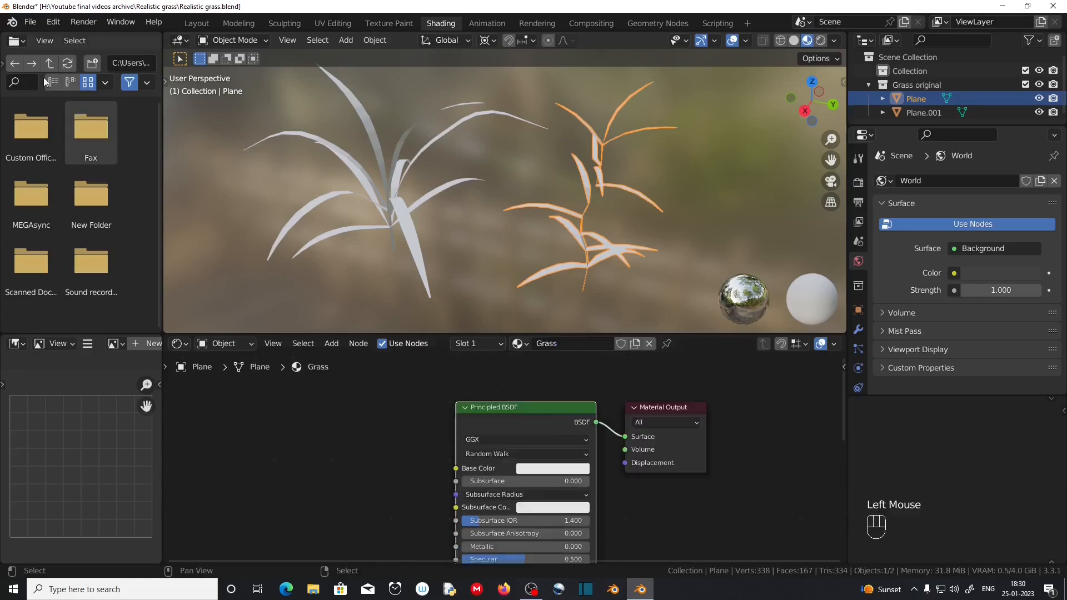
Search the add-on preferences for "node" to check whether Node Wrangler is enabled, and close the preferences
{"action": "left_click", "coordinate": [51, 23]}
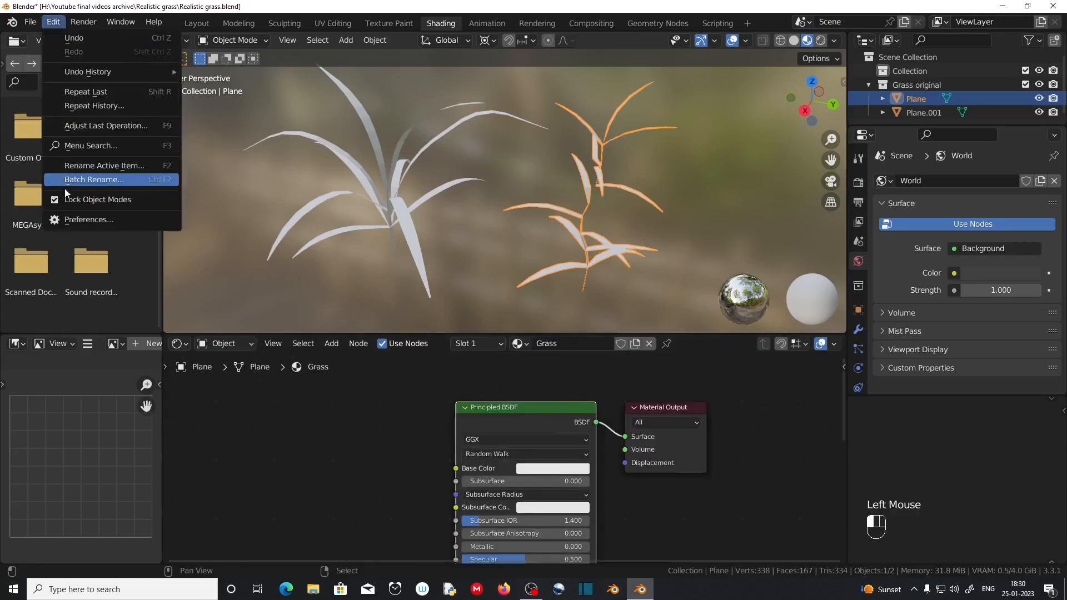
{"action": "left_click", "coordinate": [71, 220]}
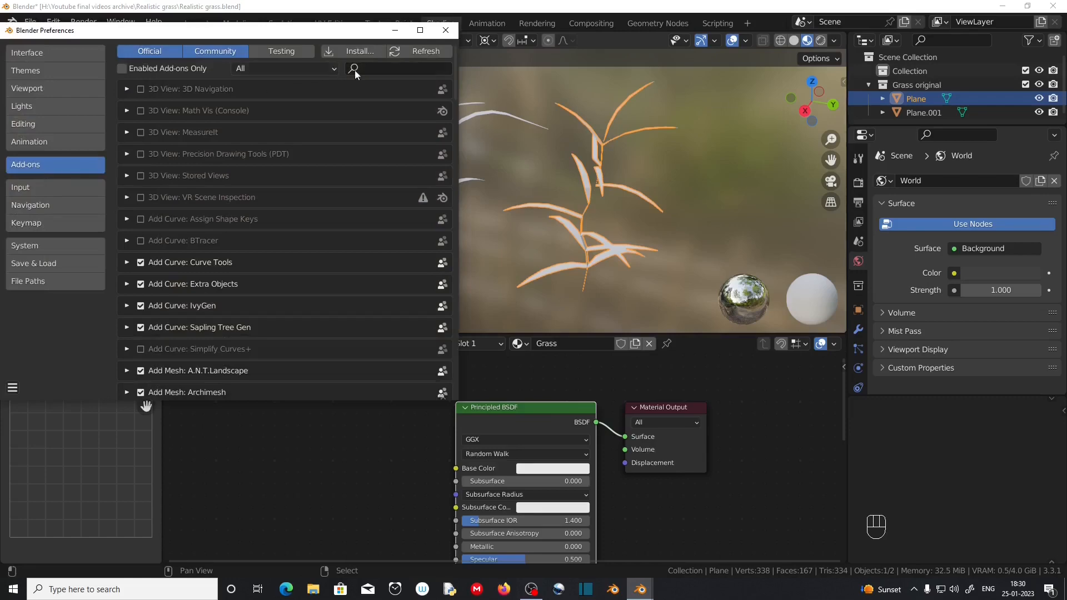
{"action": "left_click", "coordinate": [372, 69]}
{"action": "type", "text": "node"}
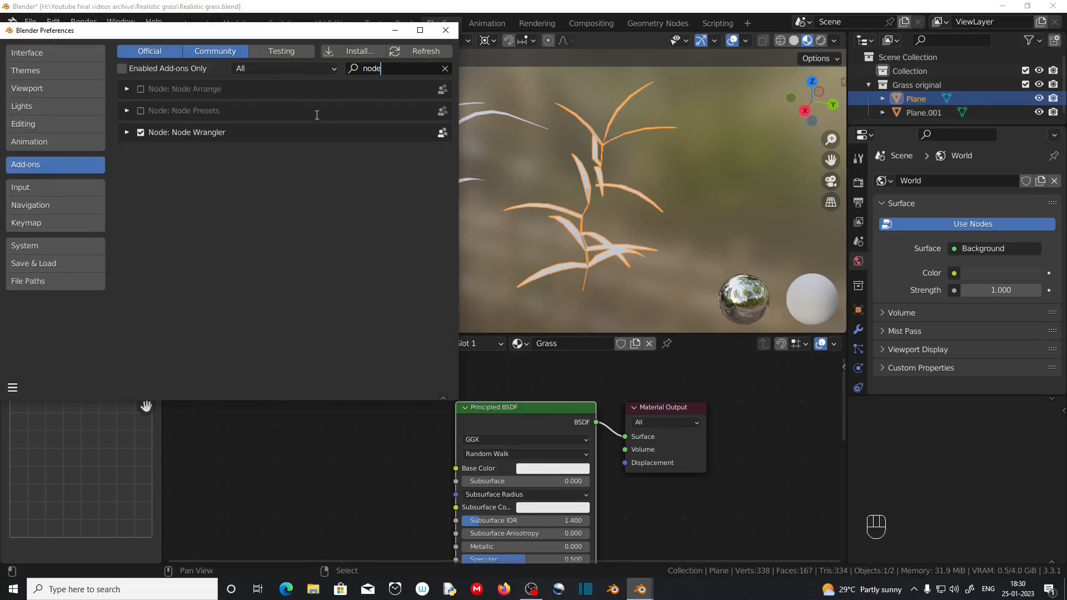
{"action": "left_click", "coordinate": [446, 30]}
Use Node Wrangler's Principled Texture Setup to load the Wood Melick albedo, normal and roughness maps from the Grass texture folder
{"action": "left_click", "coordinate": [532, 423]}
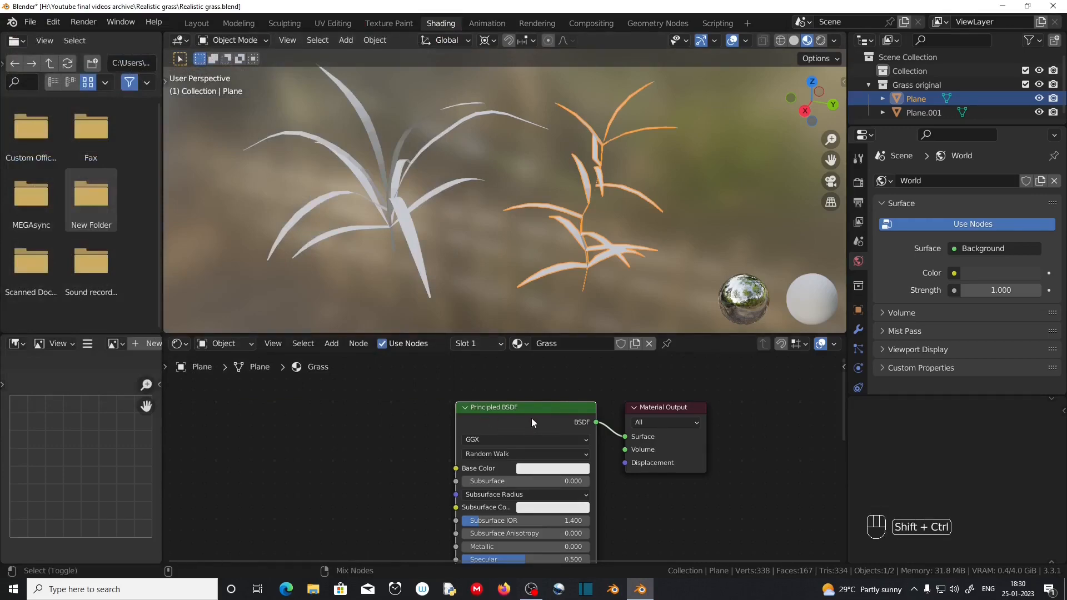
{"action": "key", "text": "ctrl+shift+t"}
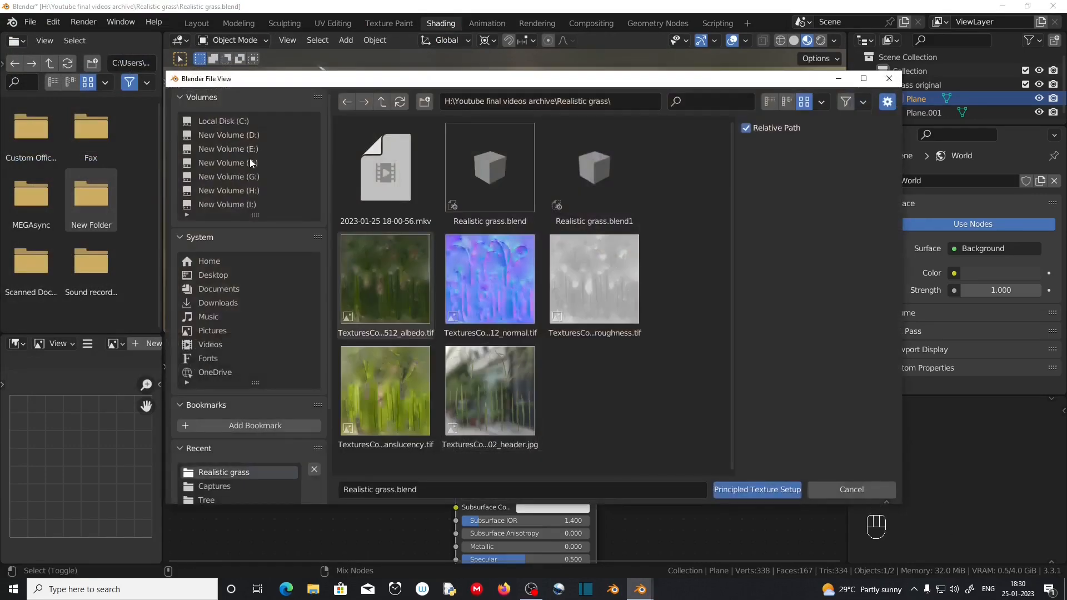
{"action": "left_click", "coordinate": [285, 166]}
{"action": "left_click", "coordinate": [276, 149]}
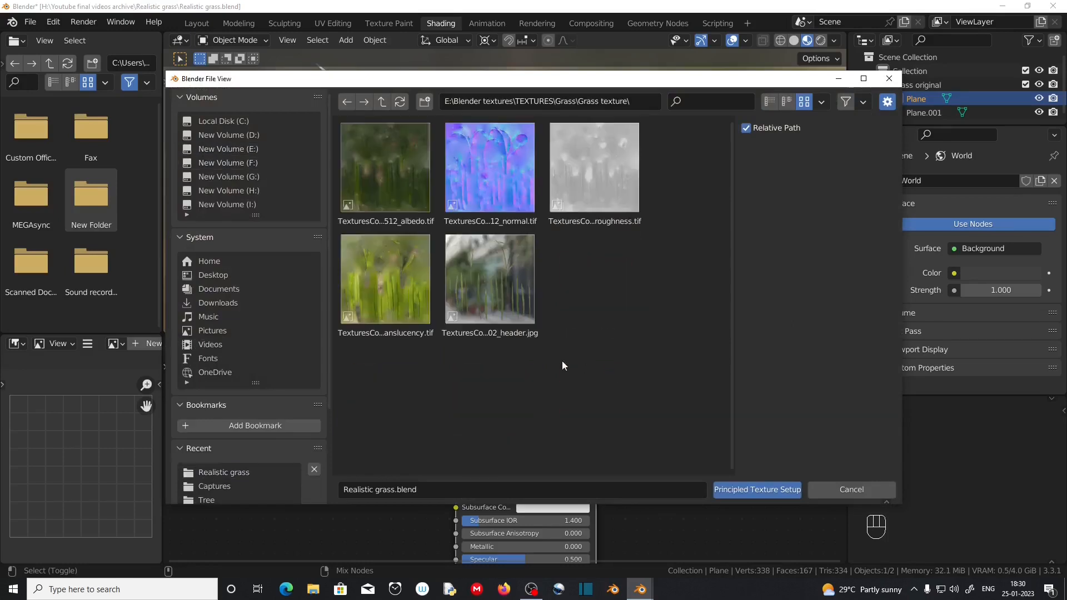
{"action": "left_click", "coordinate": [389, 180]}
{"action": "left_click", "coordinate": [466, 178], "text": "shift"}
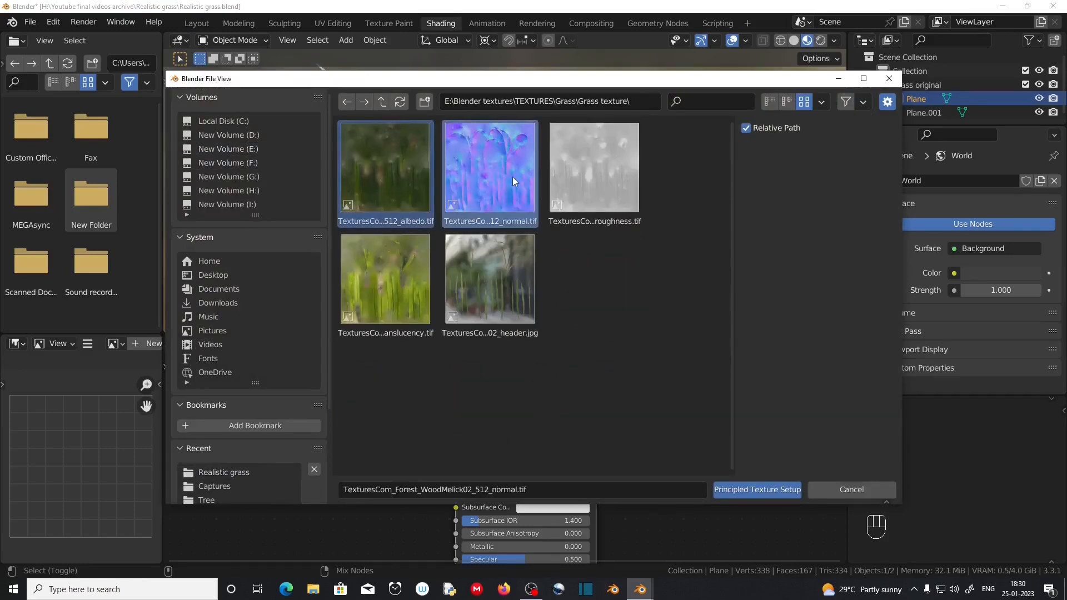
{"action": "left_click", "coordinate": [626, 179], "text": "shift"}
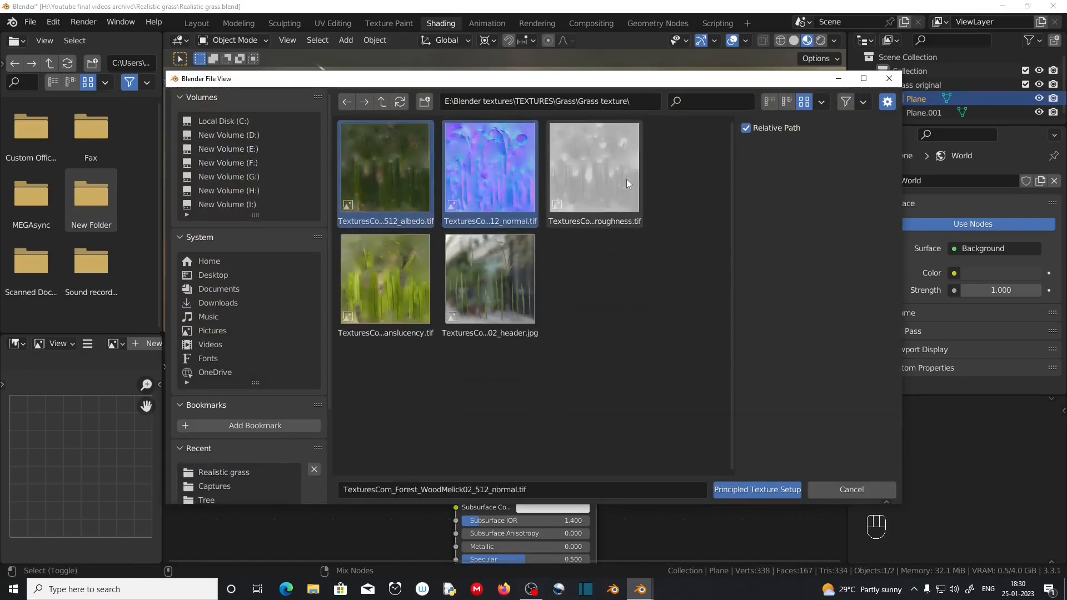
{"action": "left_click", "coordinate": [756, 493]}
Lower the Specular value of the Grass material's Principled BSDF to about 0.078
{"action": "scroll", "coordinate": [473, 451], "scroll_direction": "down", "scroll_amount": 3}
{"action": "middle_click_drag", "start_coordinate": [472, 451], "coordinate": [564, 458]}
{"action": "scroll", "coordinate": [473, 452], "scroll_direction": "up", "scroll_amount": 3}
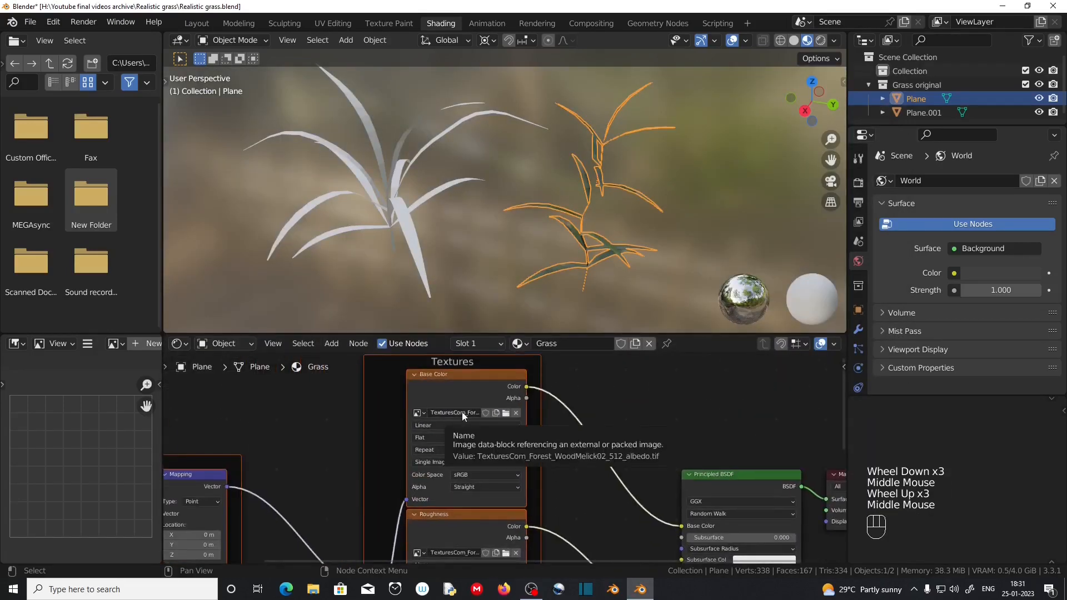
{"action": "middle_click_drag", "start_coordinate": [573, 510], "coordinate": [580, 367]}
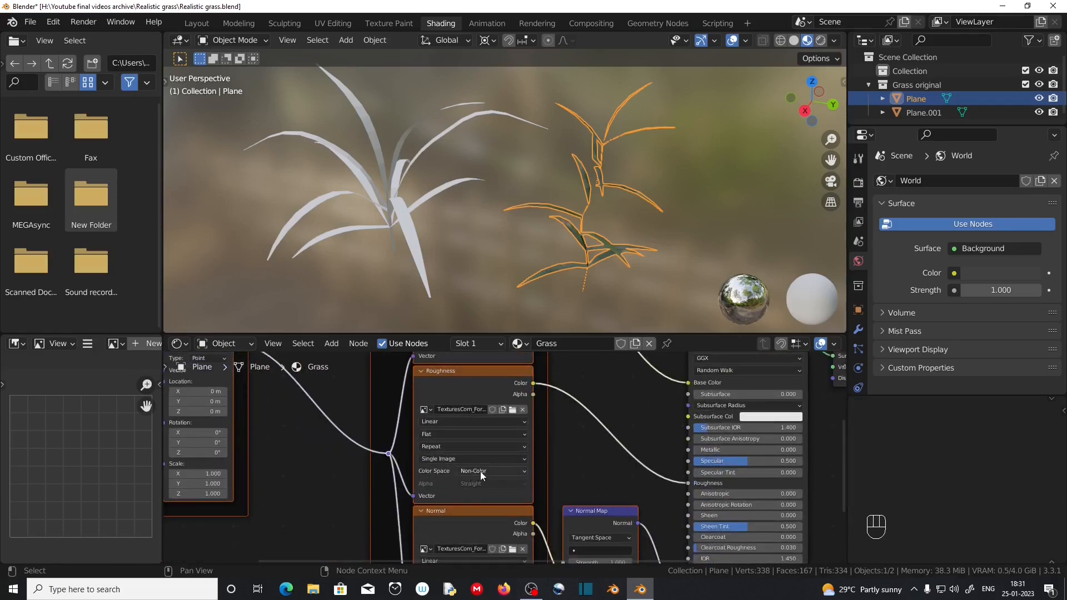
{"action": "middle_click_drag", "start_coordinate": [562, 425], "coordinate": [545, 518]}
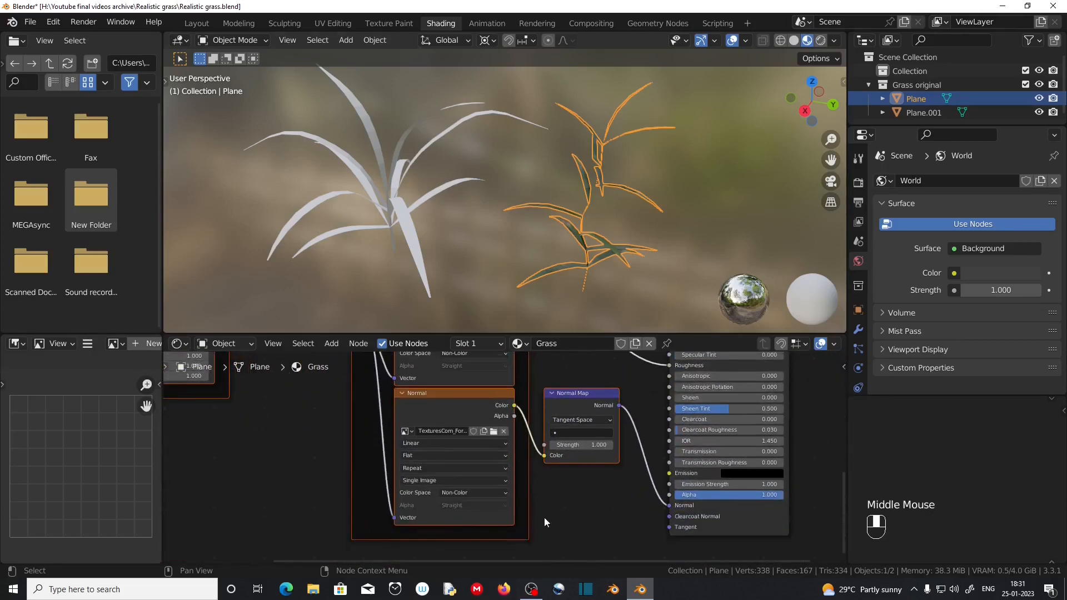
{"action": "middle_click_drag", "start_coordinate": [468, 494], "coordinate": [522, 491]}
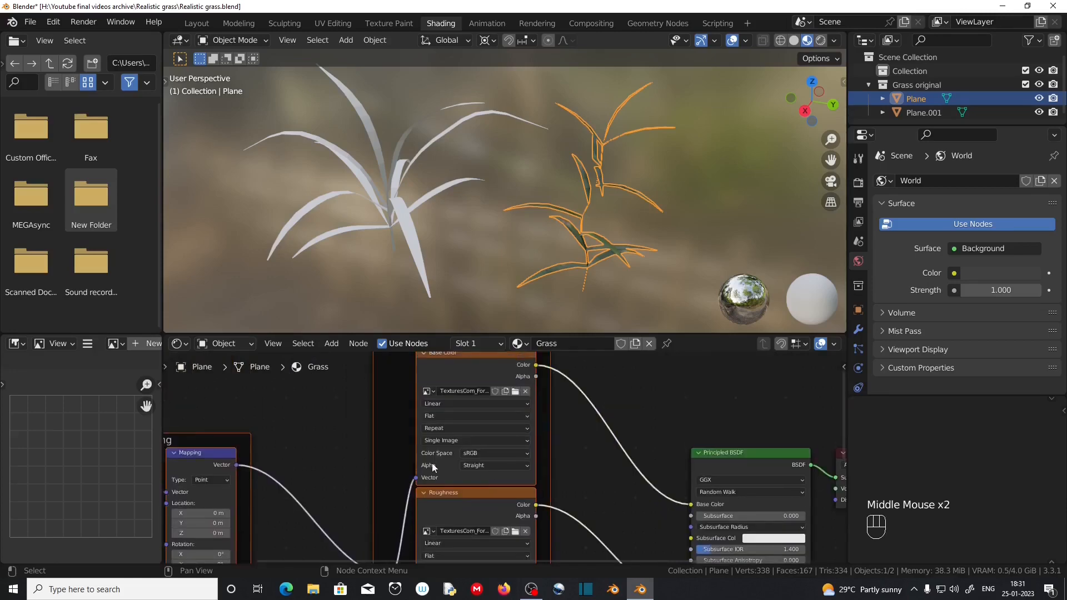
{"action": "middle_click_drag", "start_coordinate": [180, 459], "coordinate": [315, 373]}
{"action": "middle_click_drag", "start_coordinate": [383, 414], "coordinate": [142, 399]}
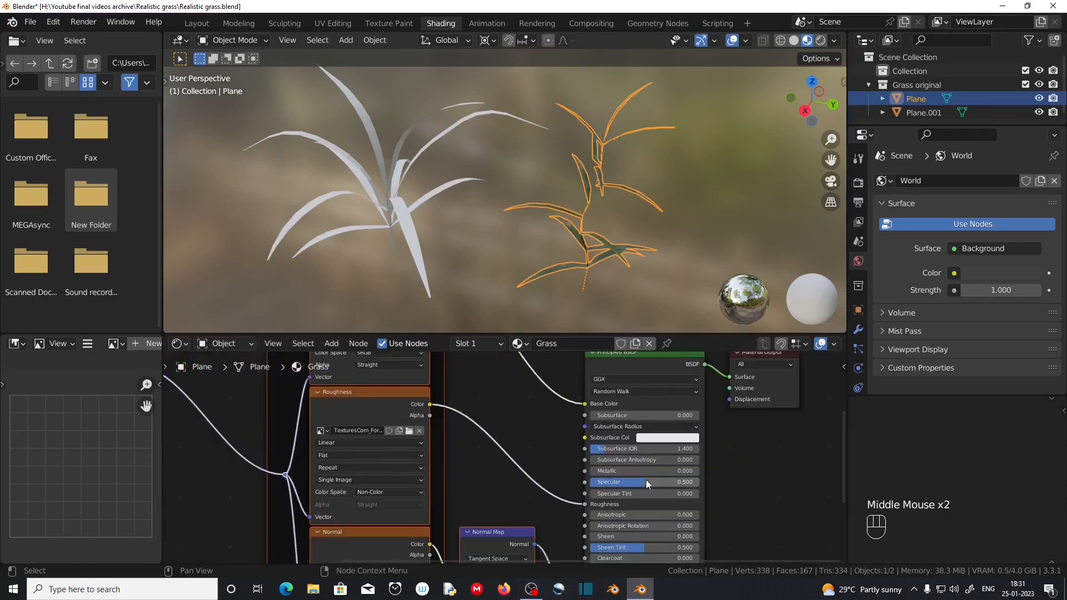
{"action": "left_click_drag", "start_coordinate": [646, 481], "coordinate": [604, 482]}
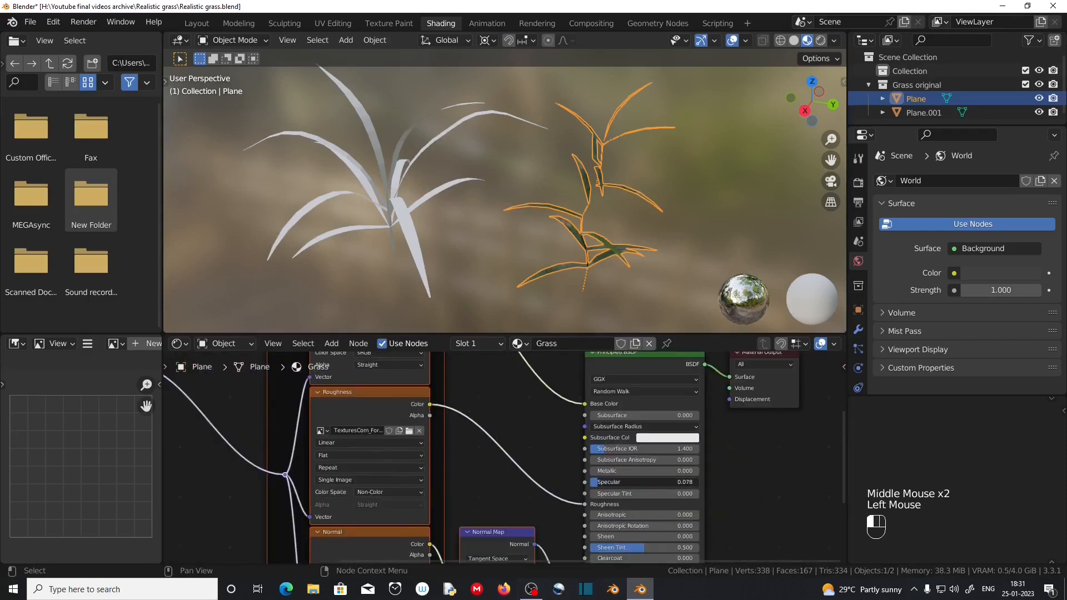
Select the Base Color texture node and examine the plant's UV islands over the albedo image in the UV Editing workspace
{"action": "scroll", "coordinate": [444, 376], "scroll_direction": "down", "scroll_amount": 3}
{"action": "middle_click_drag", "start_coordinate": [445, 377], "coordinate": [439, 378]}
{"action": "scroll", "coordinate": [438, 378], "scroll_direction": "up", "scroll_amount": 2}
{"action": "left_click", "coordinate": [439, 378]}
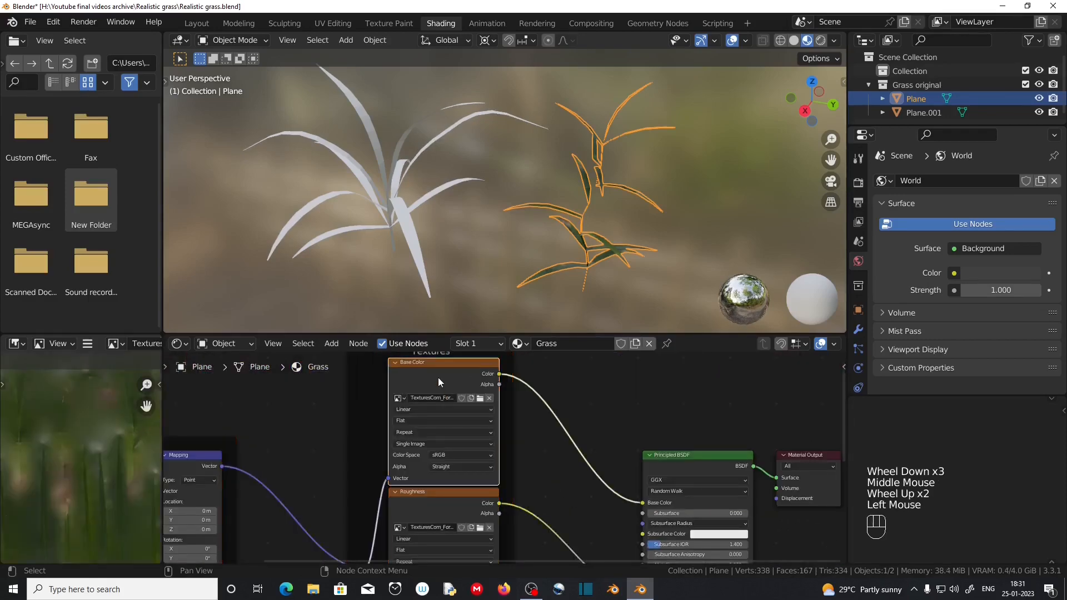
{"action": "left_click", "coordinate": [331, 22]}
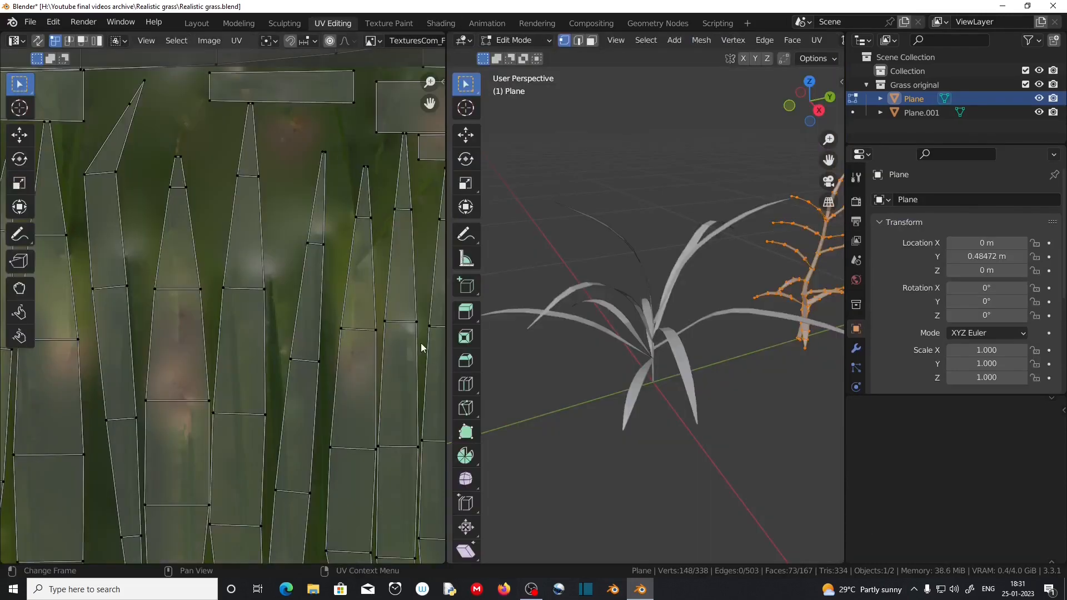
{"action": "scroll", "coordinate": [417, 342], "scroll_direction": "down", "scroll_amount": 2}
{"action": "scroll", "coordinate": [154, 288], "scroll_direction": "up", "scroll_amount": 5}
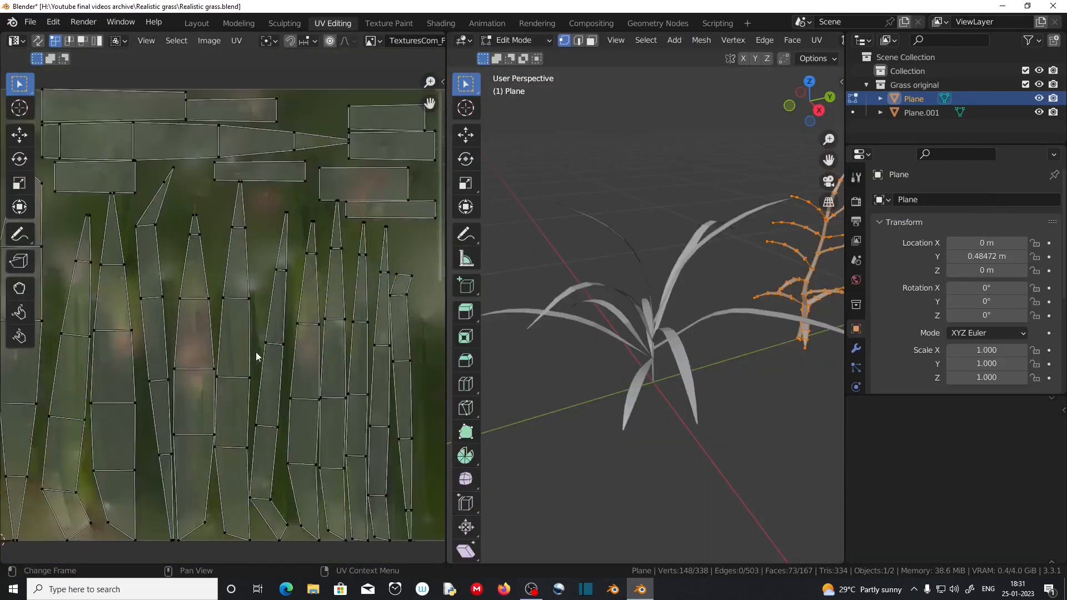
{"action": "scroll", "coordinate": [270, 366], "scroll_direction": "down", "scroll_amount": 4}
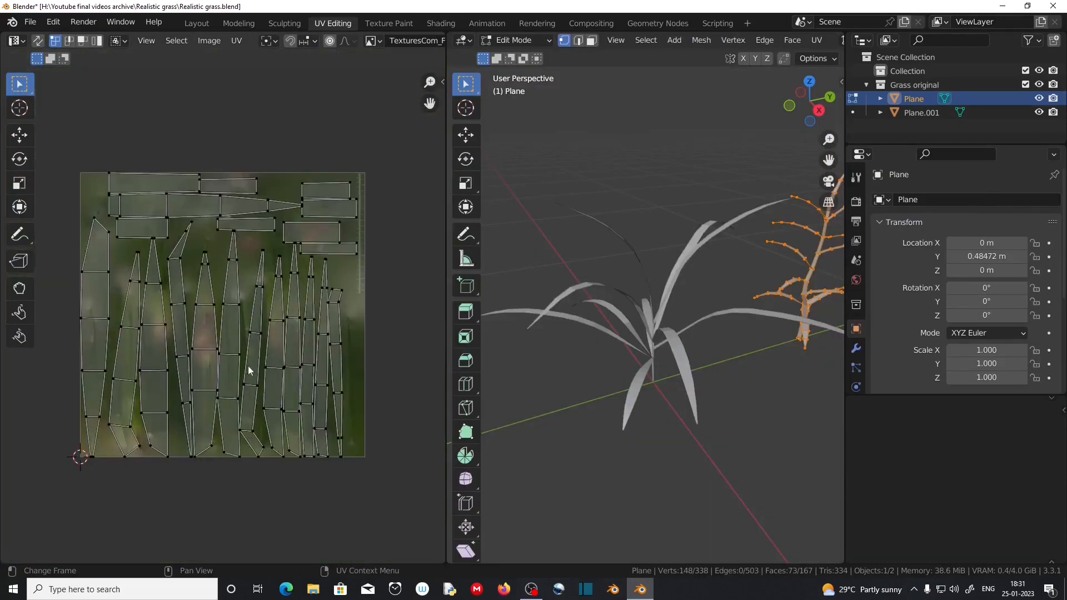
Replace the Base Color node's image with TexturesCom_Forest_WoodMelick02_header.jpg from the Grass texture folder
{"action": "left_click", "coordinate": [428, 24]}
{"action": "scroll", "coordinate": [424, 365], "scroll_direction": "up", "scroll_amount": 1}
{"action": "left_click", "coordinate": [596, 393]}
{"action": "middle_click_drag", "start_coordinate": [596, 392], "coordinate": [491, 451]}
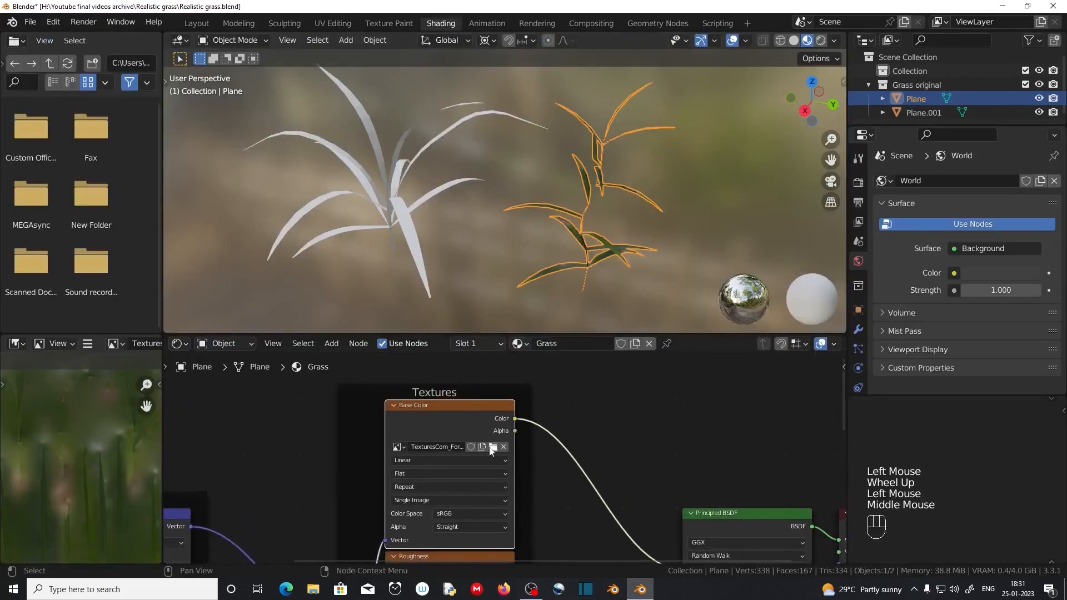
{"action": "left_click", "coordinate": [492, 447]}
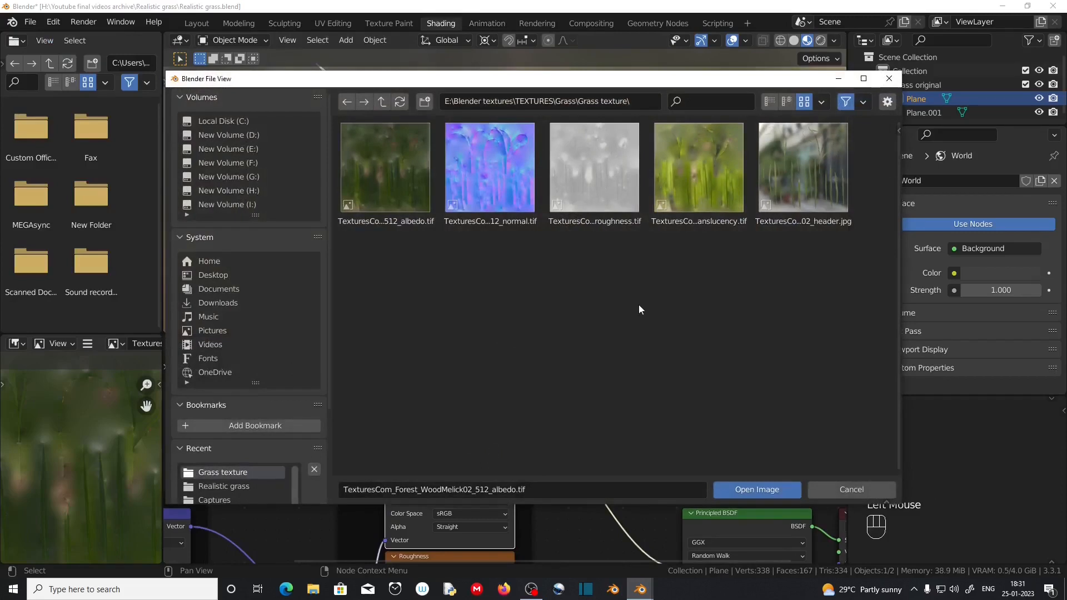
{"action": "left_click", "coordinate": [809, 186]}
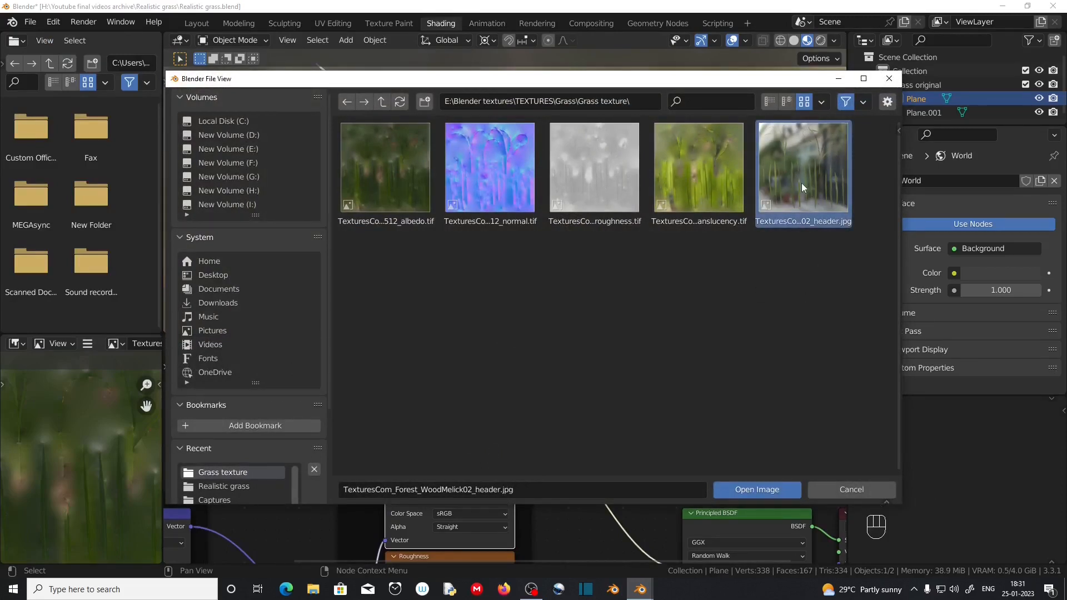
{"action": "left_click", "coordinate": [762, 492]}
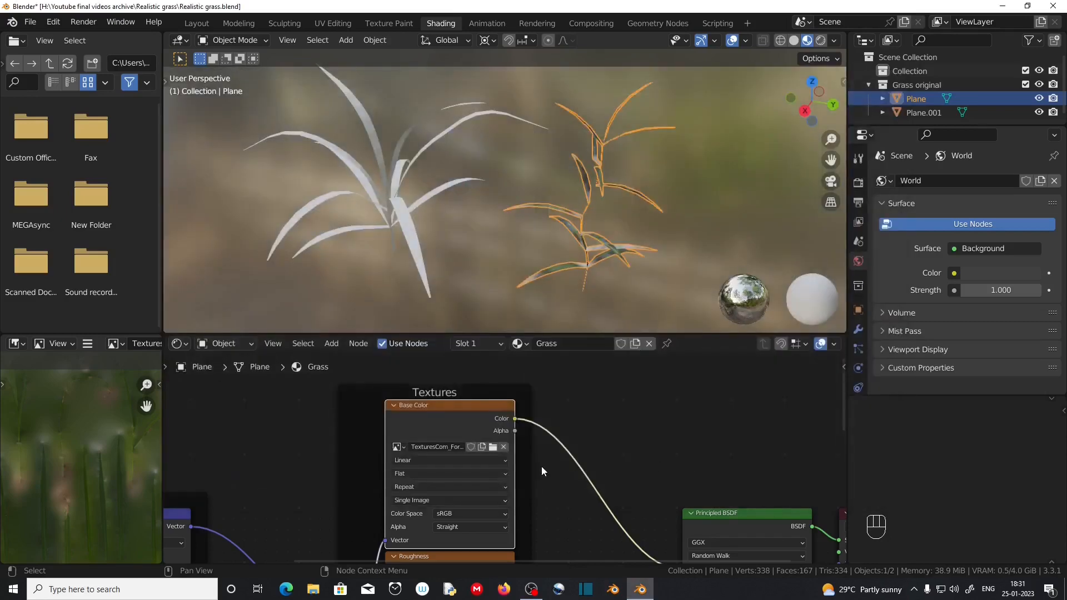
Display the Base Color header image behind the plant's UV islands in the UV Editing workspace
{"action": "left_click", "coordinate": [453, 409]}
{"action": "left_click", "coordinate": [346, 23]}
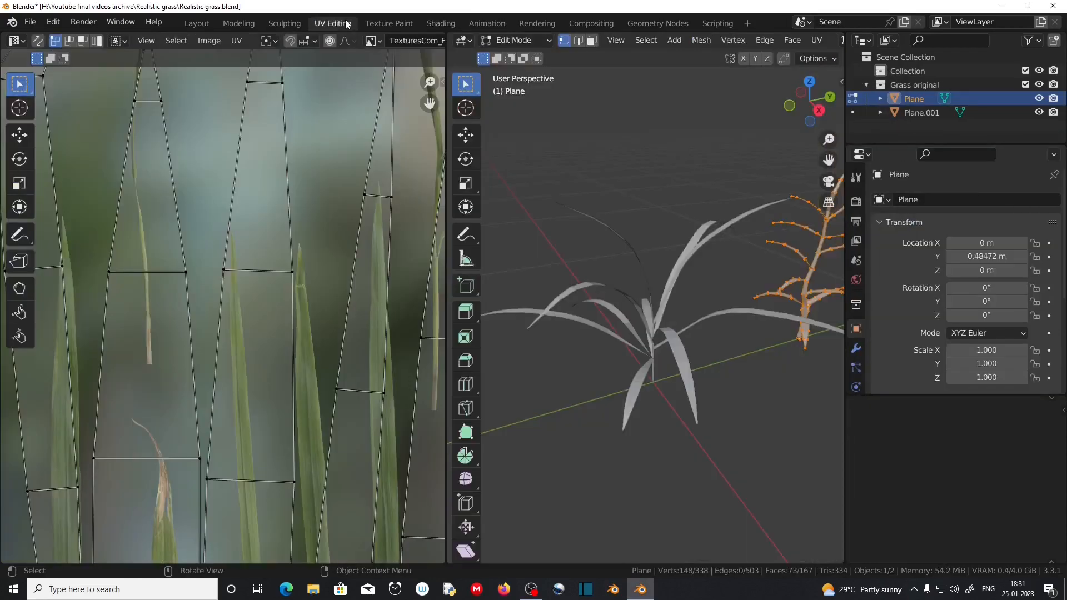
{"action": "scroll", "coordinate": [299, 319], "scroll_direction": "down", "scroll_amount": 3}
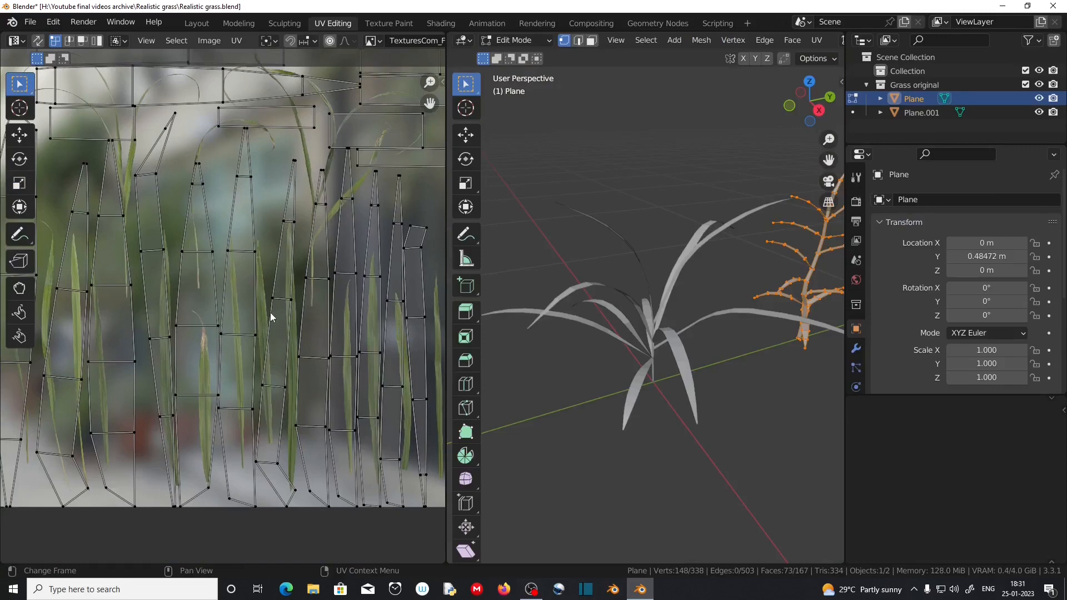
{"action": "scroll", "coordinate": [252, 352], "scroll_direction": "down", "scroll_amount": 4}
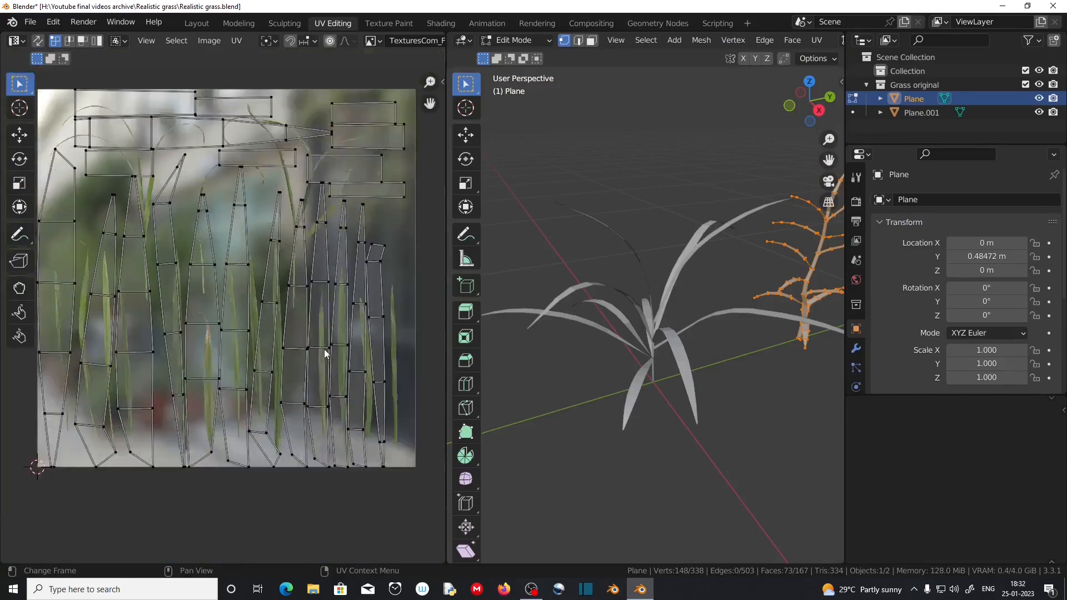
{"action": "scroll", "coordinate": [252, 356], "scroll_direction": "up", "scroll_amount": 4}
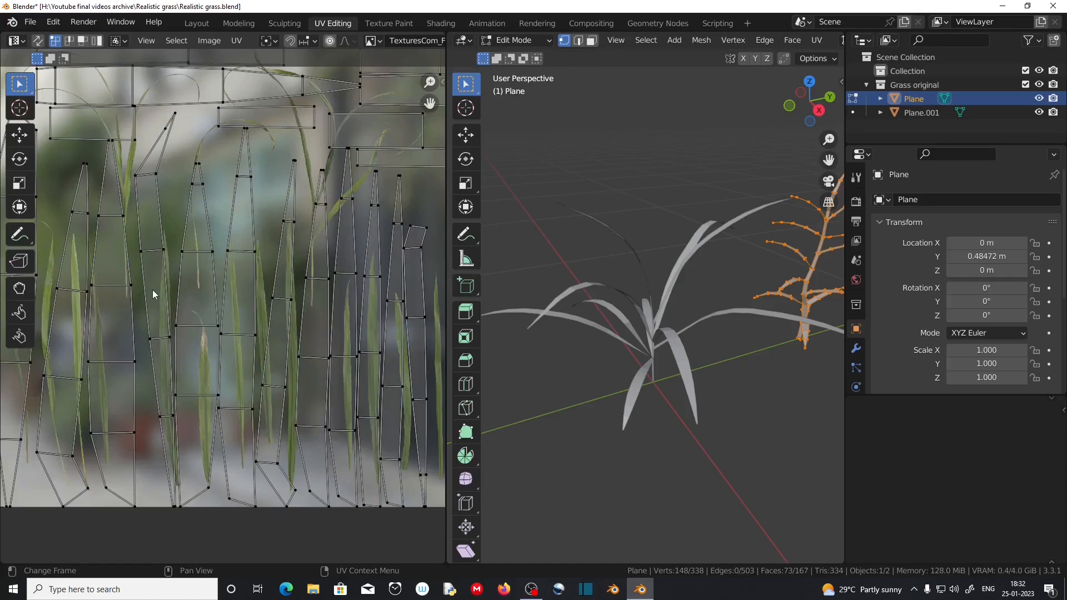
Select the entire plant mesh, frame it in the 3D viewport and show it with Material Preview shading
{"action": "scroll", "coordinate": [716, 374], "scroll_direction": "up", "scroll_amount": 2}
{"action": "key", "text": "a"}
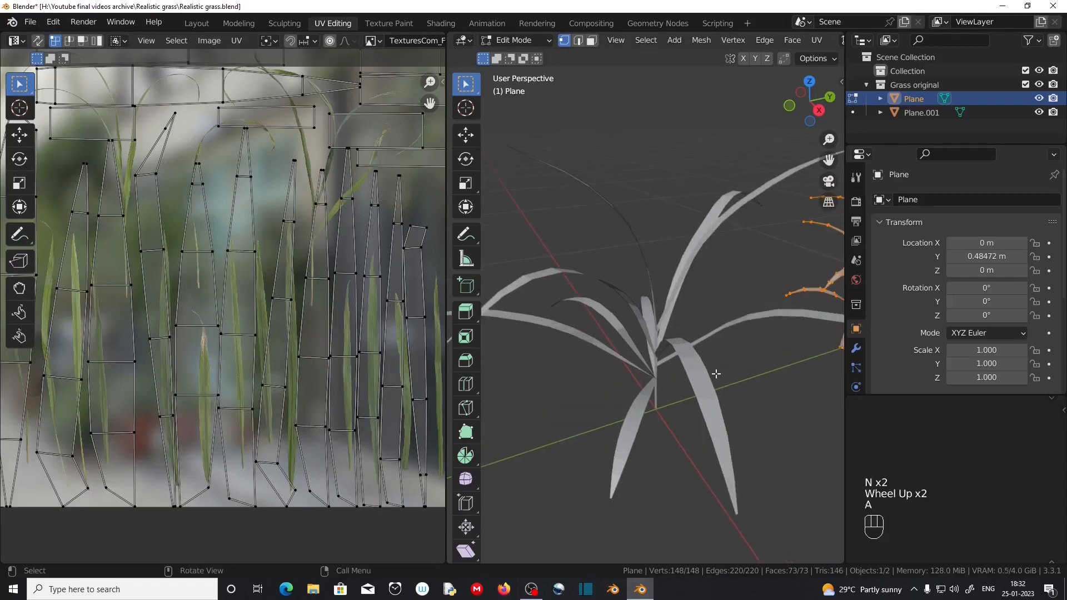
{"action": "key", "text": "KP_Decimal"}
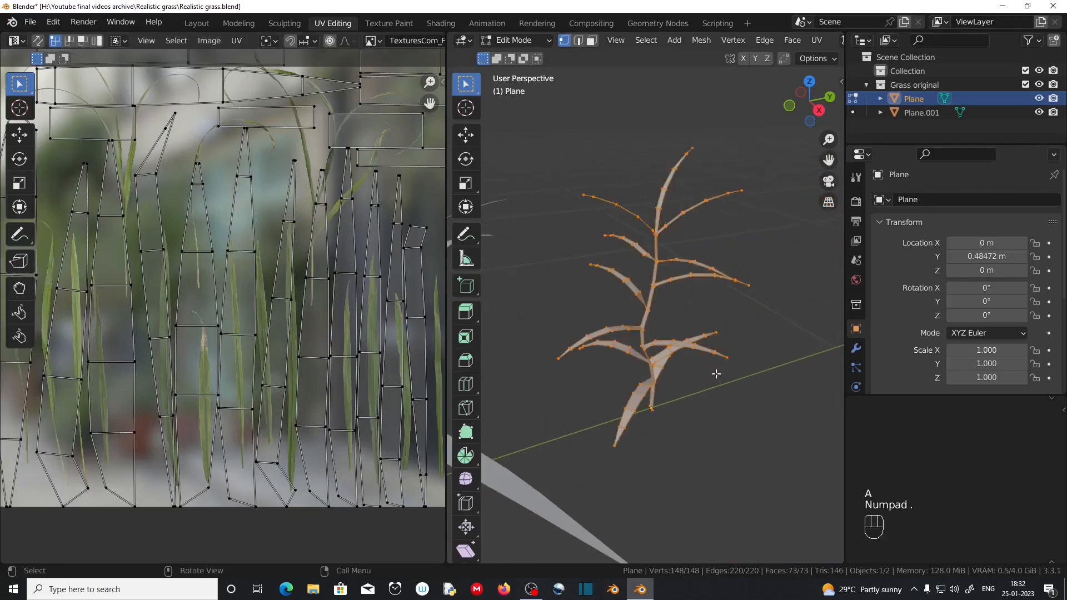
{"action": "scroll", "coordinate": [716, 374], "scroll_direction": "up", "scroll_amount": 1}
{"action": "scroll", "coordinate": [639, 40], "scroll_direction": "down", "scroll_amount": 4}
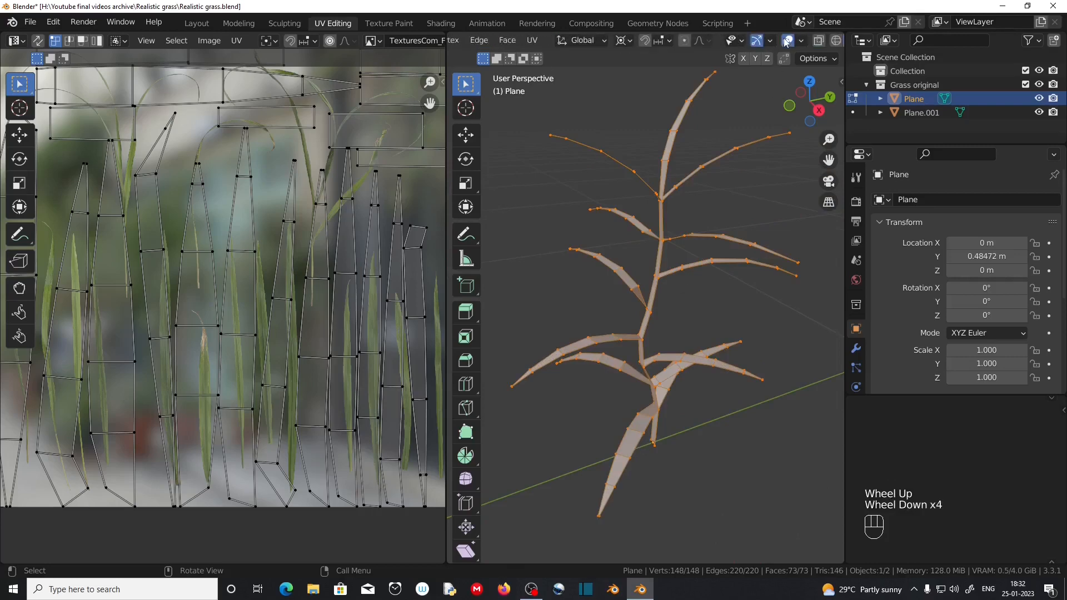
{"action": "left_click", "coordinate": [805, 40]}
{"action": "scroll", "coordinate": [626, 495], "scroll_direction": "up", "scroll_amount": 1}
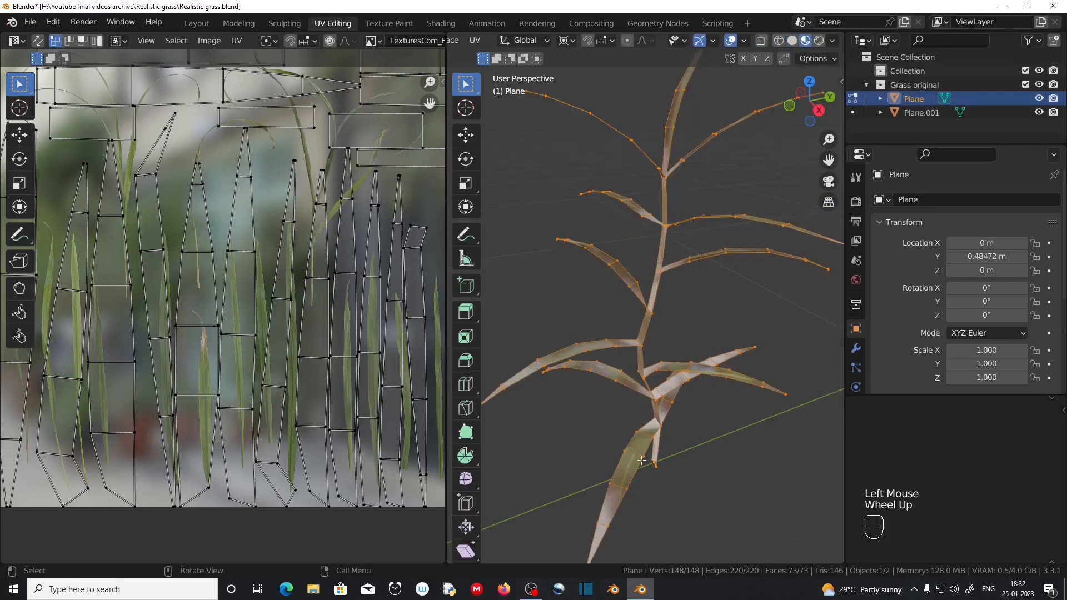
{"action": "middle_click_drag", "start_coordinate": [626, 495], "coordinate": [655, 489]}
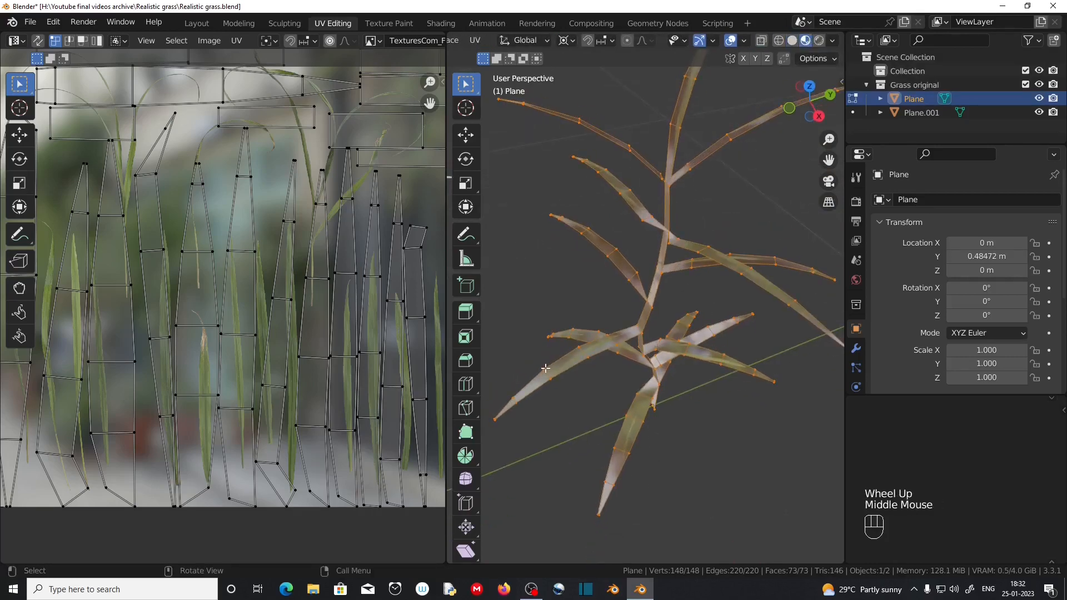
Widen the UV editor over most of the 3D viewport so the whole texture and all islands can be seen
{"action": "left_click_drag", "start_coordinate": [448, 386], "coordinate": [793, 369]}
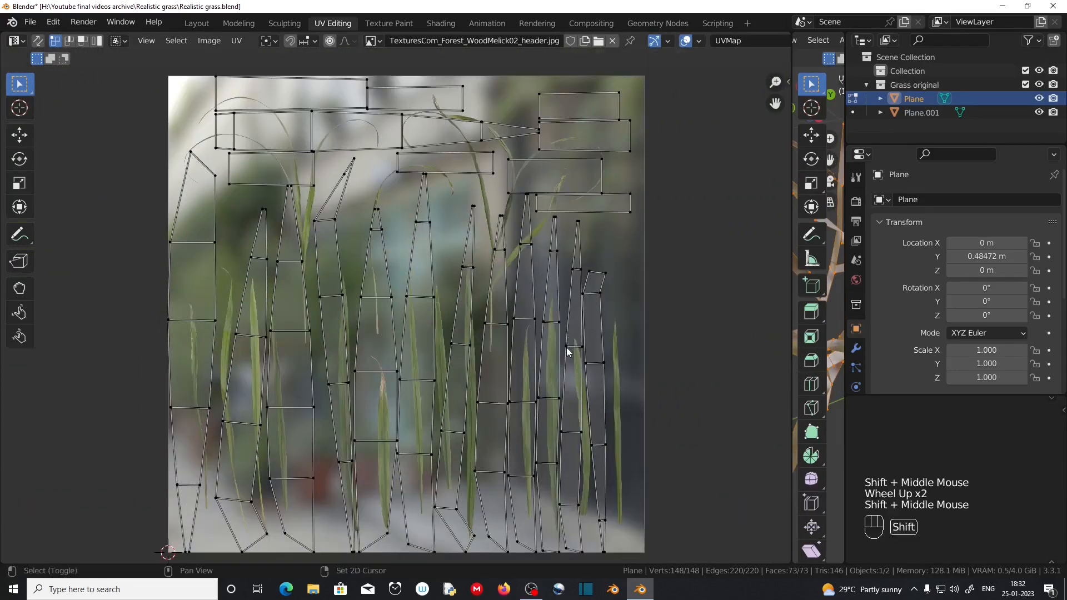
{"action": "scroll", "coordinate": [576, 347], "scroll_direction": "up", "scroll_amount": 1}
{"action": "middle_click_drag", "start_coordinate": [566, 348], "coordinate": [573, 304], "text": "shift"}
{"action": "scroll", "coordinate": [292, 195], "scroll_direction": "down", "scroll_amount": 1}
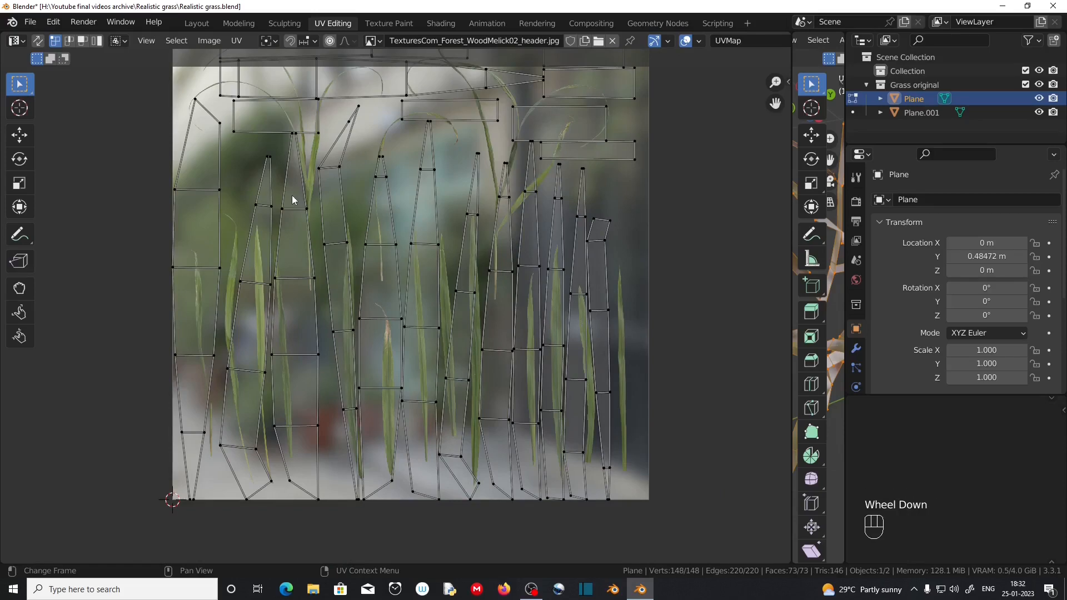
Scale down all UV islands around their individual origins, with island selection mode enabled
{"action": "key", "text": "a"}
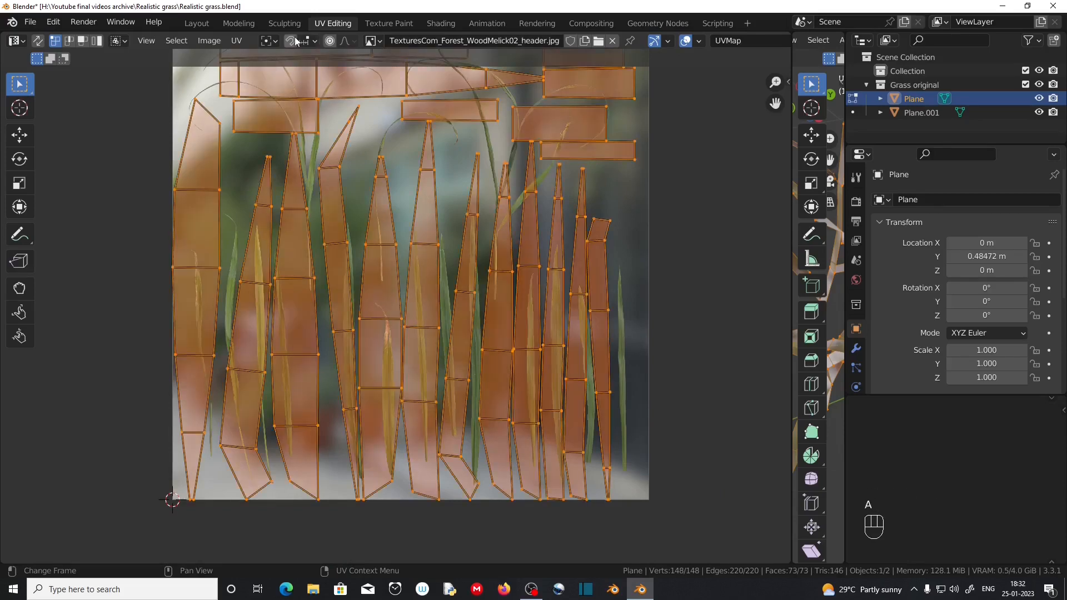
{"action": "left_click", "coordinate": [270, 41]}
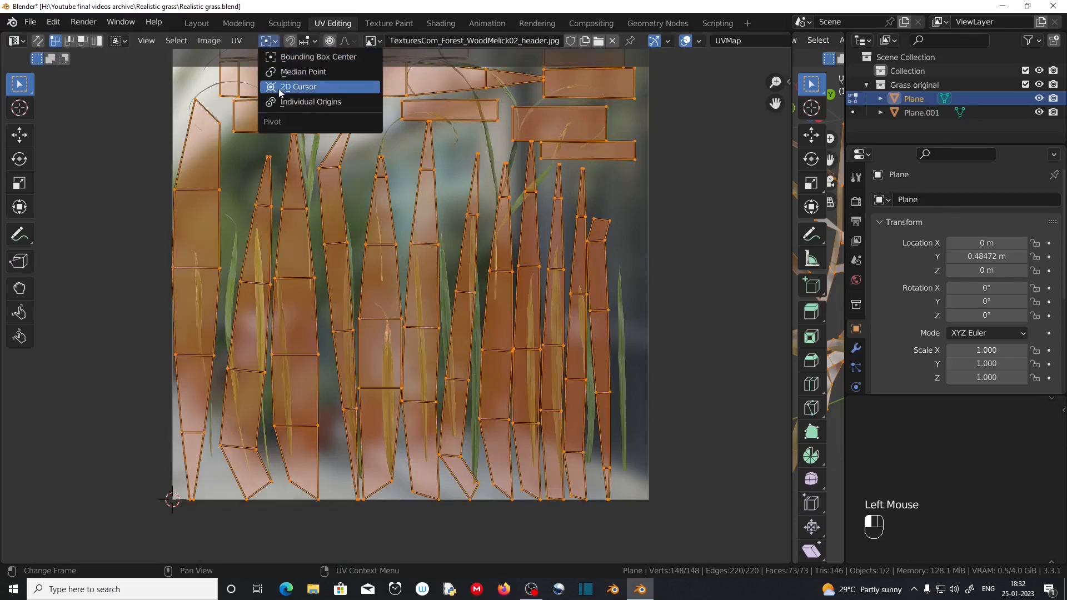
{"action": "left_click", "coordinate": [284, 103]}
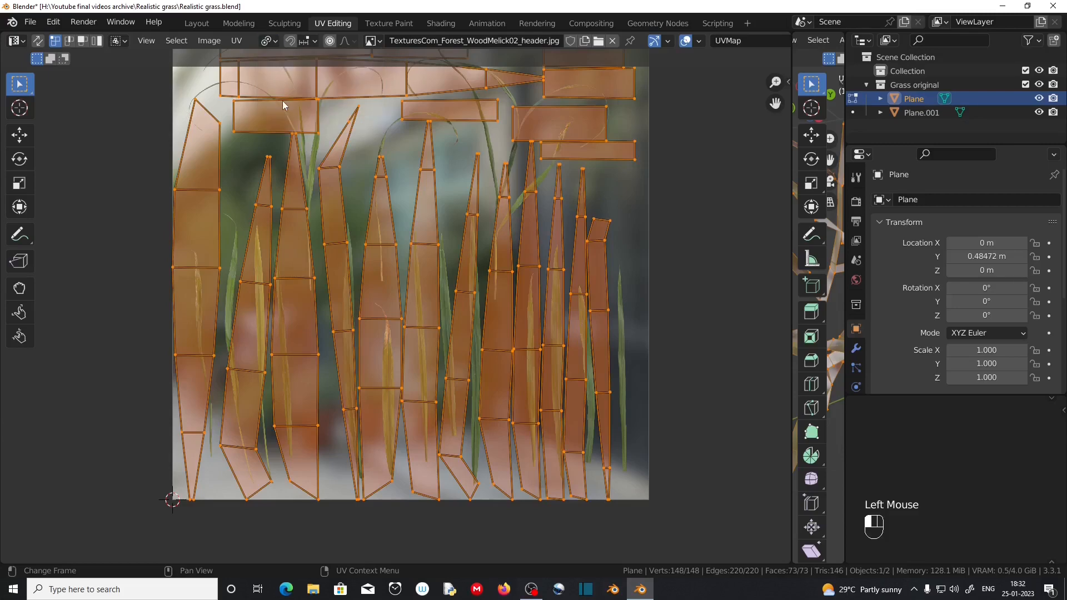
{"action": "left_click", "coordinate": [101, 42]}
{"action": "key", "text": "s"}
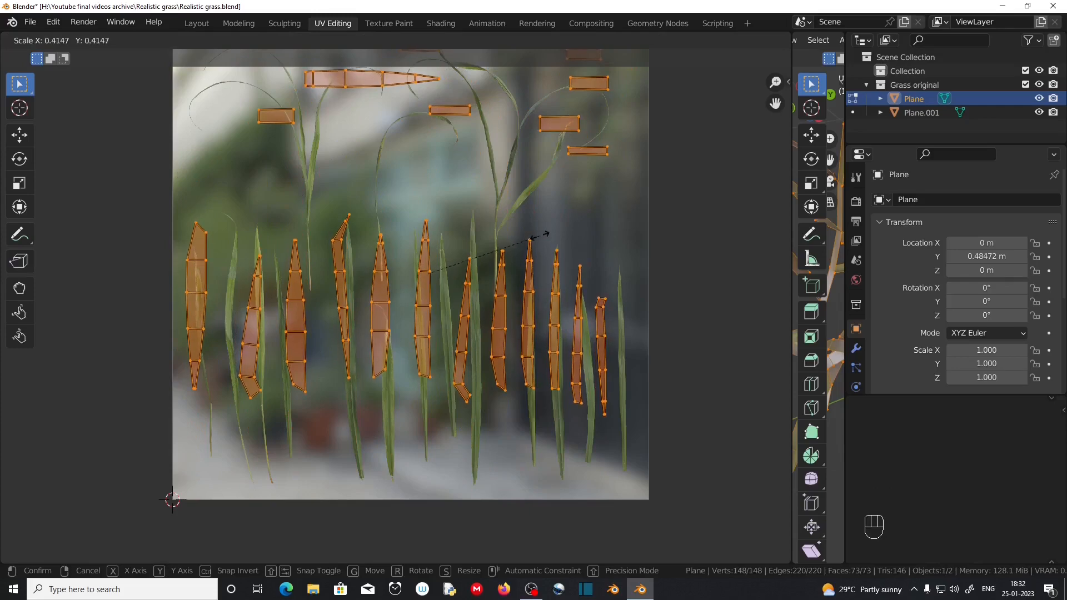
{"action": "left_click", "coordinate": [572, 284]}
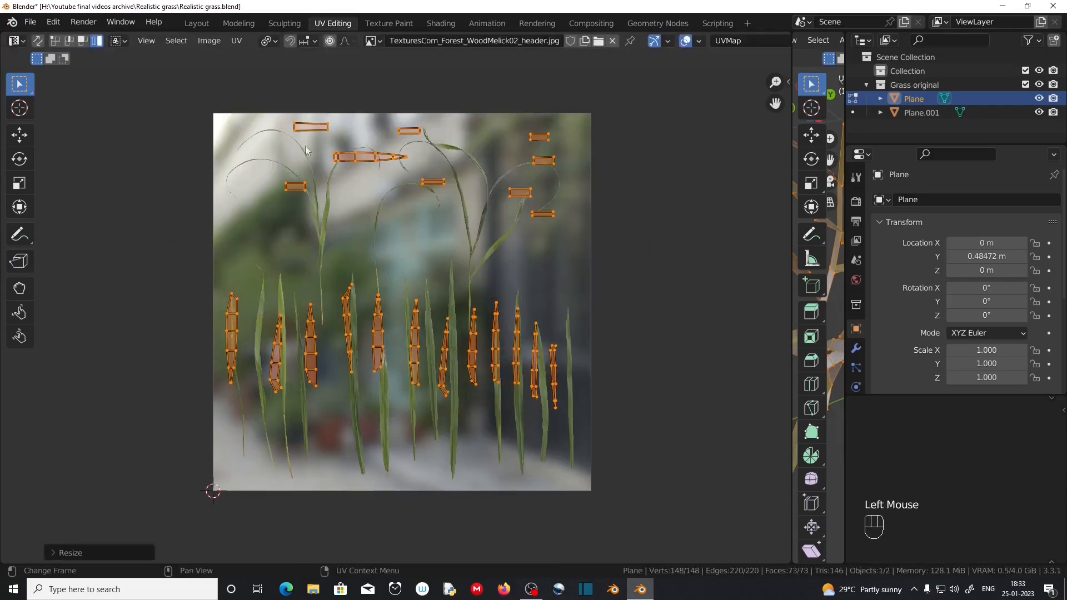
Rotate the horizontal UV islands in the upper part of the texture by 90 degrees
{"action": "left_click_drag", "start_coordinate": [262, 119], "coordinate": [572, 222]}
{"action": "key", "text": "r"}
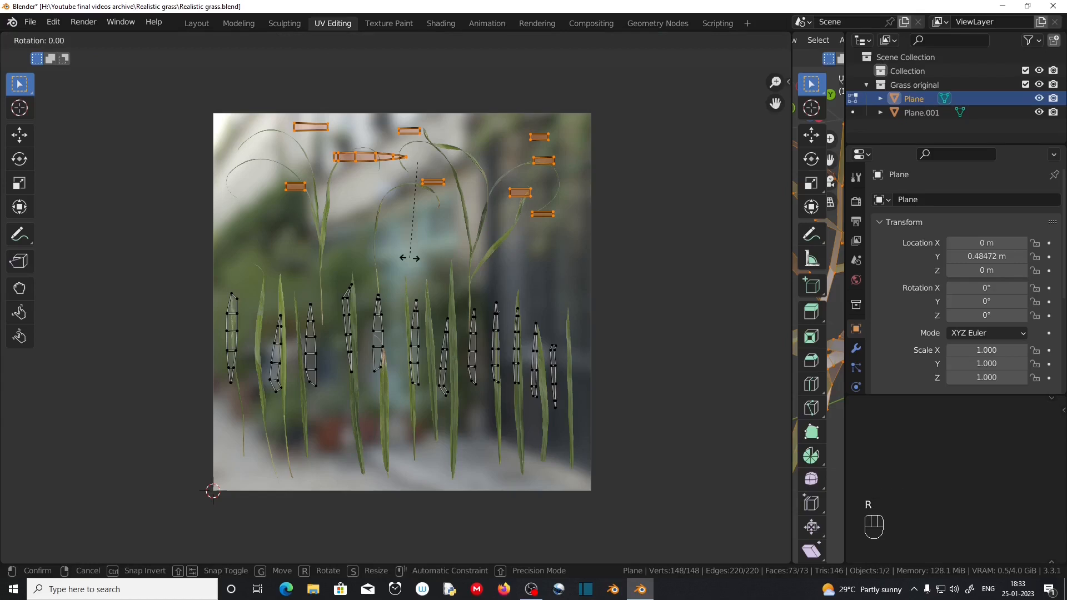
{"action": "key", "text": "KP_9"}
{"action": "key", "text": "KP_0"}
{"action": "key", "text": "KP_Enter"}
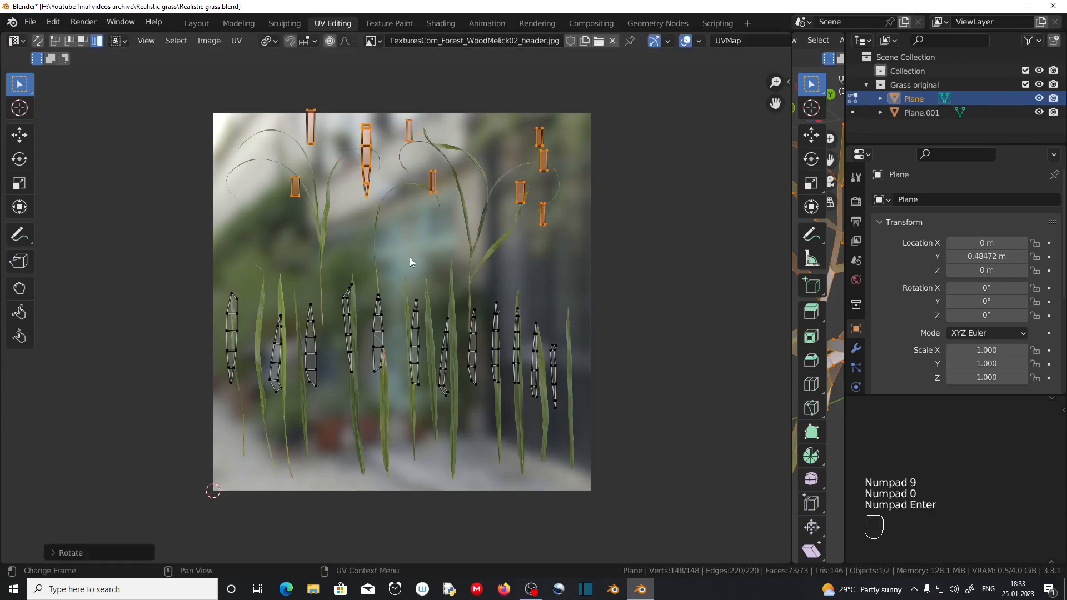
Resize all UV islands around their own origins to slender proportions resembling the grass blades in the image
{"action": "key", "text": "a"}
{"action": "key", "text": "s"}
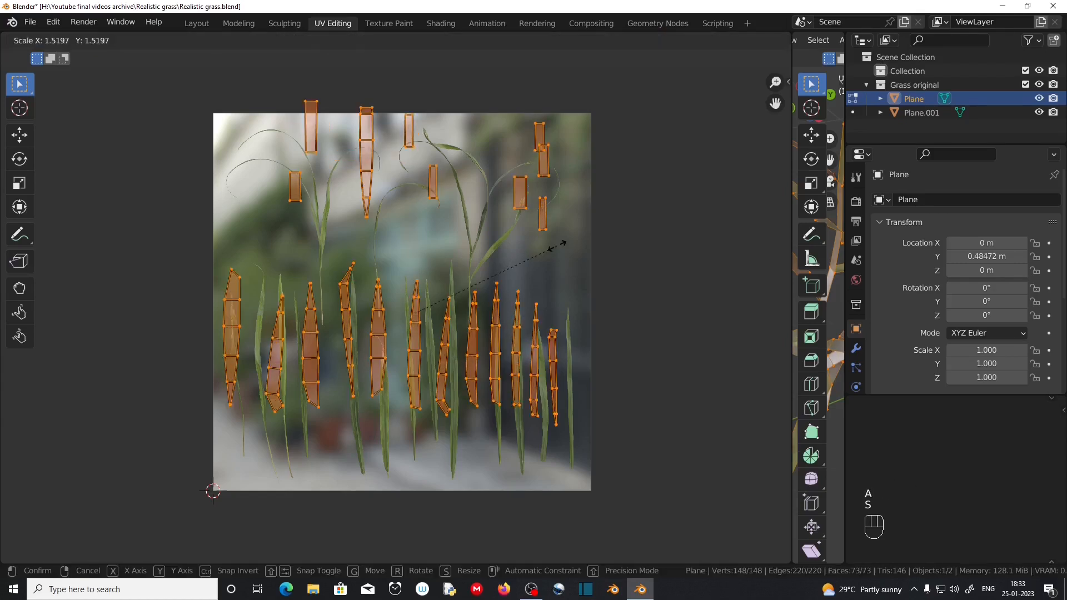
{"action": "left_click", "coordinate": [549, 285]}
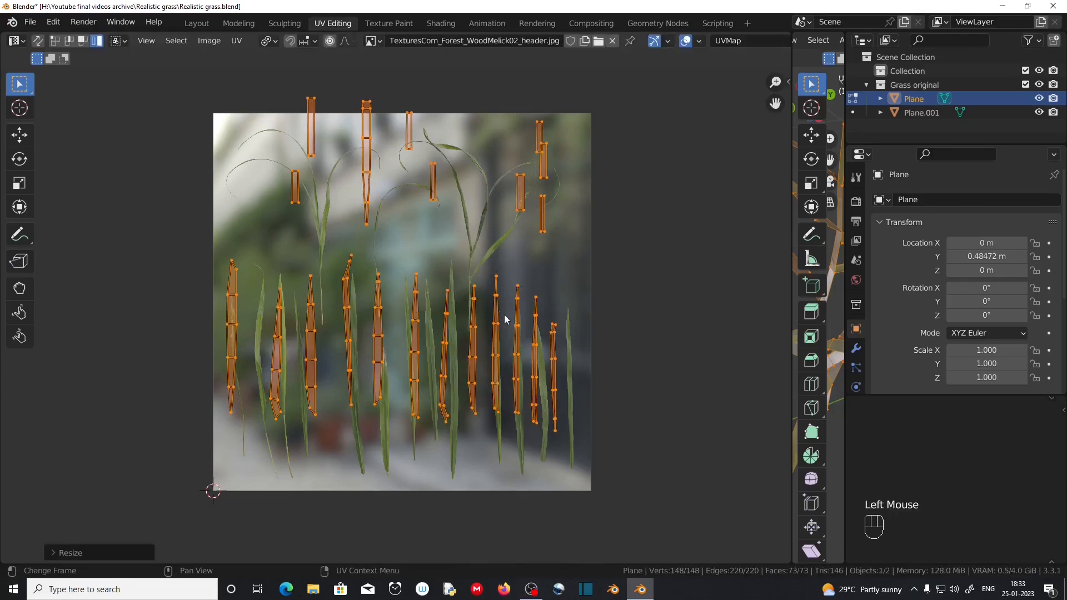
{"action": "scroll", "coordinate": [505, 319], "scroll_direction": "up", "scroll_amount": 2}
{"action": "middle_click_drag", "start_coordinate": [503, 317], "coordinate": [656, 225], "text": "shift"}
{"action": "scroll", "coordinate": [503, 304], "scroll_direction": "up", "scroll_amount": 2}
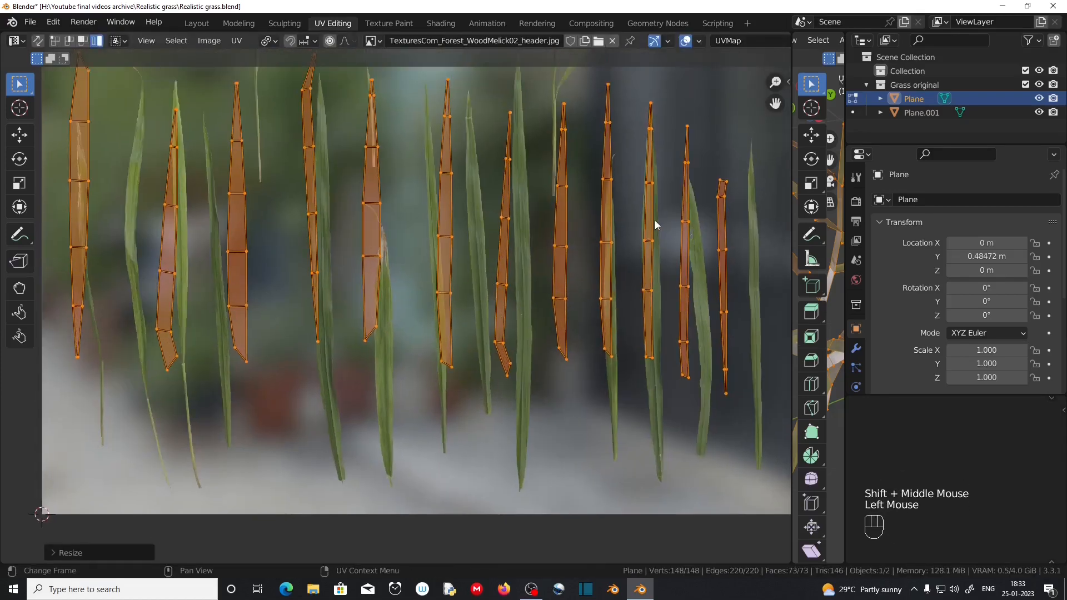
{"action": "key", "text": "s"}
Move the leaf island above the short brown-tipped blade down onto that blade
{"action": "double_click", "coordinate": [371, 200]}
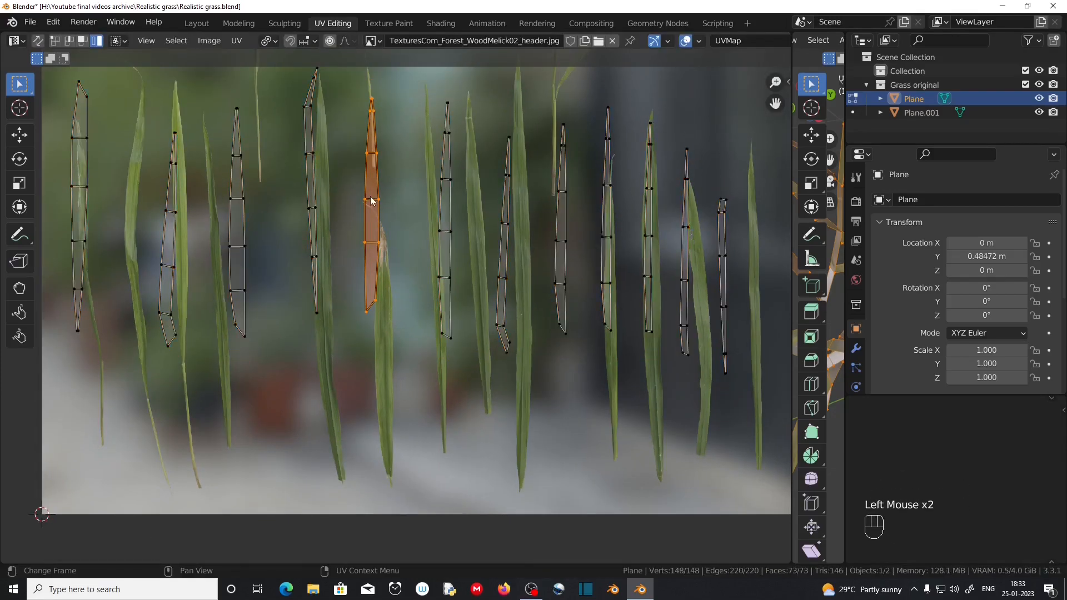
{"action": "key", "text": "g"}
{"action": "left_click", "coordinate": [383, 348]}
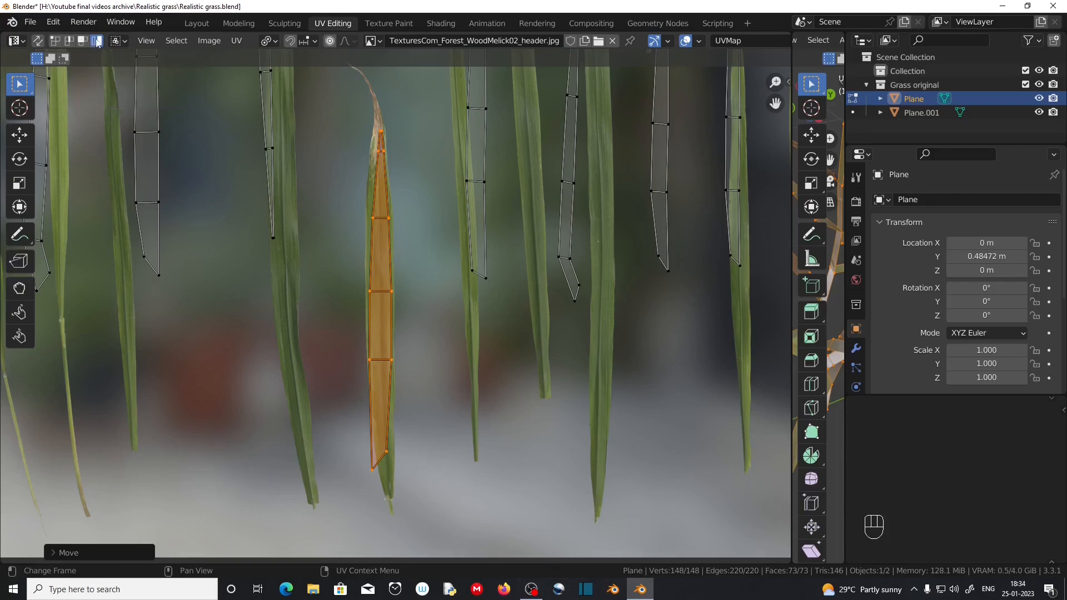
In vertex mode, shift the island's upper and middle vertex rows to follow the brown-tipped blade's outline
{"action": "left_click", "coordinate": [381, 275]}
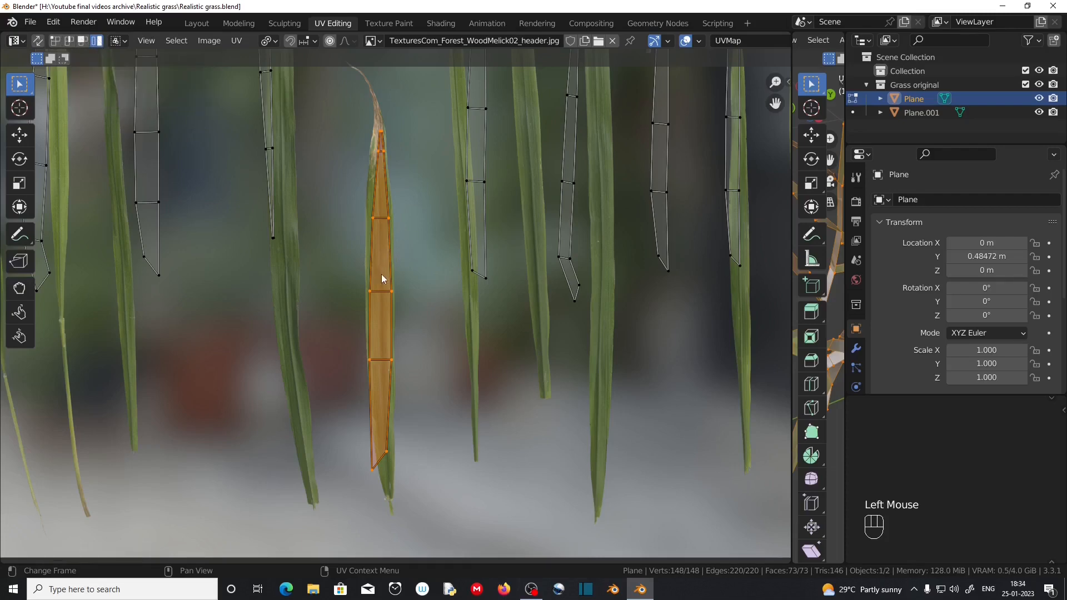
{"action": "key", "text": "1"}
{"action": "key", "text": "g"}
{"action": "left_click_drag", "start_coordinate": [362, 112], "coordinate": [399, 231]}
{"action": "left_click", "coordinate": [398, 227]}
{"action": "left_click_drag", "start_coordinate": [347, 276], "coordinate": [401, 311]}
{"action": "key", "text": "g"}
{"action": "left_click", "coordinate": [399, 312]}
{"action": "left_click_drag", "start_coordinate": [349, 346], "coordinate": [415, 377]}
{"action": "key", "text": "g"}
{"action": "left_click", "coordinate": [417, 379]}
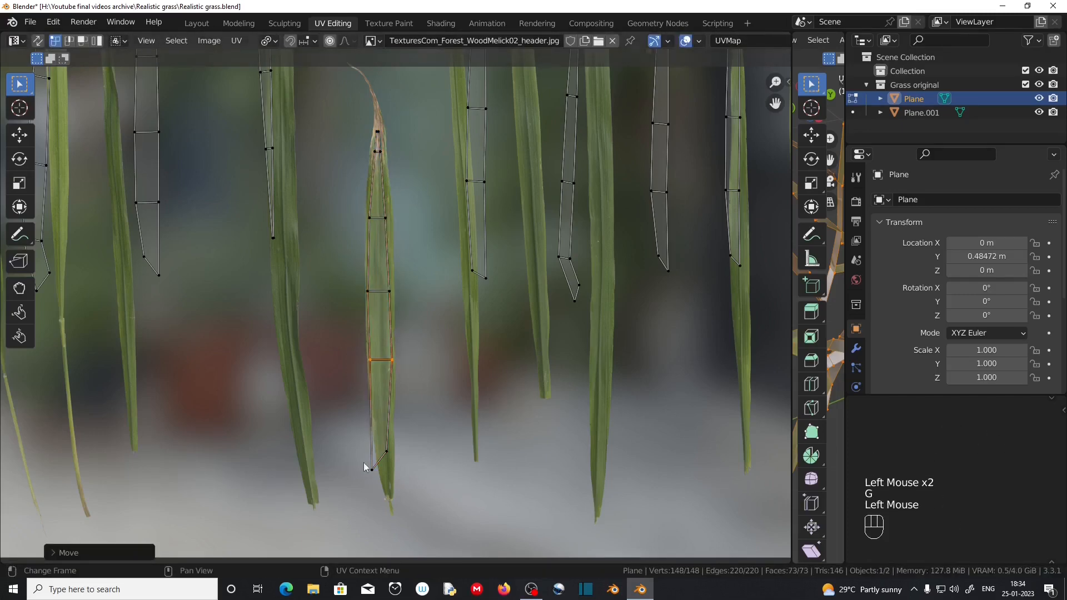
Move the island's lowest vertices onto the base of the brown-tipped blade and scale them to its width
{"action": "left_click_drag", "start_coordinate": [362, 446], "coordinate": [397, 476]}
{"action": "key", "text": "g"}
{"action": "left_click", "coordinate": [404, 476]}
{"action": "key", "text": "s"}
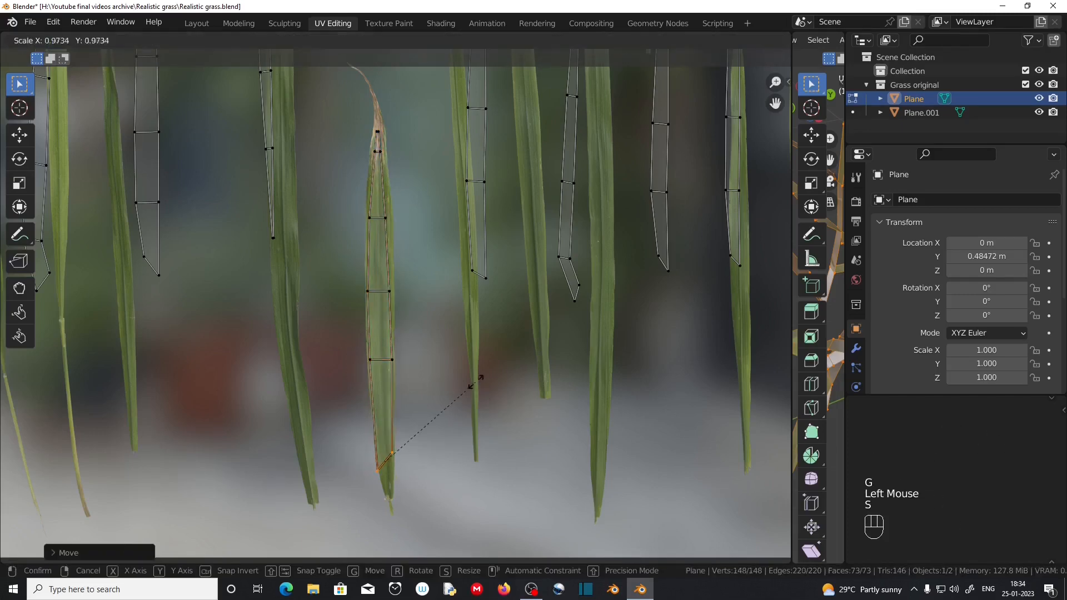
{"action": "left_click", "coordinate": [438, 406]}
Move the two nearest islands left of the brown-tipped blade onto the broad green blade beside it, following its slant
{"action": "key", "text": "l"}
{"action": "key", "text": "g"}
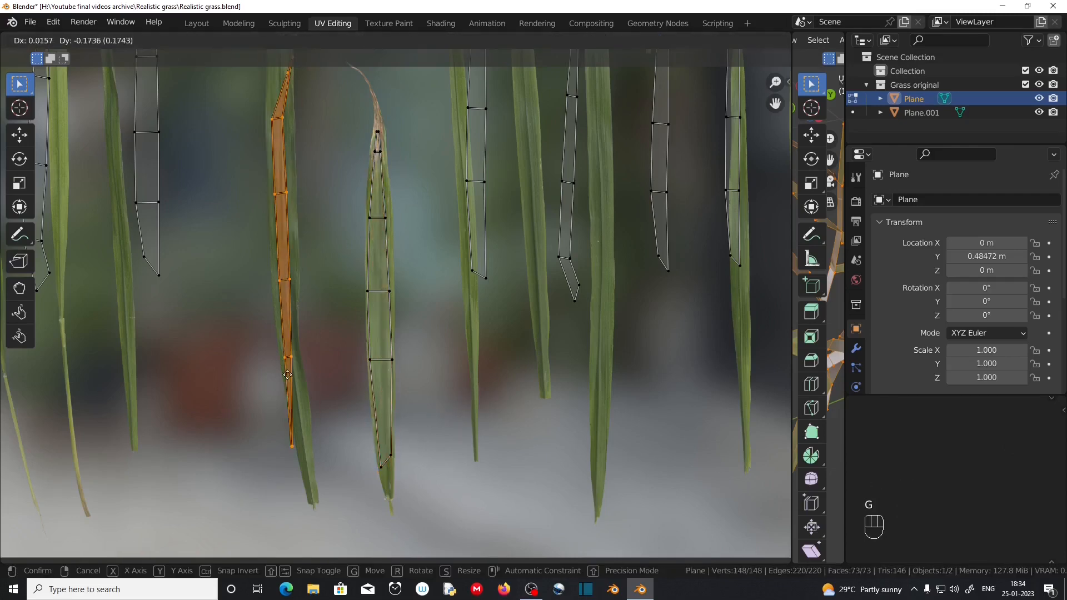
{"action": "left_click", "coordinate": [287, 375]}
{"action": "left_click", "coordinate": [306, 453]}
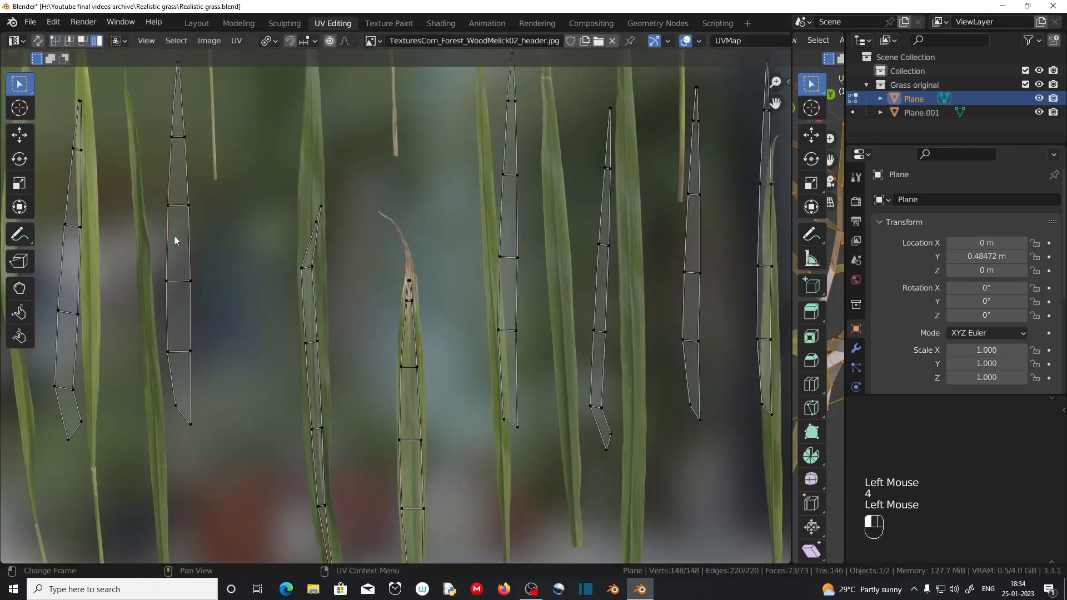
{"action": "key", "text": "l"}
{"action": "key", "text": "r"}
{"action": "left_click", "coordinate": [320, 428]}
Move the slanted island beside the slender light-green blade onto it and scale its vertices to the blade's width
{"action": "key", "text": "g"}
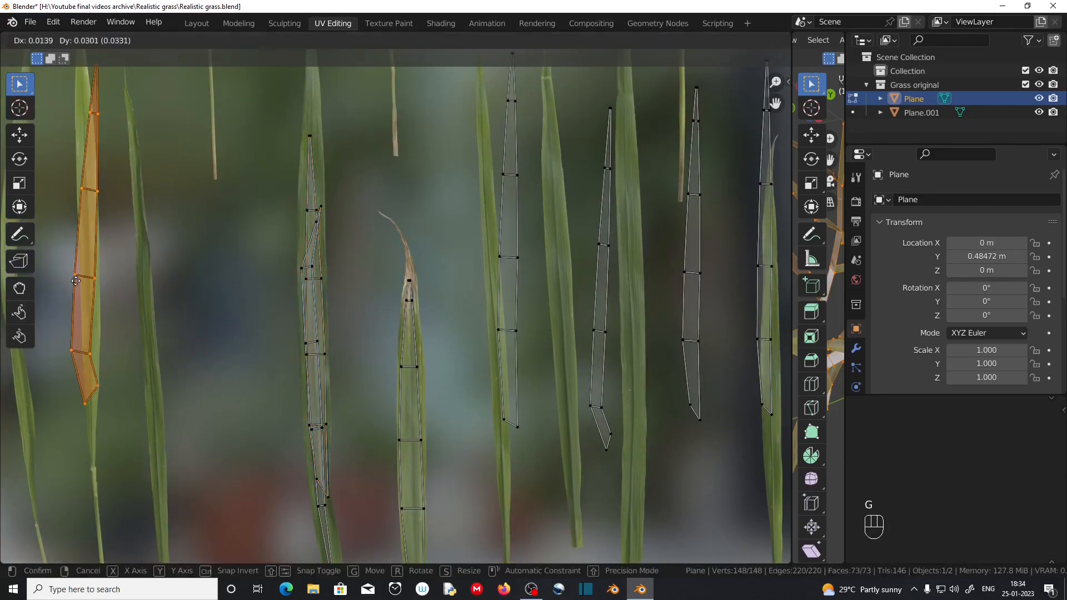
{"action": "key", "text": "s"}
{"action": "middle_click_drag", "start_coordinate": [132, 392], "coordinate": [329, 302], "text": "shift"}
{"action": "scroll", "coordinate": [329, 302], "scroll_direction": "up", "scroll_amount": 1}
{"action": "left_click_drag", "start_coordinate": [268, 281], "coordinate": [329, 321]}
{"action": "key", "text": "s"}
{"action": "left_click", "coordinate": [340, 293]}
{"action": "left_click", "coordinate": [340, 296]}
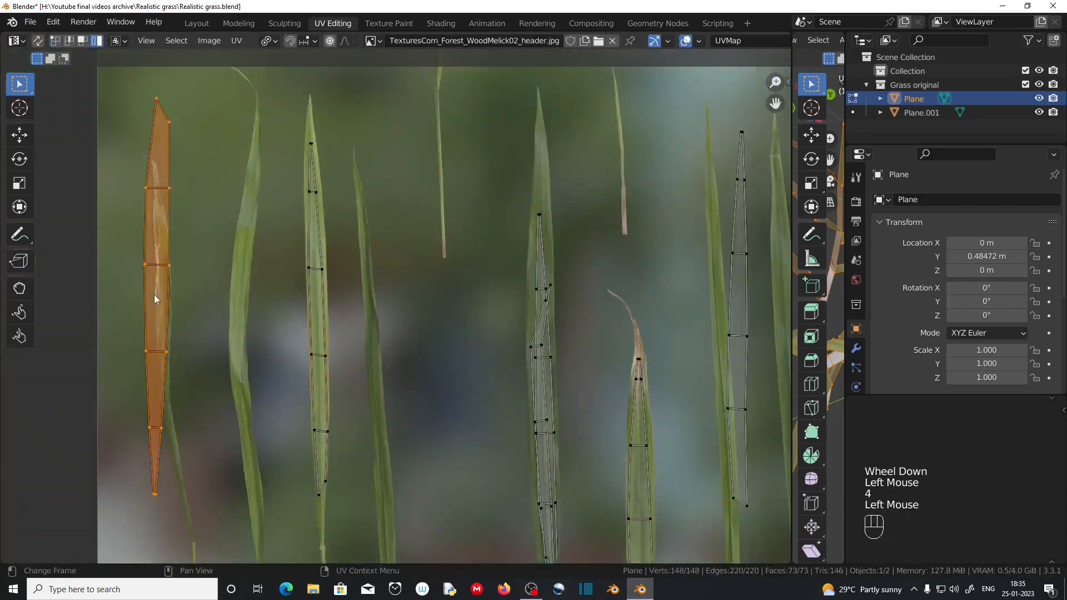
Move the leftmost leaf island onto the broad green blade left of the brown-tipped one and resize it to fit
{"action": "key", "text": "g"}
{"action": "left_click", "coordinate": [542, 356]}
{"action": "middle_click_drag", "start_coordinate": [615, 484], "coordinate": [599, 389], "text": "shift"}
{"action": "scroll", "coordinate": [599, 389], "scroll_direction": "down", "scroll_amount": 1}
{"action": "middle_click_drag", "start_coordinate": [697, 316], "coordinate": [425, 256], "text": "shift"}
{"action": "scroll", "coordinate": [425, 256], "scroll_direction": "up", "scroll_amount": 1}
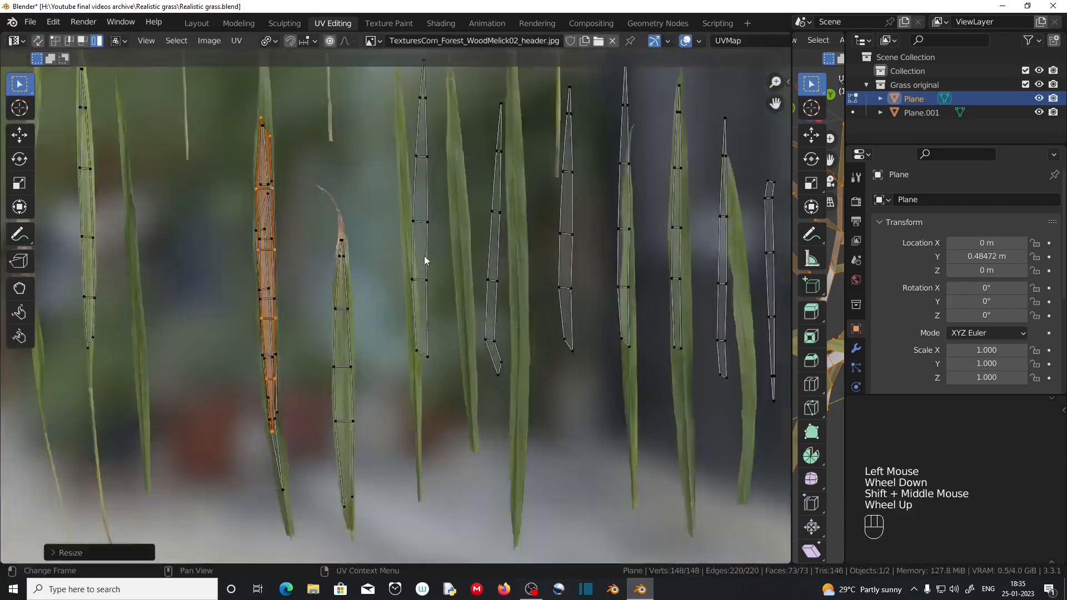
Move the island lying over the slender green blade onto the tall broad central blade and rotate it to match
{"action": "left_click", "coordinate": [425, 256]}
{"action": "key", "text": "g"}
{"action": "left_click", "coordinate": [552, 299]}
{"action": "key", "text": "r"}
{"action": "left_click", "coordinate": [556, 303]}
Move the bent island onto the slanted blade beside the tall broad one, rotate it to the slant and extend its lowest vertices
{"action": "key", "text": "4"}
{"action": "left_click", "coordinate": [520, 288]}
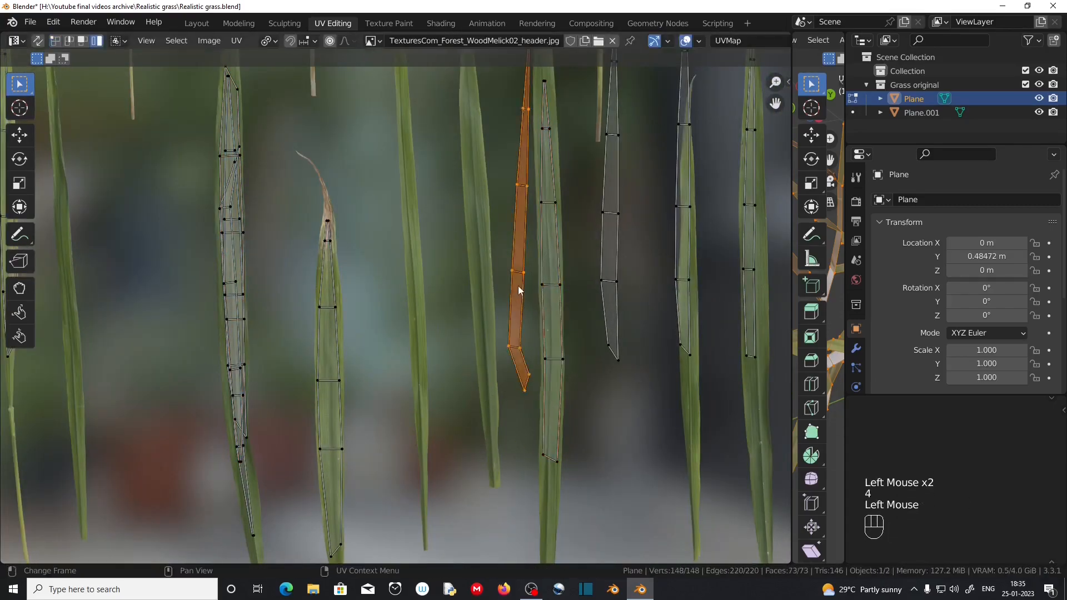
{"action": "key", "text": "g"}
{"action": "left_click", "coordinate": [477, 296]}
{"action": "key", "text": "r"}
{"action": "left_click", "coordinate": [460, 386]}
{"action": "key", "text": "1"}
{"action": "left_click_drag", "start_coordinate": [518, 409], "coordinate": [503, 380]}
{"action": "middle_click_drag", "start_coordinate": [613, 278], "coordinate": [500, 240]}
Move the next free island between the blades onto the broad blade to the right of the slender one
{"action": "left_click", "coordinate": [499, 234]}
{"action": "key", "text": "g"}
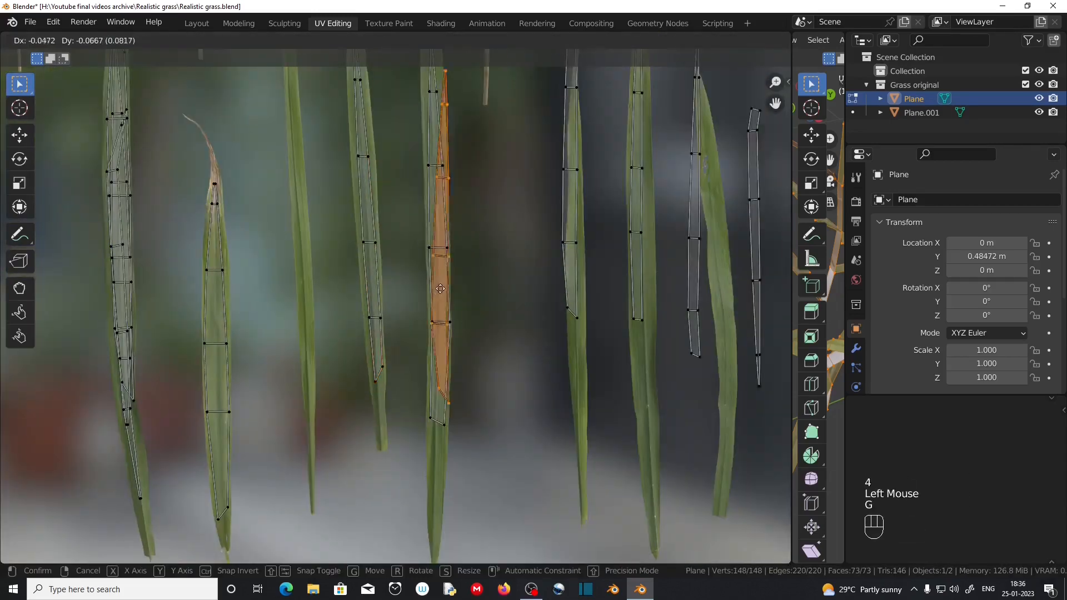
{"action": "left_click", "coordinate": [642, 306]}
Shift the island on the slender blade down, rotate it to the blade's angle and reposition its upper vertices to fit
{"action": "left_click", "coordinate": [572, 233]}
{"action": "key", "text": "g"}
{"action": "left_click", "coordinate": [576, 367]}
{"action": "key", "text": "r"}
{"action": "left_click", "coordinate": [567, 415]}
{"action": "key", "text": "1"}
{"action": "left_click_drag", "start_coordinate": [562, 83], "coordinate": [594, 217]}
{"action": "key", "text": "g"}
{"action": "left_click", "coordinate": [597, 355]}
Place the island beside the curved blade onto the neighbouring broad blade
{"action": "middle_click_drag", "start_coordinate": [694, 262], "coordinate": [515, 306]}
{"action": "key", "text": "4"}
{"action": "left_click", "coordinate": [457, 377]}
Move the rightmost island onto the curved blade and rotate it to follow the blade's slant
{"action": "left_click", "coordinate": [568, 328]}
{"action": "key", "text": "g"}
{"action": "left_click", "coordinate": [531, 360]}
{"action": "key", "text": "r"}
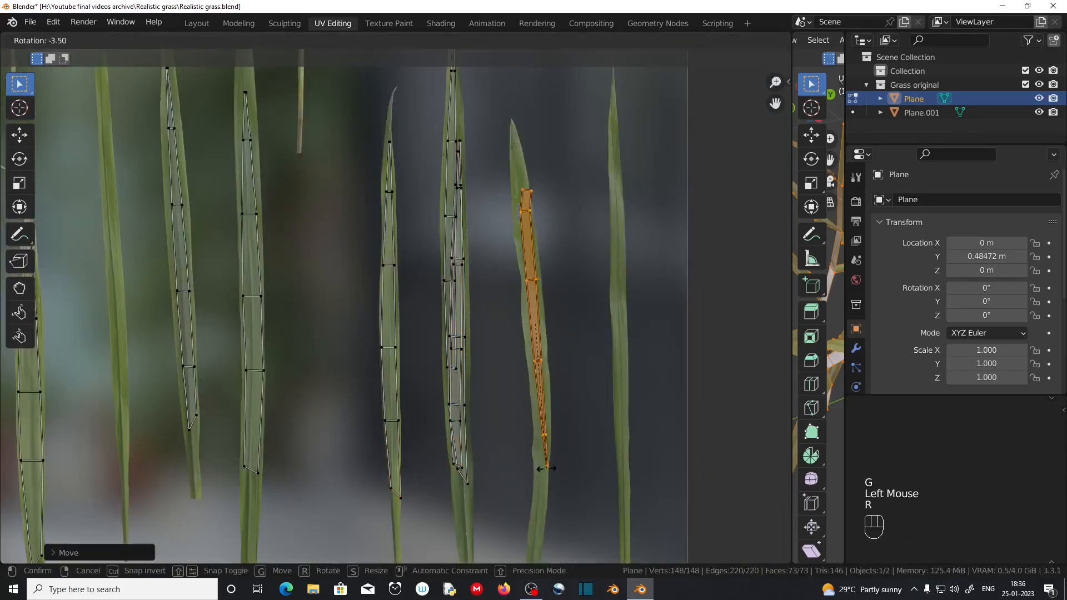
{"action": "left_click", "coordinate": [542, 384]}
Add the flat-topped leaf island to the tall broad central blade and adjust its rotation
{"action": "scroll", "coordinate": [542, 383], "scroll_direction": "down", "scroll_amount": 3}
{"action": "middle_click_drag", "start_coordinate": [542, 384], "coordinate": [618, 436], "text": "shift"}
{"action": "left_click", "coordinate": [510, 418]}
{"action": "scroll", "coordinate": [510, 418], "scroll_direction": "up", "scroll_amount": 3}
{"action": "middle_click_drag", "start_coordinate": [509, 419], "coordinate": [541, 364], "text": "shift"}
{"action": "key", "text": "r"}
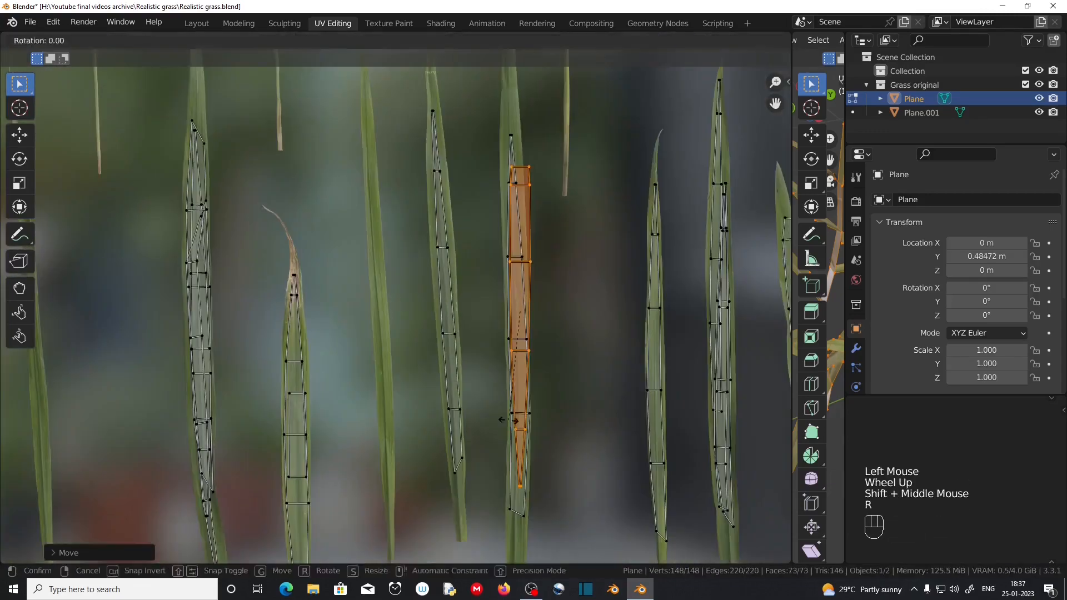
{"action": "left_click", "coordinate": [576, 370]}
Bring the remaining small rectangular islands down over the texture and place one on the light-green blade
{"action": "scroll", "coordinate": [577, 370], "scroll_direction": "down", "scroll_amount": 4}
{"action": "left_click_drag", "start_coordinate": [230, 76], "coordinate": [577, 269]}
{"action": "key", "text": "g"}
{"action": "left_click", "coordinate": [473, 283]}
{"action": "scroll", "coordinate": [363, 423], "scroll_direction": "up", "scroll_amount": 3}
{"action": "left_click", "coordinate": [333, 153]}
{"action": "key", "text": "g"}
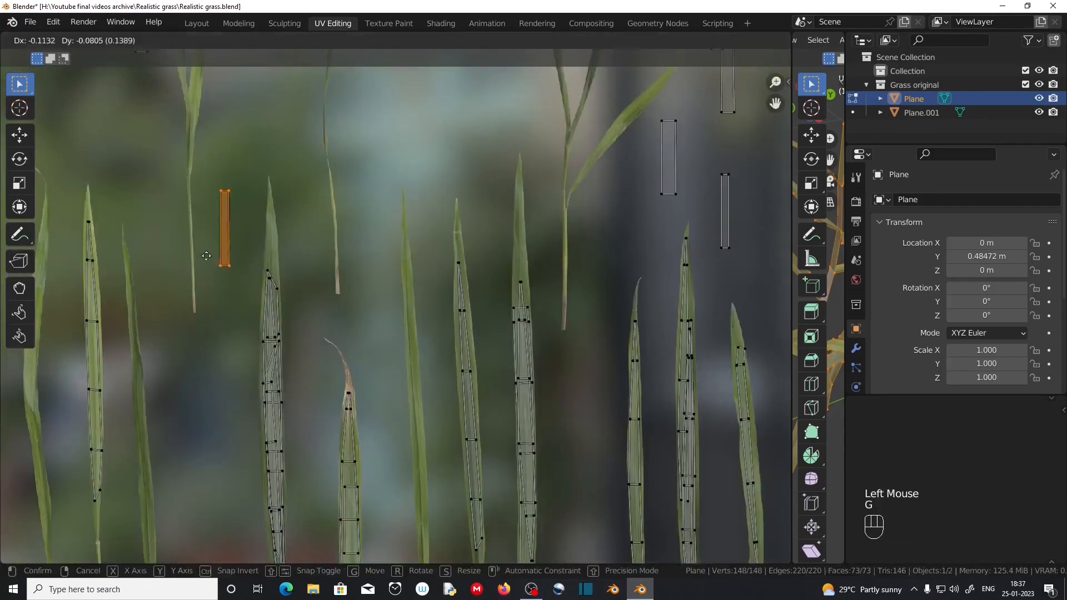
{"action": "left_click", "coordinate": [92, 340]}
Place two more small rectangular islands, one on the tall broad central blade and one on the light-green blade
{"action": "left_click", "coordinate": [669, 158]}
{"action": "key", "text": "g"}
{"action": "left_click", "coordinate": [523, 348]}
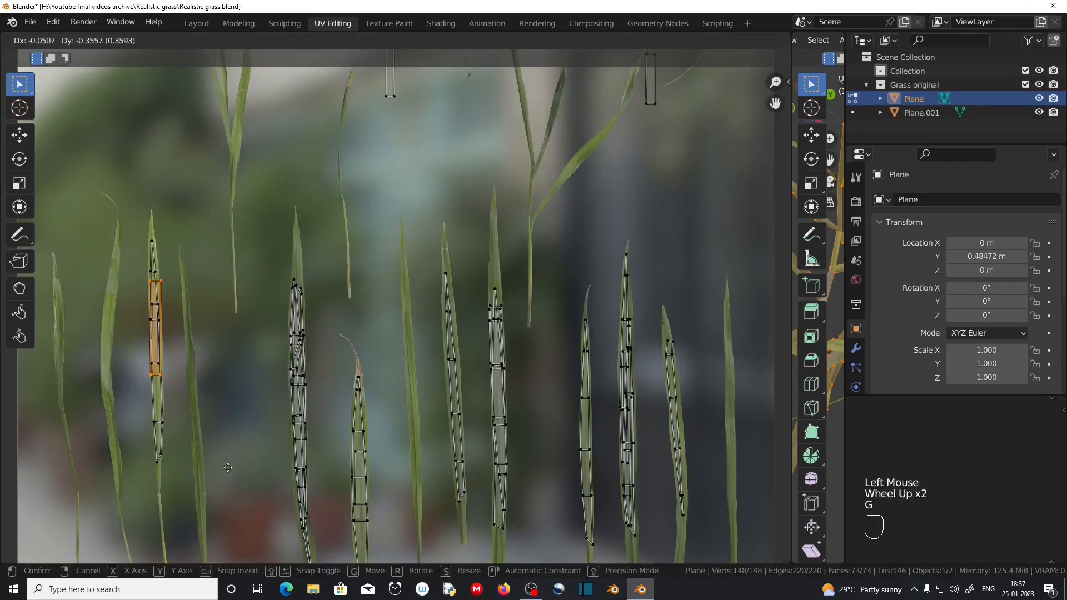
{"action": "left_click", "coordinate": [228, 468]}
Place the last two small rectangular islands on the brown-tipped blade and the broad blade right of the slender one
{"action": "scroll", "coordinate": [396, 323], "scroll_direction": "down", "scroll_amount": 2}
{"action": "left_click", "coordinate": [393, 167]}
{"action": "key", "text": "g"}
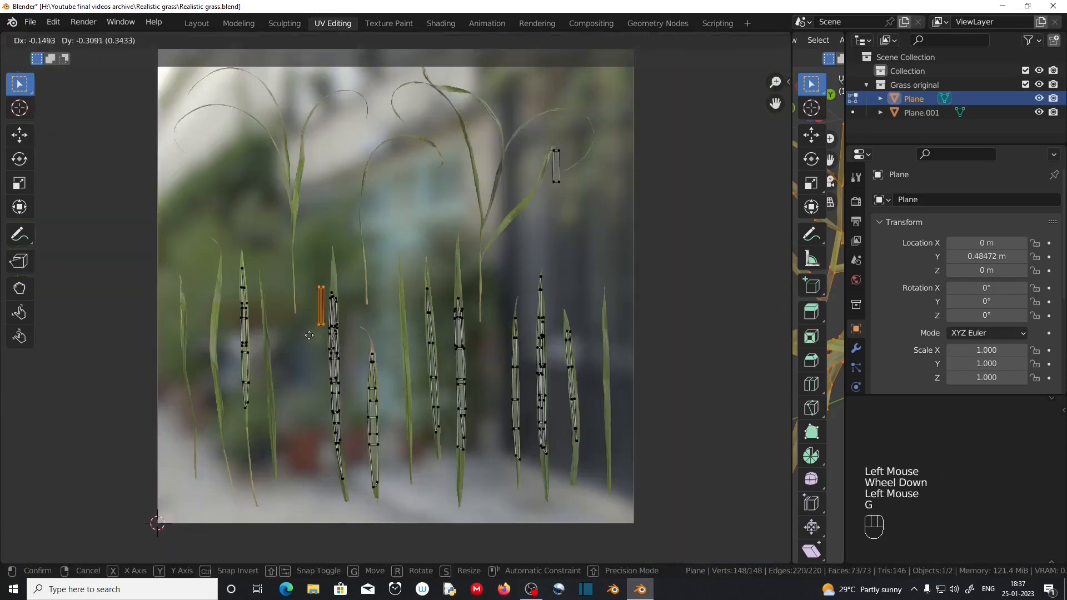
{"action": "left_click", "coordinate": [375, 427]}
{"action": "left_click", "coordinate": [556, 169]}
{"action": "key", "text": "g"}
{"action": "left_click", "coordinate": [542, 390]}
Leave edit mode and examine the first plant's textured leaves and stem from several angles in an enlarged 3D view
{"action": "middle_click_drag", "start_coordinate": [575, 345], "coordinate": [575, 318], "text": "shift"}
{"action": "left_click_drag", "start_coordinate": [790, 343], "coordinate": [263, 342]}
{"action": "left_click", "coordinate": [541, 270]}
{"action": "key", "text": "Tab"}
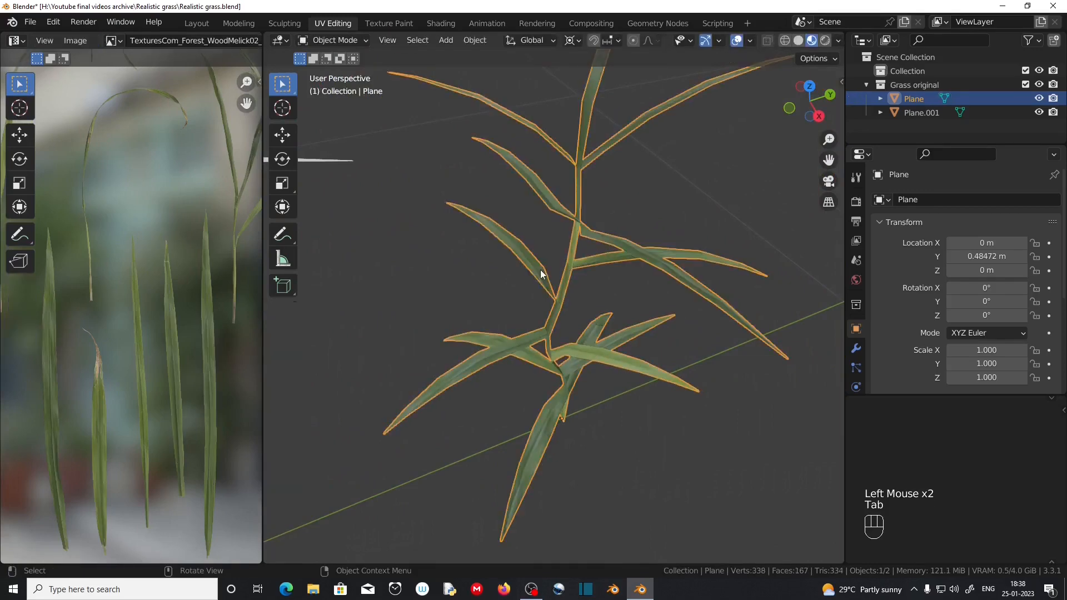
{"action": "middle_click_drag", "start_coordinate": [541, 270], "coordinate": [726, 294]}
{"action": "middle_click_drag", "start_coordinate": [653, 302], "coordinate": [391, 360]}
{"action": "scroll", "coordinate": [334, 367], "scroll_direction": "down", "scroll_amount": 2}
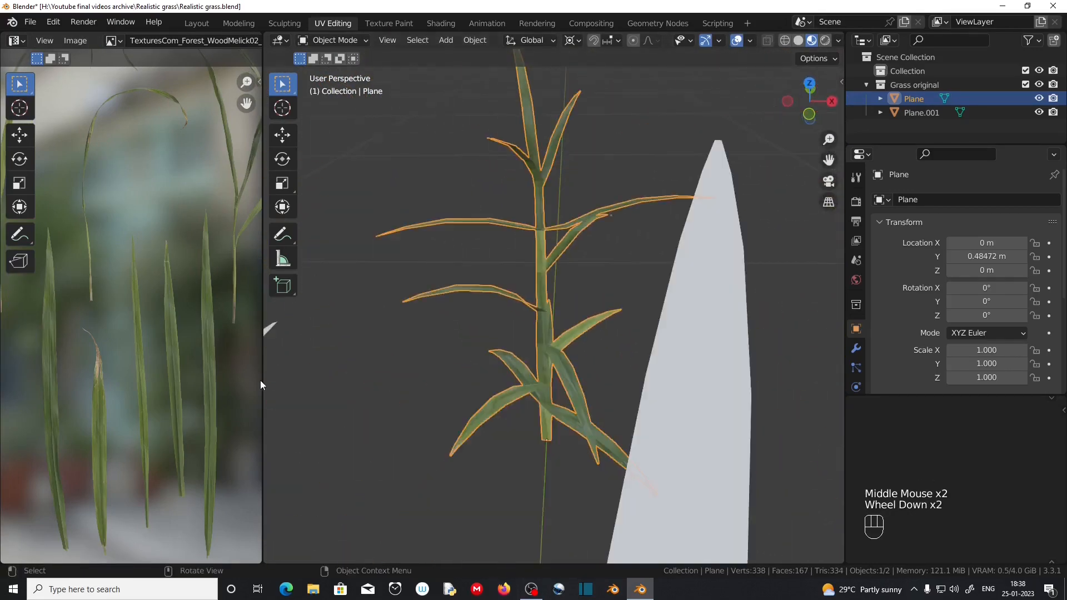
{"action": "scroll", "coordinate": [596, 376], "scroll_direction": "down", "scroll_amount": 2}
{"action": "middle_click_drag", "start_coordinate": [596, 376], "coordinate": [702, 350]}
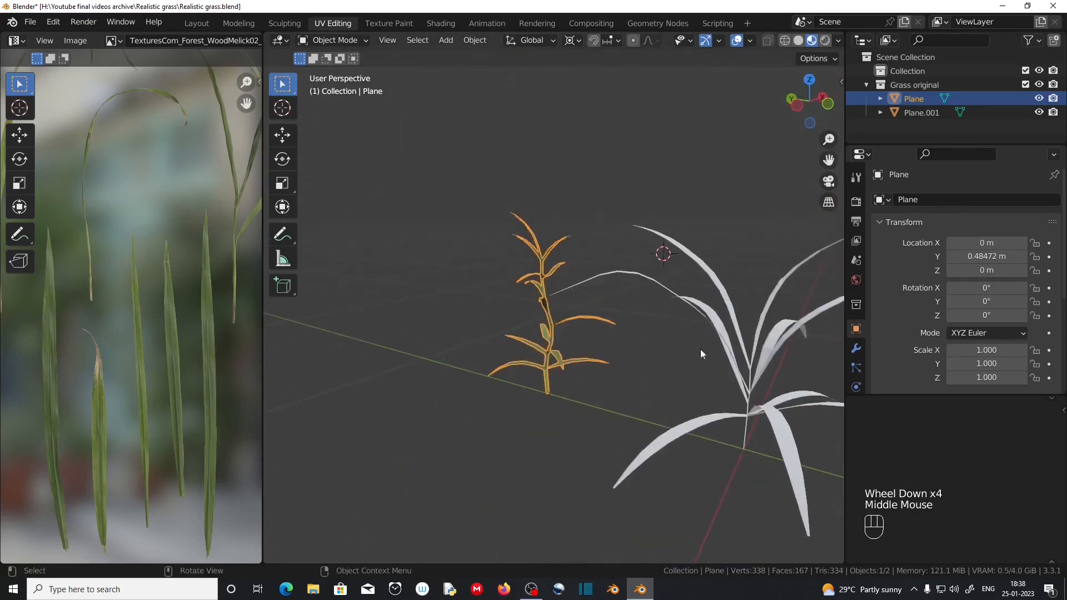
Assign the existing Grass material to the second plant, Plane.001
{"action": "left_click", "coordinate": [739, 358]}
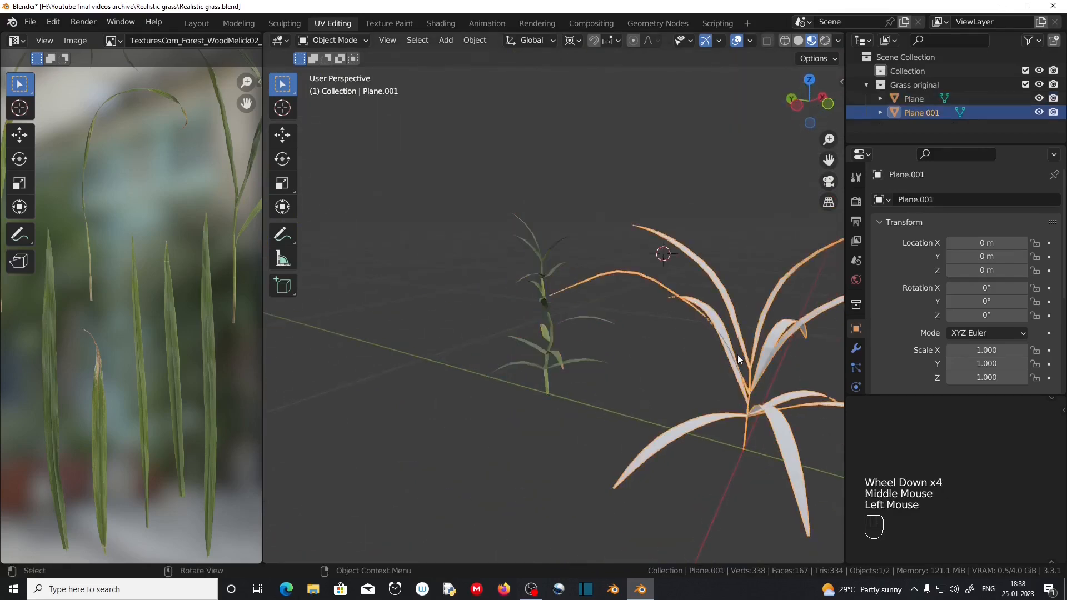
{"action": "left_click", "coordinate": [442, 23]}
{"action": "left_click", "coordinate": [484, 345]}
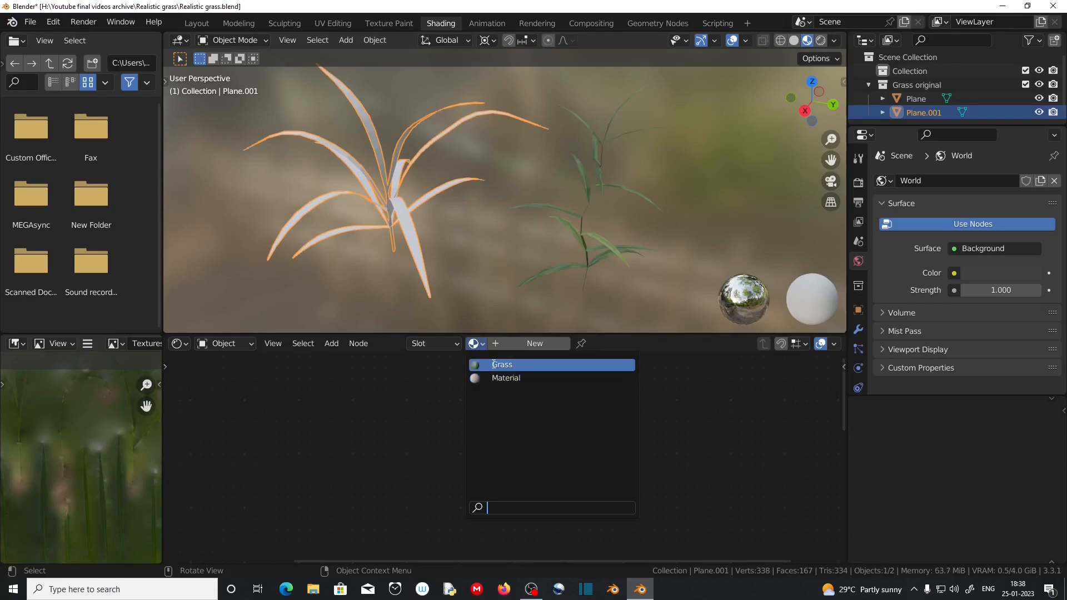
{"action": "left_click", "coordinate": [493, 363]}
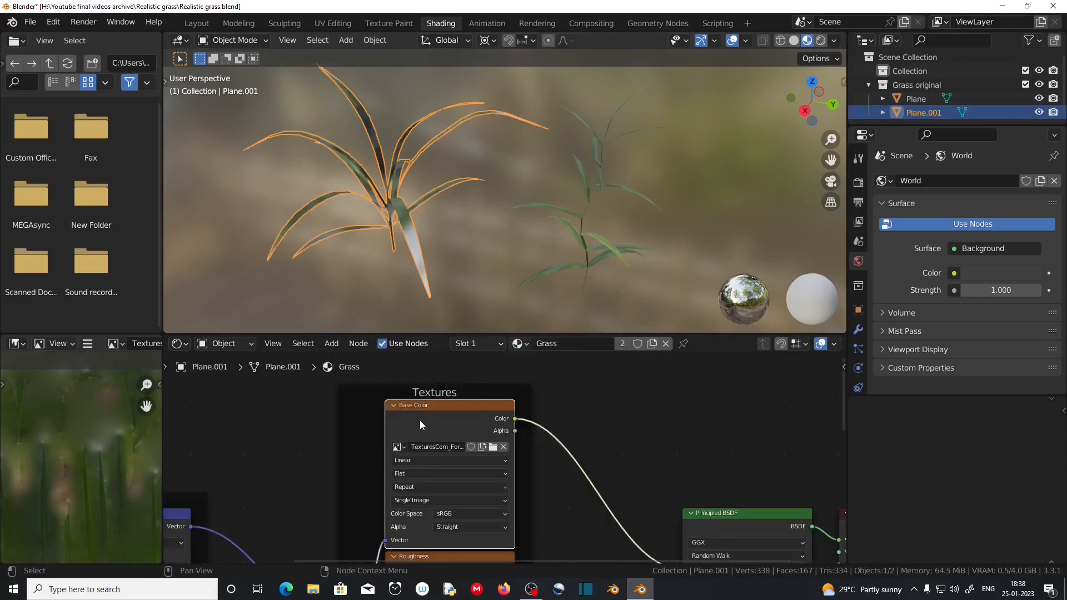
Show the second plant's UV layout in an enlarged UV editor and scale all islands down to roughly a third
{"action": "left_click", "coordinate": [323, 22]}
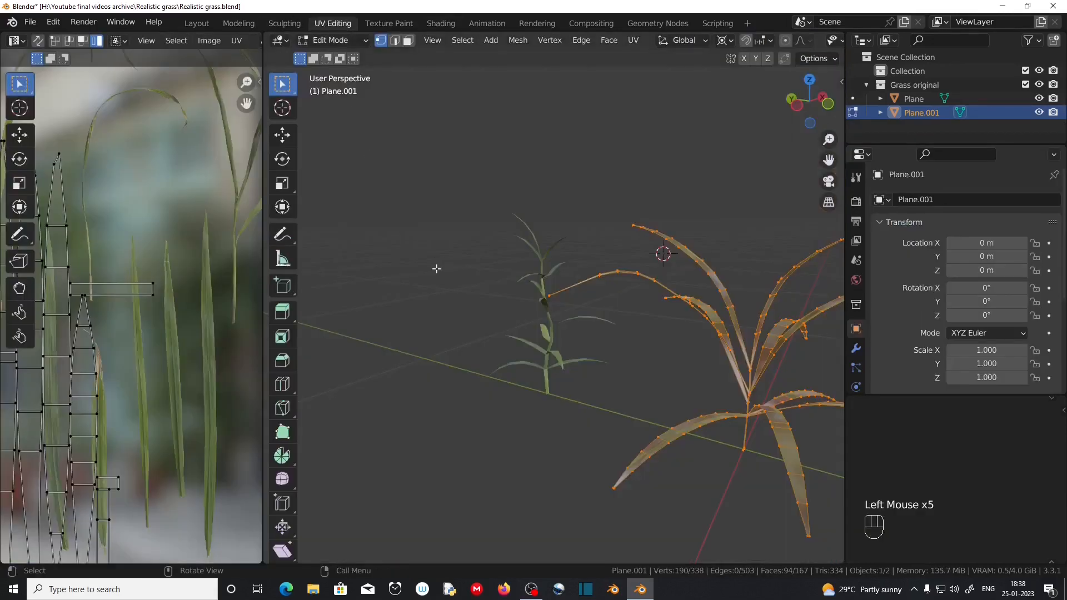
{"action": "key", "text": "KP_Decimal"}
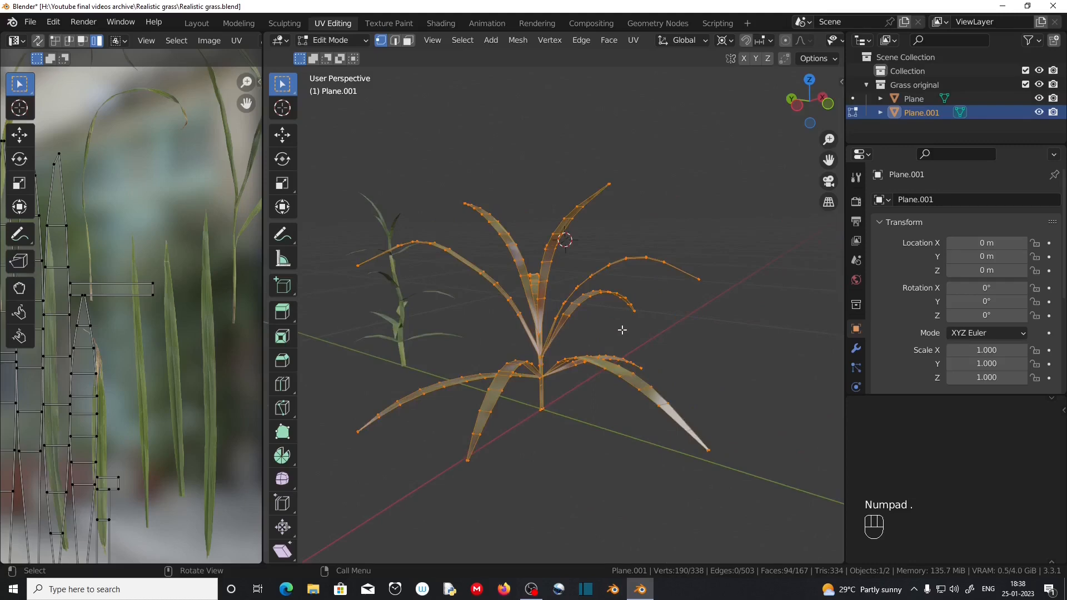
{"action": "left_click_drag", "start_coordinate": [262, 345], "coordinate": [756, 362]}
{"action": "scroll", "coordinate": [349, 354], "scroll_direction": "down", "scroll_amount": 2}
{"action": "middle_click_drag", "start_coordinate": [349, 354], "coordinate": [382, 326], "text": "shift"}
{"action": "scroll", "coordinate": [383, 327], "scroll_direction": "up", "scroll_amount": 2}
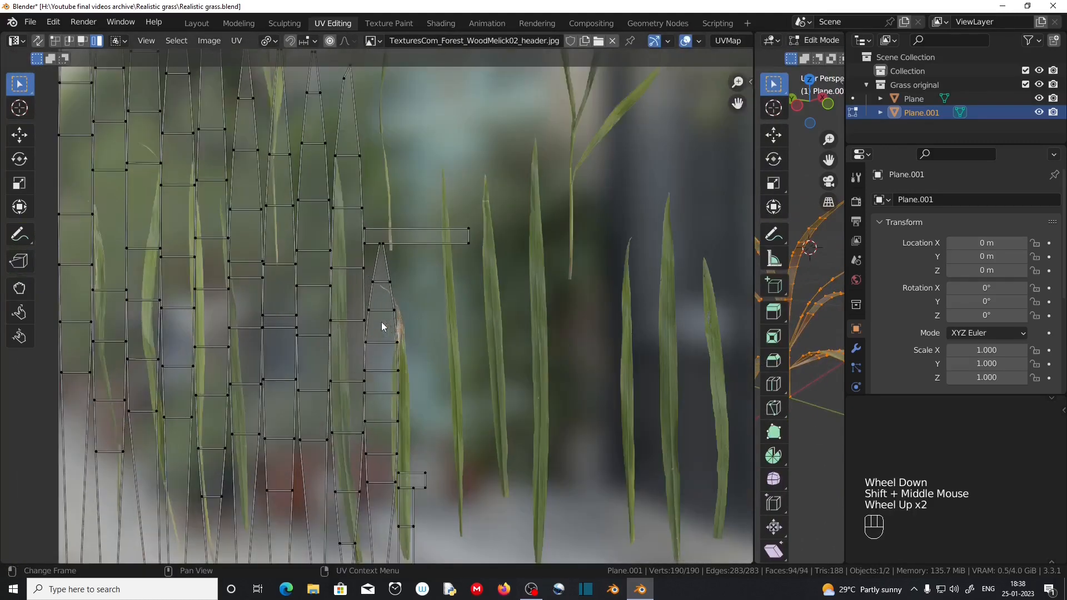
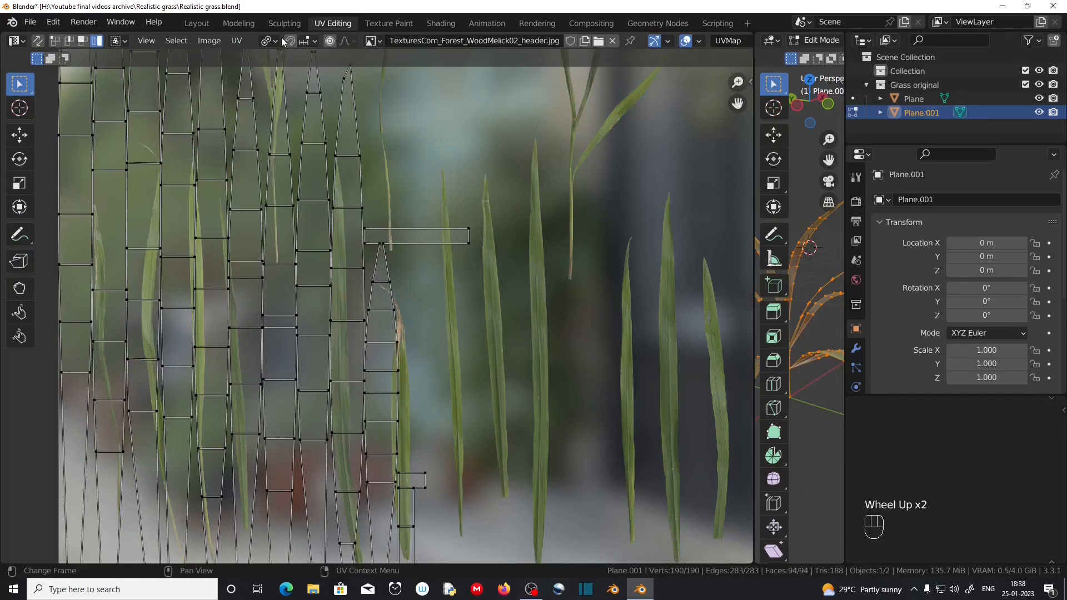
{"action": "key", "text": "a"}
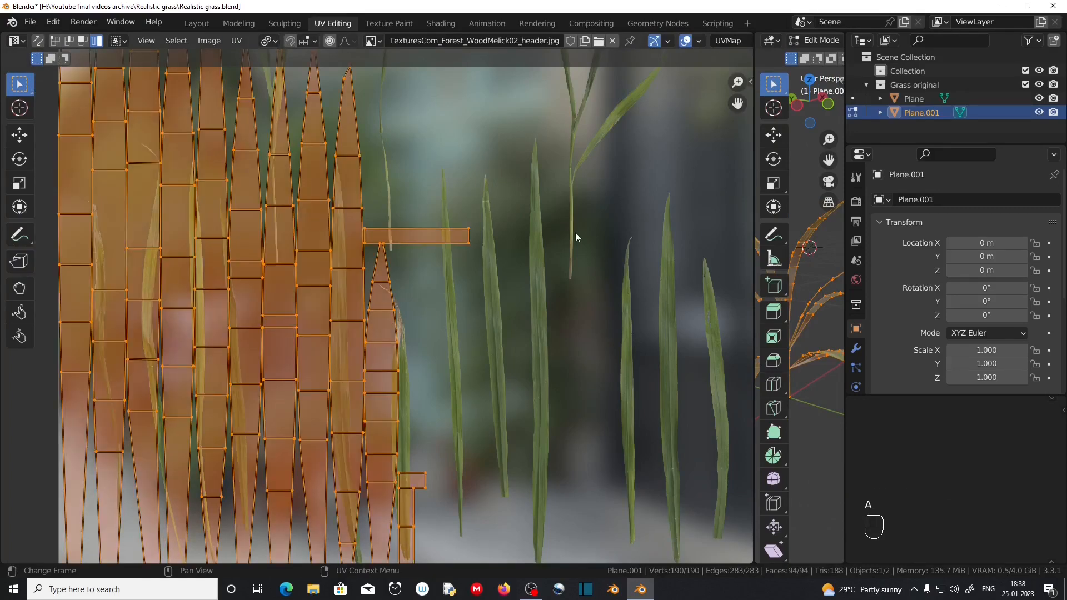
{"action": "key", "text": "s"}
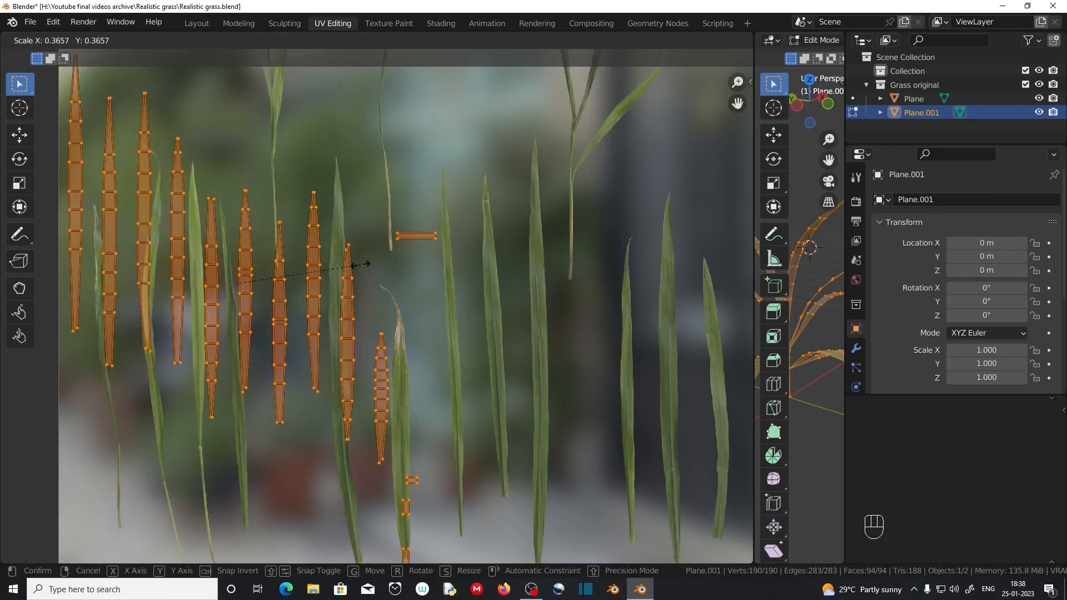
{"action": "left_click", "coordinate": [507, 282]}
Move the short tapered island beside the brown-tipped blade onto that blade
{"action": "middle_click_drag", "start_coordinate": [507, 283], "coordinate": [460, 207], "text": "shift"}
{"action": "scroll", "coordinate": [323, 222], "scroll_direction": "up", "scroll_amount": 2}
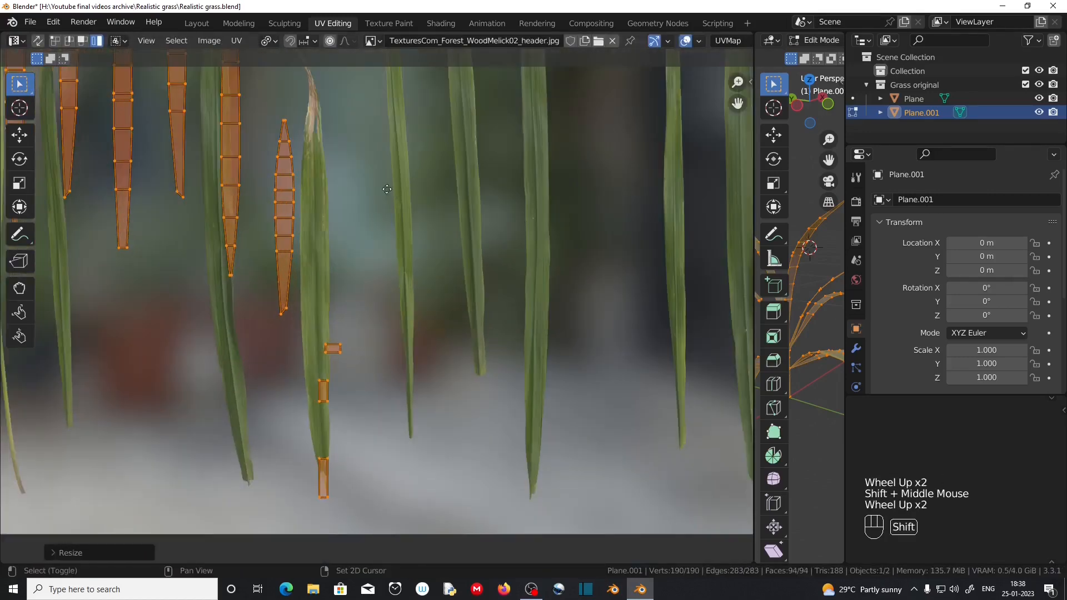
{"action": "middle_click_drag", "start_coordinate": [291, 222], "coordinate": [303, 245], "text": "shift"}
{"action": "left_click", "coordinate": [293, 249]}
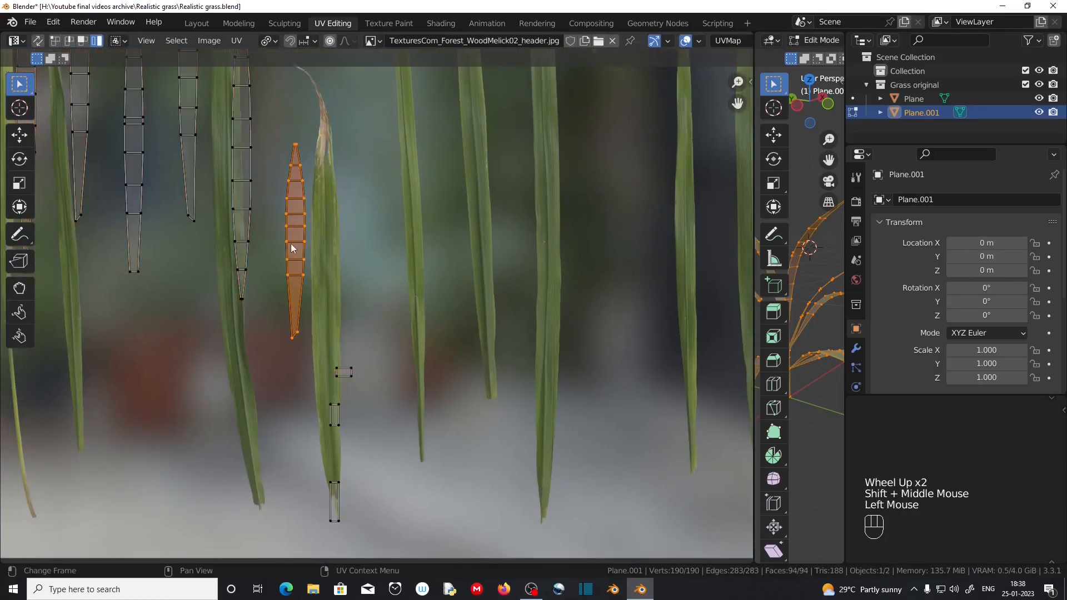
{"action": "key", "text": "g"}
{"action": "left_click", "coordinate": [319, 303]}
Move the adjacent longer island onto the brown-tipped blade as well and adjust its rotation
{"action": "left_click", "coordinate": [242, 183]}
{"action": "key", "text": "g"}
{"action": "left_click", "coordinate": [326, 333]}
{"action": "key", "text": "r"}
{"action": "left_click", "coordinate": [325, 333]}
Fit the next island to the tall broad central blade and move the following one onto the broad blade left of the brown-tipped one
{"action": "left_click", "coordinate": [189, 167]}
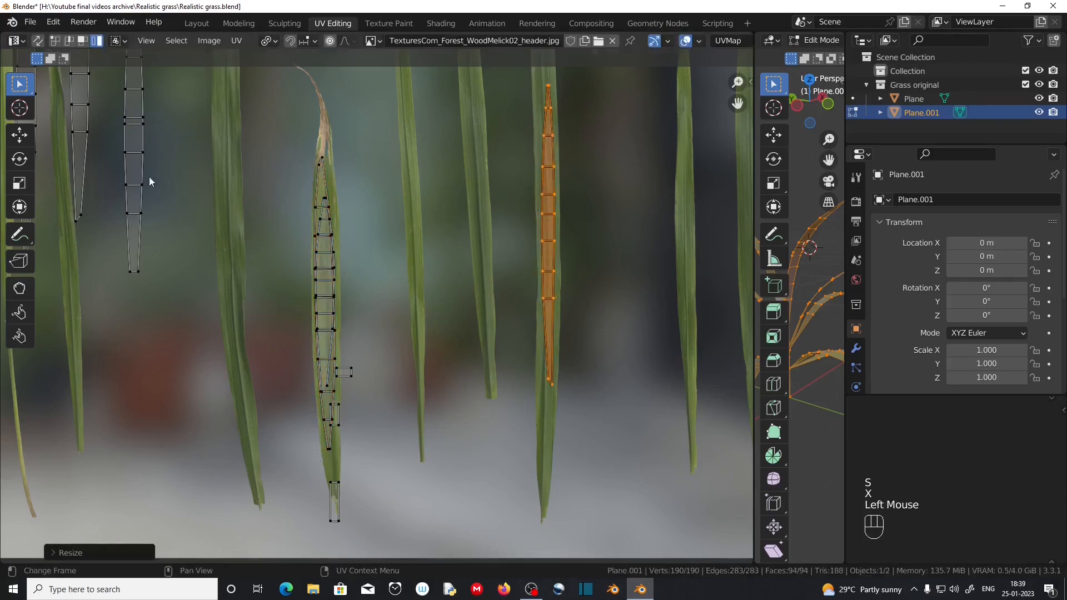
{"action": "left_click", "coordinate": [150, 178]}
{"action": "key", "text": "g"}
{"action": "left_click", "coordinate": [245, 253]}
Place an island on the slanted blade beside the tall broad one, following its angle, and narrow it along X
{"action": "scroll", "coordinate": [284, 239], "scroll_direction": "down", "scroll_amount": 2}
{"action": "key", "text": "g"}
{"action": "left_click", "coordinate": [282, 186]}
{"action": "scroll", "coordinate": [278, 192], "scroll_direction": "up", "scroll_amount": 3}
{"action": "middle_click_drag", "start_coordinate": [275, 198], "coordinate": [374, 442], "text": "shift"}
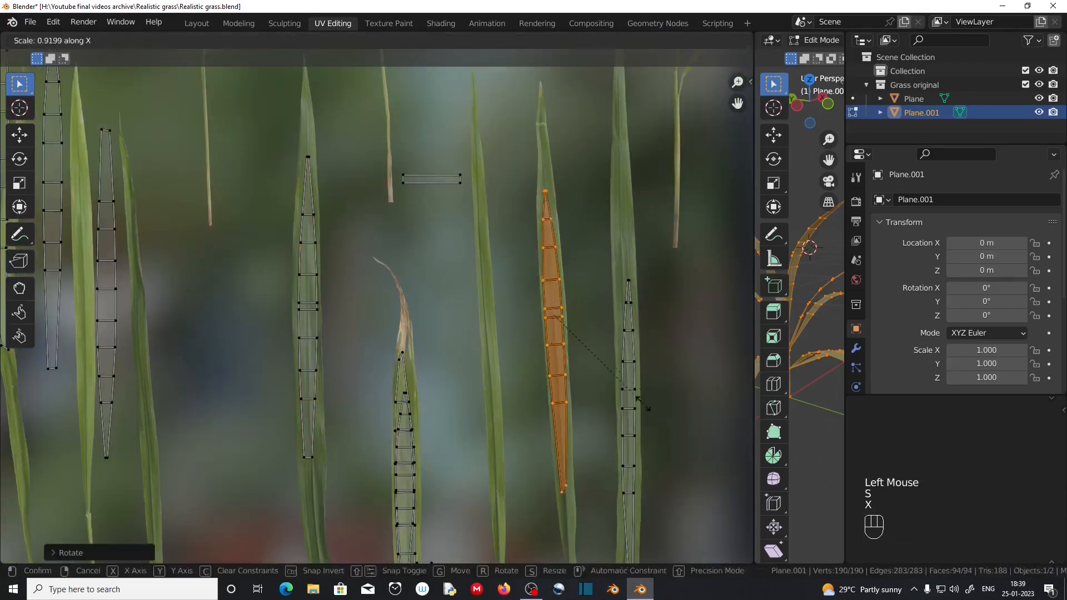
{"action": "left_click", "coordinate": [643, 404]}
Move one island onto the broad blade left of the brown-tipped one and the next onto the light-green blade
{"action": "left_click", "coordinate": [108, 328]}
{"action": "key", "text": "g"}
{"action": "left_click", "coordinate": [310, 333]}
{"action": "left_click", "coordinate": [50, 358]}
{"action": "key", "text": "g"}
{"action": "left_click", "coordinate": [70, 437]}
{"action": "key", "text": "g"}
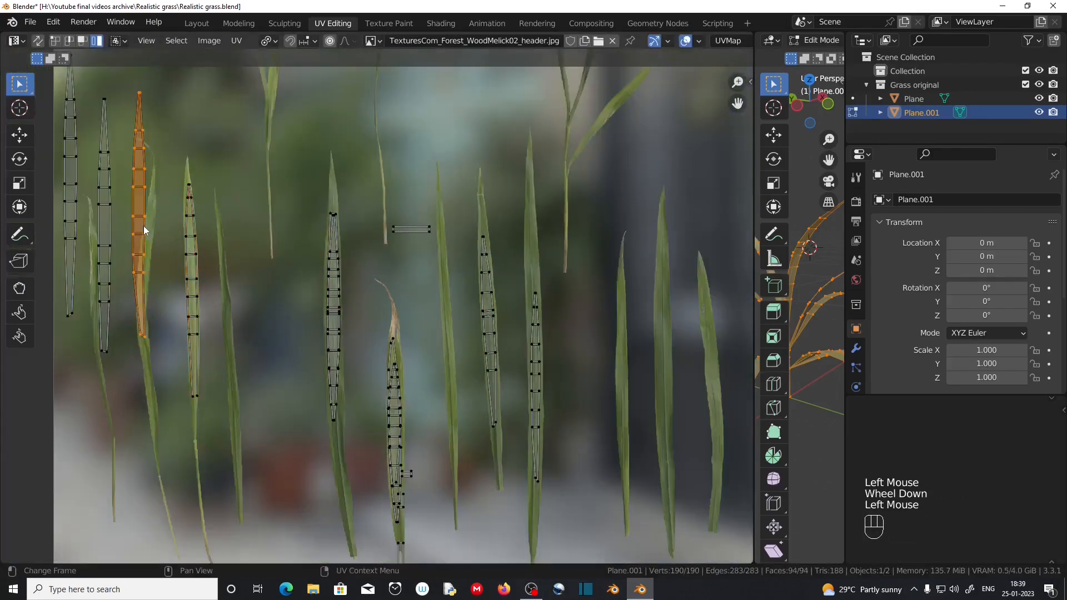
Move the rightmost of the three remaining long islands onto the broad blade beyond the slender one and scale it along X
{"action": "key", "text": "g"}
{"action": "left_click", "coordinate": [666, 347]}
{"action": "key", "text": "s"}
{"action": "key", "text": "x"}
{"action": "left_click", "coordinate": [700, 339]}
Move the next long island onto the slender blade and scale it to fit
{"action": "left_click", "coordinate": [105, 250]}
{"action": "key", "text": "g"}
{"action": "left_click", "coordinate": [625, 361]}
{"action": "key", "text": "s"}
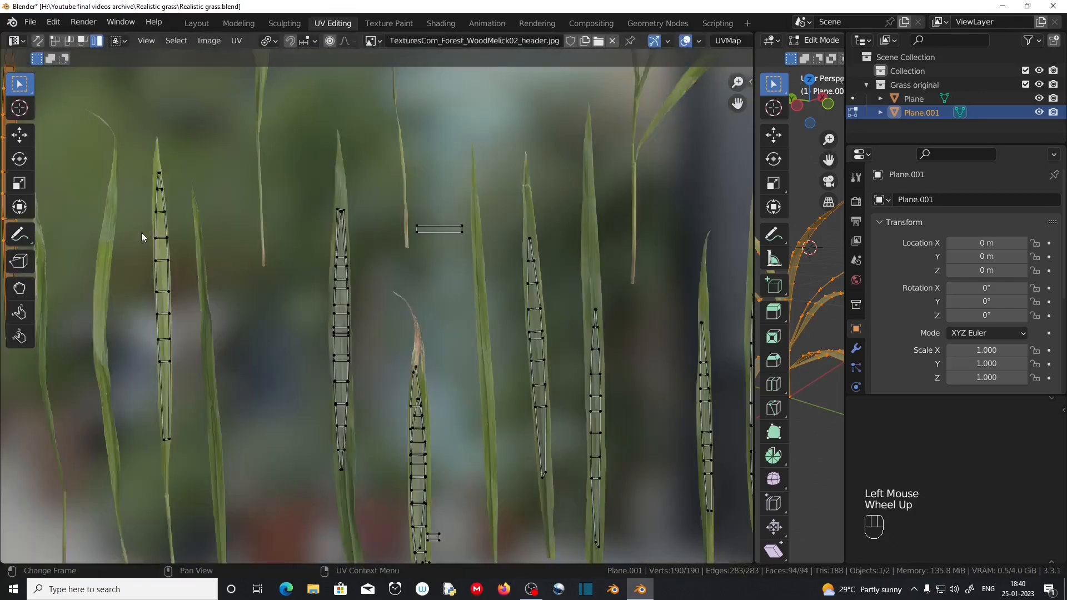
Move the last long island onto the light-green blade, then rotate and scale it to fit
{"action": "key", "text": "g"}
{"action": "left_click", "coordinate": [178, 454]}
{"action": "key", "text": "r"}
{"action": "left_click", "coordinate": [179, 455]}
{"action": "key", "text": "s"}
{"action": "left_click", "coordinate": [173, 424]}
Move the thin strip island onto the broad blade left of the brown-tipped one and a small island onto the slanted blade
{"action": "scroll", "coordinate": [373, 317], "scroll_direction": "down", "scroll_amount": 3}
{"action": "left_click", "coordinate": [407, 274]}
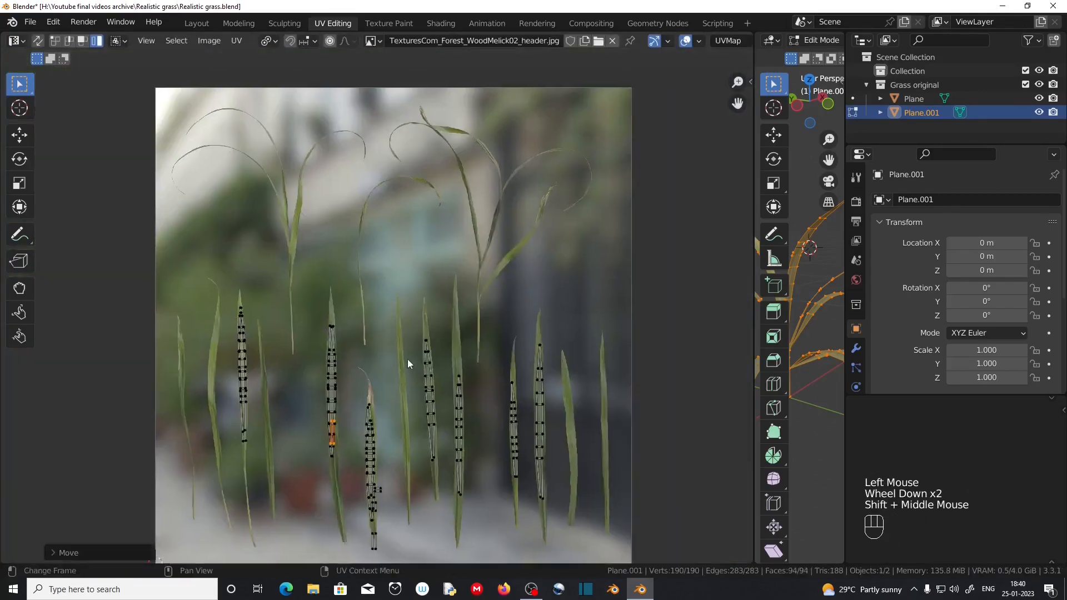
{"action": "scroll", "coordinate": [408, 359], "scroll_direction": "up", "scroll_amount": 2}
{"action": "middle_click_drag", "start_coordinate": [408, 359], "coordinate": [360, 210], "text": "shift"}
{"action": "left_click", "coordinate": [306, 502]}
{"action": "left_click", "coordinate": [306, 502]}
{"action": "key", "text": "g"}
{"action": "left_click", "coordinate": [395, 286]}
{"action": "scroll", "coordinate": [395, 287], "scroll_direction": "down", "scroll_amount": 1}
{"action": "middle_click_drag", "start_coordinate": [462, 265], "coordinate": [499, 415], "text": "shift"}
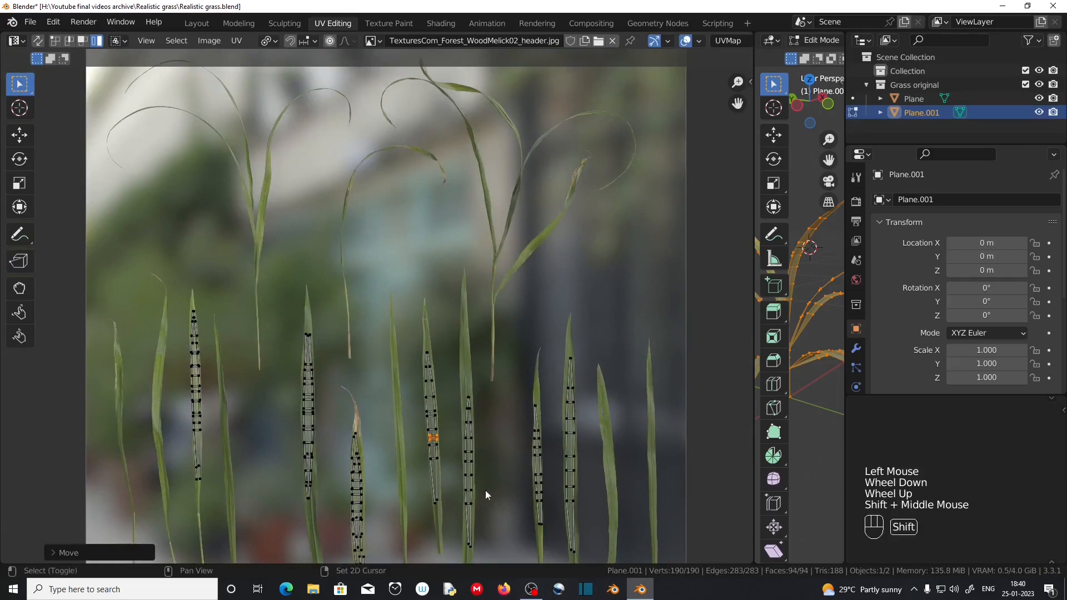
{"action": "middle_click_drag", "start_coordinate": [485, 495], "coordinate": [479, 392], "text": "shift"}
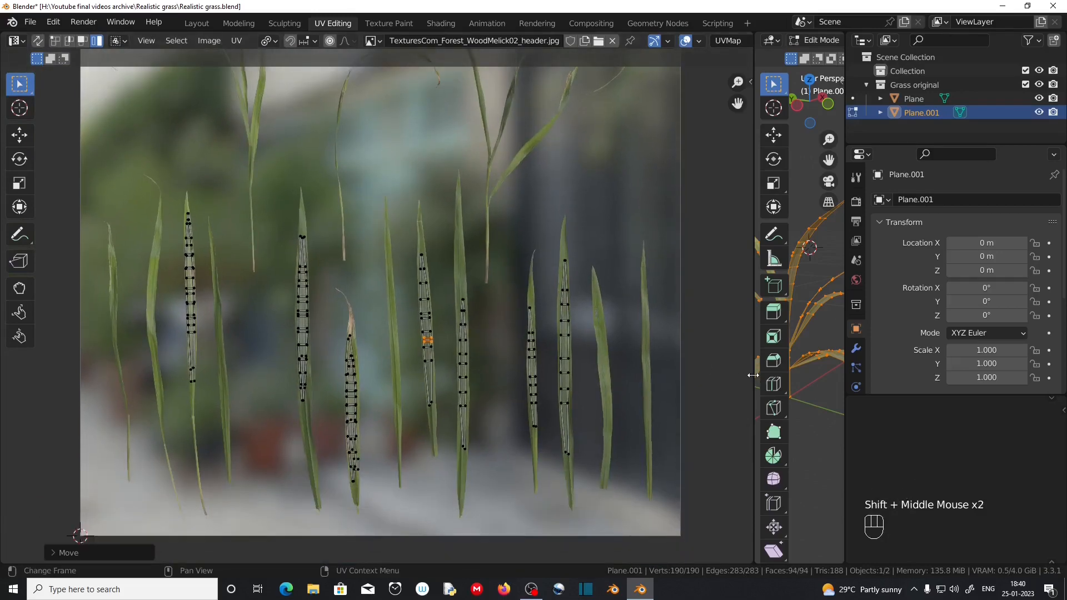
Leave edit mode and examine the second plant's textured leaves in an enlarged 3D view
{"action": "left_click_drag", "start_coordinate": [753, 375], "coordinate": [263, 373]}
{"action": "scroll", "coordinate": [683, 369], "scroll_direction": "up", "scroll_amount": 2}
{"action": "key", "text": "Tab"}
{"action": "middle_click_drag", "start_coordinate": [638, 371], "coordinate": [568, 386]}
{"action": "scroll", "coordinate": [502, 385], "scroll_direction": "up", "scroll_amount": 1}
{"action": "scroll", "coordinate": [569, 386], "scroll_direction": "down", "scroll_amount": 2}
{"action": "left_click_drag", "start_coordinate": [263, 366], "coordinate": [517, 365]}
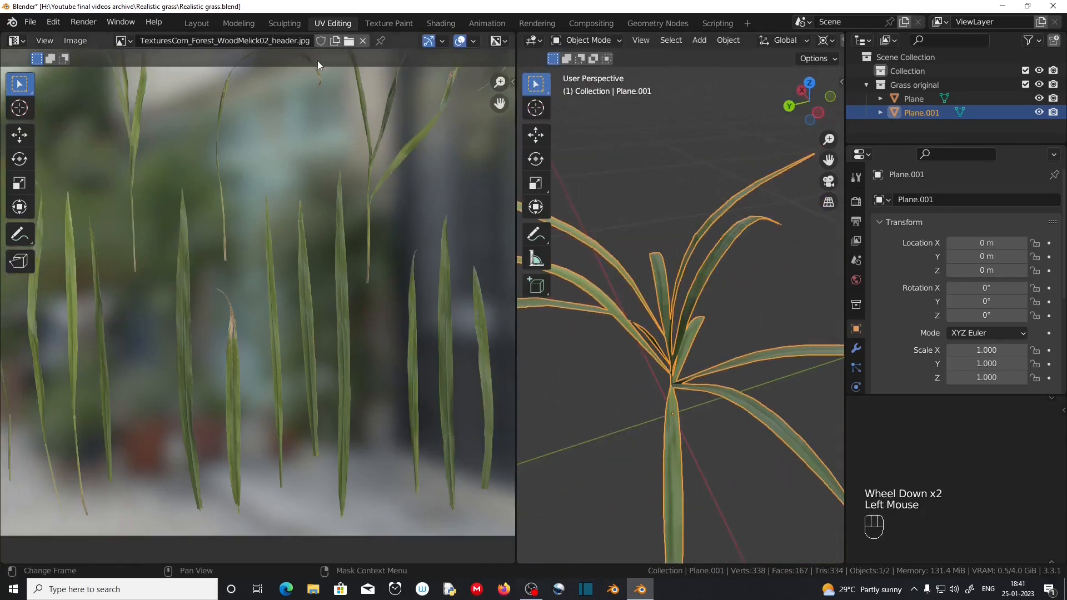
Replace the Grass material's Base Color image with the albedo TIFF from the Grass texture folder
{"action": "left_click", "coordinate": [440, 23]}
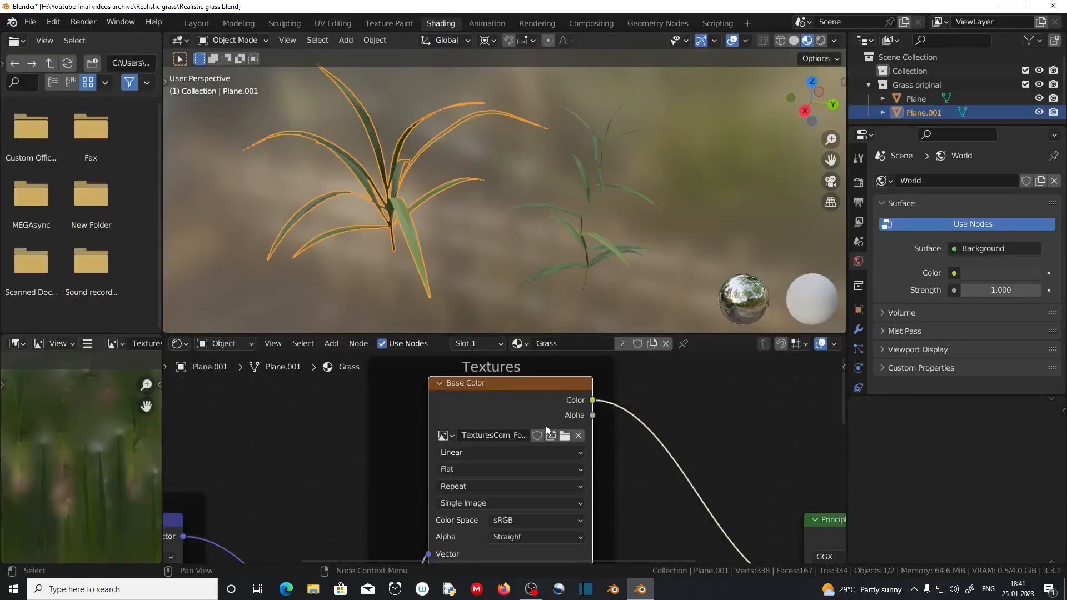
{"action": "left_click", "coordinate": [564, 436]}
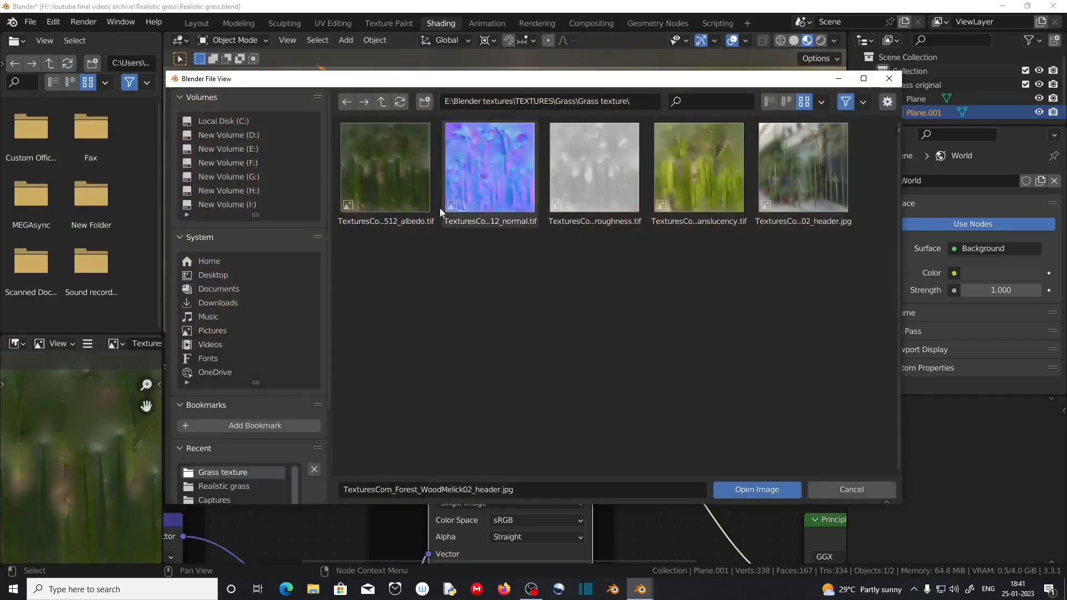
{"action": "left_click", "coordinate": [736, 490]}
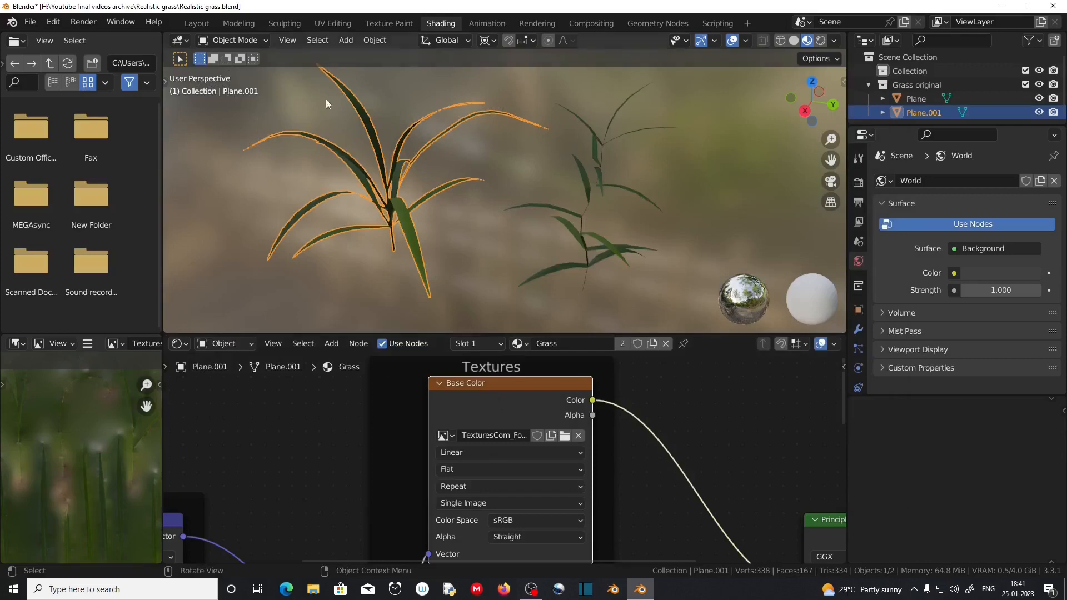
Examine how the second plant's UV islands line up with the grass blades of the albedo texture
{"action": "left_click", "coordinate": [335, 22]}
{"action": "scroll", "coordinate": [312, 312], "scroll_direction": "up", "scroll_amount": 2}
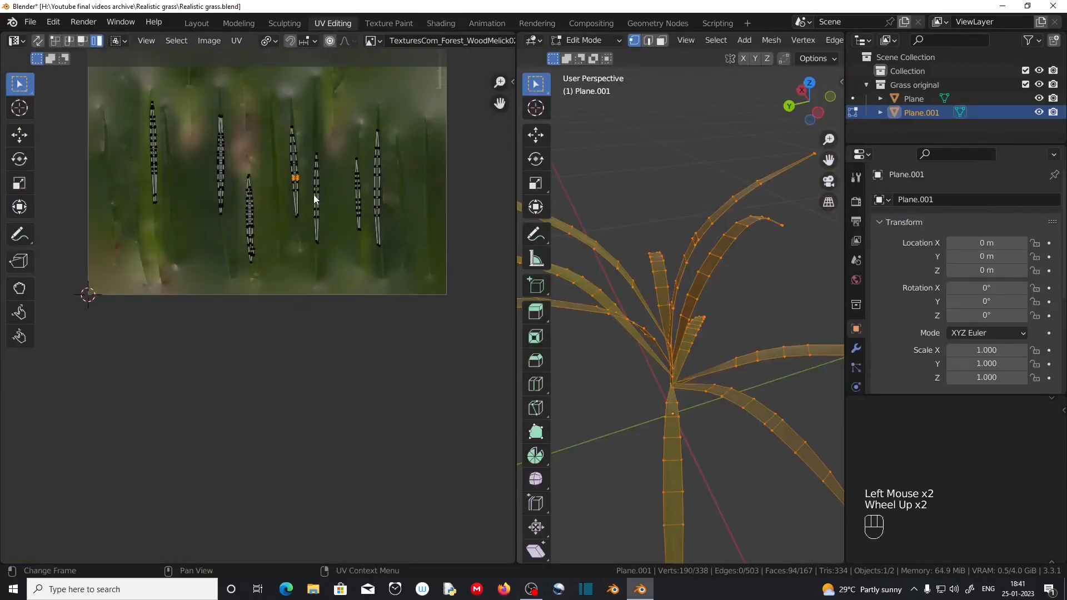
{"action": "scroll", "coordinate": [312, 192], "scroll_direction": "up", "scroll_amount": 2}
{"action": "scroll", "coordinate": [312, 192], "scroll_direction": "down", "scroll_amount": 2}
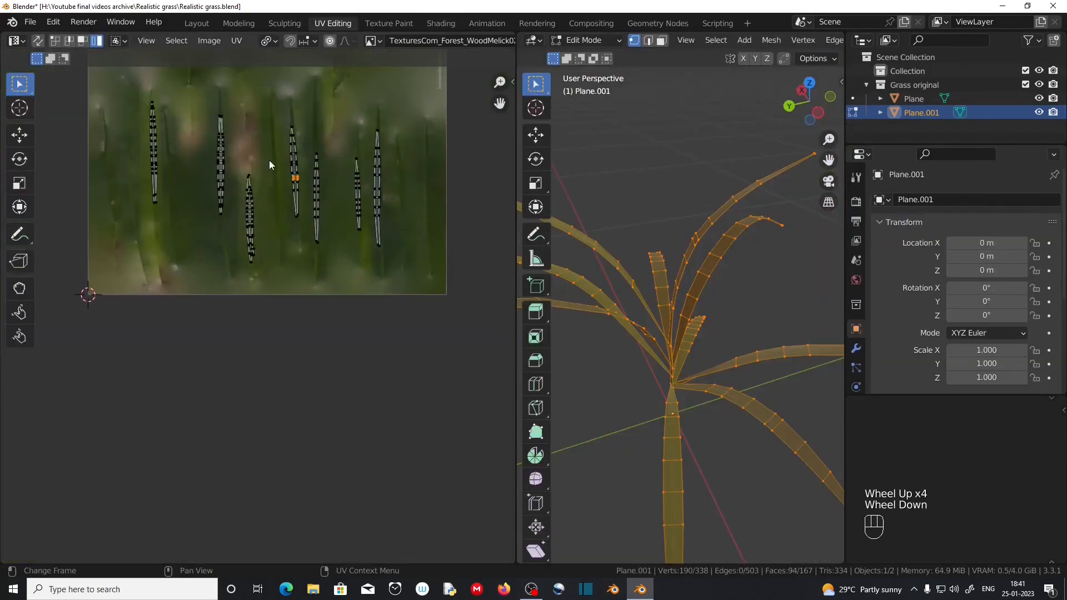
{"action": "scroll", "coordinate": [348, 193], "scroll_direction": "up", "scroll_amount": 2}
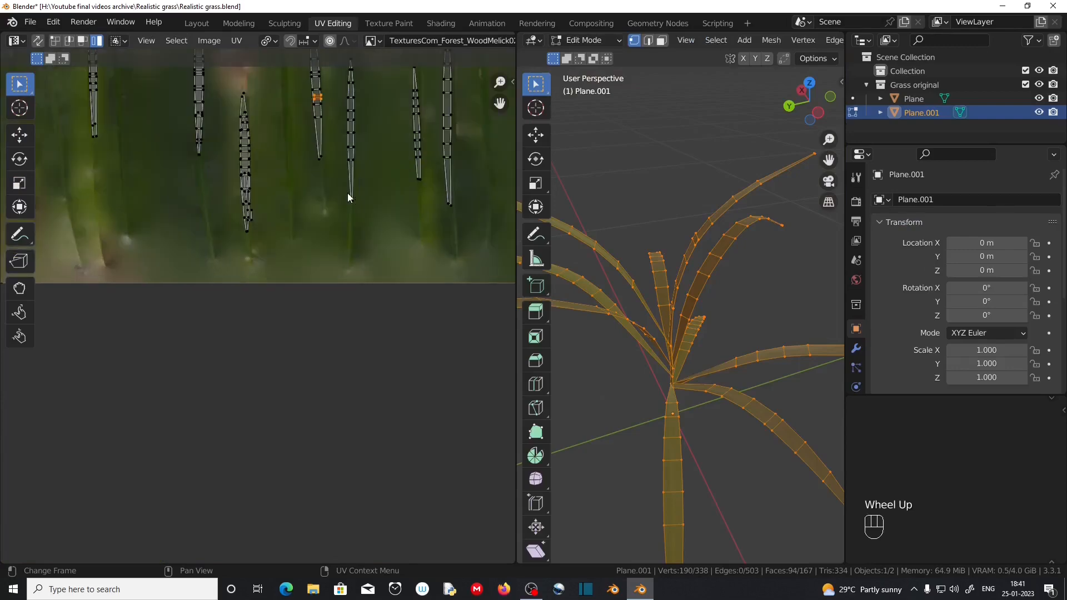
Add a Translucent BSDF node to the Grass material's shader graph, in the free space above the Principled BSDF
{"action": "left_click", "coordinate": [441, 23]}
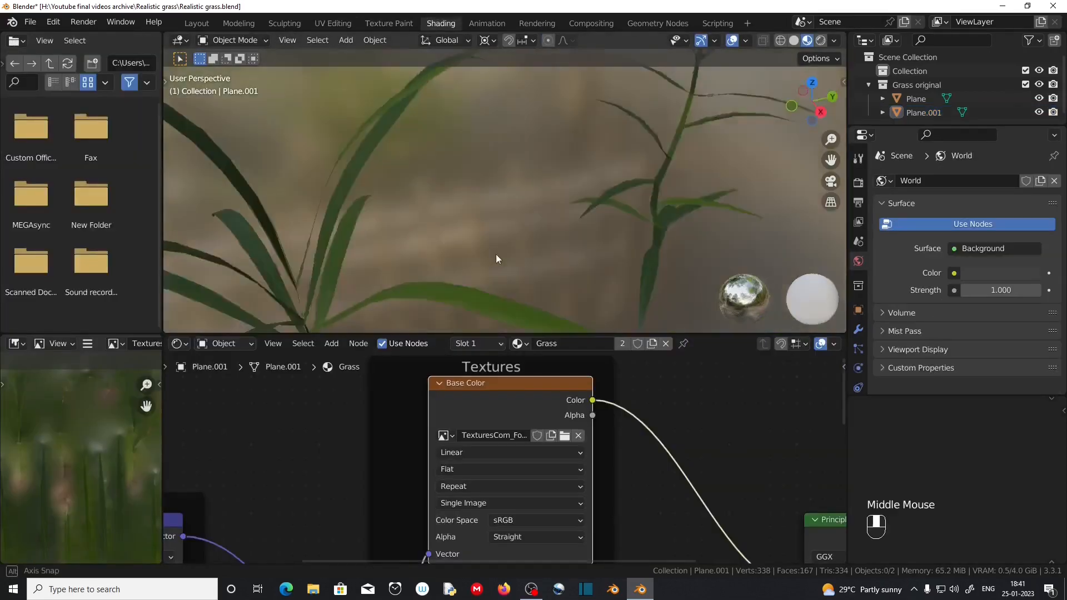
{"action": "middle_click_drag", "start_coordinate": [496, 255], "coordinate": [469, 231]}
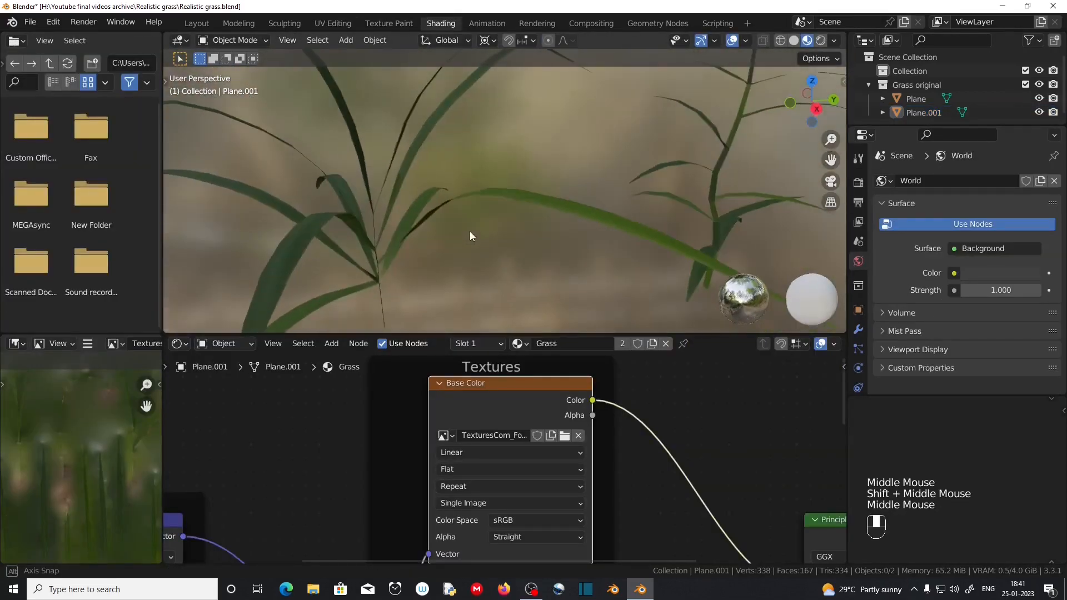
{"action": "middle_click_drag", "start_coordinate": [435, 272], "coordinate": [553, 245]}
{"action": "scroll", "coordinate": [640, 439], "scroll_direction": "down", "scroll_amount": 2}
{"action": "scroll", "coordinate": [618, 493], "scroll_direction": "down", "scroll_amount": 2}
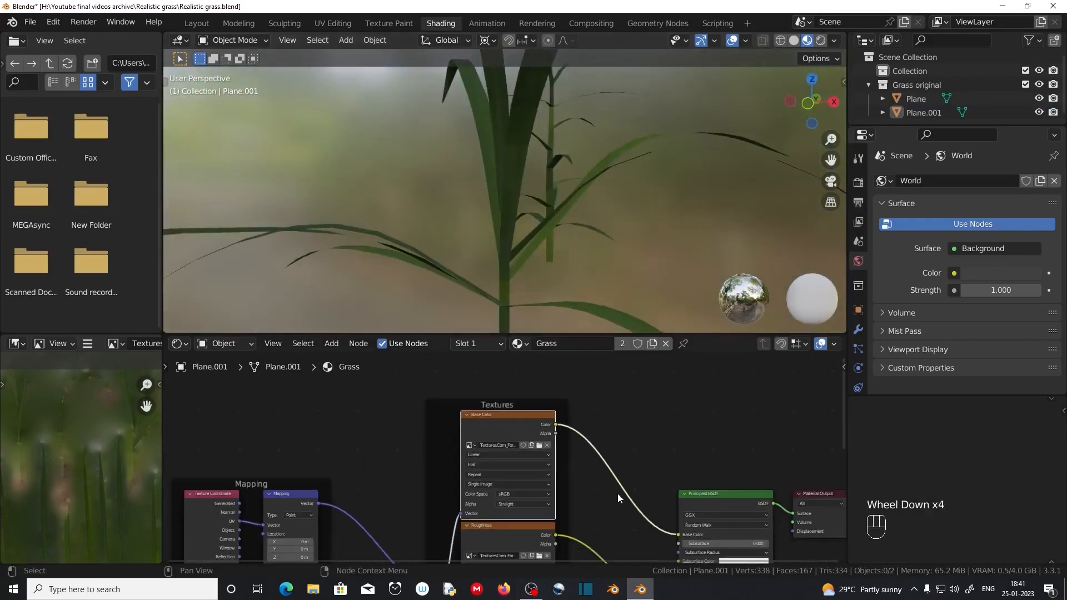
{"action": "mouse_move", "coordinate": [618, 494]}
{"action": "middle_mouse_down", "text": "shift"}
{"action": "mouse_move", "coordinate": [611, 444]}
{"action": "mouse_move", "coordinate": [608, 480]}
{"action": "middle_mouse_up", "text": "shift"}
{"action": "scroll", "coordinate": [611, 445], "scroll_direction": "down", "scroll_amount": 1}
{"action": "scroll", "coordinate": [608, 480], "scroll_direction": "down", "scroll_amount": 1}
{"action": "scroll", "coordinate": [608, 479], "scroll_direction": "down", "scroll_amount": 1}
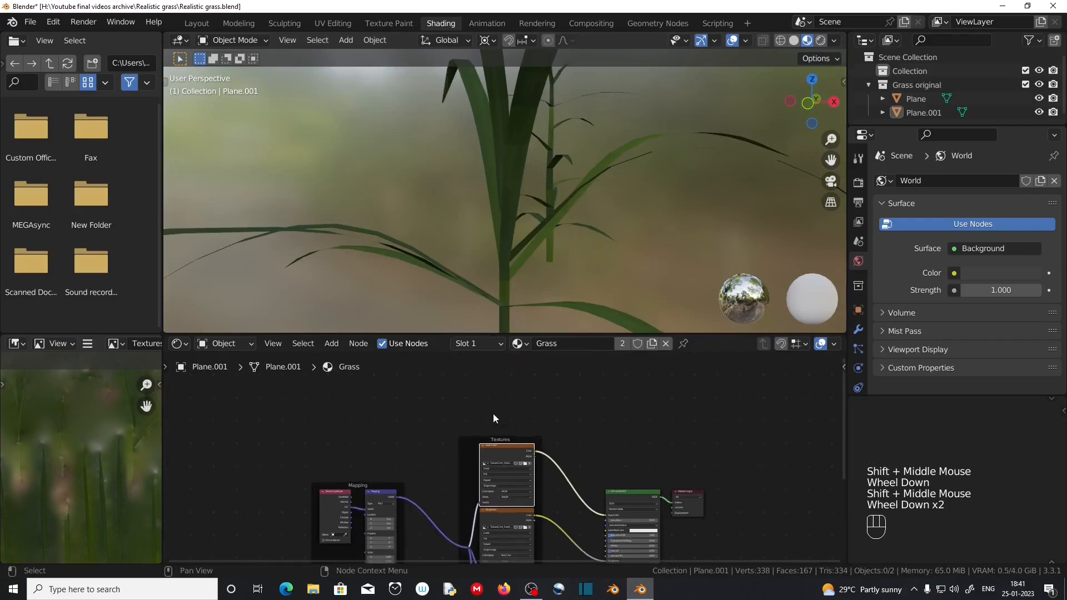
{"action": "middle_click_drag", "start_coordinate": [494, 417], "coordinate": [546, 431], "text": "shift"}
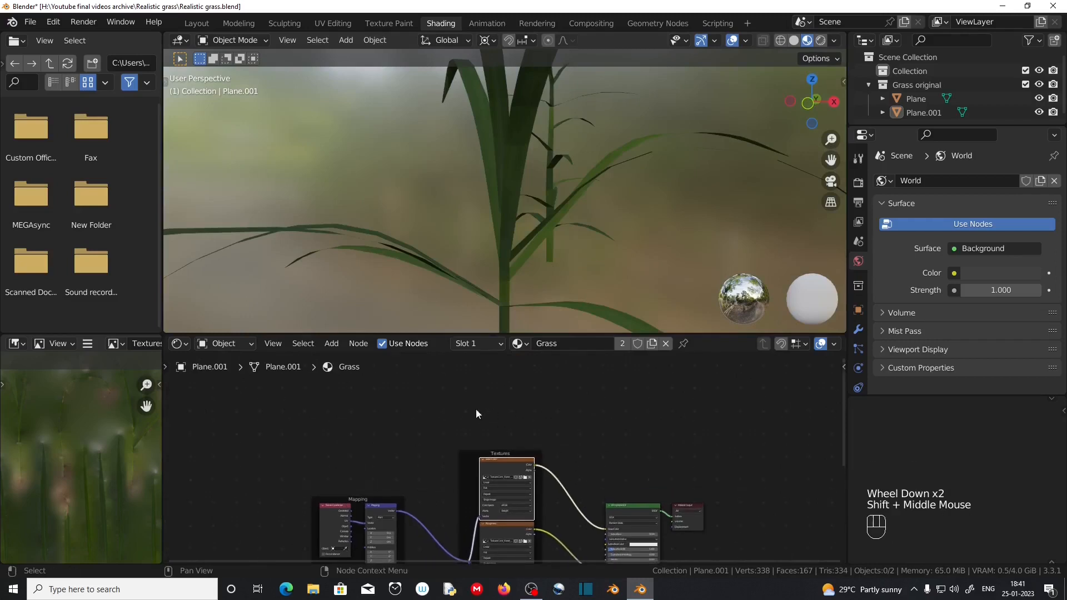
{"action": "key", "text": "shift+a"}
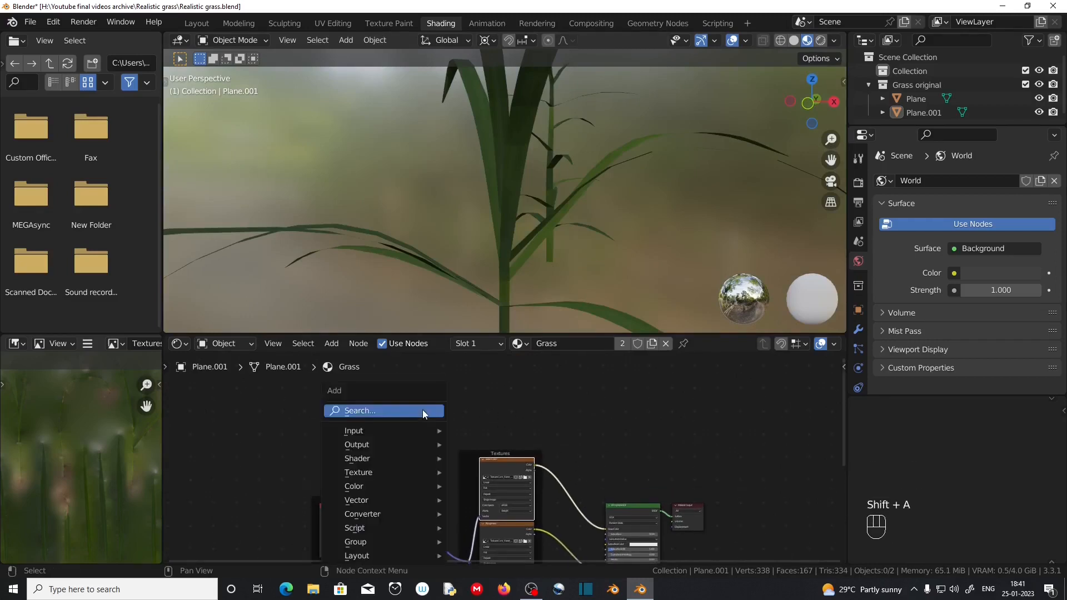
{"action": "mouse_move", "coordinate": [413, 459]}
{"action": "left_click", "coordinate": [502, 457]}
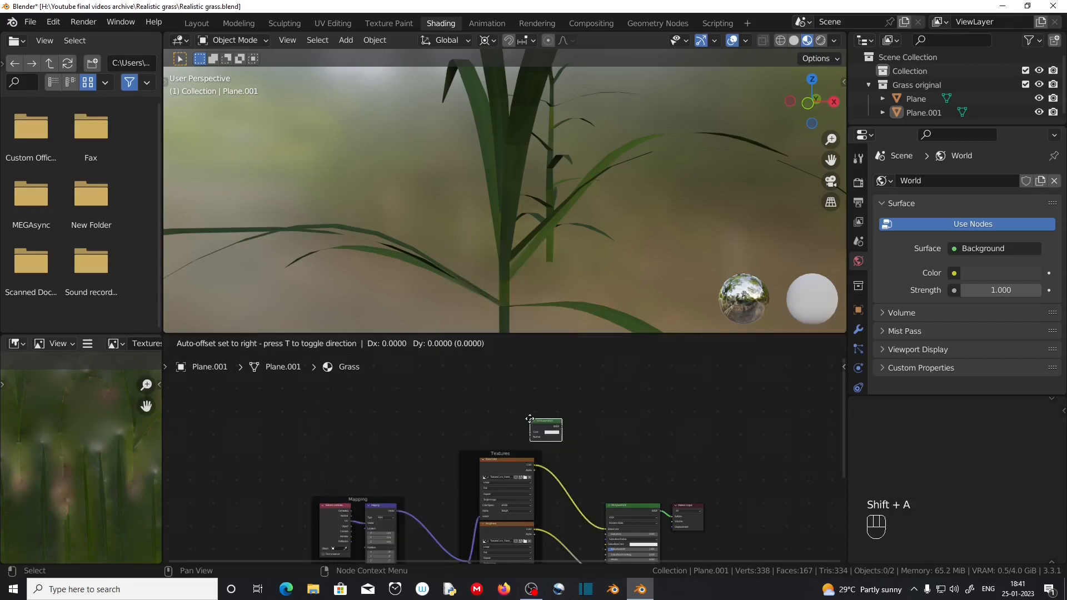
{"action": "left_click", "coordinate": [668, 455]}
Add an Image Texture node to the Grass material, placed above the Textures frame
{"action": "scroll", "coordinate": [695, 506], "scroll_direction": "up", "scroll_amount": 3}
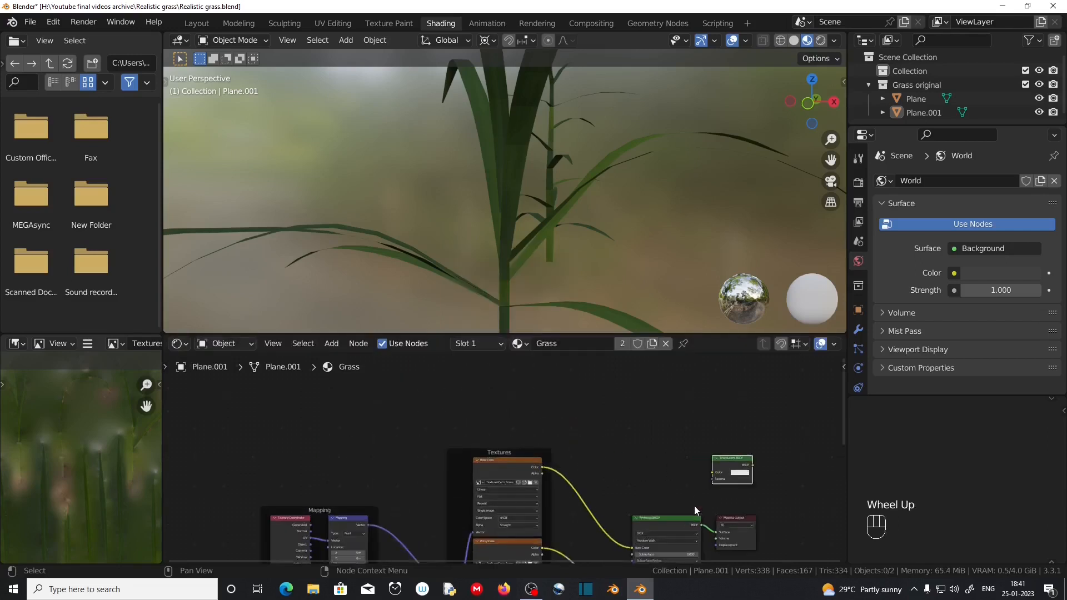
{"action": "middle_click_drag", "start_coordinate": [694, 506], "coordinate": [686, 502]}
{"action": "scroll", "coordinate": [686, 501], "scroll_direction": "down", "scroll_amount": 1}
{"action": "middle_click_drag", "start_coordinate": [686, 502], "coordinate": [677, 498]}
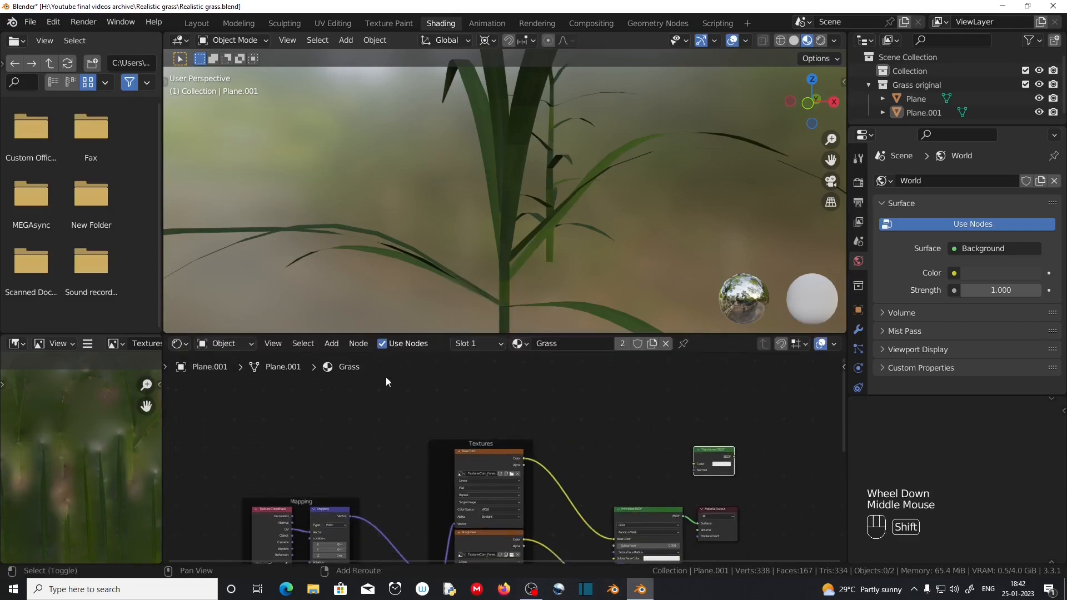
{"action": "key", "text": "shift+a"}
{"action": "mouse_move", "coordinate": [375, 392]}
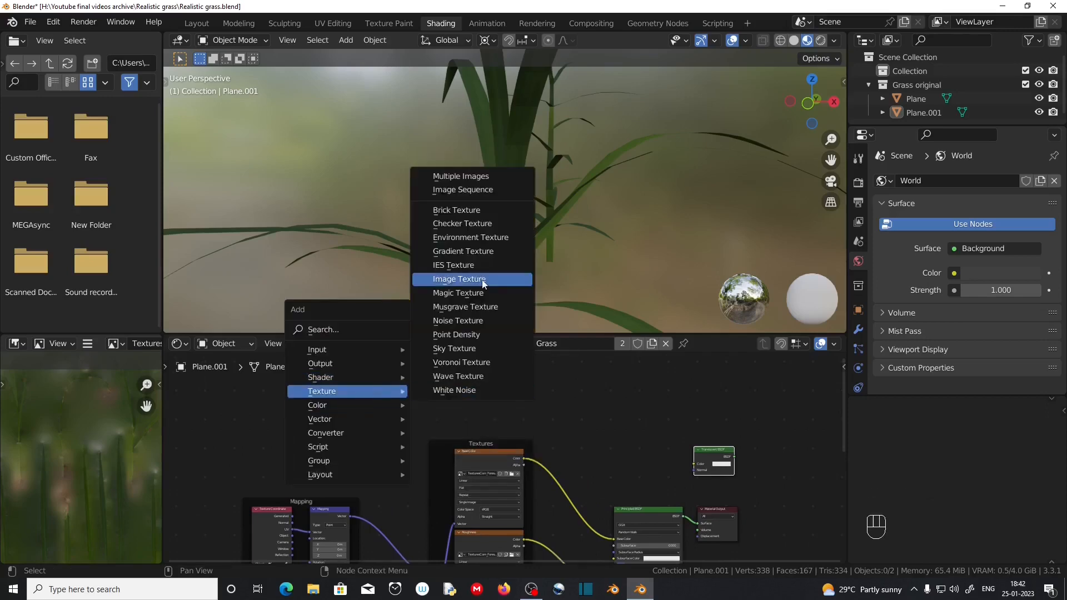
{"action": "left_click", "coordinate": [483, 284]}
{"action": "left_click", "coordinate": [488, 405]}
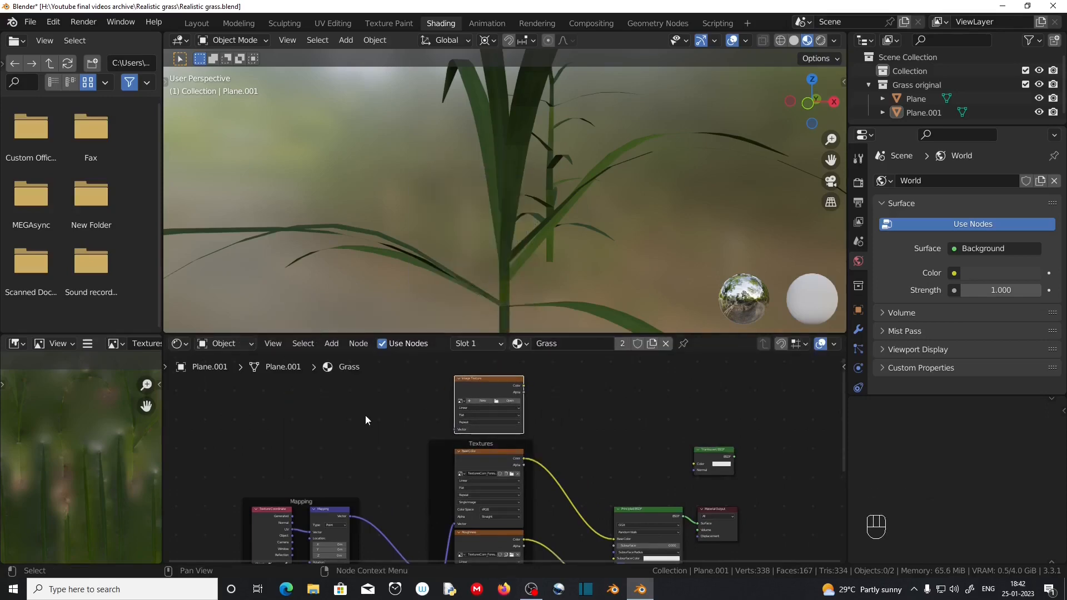
Link the Mapping node's Vector output to the new Image Texture, and its Color output to the Translucent BSDF's Color
{"action": "scroll", "coordinate": [365, 419], "scroll_direction": "up", "scroll_amount": 2}
{"action": "middle_click_drag", "start_coordinate": [366, 420], "coordinate": [382, 502]}
{"action": "scroll", "coordinate": [382, 503], "scroll_direction": "down", "scroll_amount": 1}
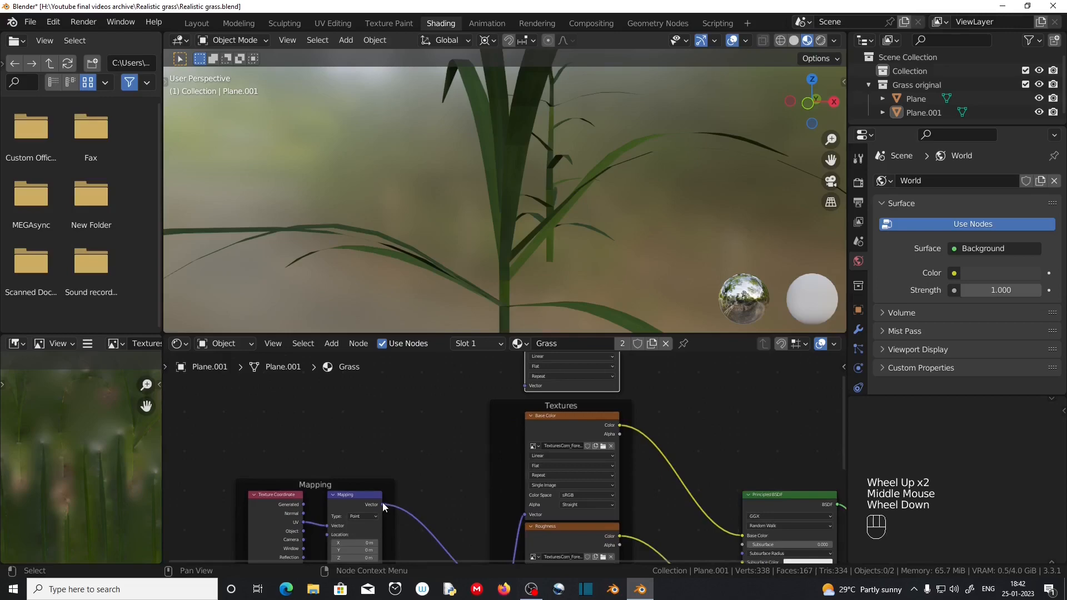
{"action": "left_click_drag", "start_coordinate": [382, 504], "coordinate": [523, 386]}
{"action": "middle_click_drag", "start_coordinate": [523, 385], "coordinate": [393, 464]}
{"action": "left_click_drag", "start_coordinate": [492, 405], "coordinate": [552, 441]}
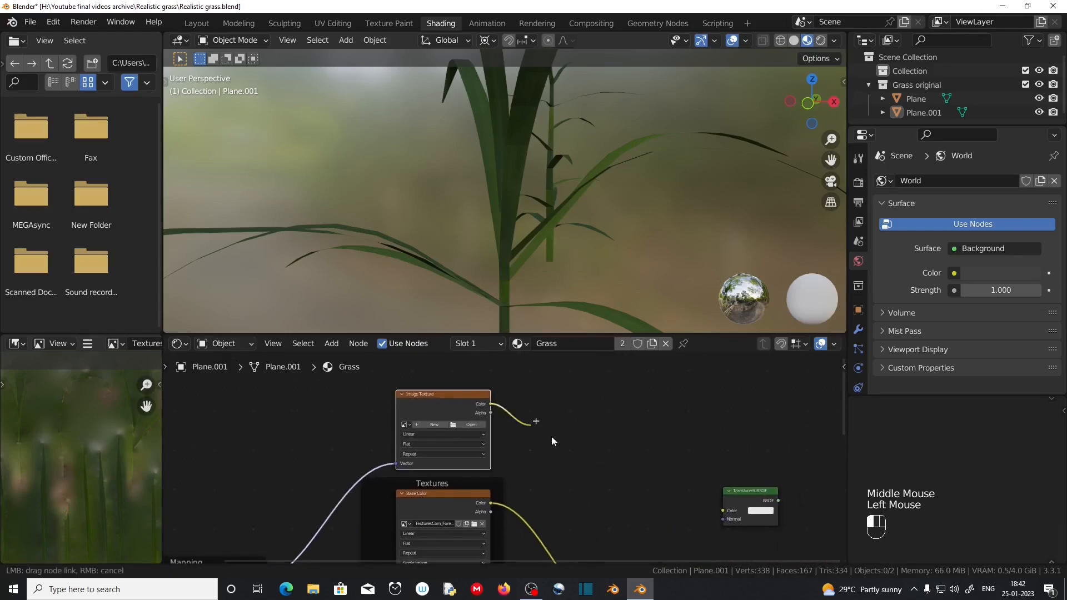
{"action": "left_click_drag", "start_coordinate": [715, 509], "coordinate": [719, 509]}
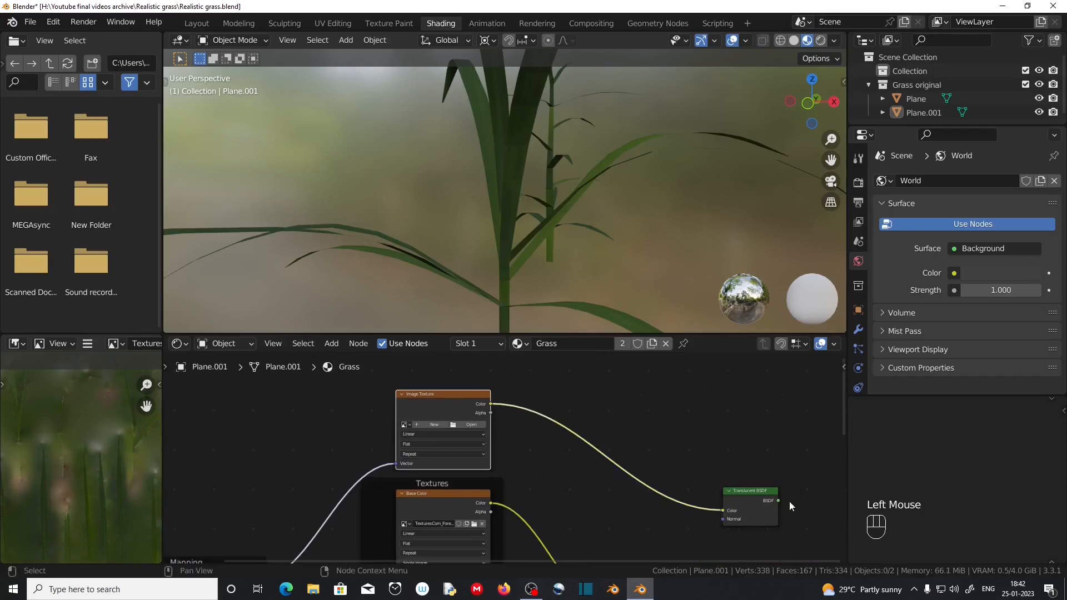
Place the Translucent BSDF directly above the Principled BSDF and shift the Material Output farther away to make room between them
{"action": "scroll", "coordinate": [749, 491], "scroll_direction": "up", "scroll_amount": 1}
{"action": "middle_click_drag", "start_coordinate": [750, 492], "coordinate": [704, 368]}
{"action": "left_click_drag", "start_coordinate": [749, 369], "coordinate": [653, 400]}
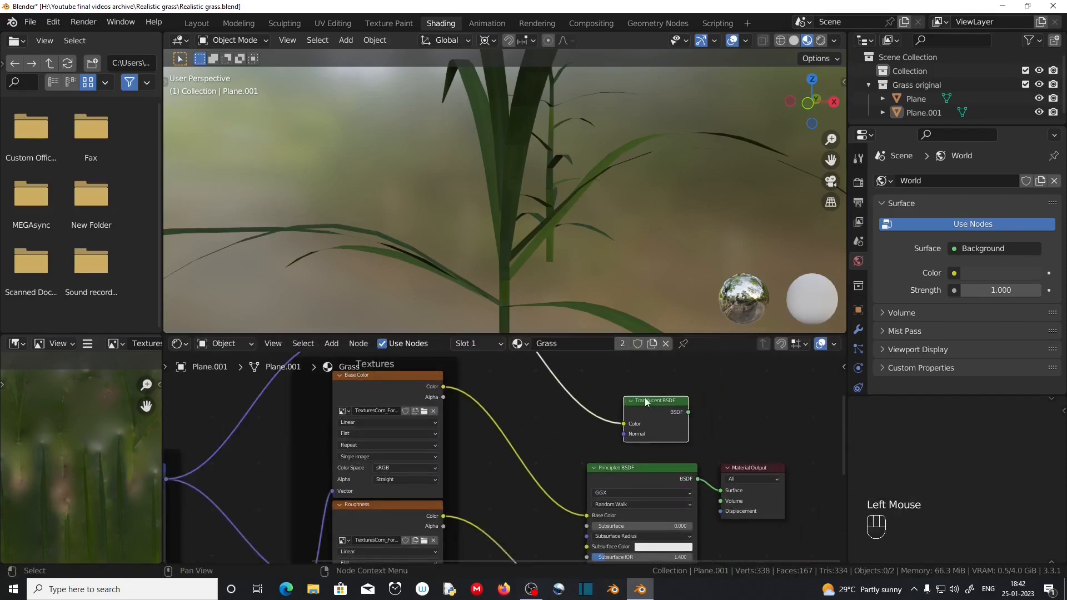
{"action": "left_click_drag", "start_coordinate": [748, 466], "coordinate": [818, 462]}
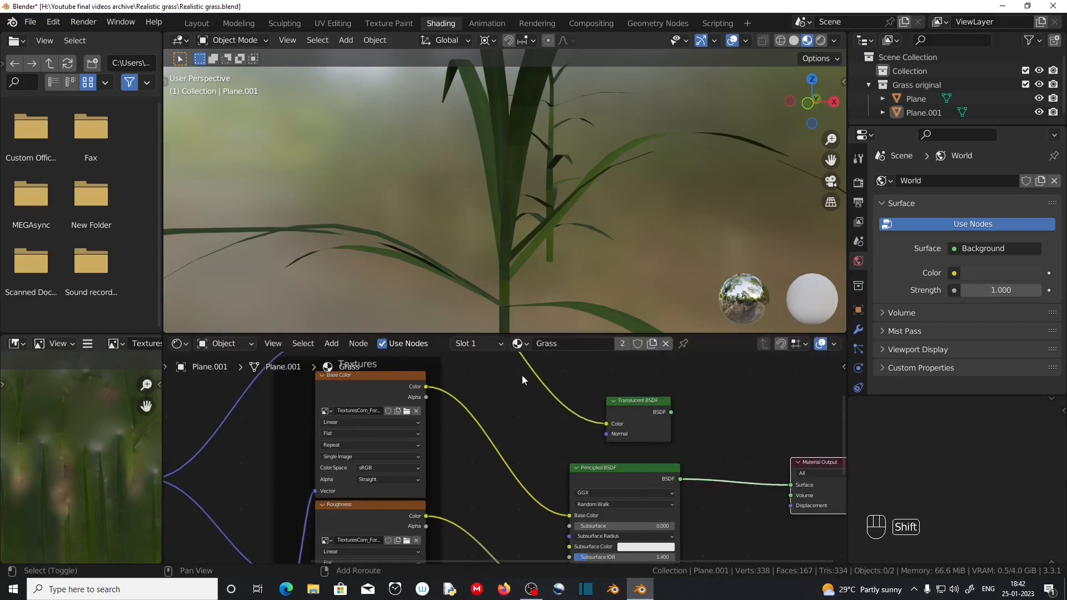
Insert a Mix Shader before the Material Output, with the Translucent BSDF in its first shader input and the Principled BSDF in its second
{"action": "key", "text": "shift+a"}
{"action": "mouse_move", "coordinate": [501, 362]}
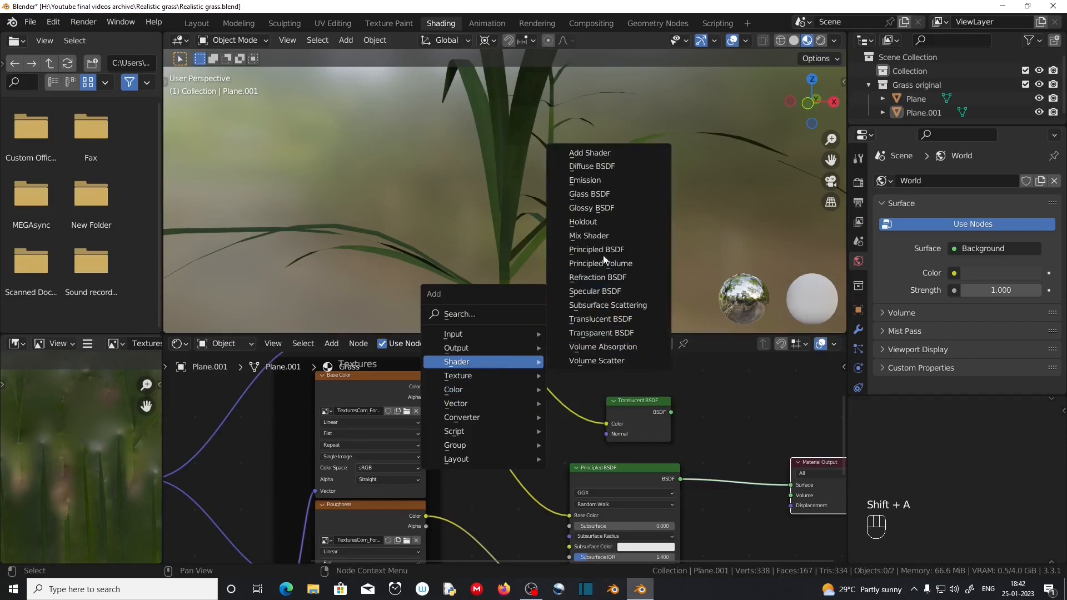
{"action": "left_click", "coordinate": [608, 238]}
{"action": "left_click", "coordinate": [701, 434]}
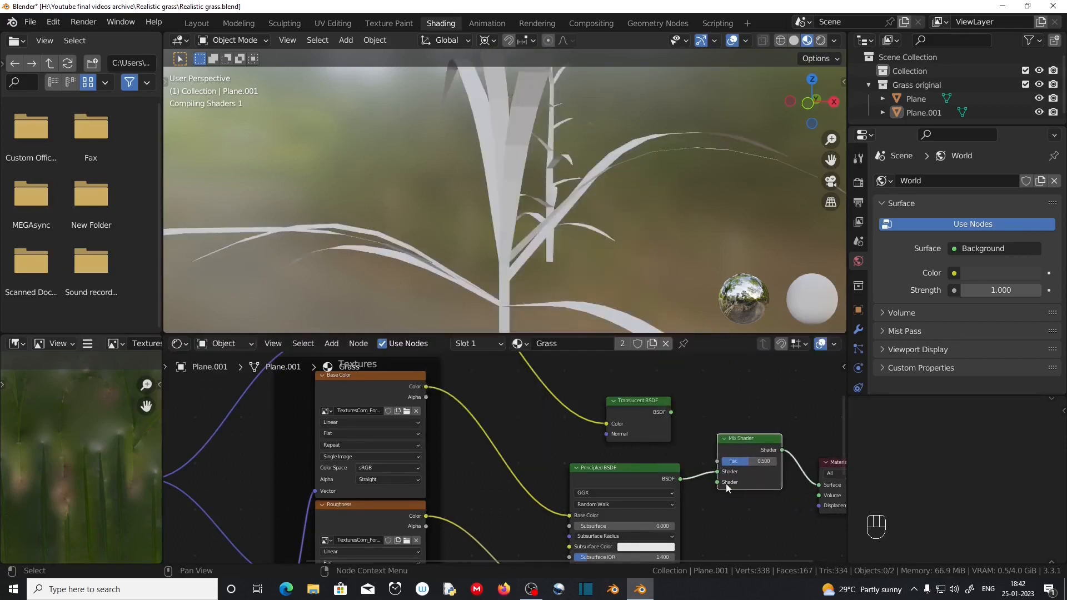
{"action": "scroll", "coordinate": [667, 444], "scroll_direction": "up", "scroll_amount": 2}
{"action": "middle_click_drag", "start_coordinate": [746, 473], "coordinate": [605, 474]}
{"action": "left_click_drag", "start_coordinate": [605, 474], "coordinate": [605, 487]}
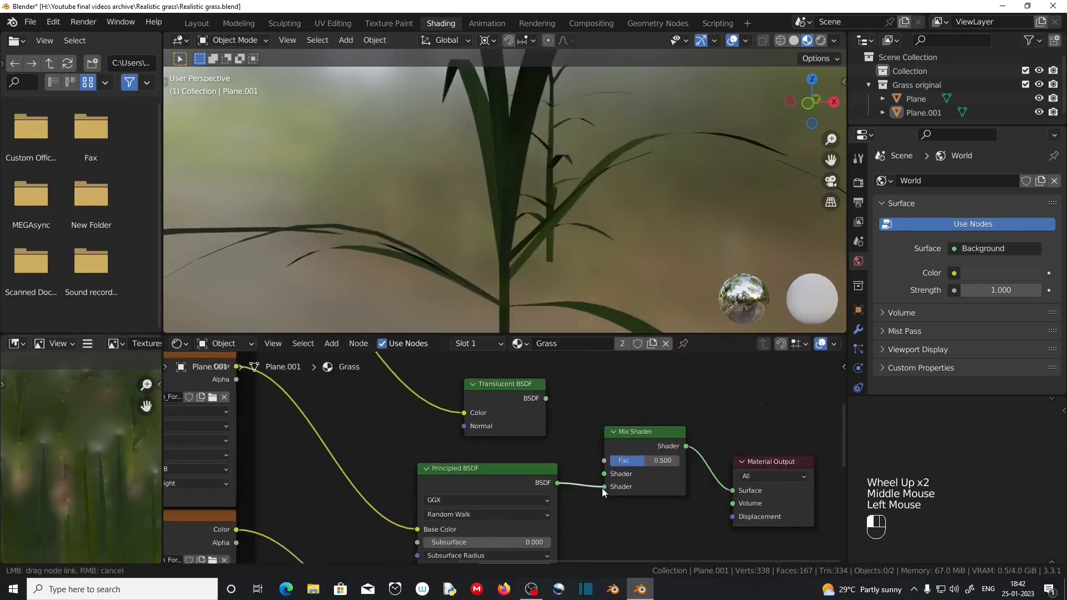
{"action": "left_click_drag", "start_coordinate": [546, 398], "coordinate": [604, 474]}
Load TexturesCom_Forest_WoodMelick02_512_translucency.tif into the new Image Texture node
{"action": "scroll", "coordinate": [566, 445], "scroll_direction": "down", "scroll_amount": 2}
{"action": "middle_click_drag", "start_coordinate": [566, 445], "coordinate": [526, 427]}
{"action": "scroll", "coordinate": [505, 424], "scroll_direction": "up", "scroll_amount": 2}
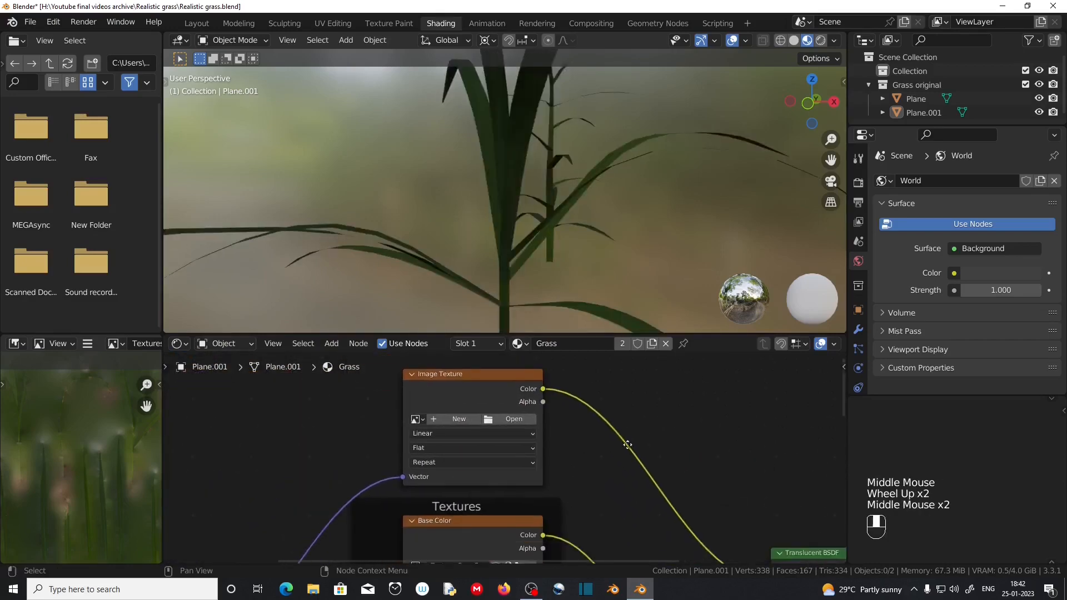
{"action": "left_click", "coordinate": [528, 419]}
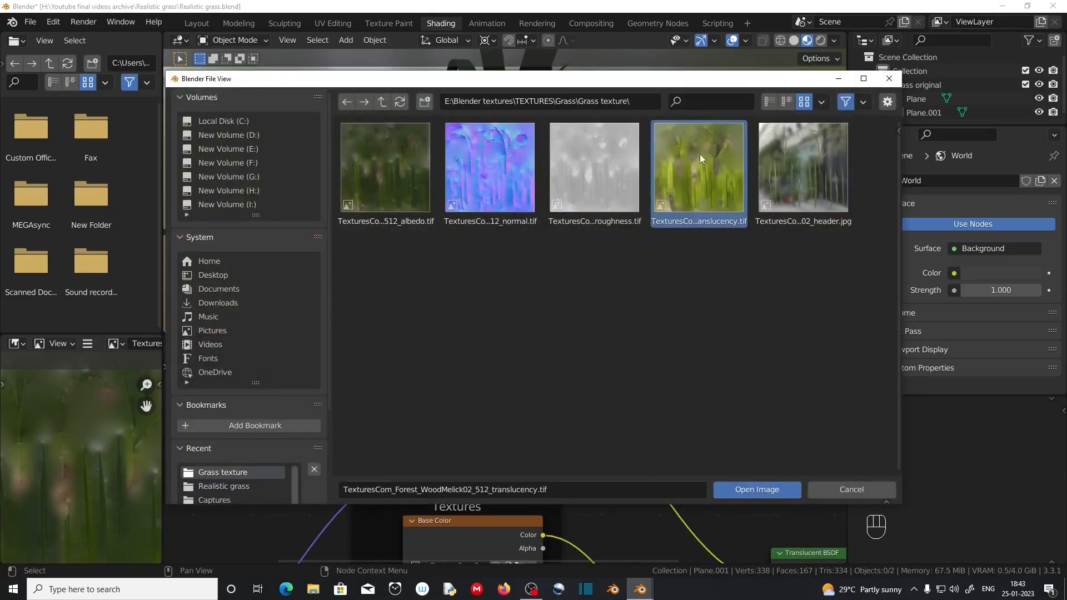
{"action": "left_click", "coordinate": [748, 489]}
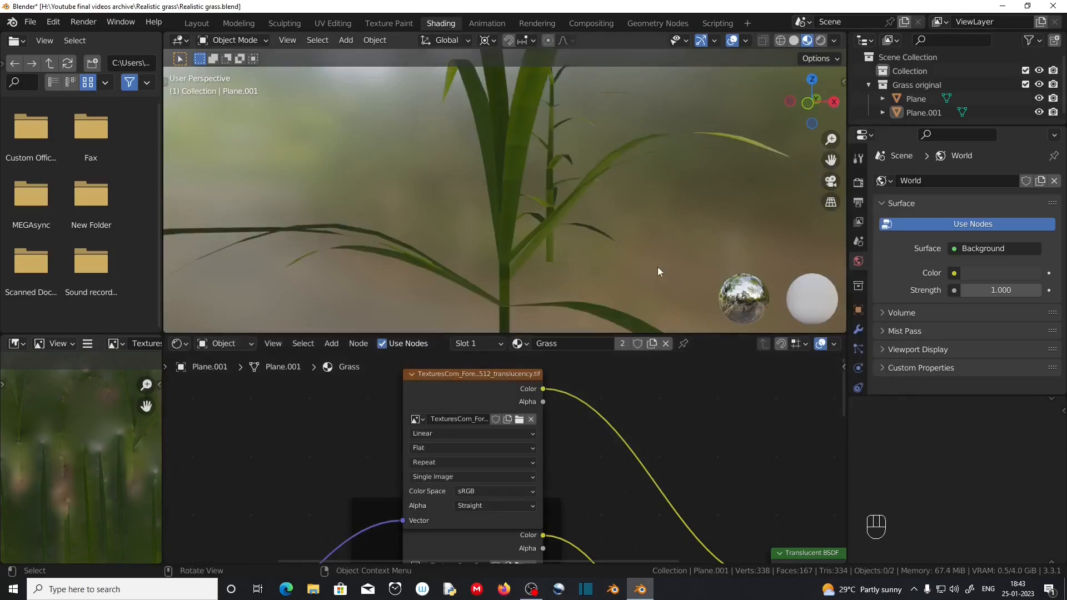
Nudge the translucency texture node upward and set the Principled BSDF's Specular to about 0.064
{"action": "middle_click_drag", "start_coordinate": [658, 267], "coordinate": [494, 325]}
{"action": "left_click_drag", "start_coordinate": [455, 378], "coordinate": [455, 355]}
{"action": "scroll", "coordinate": [611, 484], "scroll_direction": "down", "scroll_amount": 2}
{"action": "middle_click_drag", "start_coordinate": [612, 484], "coordinate": [441, 289]}
{"action": "scroll", "coordinate": [506, 505], "scroll_direction": "up", "scroll_amount": 2}
{"action": "left_click_drag", "start_coordinate": [507, 507], "coordinate": [505, 507]}
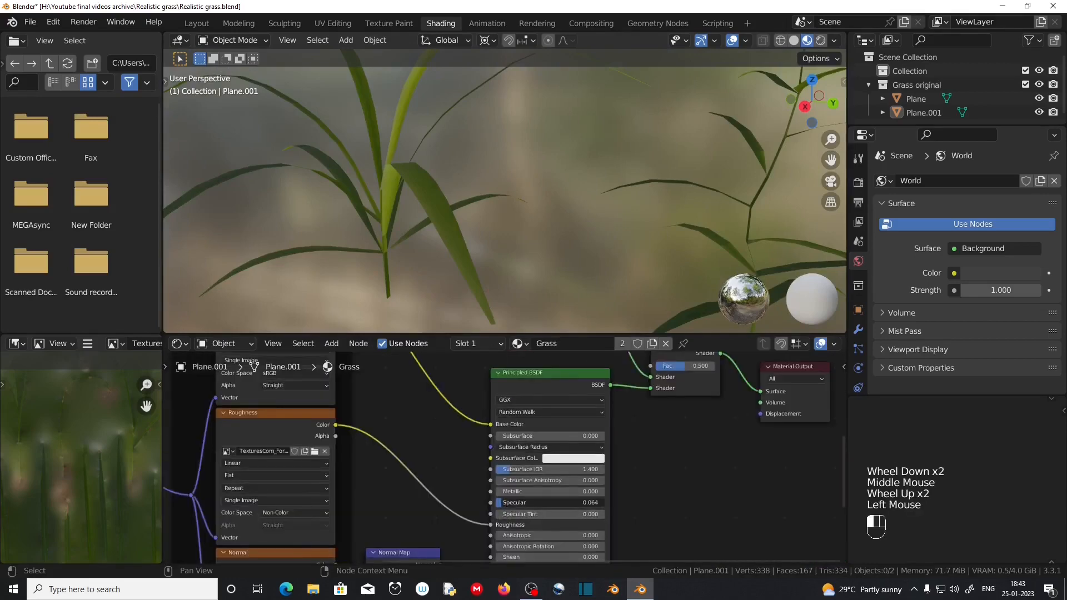
Check the Grass material's node layout and how the second plant's UV islands line up with the translucency texture
{"action": "scroll", "coordinate": [410, 434], "scroll_direction": "down", "scroll_amount": 2}
{"action": "middle_click_drag", "start_coordinate": [410, 434], "coordinate": [542, 451]}
{"action": "scroll", "coordinate": [542, 451], "scroll_direction": "up", "scroll_amount": 2}
{"action": "middle_click_drag", "start_coordinate": [567, 433], "coordinate": [576, 453]}
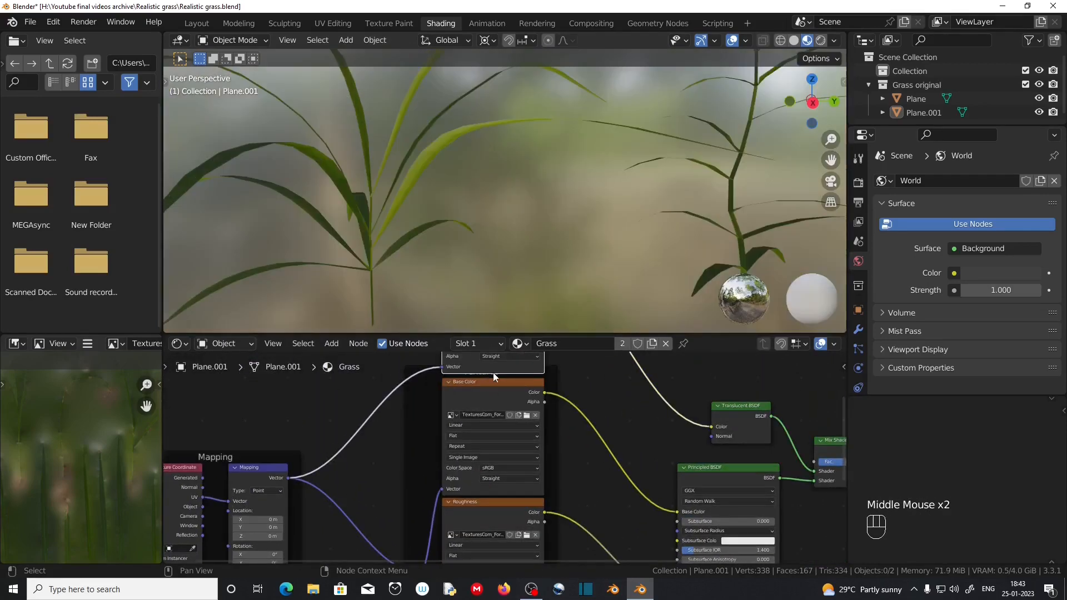
{"action": "middle_click_drag", "start_coordinate": [574, 451], "coordinate": [593, 592]}
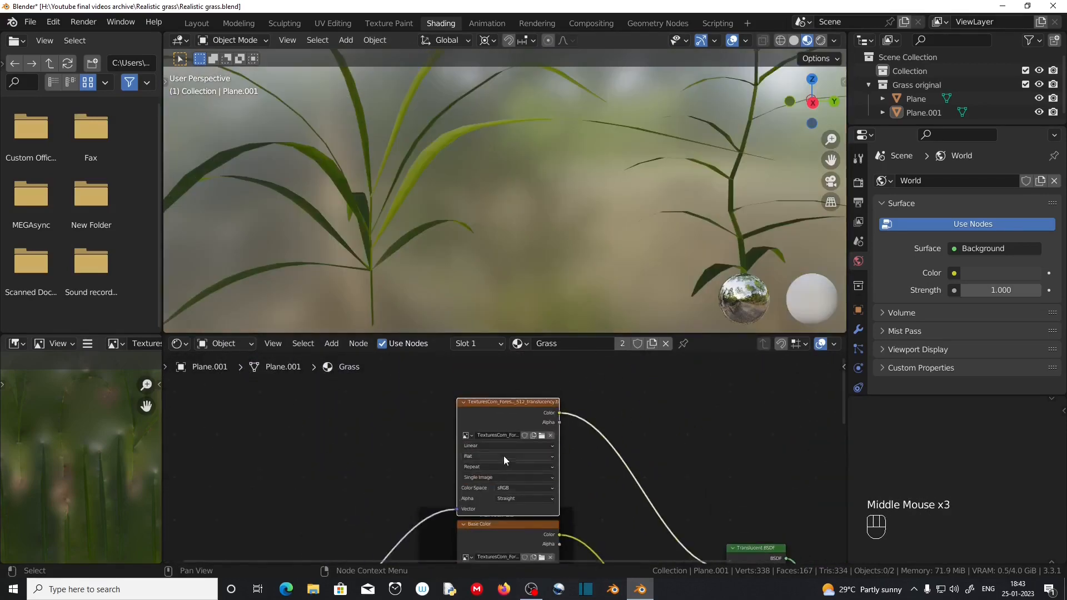
{"action": "left_click", "coordinate": [346, 22]}
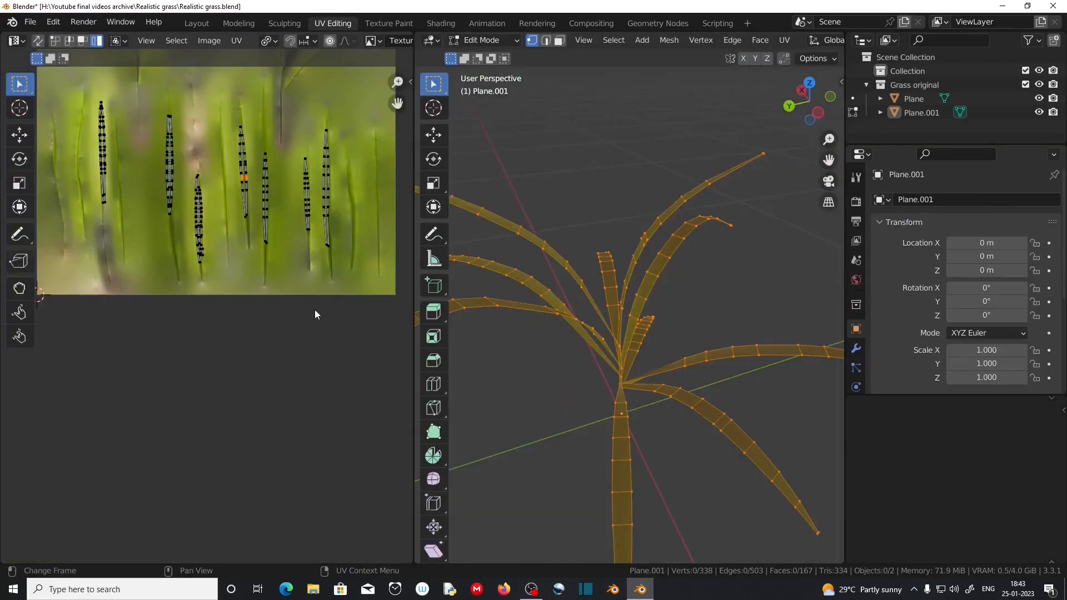
{"action": "scroll", "coordinate": [314, 309], "scroll_direction": "up", "scroll_amount": 4}
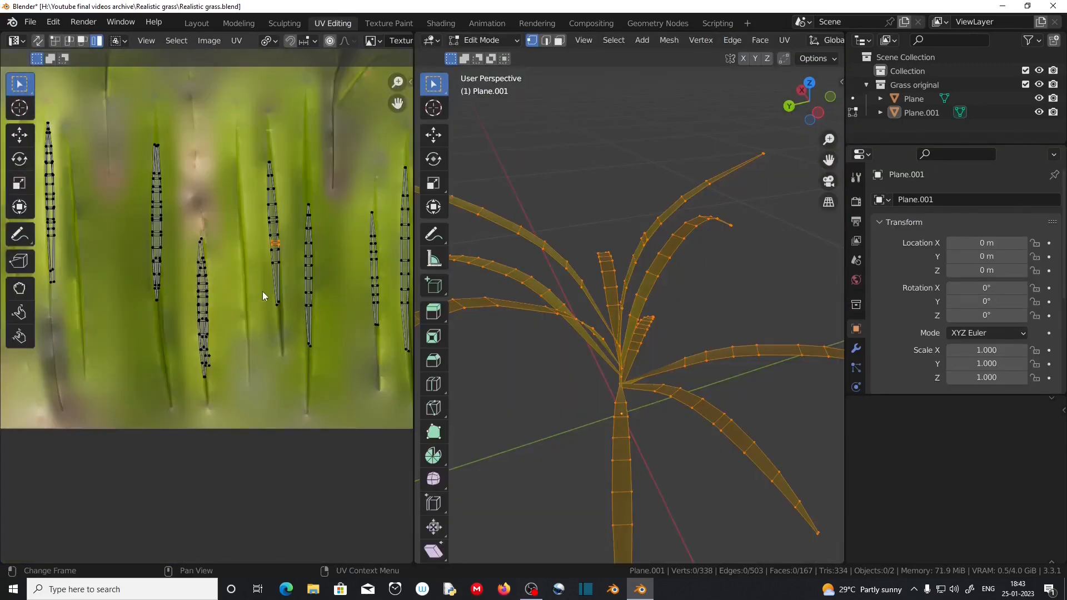
{"action": "left_click", "coordinate": [441, 22]}
{"action": "scroll", "coordinate": [422, 415], "scroll_direction": "down", "scroll_amount": 2}
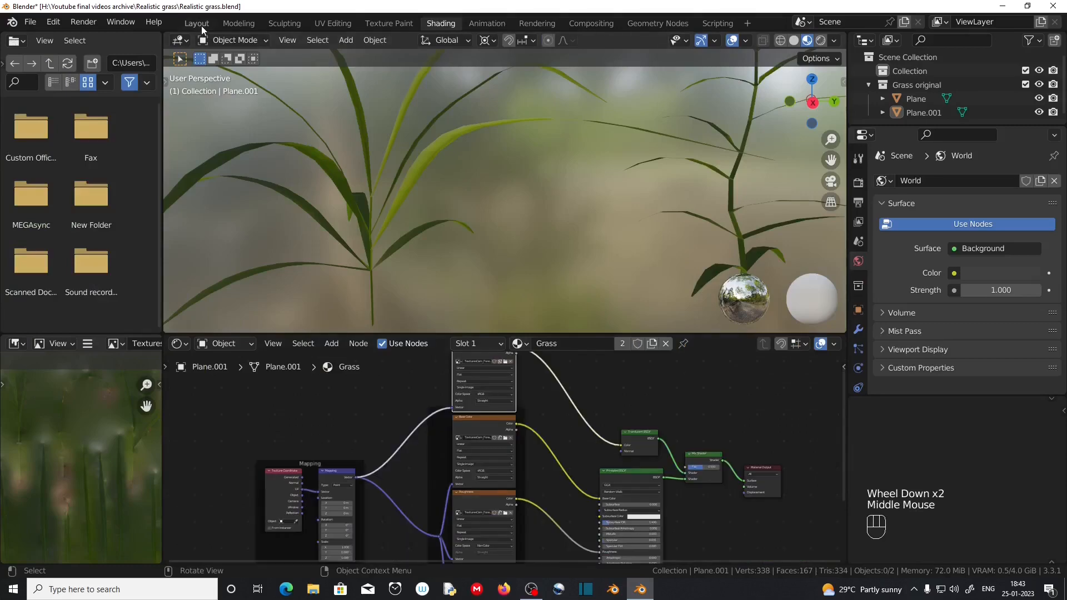
Return to the Layout workspace and display both grass plants in Material Preview shading
{"action": "left_click", "coordinate": [197, 23]}
{"action": "left_click", "coordinate": [814, 40]}
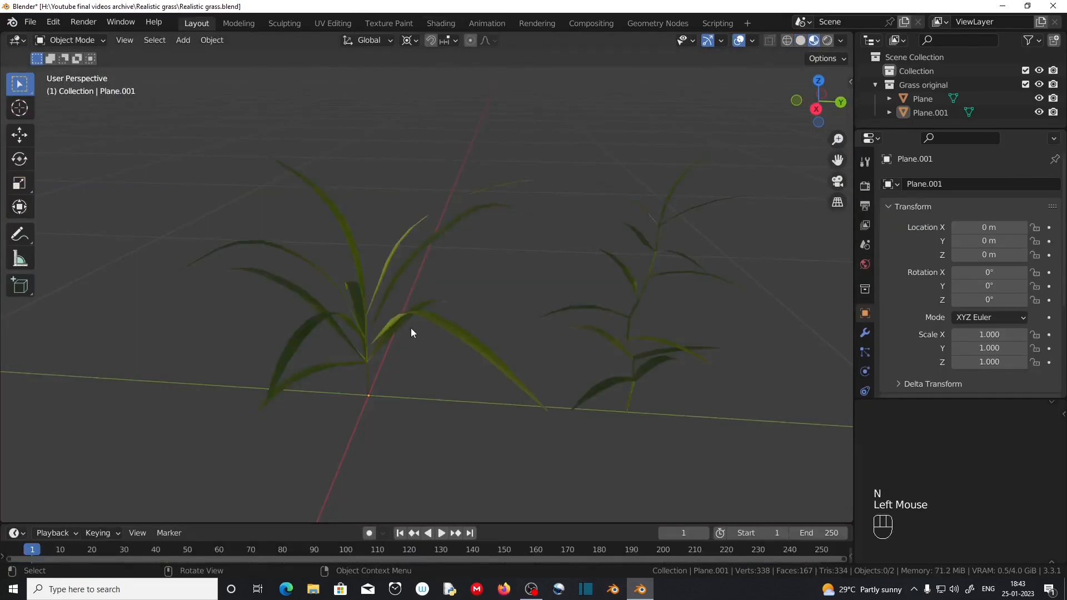
{"action": "scroll", "coordinate": [412, 332], "scroll_direction": "up", "scroll_amount": 2}
{"action": "middle_click_drag", "start_coordinate": [401, 342], "coordinate": [329, 432]}
{"action": "scroll", "coordinate": [388, 401], "scroll_direction": "up", "scroll_amount": 2}
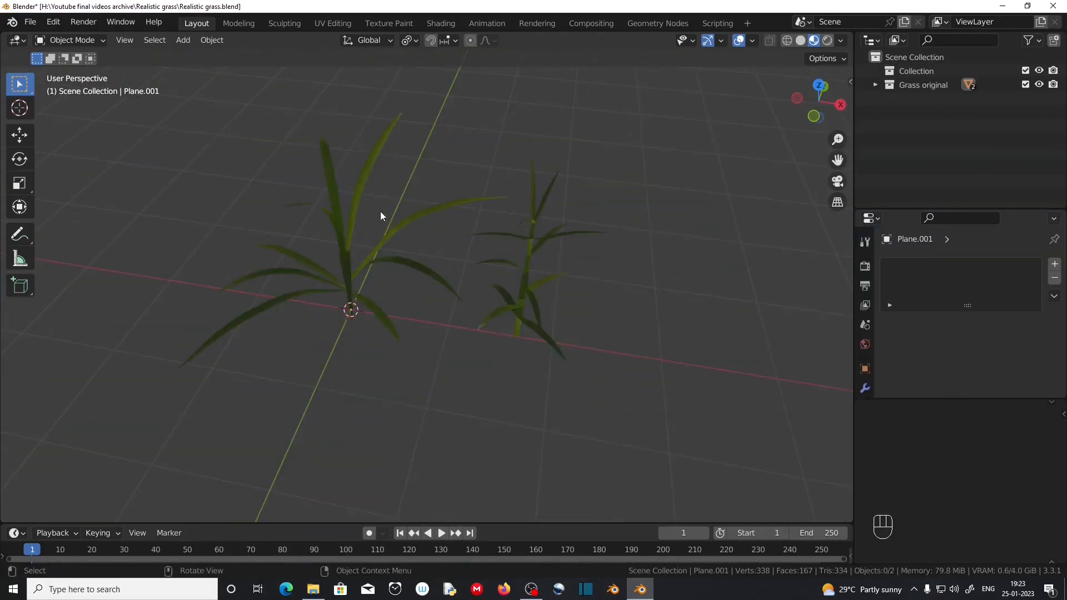
Shrink the Outliner to give the Properties editor more height
{"action": "middle_click_drag", "start_coordinate": [366, 305], "coordinate": [422, 272]}
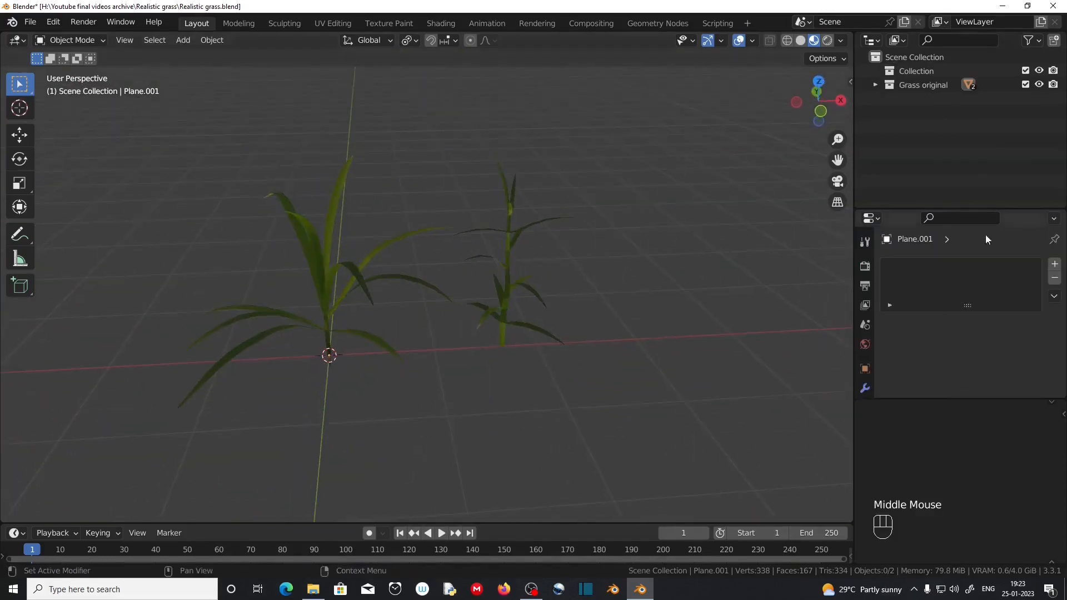
{"action": "left_click_drag", "start_coordinate": [867, 209], "coordinate": [867, 125]}
{"action": "middle_click_drag", "start_coordinate": [429, 336], "coordinate": [412, 291]}
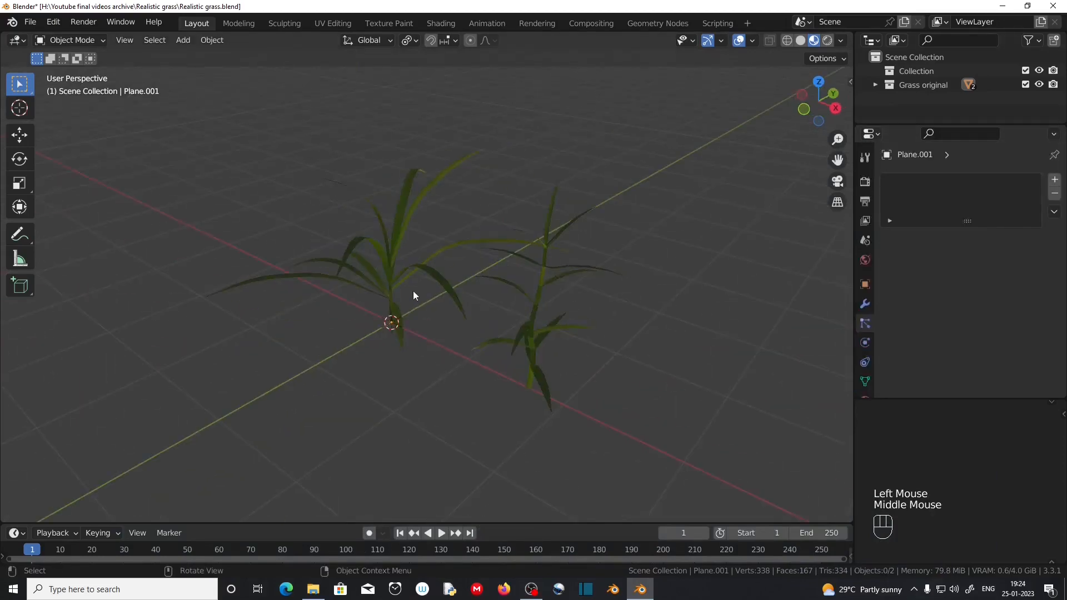
Select both grass plants and move them about 5.3 m along the global Y axis, away from the world origin
{"action": "left_click_drag", "start_coordinate": [332, 220], "coordinate": [587, 355]}
{"action": "scroll", "coordinate": [418, 357], "scroll_direction": "down", "scroll_amount": 2}
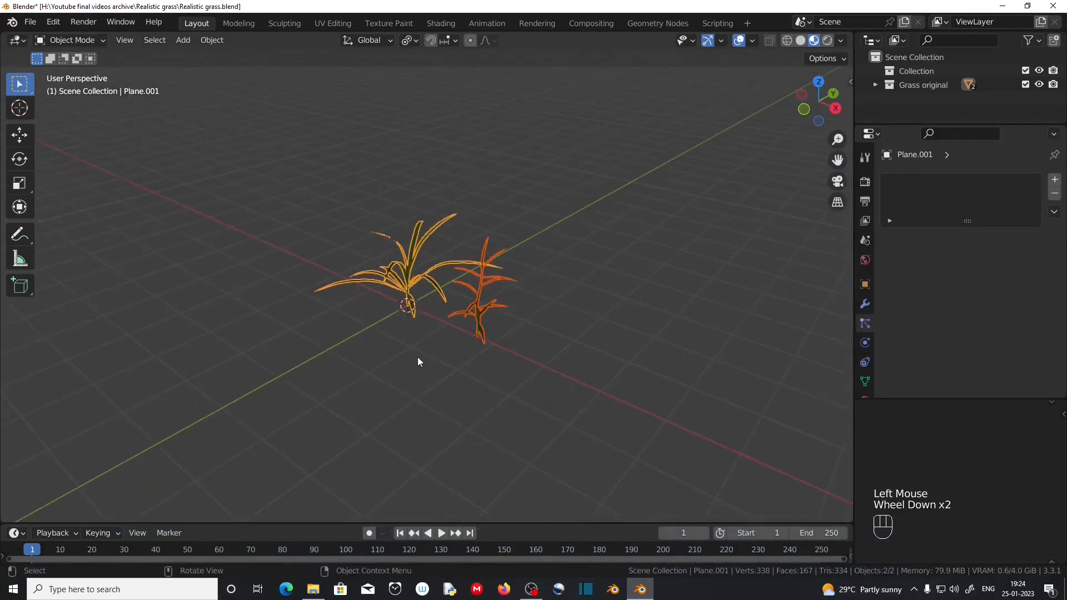
{"action": "key", "text": "g"}
{"action": "key", "text": "y"}
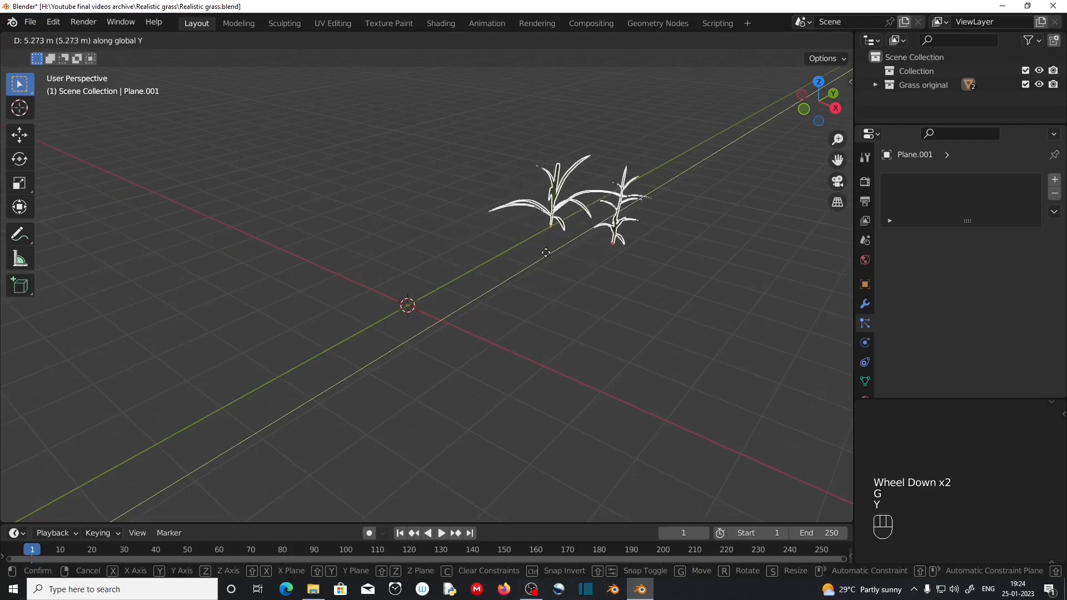
{"action": "left_click", "coordinate": [548, 258]}
{"action": "middle_click_drag", "start_coordinate": [548, 259], "coordinate": [267, 239]}
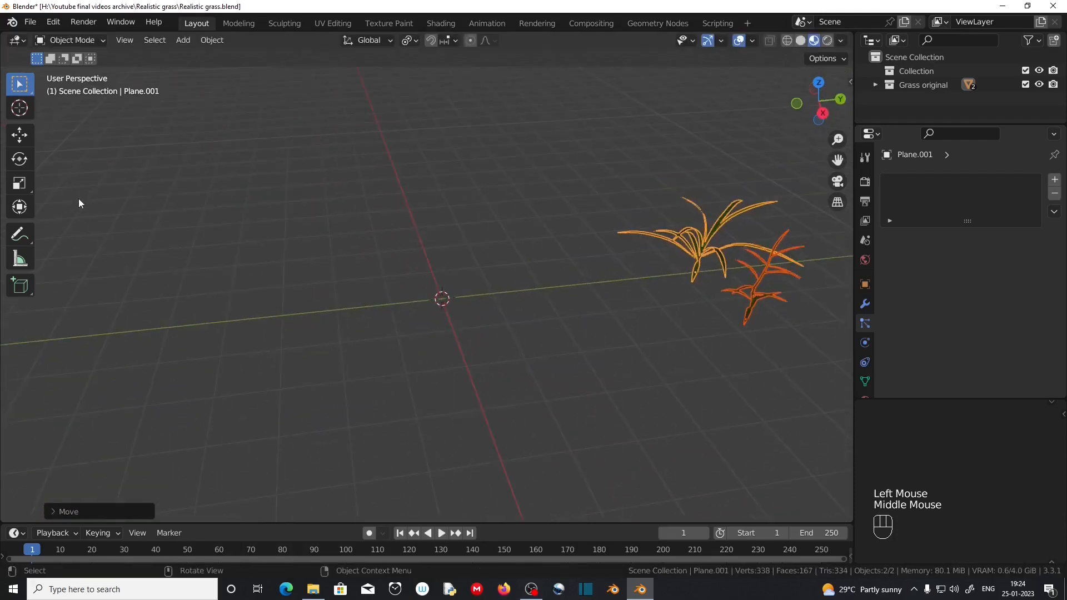
Add a plane at the world origin, switch the viewport to Solid shading and frame the plane
{"action": "key", "text": "shift+a"}
{"action": "mouse_move", "coordinate": [79, 200]}
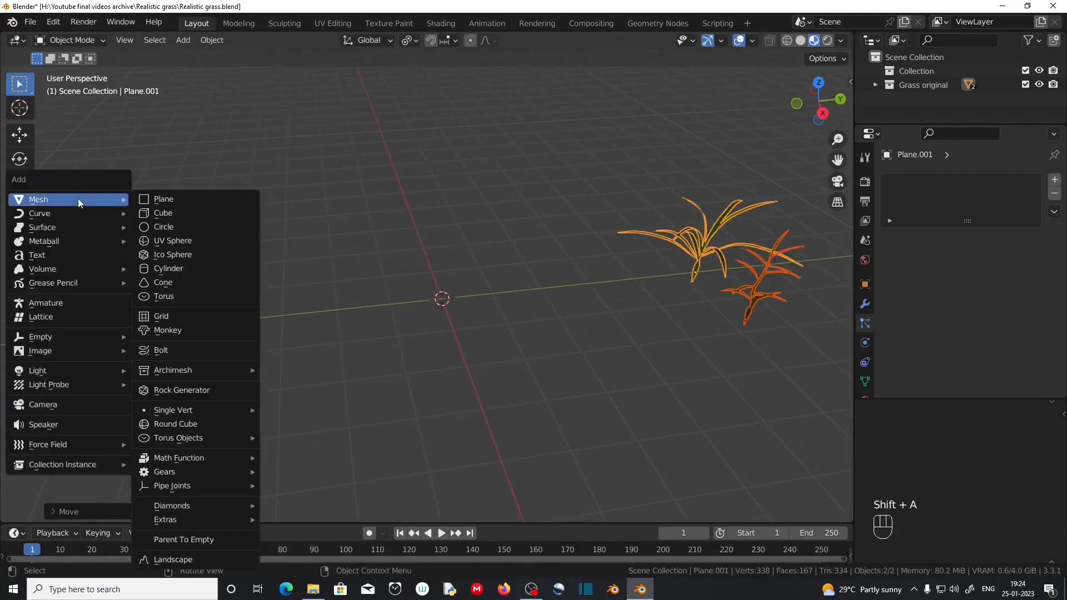
{"action": "left_click", "coordinate": [161, 200]}
{"action": "middle_click_drag", "start_coordinate": [209, 228], "coordinate": [333, 184]}
{"action": "scroll", "coordinate": [334, 183], "scroll_direction": "up", "scroll_amount": 2}
{"action": "left_click", "coordinate": [799, 41]}
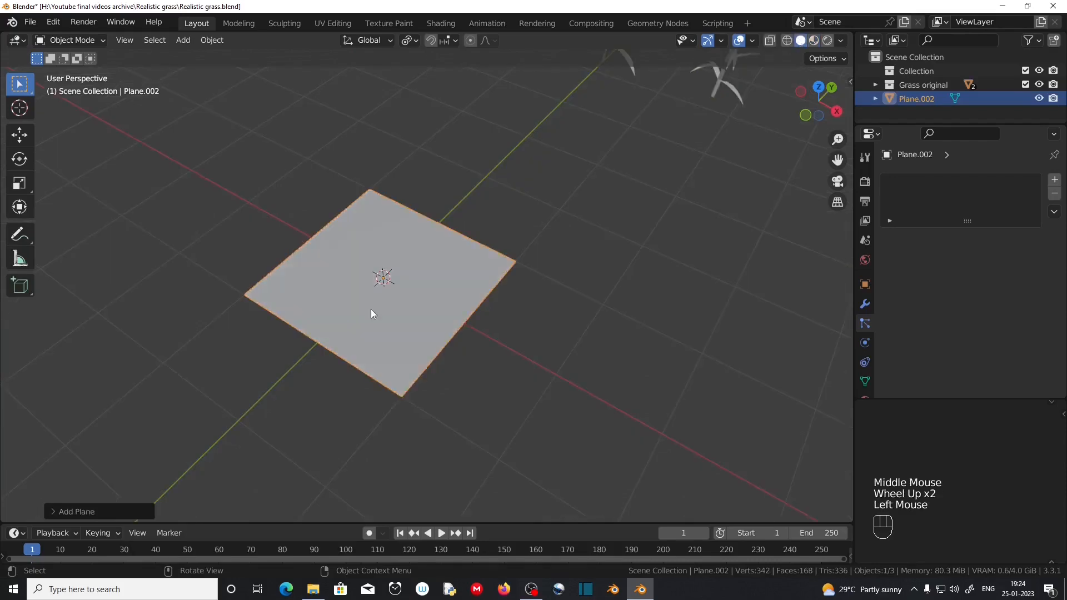
{"action": "middle_click_drag", "start_coordinate": [371, 309], "coordinate": [312, 395]}
{"action": "key", "text": "KP_Decimal"}
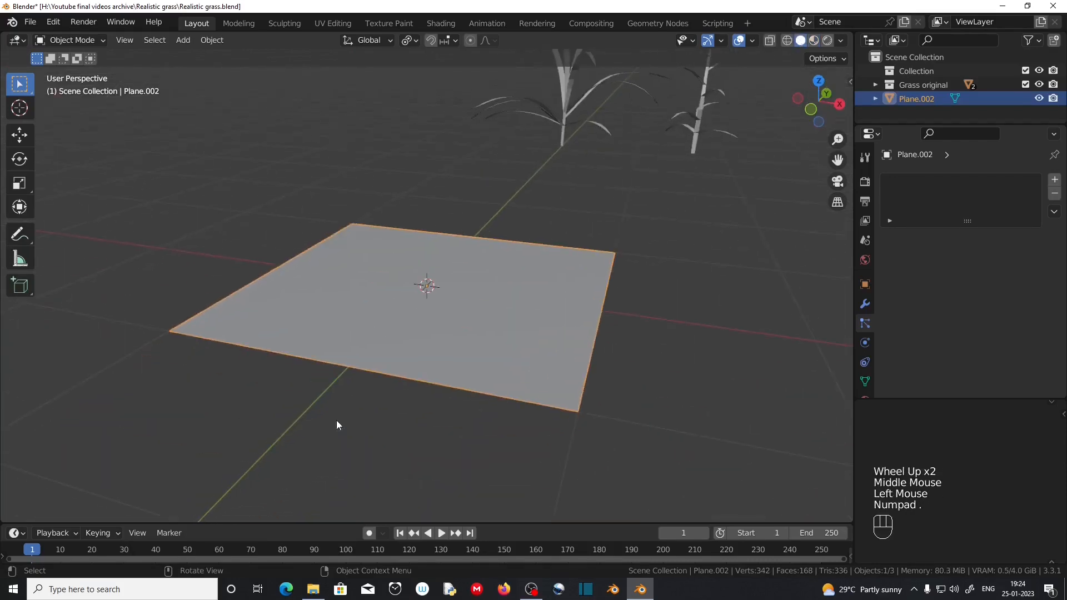
Add a Catmull-Clark Subdivision Surface modifier to the plane with 5 viewport levels and 4 render levels
{"action": "left_click", "coordinate": [865, 304]}
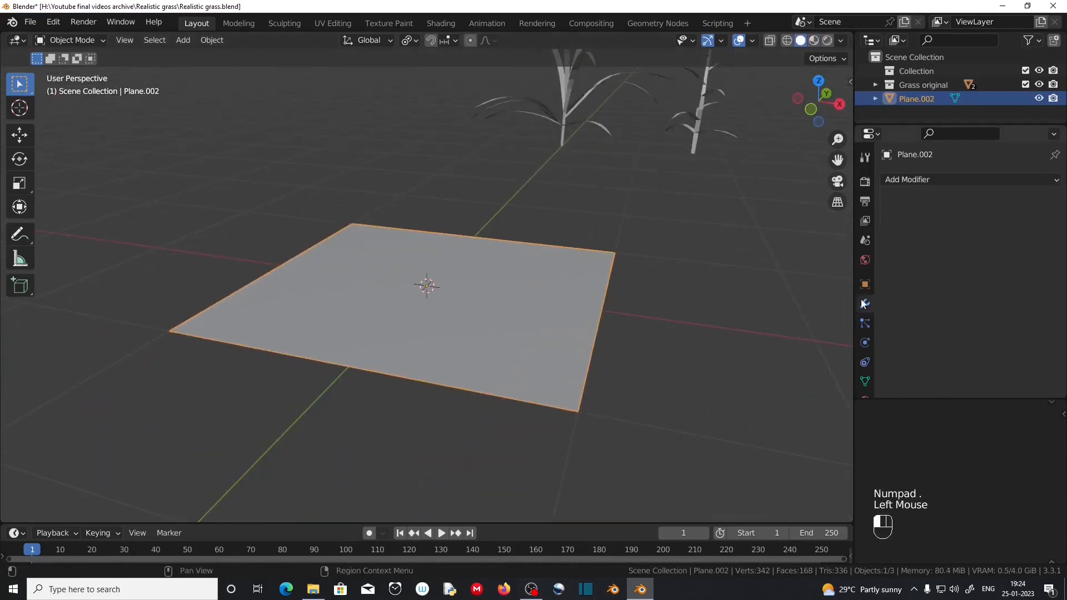
{"action": "left_click", "coordinate": [917, 180]}
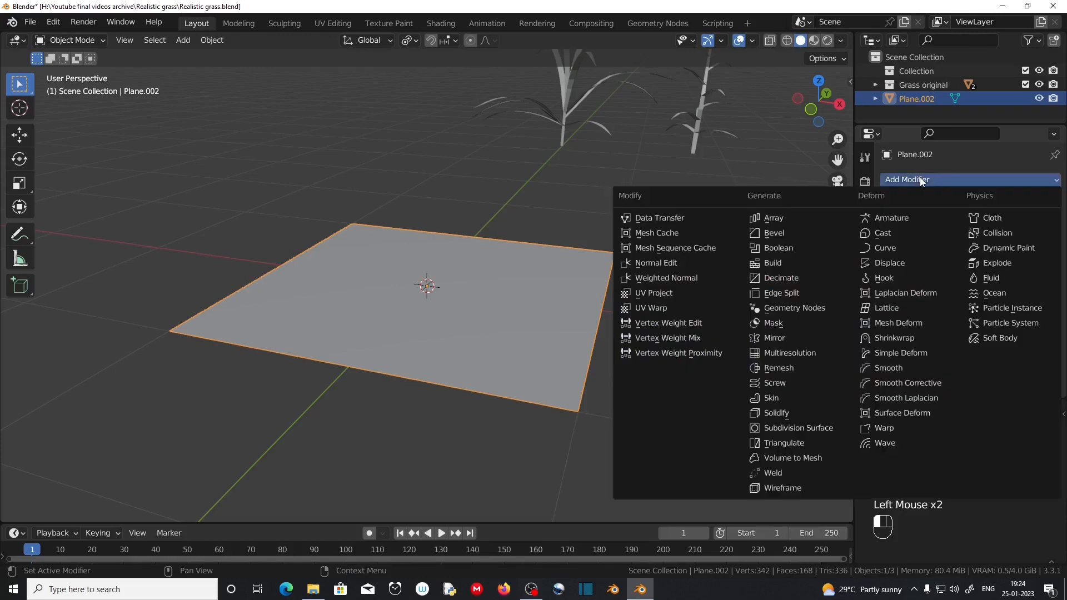
{"action": "left_click", "coordinate": [800, 429]}
{"action": "left_click", "coordinate": [1038, 243]}
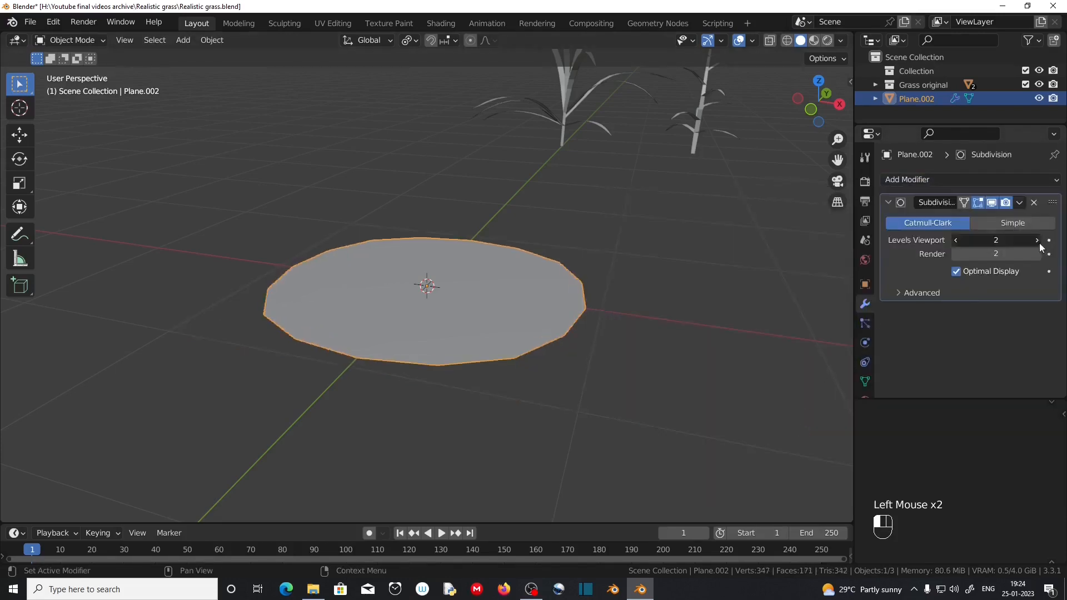
{"action": "left_click", "coordinate": [1038, 240]}
{"action": "left_click", "coordinate": [1037, 240]}
{"action": "left_click", "coordinate": [1038, 240]}
{"action": "left_click", "coordinate": [1037, 254]}
{"action": "left_click", "coordinate": [1038, 254]}
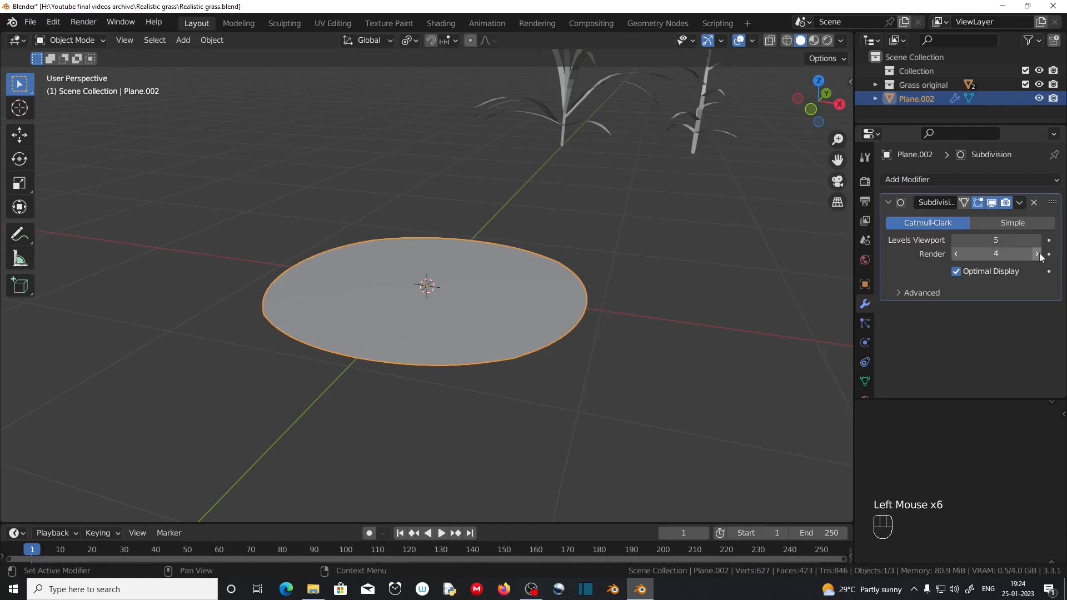
Apply the plane's Subdivision modifier and inspect the resulting mesh in Edit Mode
{"action": "left_click", "coordinate": [1020, 203]}
{"action": "left_click", "coordinate": [1002, 223]}
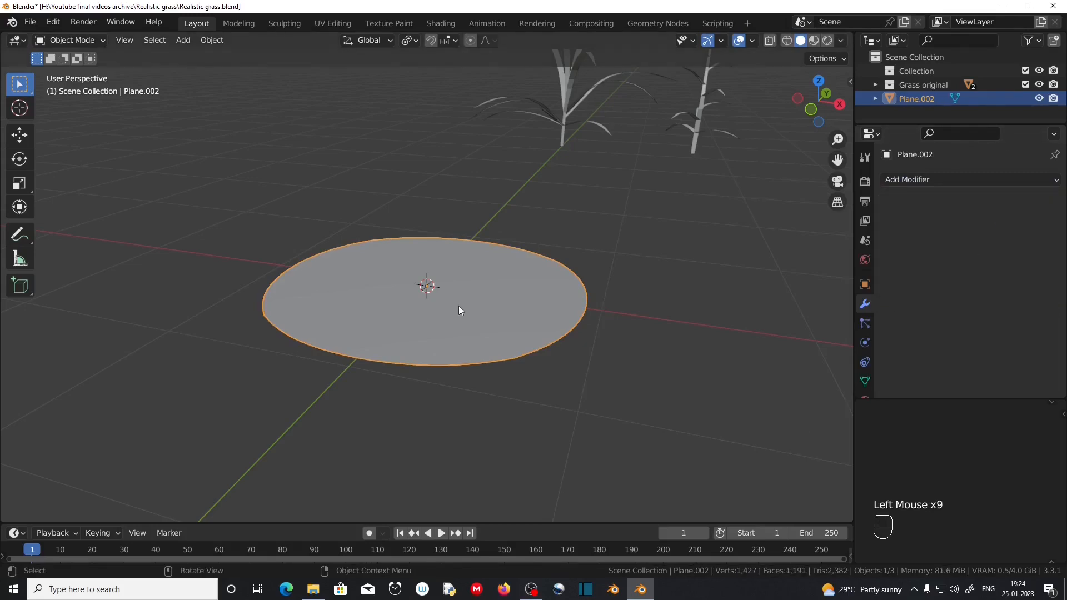
{"action": "key", "text": "Tab"}
{"action": "middle_click_drag", "start_coordinate": [432, 347], "coordinate": [432, 379]}
{"action": "scroll", "coordinate": [428, 432], "scroll_direction": "up", "scroll_amount": 1}
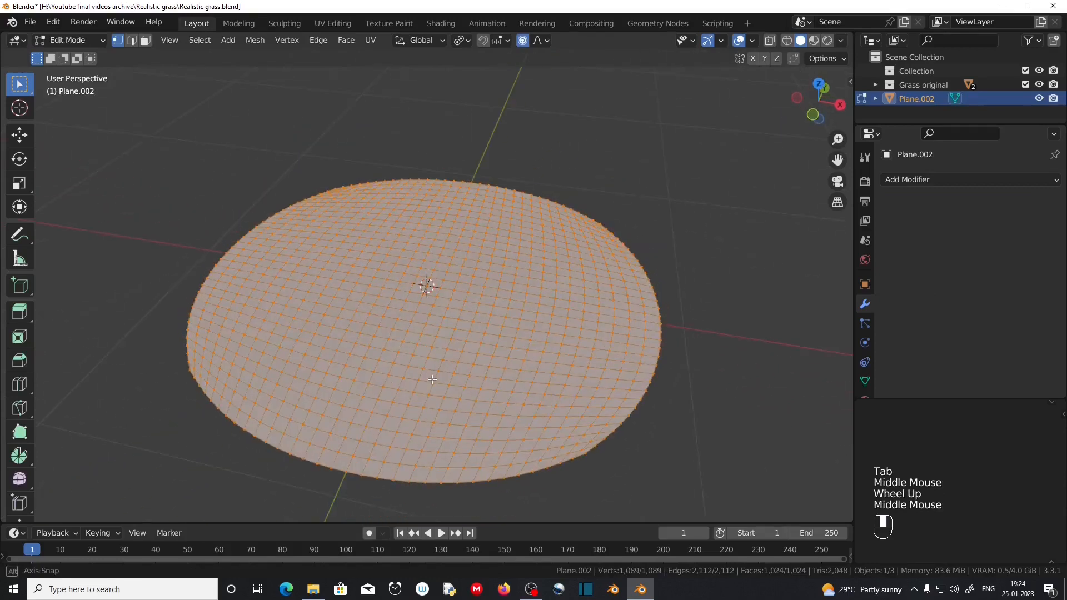
Put the subdivided plane in Weight Paint mode and try a Subtract brush stroke near its centre from the top view
{"action": "left_click", "coordinate": [68, 40]}
{"action": "left_click", "coordinate": [69, 118]}
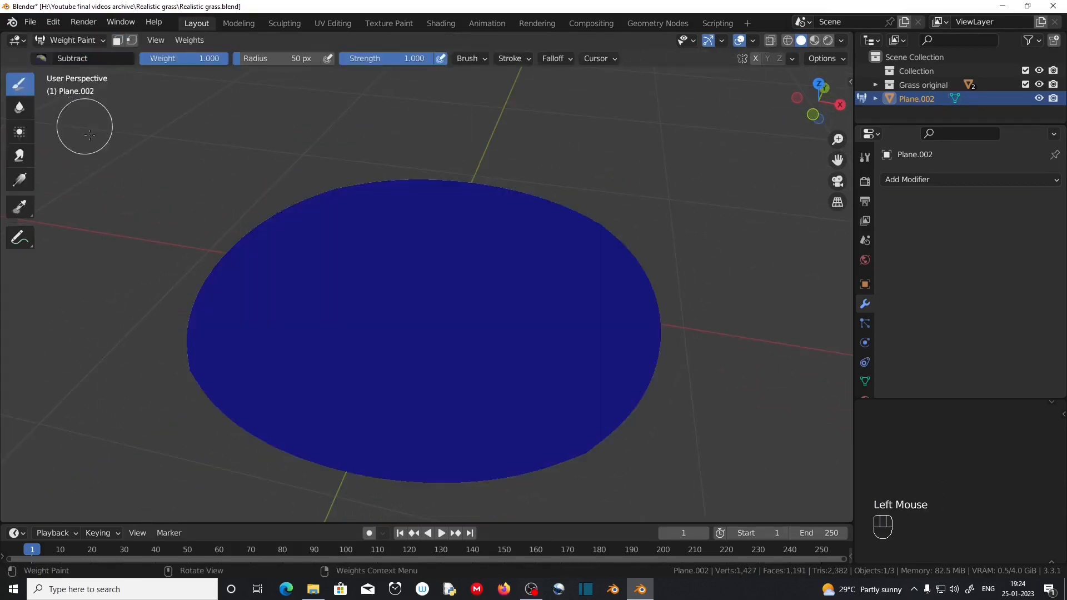
{"action": "key", "text": "KP_7"}
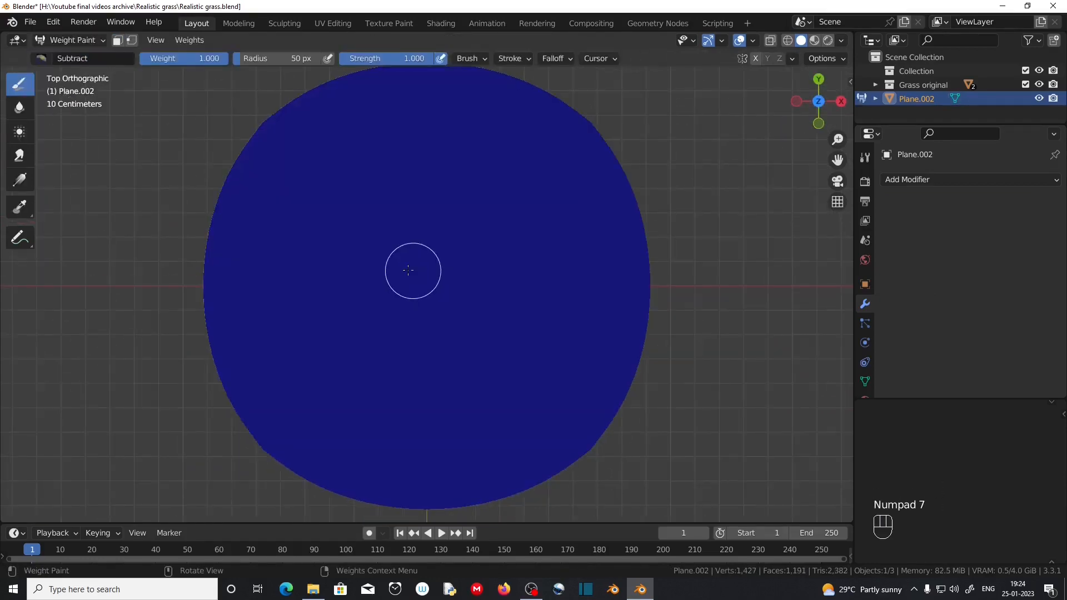
{"action": "left_click_drag", "start_coordinate": [380, 250], "coordinate": [411, 233]}
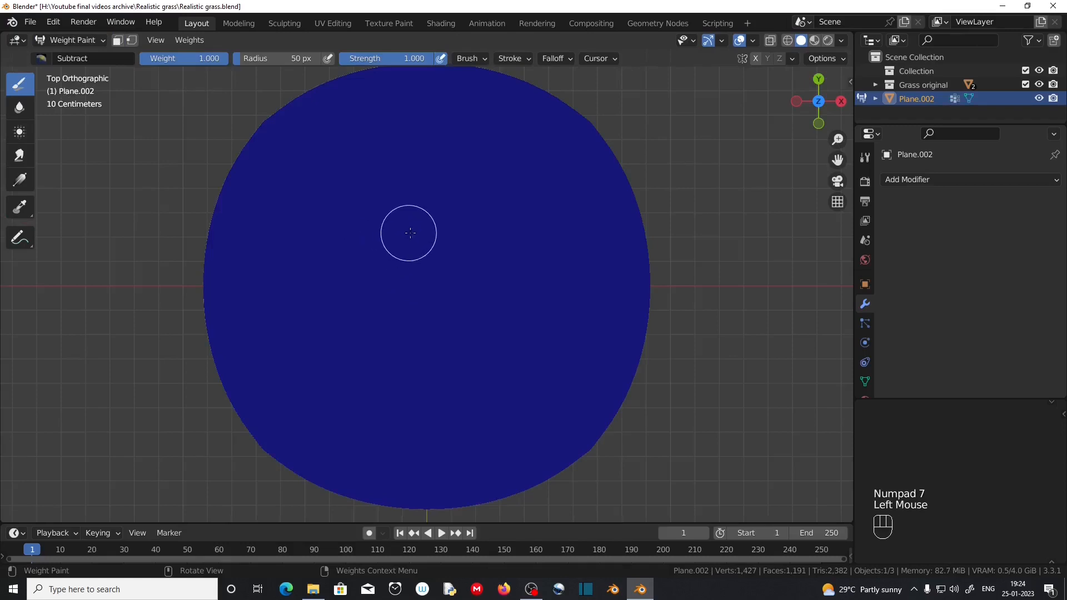
Set the weight brush to Add and paint a roughly circular patch of full weight over the middle of the disc
{"action": "left_click", "coordinate": [69, 67]}
{"action": "left_click", "coordinate": [62, 100]}
{"action": "left_click", "coordinate": [399, 265]}
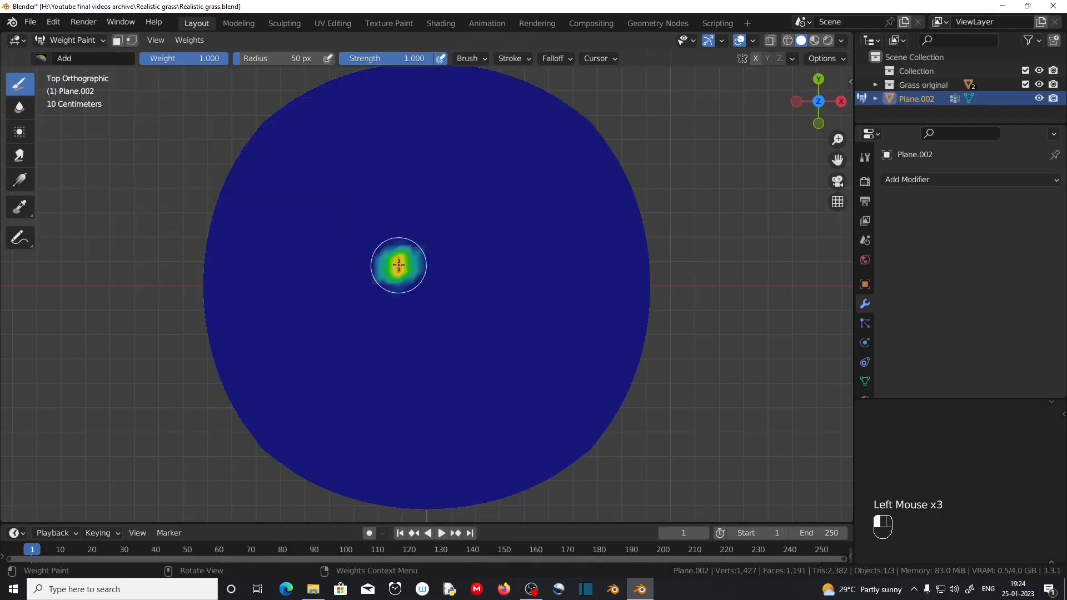
{"action": "mouse_move", "coordinate": [399, 266]}
{"action": "left_mouse_down"}
{"action": "mouse_move", "coordinate": [456, 241]}
{"action": "mouse_move", "coordinate": [439, 310]}
{"action": "mouse_move", "coordinate": [381, 238]}
{"action": "mouse_move", "coordinate": [473, 272]}
{"action": "mouse_move", "coordinate": [389, 322]}
{"action": "mouse_move", "coordinate": [400, 239]}
{"action": "mouse_move", "coordinate": [445, 283]}
{"action": "mouse_move", "coordinate": [431, 225]}
{"action": "mouse_move", "coordinate": [382, 341]}
{"action": "mouse_move", "coordinate": [453, 242]}
{"action": "mouse_move", "coordinate": [369, 222]}
{"action": "mouse_move", "coordinate": [497, 292]}
{"action": "mouse_move", "coordinate": [489, 258]}
{"action": "left_mouse_up"}
{"action": "middle_click_drag", "start_coordinate": [489, 257], "coordinate": [429, 305]}
{"action": "scroll", "coordinate": [429, 305], "scroll_direction": "up", "scroll_amount": 2}
{"action": "left_click", "coordinate": [99, 97]}
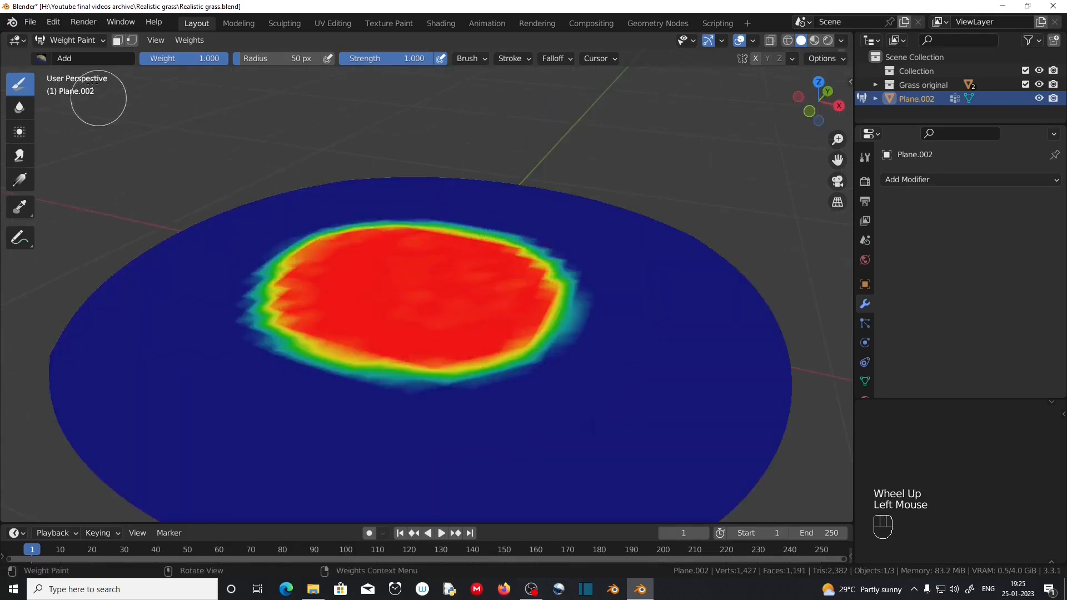
In Object Mode, scale both grass plants down together and apply their rotation and scale
{"action": "left_click", "coordinate": [81, 41]}
{"action": "left_click", "coordinate": [87, 62]}
{"action": "middle_click_drag", "start_coordinate": [556, 211], "coordinate": [592, 184]}
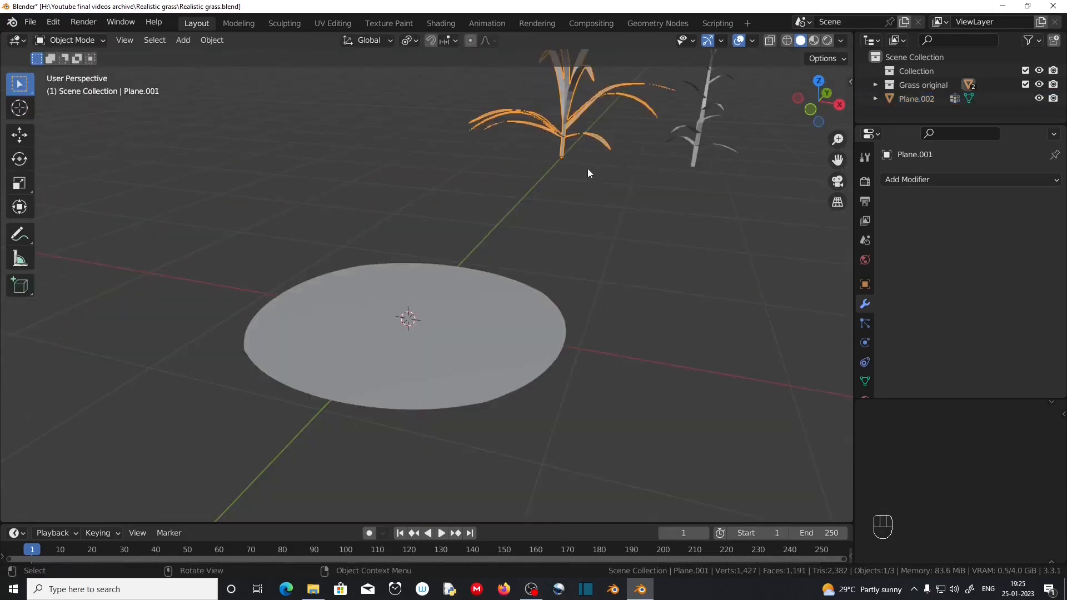
{"action": "left_click", "coordinate": [694, 123], "text": "shift"}
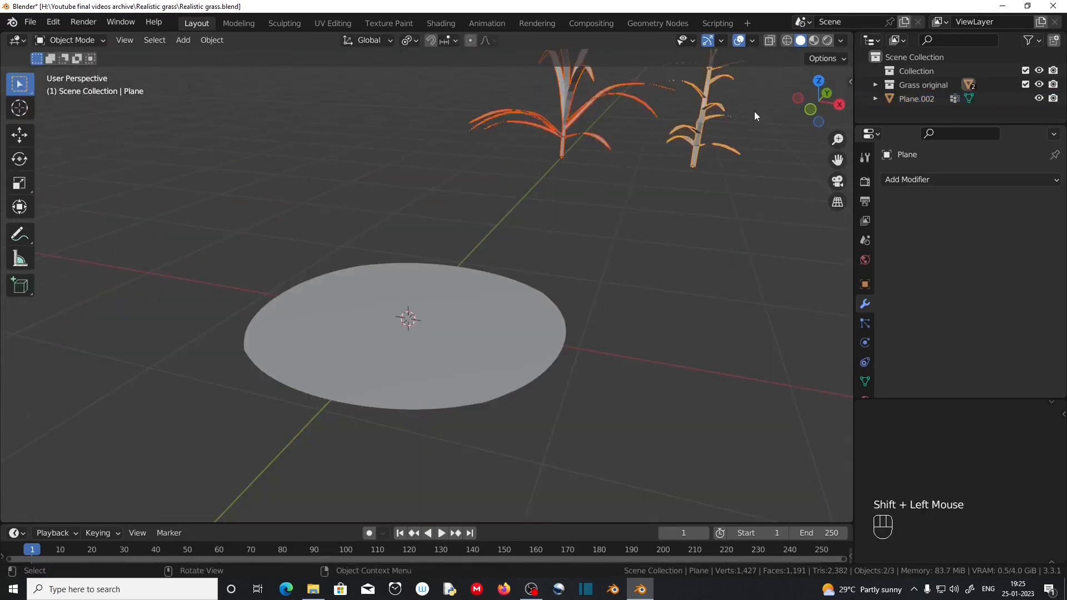
{"action": "key", "text": "s"}
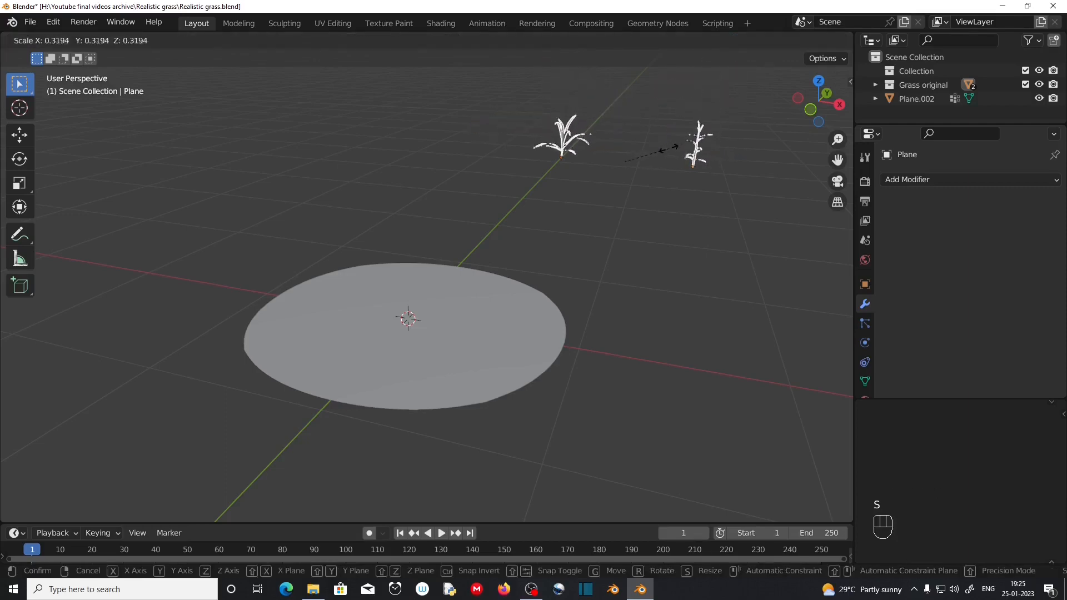
{"action": "left_click", "coordinate": [663, 155]}
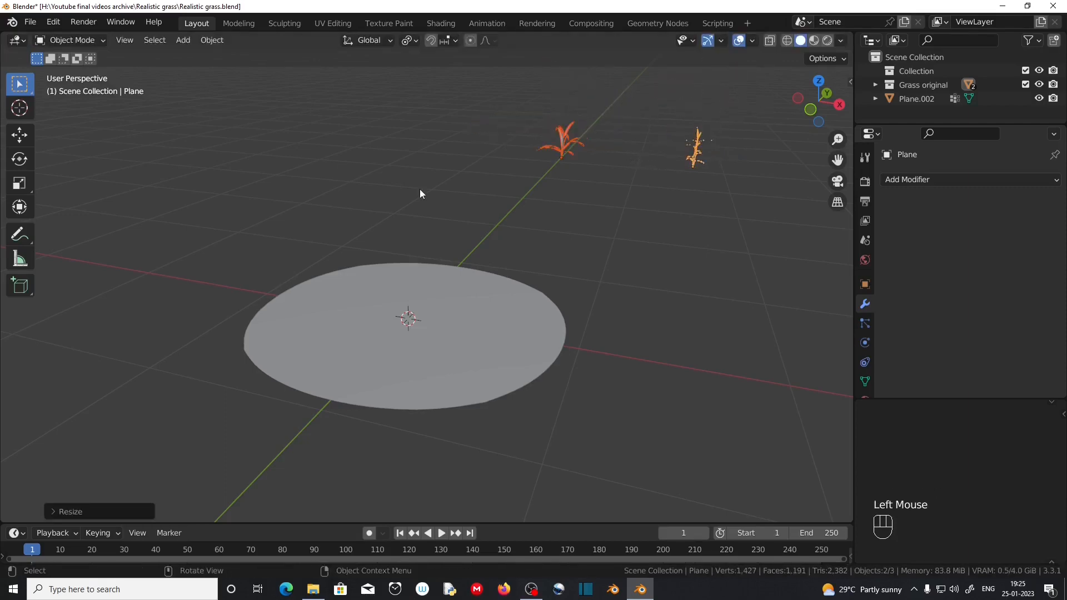
{"action": "key", "text": "ctrl+a"}
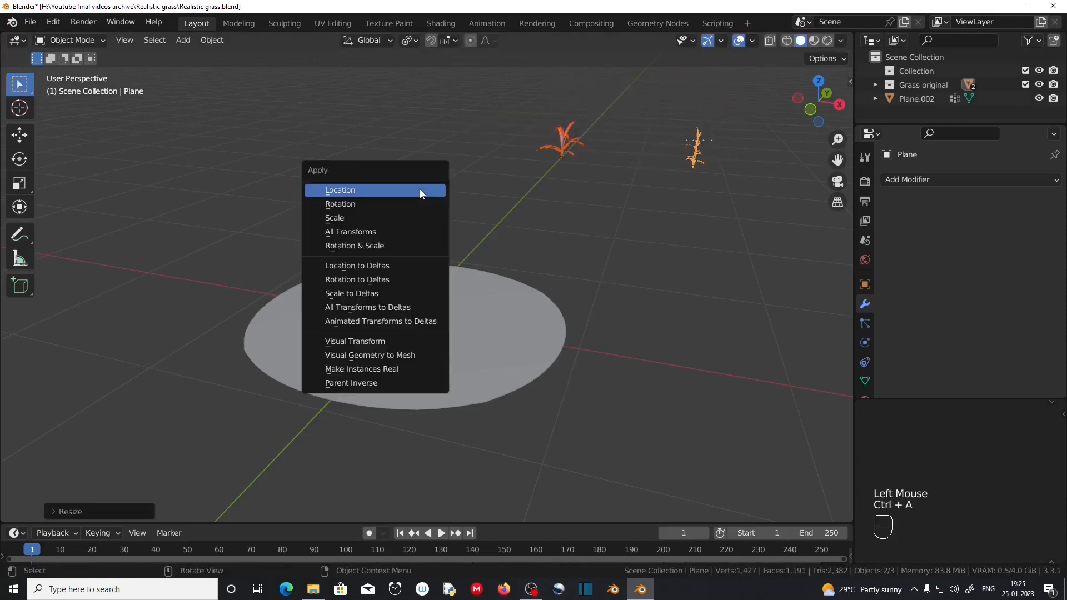
{"action": "left_click", "coordinate": [418, 246]}
Add a particle system to the round ground plane, name its settings Grass and set its type to Hair
{"action": "left_click", "coordinate": [467, 348]}
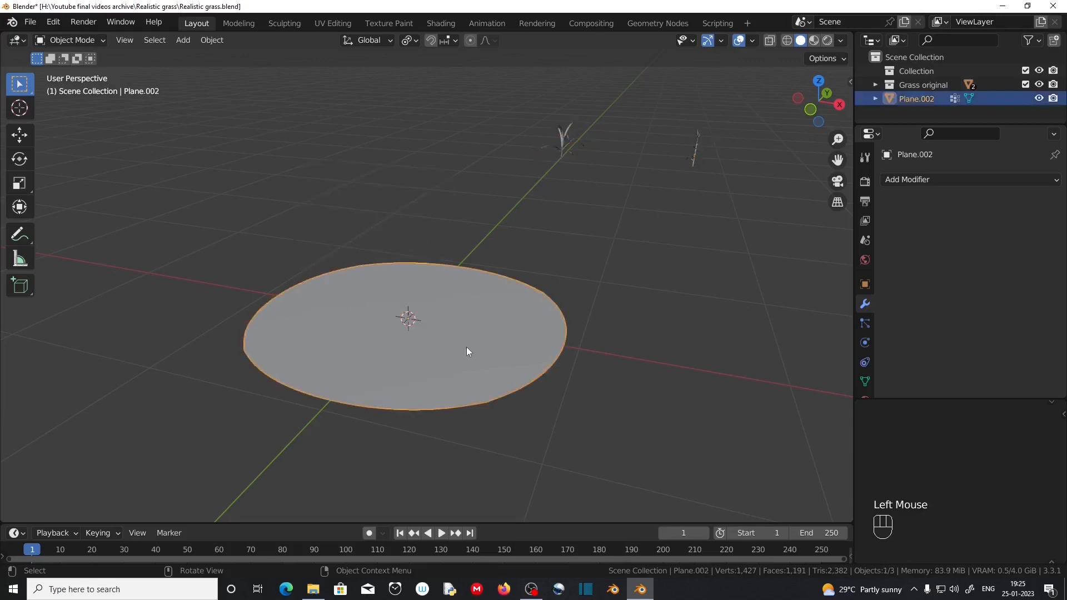
{"action": "left_click", "coordinate": [866, 324]}
{"action": "left_click", "coordinate": [1054, 180]}
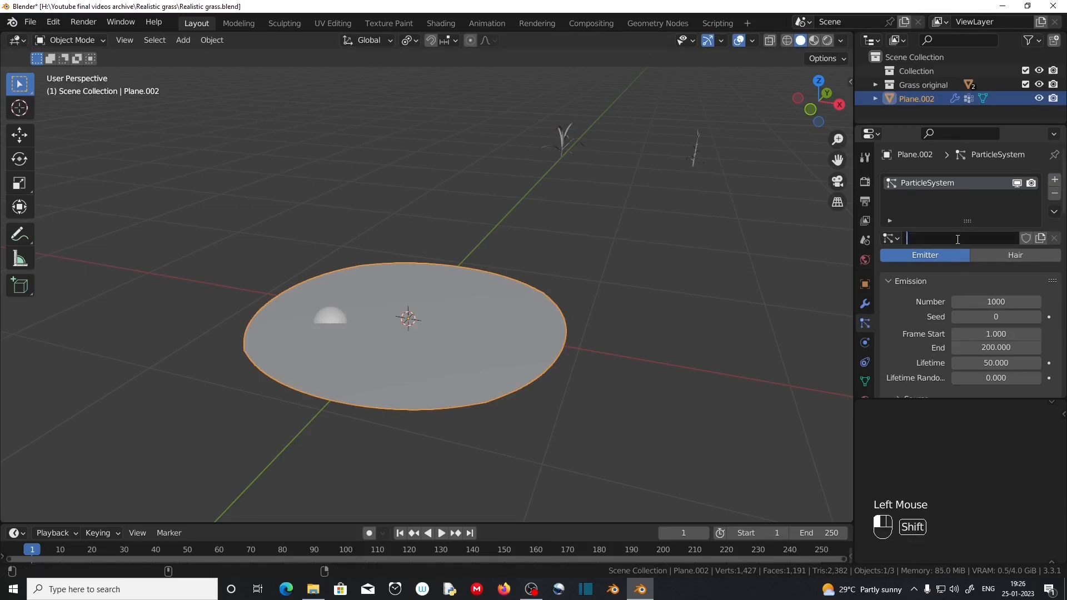
{"action": "type", "text": "Grass"}
{"action": "left_click", "coordinate": [993, 256]}
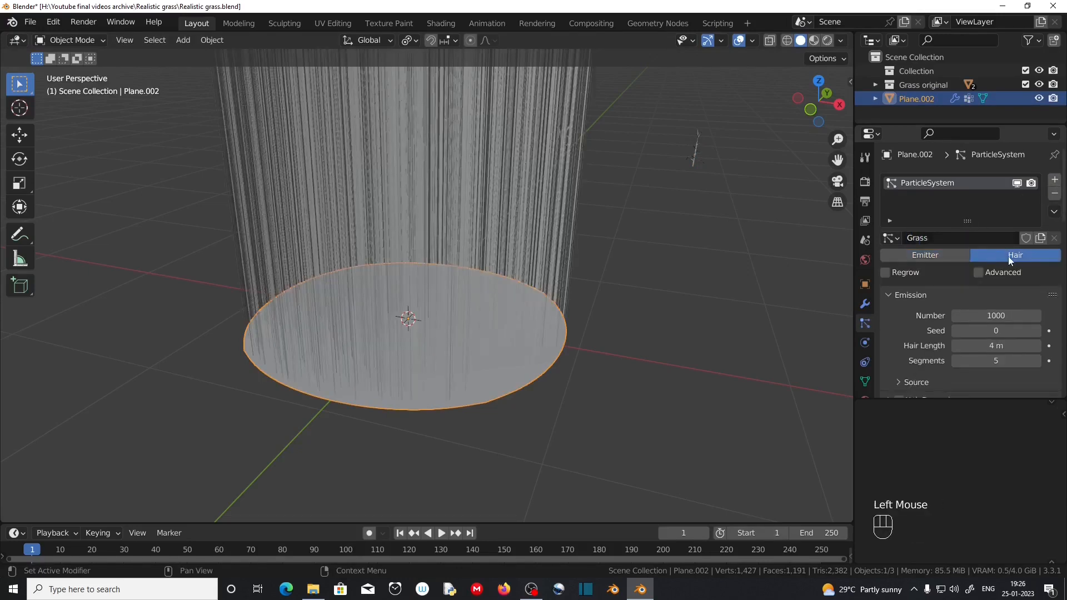
Enable the advanced hair settings and render the particles as instances of the Grass original collection
{"action": "scroll", "coordinate": [933, 309], "scroll_direction": "down", "scroll_amount": 6}
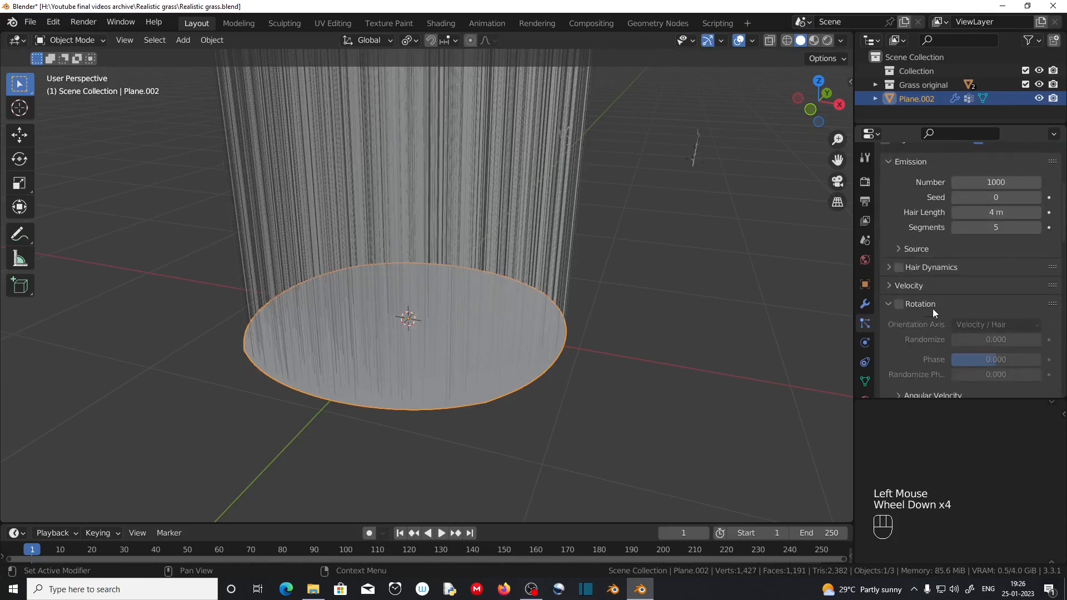
{"action": "left_click", "coordinate": [986, 319]}
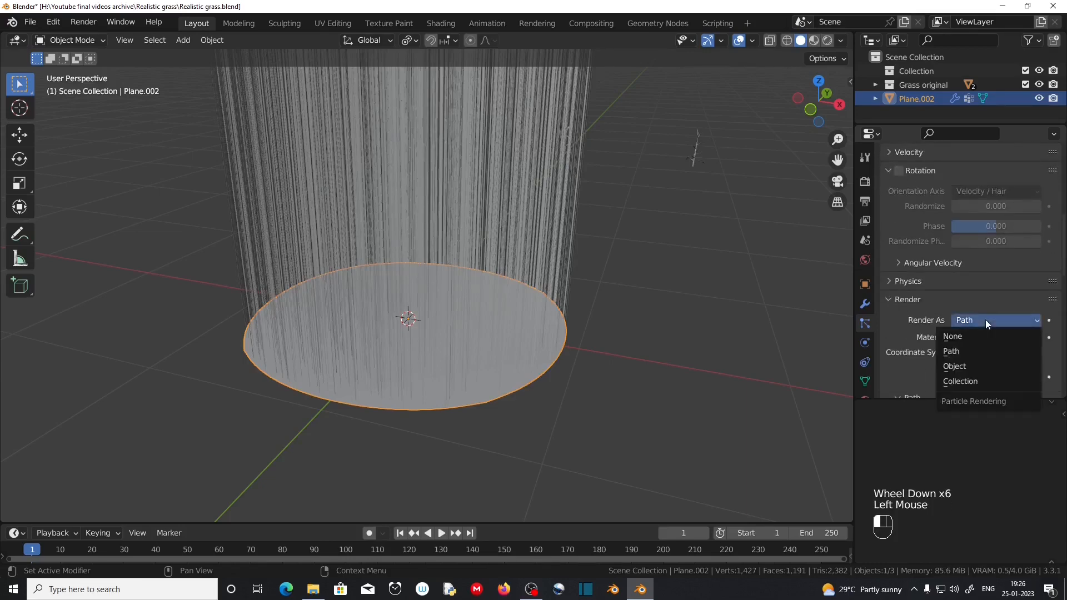
{"action": "left_click", "coordinate": [980, 380]}
{"action": "scroll", "coordinate": [981, 380], "scroll_direction": "down", "scroll_amount": 2}
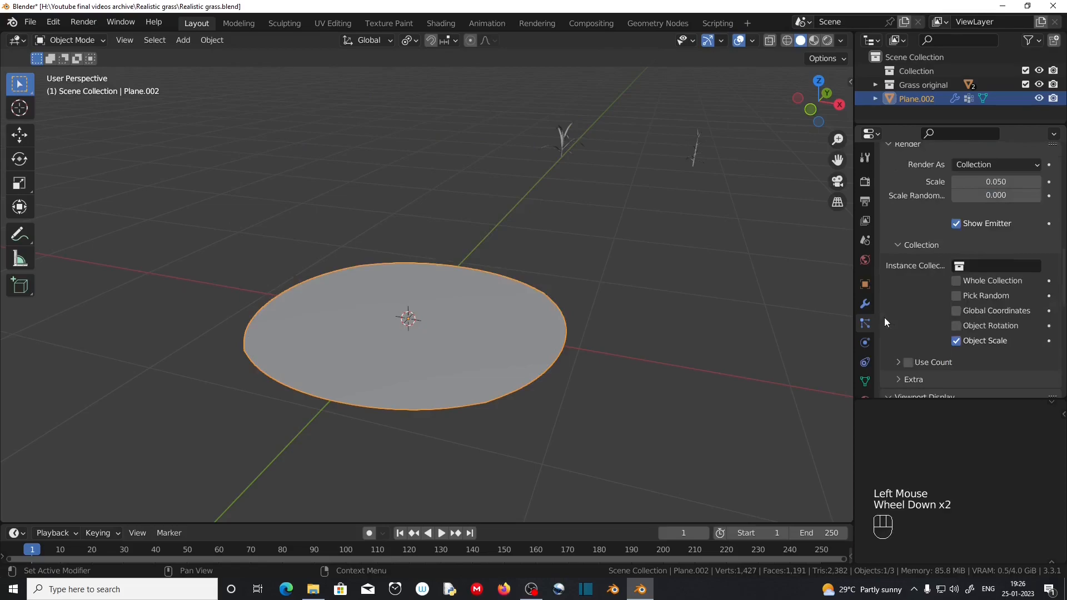
{"action": "left_click", "coordinate": [982, 266]}
{"action": "left_click", "coordinate": [971, 300]}
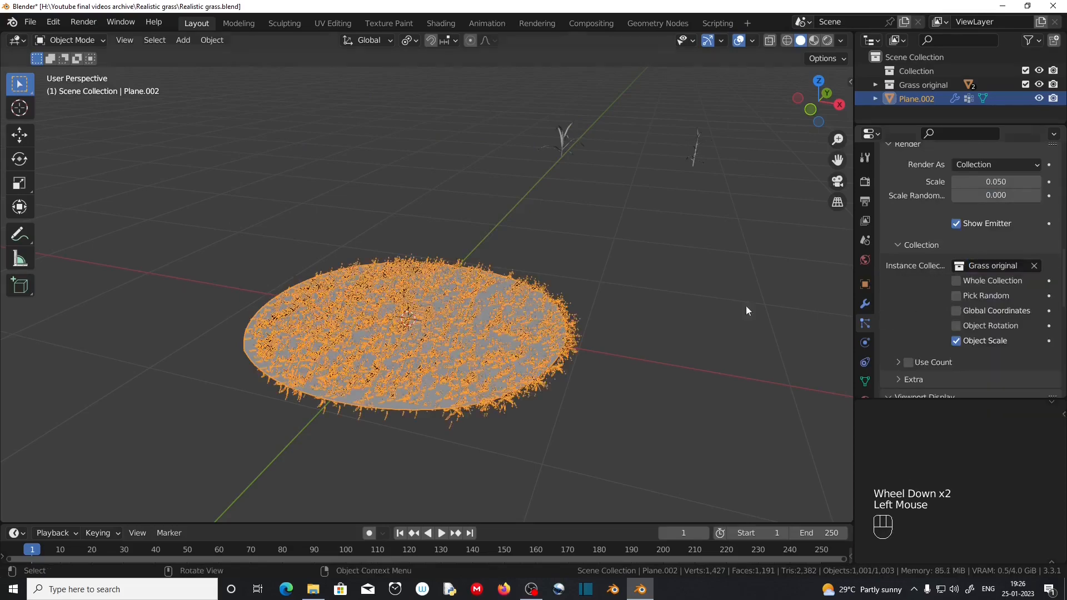
{"action": "scroll", "coordinate": [605, 330], "scroll_direction": "up", "scroll_amount": 2}
{"action": "middle_click_drag", "start_coordinate": [604, 330], "coordinate": [525, 323]}
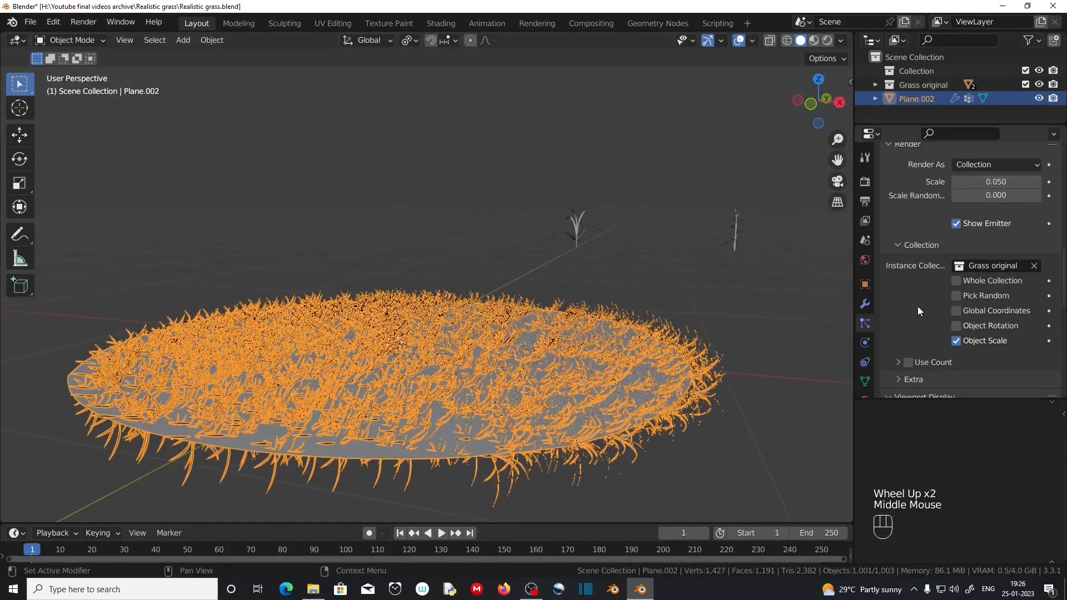
Limit the particle density to the painted area using the vertex group named Group
{"action": "scroll", "coordinate": [910, 305], "scroll_direction": "down", "scroll_amount": 6}
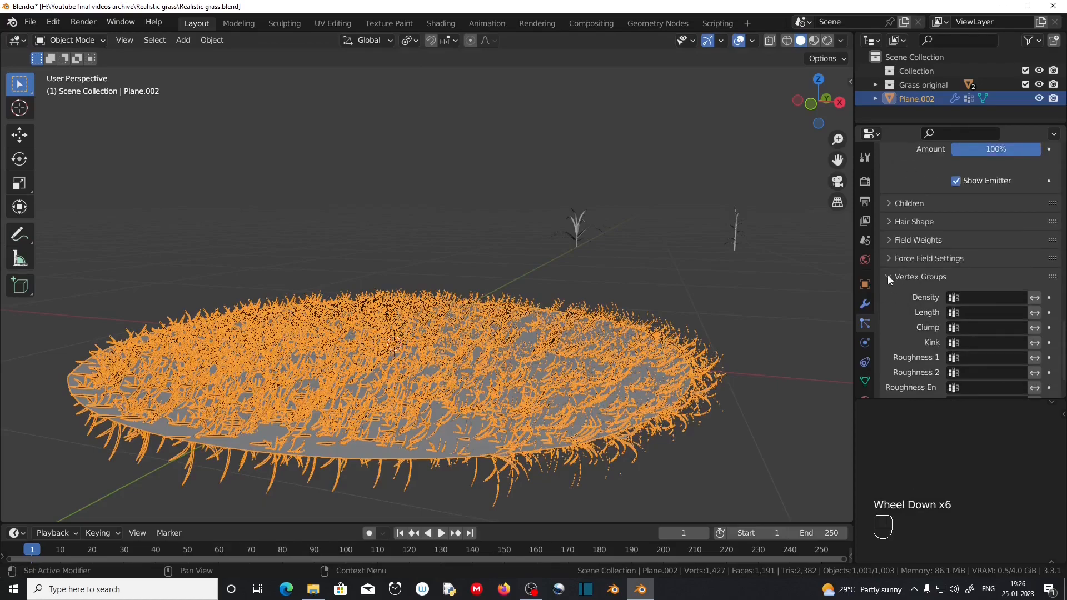
{"action": "scroll", "coordinate": [962, 283], "scroll_direction": "down", "scroll_amount": 1}
{"action": "left_click", "coordinate": [982, 253]}
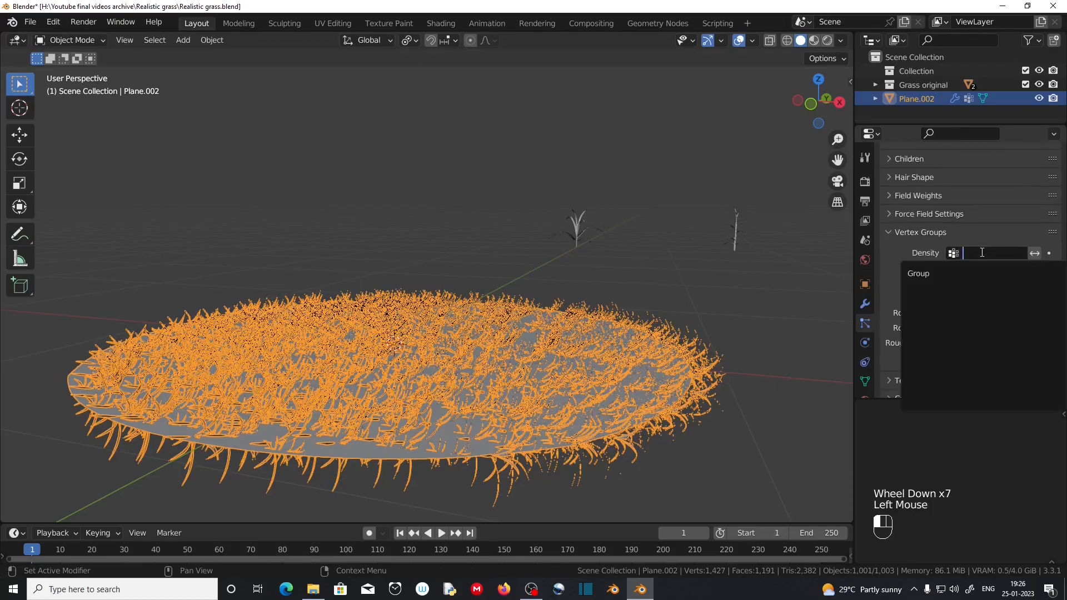
{"action": "left_click", "coordinate": [959, 281]}
{"action": "scroll", "coordinate": [418, 374], "scroll_direction": "up", "scroll_amount": 2}
{"action": "mouse_move", "coordinate": [418, 374]}
{"action": "middle_mouse_down"}
{"action": "mouse_move", "coordinate": [422, 336]}
{"action": "mouse_move", "coordinate": [408, 383]}
{"action": "middle_mouse_up"}
Enable particle rotation and set its orientation axis to Global X
{"action": "scroll", "coordinate": [939, 291], "scroll_direction": "up", "scroll_amount": 5}
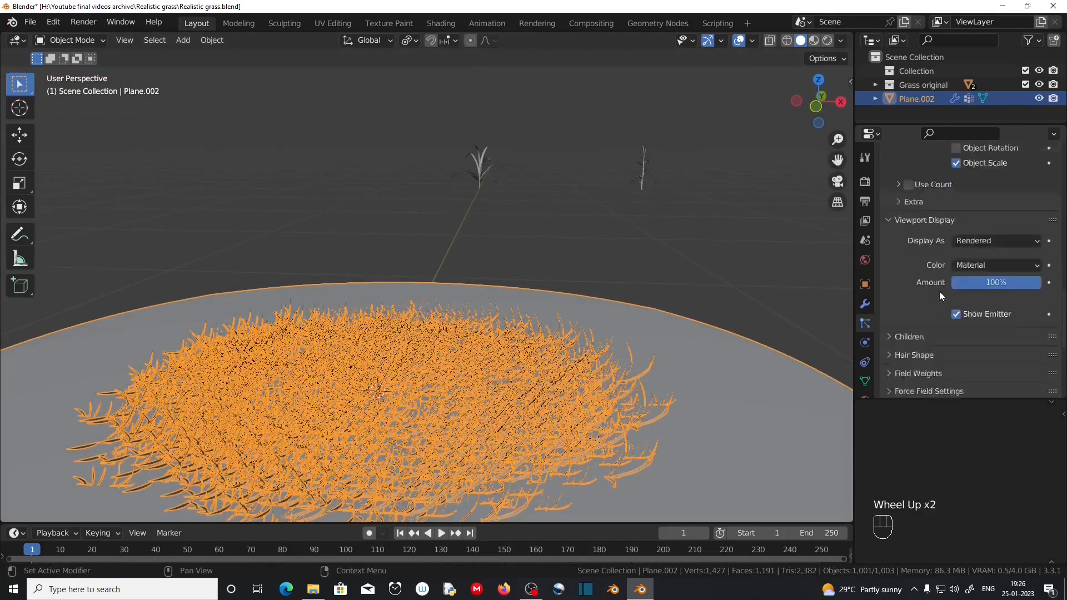
{"action": "scroll", "coordinate": [940, 291], "scroll_direction": "up", "scroll_amount": 3}
{"action": "left_click", "coordinate": [899, 215]}
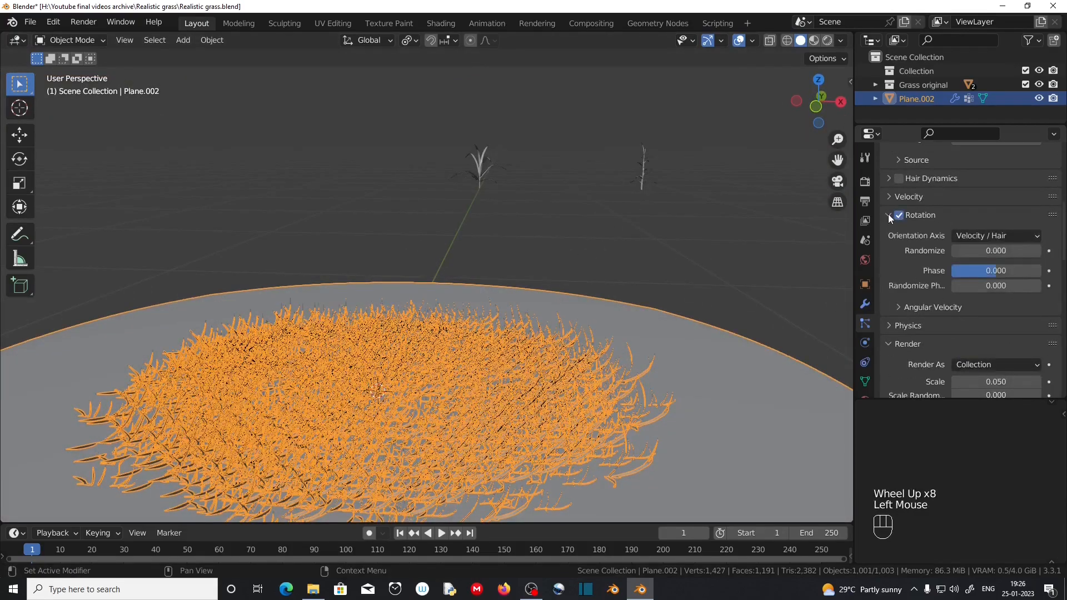
{"action": "left_click", "coordinate": [922, 215]}
{"action": "left_click", "coordinate": [923, 215]}
{"action": "left_click", "coordinate": [968, 236]}
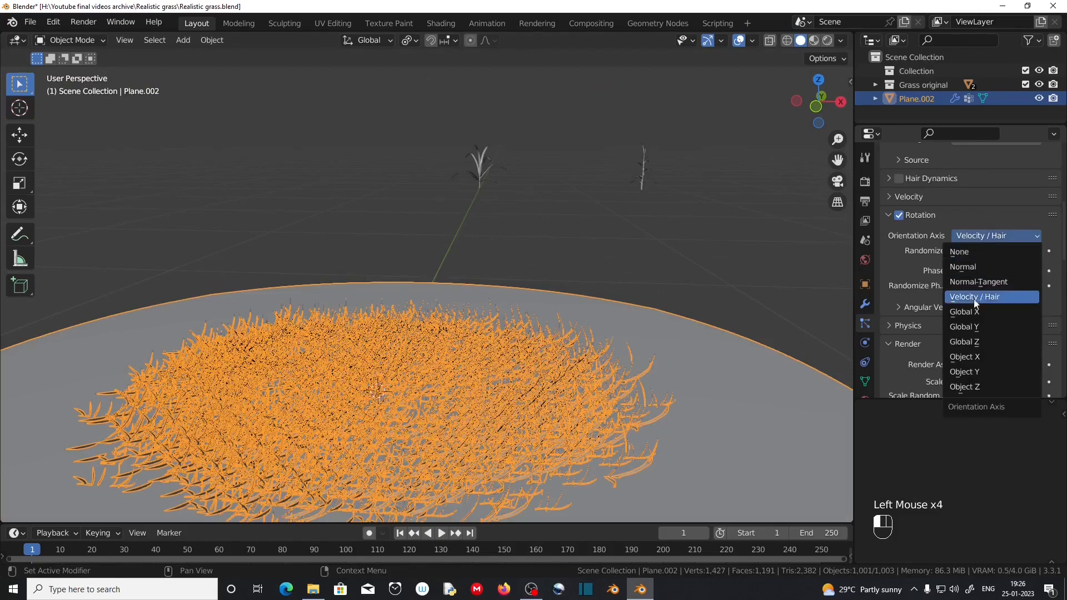
{"action": "left_click", "coordinate": [987, 311]}
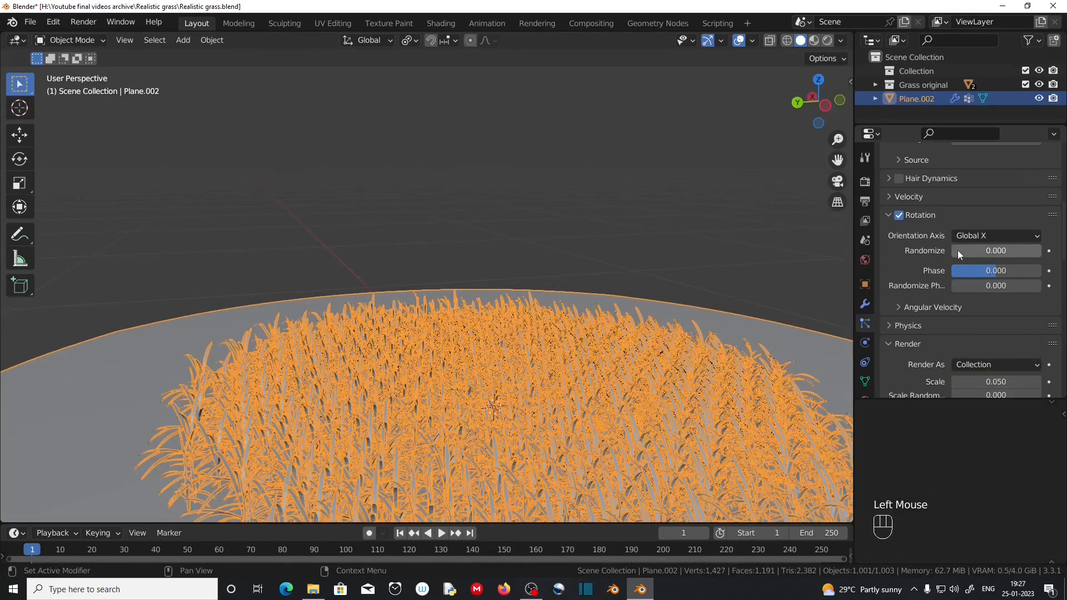
Set the particle rotation's Randomize to about 0.183 and Randomize Phase to about 0.195
{"action": "left_click_drag", "start_coordinate": [958, 250], "coordinate": [994, 250]}
{"action": "middle_click_drag", "start_coordinate": [556, 271], "coordinate": [557, 275]}
{"action": "left_click_drag", "start_coordinate": [959, 285], "coordinate": [968, 285]}
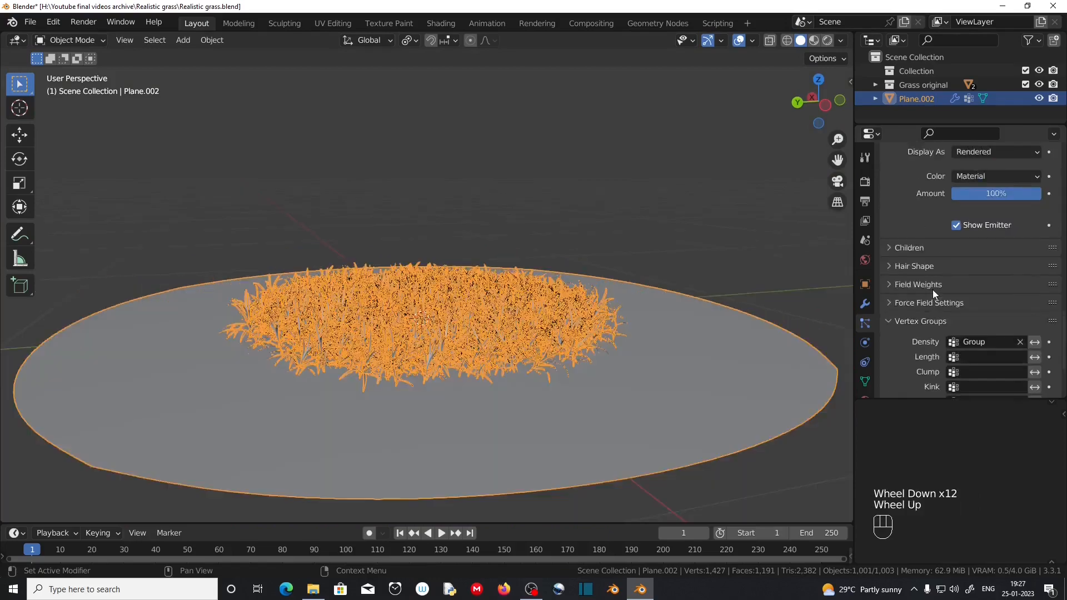
Increase the render scale of the grass particles to 0.090
{"action": "scroll", "coordinate": [933, 289], "scroll_direction": "up", "scroll_amount": 3}
{"action": "scroll", "coordinate": [933, 289], "scroll_direction": "up", "scroll_amount": 2}
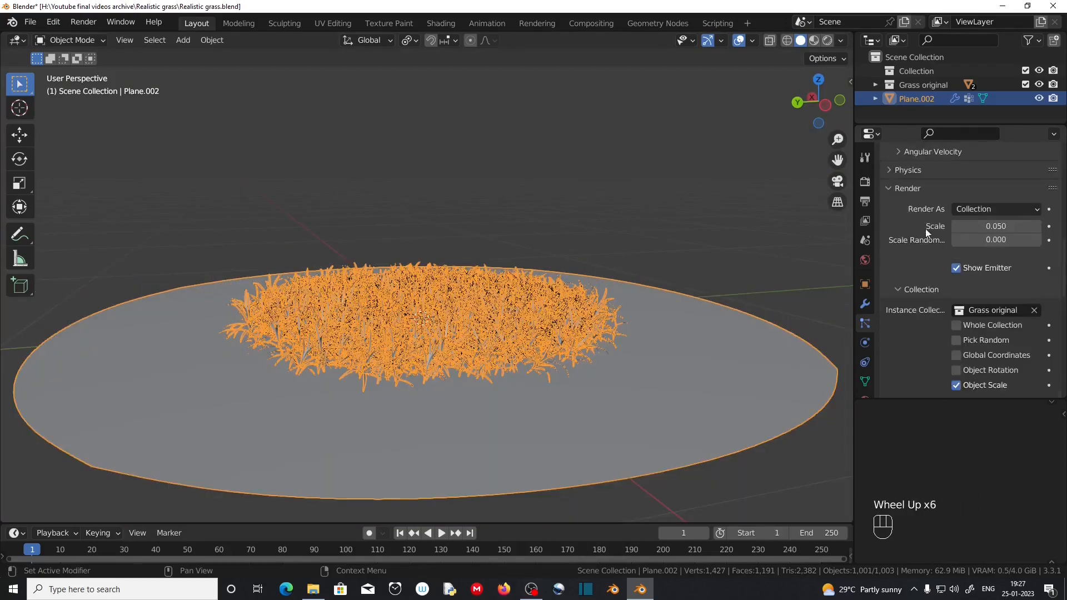
{"action": "left_click", "coordinate": [965, 225]}
{"action": "left_click", "coordinate": [1037, 226]}
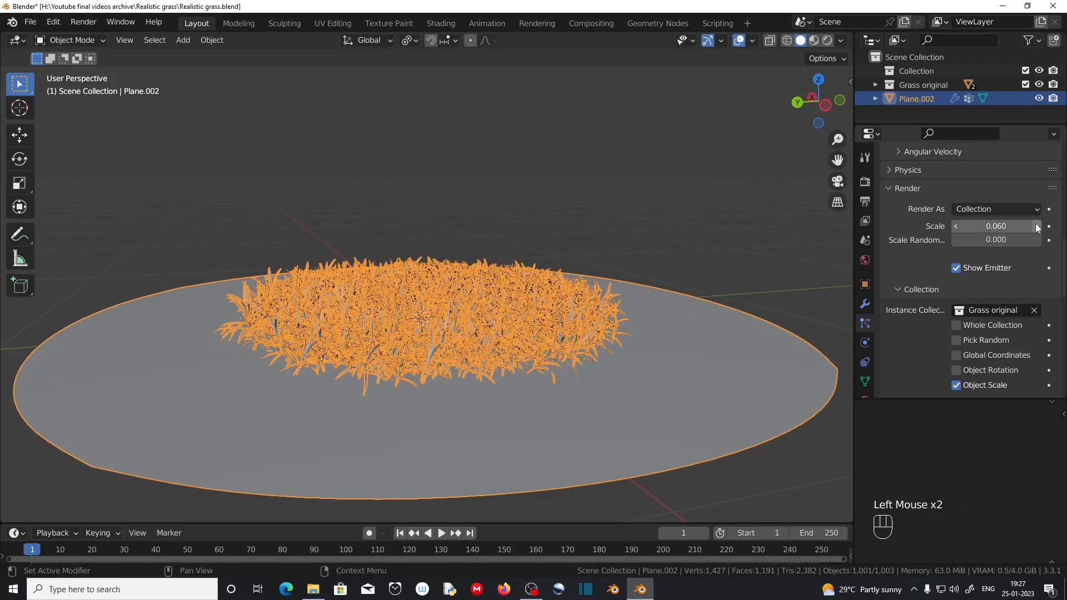
{"action": "left_click", "coordinate": [1037, 226]}
{"action": "left_click", "coordinate": [1037, 227]}
{"action": "middle_click_drag", "start_coordinate": [611, 311], "coordinate": [559, 305]}
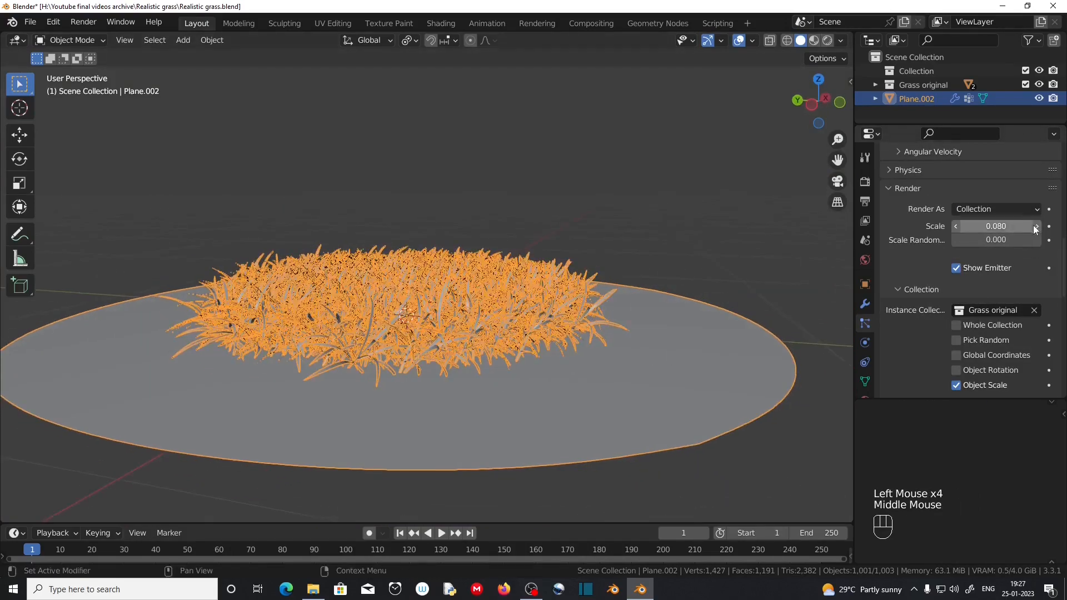
{"action": "left_click", "coordinate": [1038, 227]}
{"action": "left_click", "coordinate": [1037, 226]}
Set the scale randomness of the grass particles to 0.100
{"action": "scroll", "coordinate": [583, 369], "scroll_direction": "up", "scroll_amount": 2}
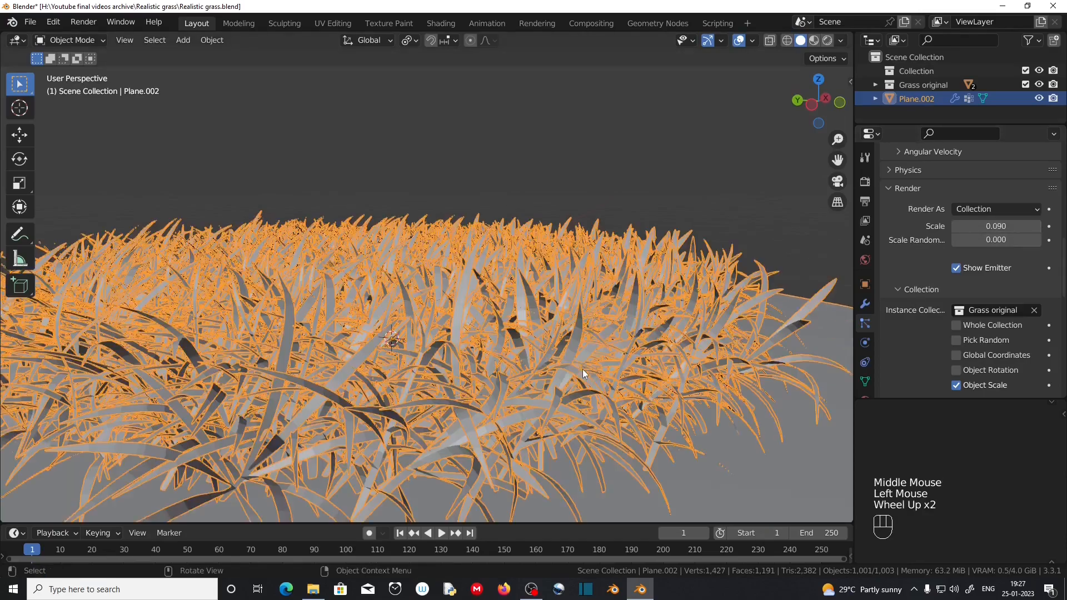
{"action": "middle_click_drag", "start_coordinate": [582, 369], "coordinate": [540, 360]}
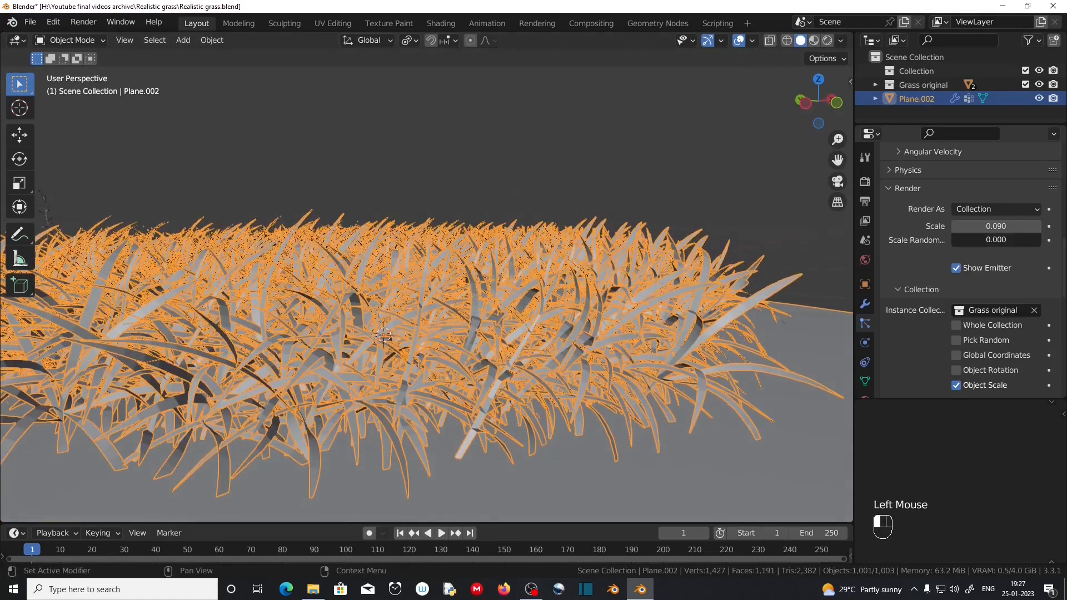
{"action": "left_click_drag", "start_coordinate": [978, 239], "coordinate": [995, 239]}
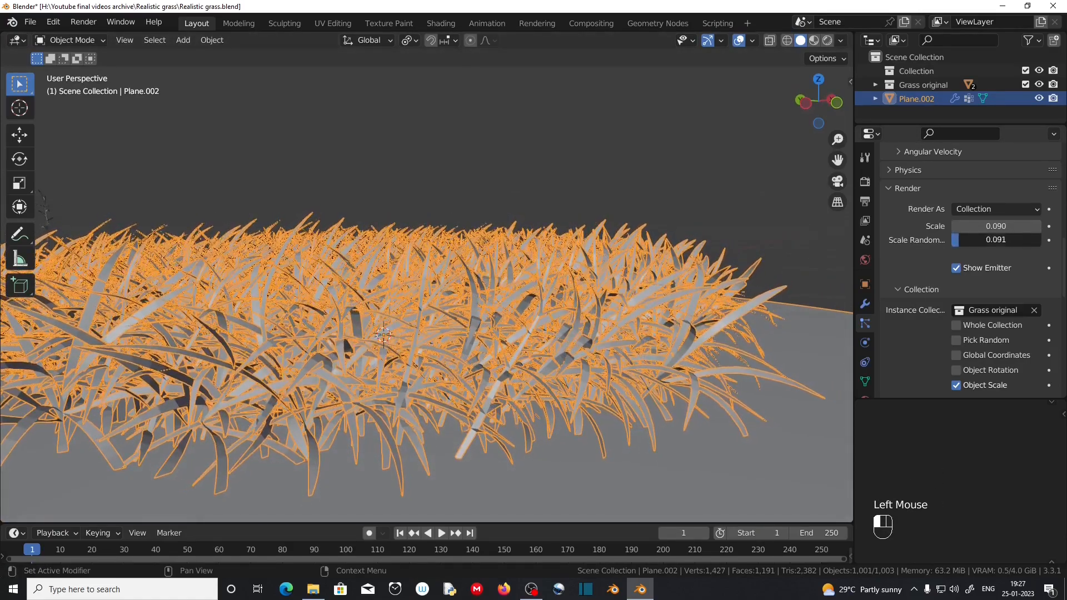
{"action": "left_click", "coordinate": [995, 239]}
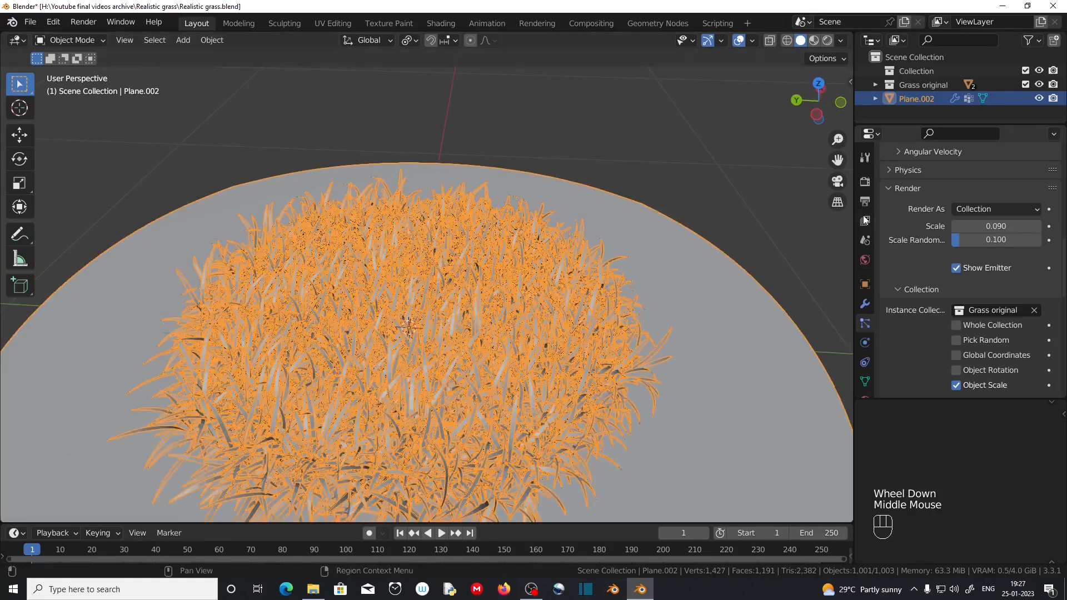
Set the emission number of the Grass particle system to 200
{"action": "scroll", "coordinate": [924, 225], "scroll_direction": "up", "scroll_amount": 6}
{"action": "left_click", "coordinate": [1010, 314]}
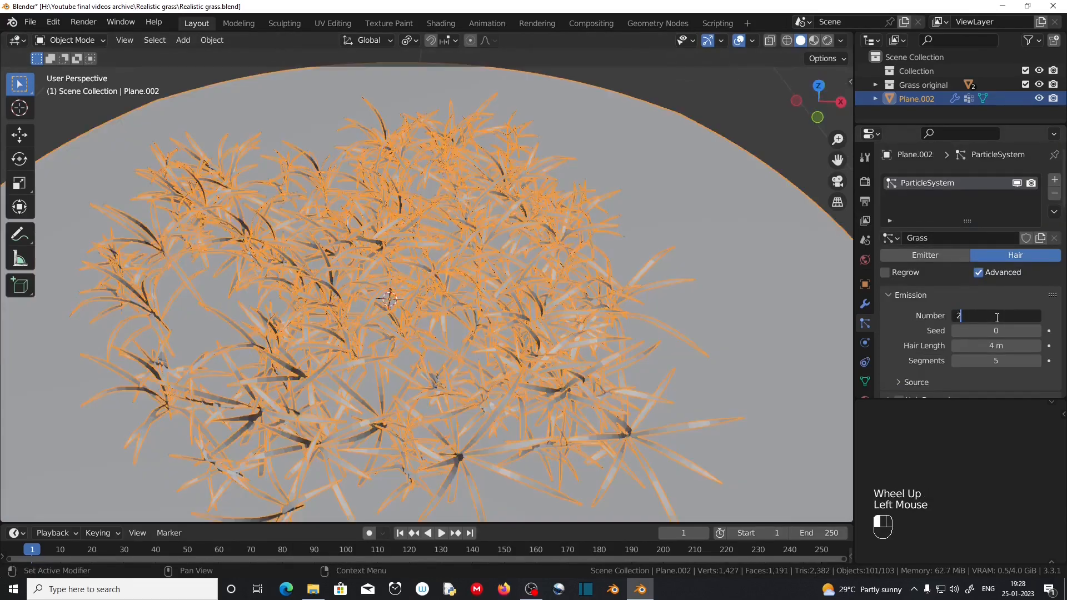
{"action": "type", "text": "0"}
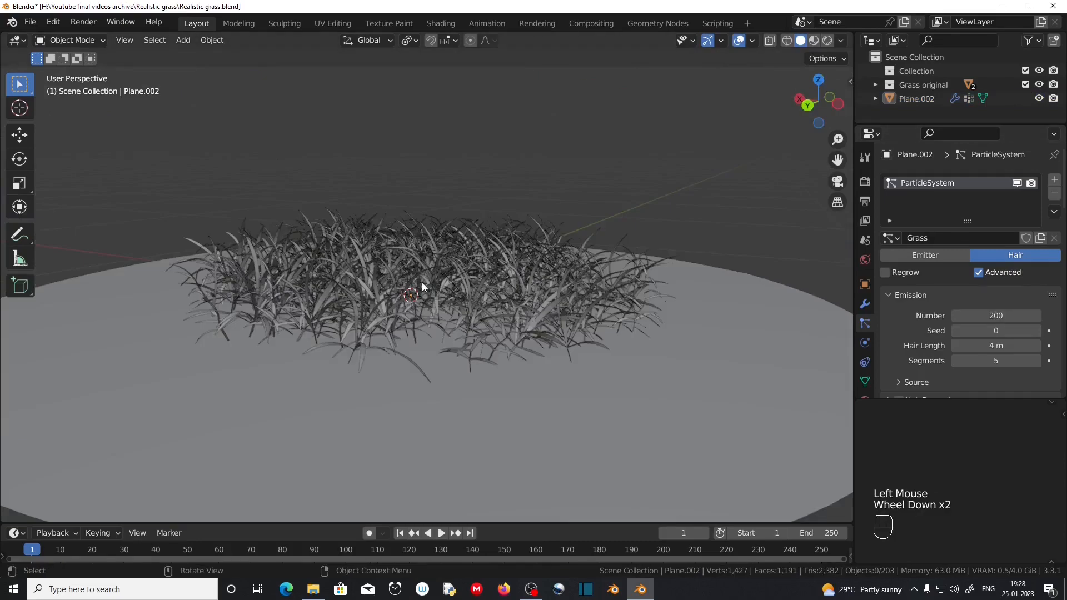
{"action": "middle_click_drag", "start_coordinate": [422, 282], "coordinate": [427, 344]}
Make the ground plane's grass particle instances real, and delete the round ground plane
{"action": "left_click", "coordinate": [701, 362]}
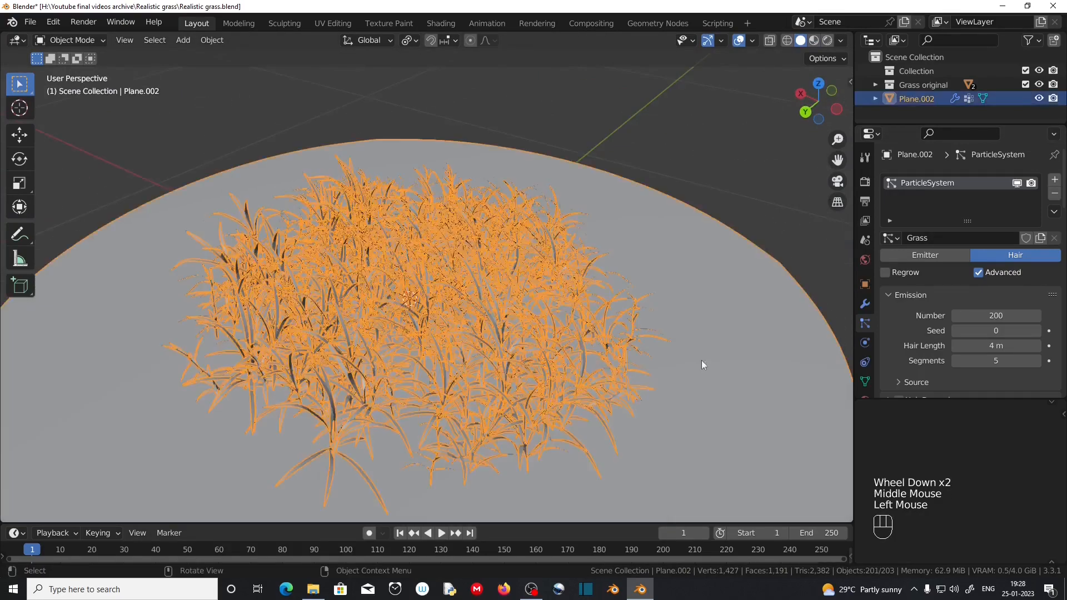
{"action": "middle_click_drag", "start_coordinate": [702, 360], "coordinate": [743, 357]}
{"action": "scroll", "coordinate": [919, 313], "scroll_direction": "down", "scroll_amount": 3}
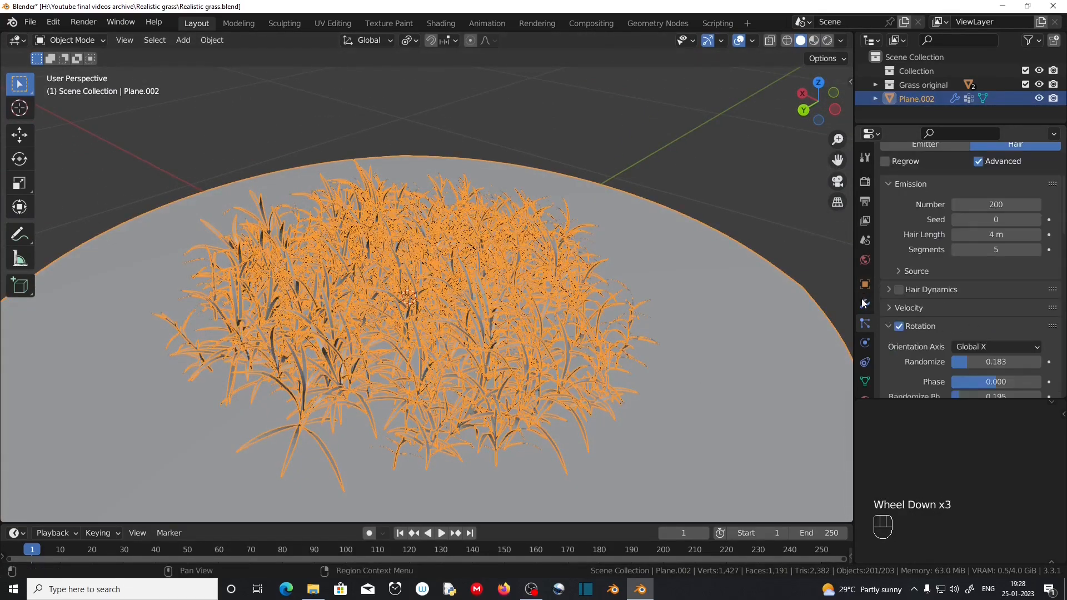
{"action": "left_click", "coordinate": [865, 304]}
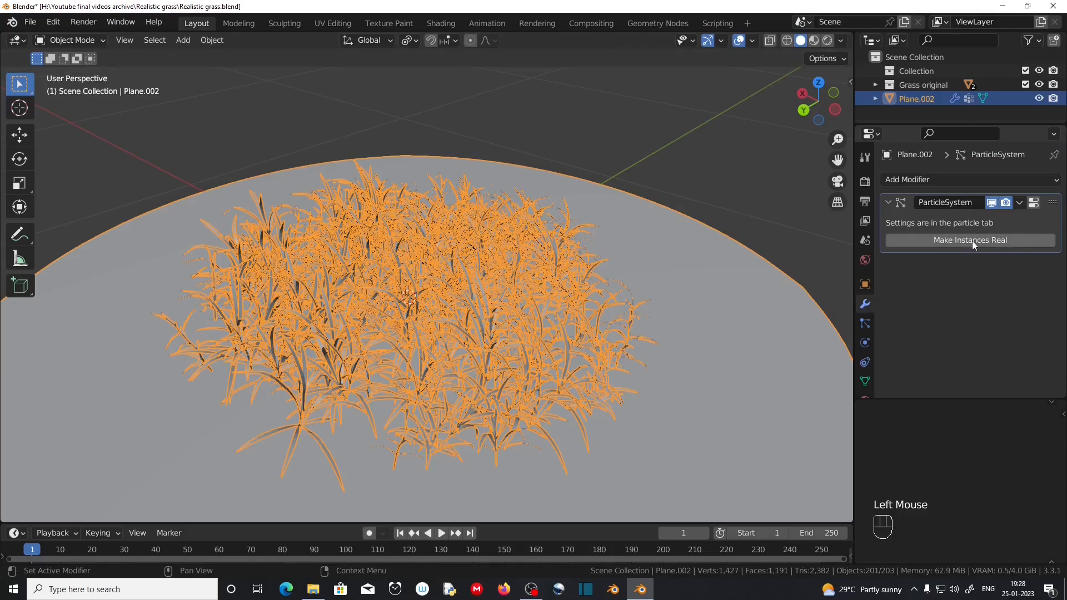
{"action": "left_click", "coordinate": [956, 240]}
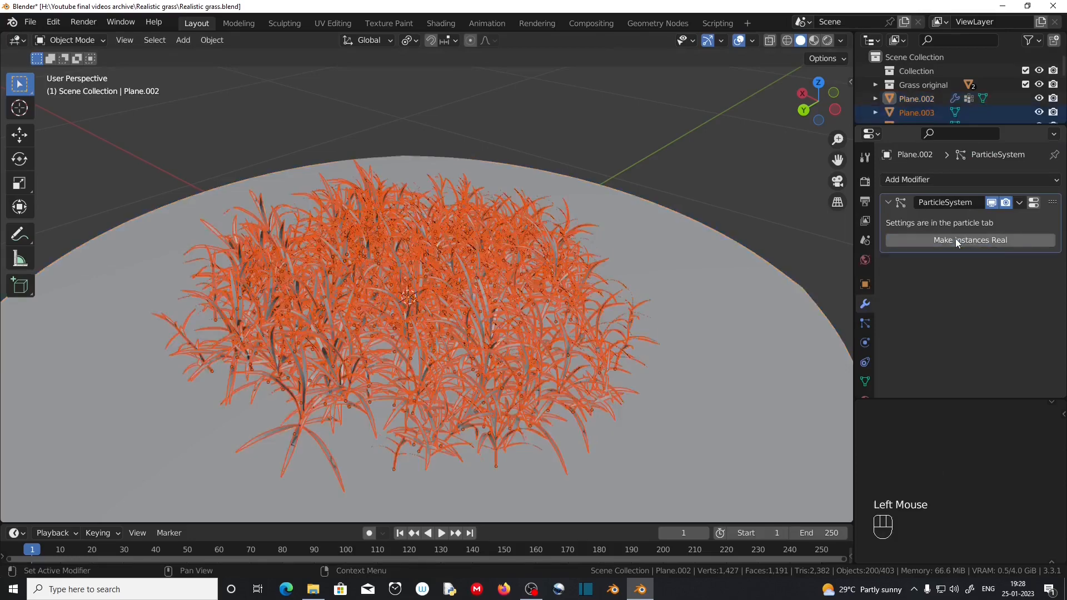
{"action": "left_click", "coordinate": [706, 412]}
{"action": "key", "text": "Delete"}
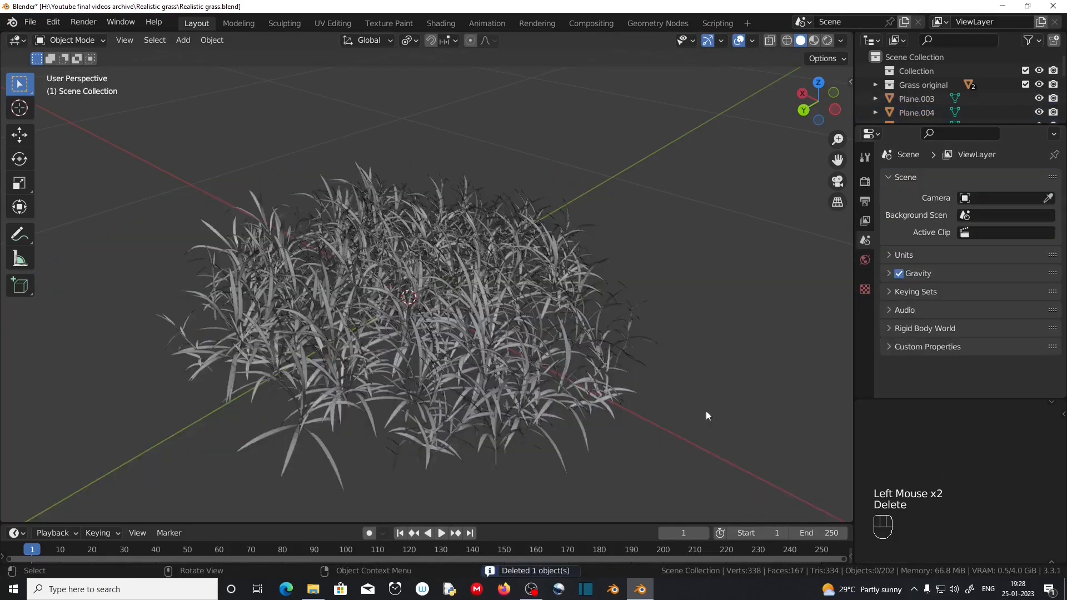
Select all the real grass plants of the patch and join them into one object
{"action": "middle_click_drag", "start_coordinate": [625, 405], "coordinate": [420, 347]}
{"action": "left_click", "coordinate": [409, 302]}
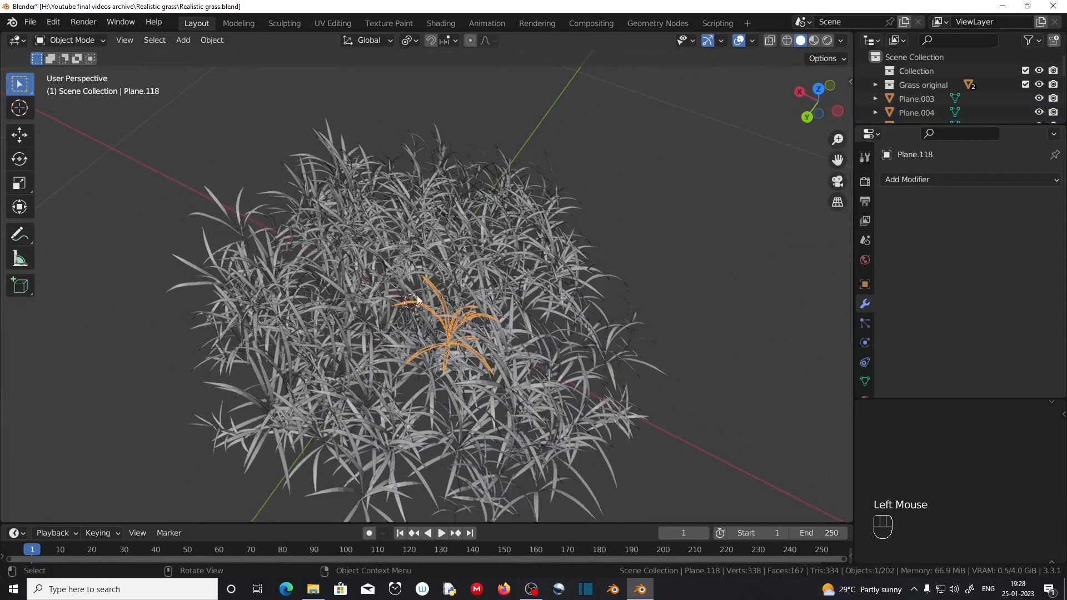
{"action": "left_click", "coordinate": [417, 301]}
{"action": "middle_click_drag", "start_coordinate": [417, 301], "coordinate": [417, 323]}
{"action": "scroll", "coordinate": [417, 323], "scroll_direction": "down", "scroll_amount": 2}
{"action": "left_click_drag", "start_coordinate": [249, 165], "coordinate": [602, 434], "text": "shift"}
{"action": "middle_click_drag", "start_coordinate": [602, 435], "coordinate": [341, 291]}
{"action": "key", "text": "ctrl+j"}
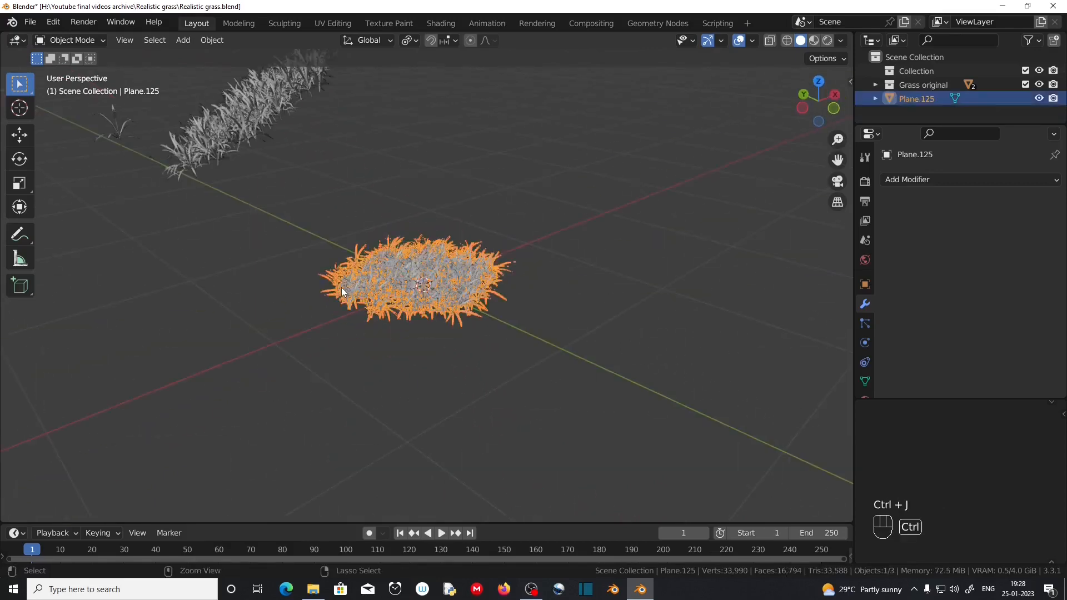
Apply the joined grass patch's transformation, creating new object-data users
{"action": "scroll", "coordinate": [365, 301], "scroll_direction": "up", "scroll_amount": 2}
{"action": "middle_click_drag", "start_coordinate": [322, 302], "coordinate": [434, 309]}
{"action": "scroll", "coordinate": [388, 305], "scroll_direction": "down", "scroll_amount": 1}
{"action": "scroll", "coordinate": [434, 309], "scroll_direction": "down", "scroll_amount": 2}
{"action": "middle_click_drag", "start_coordinate": [334, 320], "coordinate": [311, 324], "text": "shift"}
{"action": "scroll", "coordinate": [442, 336], "scroll_direction": "up", "scroll_amount": 2}
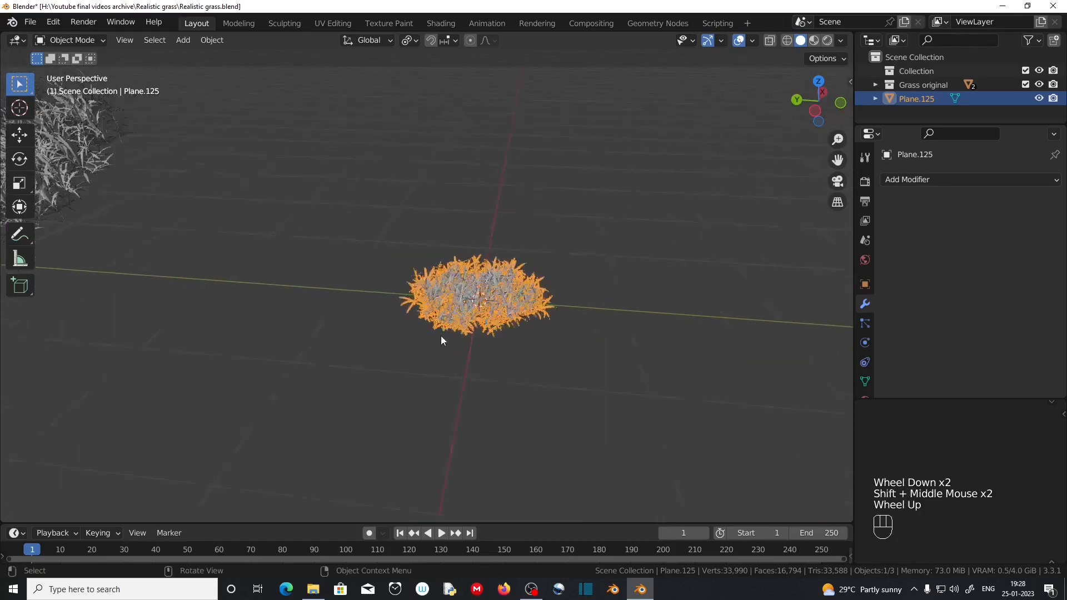
{"action": "scroll", "coordinate": [479, 353], "scroll_direction": "up", "scroll_amount": 2}
{"action": "middle_click_drag", "start_coordinate": [479, 353], "coordinate": [445, 328], "text": "shift"}
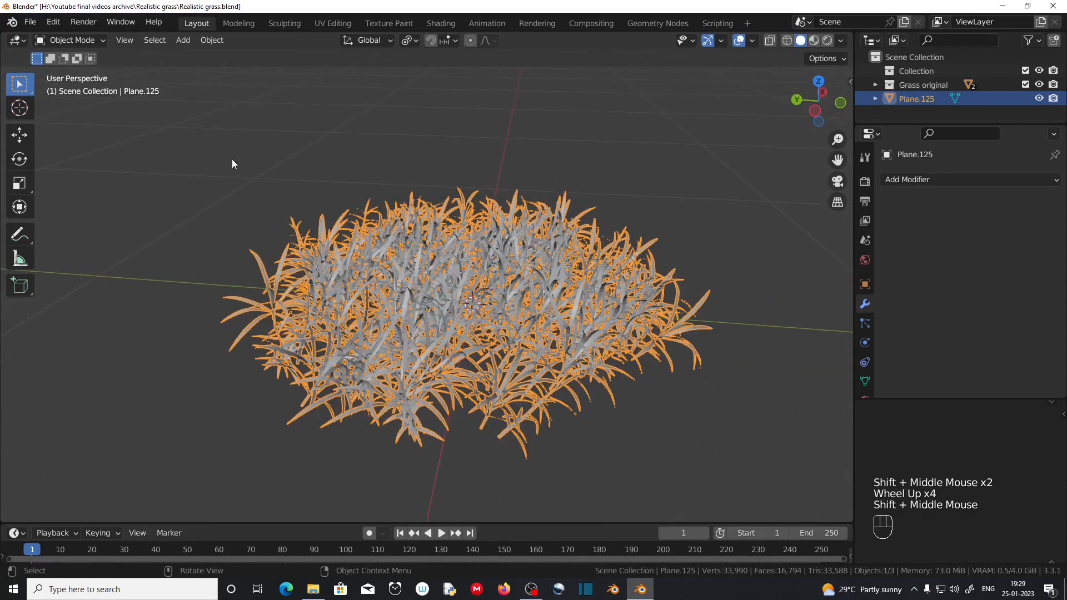
{"action": "left_click_drag", "start_coordinate": [164, 138], "coordinate": [810, 499]}
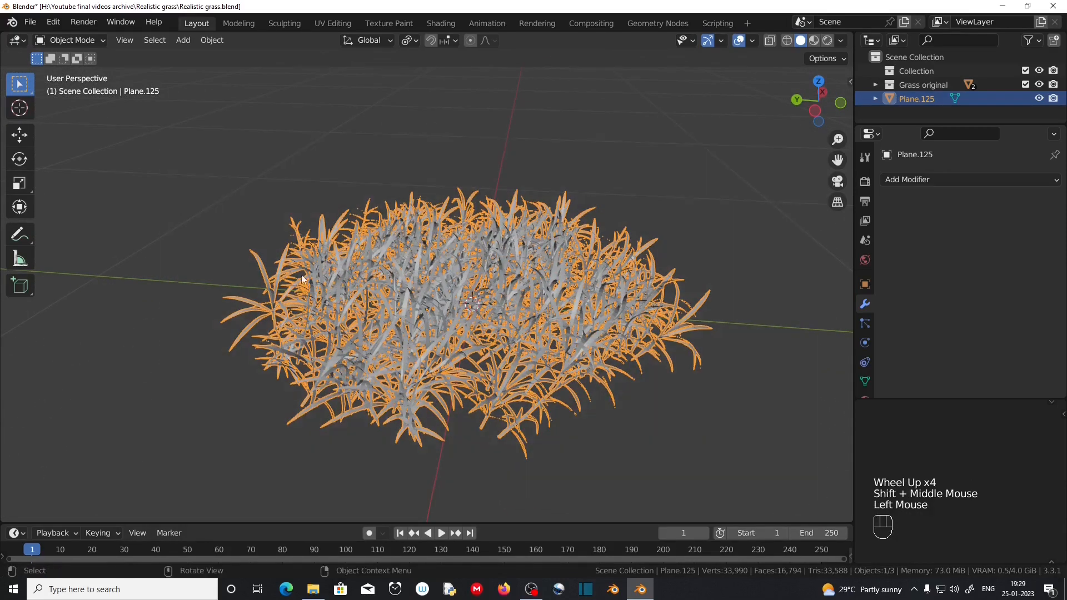
{"action": "key", "text": "ctrl+a"}
{"action": "left_click", "coordinate": [198, 248]}
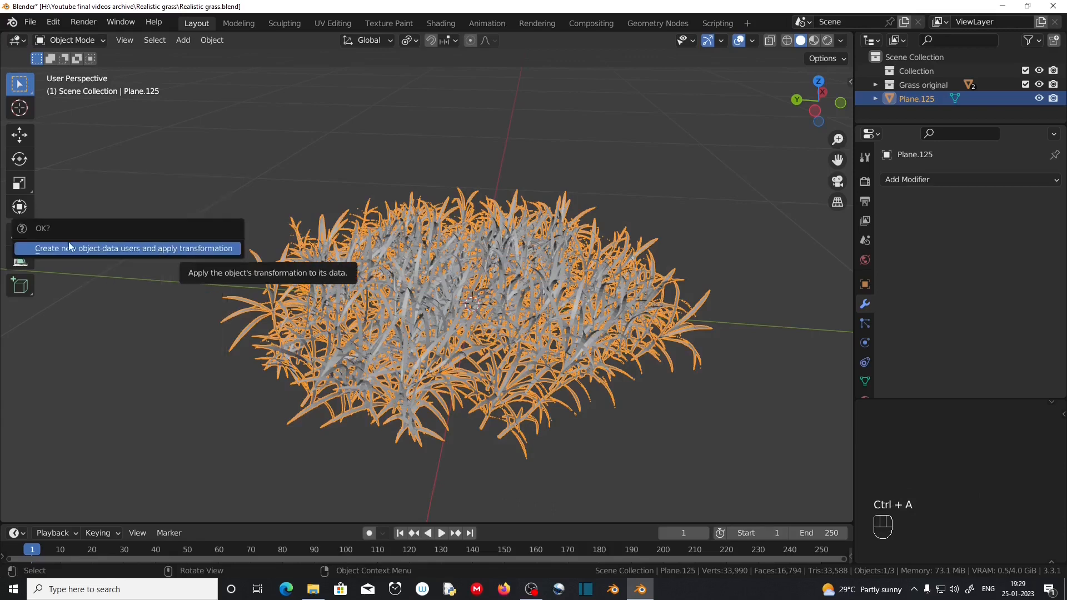
{"action": "left_click", "coordinate": [165, 248]}
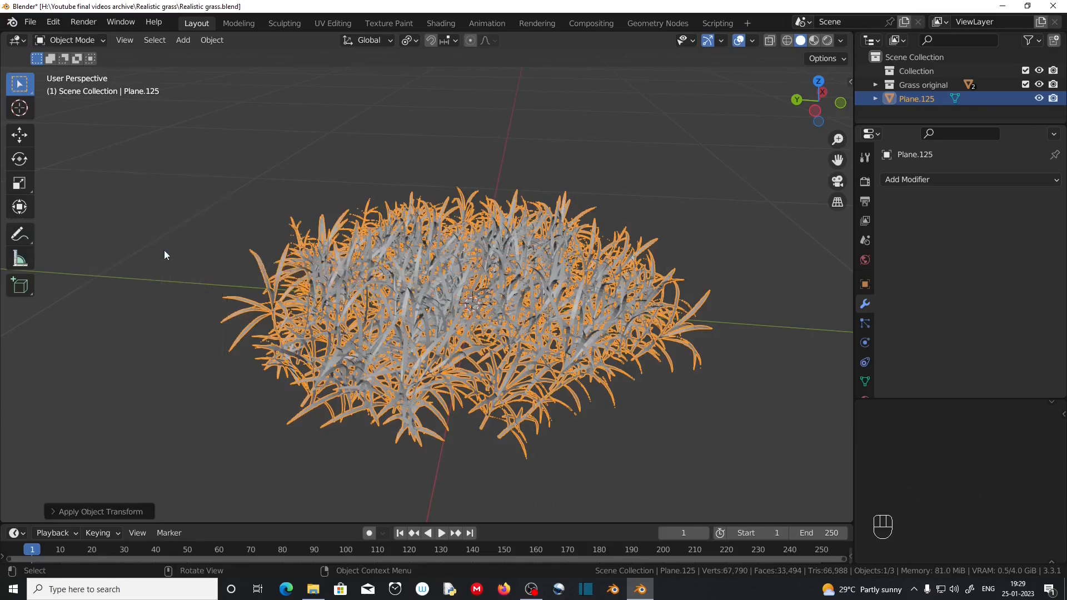
Hide the Grass original collection with the large source plants in the viewport
{"action": "left_click", "coordinate": [681, 423]}
{"action": "scroll", "coordinate": [454, 402], "scroll_direction": "down", "scroll_amount": 4}
{"action": "middle_click_drag", "start_coordinate": [338, 380], "coordinate": [700, 398], "text": "shift"}
{"action": "middle_click_drag", "start_coordinate": [311, 333], "coordinate": [611, 345], "text": "shift"}
{"action": "left_click", "coordinate": [612, 311]}
{"action": "middle_click_drag", "start_coordinate": [600, 338], "coordinate": [536, 338]}
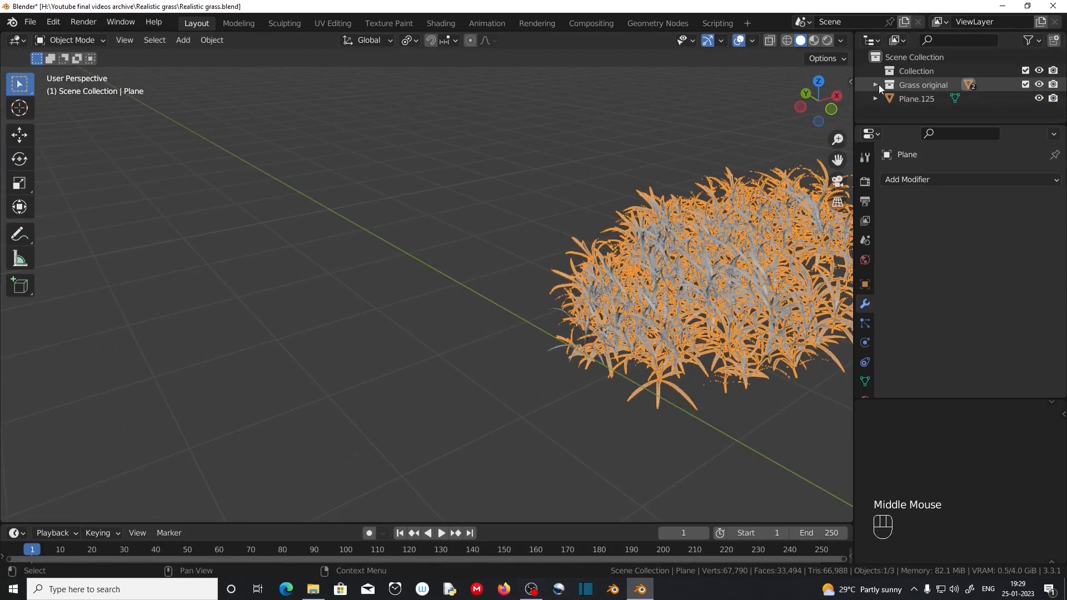
{"action": "left_click", "coordinate": [1038, 85]}
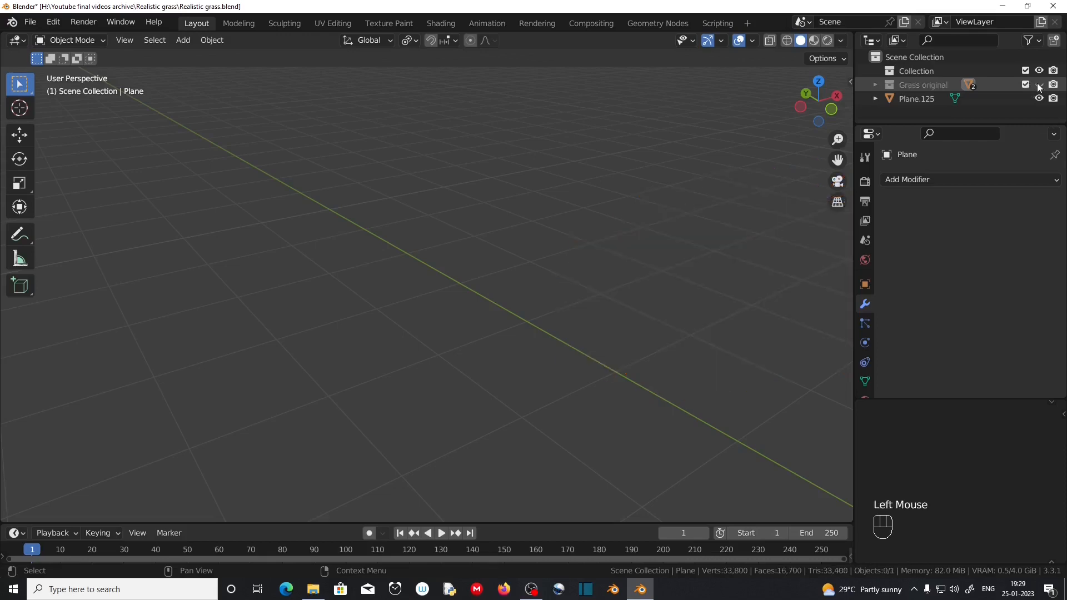
Move the joined grass patch to a new collection named Grasss
{"action": "scroll", "coordinate": [631, 309], "scroll_direction": "down", "scroll_amount": 3}
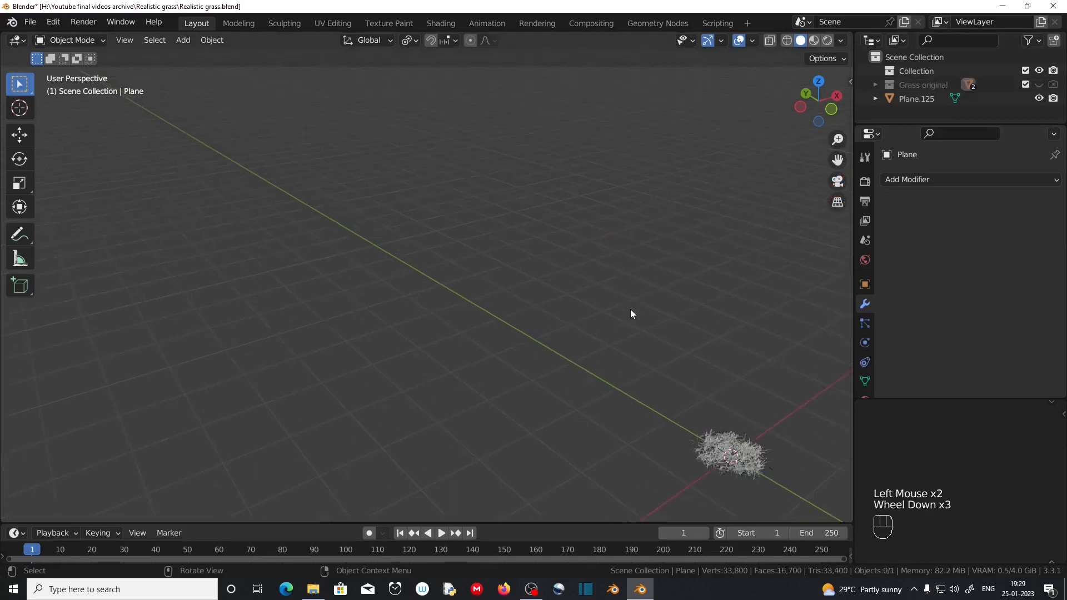
{"action": "middle_click_drag", "start_coordinate": [631, 309], "coordinate": [337, 287], "text": "shift"}
{"action": "scroll", "coordinate": [295, 262], "scroll_direction": "up", "scroll_amount": 2}
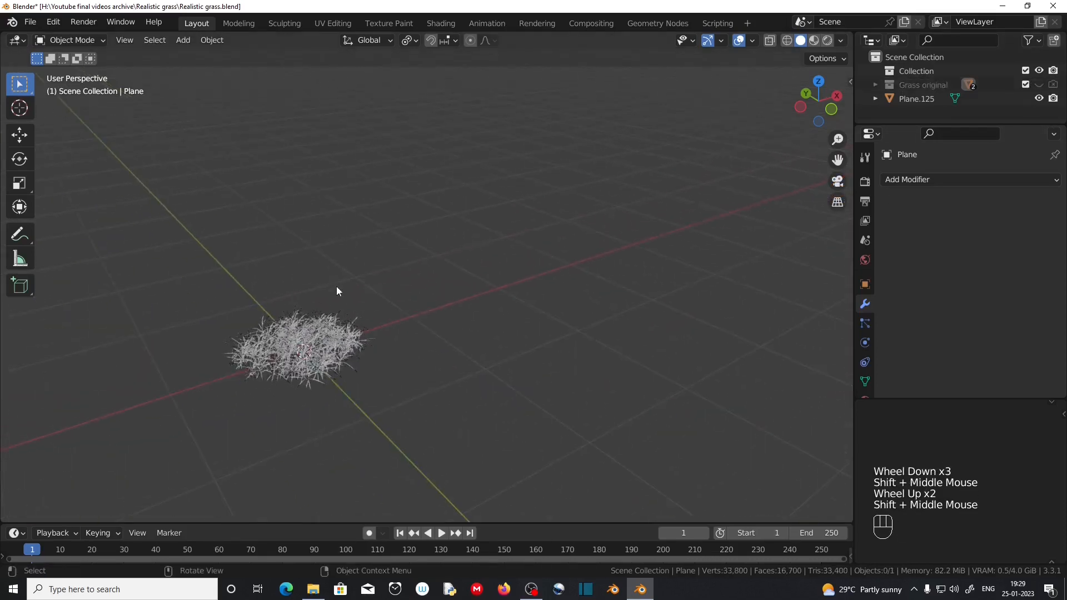
{"action": "left_click", "coordinate": [315, 363]}
{"action": "middle_click_drag", "start_coordinate": [316, 362], "coordinate": [662, 307], "text": "shift"}
{"action": "scroll", "coordinate": [421, 315], "scroll_direction": "up", "scroll_amount": 1}
{"action": "key", "text": "KP_Decimal"}
{"action": "scroll", "coordinate": [487, 323], "scroll_direction": "up", "scroll_amount": 2}
{"action": "middle_click_drag", "start_coordinate": [487, 322], "coordinate": [283, 235]}
{"action": "key", "text": "m"}
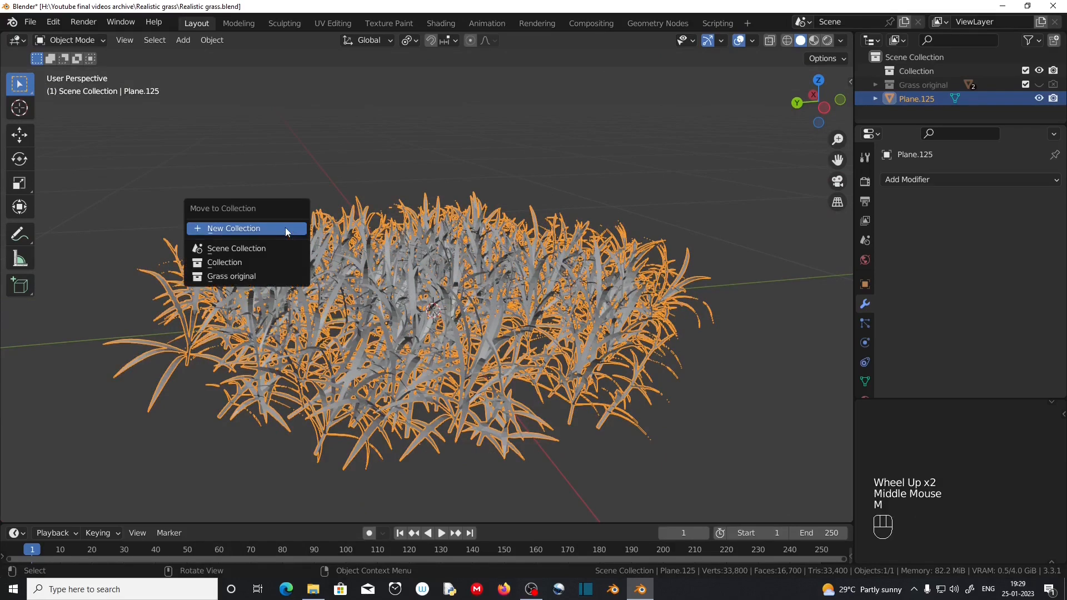
{"action": "left_click", "coordinate": [285, 228]}
{"action": "type", "text": "Gr"}
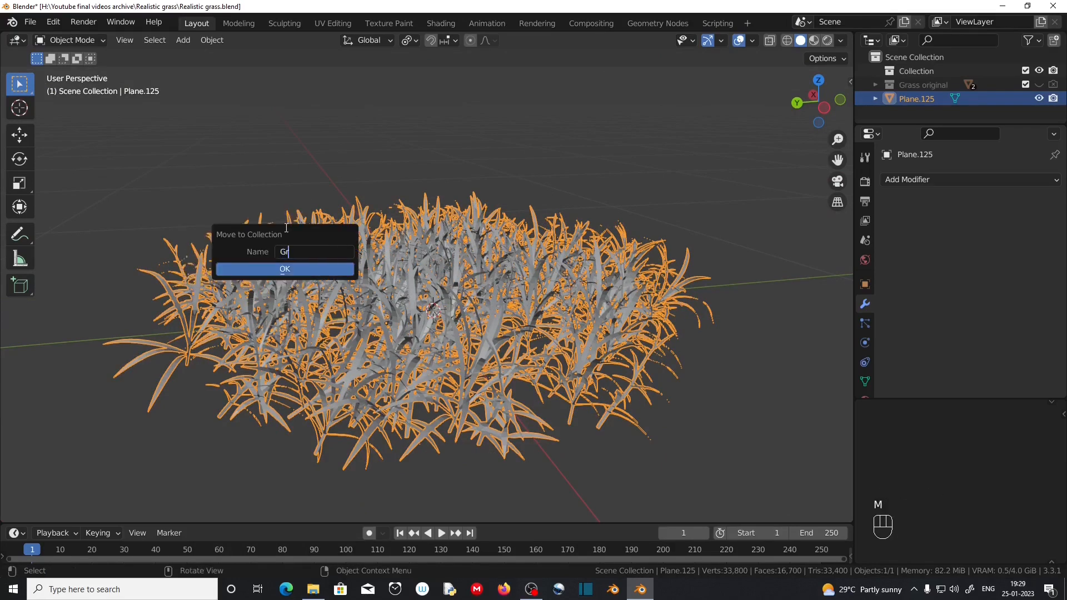
{"action": "type", "text": "asss"}
{"action": "left_click", "coordinate": [248, 268]}
Add a plane mesh at the scene origin under the grass patch and scale it by 100
{"action": "left_click", "coordinate": [426, 311]}
{"action": "middle_click_drag", "start_coordinate": [426, 311], "coordinate": [456, 316]}
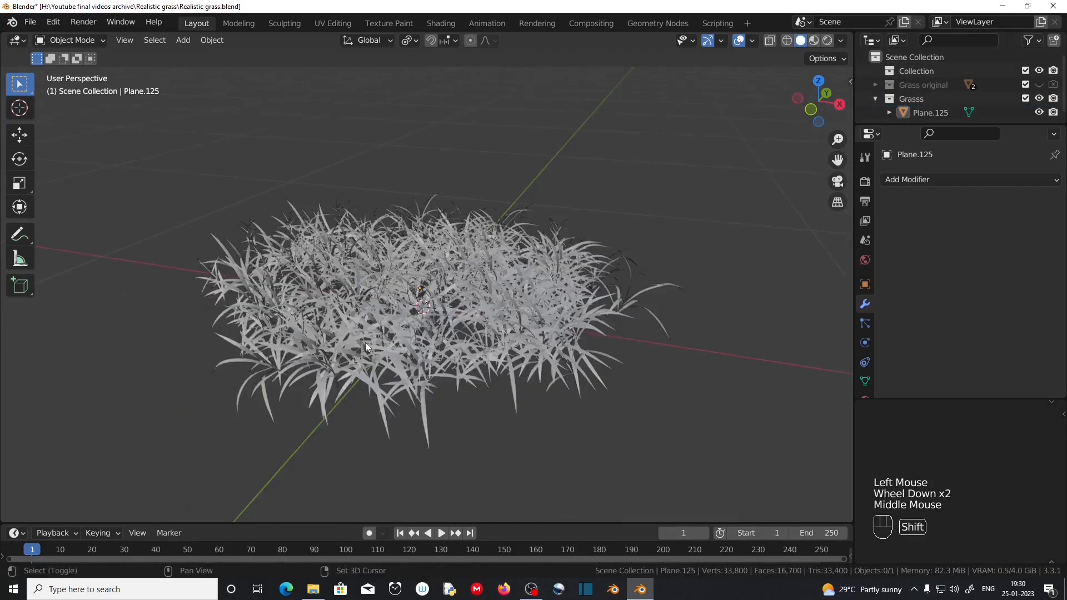
{"action": "middle_click_drag", "start_coordinate": [468, 312], "coordinate": [496, 344], "text": "shift"}
{"action": "scroll", "coordinate": [568, 383], "scroll_direction": "down", "scroll_amount": 2}
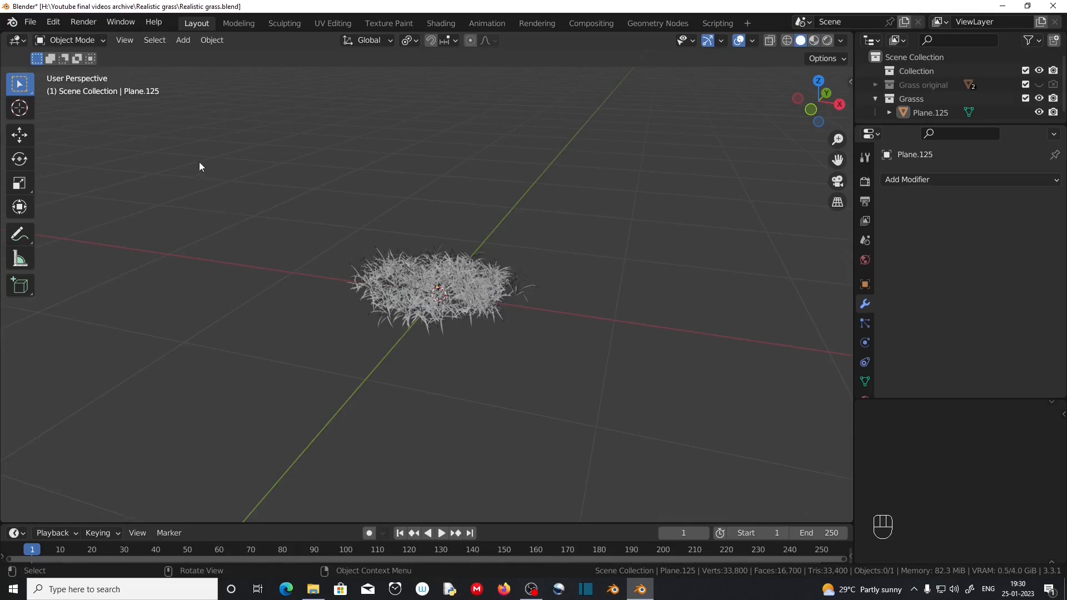
{"action": "key", "text": "shift+a"}
{"action": "left_click", "coordinate": [251, 161]}
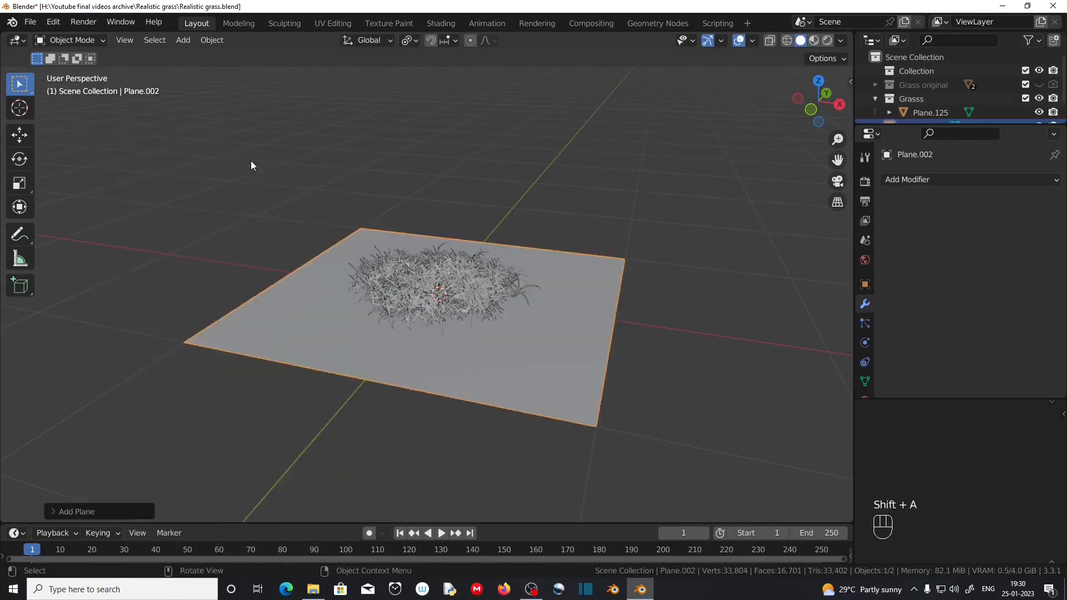
{"action": "type", "text": "s100"}
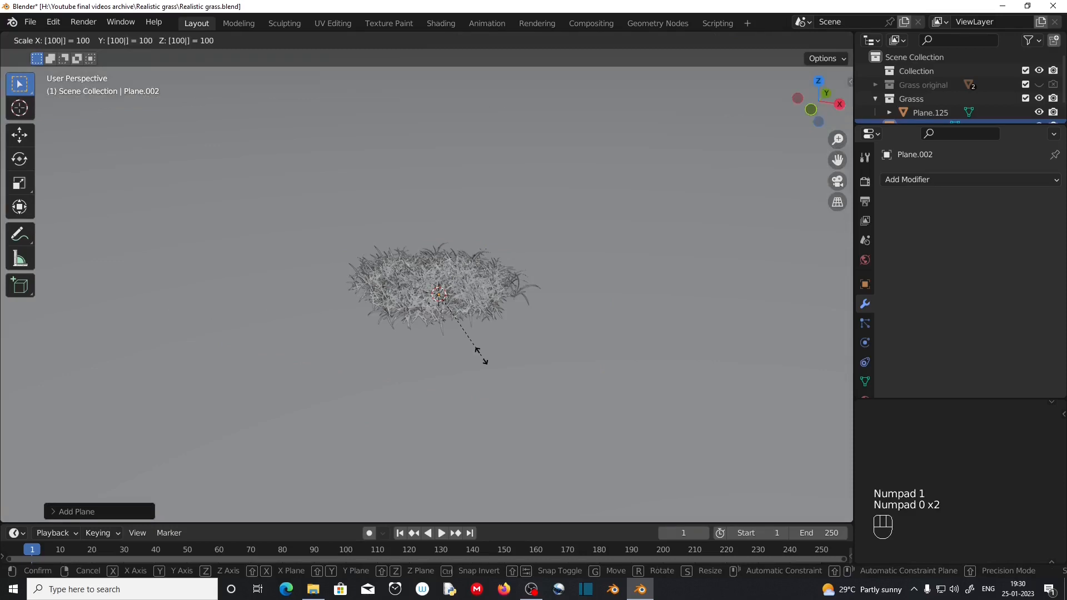
{"action": "key", "text": "KP_Enter"}
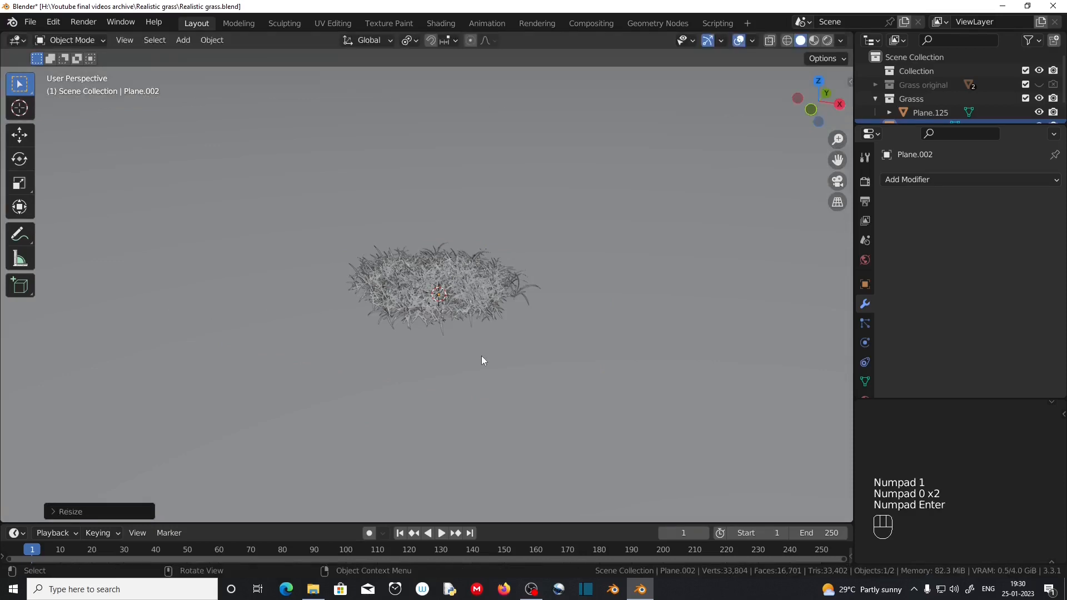
Check the dimensions of the enlarged ground plane and apply its rotation and scale
{"action": "key", "text": "n"}
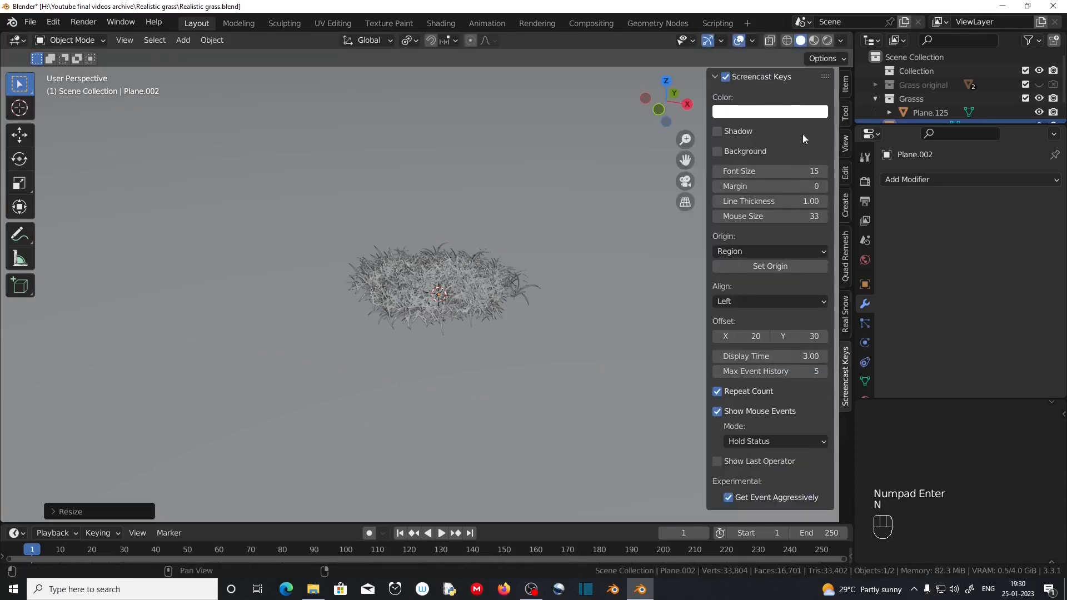
{"action": "left_click", "coordinate": [846, 83]}
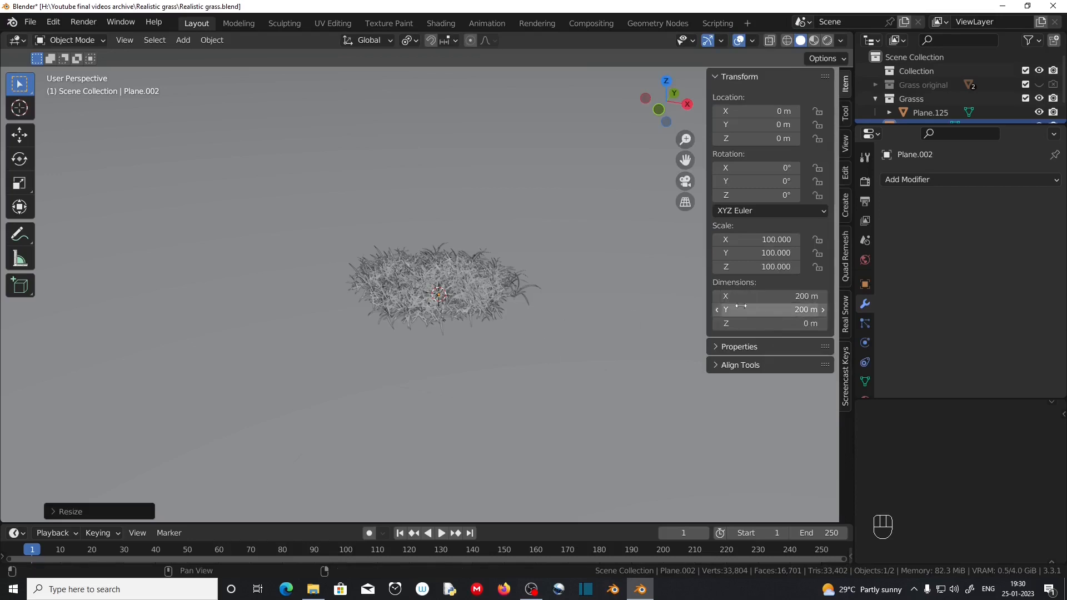
{"action": "key", "text": "n"}
{"action": "scroll", "coordinate": [477, 308], "scroll_direction": "down", "scroll_amount": 2}
{"action": "scroll", "coordinate": [466, 349], "scroll_direction": "down", "scroll_amount": 2}
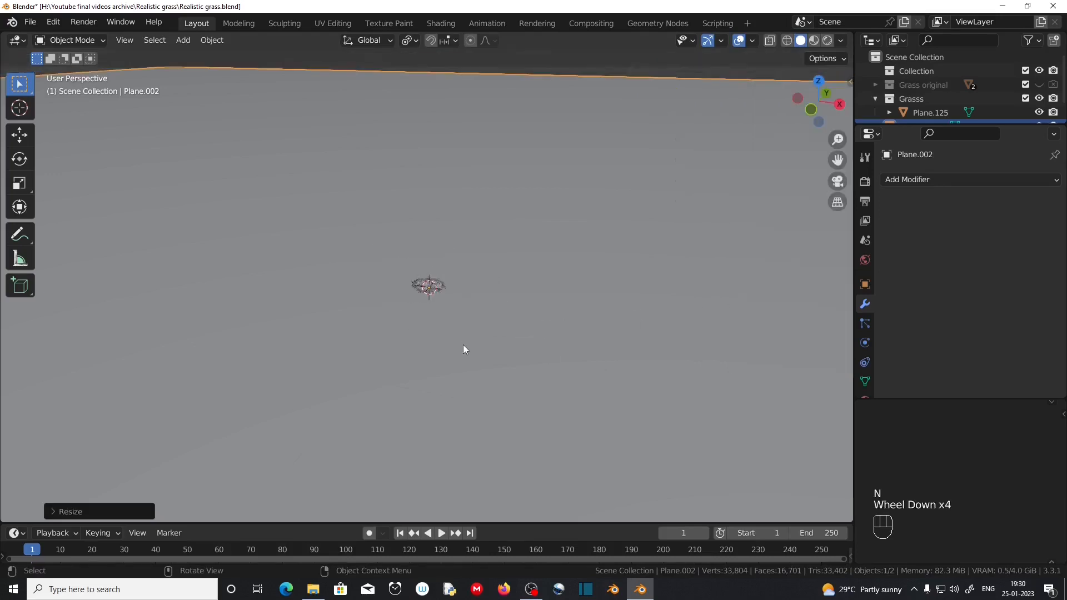
{"action": "left_click", "coordinate": [493, 336]}
{"action": "key", "text": "ctrl+a"}
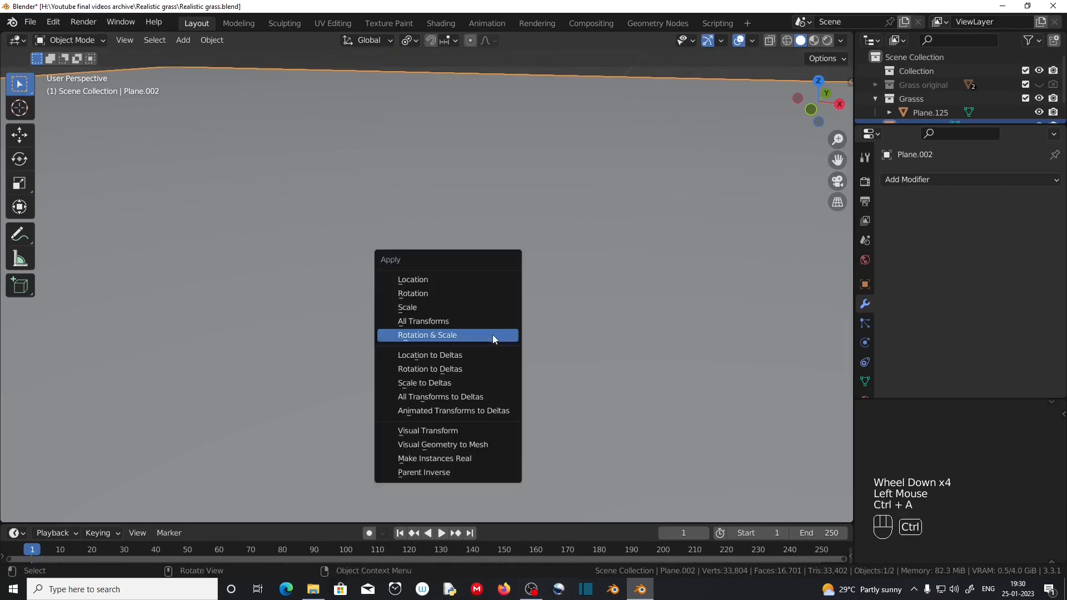
{"action": "left_click", "coordinate": [493, 338]}
Add a camera and align it to a view looking across the whole ground plane
{"action": "scroll", "coordinate": [610, 370], "scroll_direction": "down", "scroll_amount": 5}
{"action": "middle_click_drag", "start_coordinate": [517, 369], "coordinate": [492, 344], "text": "shift"}
{"action": "key", "text": "shift+a"}
{"action": "mouse_move", "coordinate": [283, 202]}
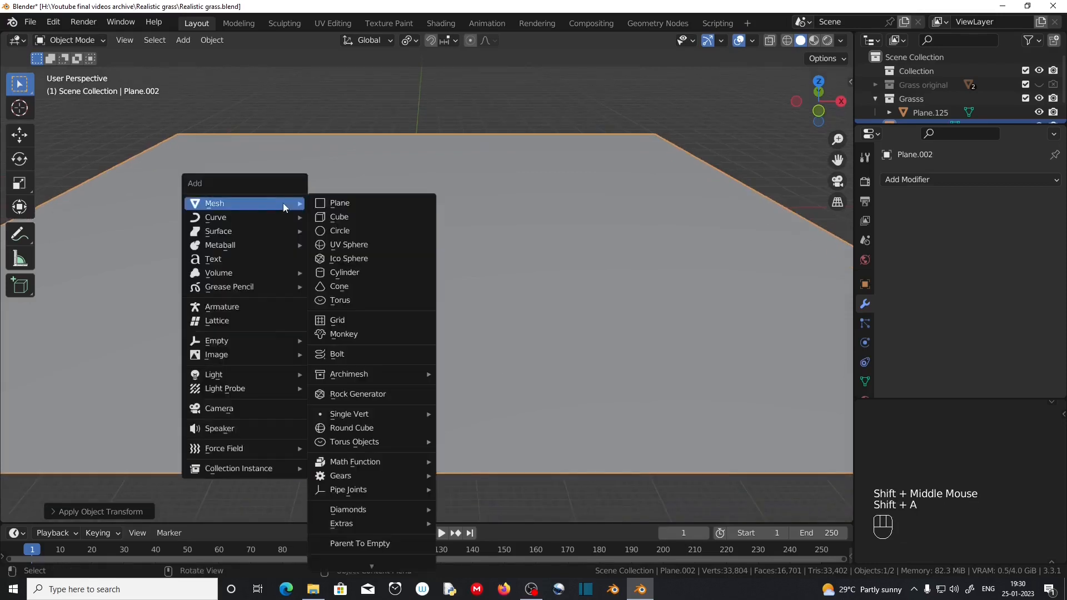
{"action": "left_click", "coordinate": [248, 409]}
{"action": "middle_click_drag", "start_coordinate": [417, 262], "coordinate": [424, 251]}
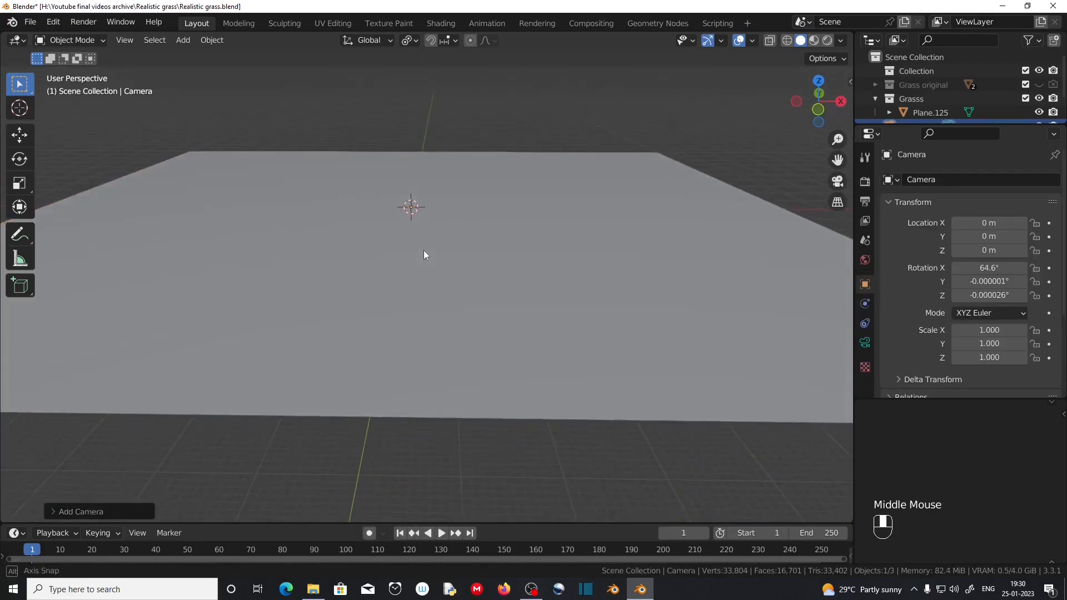
{"action": "middle_click_drag", "start_coordinate": [528, 211], "coordinate": [497, 289], "text": "shift"}
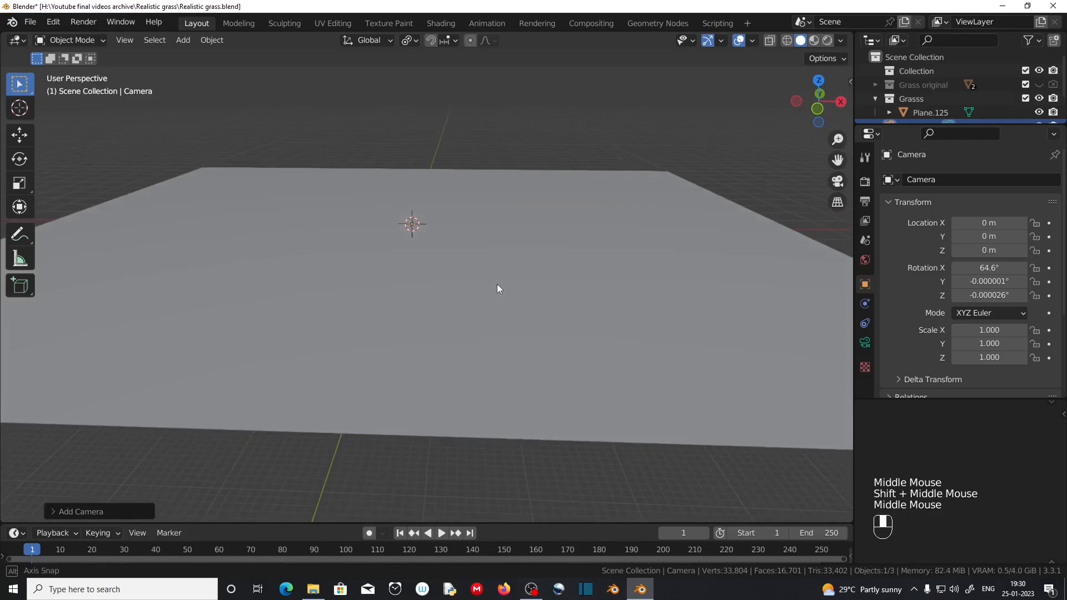
{"action": "key", "text": "ctrl+alt+KP_0"}
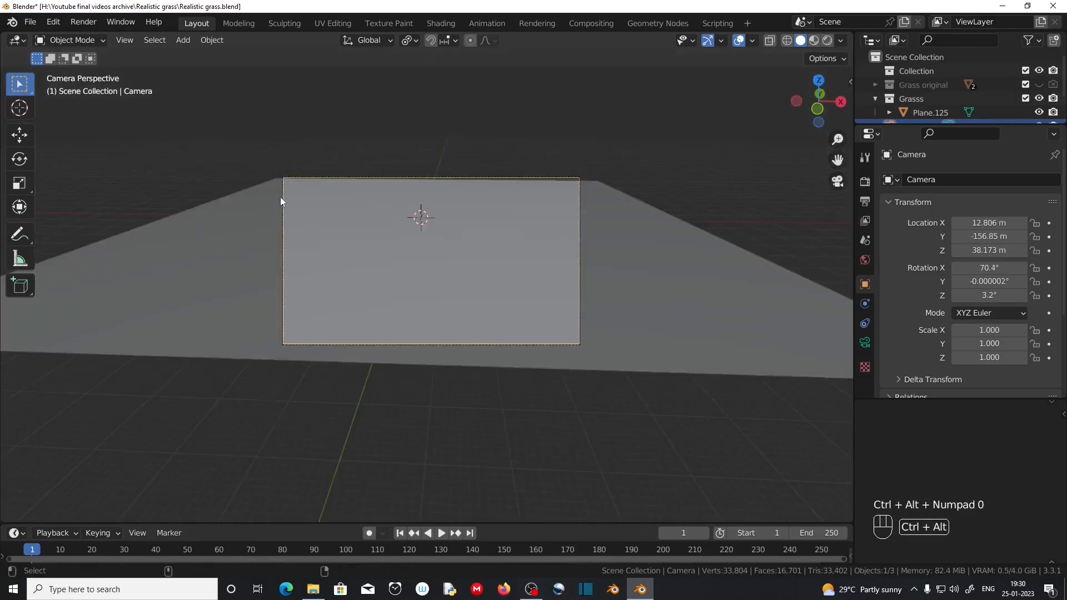
Use walk navigation to shift the camera sideways to about X -0.4 m, centred on the ground plane, and tilt it up to about 77°
{"action": "scroll", "coordinate": [280, 200], "scroll_direction": "up", "scroll_amount": 2}
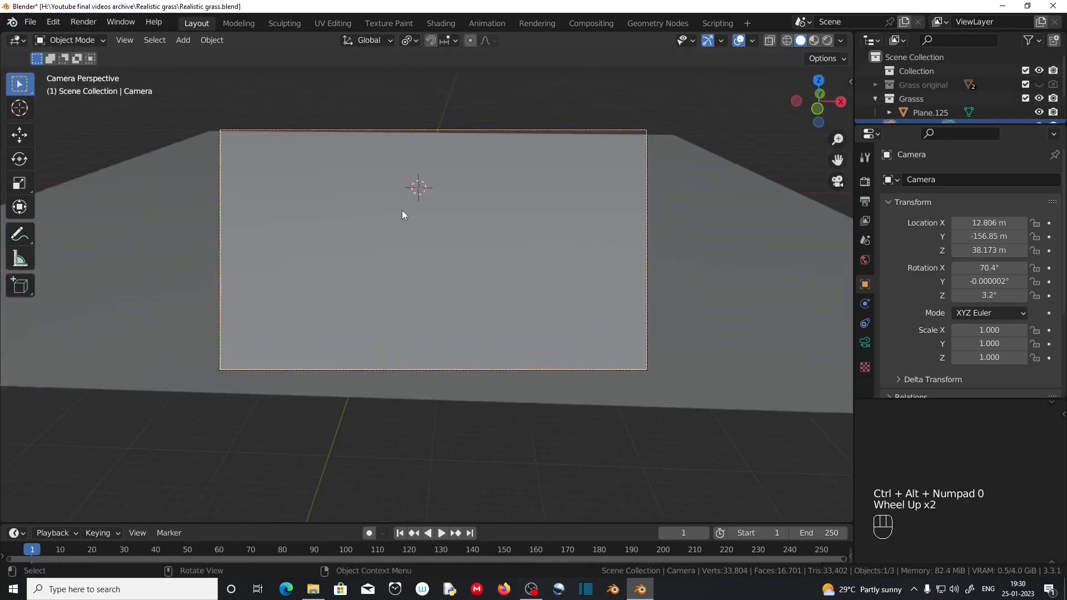
{"action": "key", "text": "shift+grave"}
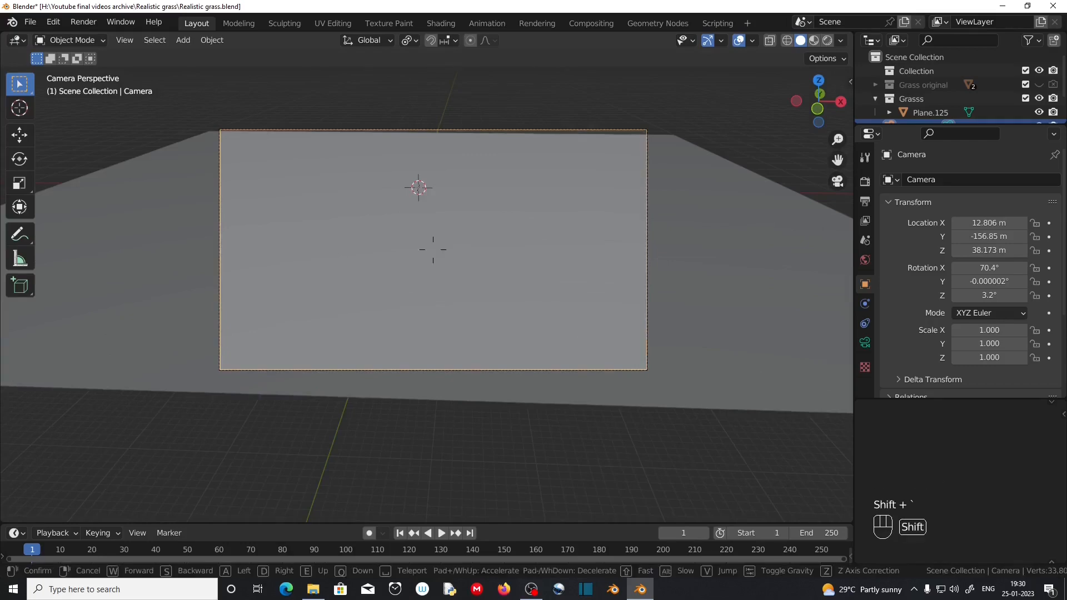
{"action": "key", "text": "a"}
{"action": "key", "text": "a"}
{"action": "key", "text": "a"}
{"action": "key", "text": "a"}
{"action": "key", "text": "a"}
{"action": "key", "text": "a"}
{"action": "key", "text": "a"}
{"action": "key", "text": "a"}
{"action": "key", "text": "a"}
{"action": "key", "text": "a"}
{"action": "key", "text": "a"}
{"action": "key", "text": "a"}
{"action": "key", "text": "a"}
{"action": "key", "text": "a"}
{"action": "key", "text": "a"}
{"action": "key", "text": "a"}
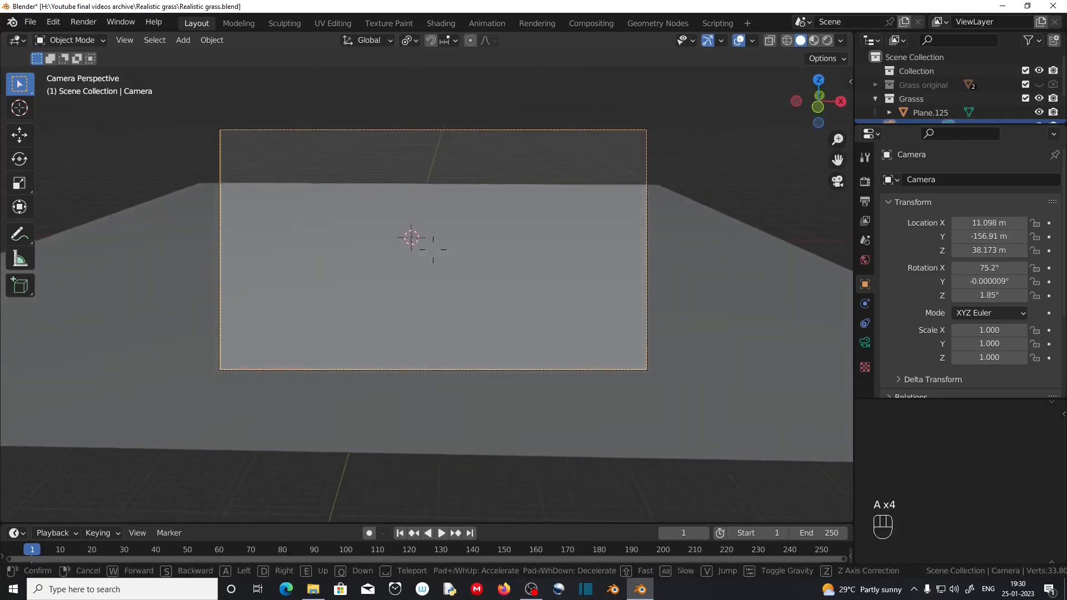
{"action": "key", "text": "a"}
{"action": "key", "text": "a"}
{"action": "key", "text": "a"}
{"action": "key", "text": "a"}
{"action": "key", "text": "a"}
{"action": "key", "text": "a"}
{"action": "key", "text": "a"}
{"action": "key", "text": "a"}
{"action": "key", "text": "a"}
{"action": "key", "text": "a"}
{"action": "key", "text": "a"}
{"action": "key", "text": "a"}
{"action": "key", "text": "a"}
{"action": "key", "text": "a"}
{"action": "key", "text": "a"}
{"action": "key", "text": "a"}
{"action": "key", "text": "a"}
{"action": "key", "text": "a"}
{"action": "key", "text": "a"}
{"action": "key", "text": "a"}
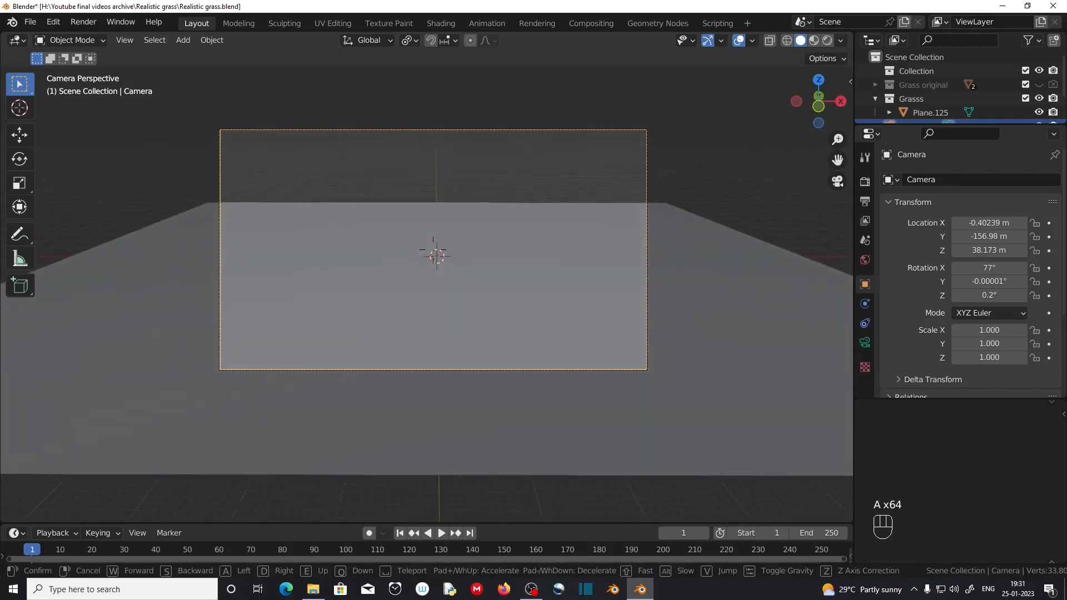
Lower the camera to a height of about 27.6 m with an X rotation of about 79.6°, keeping the ground plane in frame
{"action": "key", "text": "q"}
{"action": "key", "text": "q"}
{"action": "key", "text": "q"}
{"action": "key", "text": "q"}
{"action": "key", "text": "q"}
{"action": "key", "text": "q"}
{"action": "key", "text": "q"}
{"action": "key", "text": "q"}
{"action": "key", "text": "q"}
{"action": "key", "text": "q"}
{"action": "key", "text": "q"}
{"action": "key", "text": "q"}
{"action": "key", "text": "q"}
{"action": "key", "text": "q"}
{"action": "key", "text": "q"}
{"action": "key", "text": "q"}
{"action": "key", "text": "q"}
{"action": "key", "text": "q"}
{"action": "key", "text": "q"}
{"action": "key", "text": "q"}
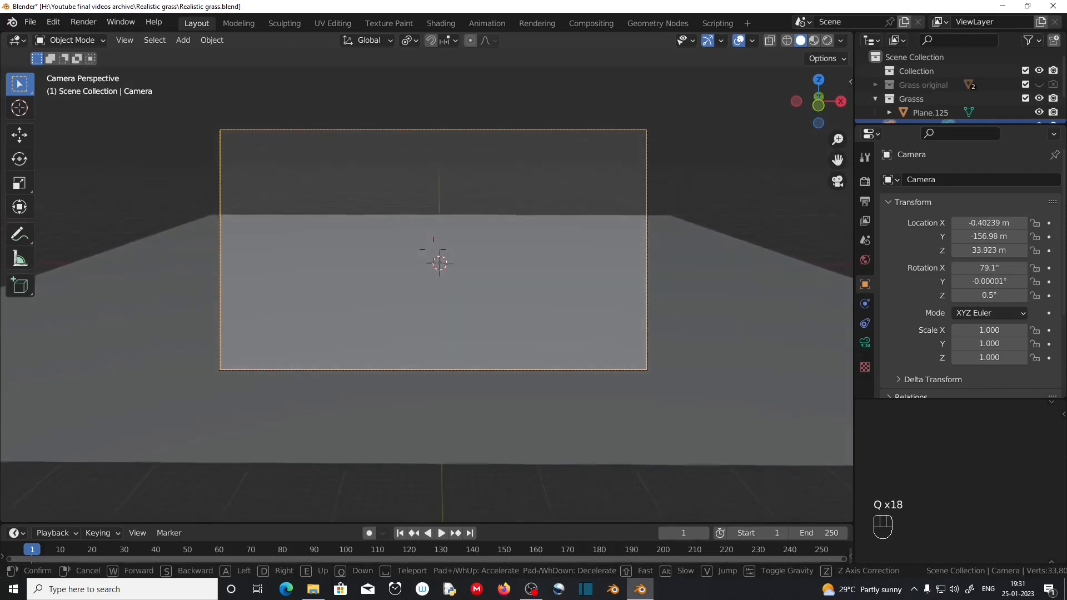
{"action": "scroll", "coordinate": [433, 250], "scroll_direction": "down", "scroll_amount": 2}
{"action": "left_click", "coordinate": [492, 298]}
{"action": "scroll", "coordinate": [492, 298], "scroll_direction": "up", "scroll_amount": 1}
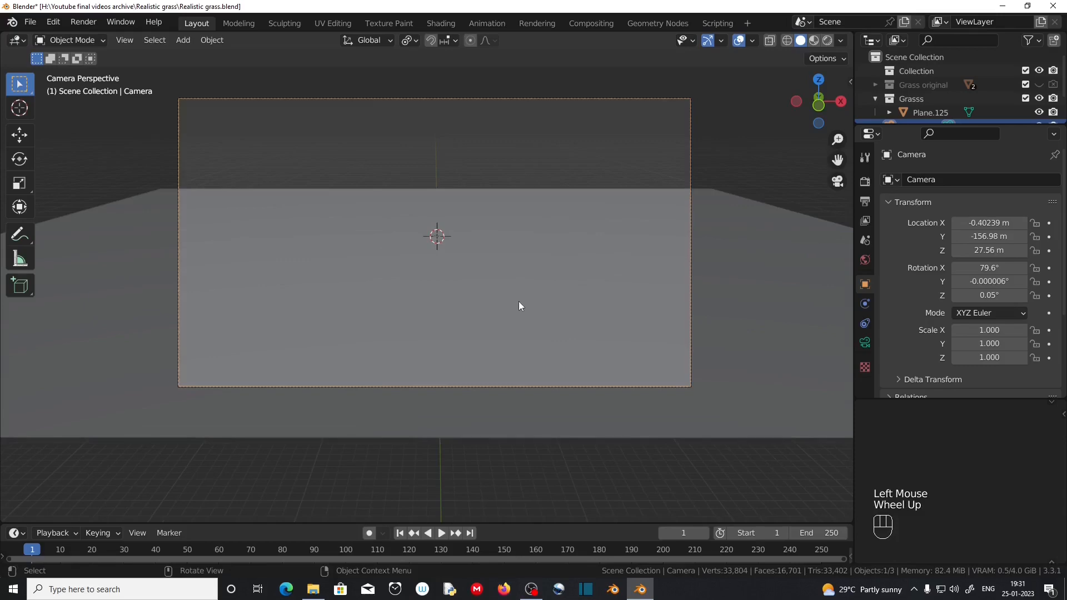
{"action": "scroll", "coordinate": [519, 301], "scroll_direction": "up", "scroll_amount": 2}
{"action": "scroll", "coordinate": [592, 302], "scroll_direction": "down", "scroll_amount": 1}
Subdivide the whole ground plane with 100 cuts
{"action": "left_click", "coordinate": [593, 303]}
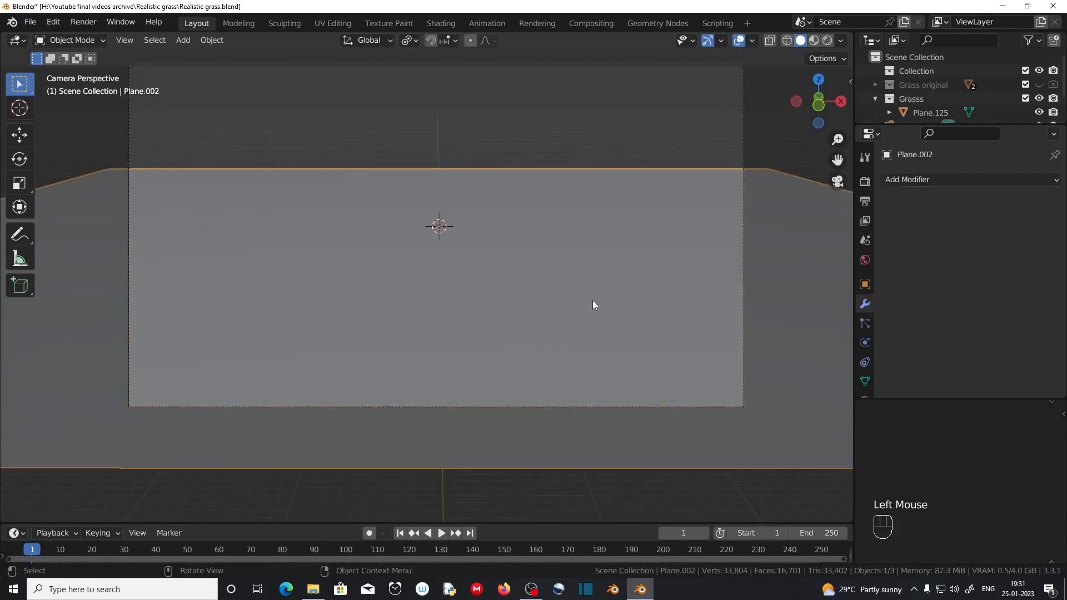
{"action": "scroll", "coordinate": [593, 305], "scroll_direction": "down", "scroll_amount": 2}
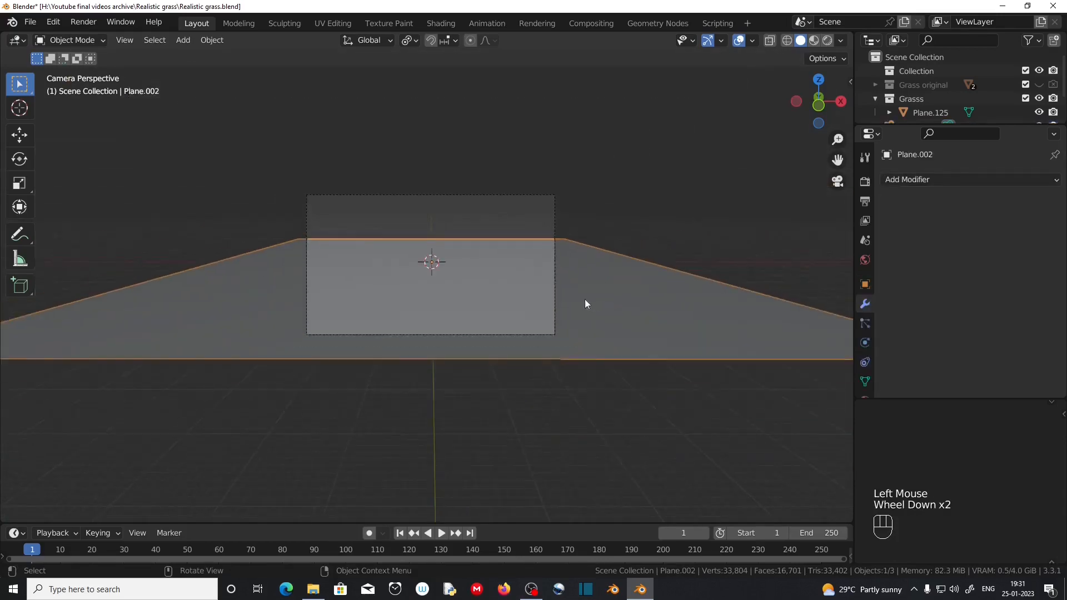
{"action": "key", "text": "Tab"}
{"action": "right_click", "coordinate": [258, 282]}
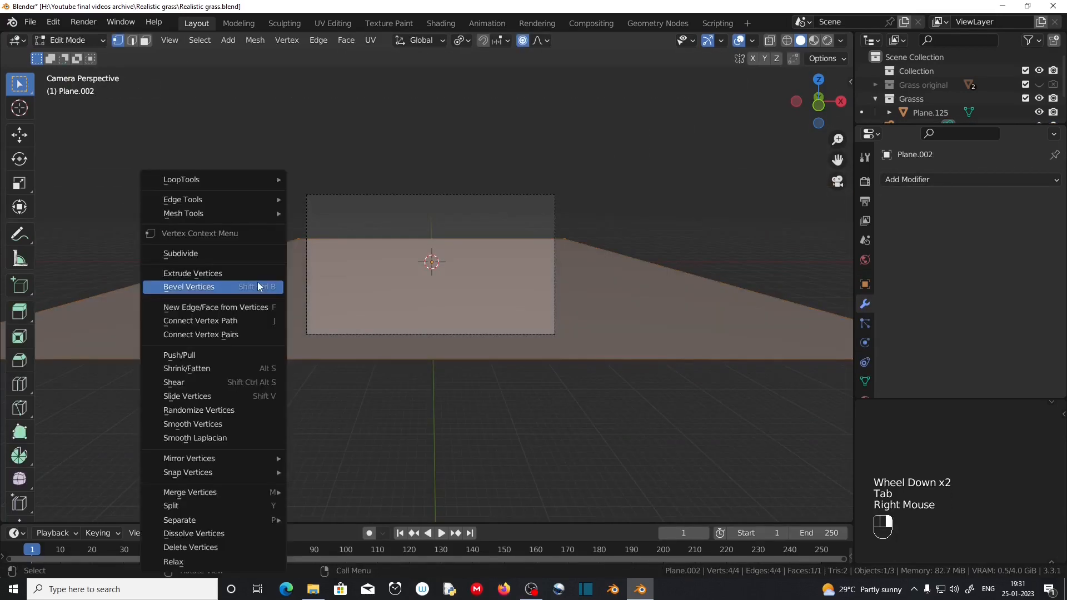
{"action": "left_click", "coordinate": [236, 253]}
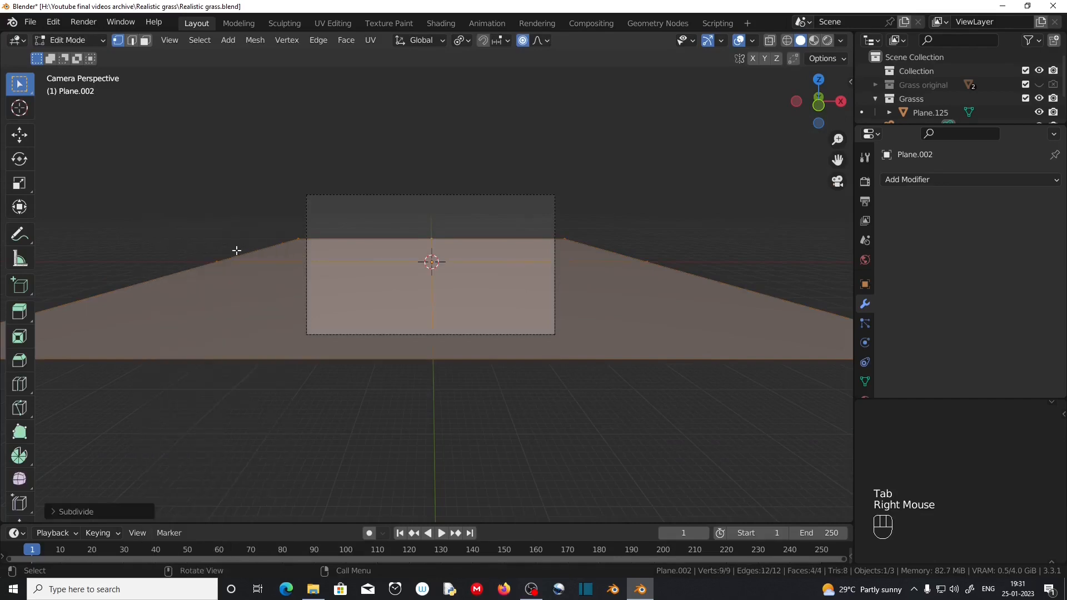
{"action": "left_click", "coordinate": [55, 508]}
{"action": "double_click", "coordinate": [164, 417]}
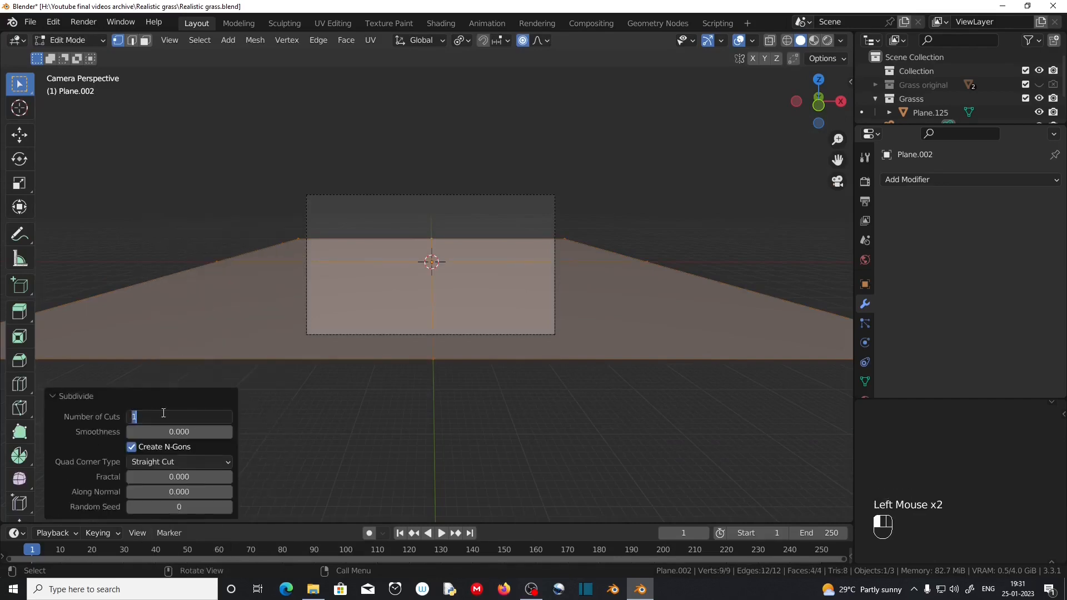
{"action": "type", "text": "00"}
{"action": "left_click", "coordinate": [65, 431]}
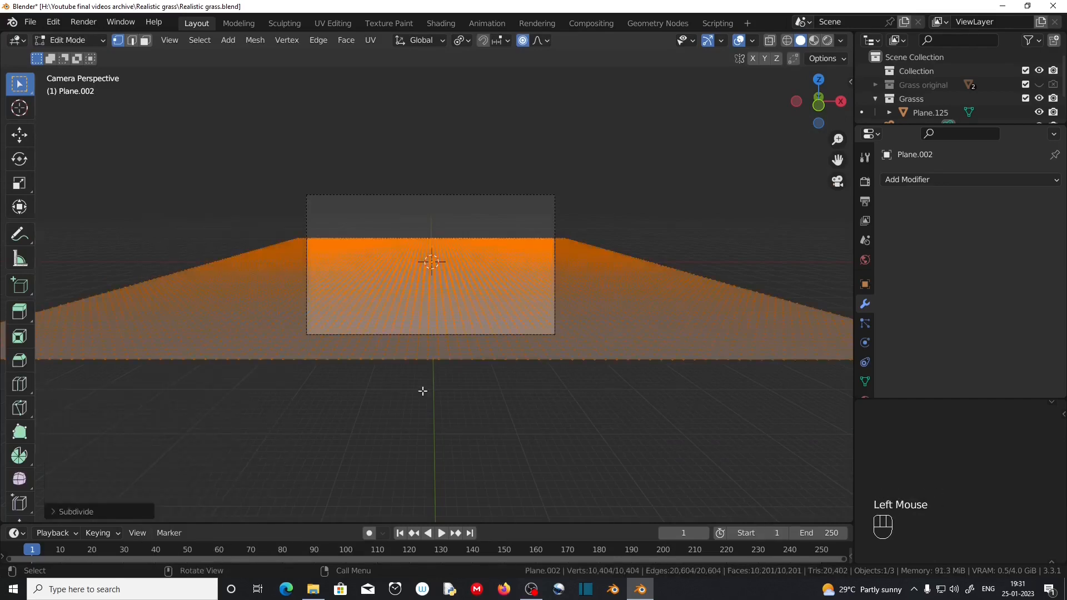
Raise a soft hill near the ground plane's far left about 4 m along Z, using a proportional size of 34 m
{"action": "mouse_move", "coordinate": [424, 404]}
{"action": "middle_mouse_down"}
{"action": "mouse_move", "coordinate": [424, 445]}
{"action": "mouse_move", "coordinate": [428, 425]}
{"action": "middle_mouse_up"}
{"action": "scroll", "coordinate": [423, 439], "scroll_direction": "up", "scroll_amount": 1}
{"action": "scroll", "coordinate": [444, 403], "scroll_direction": "down", "scroll_amount": 2}
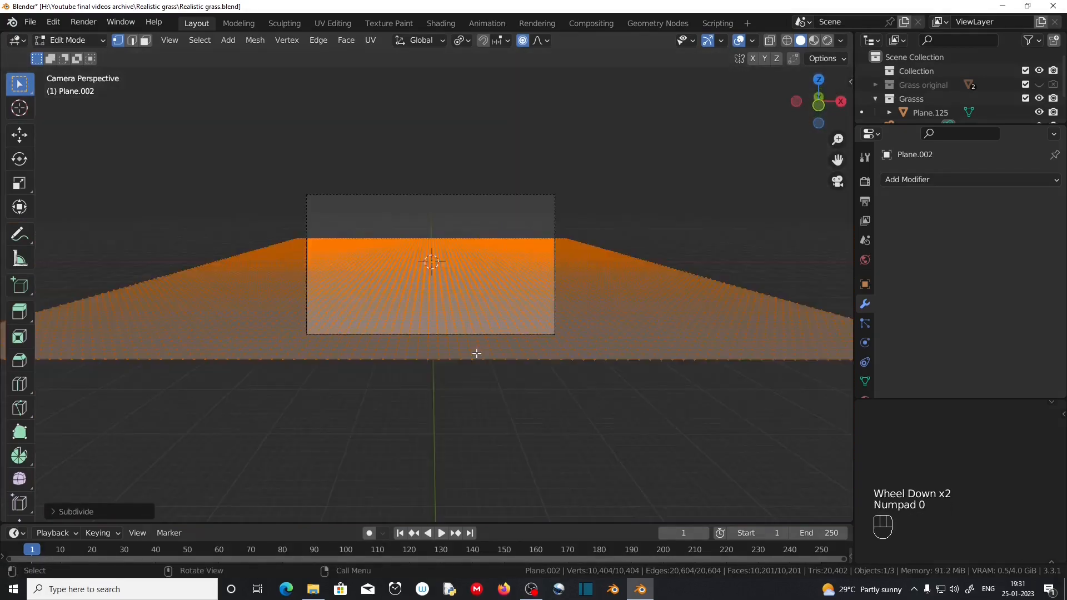
{"action": "scroll", "coordinate": [477, 353], "scroll_direction": "up", "scroll_amount": 2}
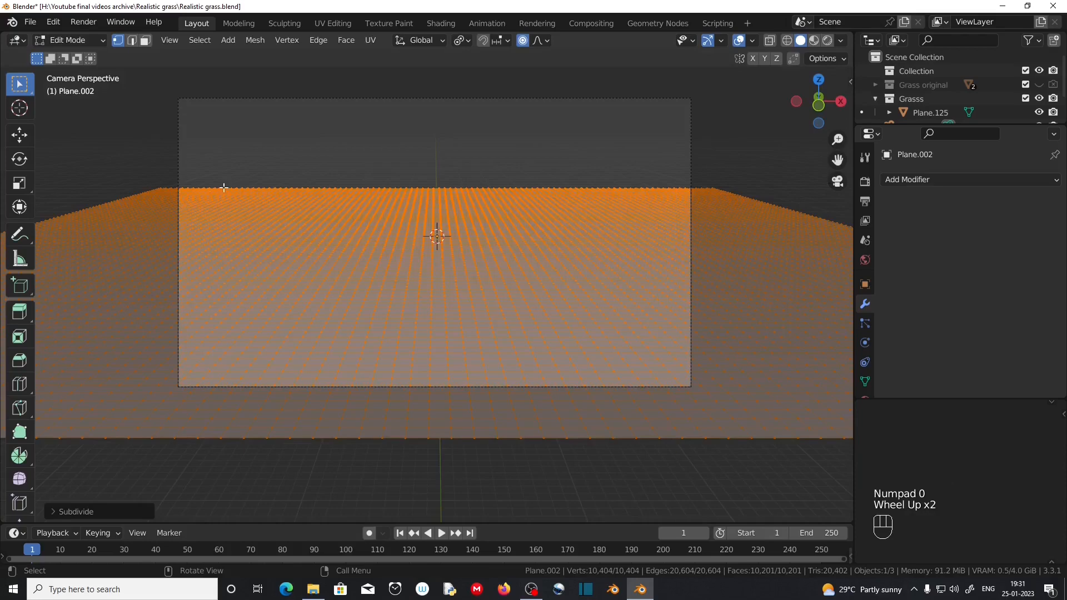
{"action": "left_click", "coordinate": [213, 211]}
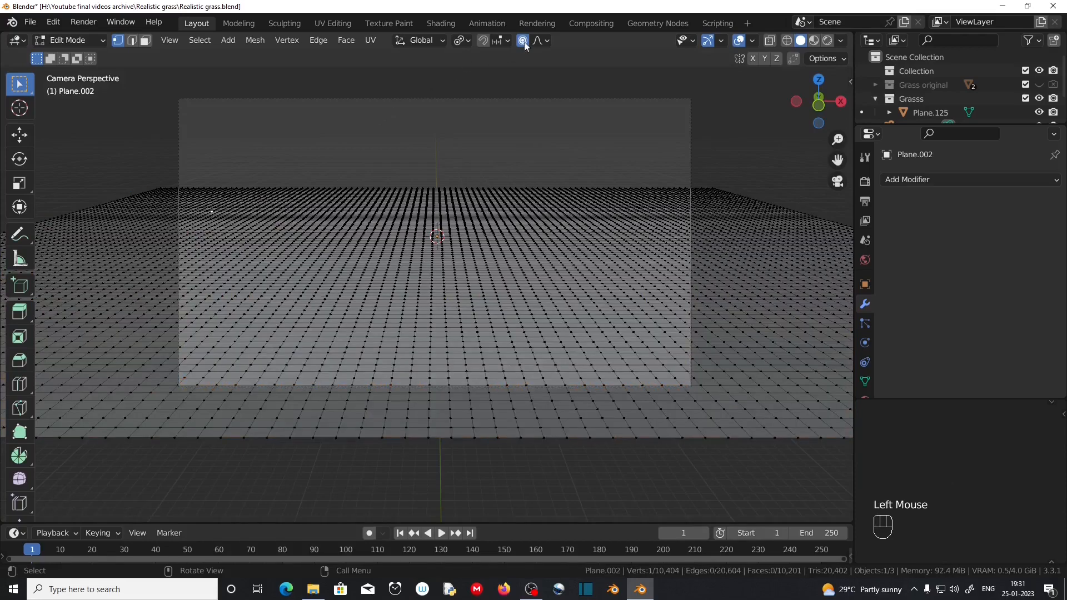
{"action": "key", "text": "g"}
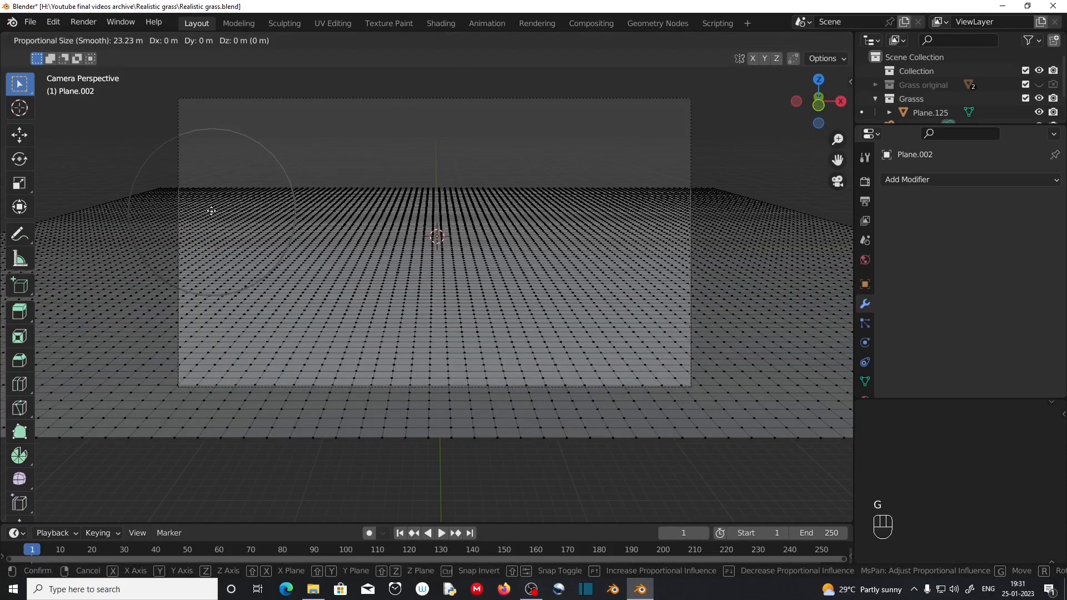
{"action": "key", "text": "z"}
{"action": "scroll", "coordinate": [211, 206], "scroll_direction": "down", "scroll_amount": 4}
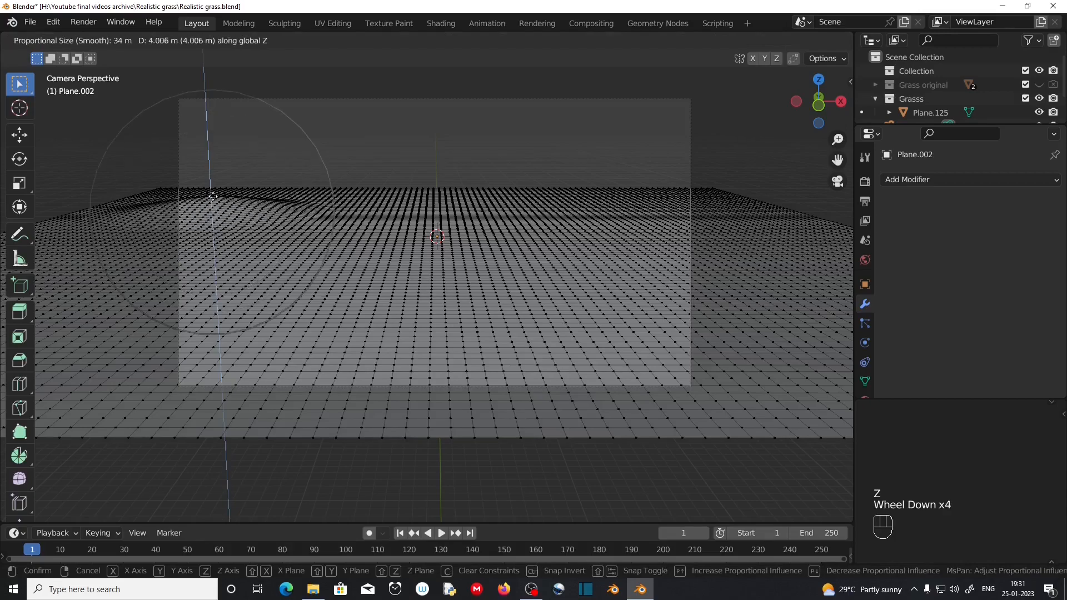
{"action": "left_click", "coordinate": [213, 197]}
Raise soft hills along the ground plane's far edge by moving vertices up along Z with smooth proportional falloff
{"action": "middle_click_drag", "start_coordinate": [456, 269], "coordinate": [300, 280]}
{"action": "scroll", "coordinate": [300, 281], "scroll_direction": "down", "scroll_amount": 1}
{"action": "middle_click_drag", "start_coordinate": [433, 295], "coordinate": [283, 253], "text": "shift"}
{"action": "left_click", "coordinate": [580, 349]}
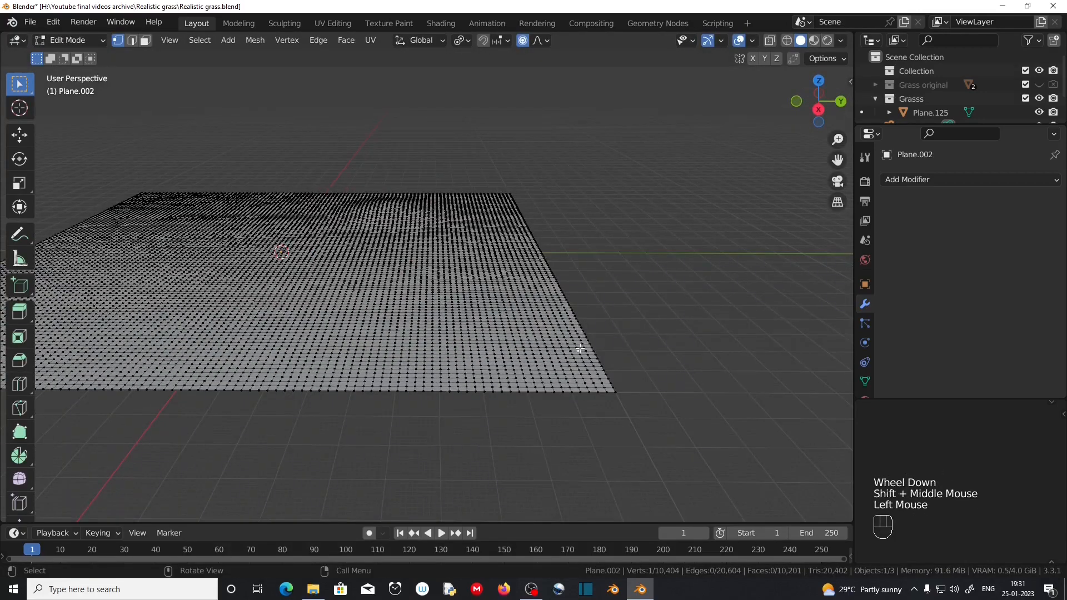
{"action": "key", "text": "g"}
{"action": "key", "text": "z"}
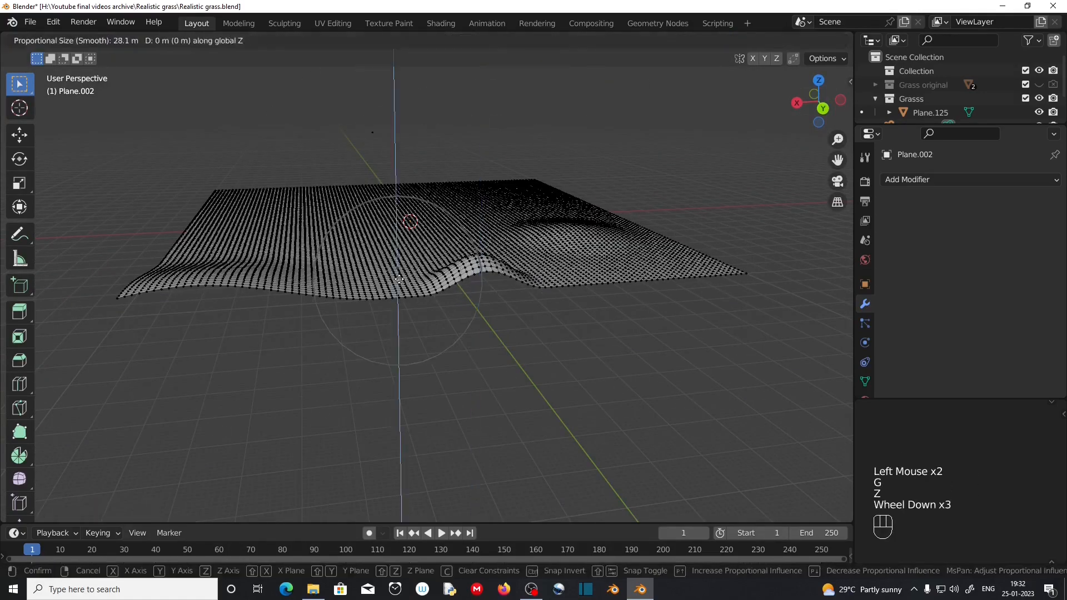
{"action": "left_click", "coordinate": [585, 265]}
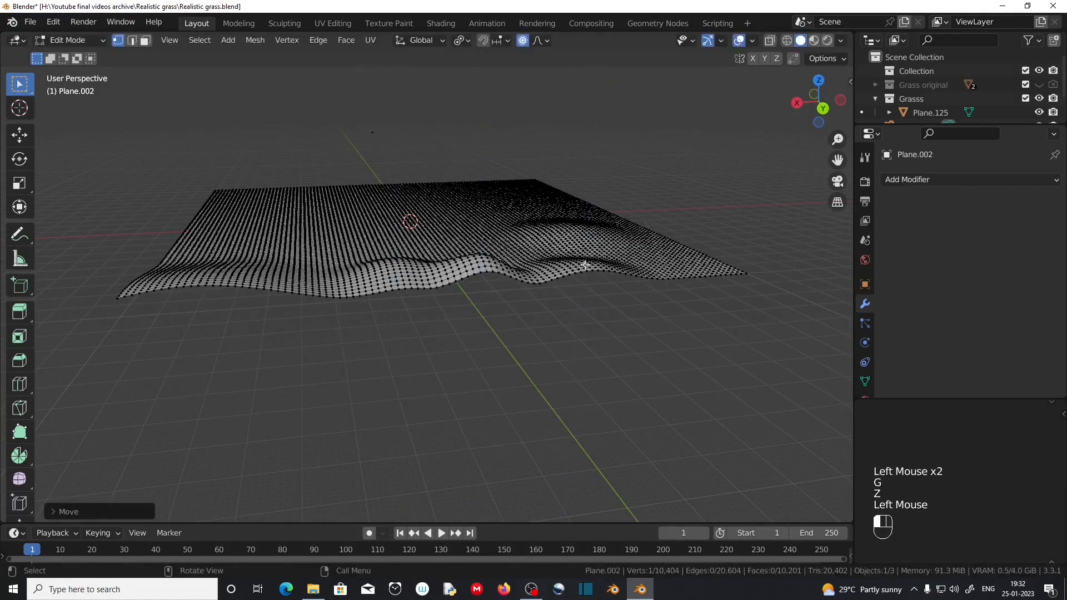
Shape more hills toward the far-left corner of the ground plane, moving vertices along Z with a larger proportional influence
{"action": "key", "text": "g"}
{"action": "key", "text": "z"}
{"action": "scroll", "coordinate": [695, 250], "scroll_direction": "down", "scroll_amount": 3}
{"action": "left_click", "coordinate": [695, 251]}
{"action": "key", "text": "g"}
{"action": "key", "text": "z"}
{"action": "left_click", "coordinate": [534, 238]}
From the camera view, adjust the left skyline hill and lower the central peak and the right-hand ridge along Z
{"action": "key", "text": "KP_0"}
{"action": "key", "text": "g"}
{"action": "key", "text": "z"}
{"action": "left_click", "coordinate": [283, 174]}
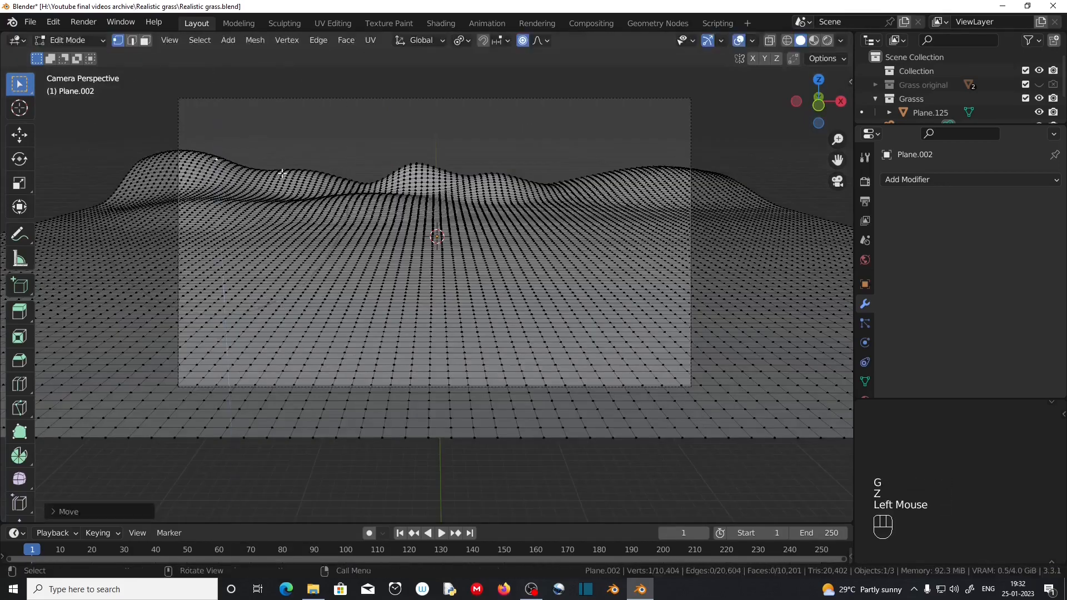
{"action": "left_click", "coordinate": [423, 177]}
{"action": "key", "text": "g"}
{"action": "key", "text": "z"}
{"action": "left_click", "coordinate": [425, 196]}
{"action": "left_click", "coordinate": [639, 186]}
{"action": "key", "text": "g"}
{"action": "key", "text": "z"}
{"action": "left_click", "coordinate": [639, 207]}
Raise the right foreground of the ground about 0.8 m along Z, limiting the proportional influence to a local area
{"action": "left_click", "coordinate": [615, 310]}
{"action": "key", "text": "g"}
{"action": "key", "text": "z"}
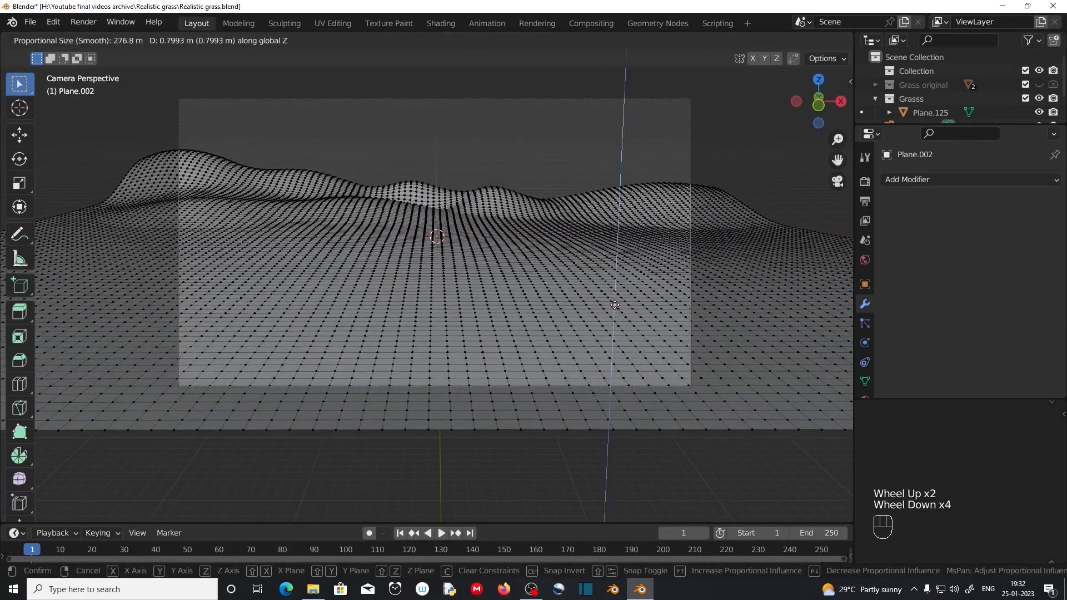
{"action": "scroll", "coordinate": [614, 305], "scroll_direction": "down", "scroll_amount": 4}
{"action": "scroll", "coordinate": [615, 305], "scroll_direction": "up", "scroll_amount": 20}
{"action": "left_click", "coordinate": [614, 305]}
Raise gentle mounds in the left midground and just right of the centre, moving vertices along Z
{"action": "left_click", "coordinate": [216, 261]}
{"action": "key", "text": "g"}
{"action": "key", "text": "z"}
{"action": "left_click", "coordinate": [214, 225]}
{"action": "left_click", "coordinate": [523, 244]}
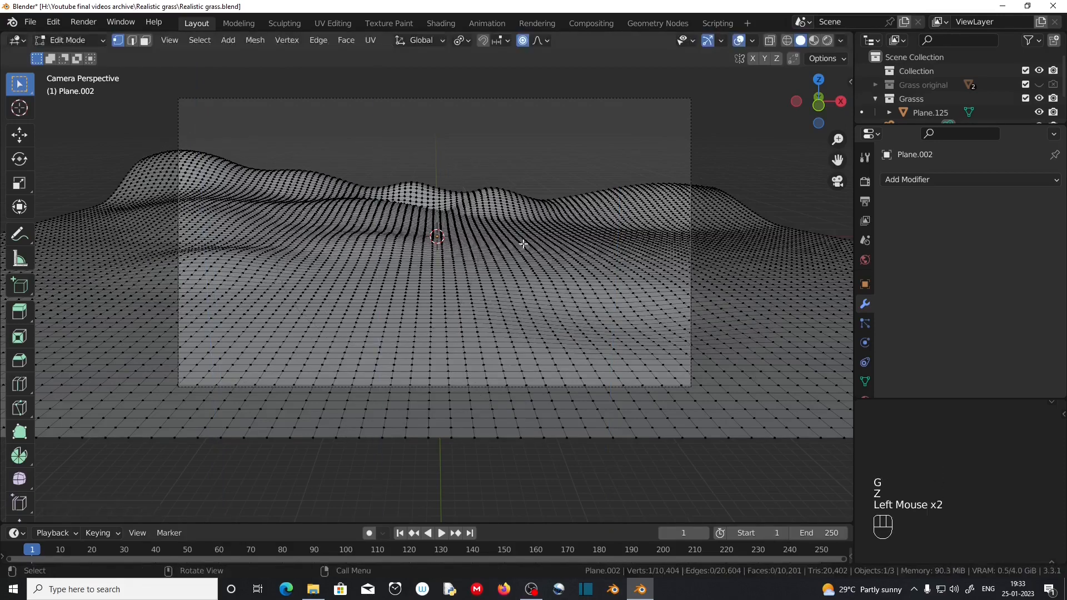
{"action": "key", "text": "g"}
{"action": "key", "text": "z"}
{"action": "left_click", "coordinate": [524, 221]}
Raise a mound in the left foreground and reshape the ground on the right along Z
{"action": "left_click", "coordinate": [302, 319]}
{"action": "key", "text": "g"}
{"action": "key", "text": "z"}
{"action": "left_click", "coordinate": [304, 295]}
{"action": "left_click", "coordinate": [588, 292]}
{"action": "key", "text": "g"}
{"action": "key", "text": "z"}
{"action": "scroll", "coordinate": [588, 283], "scroll_direction": "down", "scroll_amount": 2}
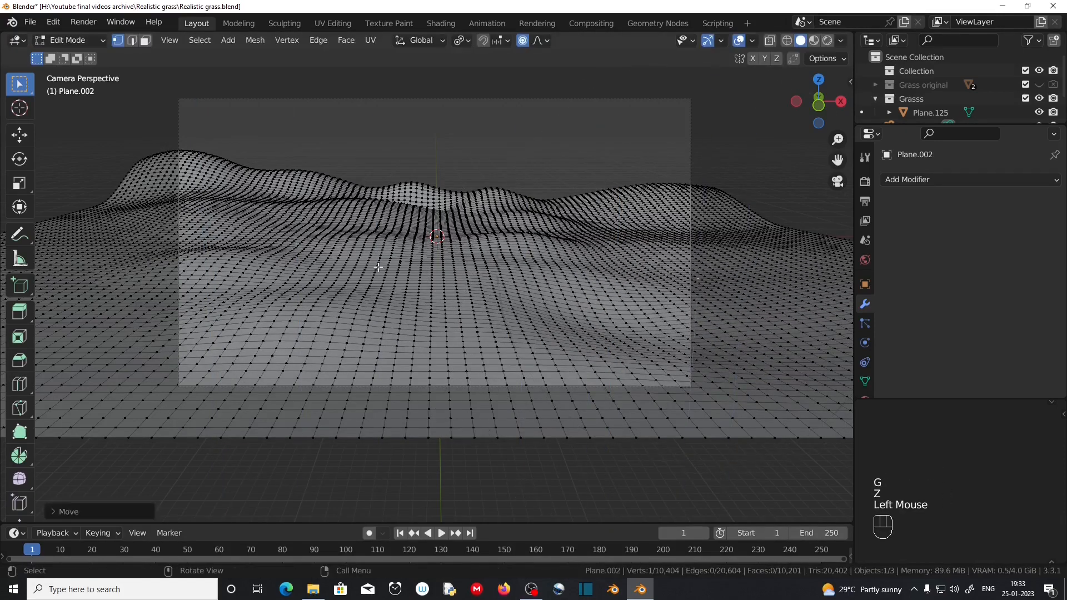
Lower the small skyline bump just right of the centre along Z with an adjusted proportional influence
{"action": "left_click", "coordinate": [492, 189]}
{"action": "key", "text": "g"}
{"action": "key", "text": "z"}
{"action": "scroll", "coordinate": [492, 190], "scroll_direction": "down", "scroll_amount": 1}
{"action": "scroll", "coordinate": [492, 192], "scroll_direction": "up", "scroll_amount": 4}
{"action": "left_click", "coordinate": [492, 194]}
Flatten the right-hand skyline ridge and raise a small bump in the left midground along Z
{"action": "left_click", "coordinate": [639, 187]}
{"action": "key", "text": "g"}
{"action": "key", "text": "z"}
{"action": "scroll", "coordinate": [640, 187], "scroll_direction": "down", "scroll_amount": 3}
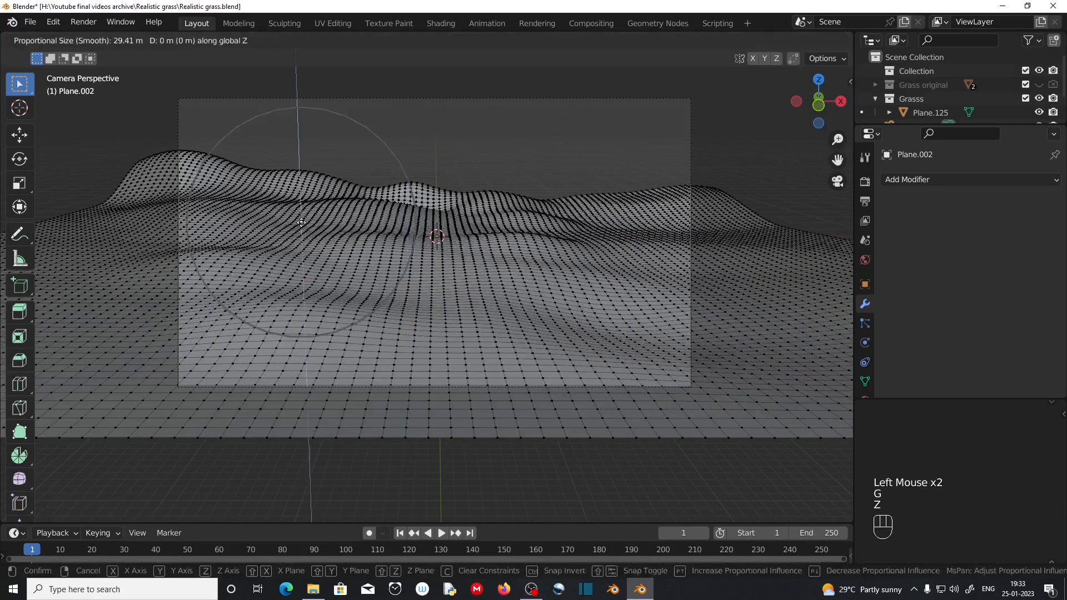
{"action": "scroll", "coordinate": [301, 223], "scroll_direction": "up", "scroll_amount": 4}
{"action": "left_click", "coordinate": [301, 218]}
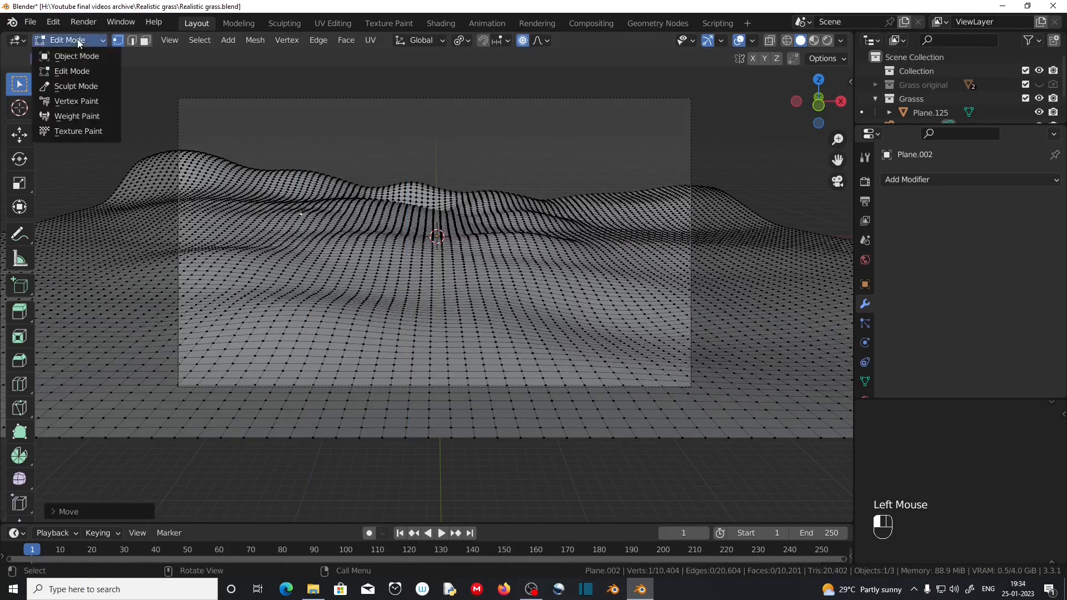
Return to Object Mode and inspect the hilly ground from another angle
{"action": "left_click", "coordinate": [76, 56]}
{"action": "scroll", "coordinate": [524, 386], "scroll_direction": "up", "scroll_amount": 2}
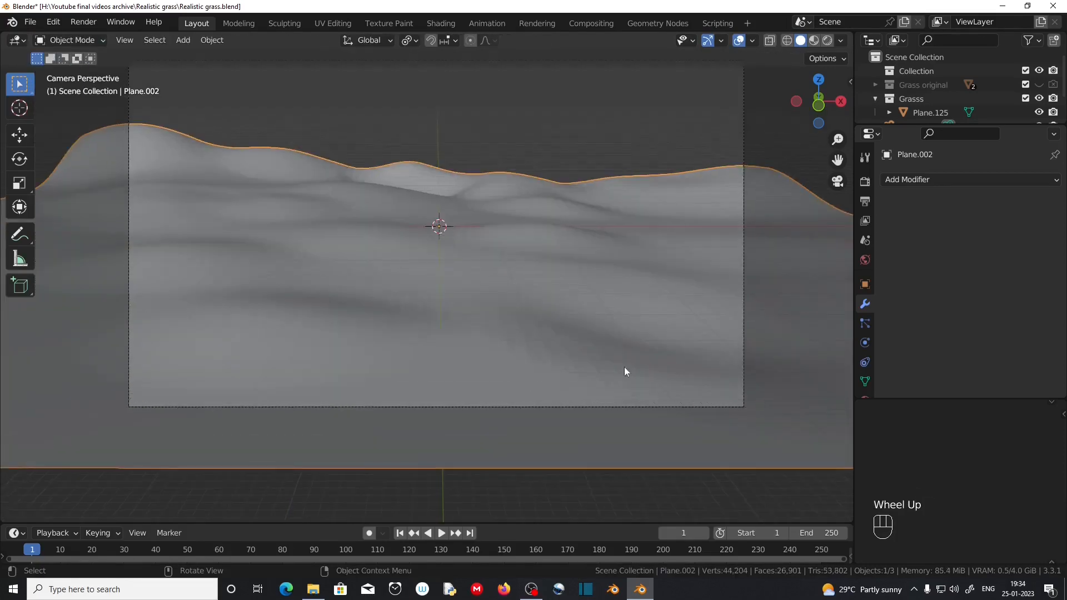
{"action": "middle_click_drag", "start_coordinate": [625, 368], "coordinate": [573, 378]}
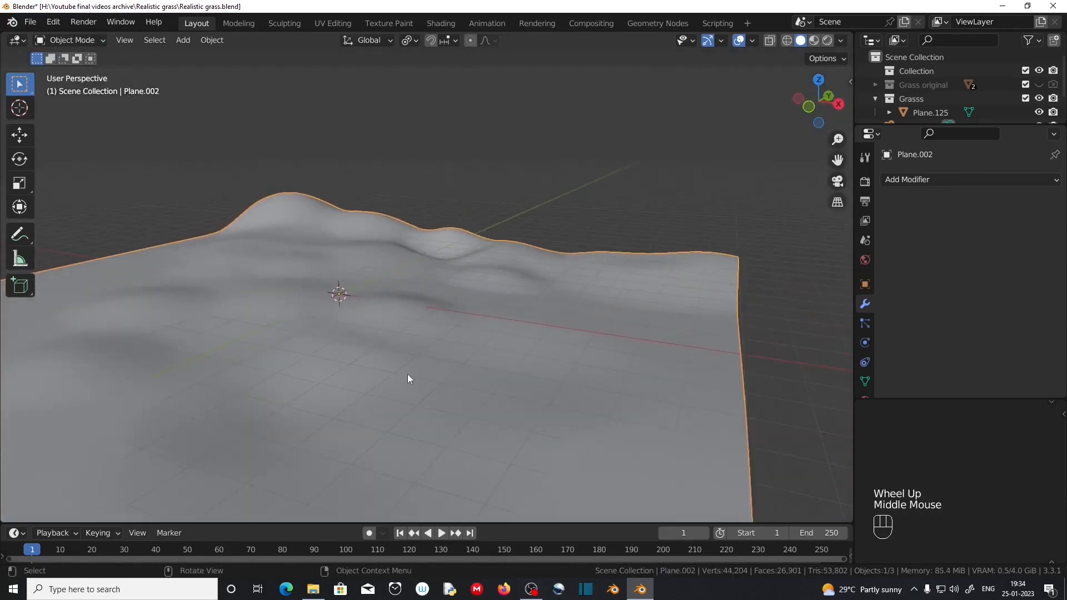
{"action": "left_click", "coordinate": [453, 360]}
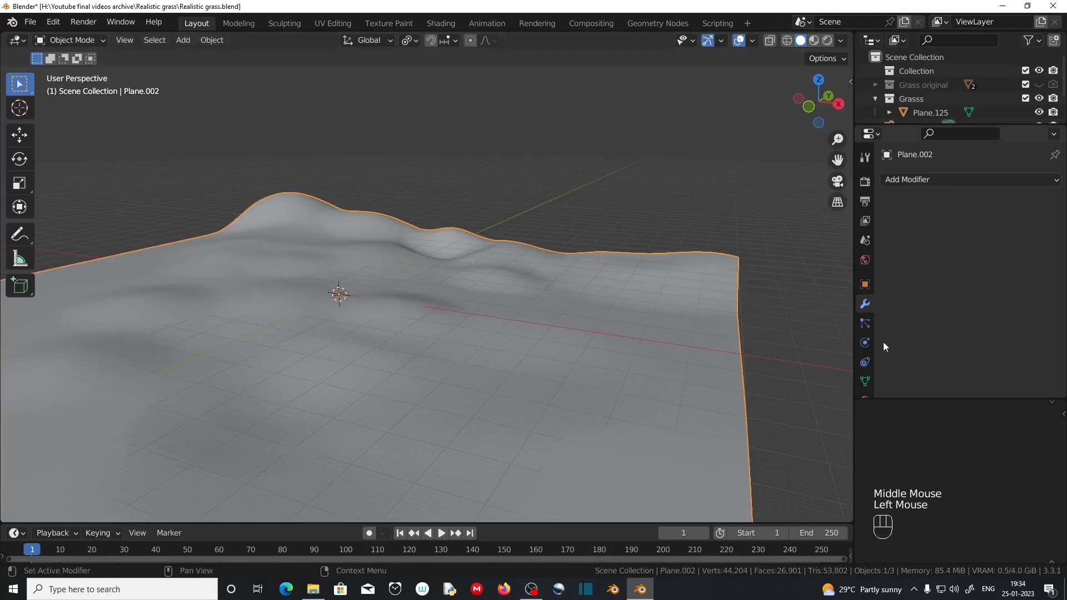
Add a Displace modifier to the ground and set its direction to Z
{"action": "left_click", "coordinate": [912, 179]}
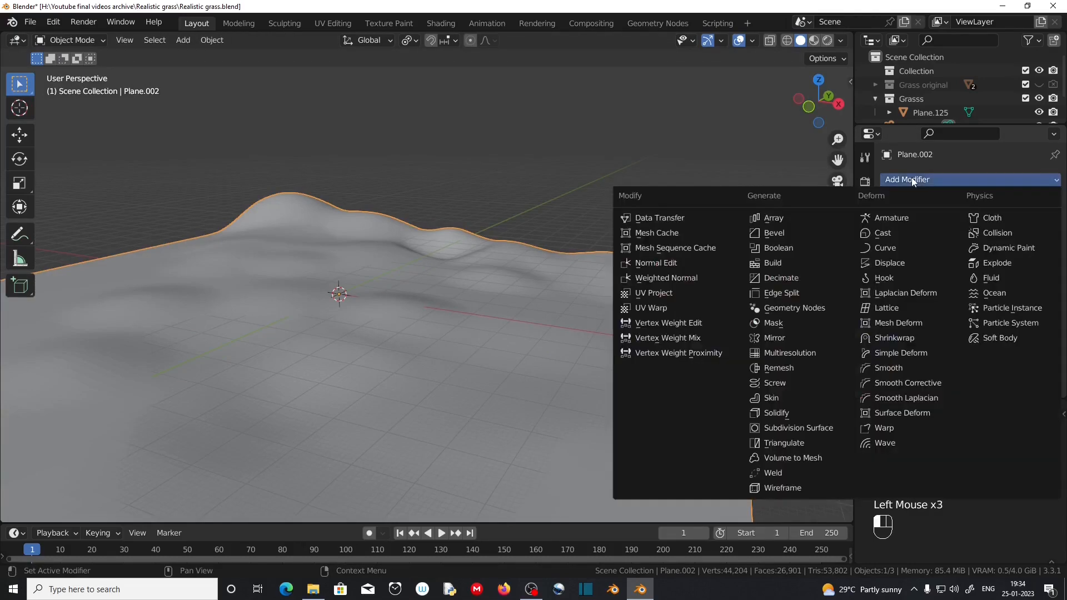
{"action": "left_click", "coordinate": [920, 262]}
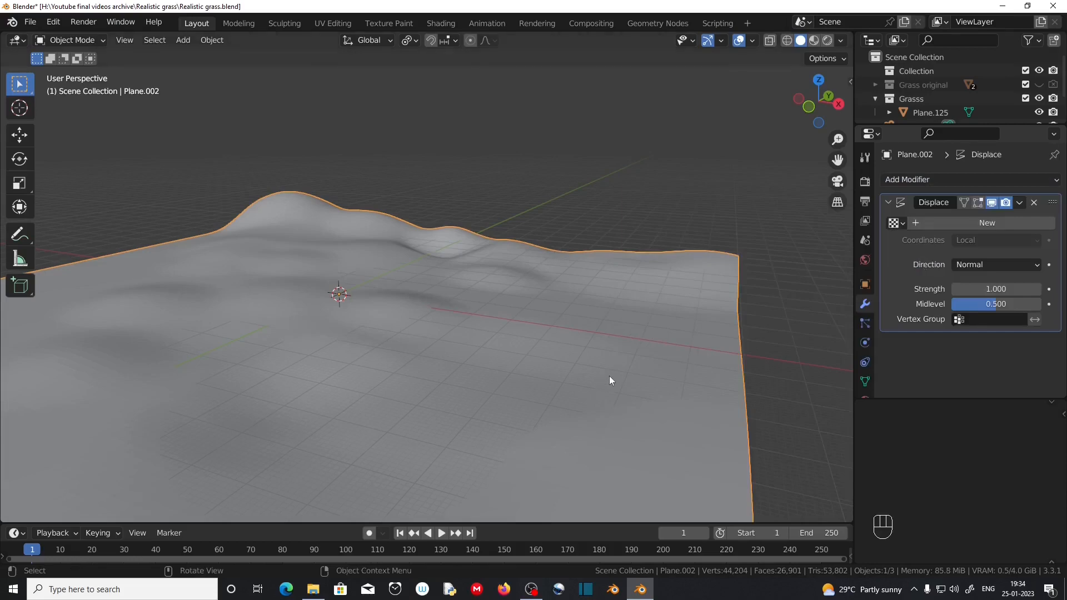
{"action": "left_click", "coordinate": [1002, 264]}
{"action": "left_click", "coordinate": [972, 311]}
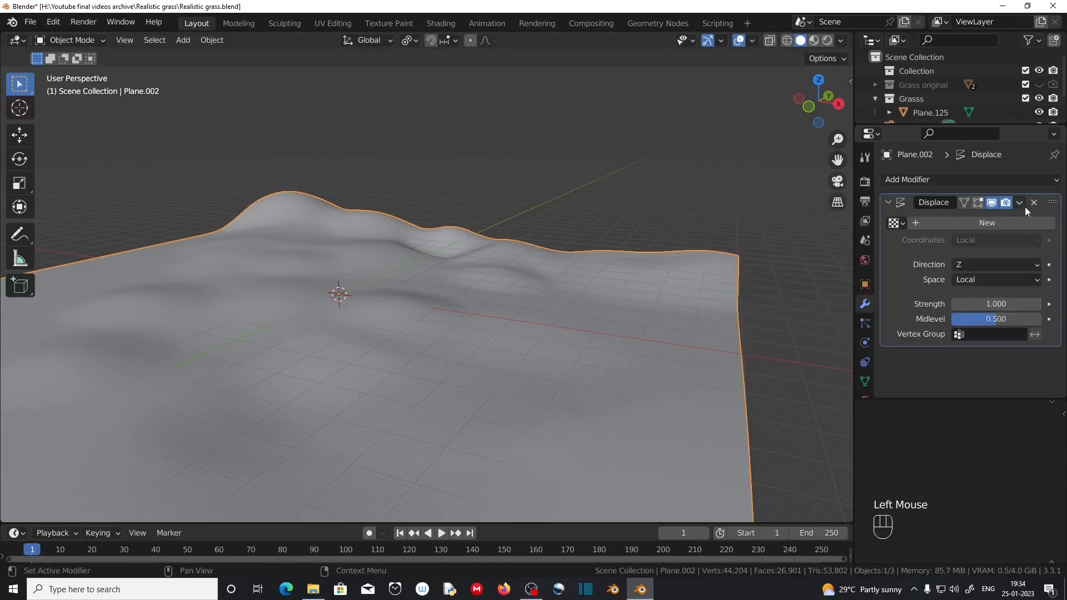
Create a new texture for the Displace modifier and set its type to Clouds
{"action": "left_click", "coordinate": [955, 222]}
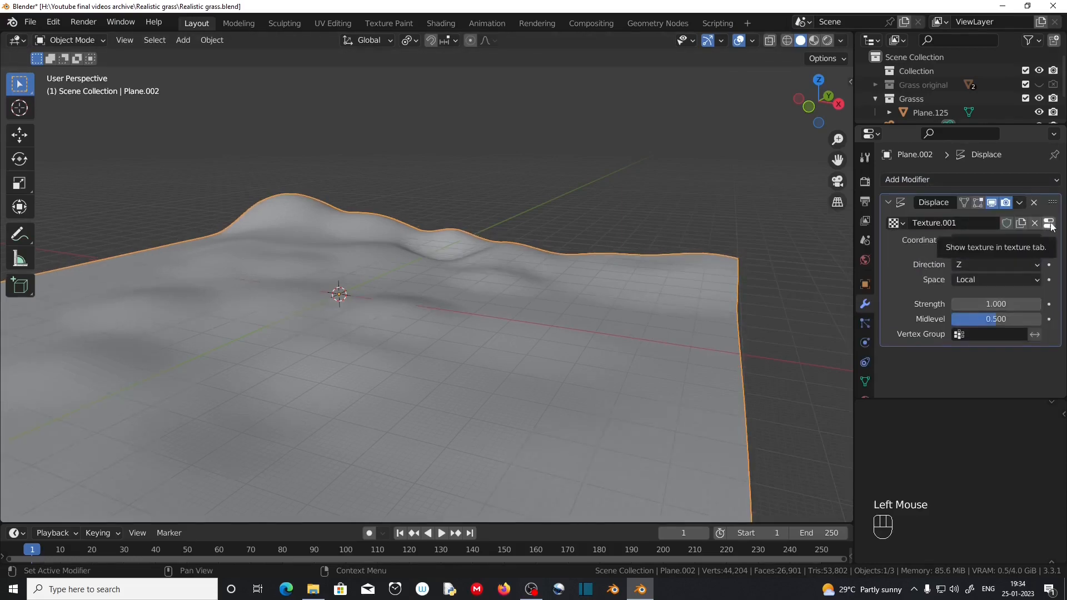
{"action": "left_click", "coordinate": [1049, 223]}
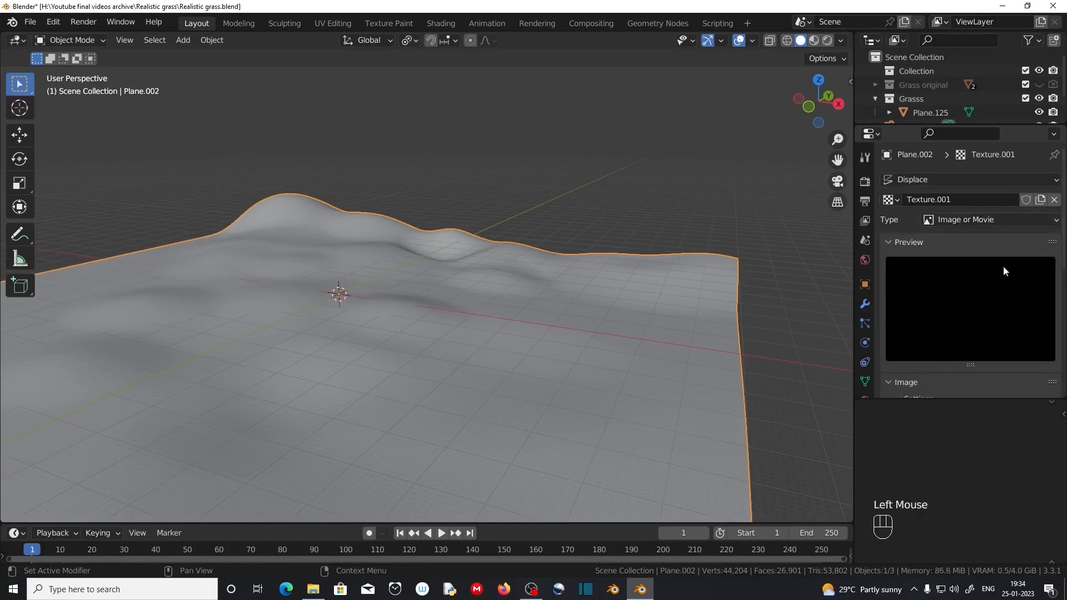
{"action": "left_click", "coordinate": [985, 224]}
{"action": "left_click", "coordinate": [969, 263]}
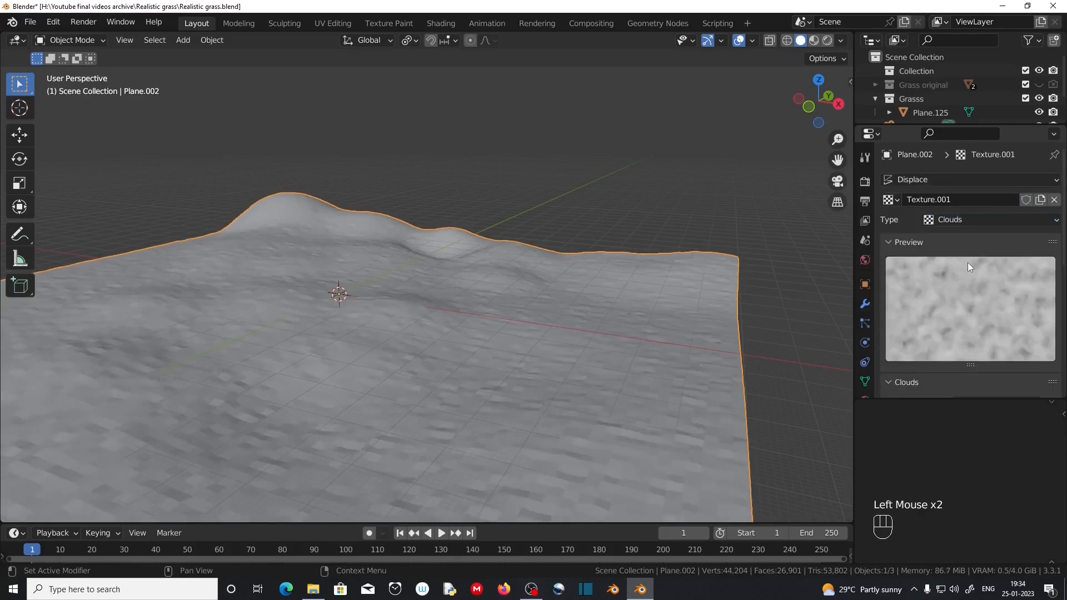
Set the Clouds texture size to 0.29
{"action": "scroll", "coordinate": [969, 263], "scroll_direction": "down", "scroll_amount": 2}
{"action": "scroll", "coordinate": [462, 359], "scroll_direction": "down", "scroll_amount": 1}
{"action": "middle_click_drag", "start_coordinate": [457, 361], "coordinate": [463, 359]}
{"action": "scroll", "coordinate": [463, 359], "scroll_direction": "up", "scroll_amount": 2}
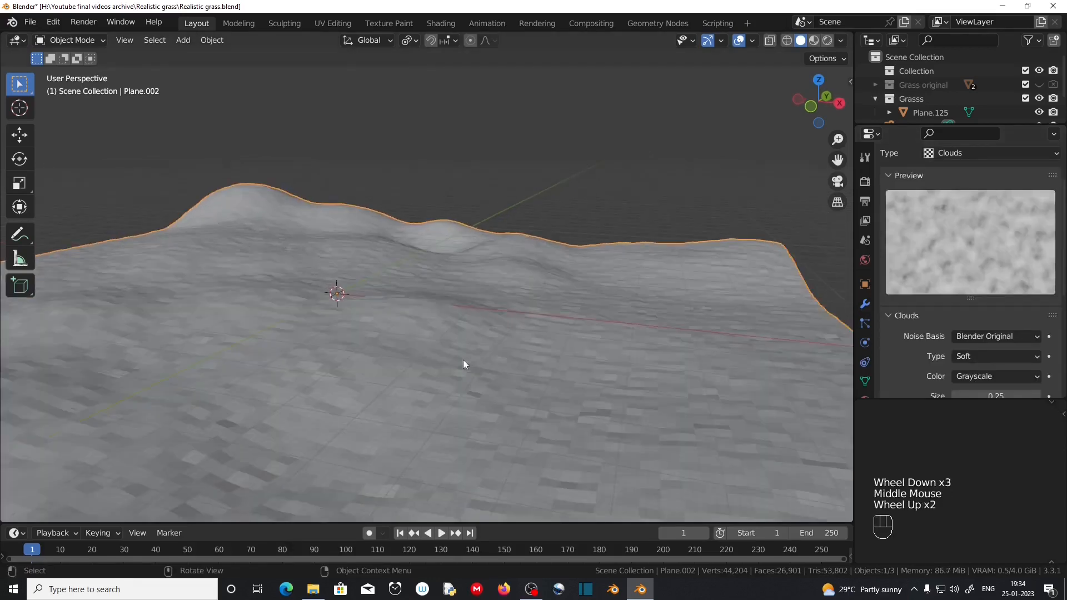
{"action": "scroll", "coordinate": [998, 357], "scroll_direction": "down", "scroll_amount": 4}
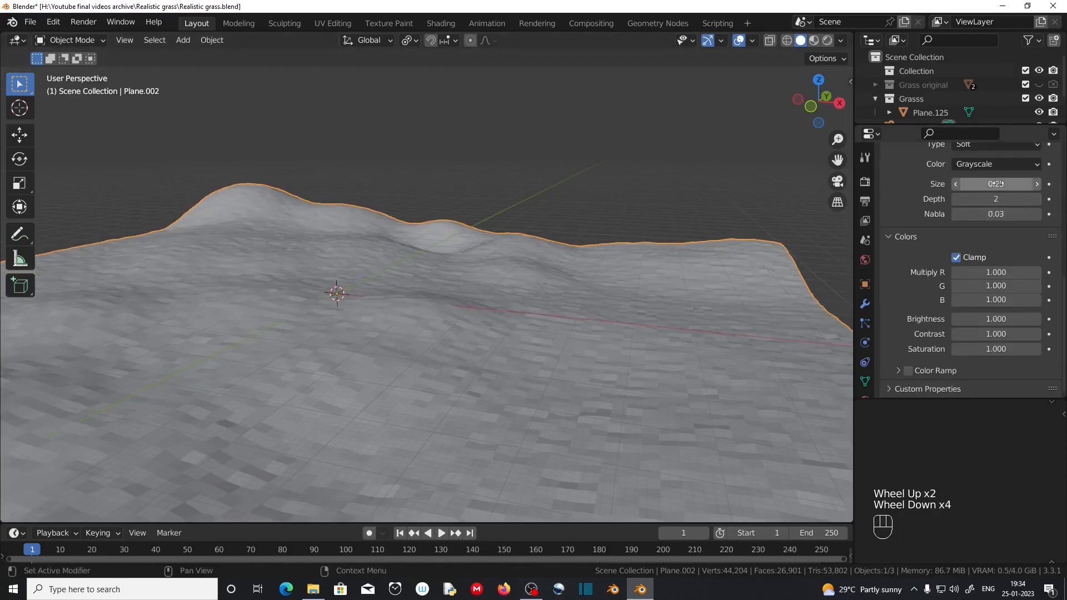
{"action": "left_click", "coordinate": [995, 184]}
{"action": "left_click_drag", "start_coordinate": [995, 184], "coordinate": [1004, 184]}
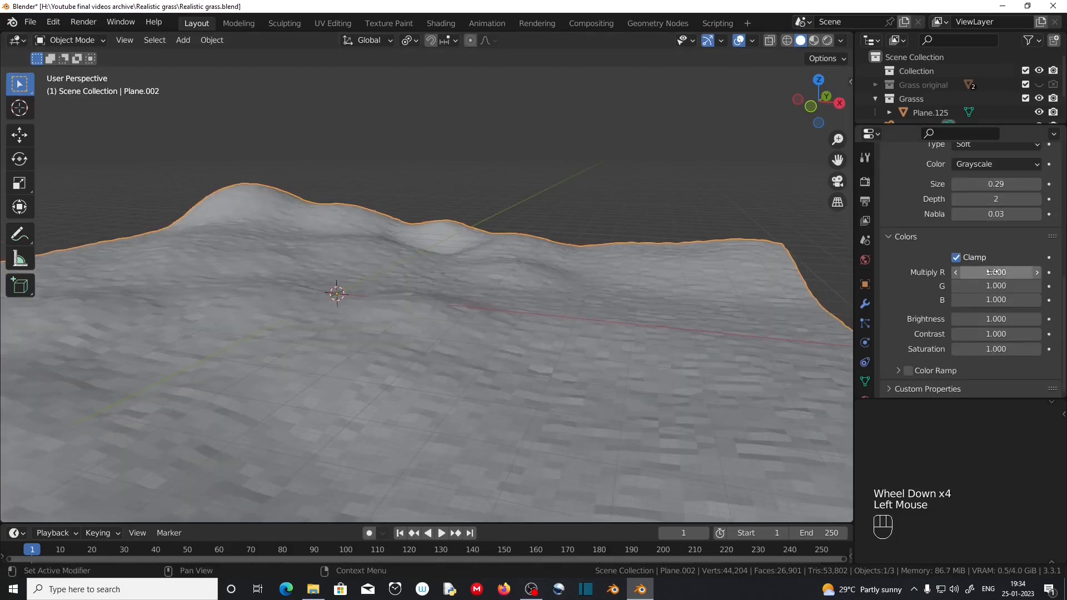
Set the Clouds texture's brightness to 1.090, contrast to 2.070 and saturation to 1.430, and check the displaced ground
{"action": "left_click", "coordinate": [994, 321]}
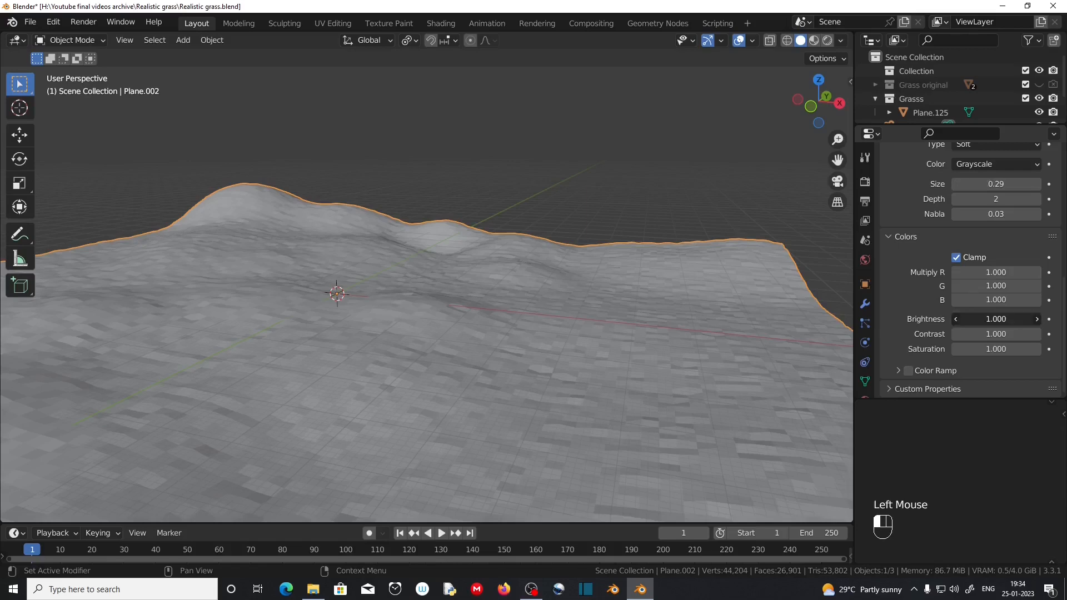
{"action": "left_click_drag", "start_coordinate": [995, 334], "coordinate": [1004, 334]}
{"action": "left_click_drag", "start_coordinate": [996, 349], "coordinate": [1012, 334]}
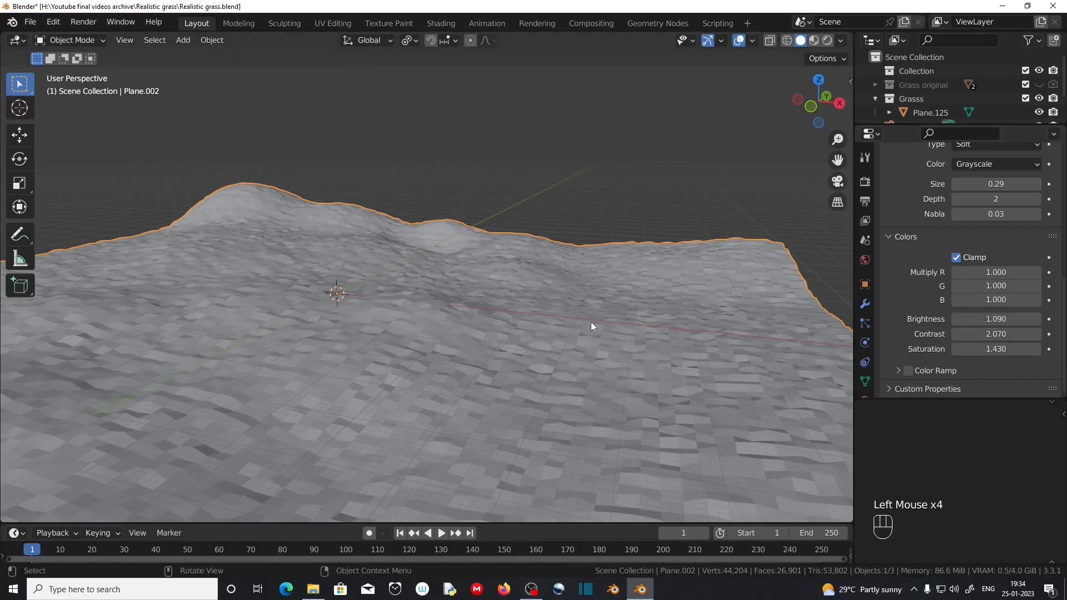
{"action": "mouse_move", "coordinate": [520, 336]}
{"action": "middle_mouse_down"}
{"action": "mouse_move", "coordinate": [471, 359]}
{"action": "mouse_move", "coordinate": [515, 341]}
{"action": "middle_mouse_up"}
{"action": "left_click", "coordinate": [392, 324]}
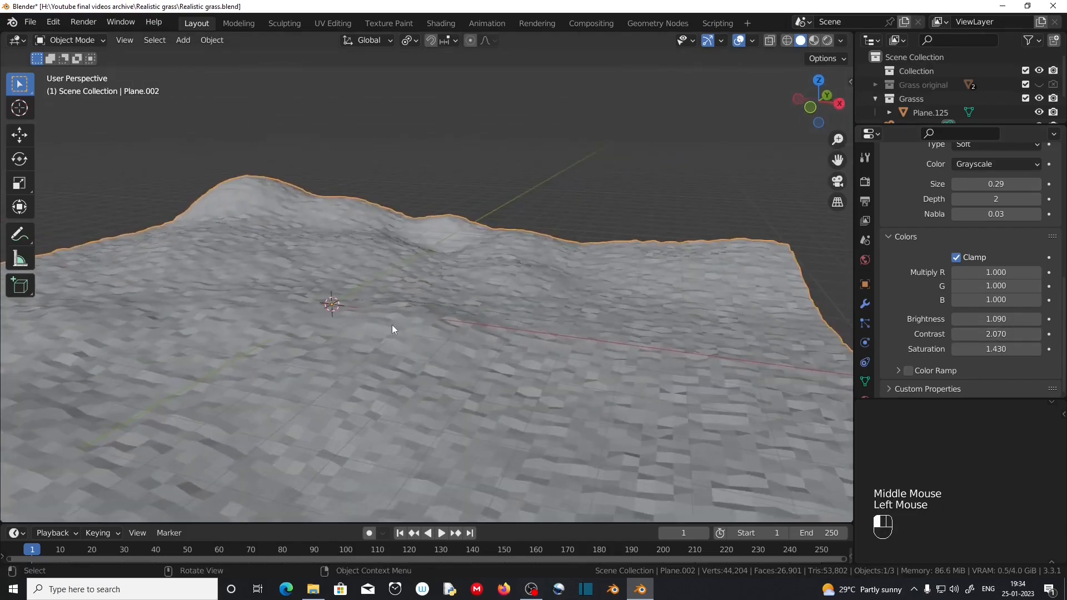
Shade the displaced ground plane smooth
{"action": "right_click", "coordinate": [391, 325]}
{"action": "left_click", "coordinate": [368, 311]}
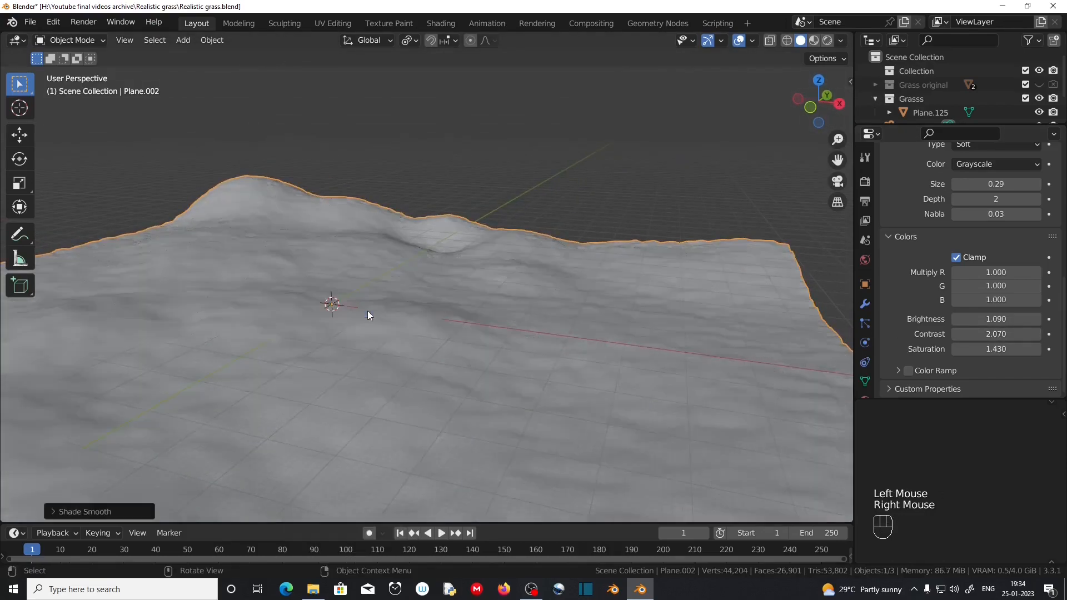
{"action": "middle_click_drag", "start_coordinate": [368, 311], "coordinate": [469, 350]}
Add a Subdivision Surface modifier to the ground with its render level set to 1, and check the terrain through the camera
{"action": "left_click", "coordinate": [865, 304]}
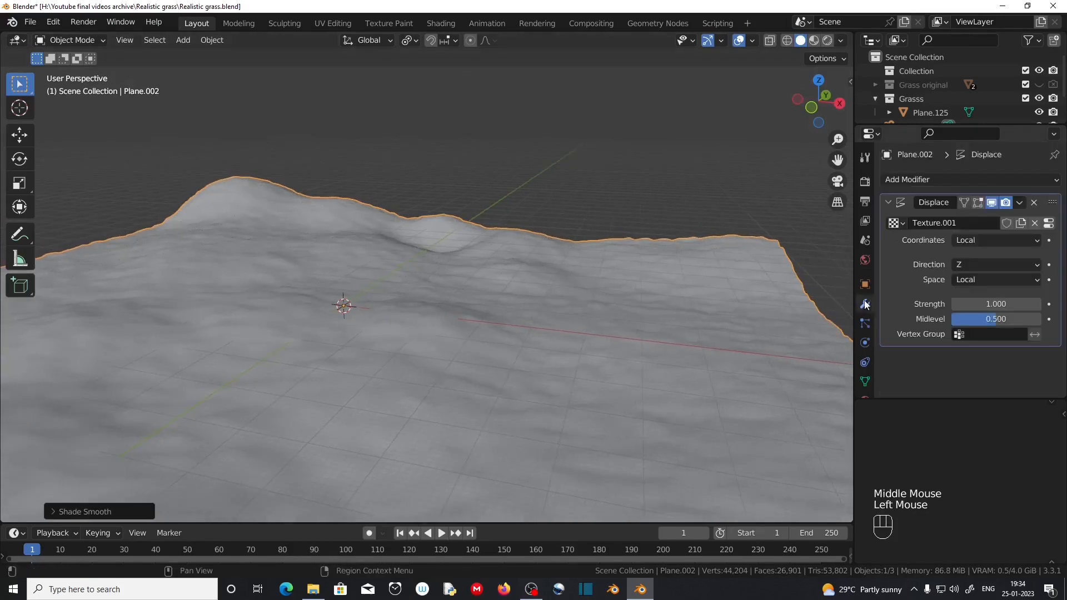
{"action": "left_click", "coordinate": [889, 204]}
{"action": "left_click", "coordinate": [918, 180]}
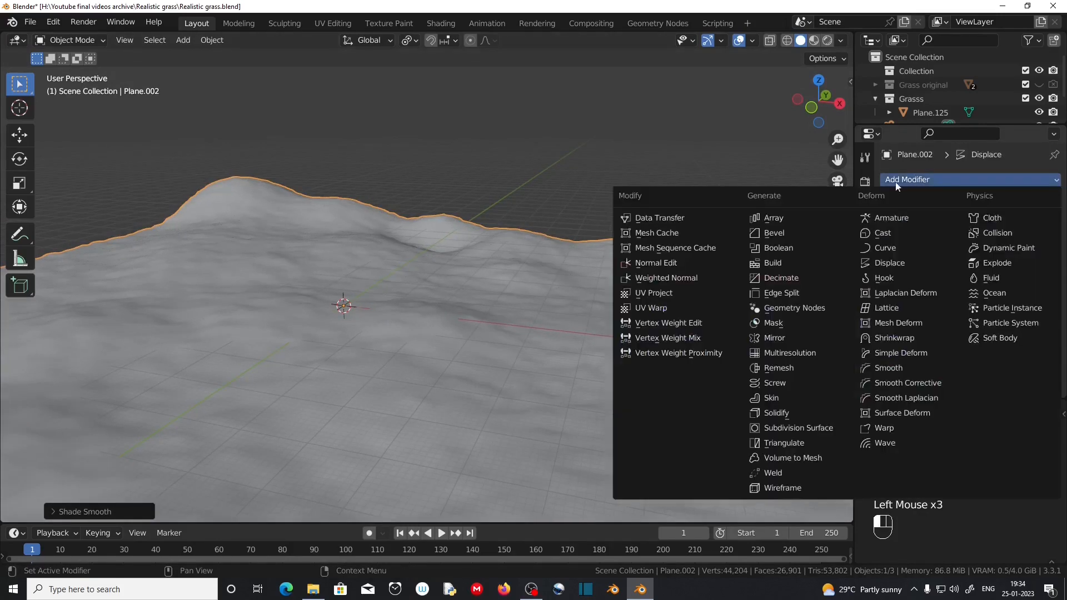
{"action": "left_click", "coordinate": [820, 428]}
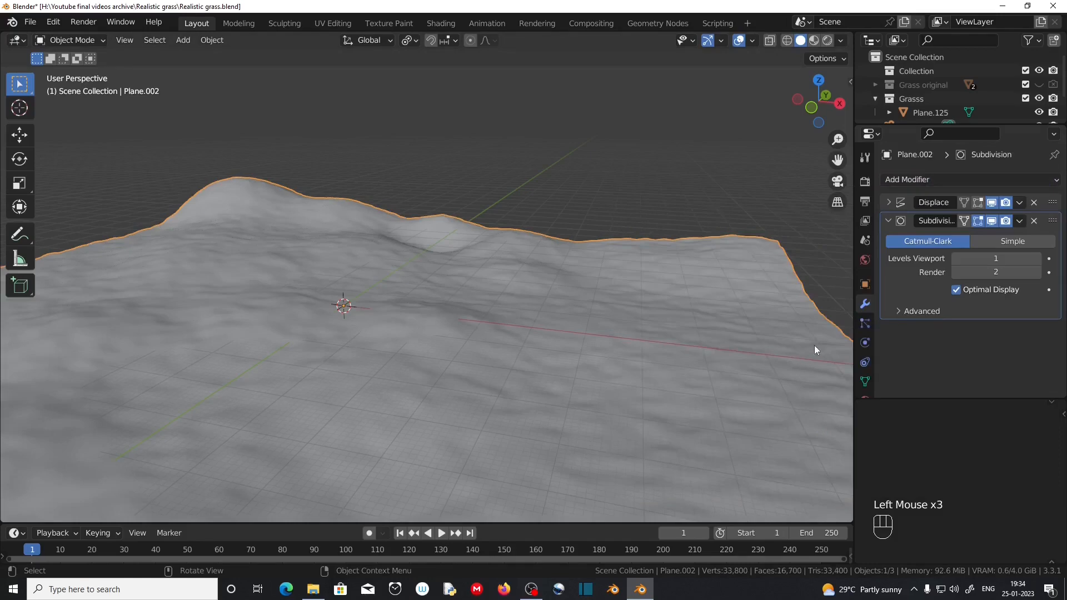
{"action": "left_click", "coordinate": [956, 272]}
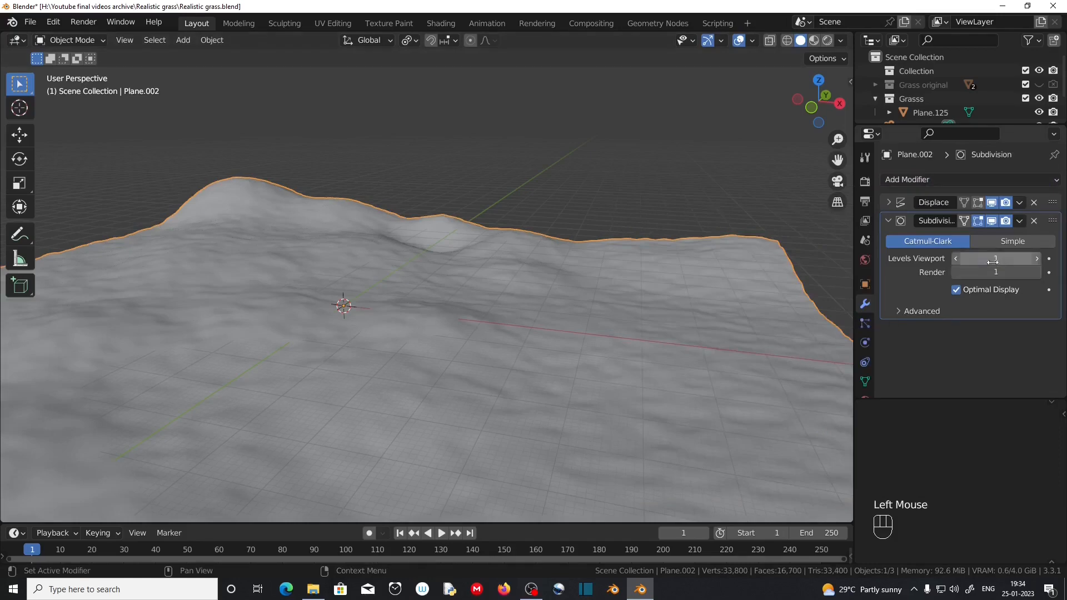
{"action": "left_click", "coordinate": [888, 221]}
{"action": "scroll", "coordinate": [501, 389], "scroll_direction": "down", "scroll_amount": 1}
{"action": "middle_click", "coordinate": [478, 406]}
{"action": "key", "text": "KP_0"}
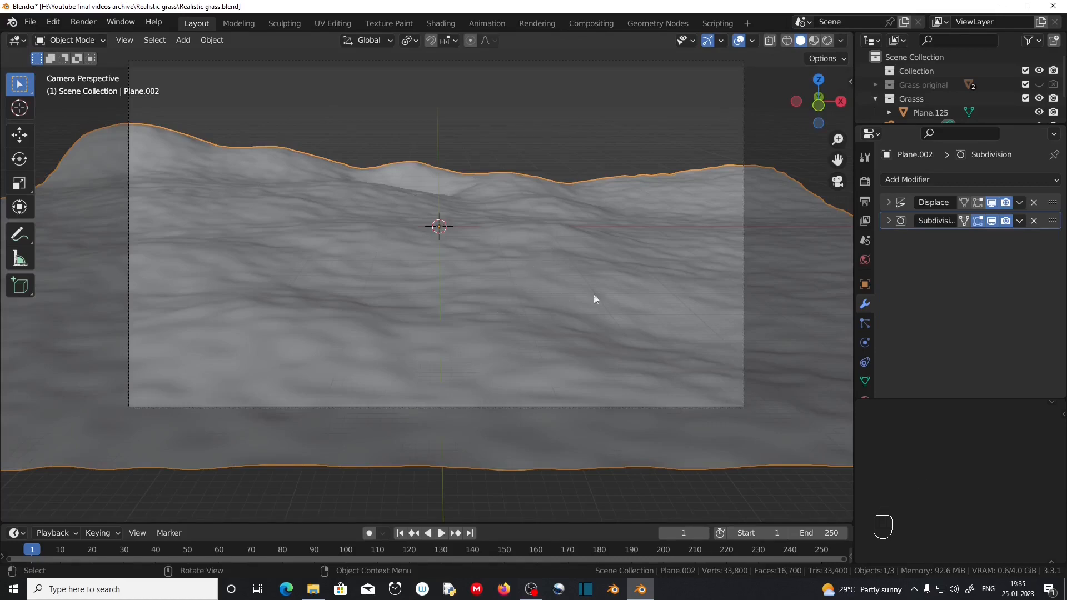
Create a new material for the ground plane in the Shading workspace and name it Ground
{"action": "left_click", "coordinate": [547, 272]}
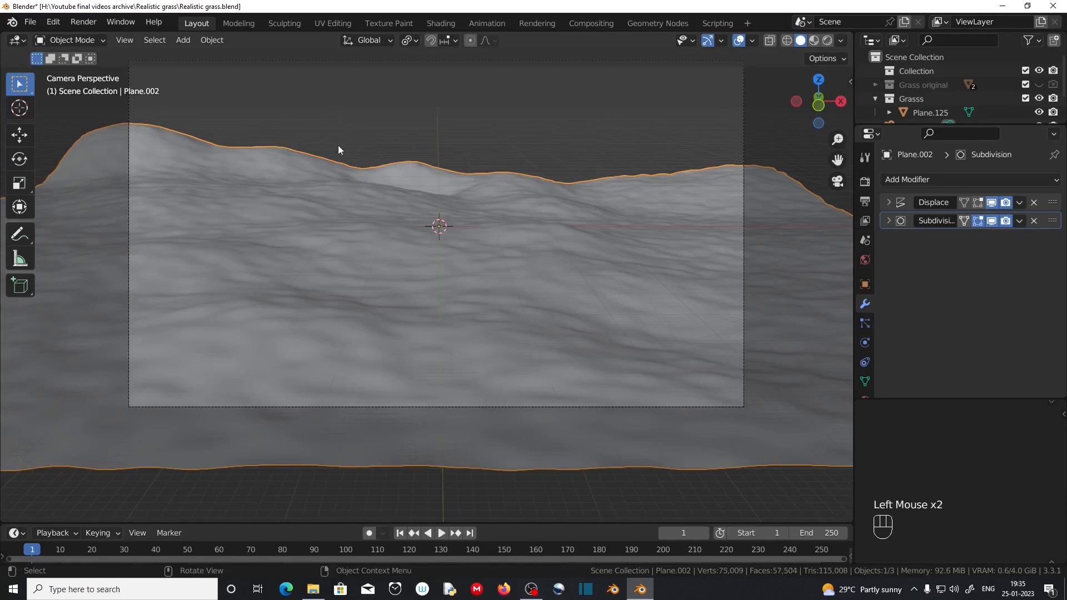
{"action": "left_click", "coordinate": [422, 23]}
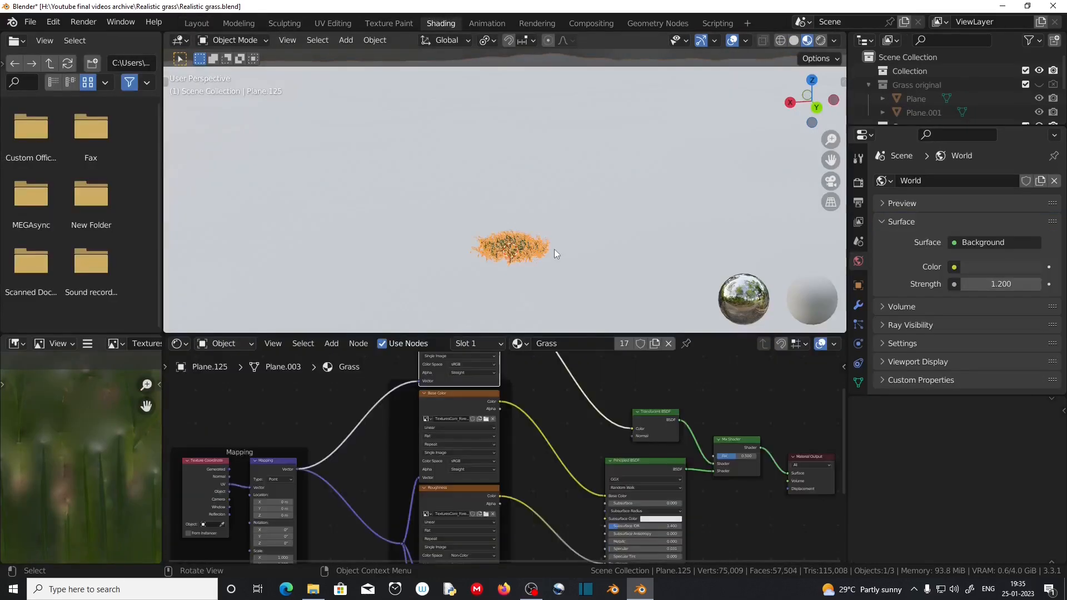
{"action": "left_click", "coordinate": [535, 344]}
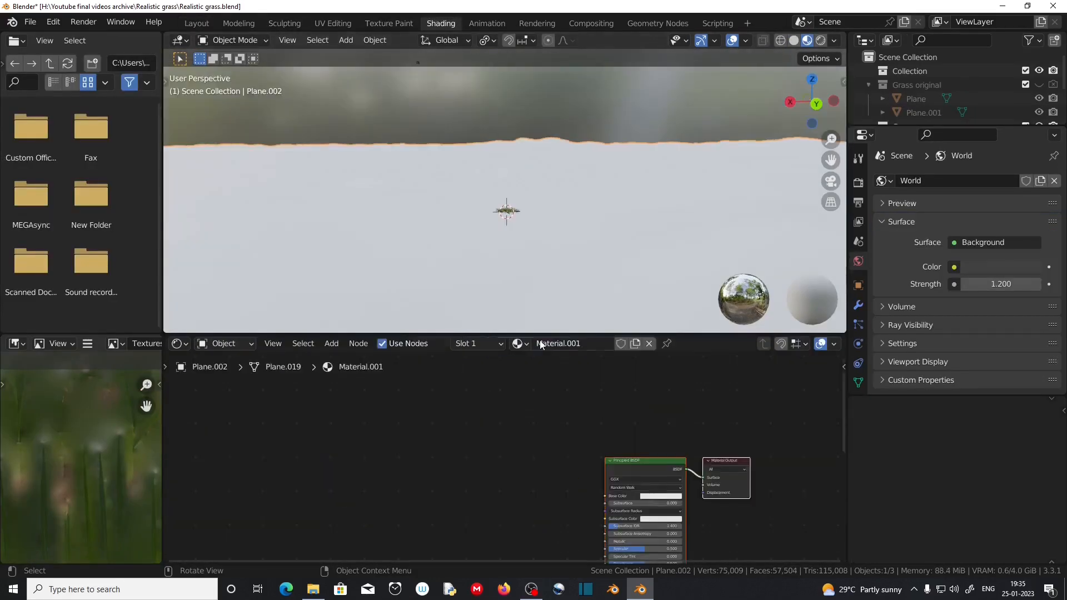
{"action": "left_click", "coordinate": [571, 344]}
{"action": "type", "text": "Ground"}
{"action": "key", "text": "Return"}
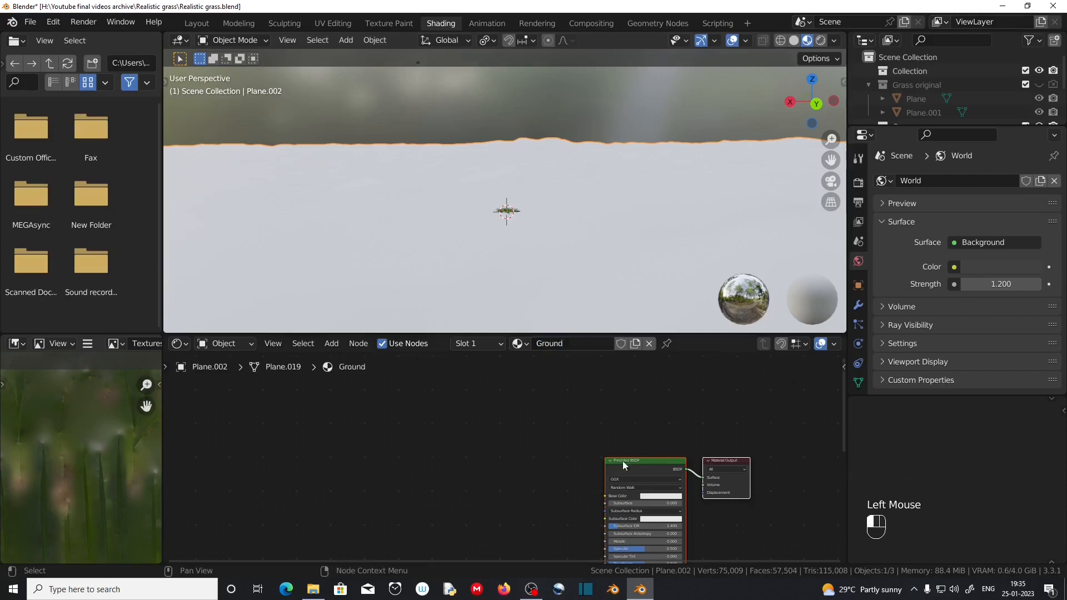
{"action": "scroll", "coordinate": [670, 465], "scroll_direction": "up", "scroll_amount": 2}
{"action": "scroll", "coordinate": [693, 475], "scroll_direction": "up", "scroll_amount": 2}
{"action": "middle_click_drag", "start_coordinate": [693, 474], "coordinate": [578, 396]}
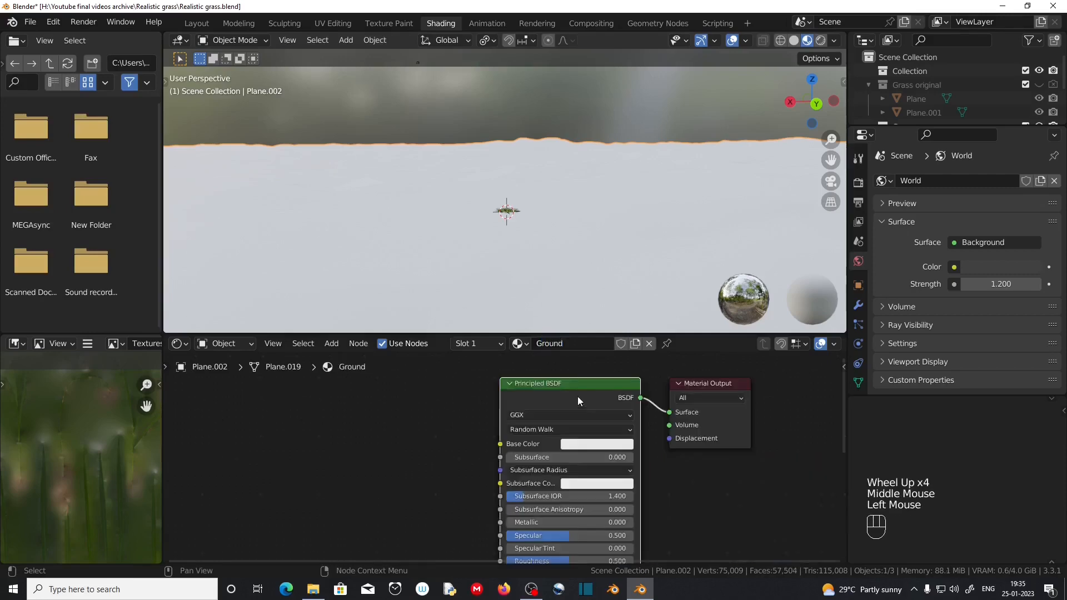
Switch to Firefox, go to textures.com and search it for soil textures
{"action": "left_click", "coordinate": [503, 590]}
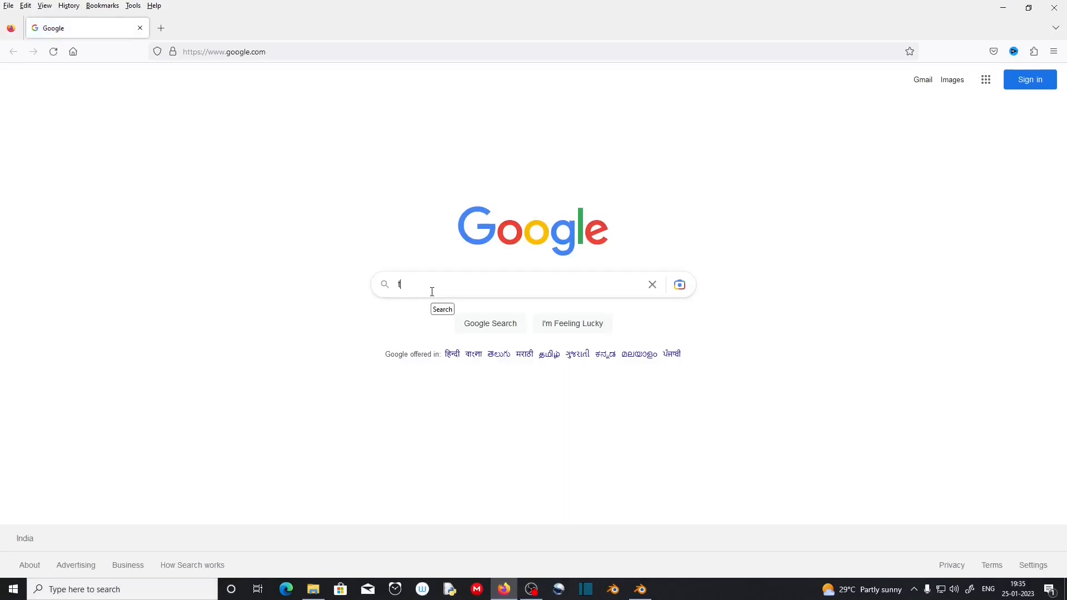
{"action": "left_click", "coordinate": [432, 291]}
{"action": "type", "text": "t"}
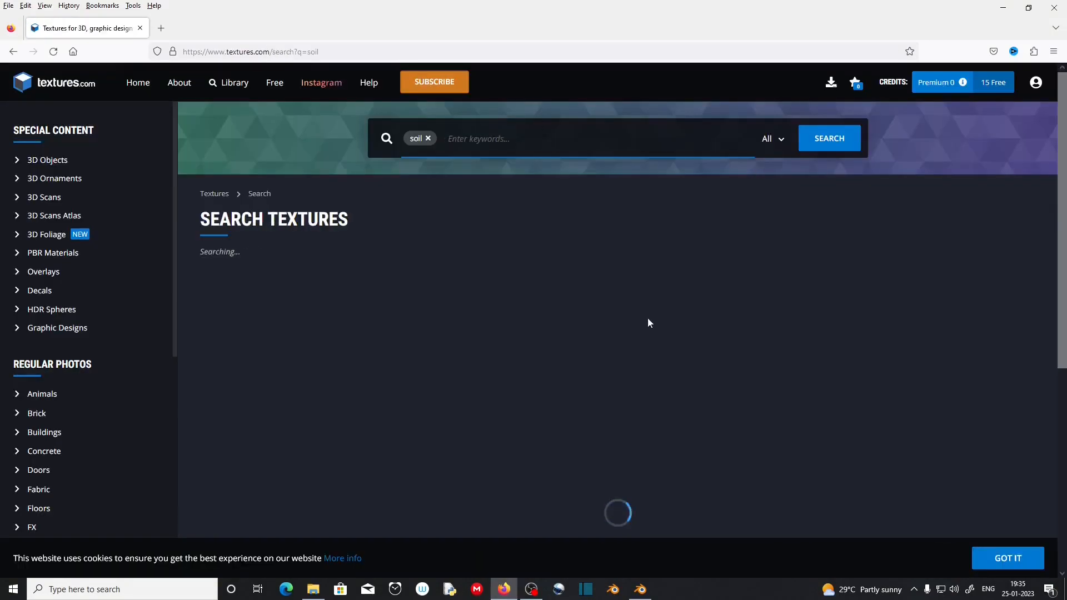
{"action": "scroll", "coordinate": [648, 318], "scroll_direction": "down", "scroll_amount": 5}
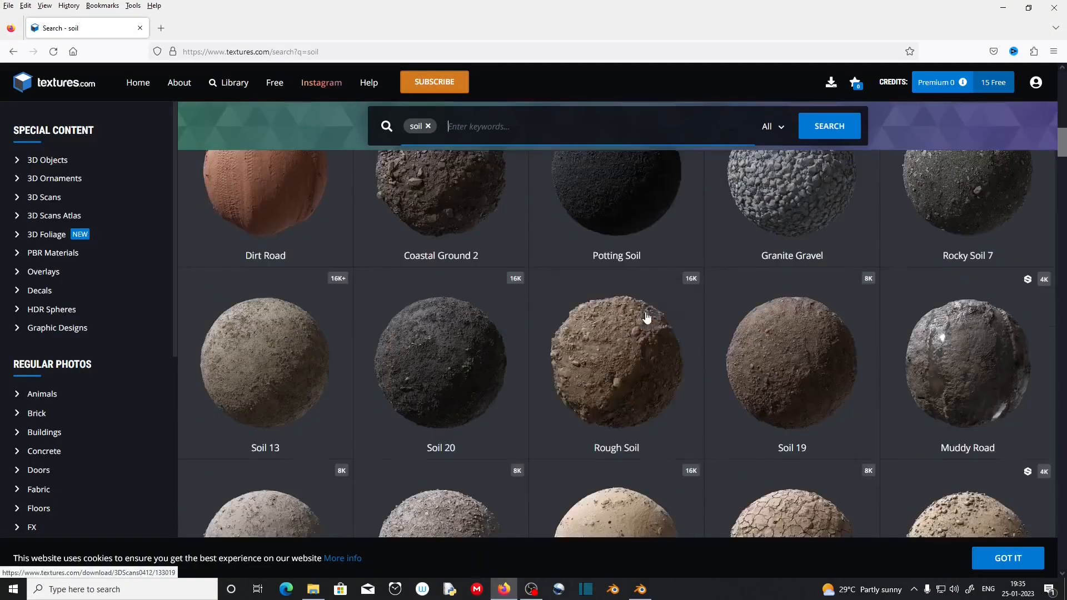
{"action": "scroll", "coordinate": [646, 318], "scroll_direction": "down", "scroll_amount": 2}
Open the 3D Scanned Ground Soil 2.5x2.5 meters texture, review its available maps and close the browser
{"action": "left_click", "coordinate": [448, 262]}
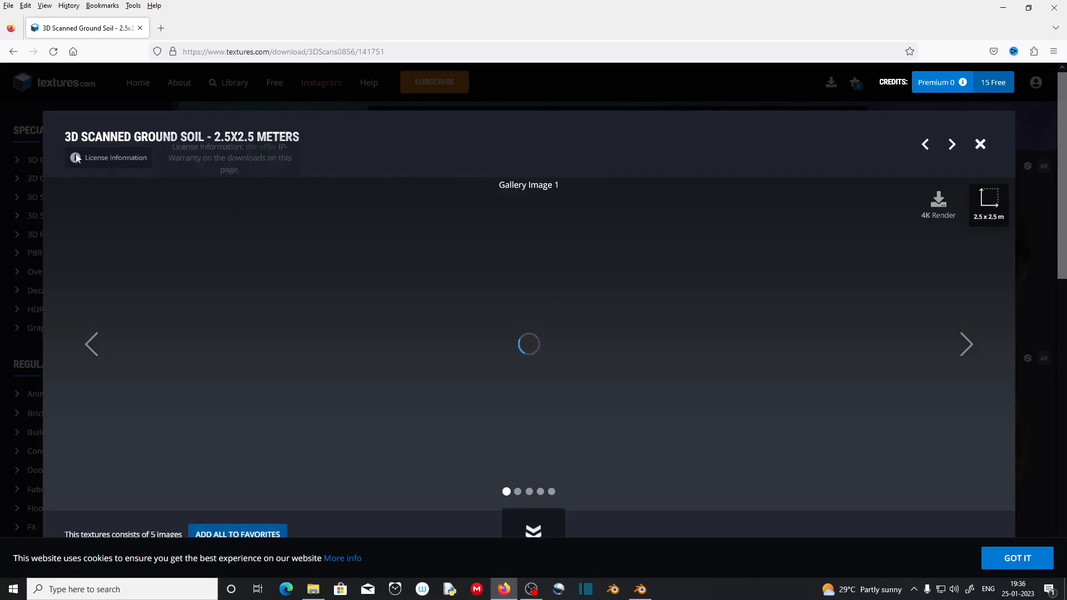
{"action": "scroll", "coordinate": [474, 265], "scroll_direction": "down", "scroll_amount": 7}
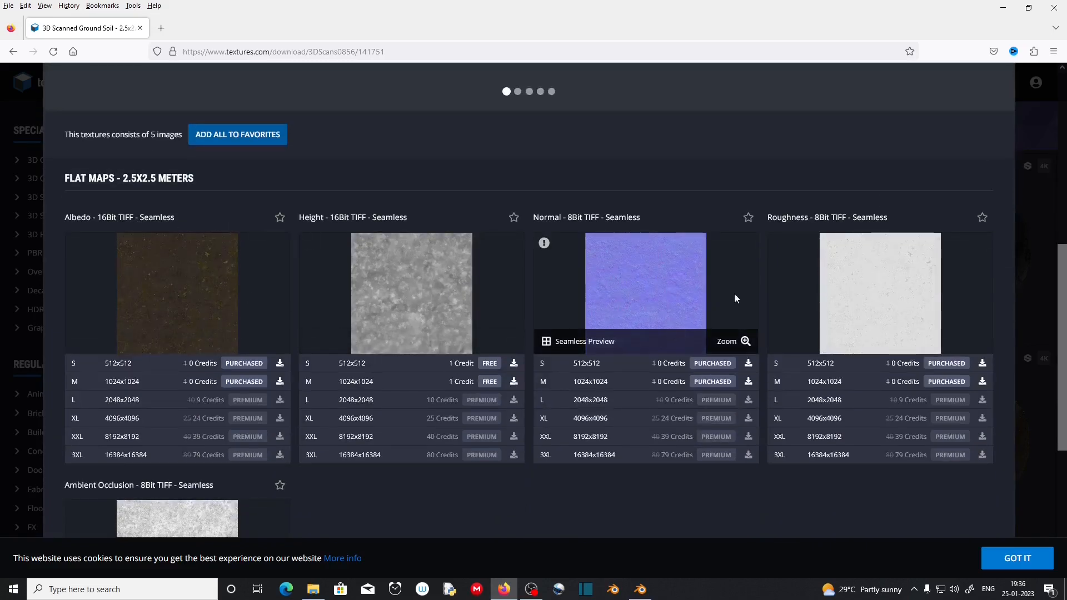
{"action": "scroll", "coordinate": [193, 374], "scroll_direction": "down", "scroll_amount": 2}
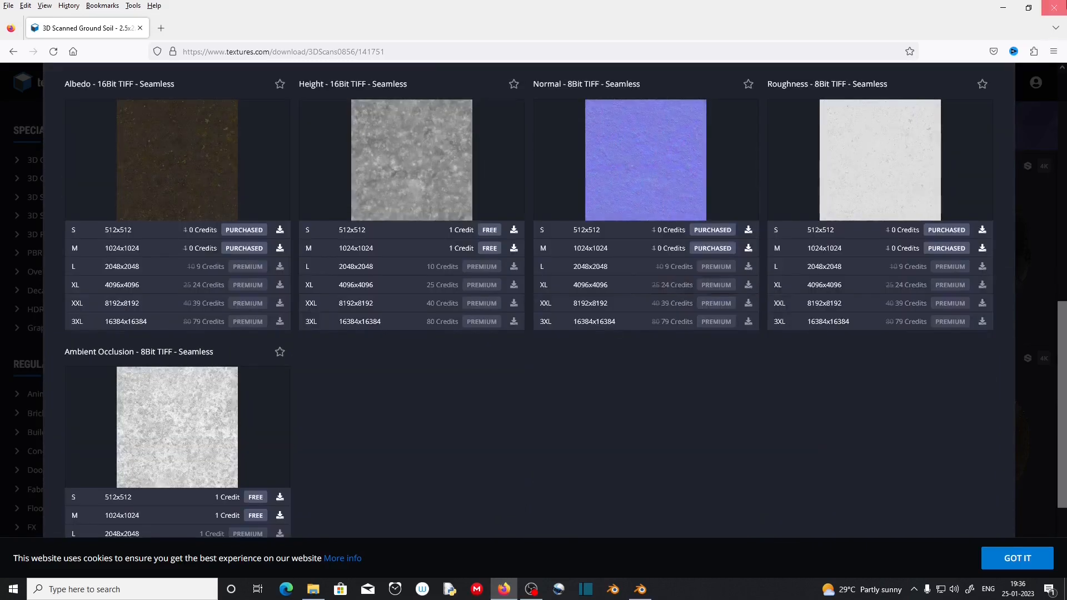
{"action": "left_click", "coordinate": [1053, 7]}
Run Principled Texture Setup on the Ground material's Principled BSDF with the Ground_Soil20 1K albedo, normal and roughness images
{"action": "left_click", "coordinate": [560, 396]}
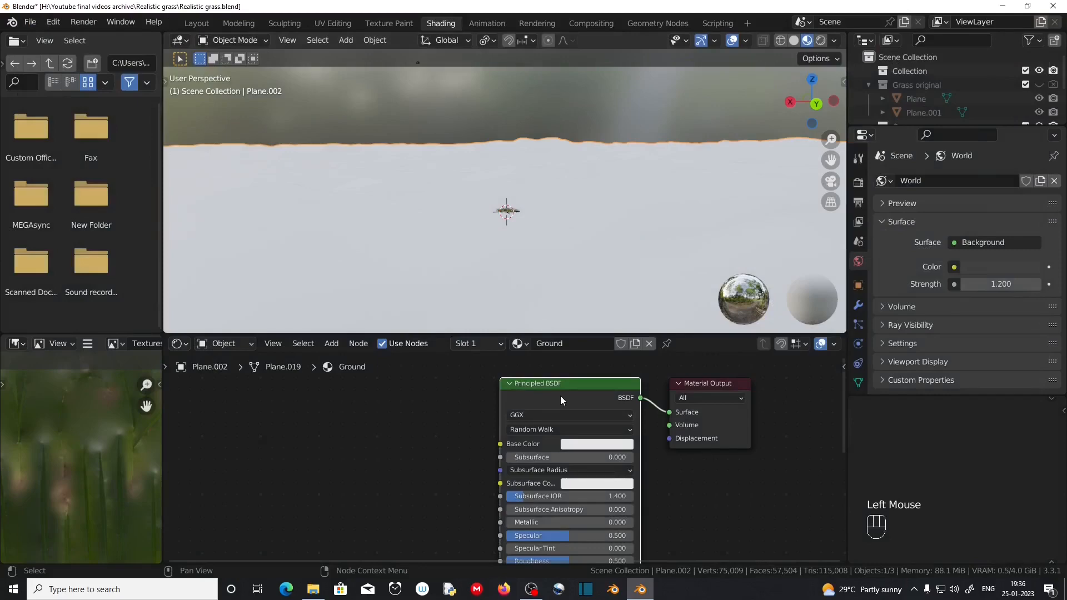
{"action": "key", "text": "ctrl+shift+t"}
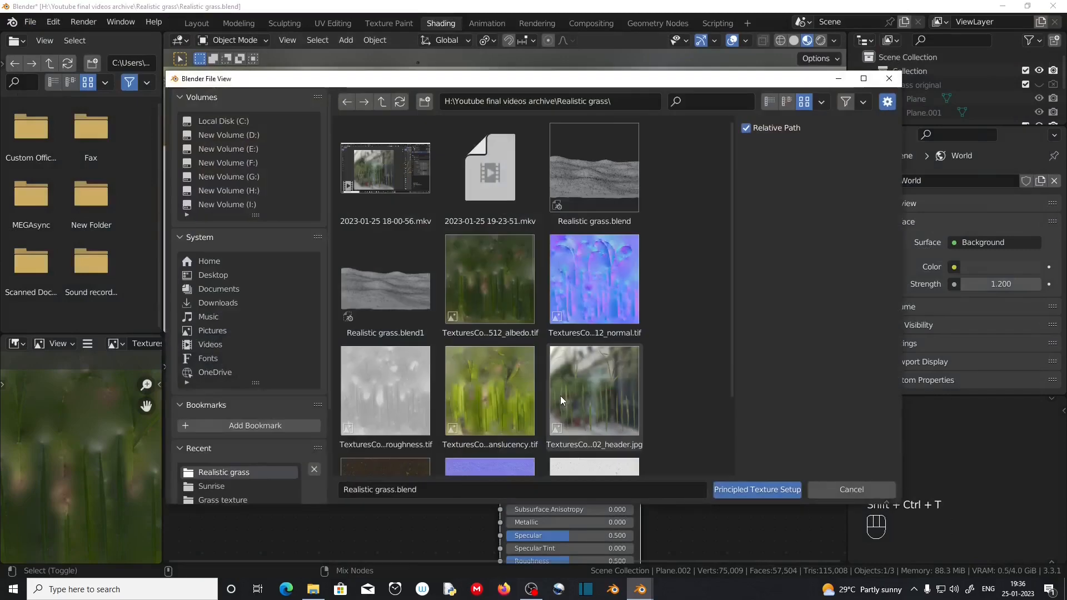
{"action": "scroll", "coordinate": [561, 396], "scroll_direction": "down", "scroll_amount": 2}
{"action": "left_click", "coordinate": [387, 405]}
{"action": "left_click", "coordinate": [466, 412], "text": "shift"}
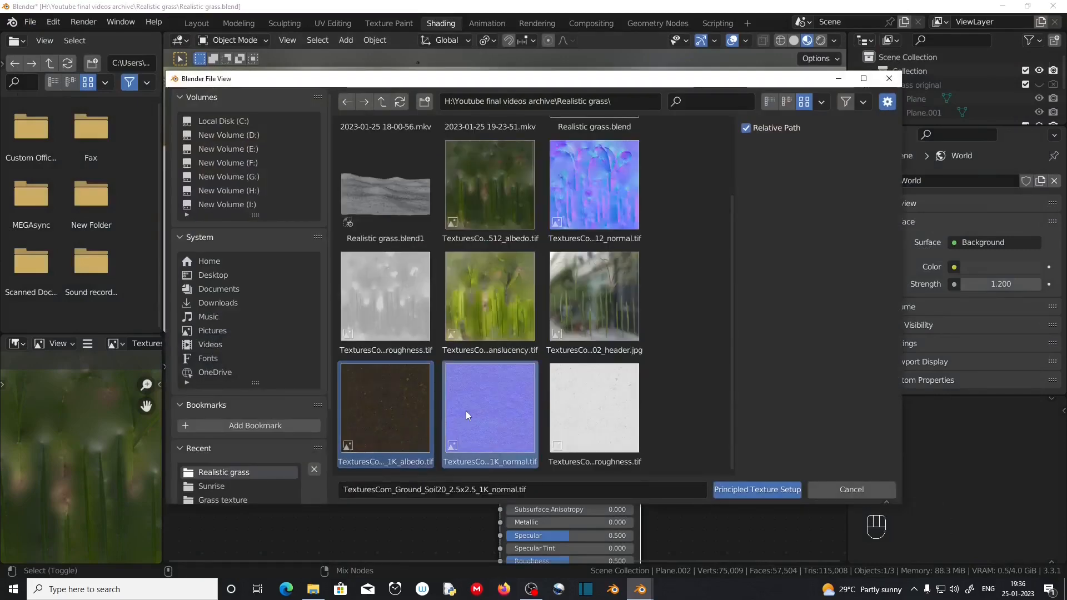
{"action": "left_click", "coordinate": [611, 424], "text": "shift"}
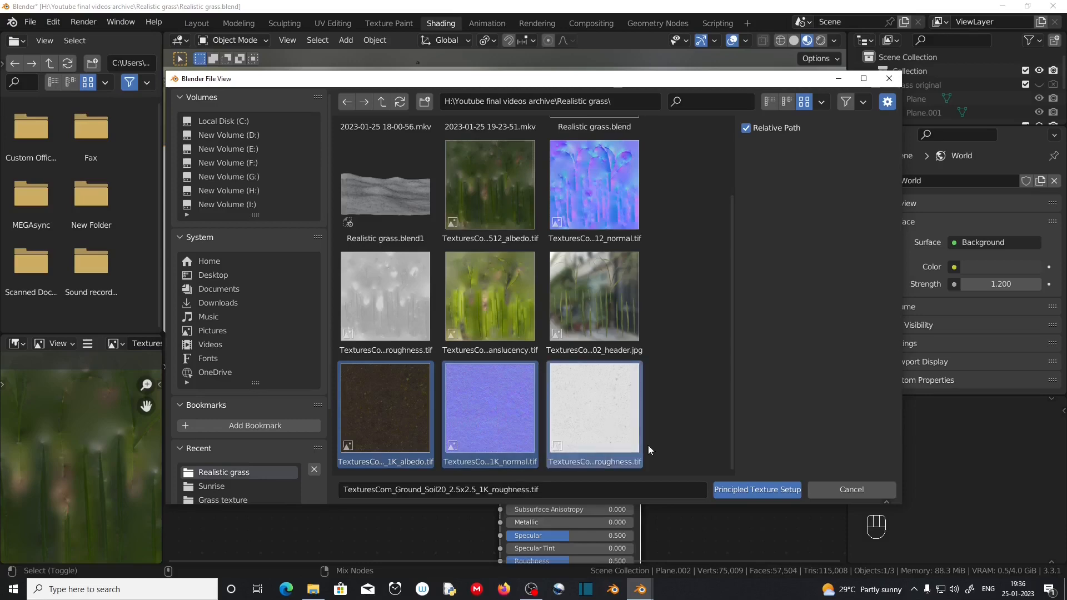
{"action": "left_click", "coordinate": [734, 490]}
Drive the Mapping node's vector with the Object output of the Texture Coordinate node
{"action": "middle_click_drag", "start_coordinate": [423, 412], "coordinate": [558, 443]}
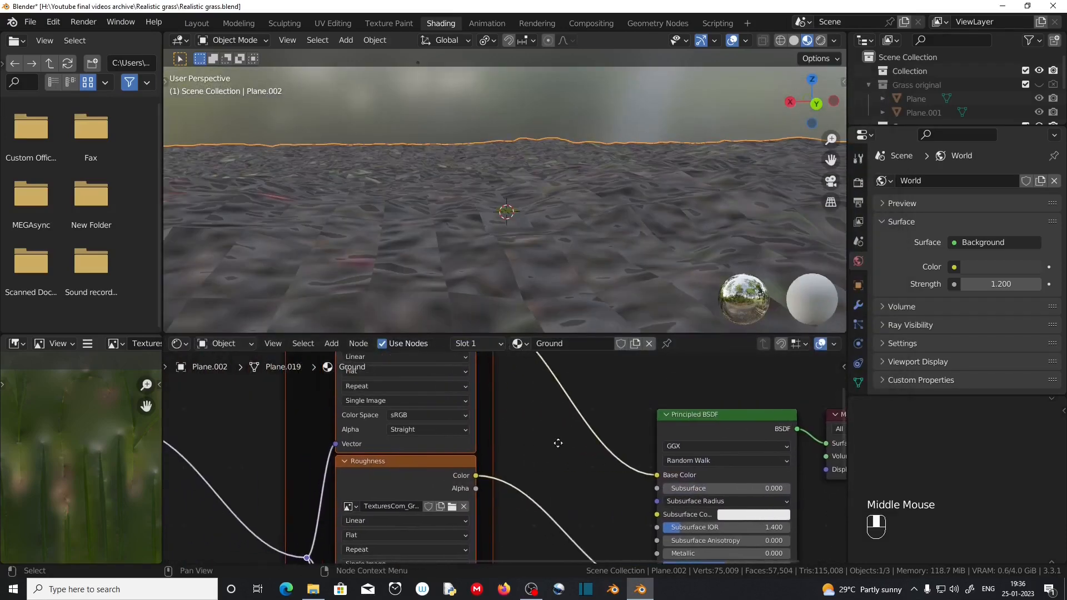
{"action": "scroll", "coordinate": [546, 309], "scroll_direction": "down", "scroll_amount": 2}
{"action": "scroll", "coordinate": [479, 295], "scroll_direction": "up", "scroll_amount": 2}
{"action": "middle_click_drag", "start_coordinate": [495, 271], "coordinate": [467, 292]}
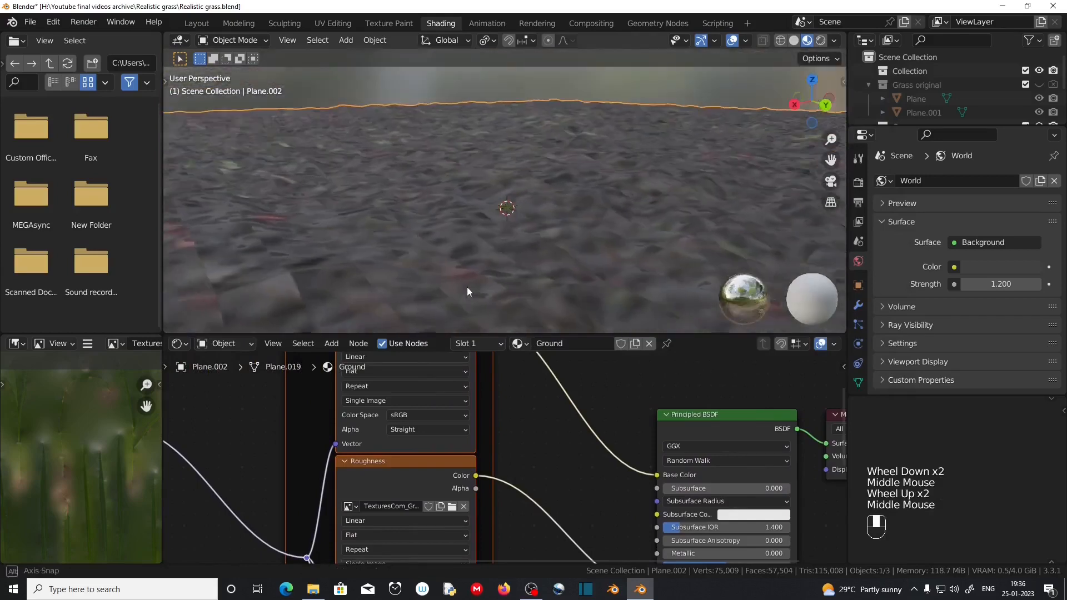
{"action": "middle_click_drag", "start_coordinate": [255, 437], "coordinate": [372, 492]}
{"action": "scroll", "coordinate": [372, 492], "scroll_direction": "up", "scroll_amount": 1}
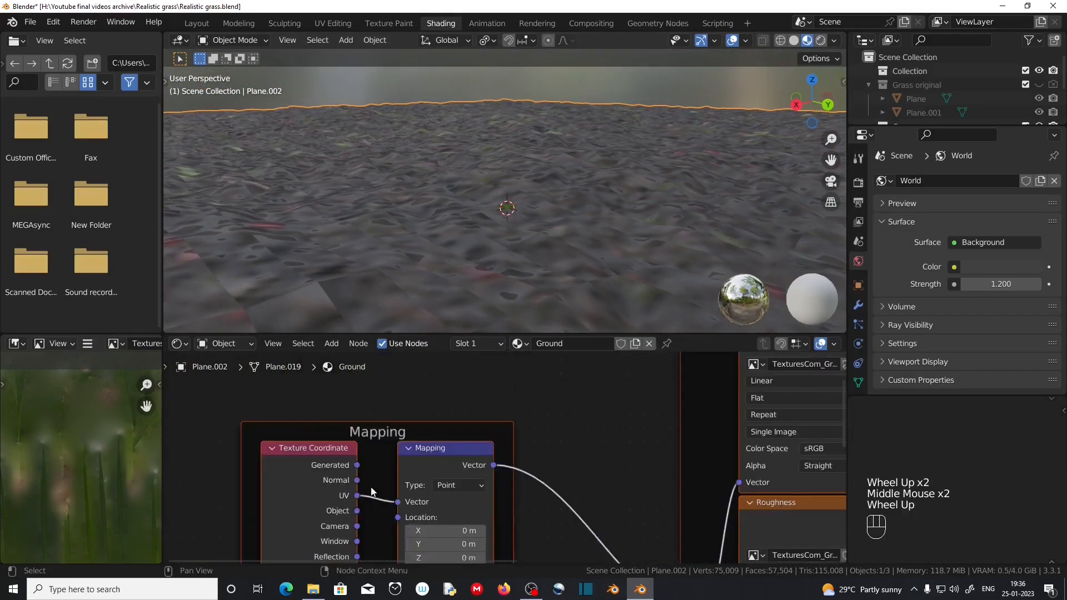
{"action": "left_click", "coordinate": [357, 513]}
{"action": "left_click_drag", "start_coordinate": [357, 512], "coordinate": [398, 502]}
Set the projection of the Base Color, Roughness and Normal image textures to Box
{"action": "middle_click_drag", "start_coordinate": [695, 433], "coordinate": [466, 439]}
{"action": "left_click", "coordinate": [552, 404]}
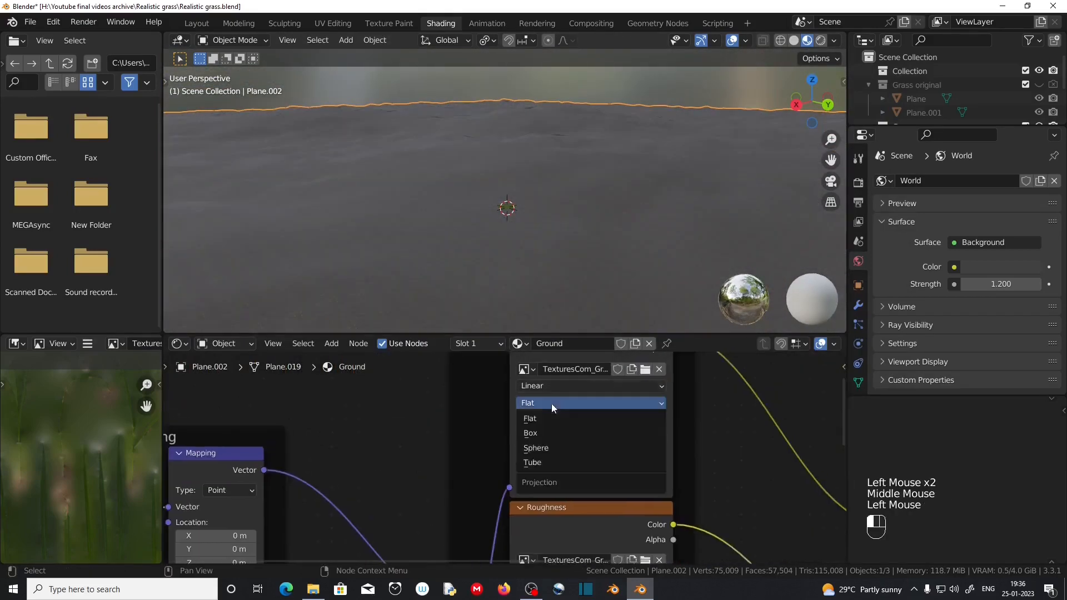
{"action": "left_click", "coordinate": [555, 432]}
{"action": "middle_click_drag", "start_coordinate": [772, 494], "coordinate": [733, 389]}
{"action": "left_click", "coordinate": [554, 491]}
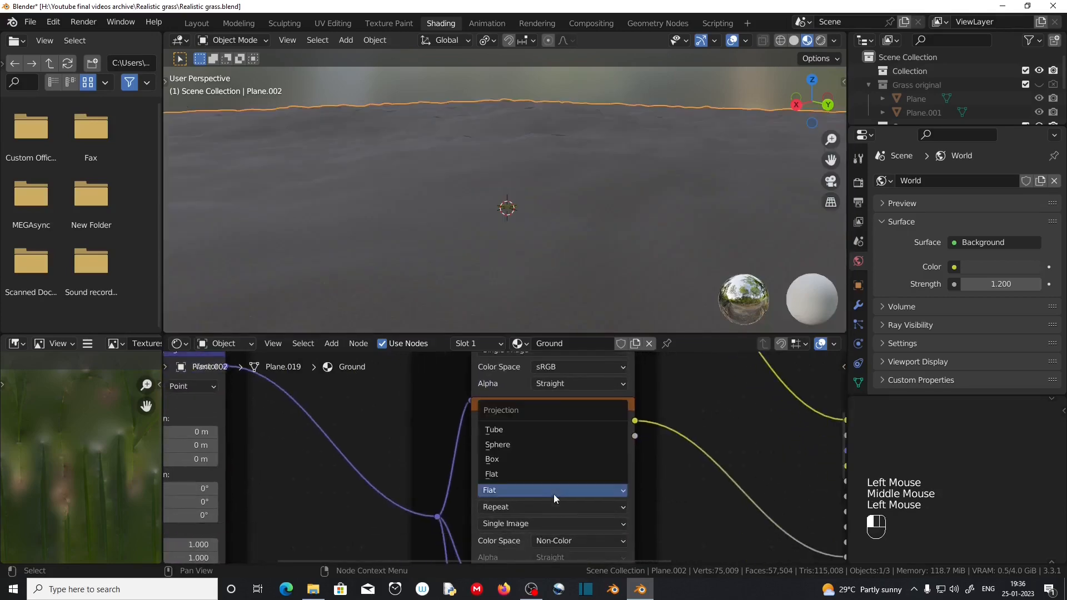
{"action": "middle_click_drag", "start_coordinate": [554, 495], "coordinate": [572, 428]}
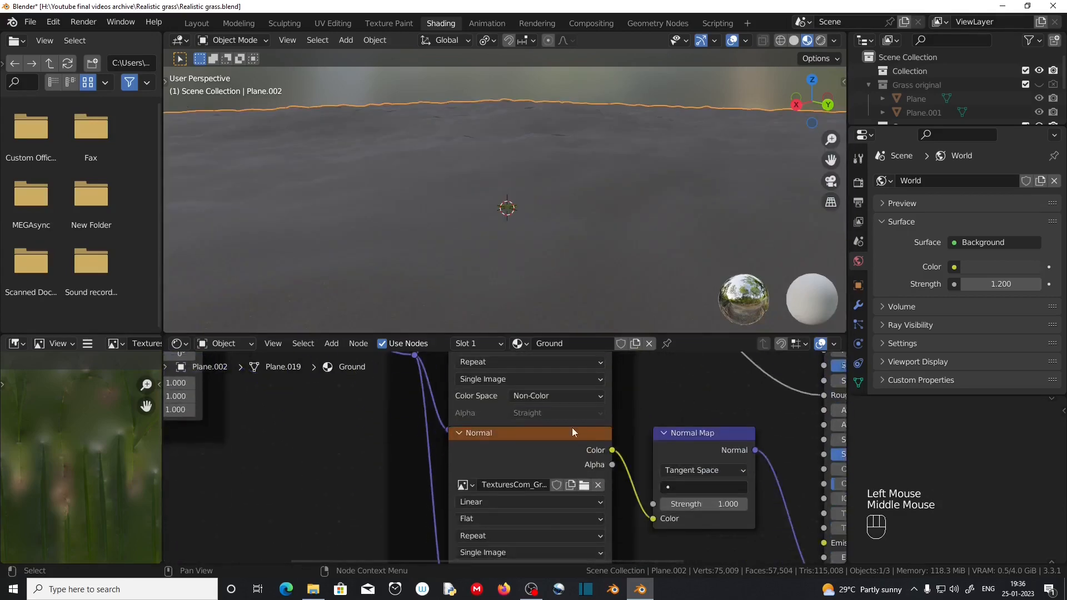
{"action": "left_click", "coordinate": [531, 518]}
{"action": "left_click", "coordinate": [538, 475]}
Lower the Specular value of the ground's Principled BSDF
{"action": "middle_click_drag", "start_coordinate": [693, 443], "coordinate": [629, 502]}
{"action": "scroll", "coordinate": [630, 502], "scroll_direction": "down", "scroll_amount": 2}
{"action": "scroll", "coordinate": [629, 502], "scroll_direction": "down", "scroll_amount": 1}
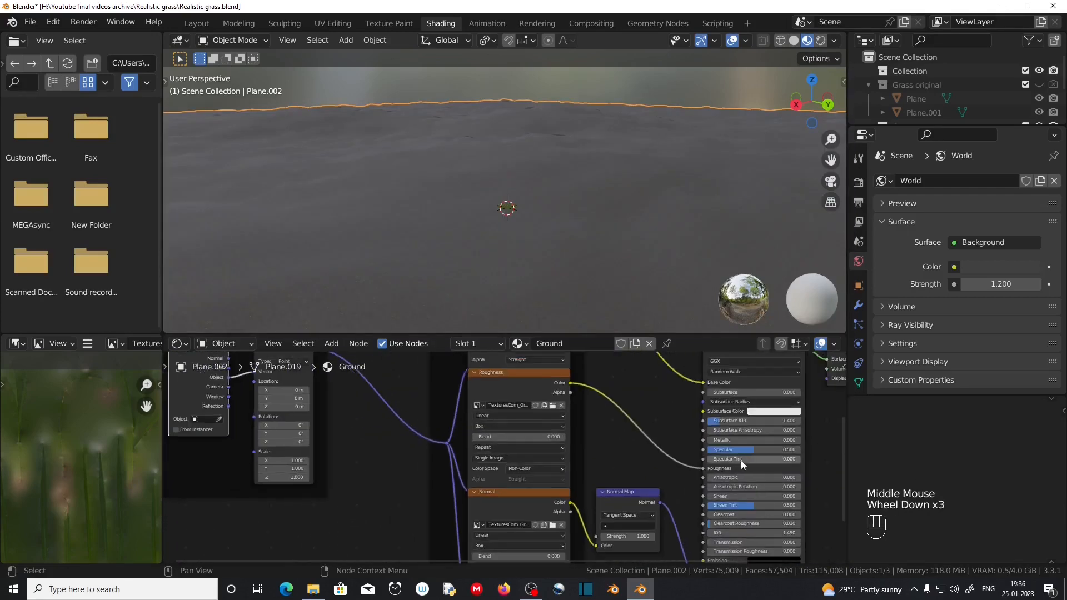
{"action": "left_click_drag", "start_coordinate": [750, 450], "coordinate": [722, 449]}
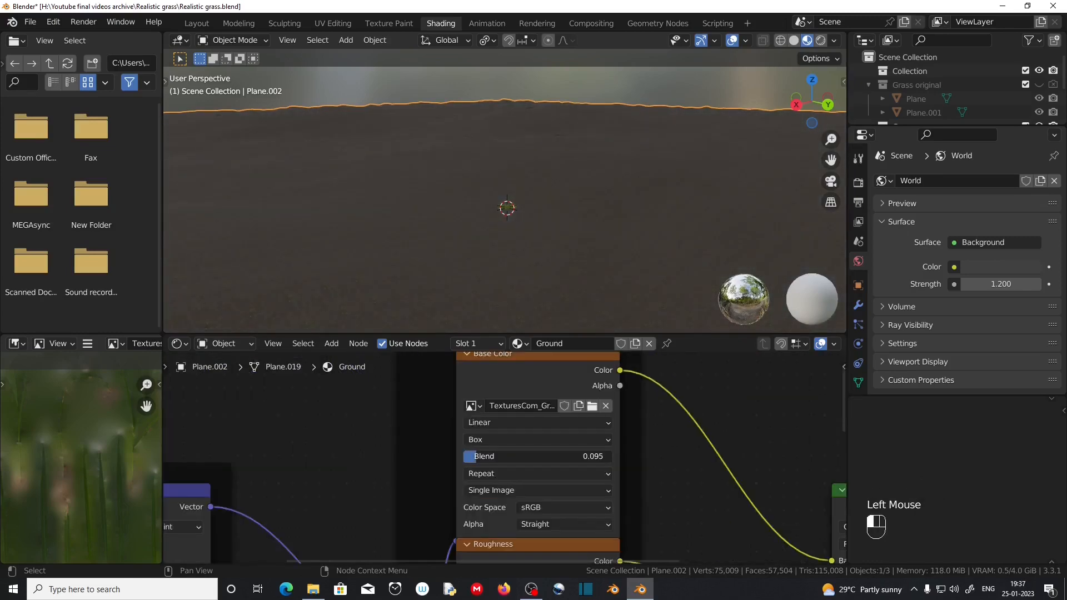
Raise the box blend to about 0.1 on Base Color, slightly on Roughness and to 0.124 on Normal, and inspect the soil
{"action": "left_click_drag", "start_coordinate": [538, 456], "coordinate": [665, 516]}
{"action": "middle_click_drag", "start_coordinate": [665, 516], "coordinate": [666, 409]}
{"action": "left_click_drag", "start_coordinate": [483, 540], "coordinate": [528, 534]}
{"action": "middle_click_drag", "start_coordinate": [528, 534], "coordinate": [503, 401]}
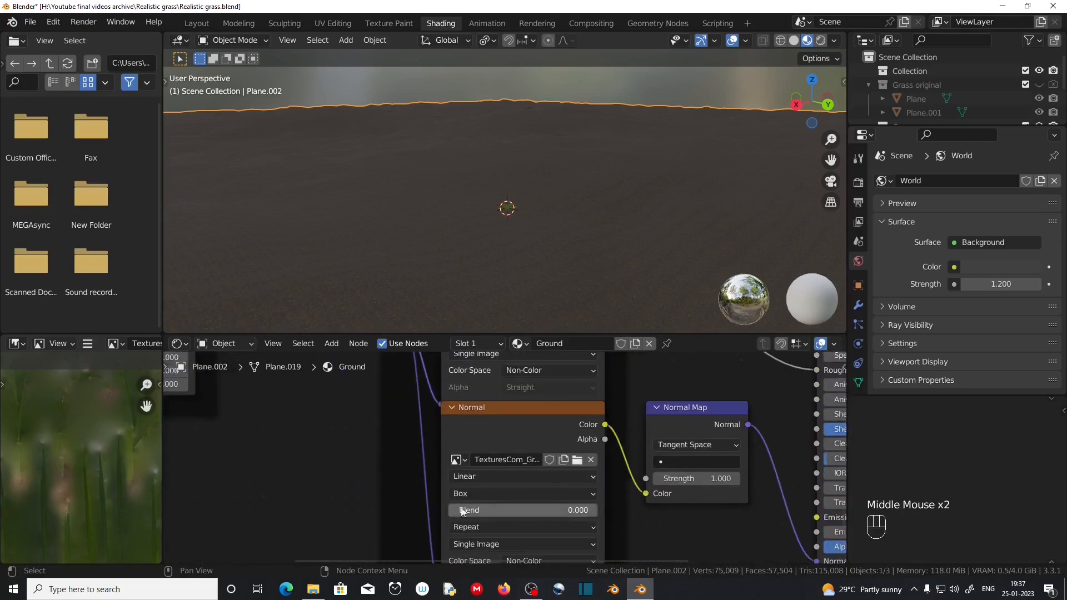
{"action": "left_click_drag", "start_coordinate": [472, 509], "coordinate": [500, 510]}
{"action": "middle_click_drag", "start_coordinate": [553, 270], "coordinate": [613, 298]}
{"action": "scroll", "coordinate": [615, 299], "scroll_direction": "up", "scroll_amount": 1}
{"action": "scroll", "coordinate": [509, 298], "scroll_direction": "up", "scroll_amount": 1}
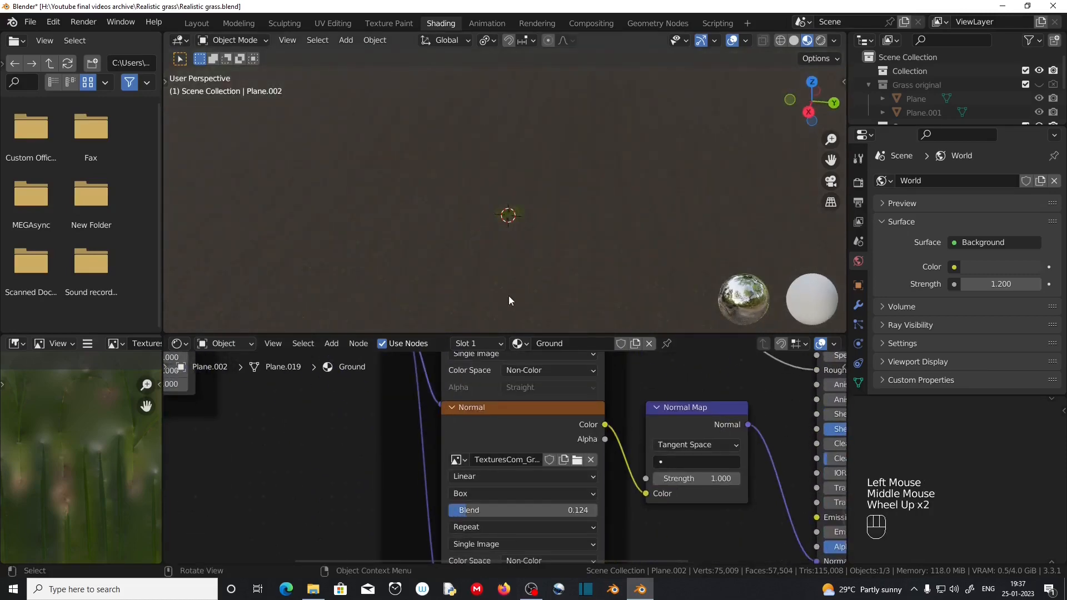
{"action": "middle_click_drag", "start_coordinate": [508, 297], "coordinate": [492, 258]}
Try a Mapping scale of 0.5 on all axes for the soil textures, and change it to 5
{"action": "scroll", "coordinate": [524, 275], "scroll_direction": "up", "scroll_amount": 6}
{"action": "scroll", "coordinate": [492, 258], "scroll_direction": "up", "scroll_amount": 2}
{"action": "middle_click_drag", "start_coordinate": [343, 428], "coordinate": [748, 479]}
{"action": "middle_click_drag", "start_coordinate": [550, 423], "coordinate": [551, 446]}
{"action": "left_click_drag", "start_coordinate": [550, 433], "coordinate": [560, 460]}
{"action": "type", "text": "0.5"}
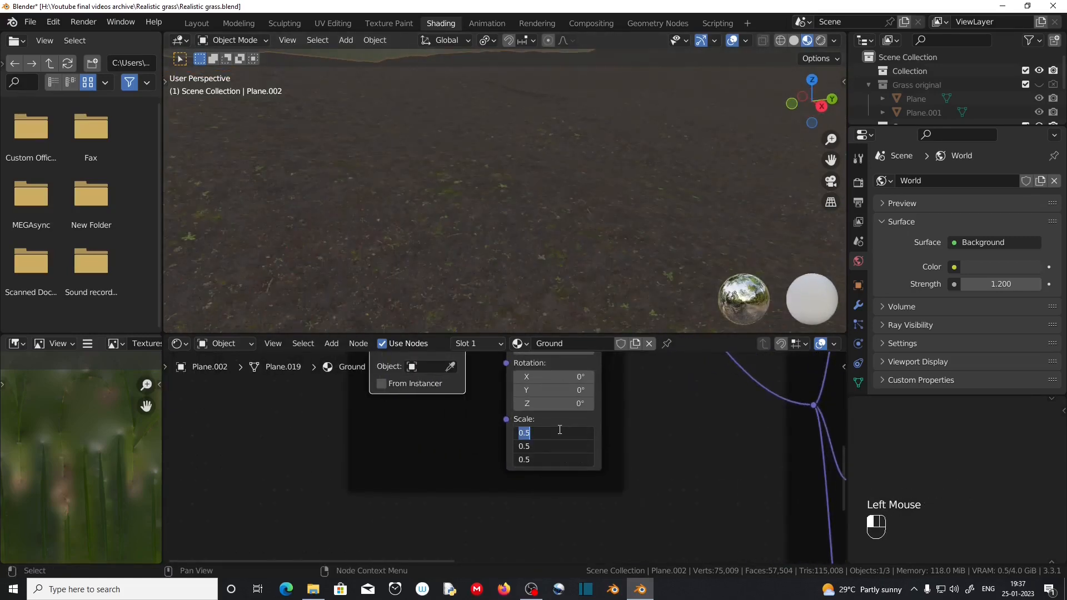
{"action": "type", "text": "5"}
{"action": "key", "text": "Return"}
{"action": "scroll", "coordinate": [603, 218], "scroll_direction": "down", "scroll_amount": 2}
{"action": "middle_click_drag", "start_coordinate": [603, 218], "coordinate": [547, 225]}
{"action": "scroll", "coordinate": [573, 225], "scroll_direction": "down", "scroll_amount": 2}
{"action": "middle_click_drag", "start_coordinate": [590, 225], "coordinate": [612, 243], "text": "shift"}
{"action": "scroll", "coordinate": [639, 423], "scroll_direction": "down", "scroll_amount": 4}
Add an Environment Texture with Mapping and Texture Coordinate nodes to the World's Background node
{"action": "middle_click_drag", "start_coordinate": [789, 384], "coordinate": [594, 482]}
{"action": "scroll", "coordinate": [732, 431], "scroll_direction": "down", "scroll_amount": 2}
{"action": "middle_click_drag", "start_coordinate": [733, 432], "coordinate": [605, 450]}
{"action": "scroll", "coordinate": [604, 451], "scroll_direction": "up", "scroll_amount": 1}
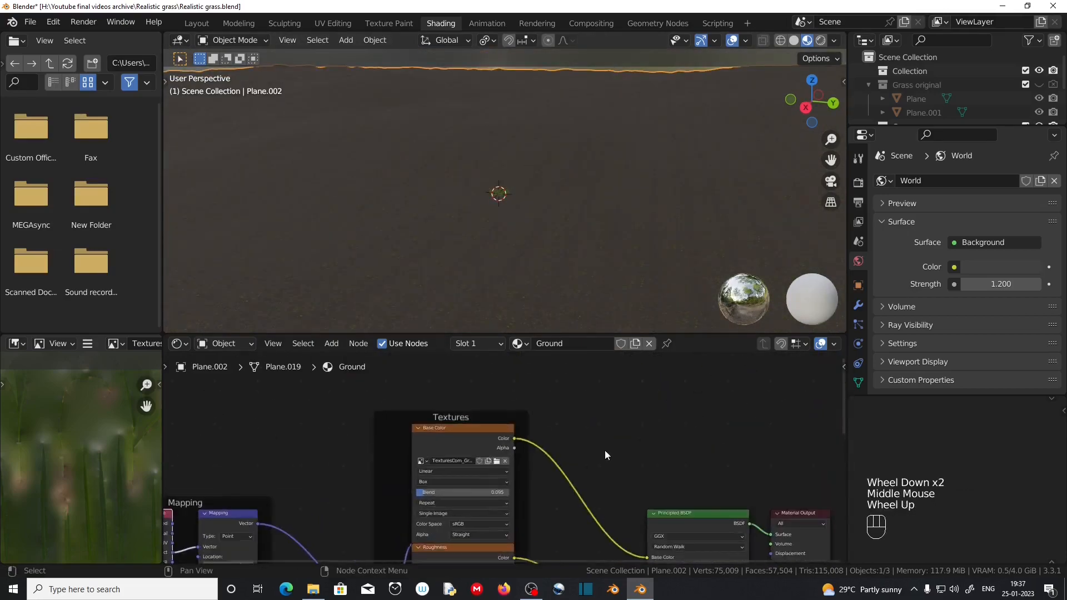
{"action": "left_click", "coordinate": [235, 342]}
{"action": "left_click", "coordinate": [231, 375]}
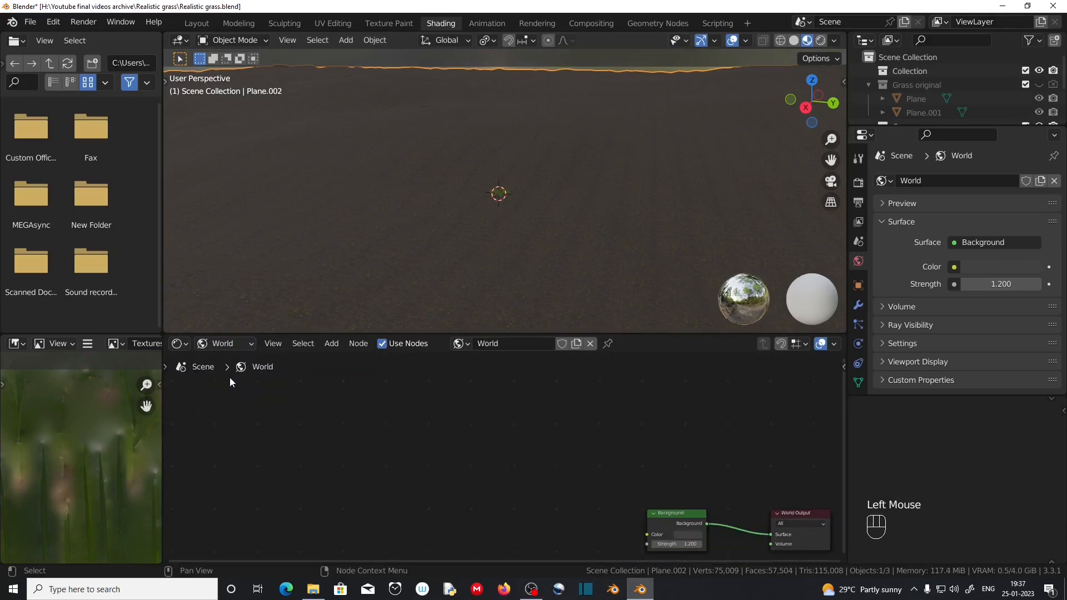
{"action": "middle_click_drag", "start_coordinate": [682, 520], "coordinate": [537, 460]}
{"action": "scroll", "coordinate": [537, 460], "scroll_direction": "up", "scroll_amount": 2}
{"action": "left_click", "coordinate": [541, 456]}
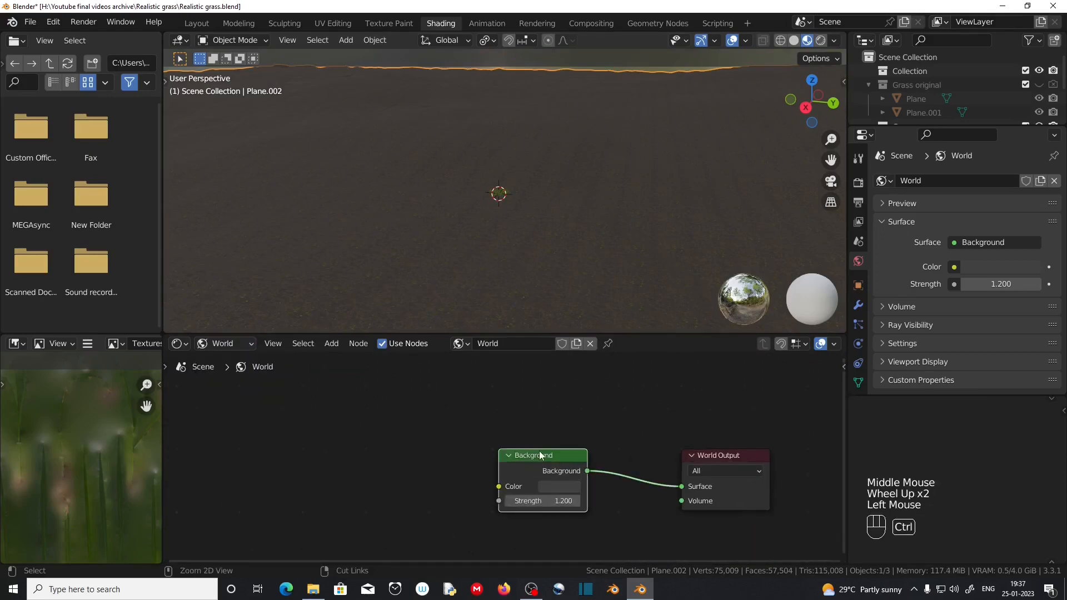
{"action": "key", "text": "ctrl+t"}
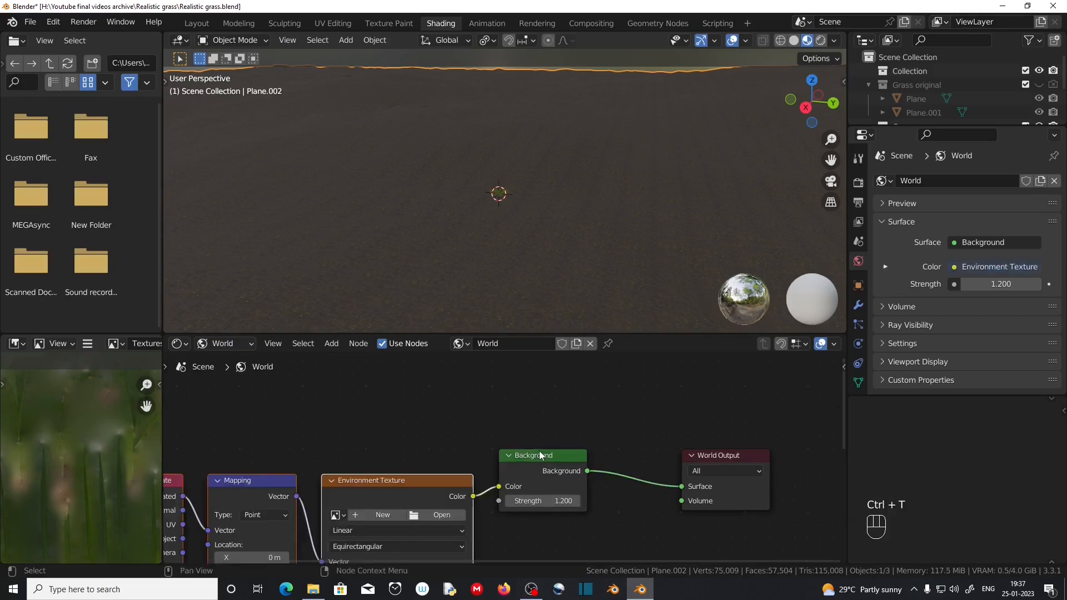
{"action": "scroll", "coordinate": [384, 451], "scroll_direction": "up", "scroll_amount": 2}
{"action": "middle_click_drag", "start_coordinate": [358, 448], "coordinate": [565, 411]}
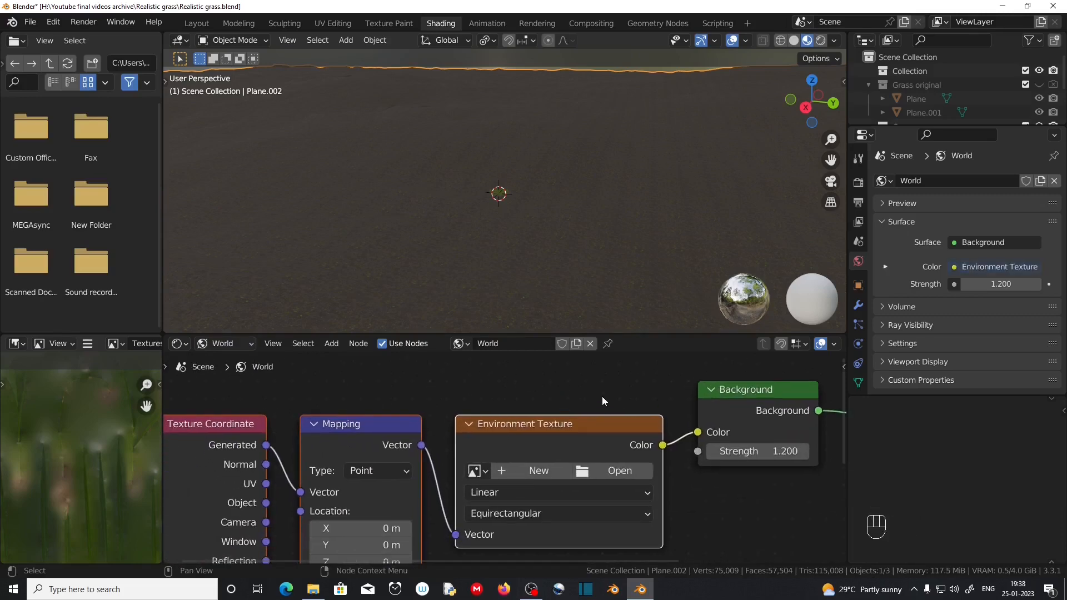
Load kloppenheim_06_puresky_8k.exr from the Sunrise HDRI folder into the Environment Texture
{"action": "left_click", "coordinate": [605, 474]}
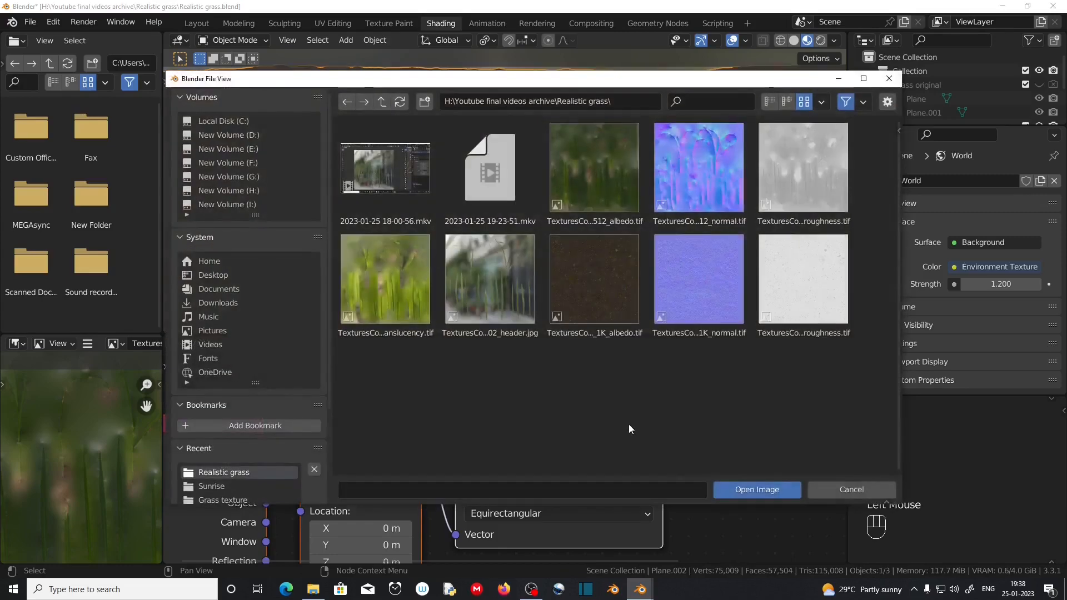
{"action": "left_click", "coordinate": [212, 486]}
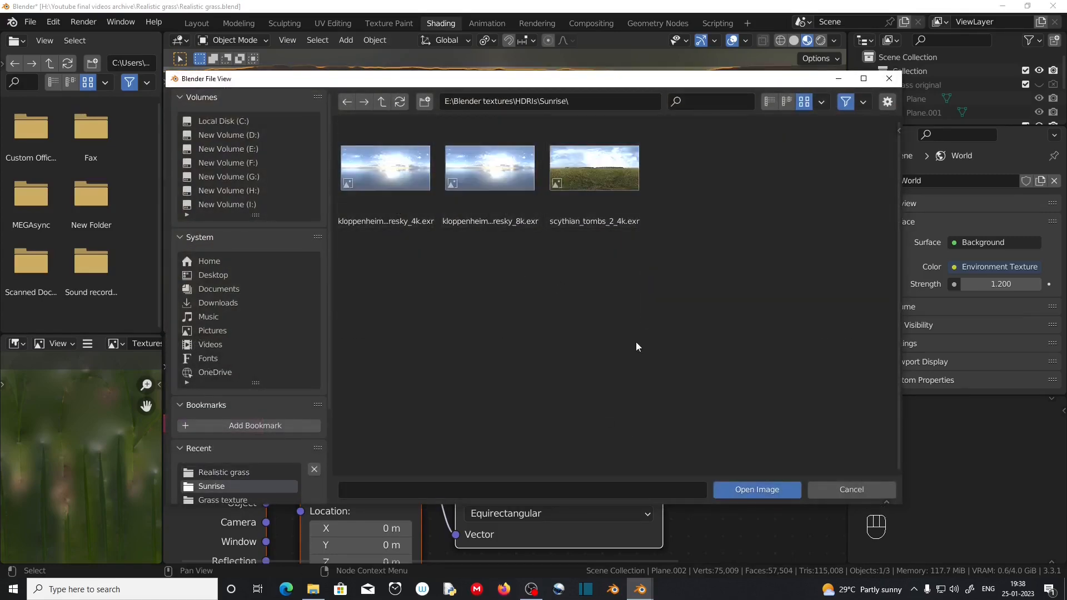
{"action": "left_click", "coordinate": [497, 206]}
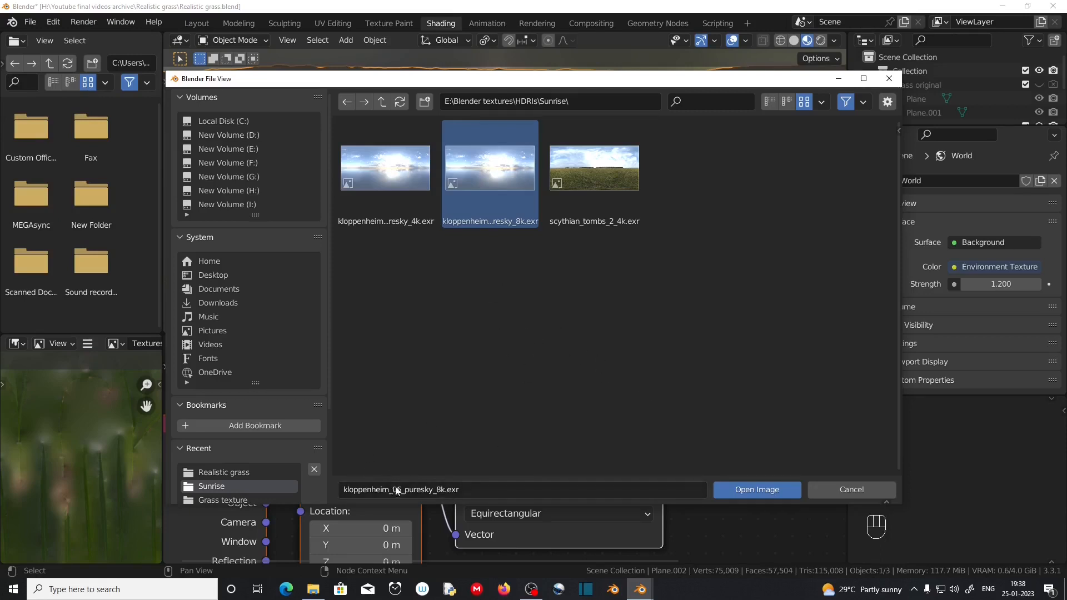
{"action": "left_click", "coordinate": [758, 492]}
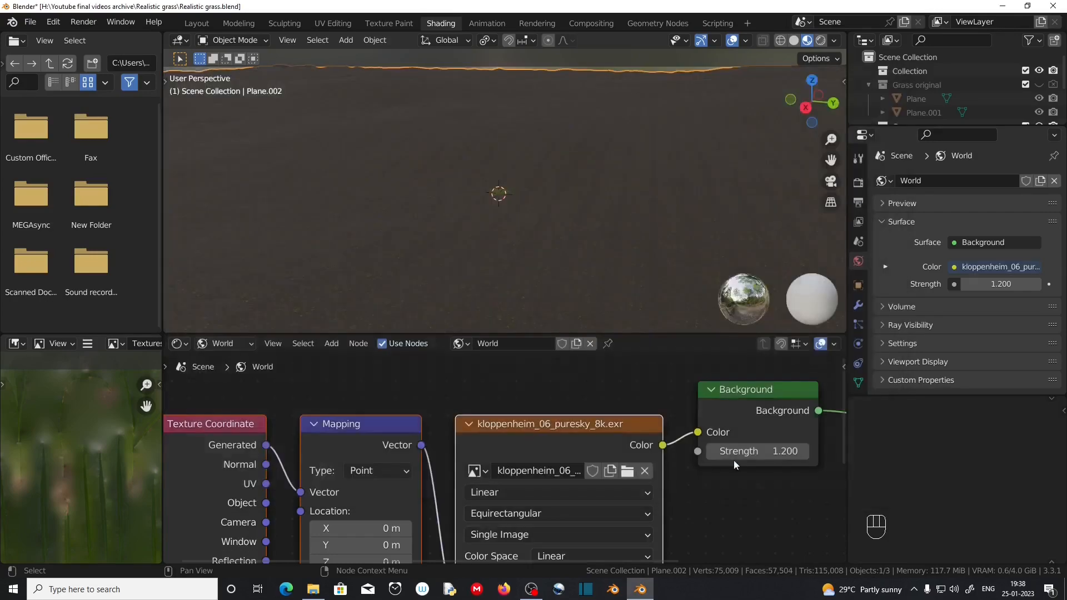
Preview the rendered scene through the camera and set the sky Mapping's Z rotation to 24.7°
{"action": "left_click", "coordinate": [821, 40]}
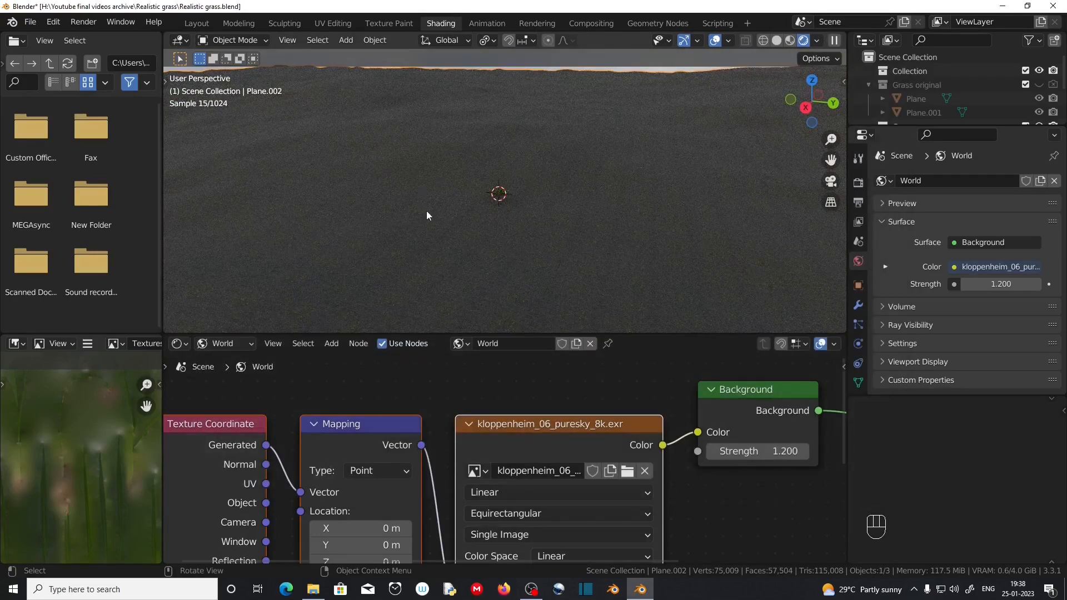
{"action": "middle_click_drag", "start_coordinate": [473, 210], "coordinate": [468, 181]}
{"action": "key", "text": "KP_0"}
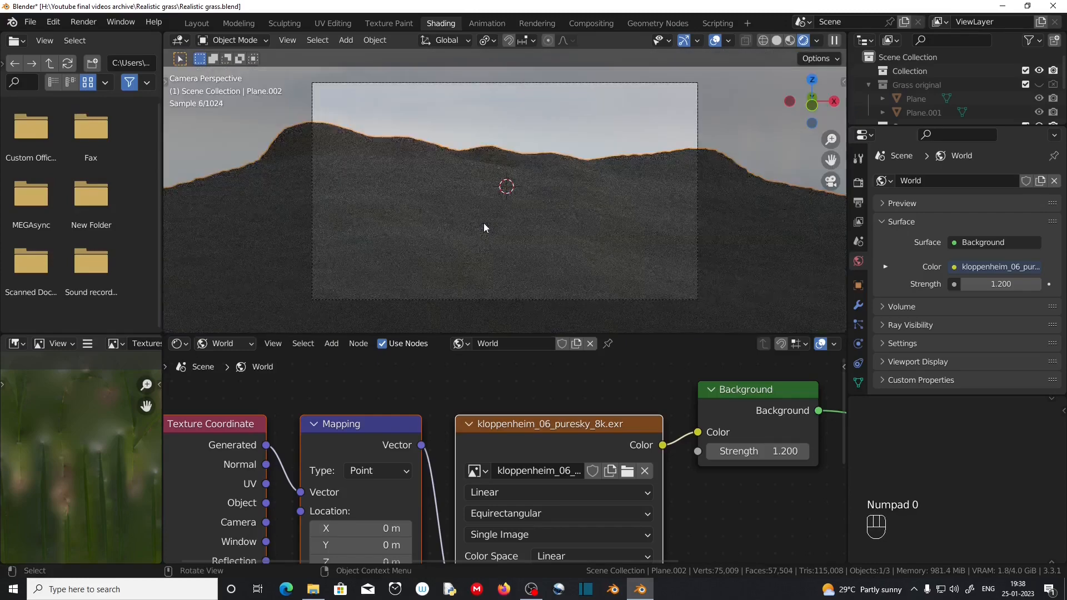
{"action": "scroll", "coordinate": [488, 213], "scroll_direction": "down", "scroll_amount": 5}
{"action": "middle_click_drag", "start_coordinate": [701, 488], "coordinate": [757, 362]}
{"action": "middle_click_drag", "start_coordinate": [495, 504], "coordinate": [500, 467]}
{"action": "left_click_drag", "start_coordinate": [422, 470], "coordinate": [865, 245]}
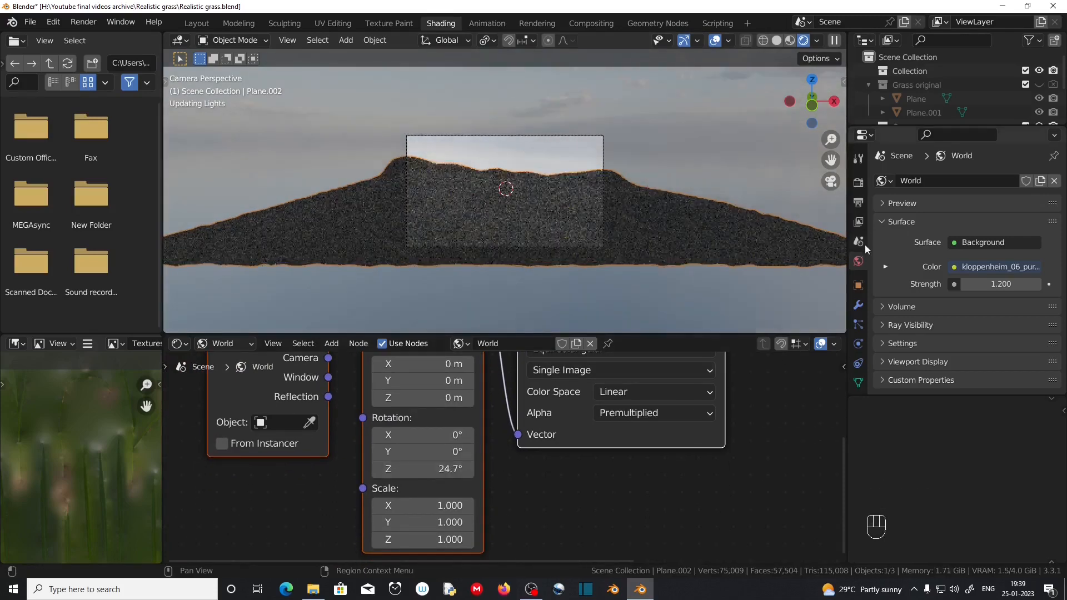
Switch the render engine to Eevee and set the sky Mapping's Z rotation to 135°
{"action": "left_click", "coordinate": [859, 183]}
{"action": "left_click", "coordinate": [968, 180]}
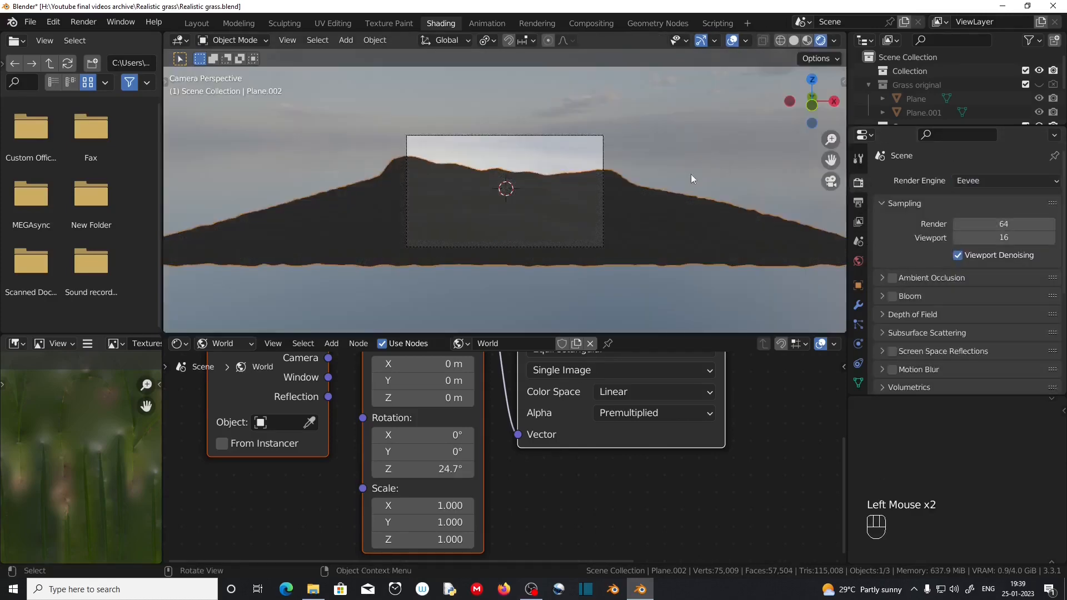
{"action": "left_click_drag", "start_coordinate": [439, 469], "coordinate": [517, 469]}
Adjust the sky Mapping's location to X 0.2 m and Z 0.15 m, checking the clouds in the camera frame
{"action": "mouse_move", "coordinate": [423, 364]}
{"action": "left_mouse_down"}
{"action": "mouse_move", "coordinate": [457, 364]}
{"action": "mouse_move", "coordinate": [441, 364]}
{"action": "left_mouse_up"}
{"action": "left_click_drag", "start_coordinate": [468, 398], "coordinate": [473, 398]}
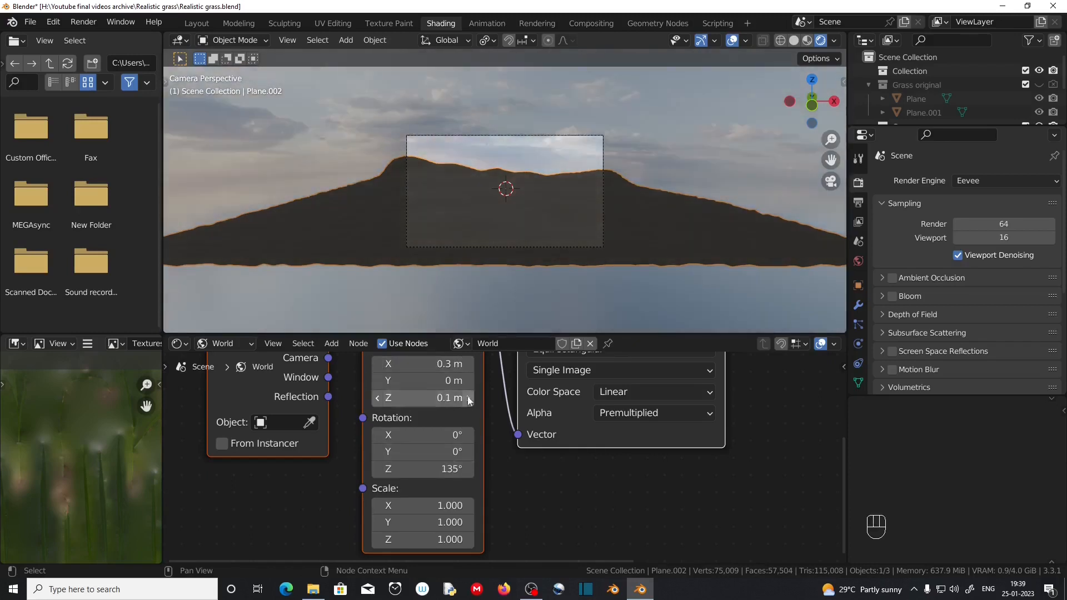
{"action": "left_click", "coordinate": [435, 399]}
{"action": "key", "text": "BackSpace"}
{"action": "type", "text": "0.015"}
{"action": "key", "text": "Return"}
{"action": "left_click", "coordinate": [431, 400]}
{"action": "type", "text": "0.1"}
{"action": "key", "text": "Return"}
{"action": "left_click_drag", "start_coordinate": [436, 364], "coordinate": [455, 398]}
{"action": "scroll", "coordinate": [511, 245], "scroll_direction": "up", "scroll_amount": 3}
{"action": "scroll", "coordinate": [519, 231], "scroll_direction": "up", "scroll_amount": 1}
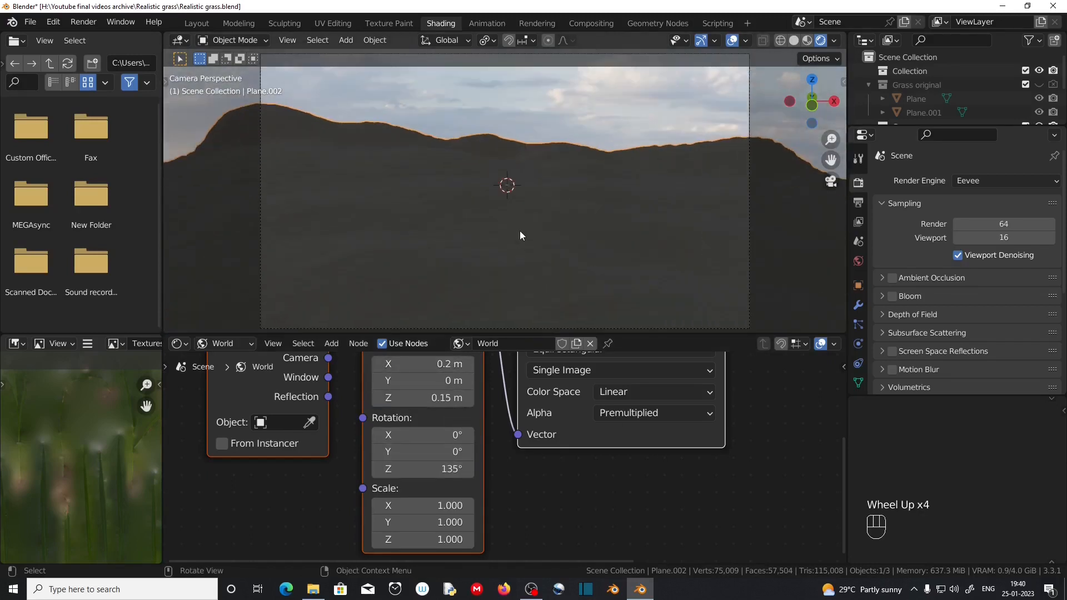
{"action": "scroll", "coordinate": [521, 220], "scroll_direction": "down", "scroll_amount": 1}
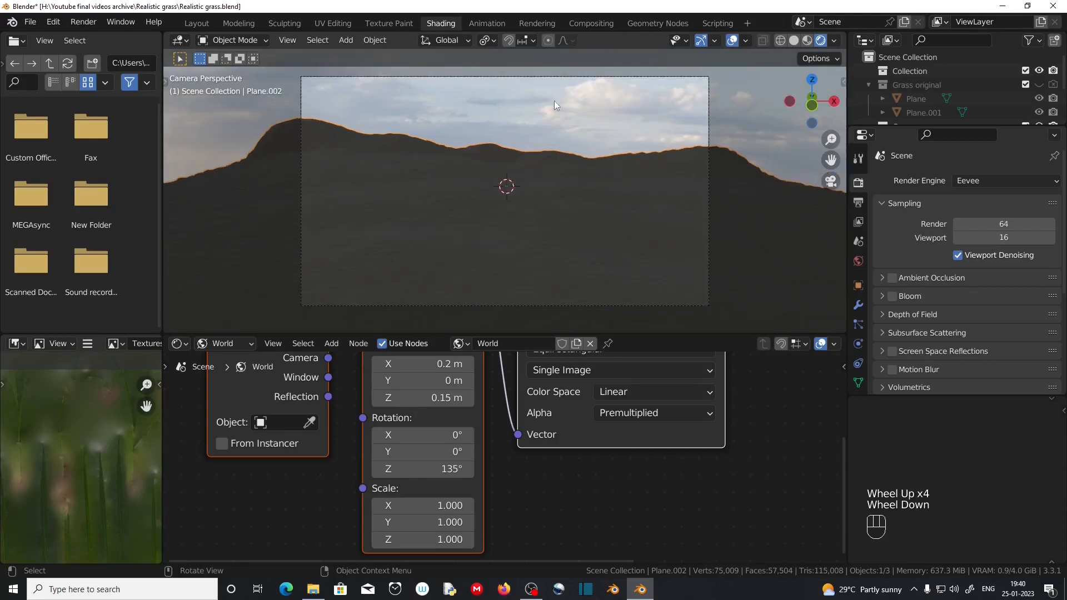
Set the World Background strength to 1.3
{"action": "scroll", "coordinate": [528, 475], "scroll_direction": "down", "scroll_amount": 2}
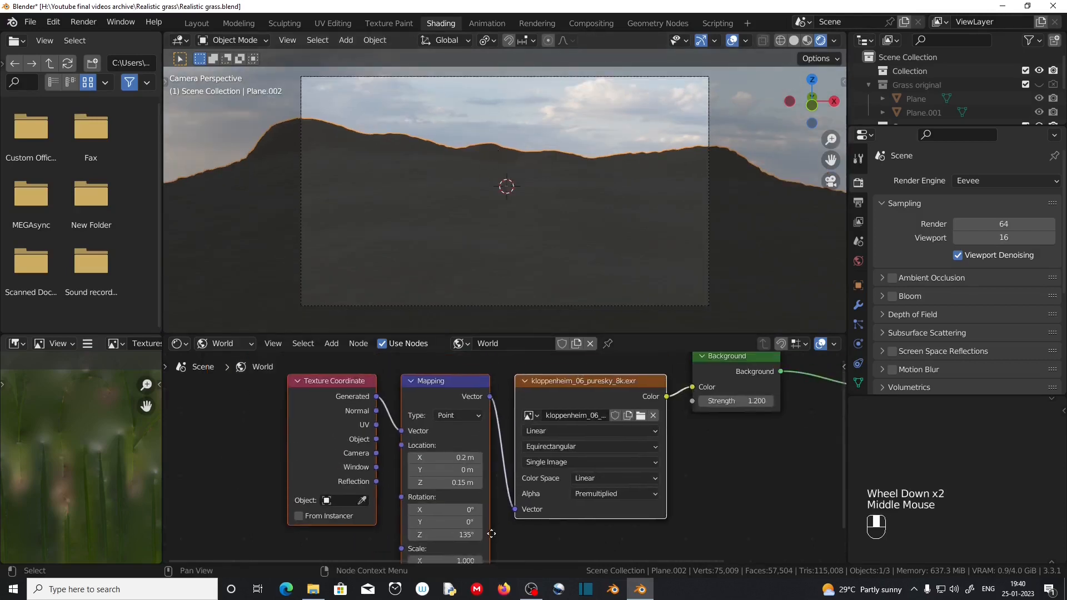
{"action": "middle_click_drag", "start_coordinate": [725, 457], "coordinate": [553, 484]}
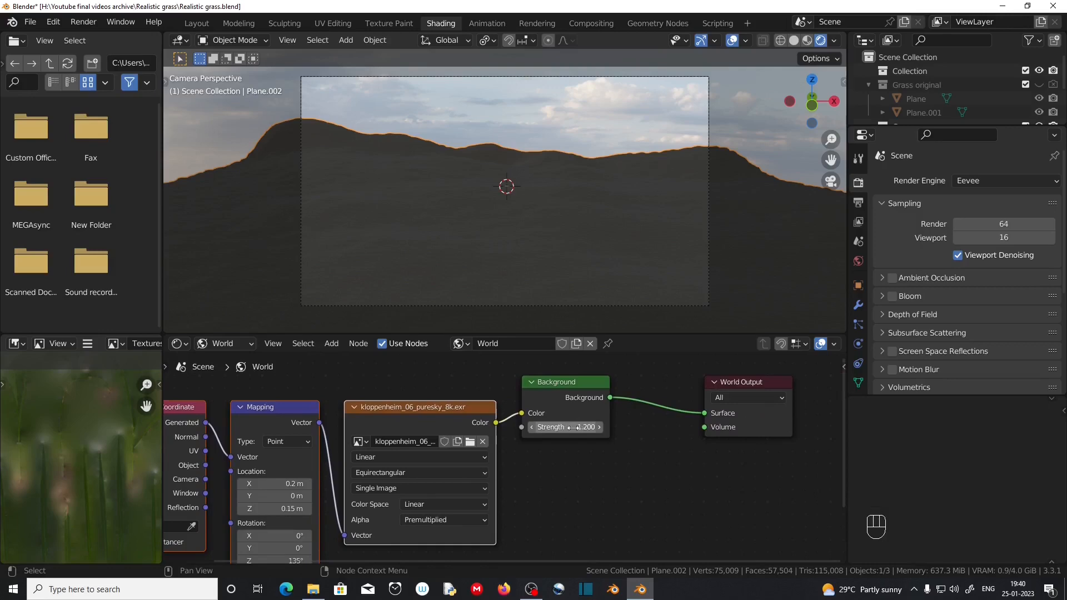
{"action": "left_click", "coordinate": [578, 427]}
{"action": "type", "text": "1.3"}
{"action": "key", "text": "Return"}
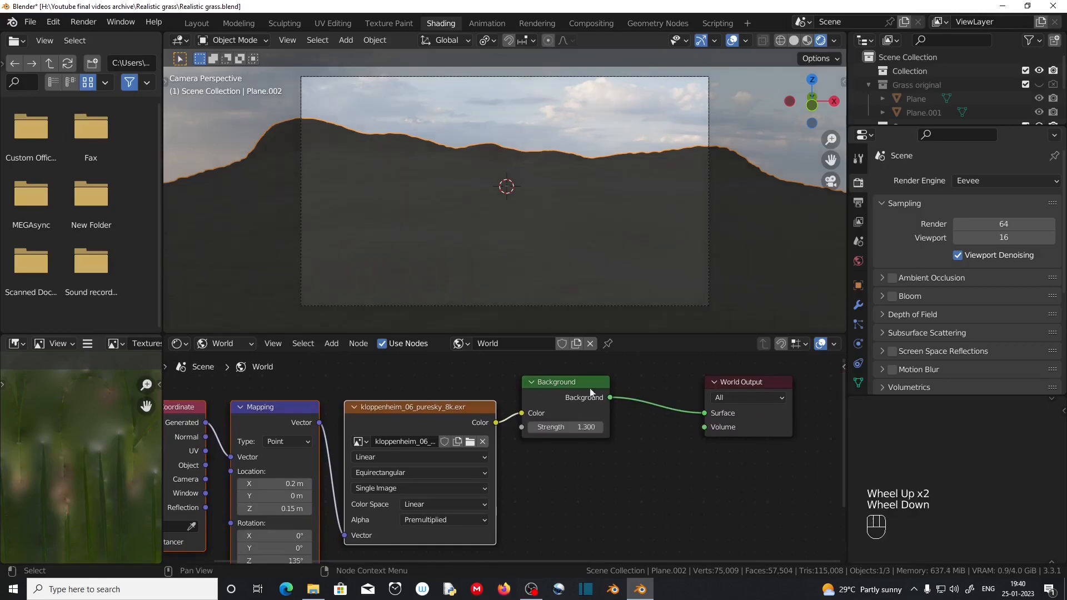
Switch the shader editor from the World back to the ground object's material nodes
{"action": "left_click", "coordinate": [217, 352]}
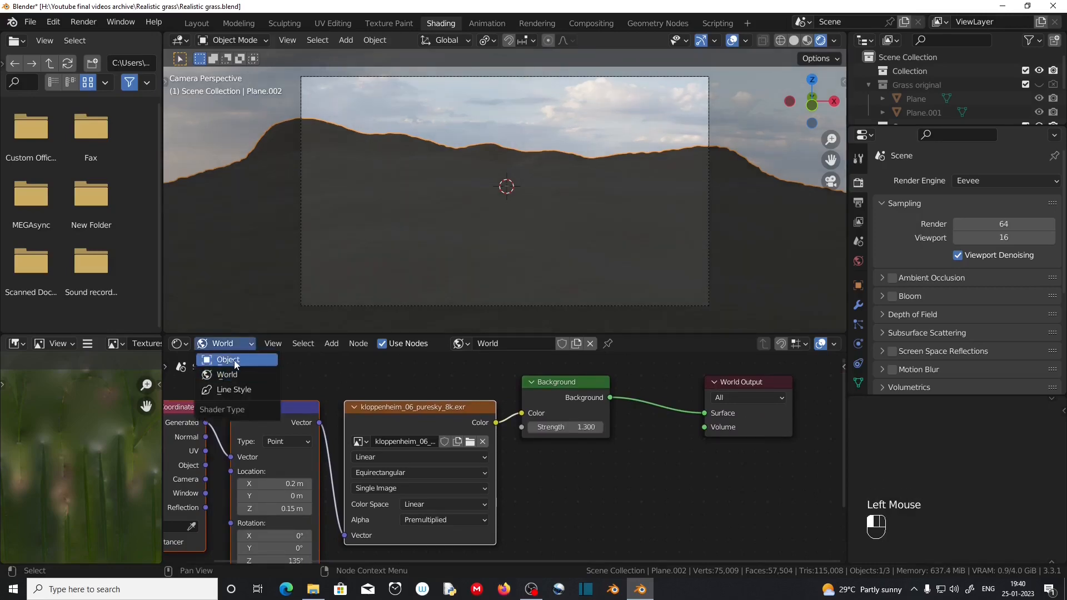
{"action": "left_click", "coordinate": [224, 363]}
{"action": "scroll", "coordinate": [519, 412], "scroll_direction": "down", "scroll_amount": 2}
{"action": "middle_click_drag", "start_coordinate": [519, 411], "coordinate": [580, 496]}
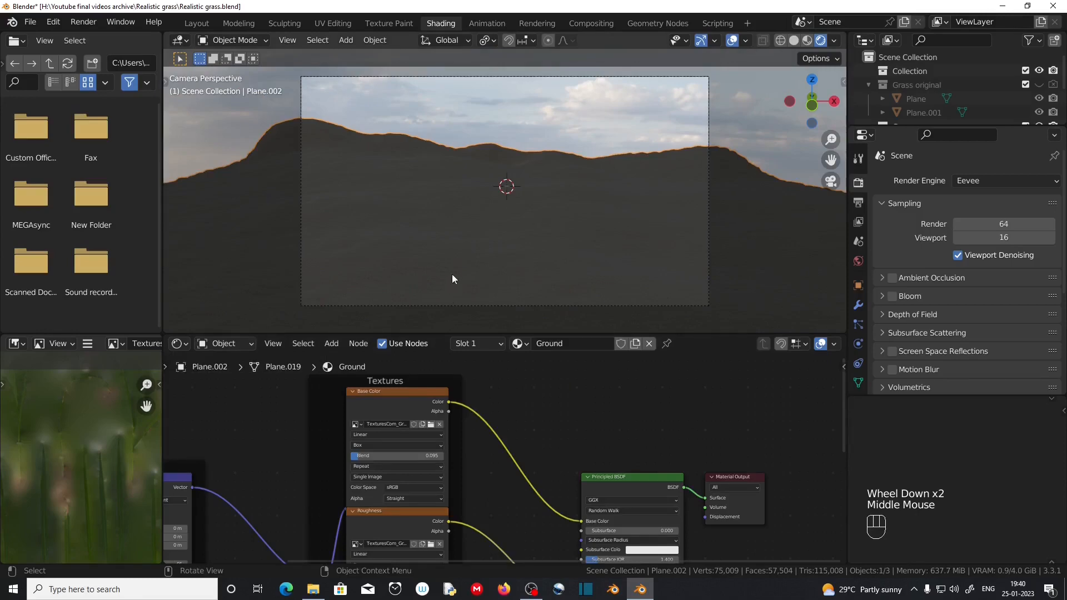
In the Layout workspace, move the grass patch Plane.125 along the global Y axis in the negative direction, away from the ground
{"action": "left_click", "coordinate": [197, 23]}
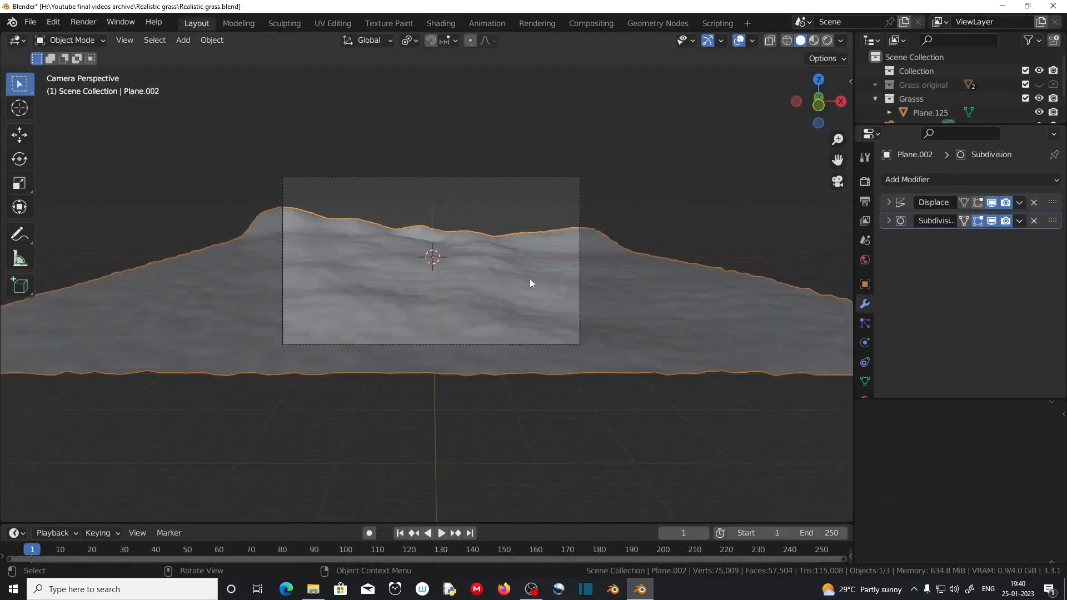
{"action": "key", "text": "KP_0"}
{"action": "left_click", "coordinate": [863, 101]}
{"action": "left_click", "coordinate": [871, 112]}
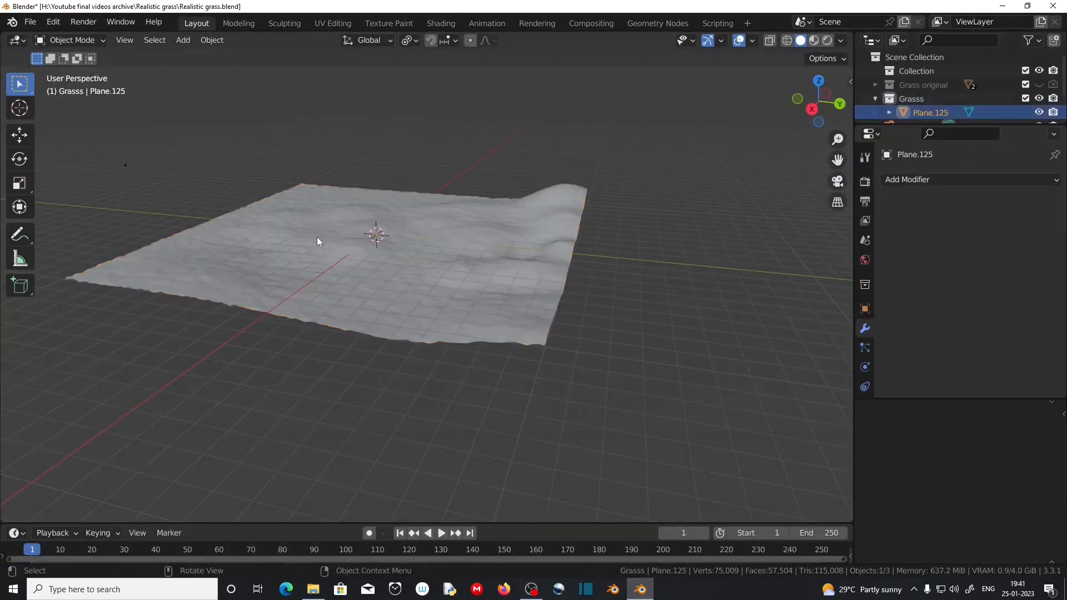
{"action": "key", "text": "KP_Decimal"}
{"action": "scroll", "coordinate": [316, 237], "scroll_direction": "down", "scroll_amount": 12}
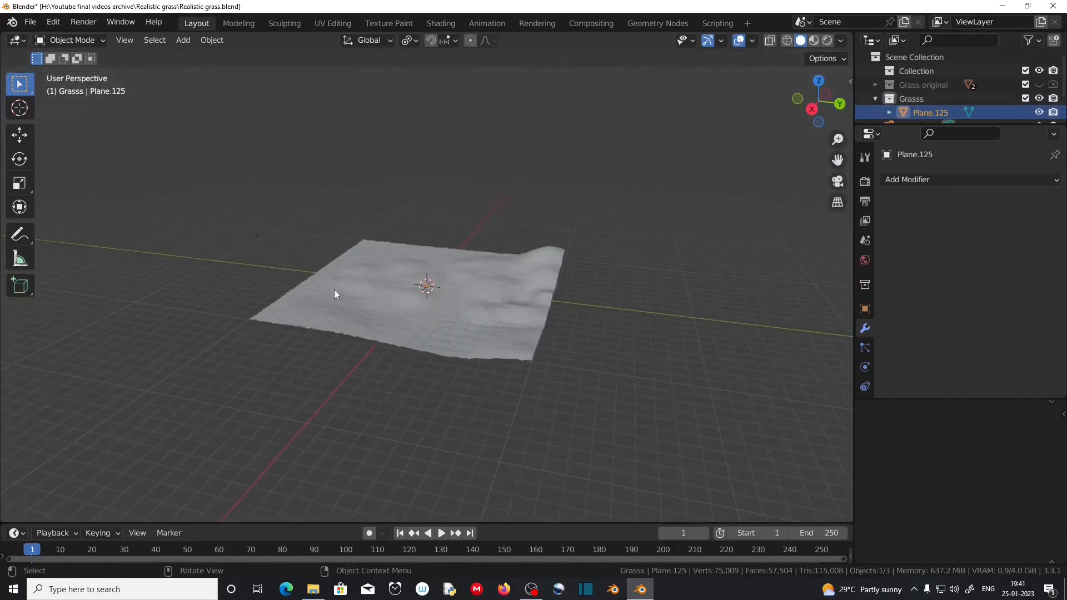
{"action": "key", "text": "g"}
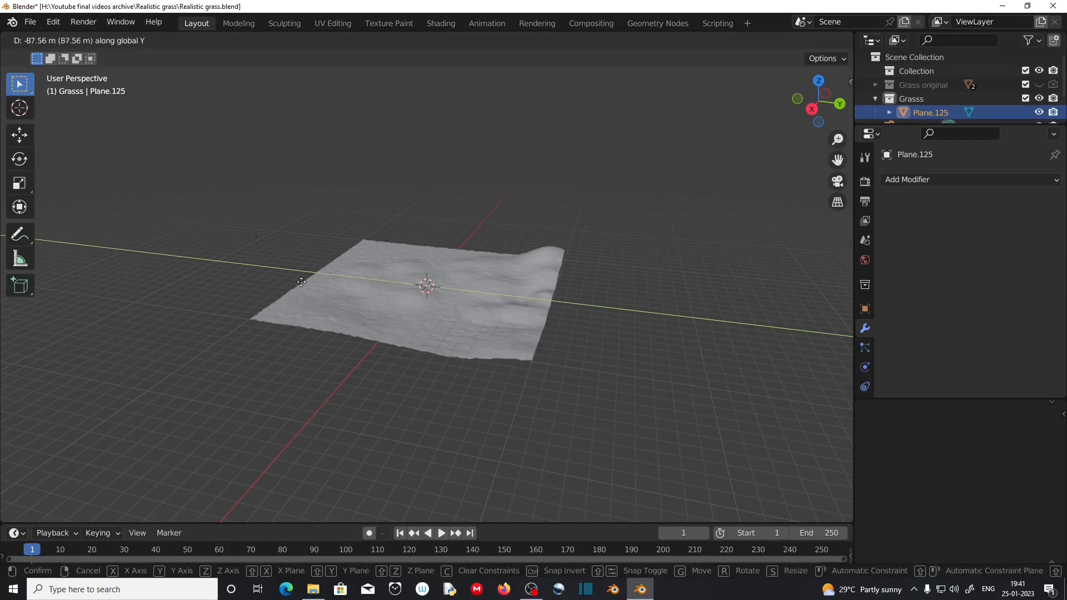
{"action": "left_click", "coordinate": [163, 265]}
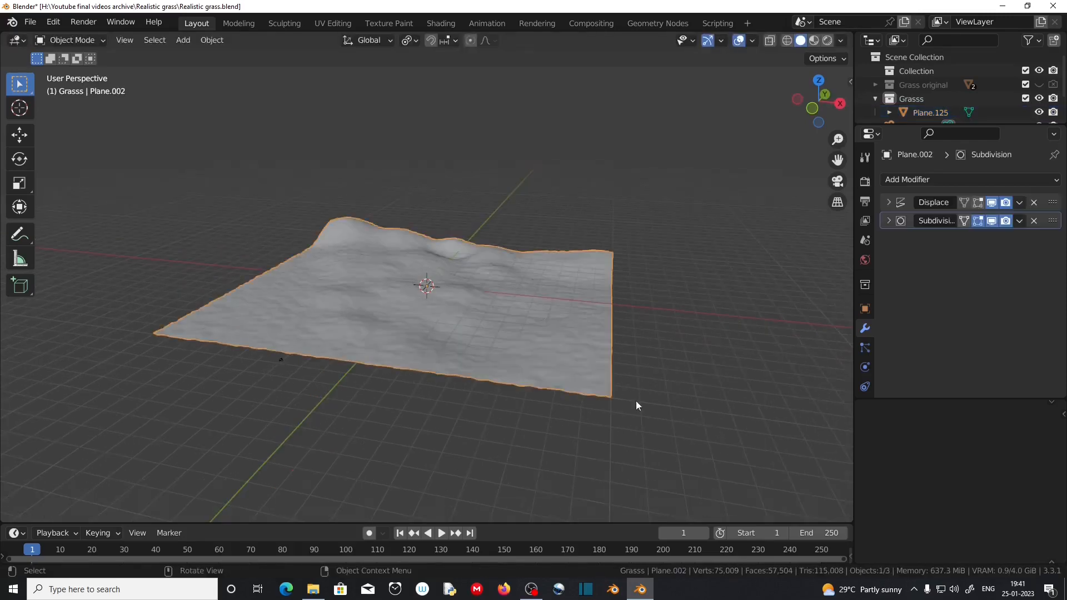
Apply Shade Smooth to the ground plane and check it through the camera
{"action": "middle_click_drag", "start_coordinate": [636, 402], "coordinate": [603, 399]}
{"action": "scroll", "coordinate": [492, 398], "scroll_direction": "up", "scroll_amount": 5}
{"action": "key", "text": "KP_0"}
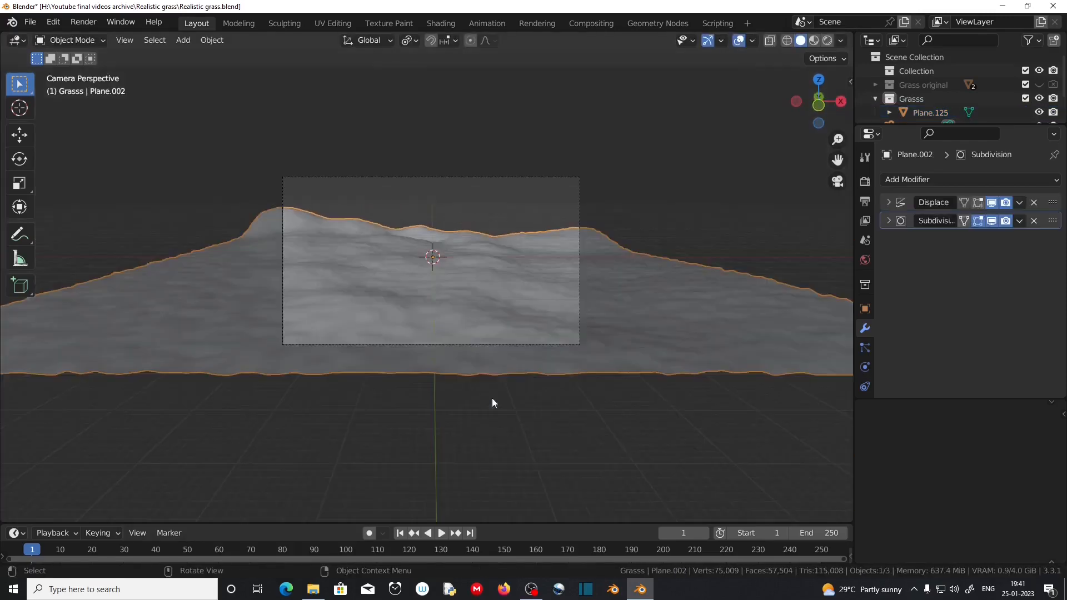
{"action": "scroll", "coordinate": [485, 395], "scroll_direction": "up", "scroll_amount": 5}
{"action": "right_click", "coordinate": [478, 235]}
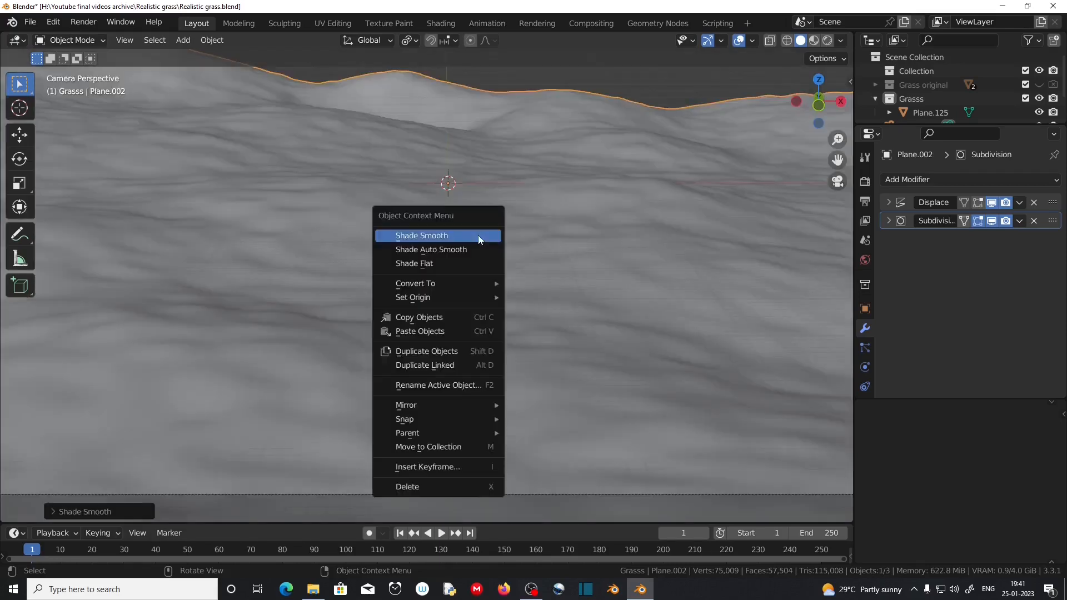
{"action": "left_click", "coordinate": [478, 235]}
{"action": "middle_click_drag", "start_coordinate": [560, 331], "coordinate": [540, 334]}
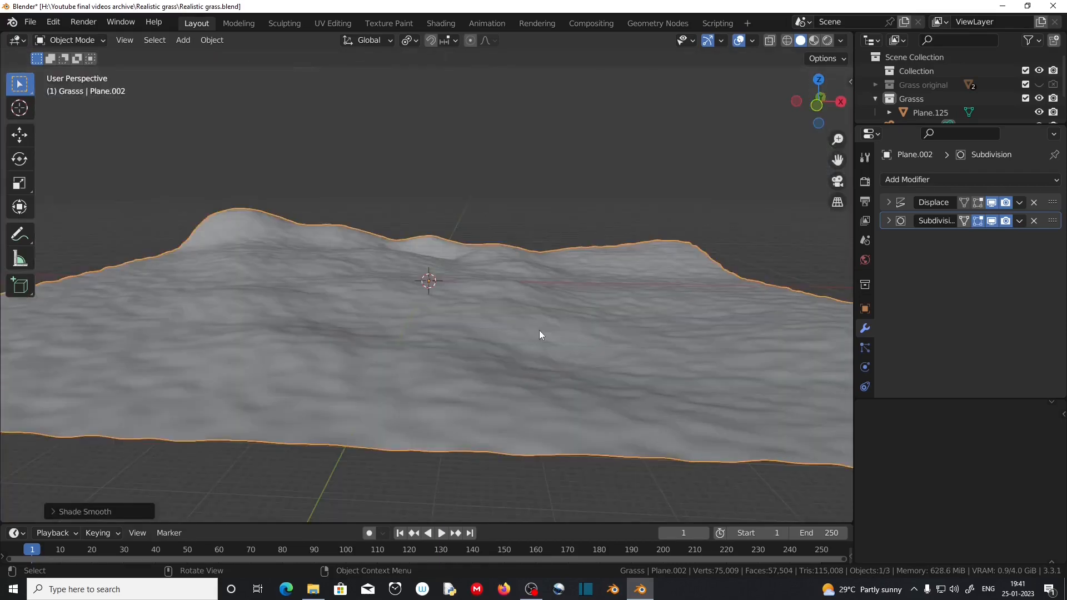
{"action": "key", "text": "KP_0"}
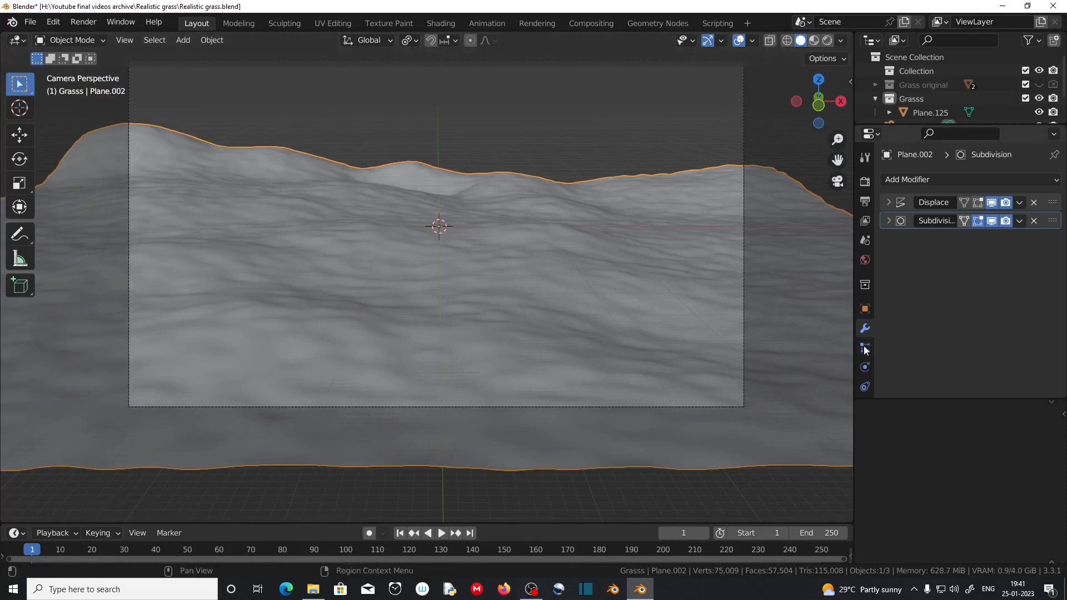
Add a particle system to the ground plane, name its settings Grass and set its type to Hair
{"action": "left_click", "coordinate": [865, 347]}
{"action": "left_click", "coordinate": [1054, 179]}
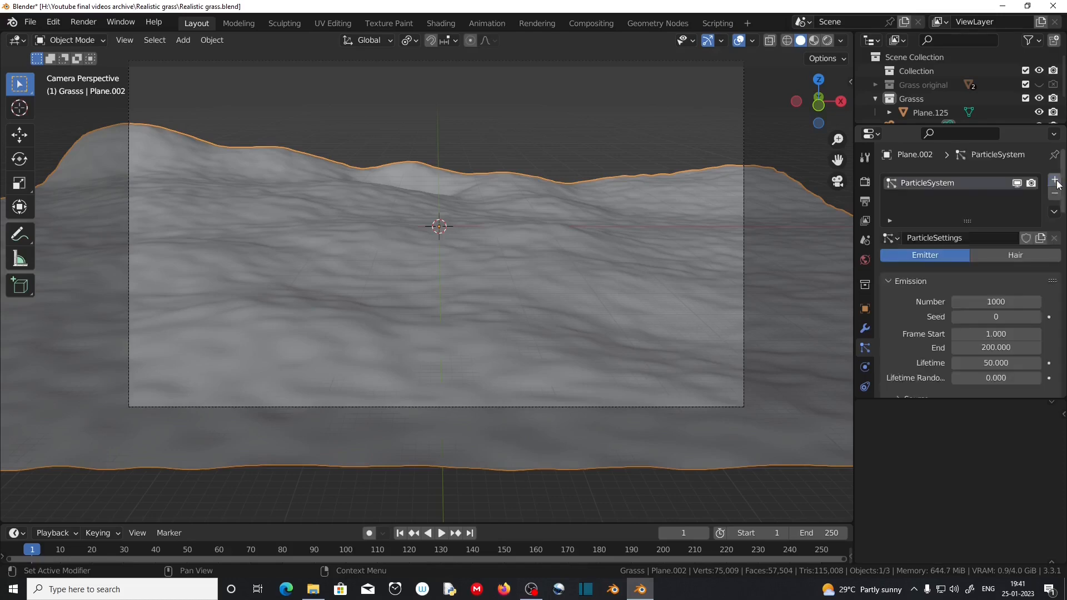
{"action": "left_click", "coordinate": [947, 237]}
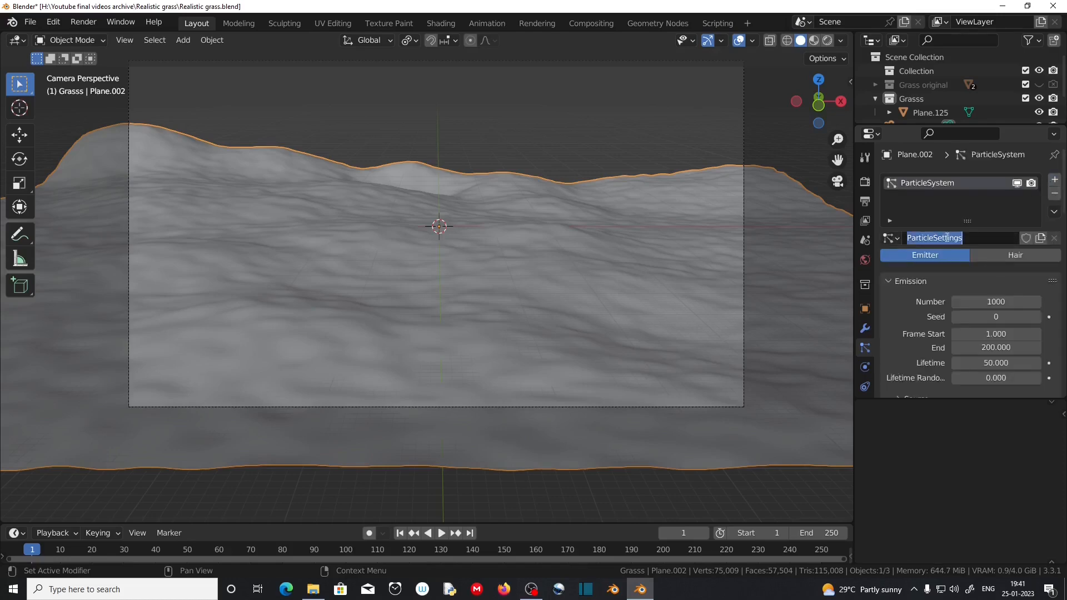
{"action": "type", "text": "Grass"}
{"action": "key", "text": "Return"}
{"action": "left_click", "coordinate": [998, 256]}
{"action": "scroll", "coordinate": [938, 356], "scroll_direction": "down", "scroll_amount": 5}
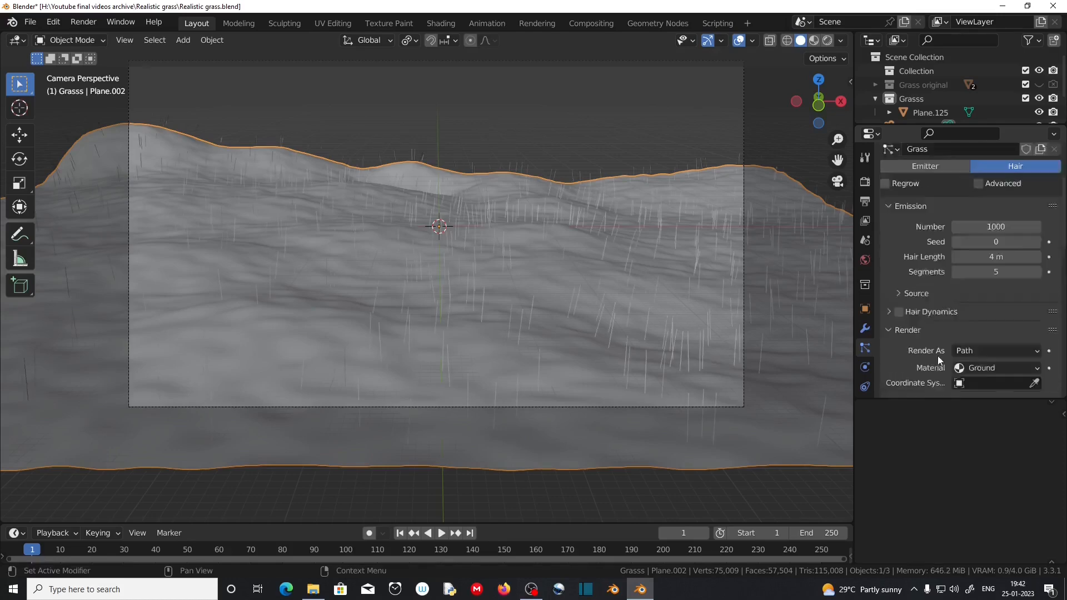
Render the ground's hair particles as a collection, using Grasss as the instance collection
{"action": "left_click", "coordinate": [983, 284]}
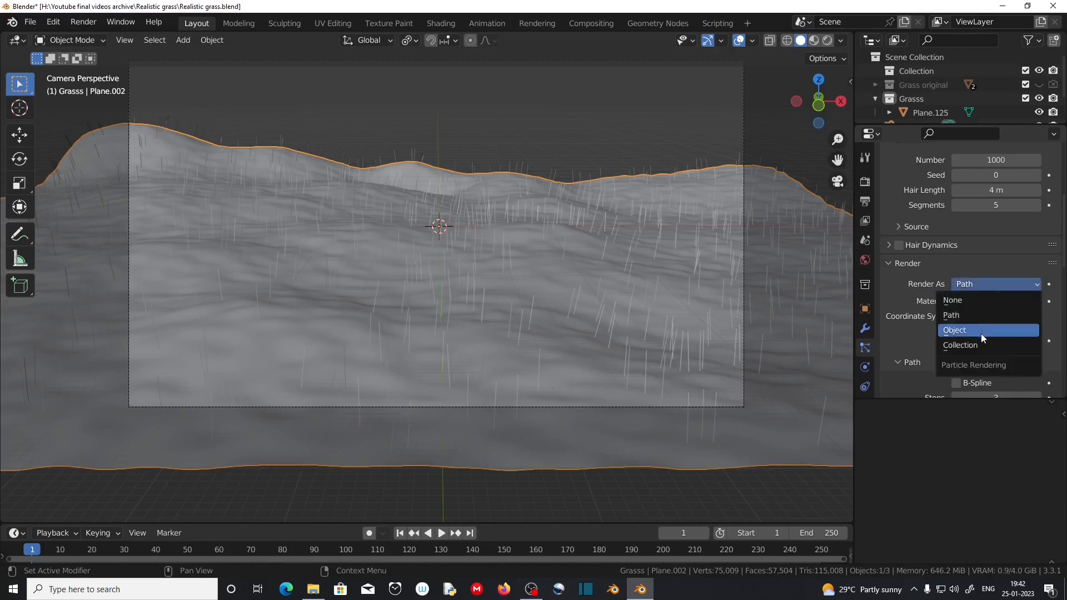
{"action": "left_click", "coordinate": [981, 343]}
{"action": "scroll", "coordinate": [903, 328], "scroll_direction": "down", "scroll_amount": 4}
{"action": "left_click", "coordinate": [985, 295]}
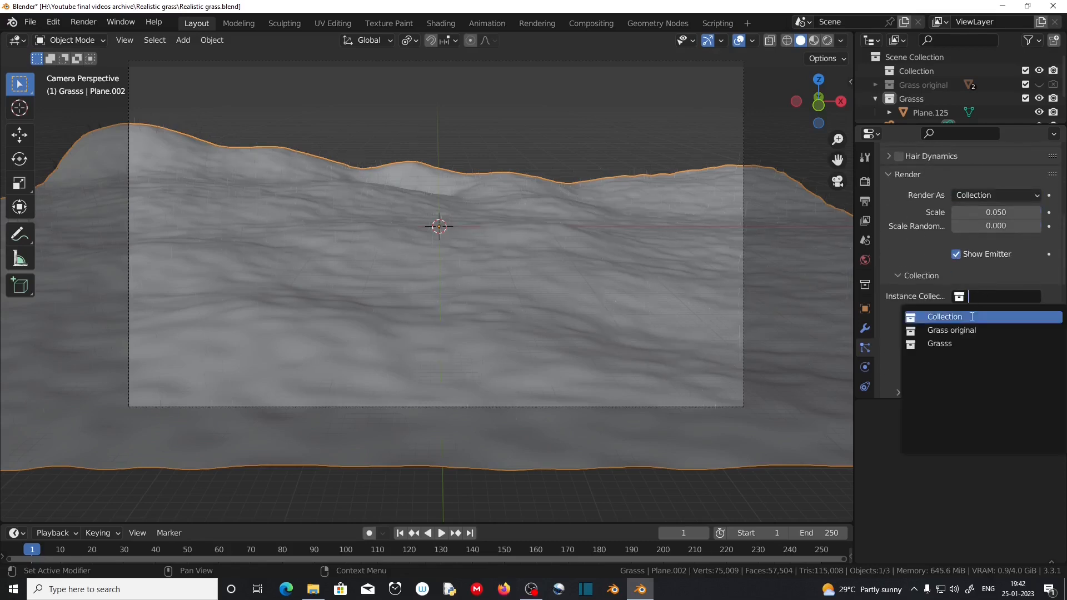
{"action": "left_click", "coordinate": [965, 344]}
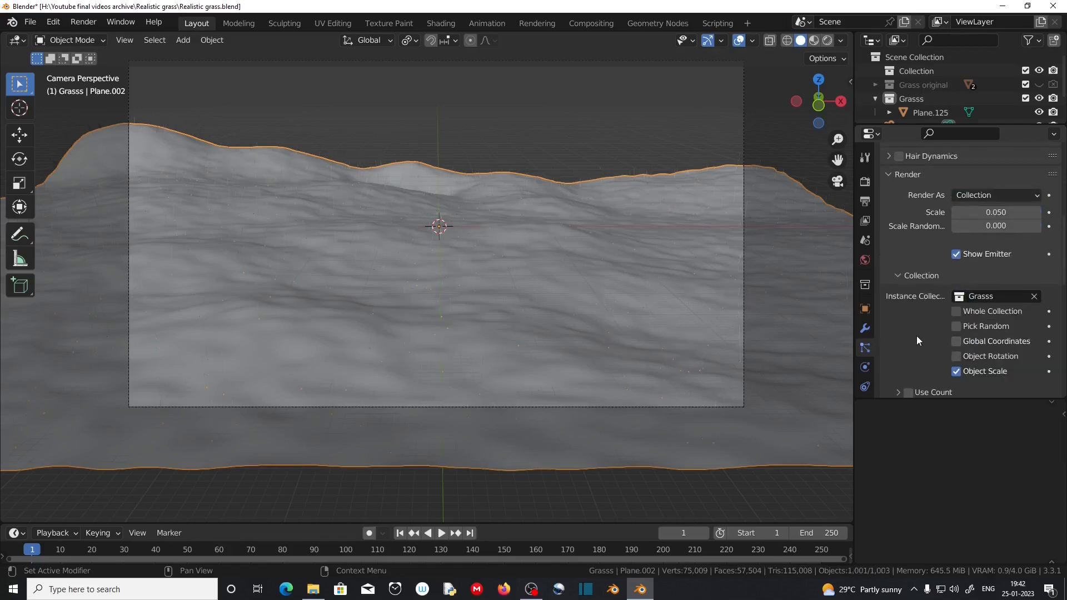
Enable the advanced hair options and turn on particle rotation with the orientation axis set to Global X
{"action": "scroll", "coordinate": [526, 337], "scroll_direction": "up", "scroll_amount": 3}
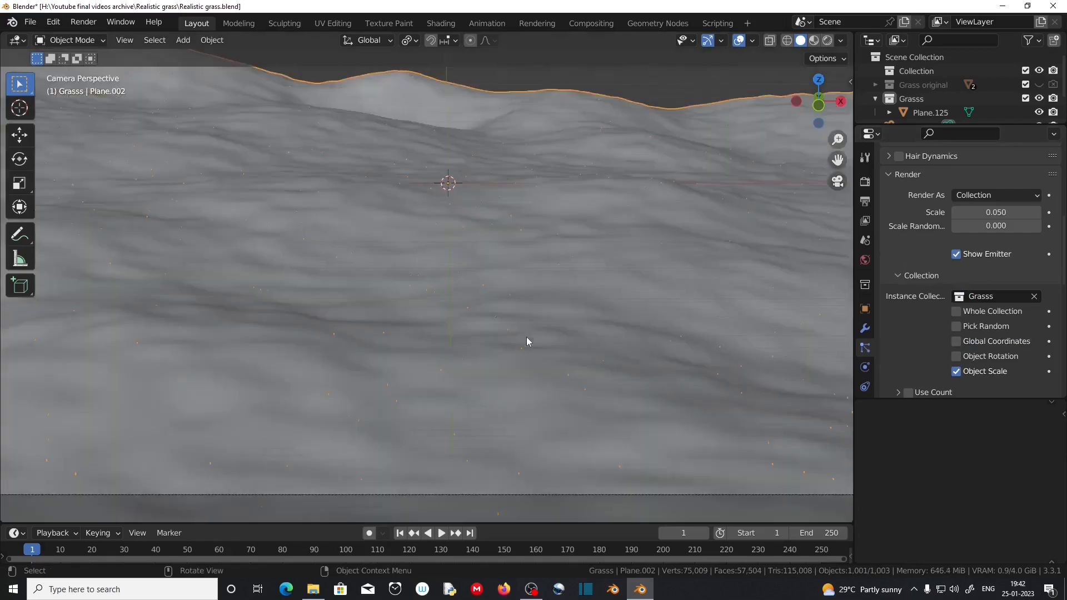
{"action": "scroll", "coordinate": [526, 337], "scroll_direction": "up", "scroll_amount": 6}
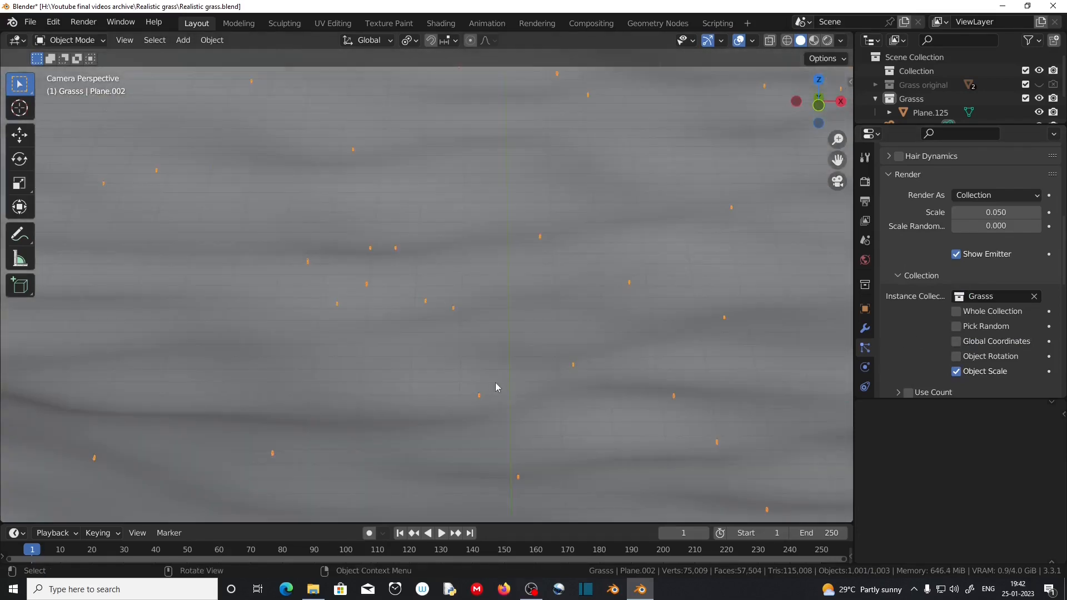
{"action": "middle_click_drag", "start_coordinate": [490, 382], "coordinate": [454, 365]}
{"action": "scroll", "coordinate": [455, 365], "scroll_direction": "up", "scroll_amount": 6}
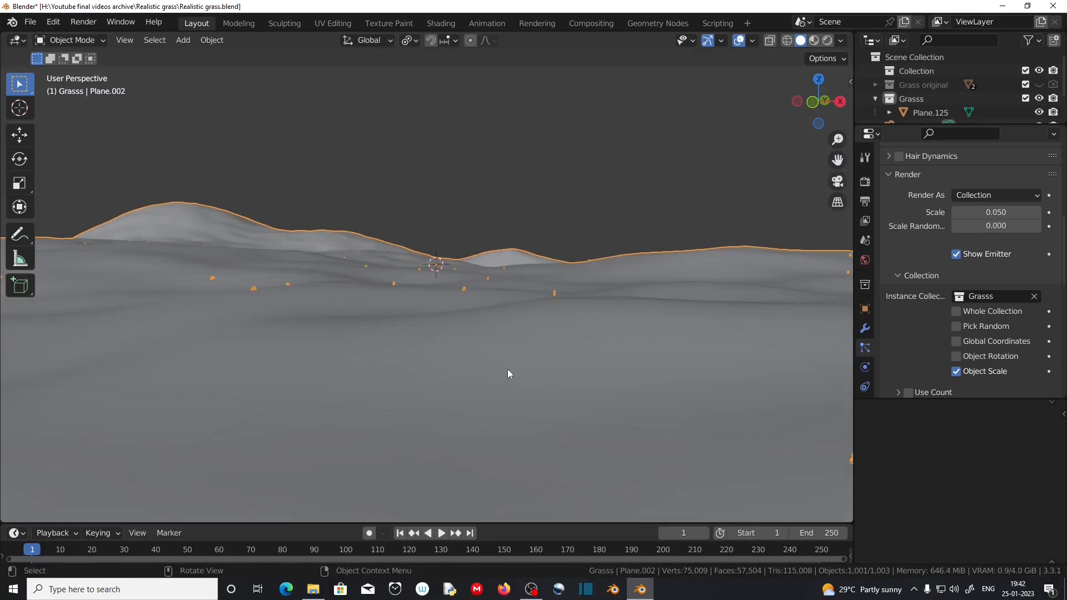
{"action": "scroll", "coordinate": [972, 215], "scroll_direction": "up", "scroll_amount": 10}
{"action": "left_click", "coordinate": [981, 225]}
{"action": "scroll", "coordinate": [966, 248], "scroll_direction": "down", "scroll_amount": 4}
{"action": "left_click", "coordinate": [942, 300]}
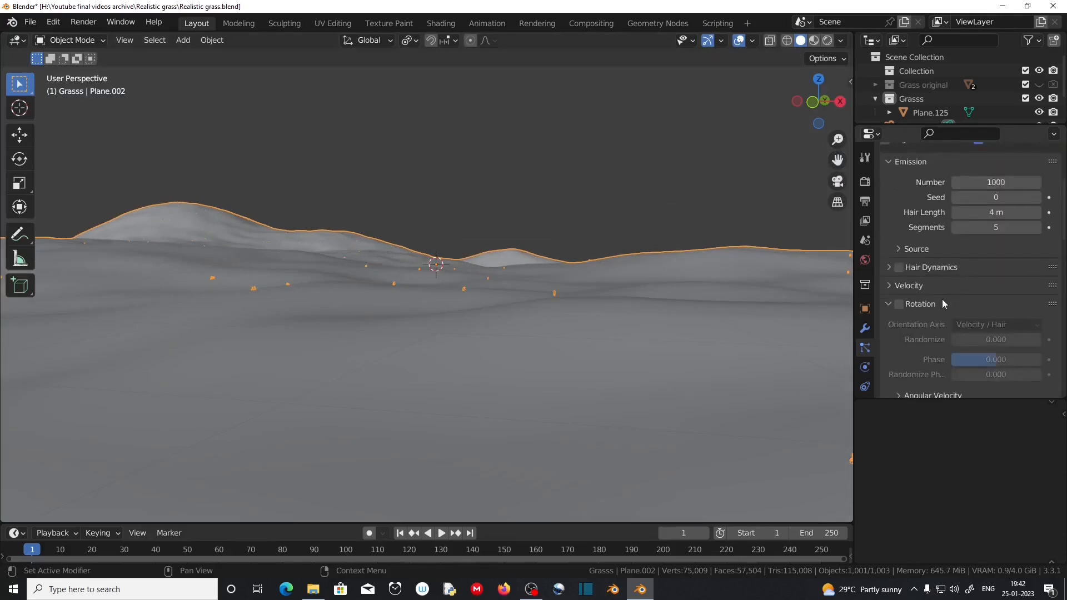
{"action": "left_click", "coordinate": [899, 304]}
{"action": "left_click", "coordinate": [992, 326]}
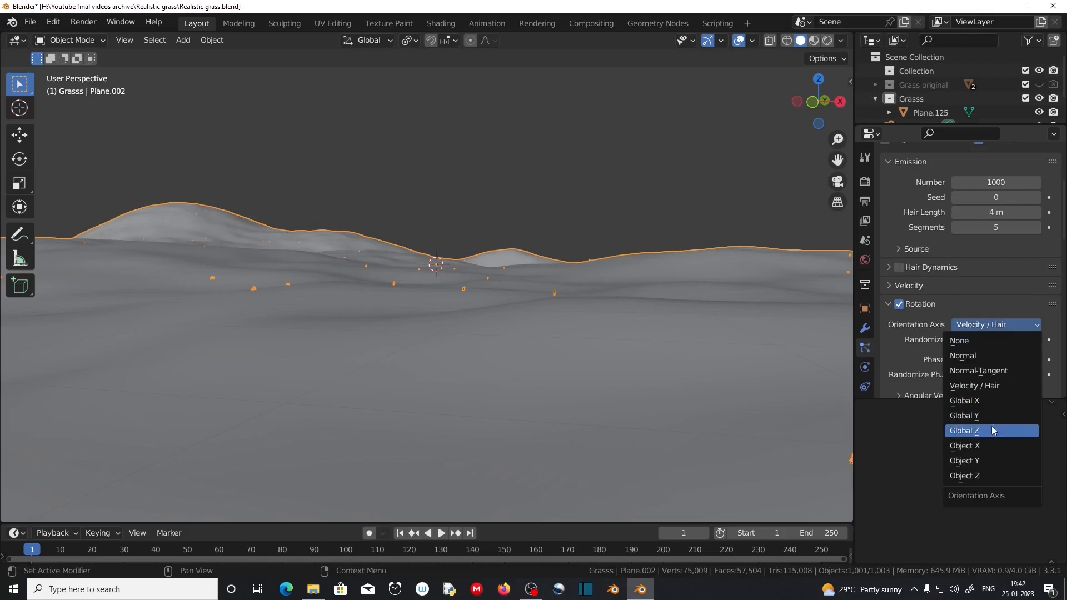
{"action": "left_click", "coordinate": [970, 401]}
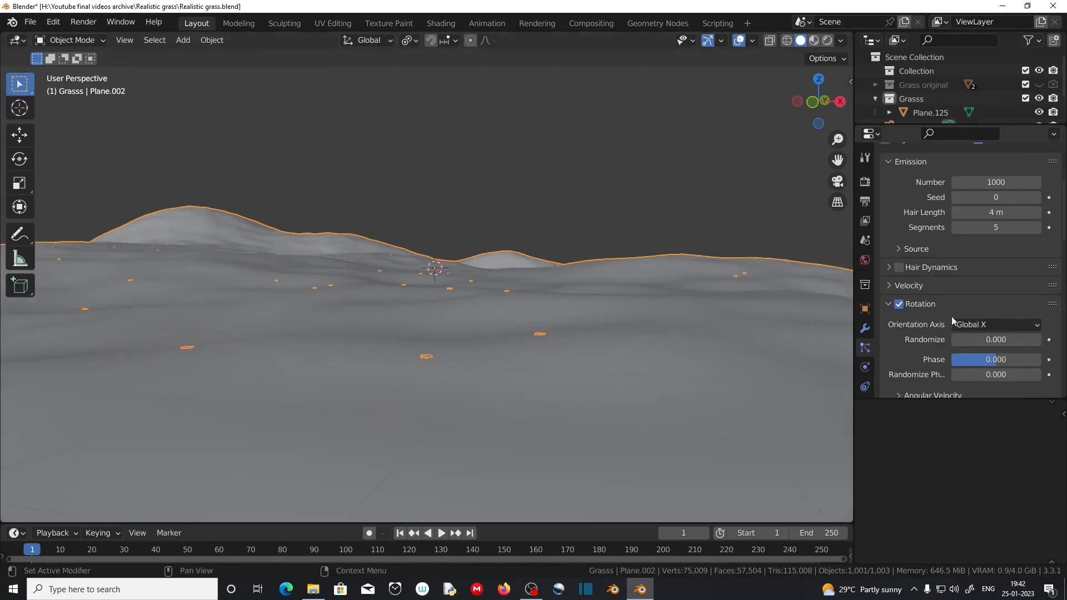
Set the particle rotation's Randomize to 0.085 and Randomize Phase to 0.146, then check the patches through the camera
{"action": "left_click_drag", "start_coordinate": [962, 338], "coordinate": [970, 338]}
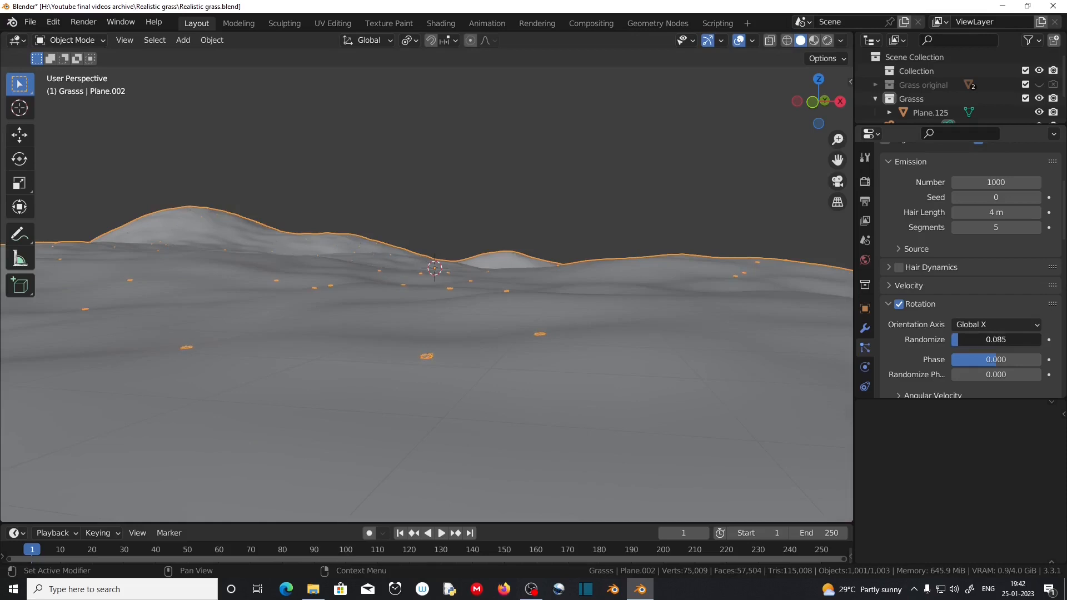
{"action": "left_click_drag", "start_coordinate": [970, 374], "coordinate": [970, 375]}
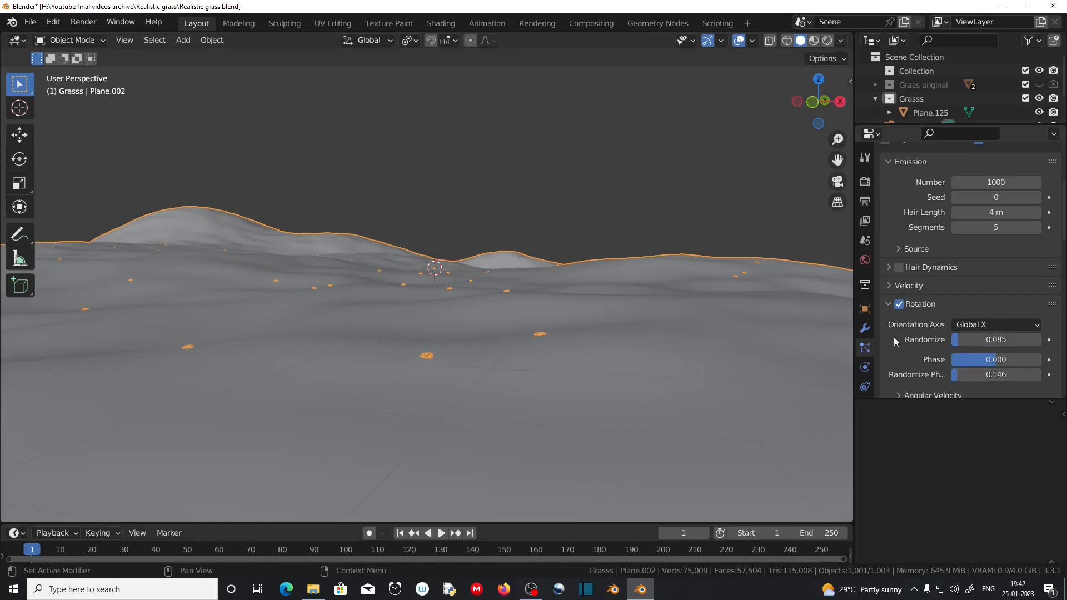
{"action": "scroll", "coordinate": [894, 337], "scroll_direction": "down", "scroll_amount": 12}
{"action": "key", "text": "KP_0"}
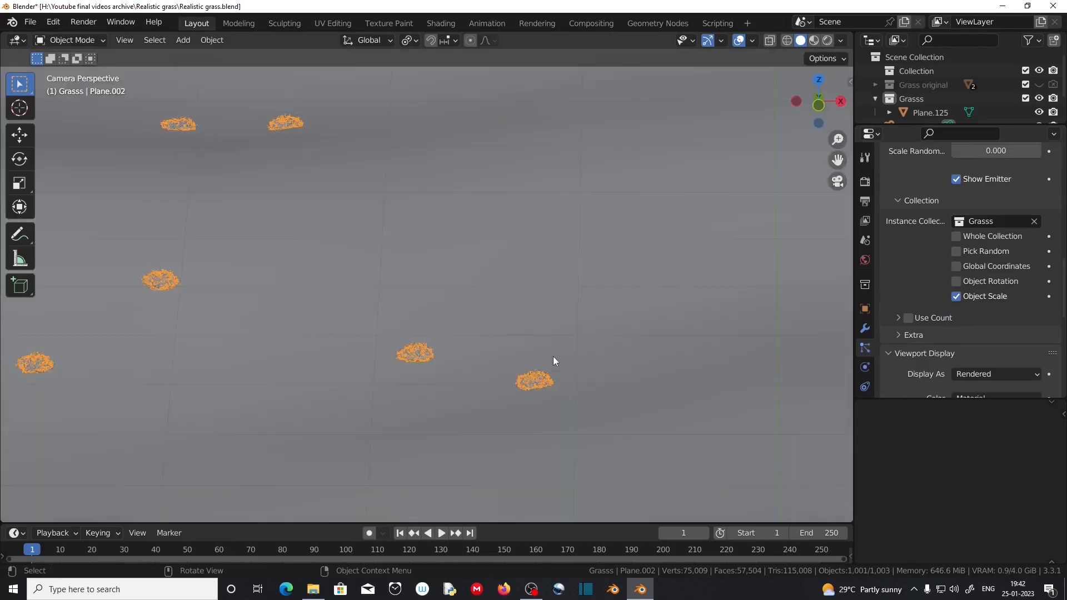
{"action": "scroll", "coordinate": [553, 357], "scroll_direction": "down", "scroll_amount": 6}
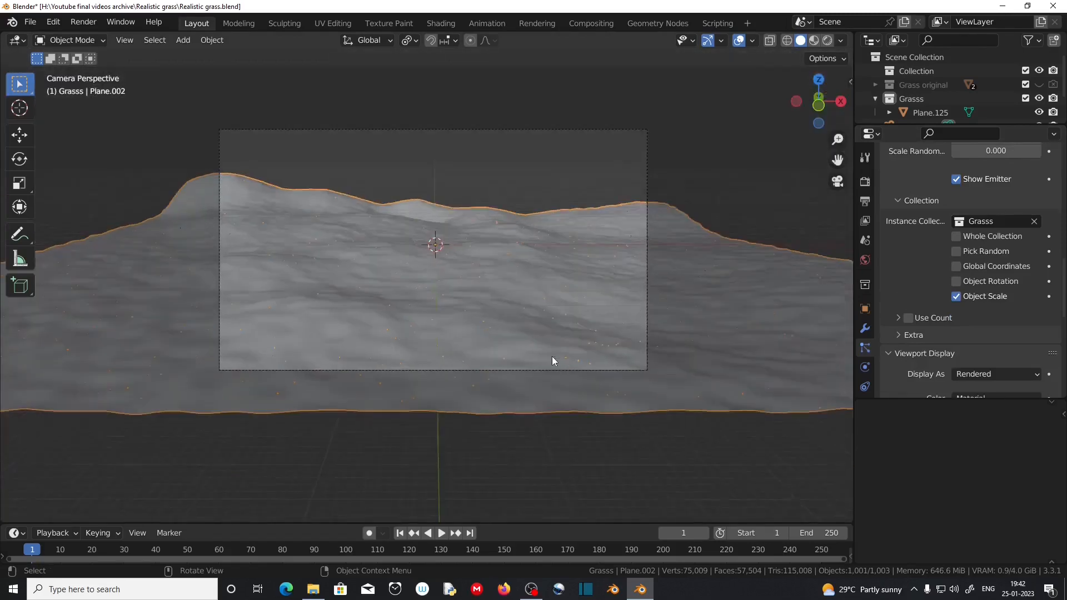
{"action": "scroll", "coordinate": [552, 357], "scroll_direction": "up", "scroll_amount": 4}
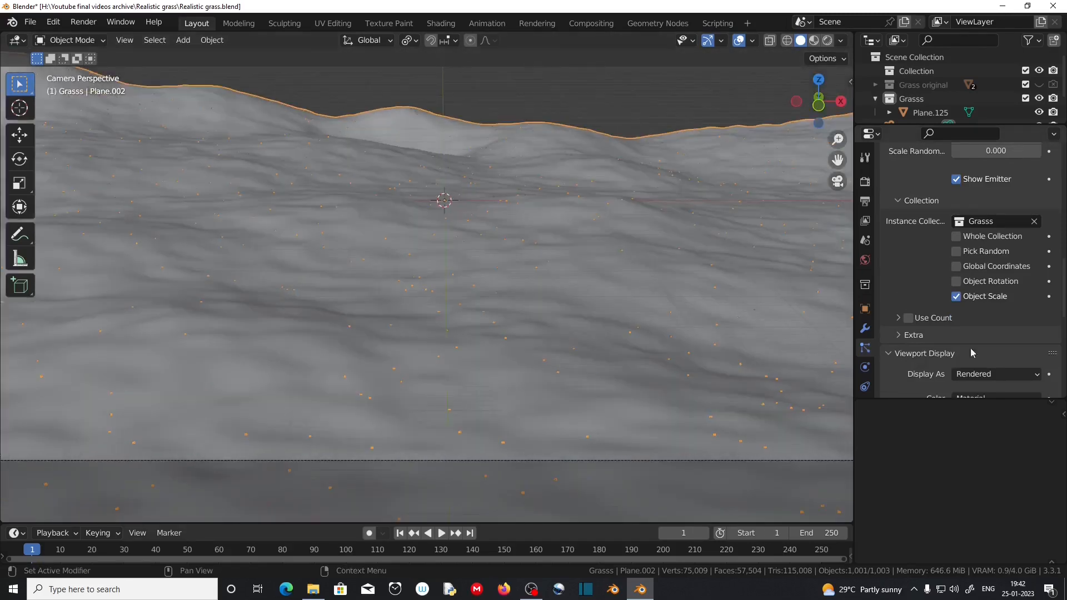
Set the grass particles' render scale to 0.170 and the scale randomness to 0.100
{"action": "scroll", "coordinate": [920, 353], "scroll_direction": "up", "scroll_amount": 5}
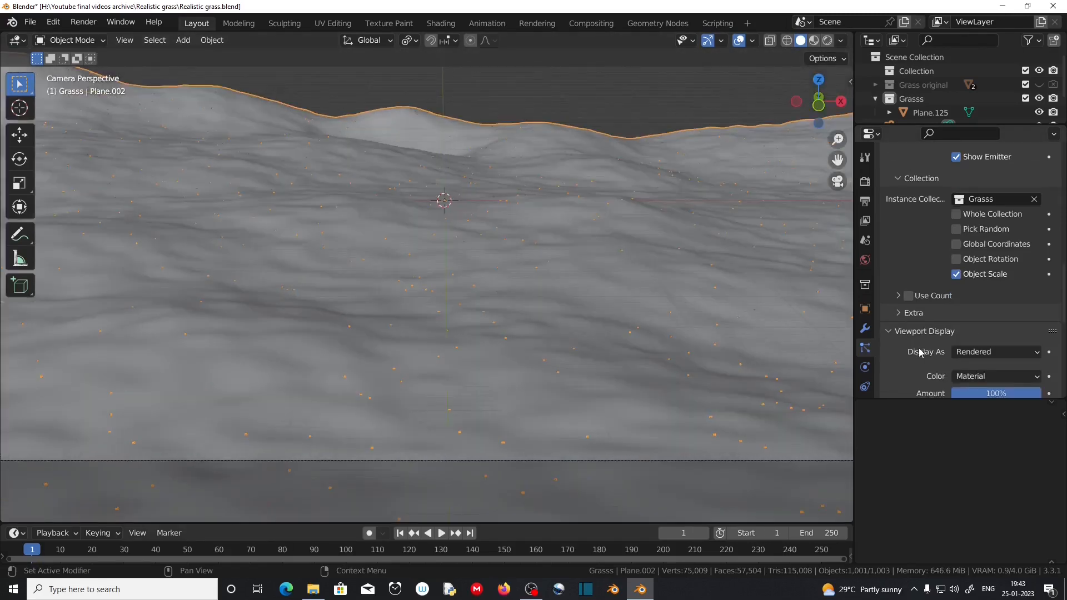
{"action": "left_click", "coordinate": [1039, 249]}
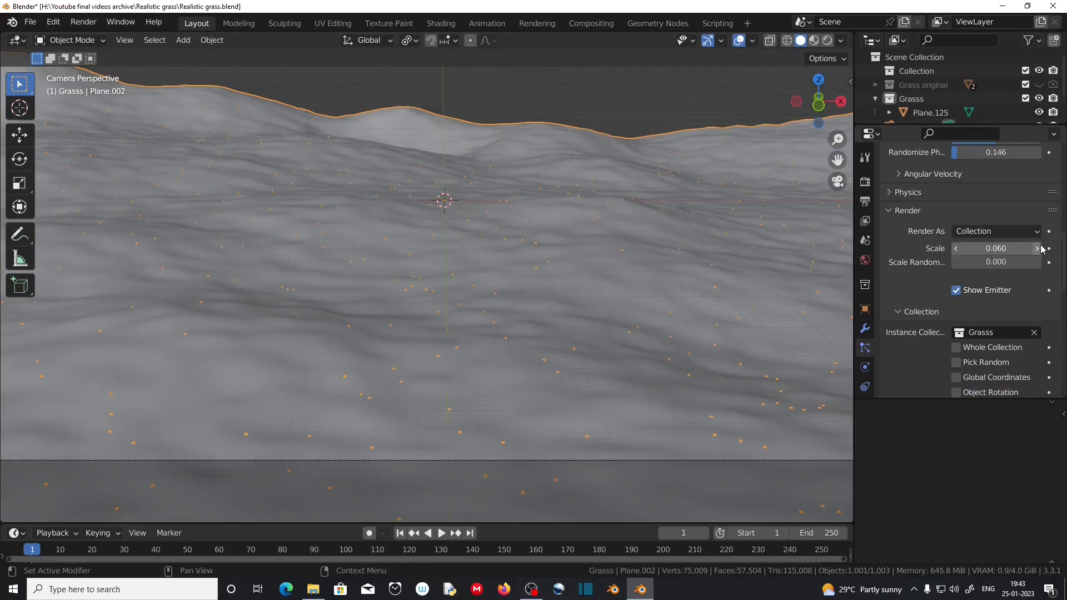
{"action": "left_click", "coordinate": [1039, 249]}
{"action": "left_click", "coordinate": [1040, 248]}
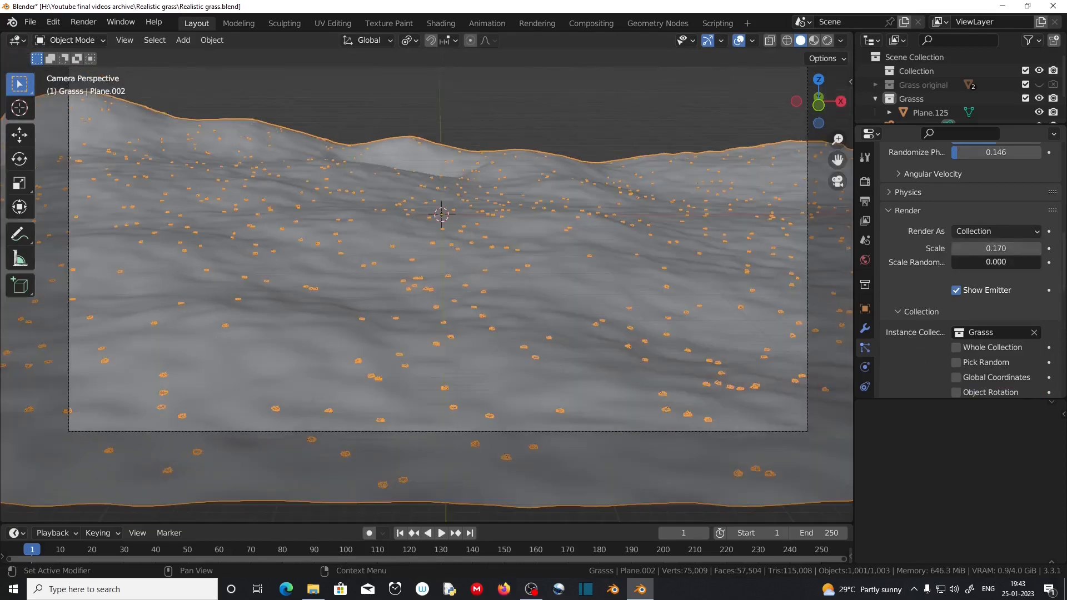
{"action": "left_click_drag", "start_coordinate": [996, 262], "coordinate": [1004, 262]}
{"action": "left_click", "coordinate": [996, 262]}
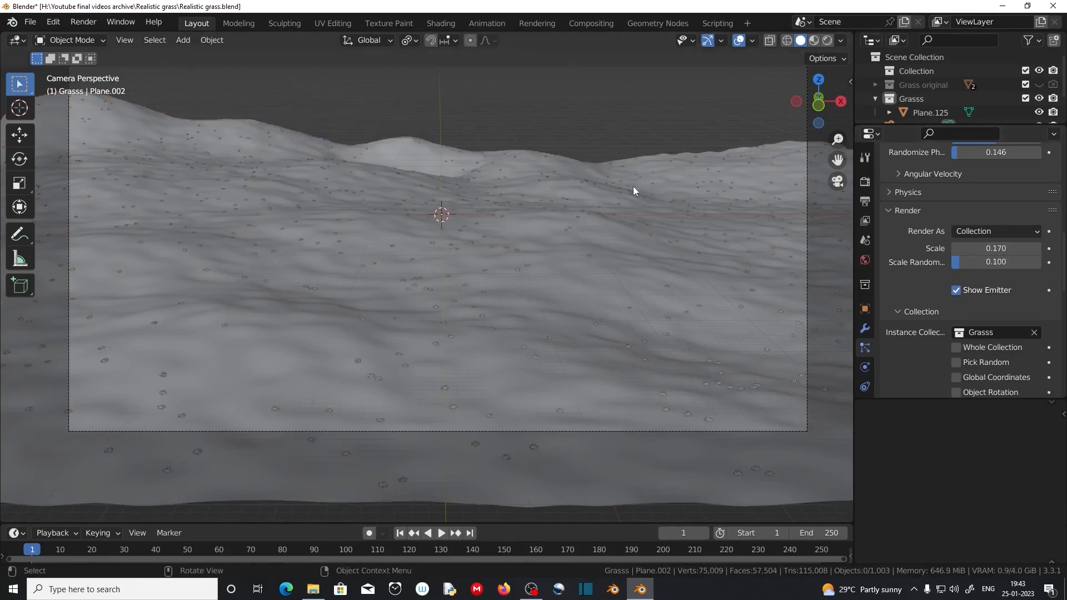
Preview the scattered grass in rendered shading, switch the render engine to Cycles and return to solid shading
{"action": "left_click", "coordinate": [828, 40]}
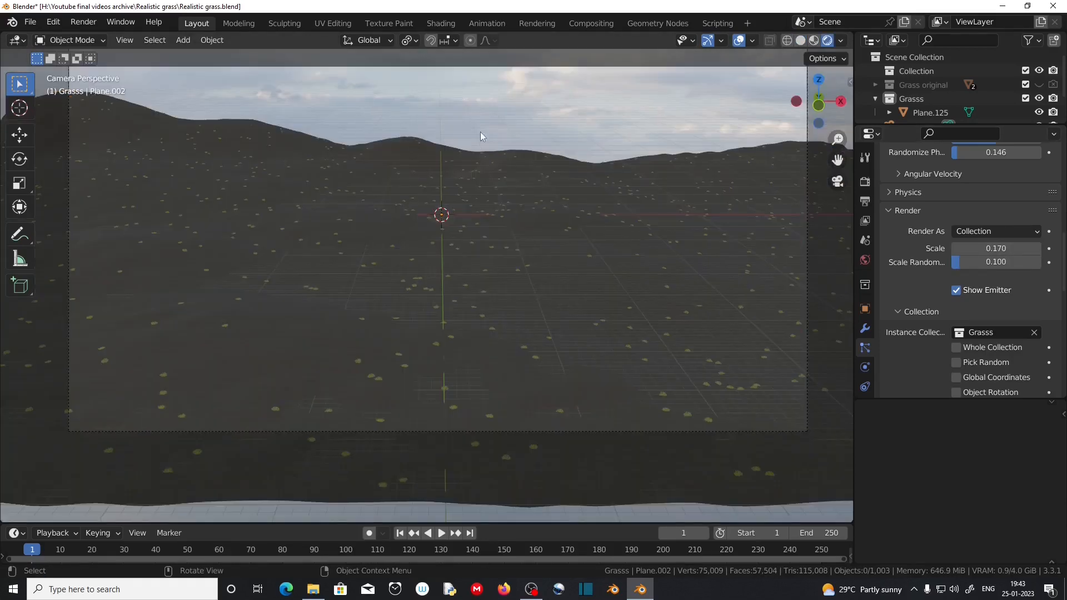
{"action": "scroll", "coordinate": [513, 170], "scroll_direction": "down", "scroll_amount": 3}
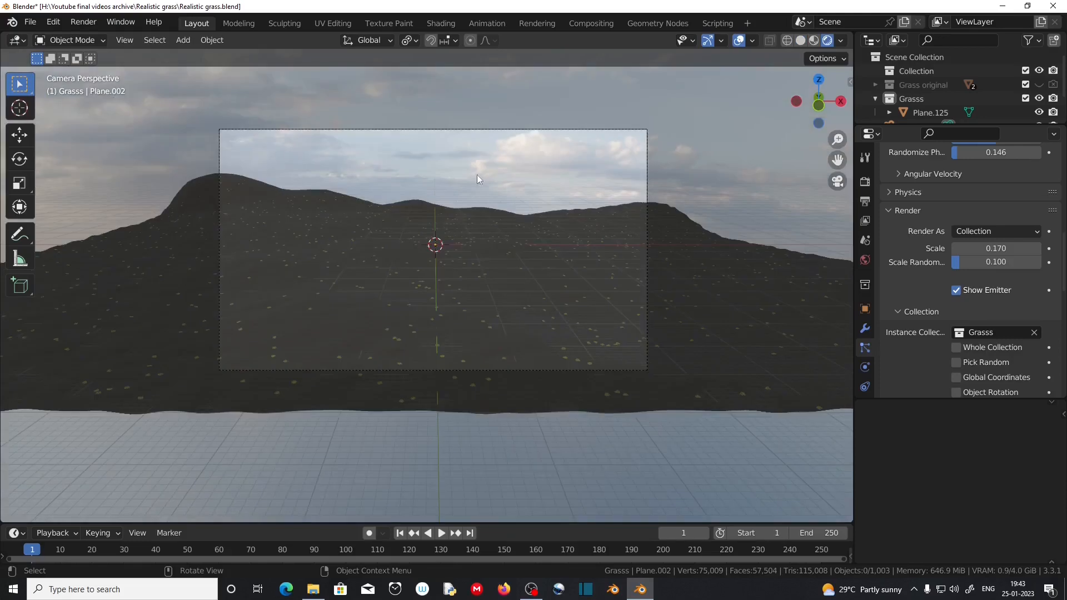
{"action": "scroll", "coordinate": [472, 177], "scroll_direction": "up", "scroll_amount": 3}
{"action": "left_click", "coordinate": [865, 181]}
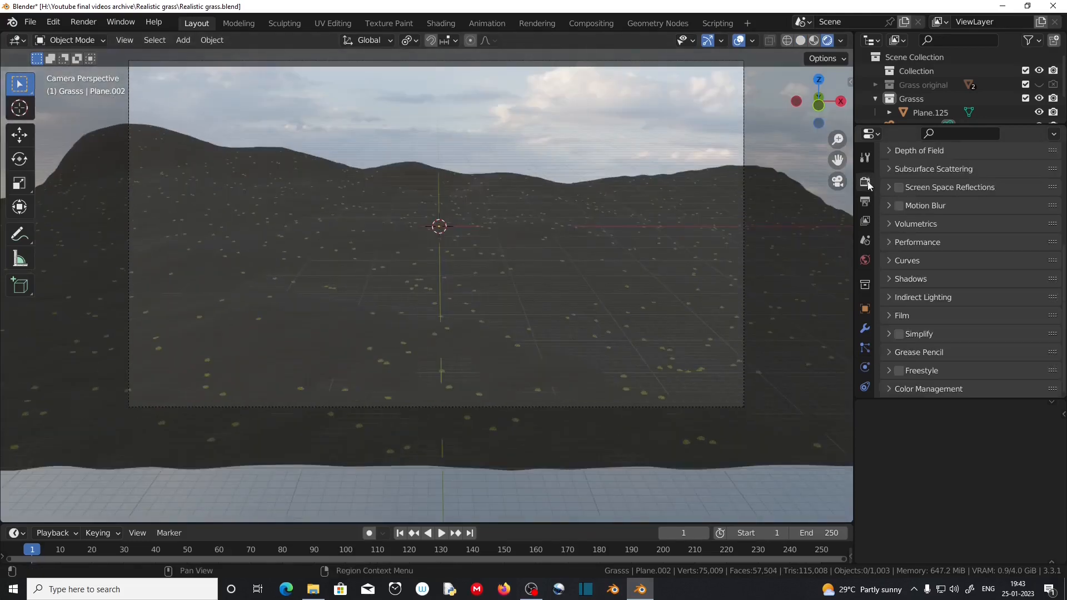
{"action": "scroll", "coordinate": [965, 226], "scroll_direction": "up", "scroll_amount": 2}
{"action": "left_click", "coordinate": [985, 179]}
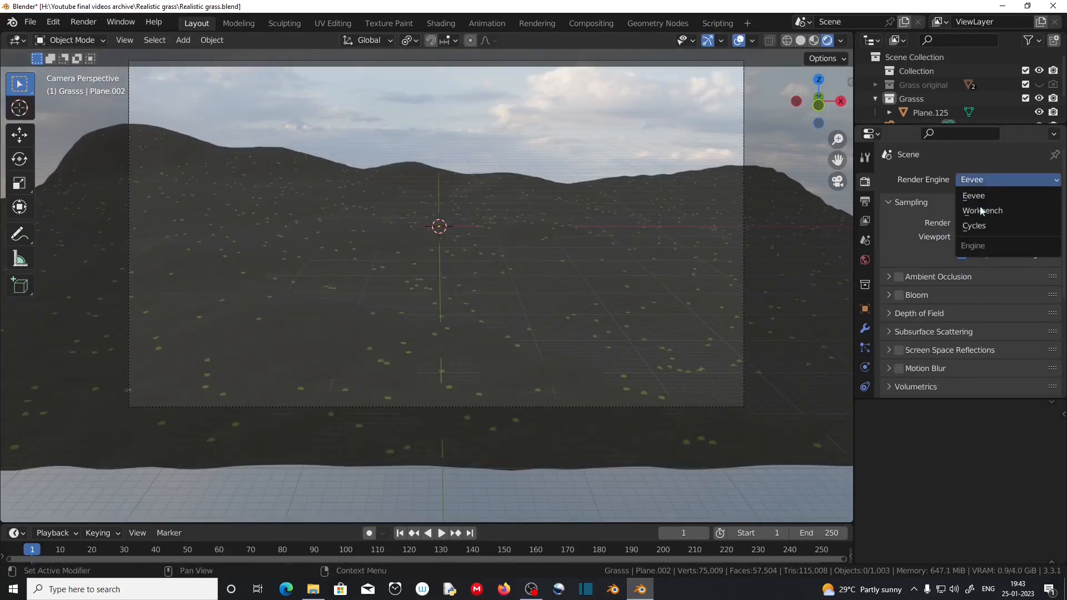
{"action": "left_click", "coordinate": [983, 225]}
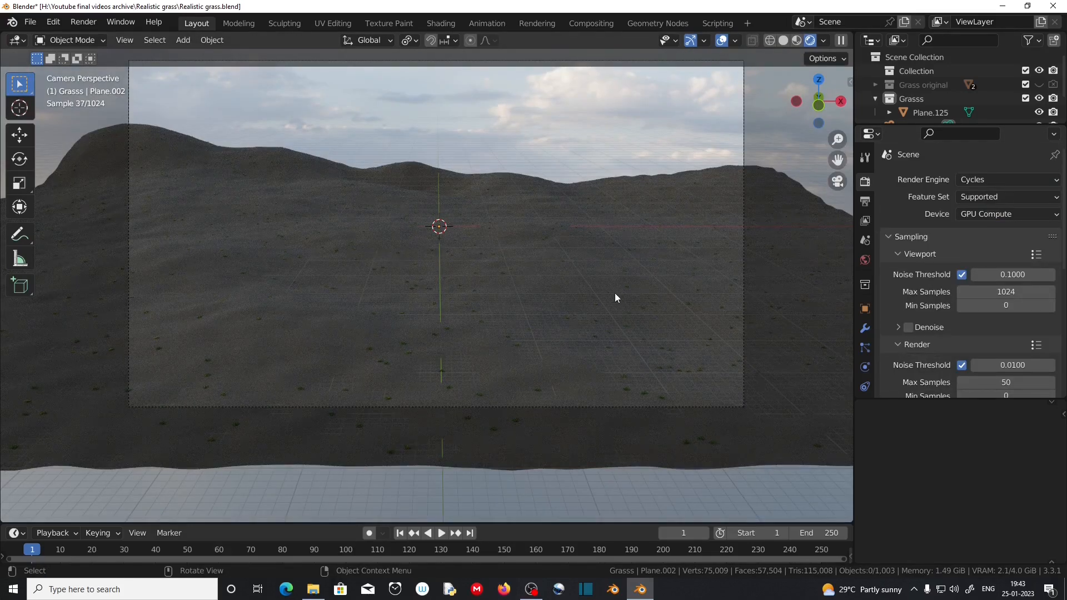
{"action": "left_click", "coordinate": [784, 43]}
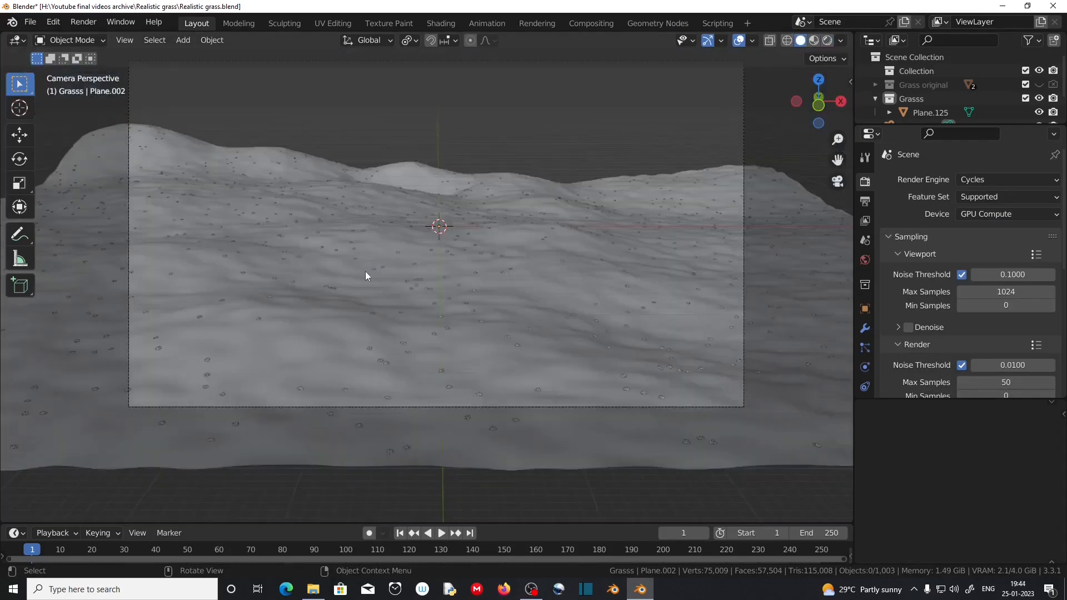
Add a Sun light and move it out of the Grasss collection into the Scene Collection
{"action": "key", "text": "shift+a"}
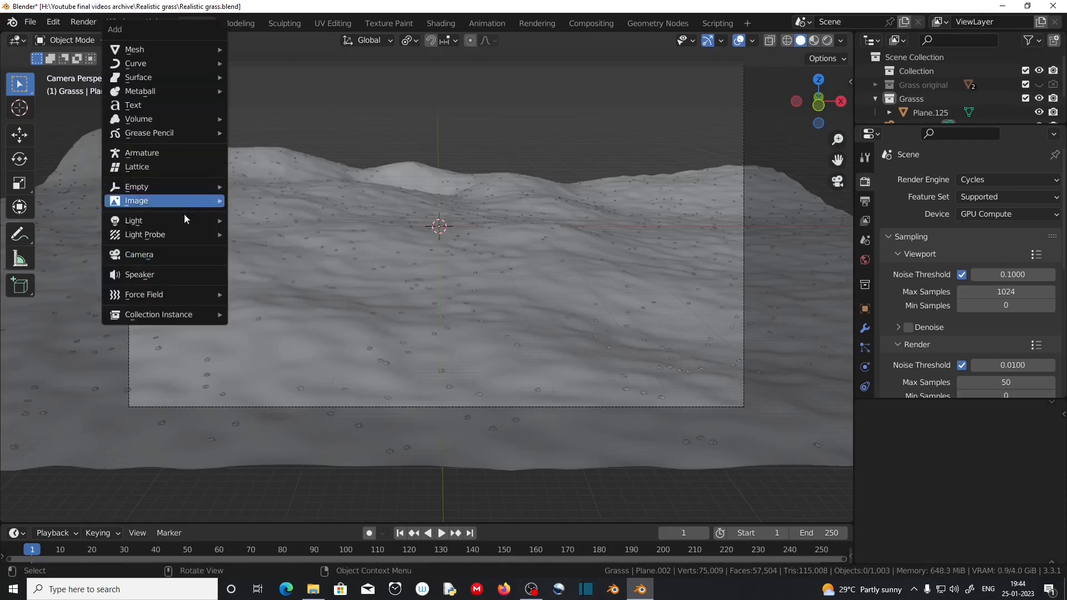
{"action": "mouse_move", "coordinate": [185, 220]}
{"action": "left_click", "coordinate": [273, 238]}
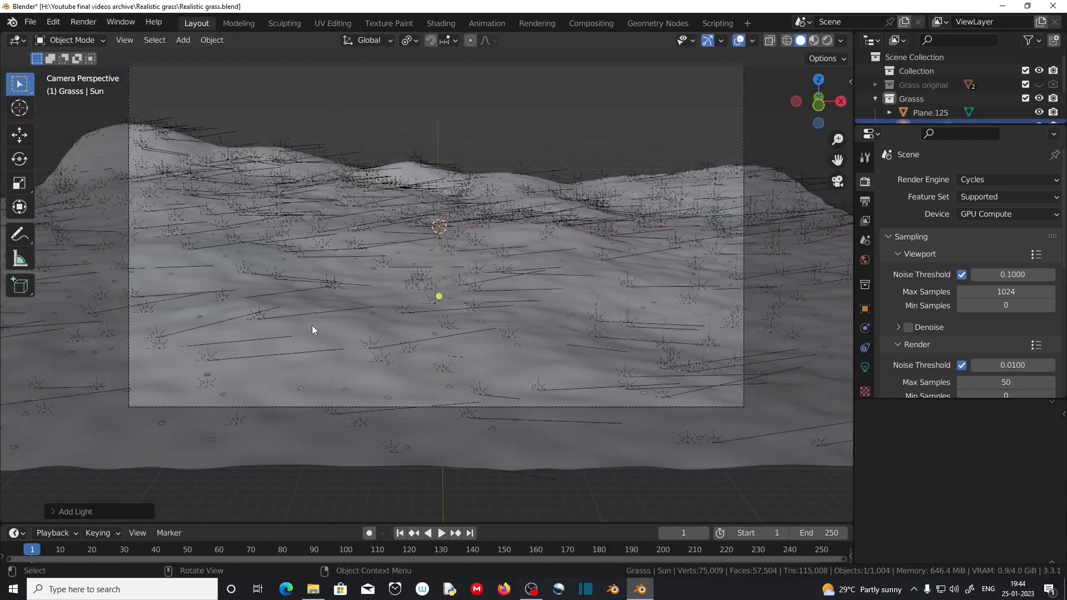
{"action": "scroll", "coordinate": [316, 328], "scroll_direction": "down", "scroll_amount": 3}
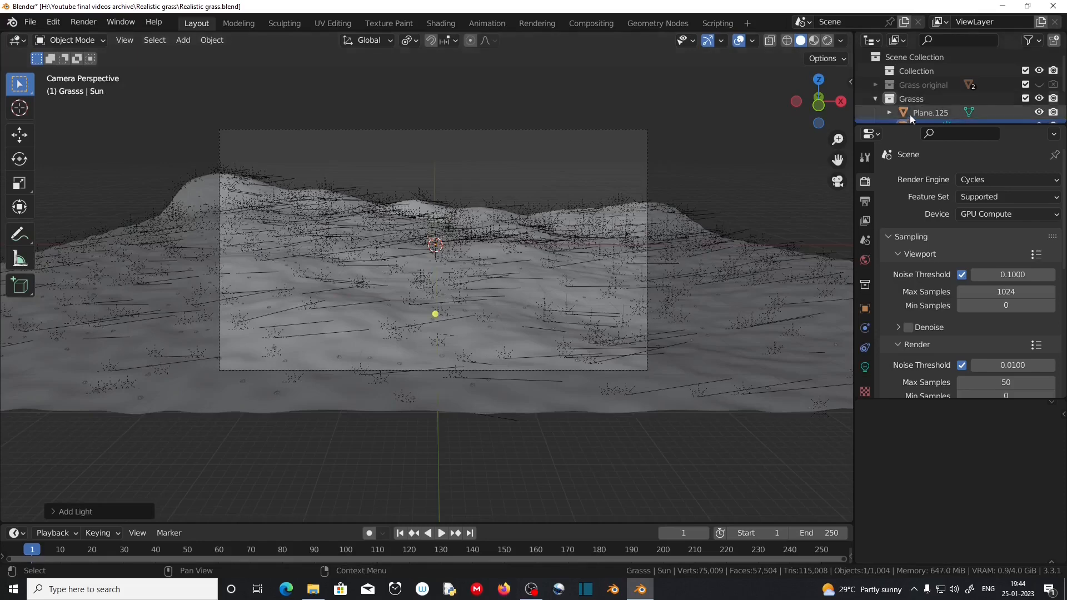
{"action": "left_click_drag", "start_coordinate": [908, 122], "coordinate": [905, 200]}
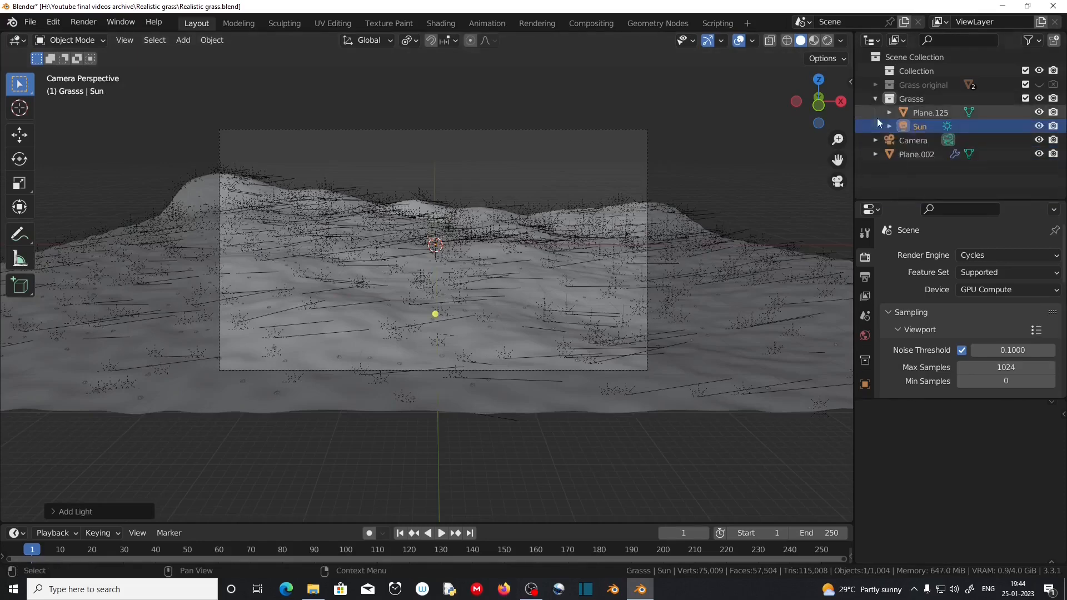
{"action": "left_click", "coordinate": [902, 127]}
{"action": "left_click_drag", "start_coordinate": [903, 127], "coordinate": [903, 60]}
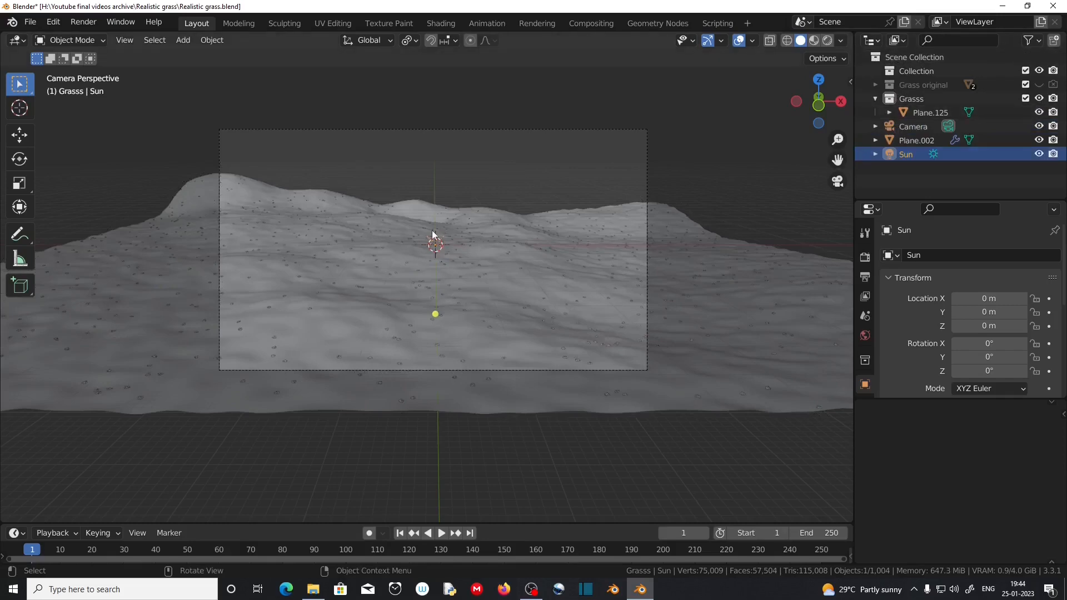
Move the Sun into a new collection named Camera and lighting, and place the camera in it too
{"action": "key", "text": "m"}
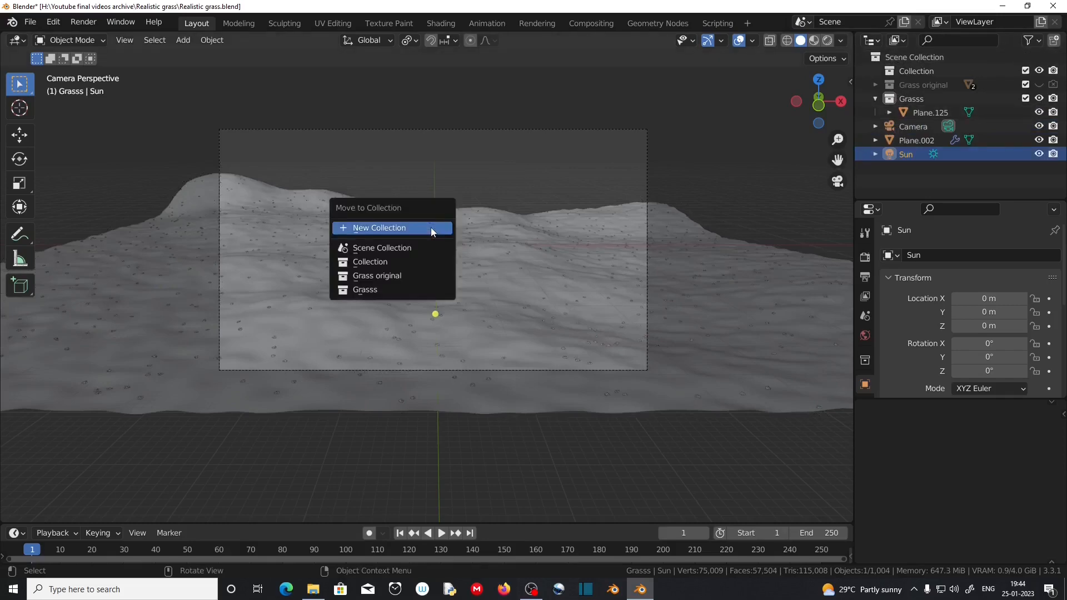
{"action": "left_click", "coordinate": [433, 229]}
{"action": "type", "text": "Camera and lighting"}
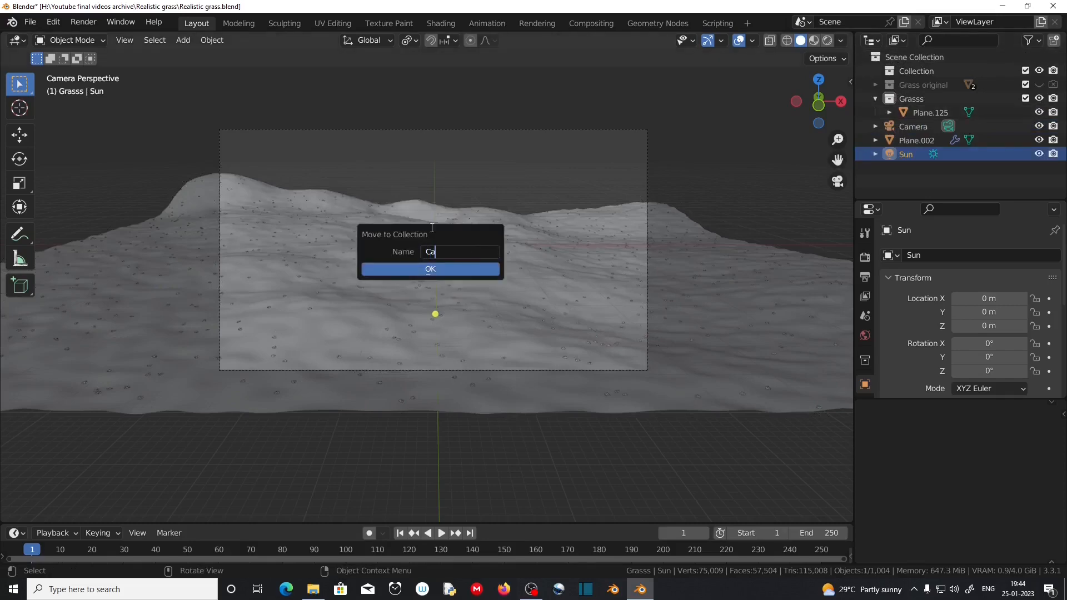
{"action": "left_click", "coordinate": [396, 270]}
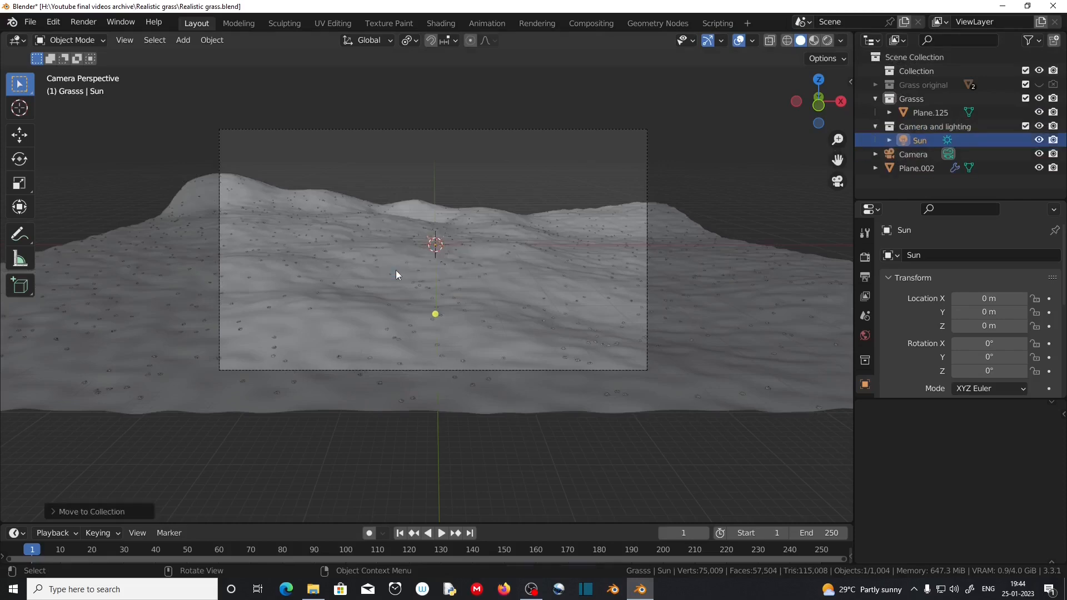
{"action": "left_click_drag", "start_coordinate": [892, 151], "coordinate": [889, 131]}
Move the hilly ground plane Plane.002 into a new collection named Ground
{"action": "left_click", "coordinate": [889, 169]}
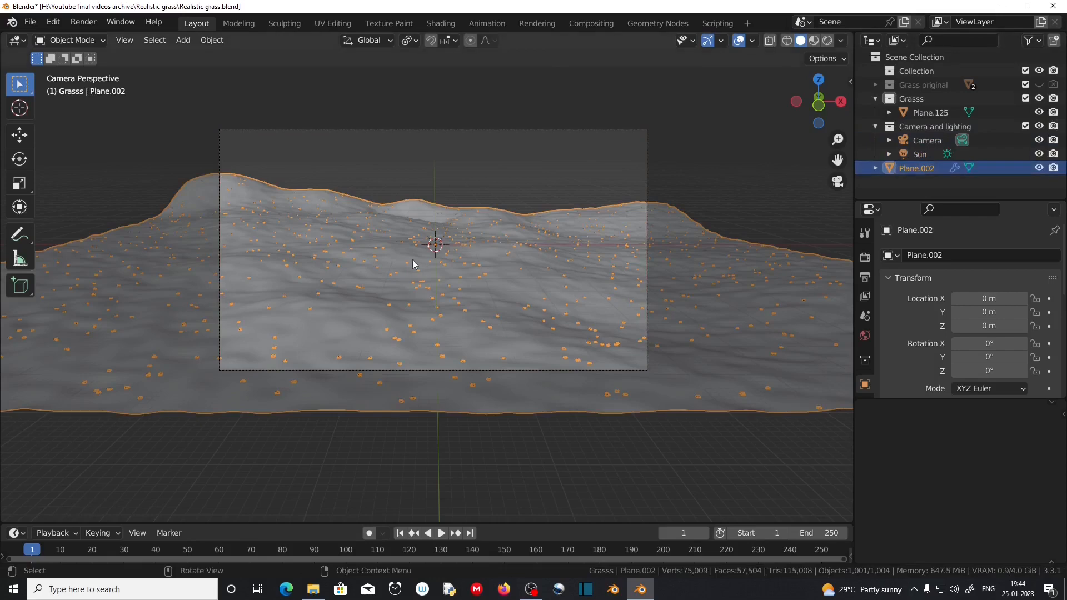
{"action": "key", "text": "m"}
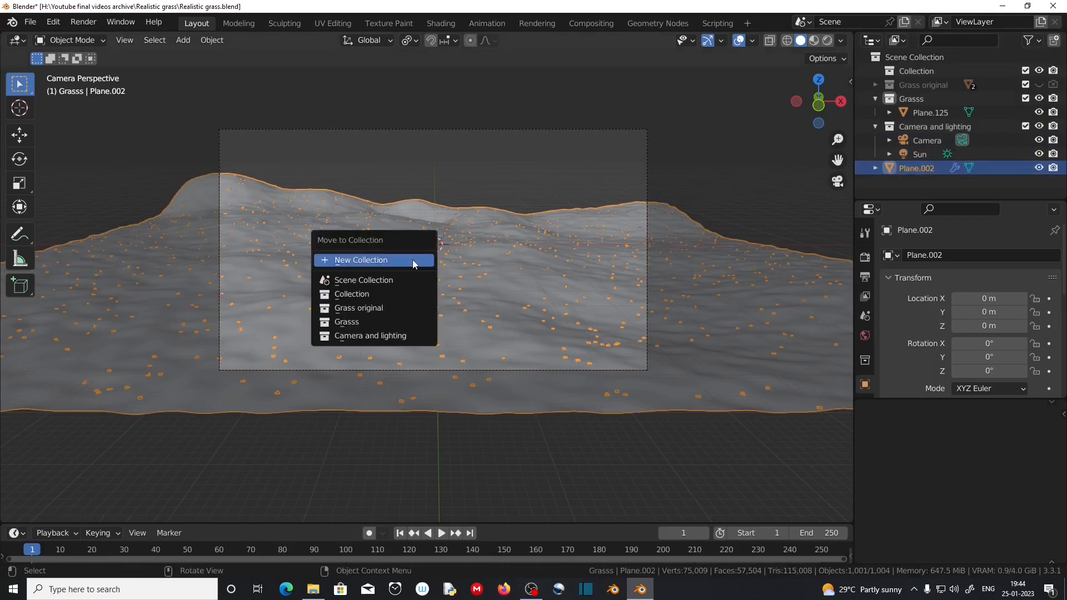
{"action": "left_click", "coordinate": [413, 261]}
{"action": "type", "text": "Gr"}
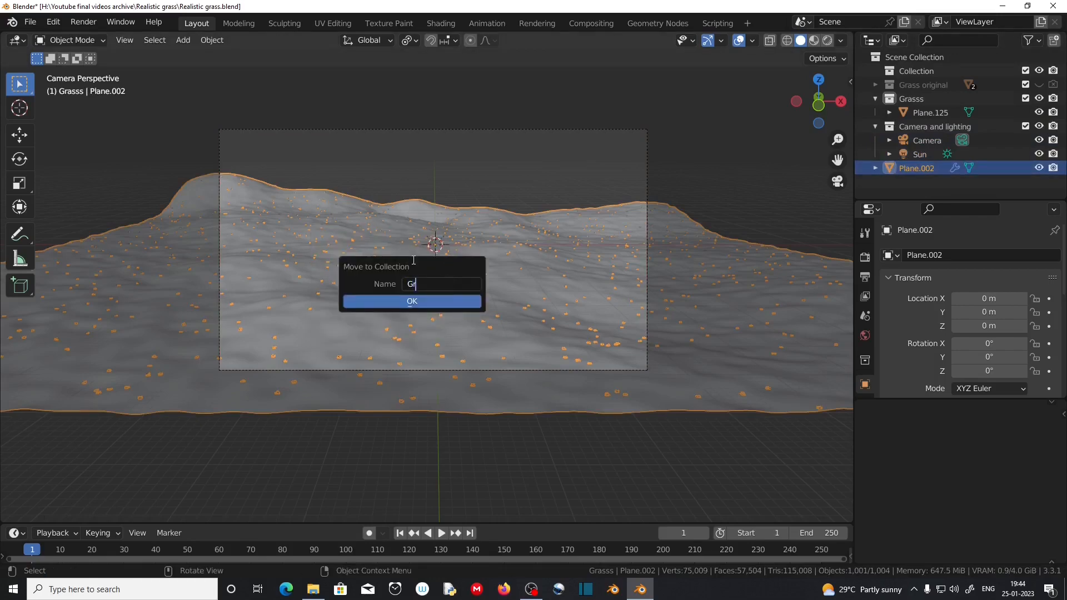
{"action": "type", "text": "ound"}
{"action": "left_click", "coordinate": [382, 302]}
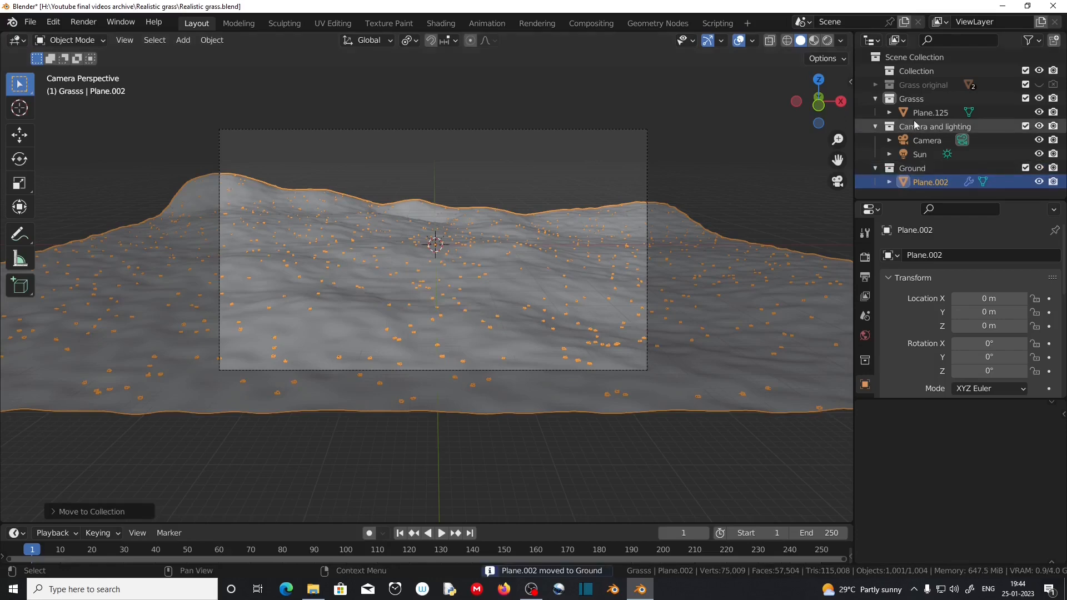
Move the Sun to about X -148 m, Y -94 m and place a duplicate at about X 150 m, Y -91 m
{"action": "left_click", "coordinate": [869, 155]}
{"action": "key", "text": "KP_7"}
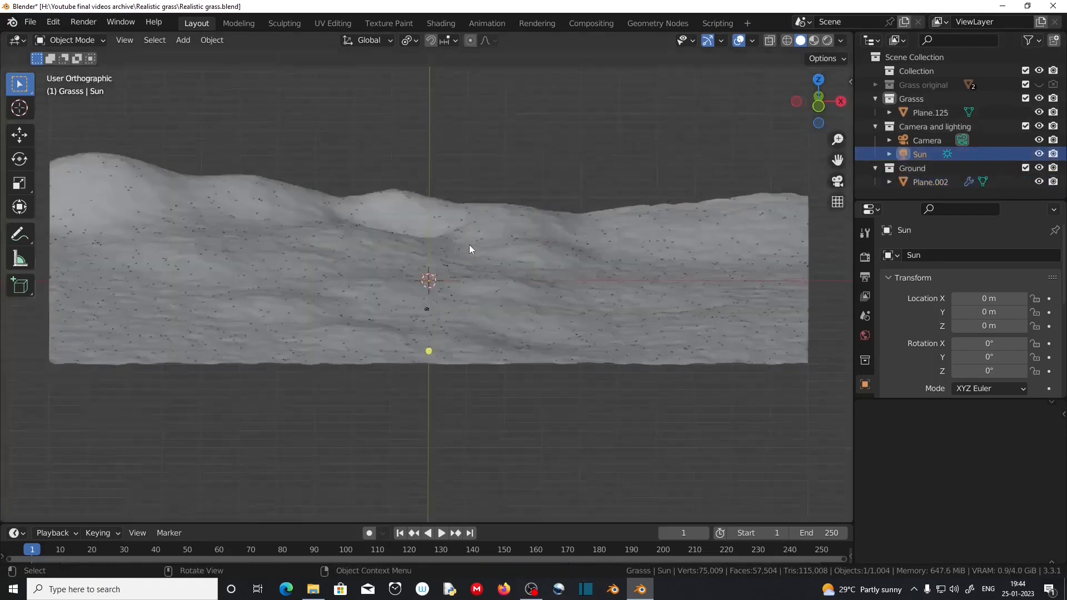
{"action": "scroll", "coordinate": [428, 201], "scroll_direction": "down", "scroll_amount": 6}
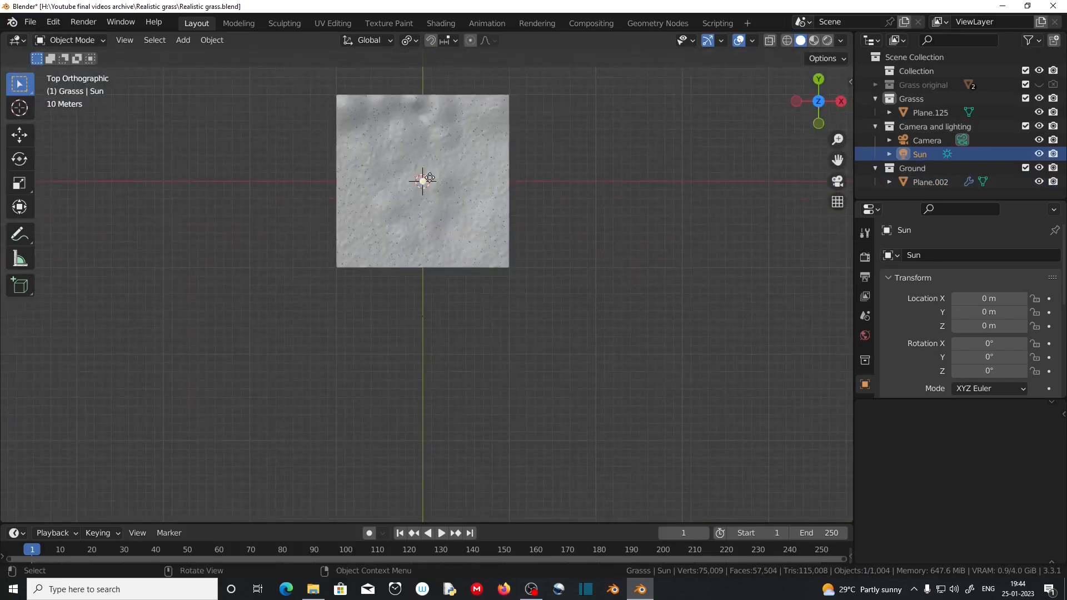
{"action": "key", "text": "g"}
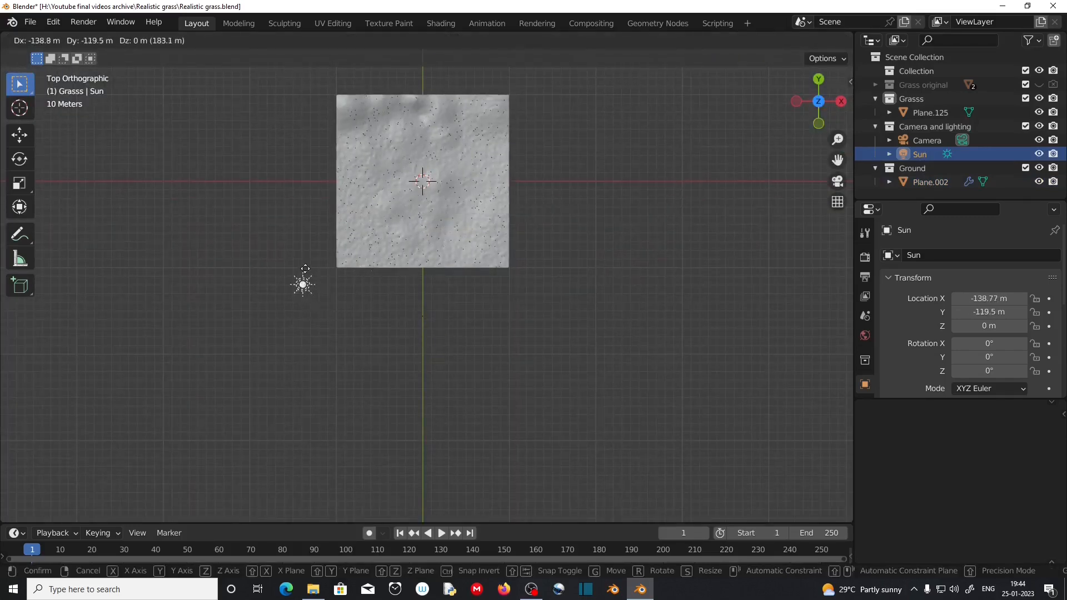
{"action": "left_click", "coordinate": [303, 260]}
{"action": "key", "text": "shift+d"}
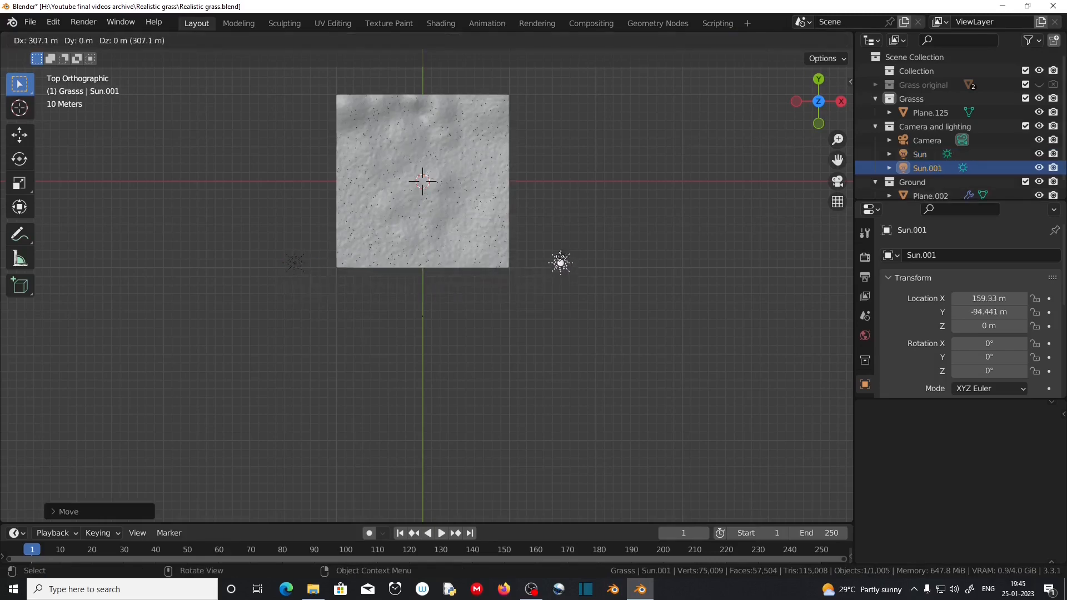
{"action": "left_click", "coordinate": [552, 254]}
Raise both suns together along Z to a height of about 70.5 m above the ground
{"action": "middle_click_drag", "start_coordinate": [374, 333], "coordinate": [378, 302]}
{"action": "key", "text": "KP_1"}
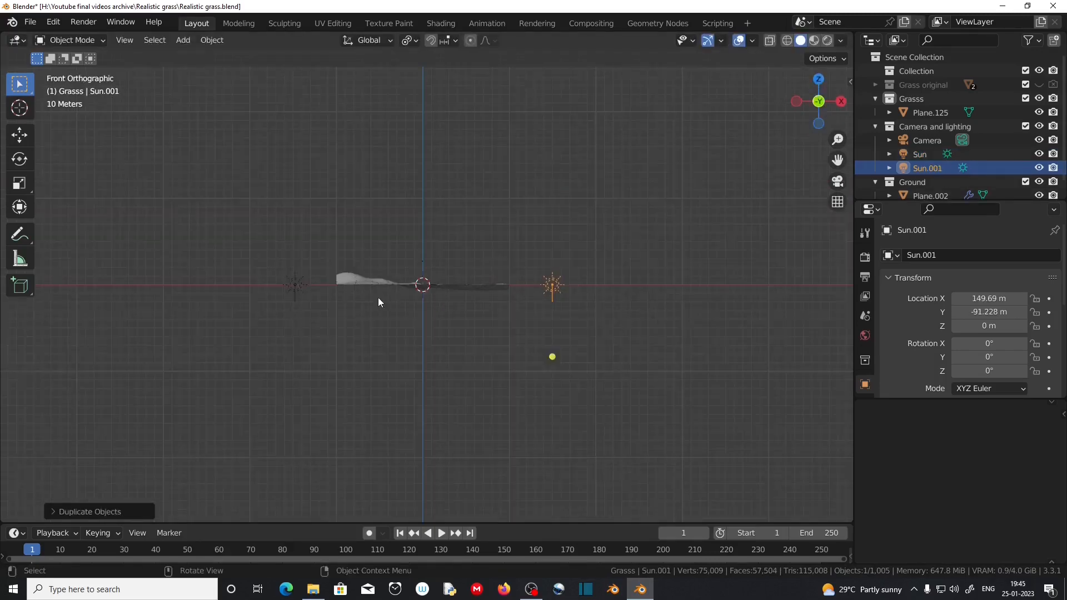
{"action": "scroll", "coordinate": [378, 300], "scroll_direction": "up", "scroll_amount": 5}
{"action": "left_click", "coordinate": [99, 285], "text": "shift"}
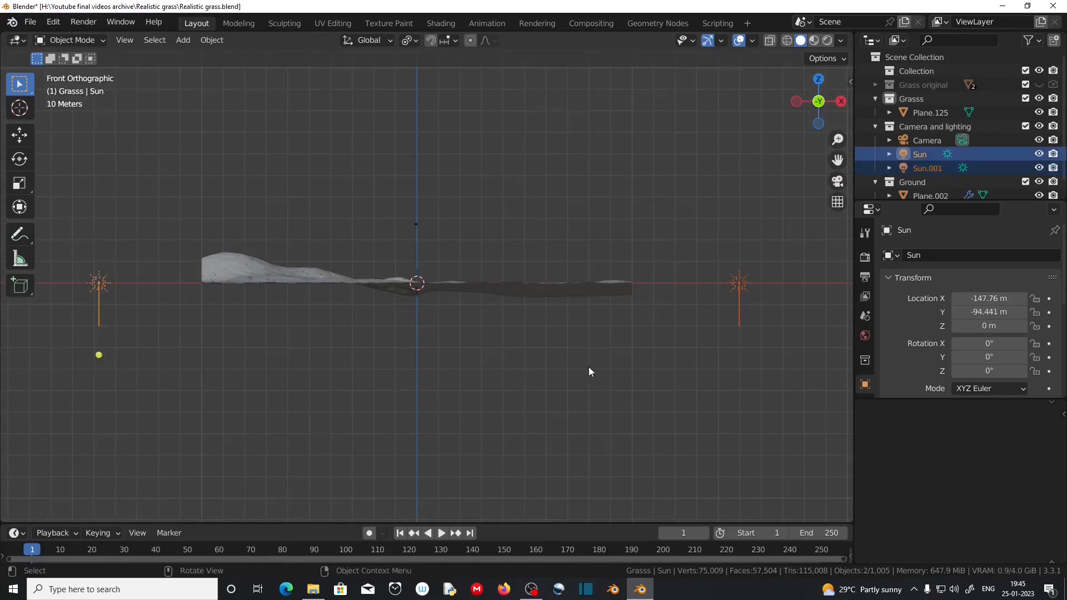
{"action": "key", "text": "g"}
{"action": "key", "text": "z"}
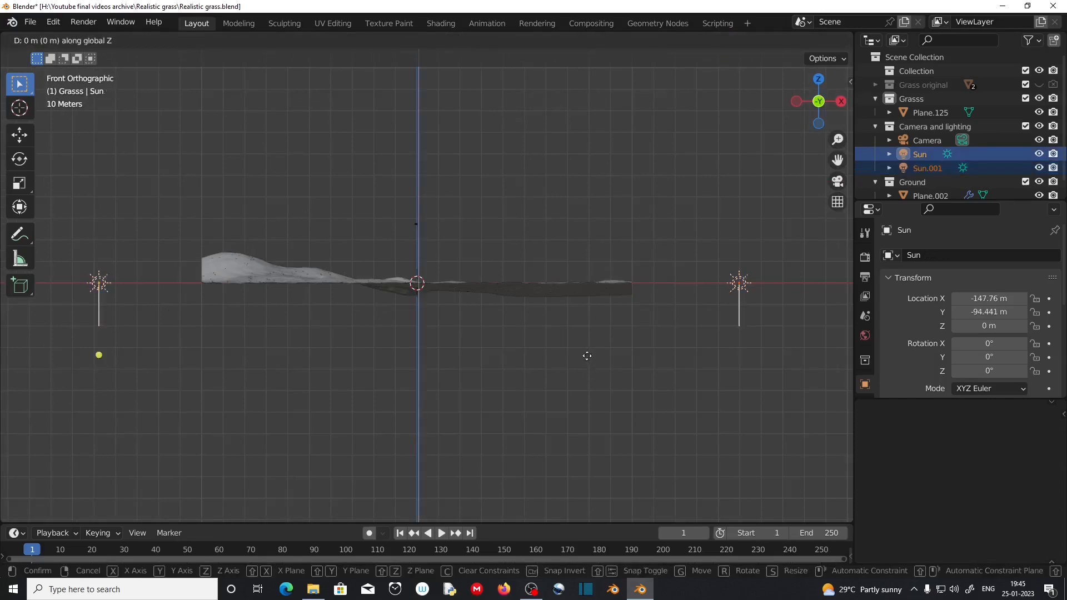
{"action": "left_click", "coordinate": [574, 221]}
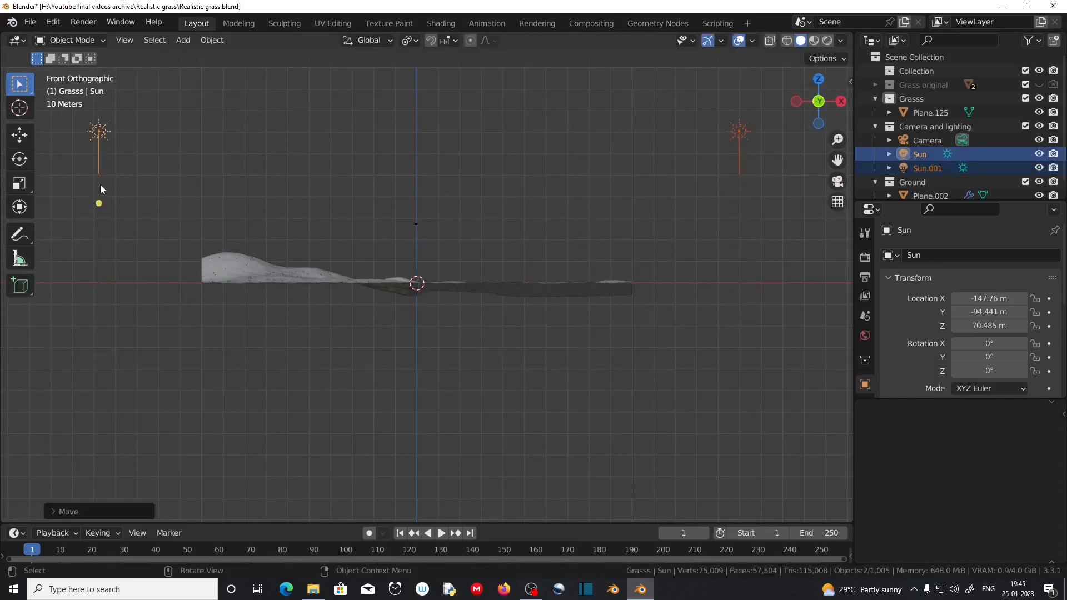
Tilt both suns toward the ground in the front view, Sun to about -81.5° and Sun.001 to about 62.6° around Y
{"action": "left_click", "coordinate": [98, 166]}
{"action": "key", "text": "r"}
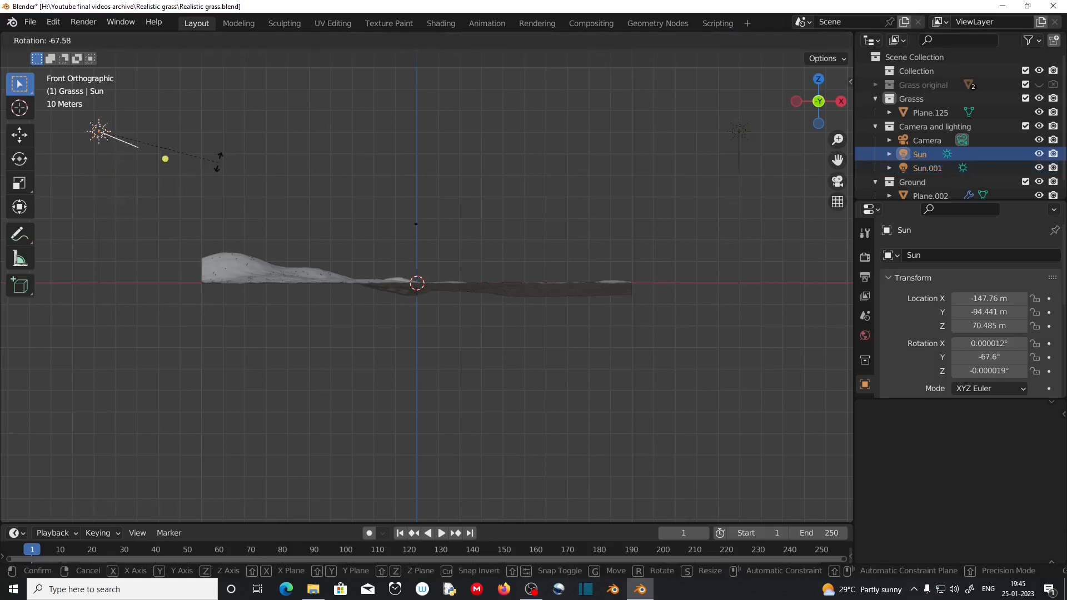
{"action": "left_click", "coordinate": [228, 120]}
{"action": "left_click", "coordinate": [740, 162]}
{"action": "key", "text": "r"}
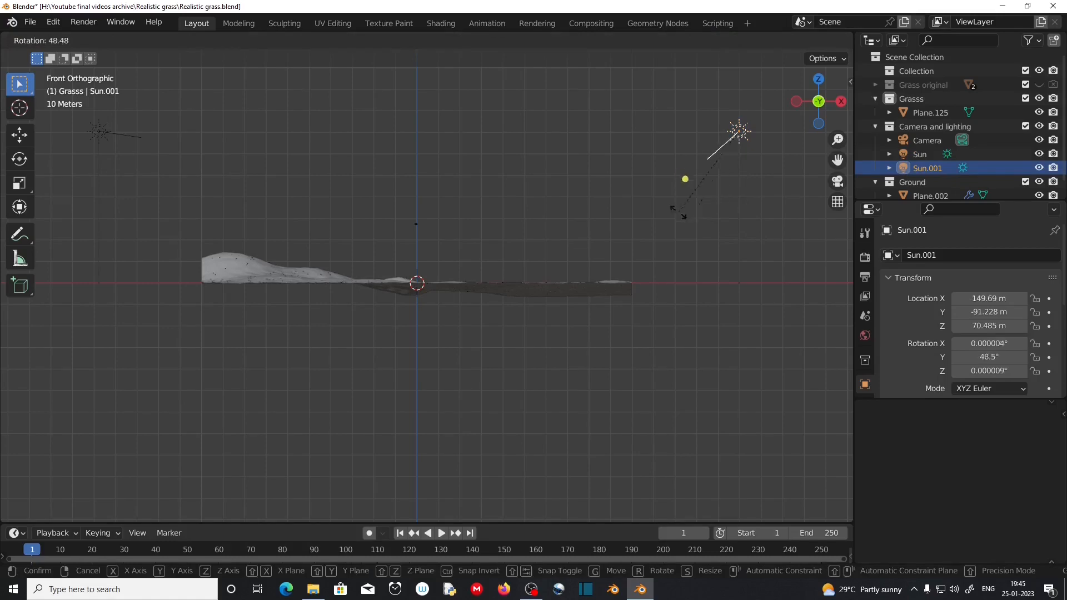
{"action": "left_click", "coordinate": [654, 199]}
Turn both suns toward the terrain in the top view, Sun to about 38.4° and Sun.001 to about -32.4° around Z
{"action": "key", "text": "KP_7"}
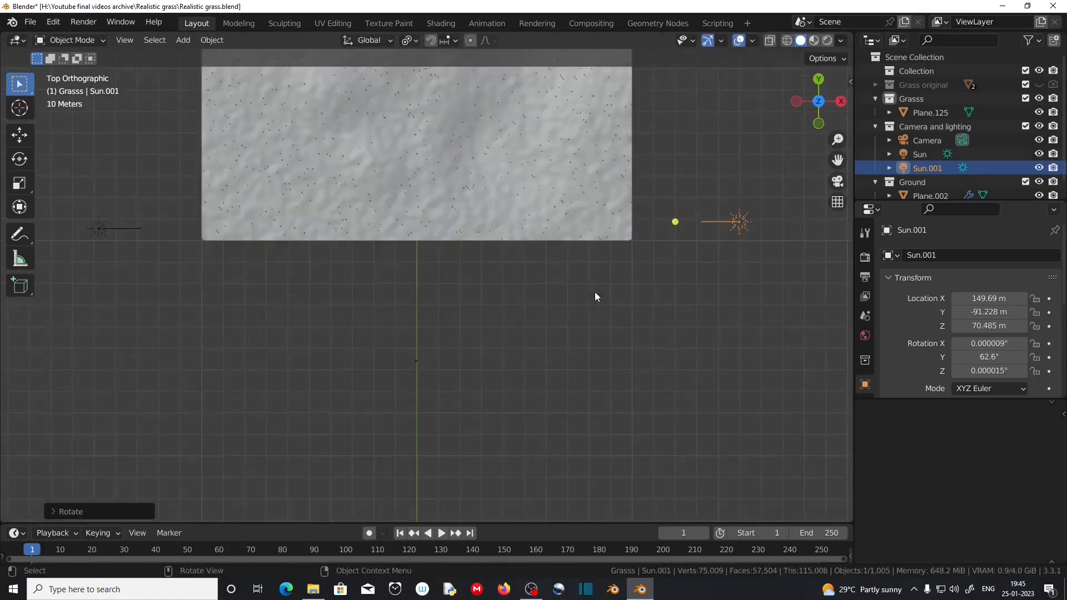
{"action": "left_click", "coordinate": [328, 269]}
{"action": "key", "text": "r"}
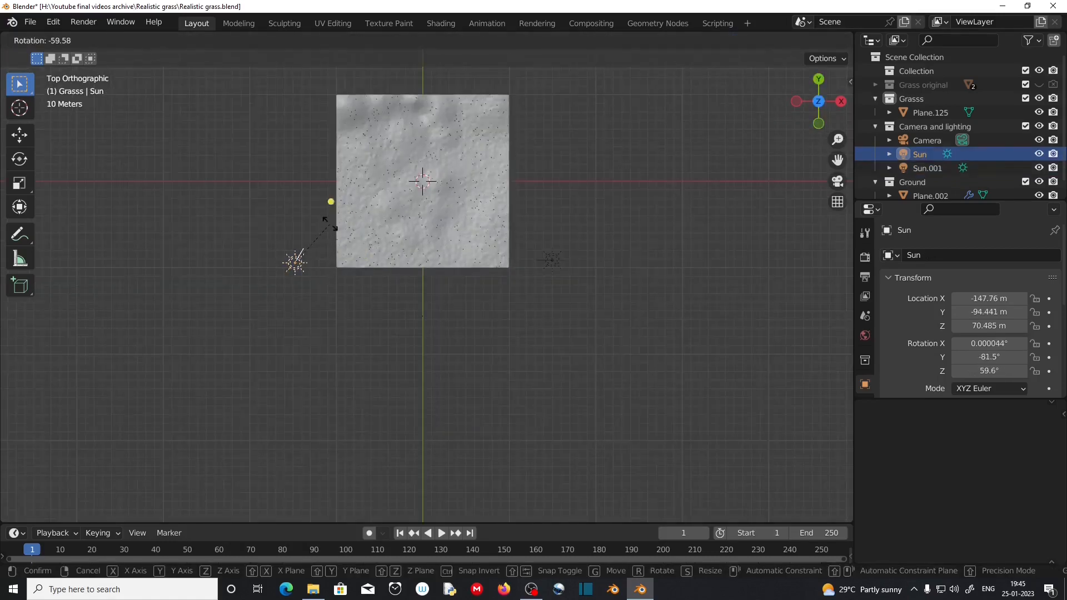
{"action": "left_click", "coordinate": [329, 203]}
{"action": "left_click", "coordinate": [532, 259]}
{"action": "key", "text": "r"}
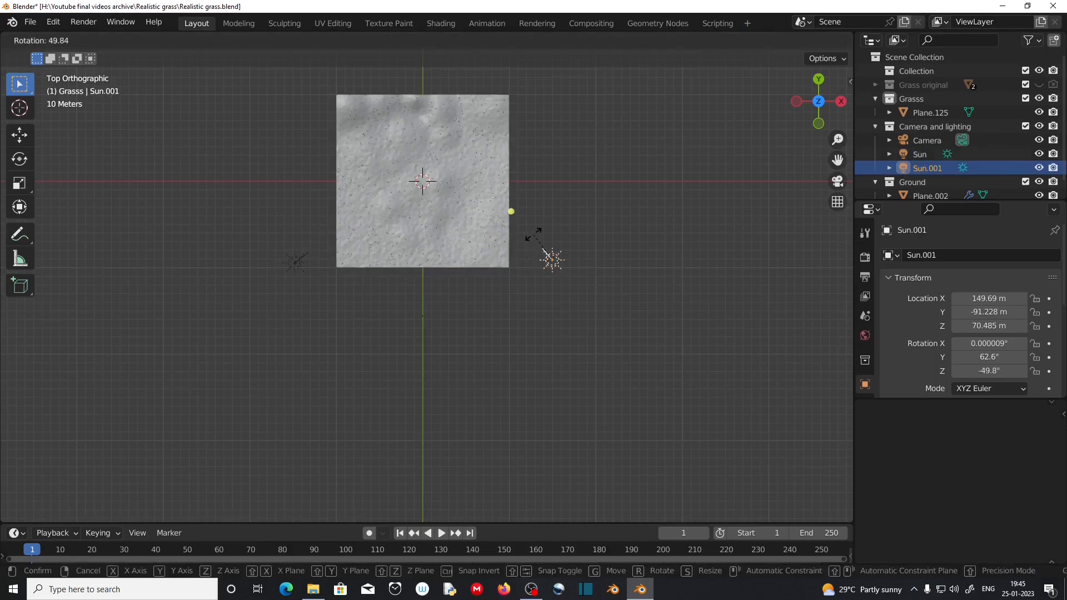
{"action": "left_click", "coordinate": [482, 348]}
Check the directions of both suns from the front and in a perspective view
{"action": "middle_click_drag", "start_coordinate": [482, 347], "coordinate": [475, 263]}
{"action": "key", "text": "KP_1"}
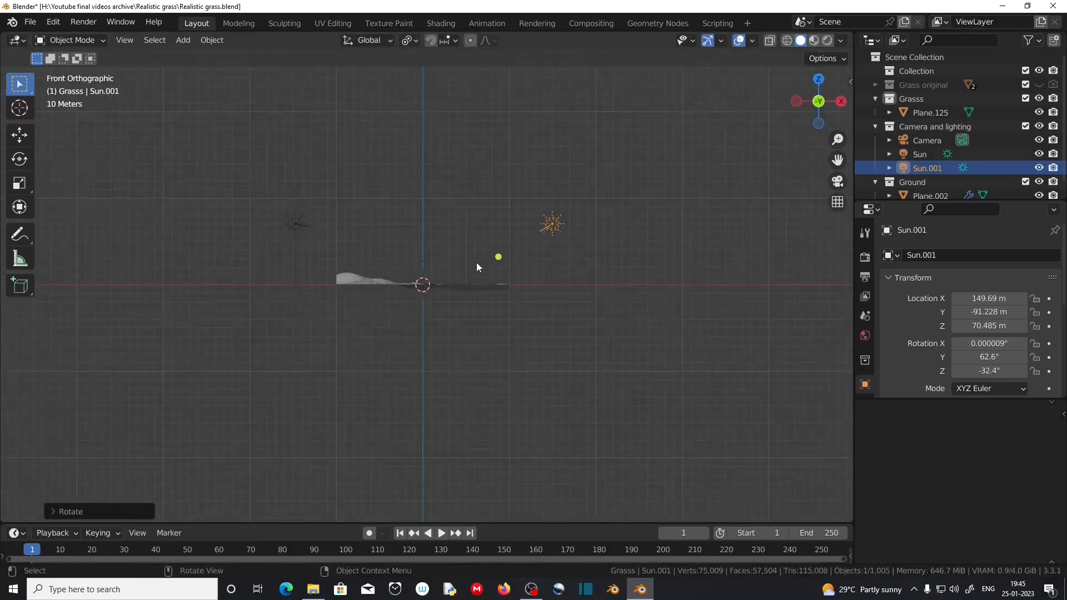
{"action": "scroll", "coordinate": [476, 263], "scroll_direction": "up", "scroll_amount": 6}
{"action": "left_click", "coordinate": [136, 140]}
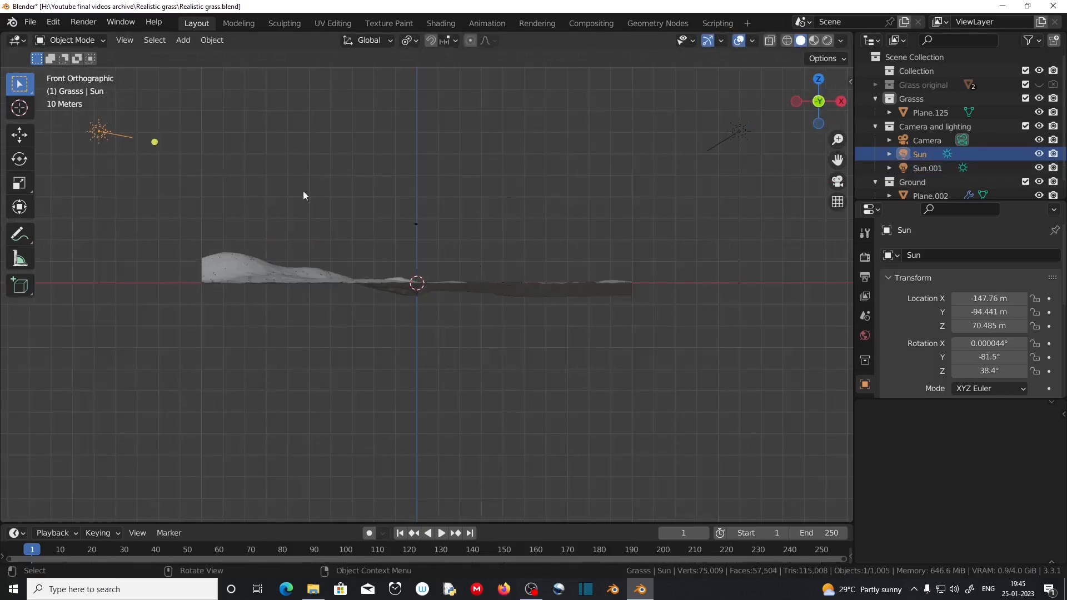
{"action": "left_click", "coordinate": [719, 146]}
{"action": "middle_click_drag", "start_coordinate": [718, 143], "coordinate": [122, 139]}
Give the Sun a warm orange light colour with hue 0.085 and saturation 0.497, and a strength of 1.0
{"action": "left_click", "coordinate": [121, 136]}
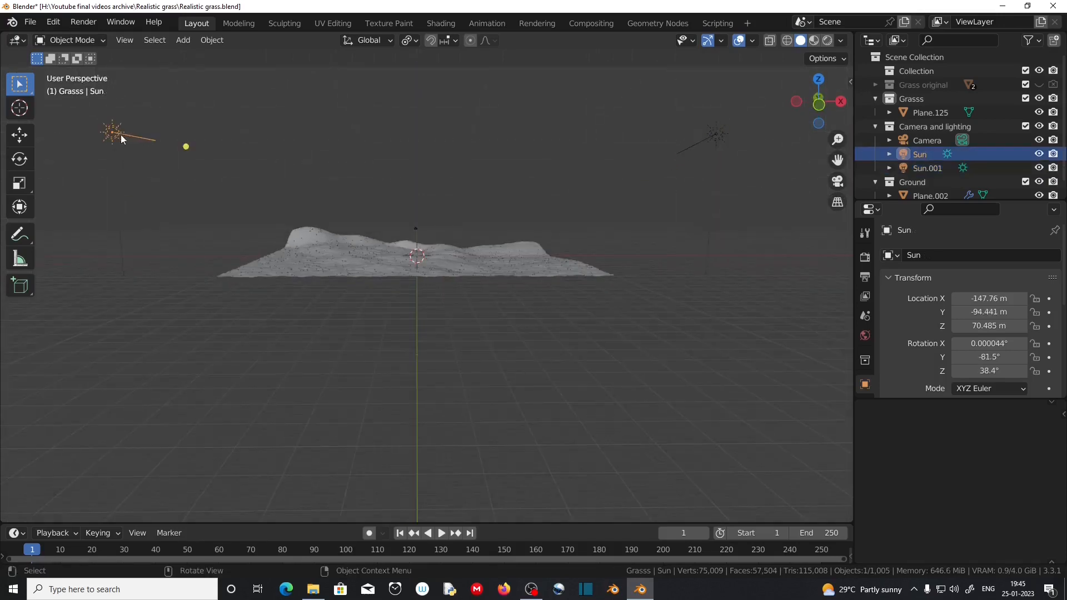
{"action": "scroll", "coordinate": [870, 329], "scroll_direction": "down", "scroll_amount": 3}
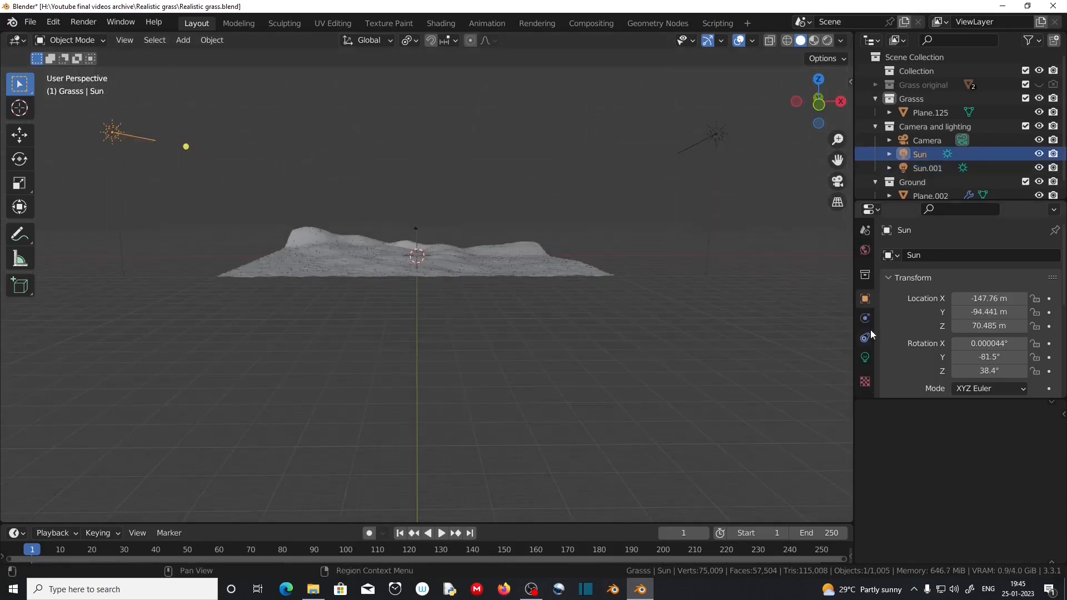
{"action": "left_click", "coordinate": [866, 358]}
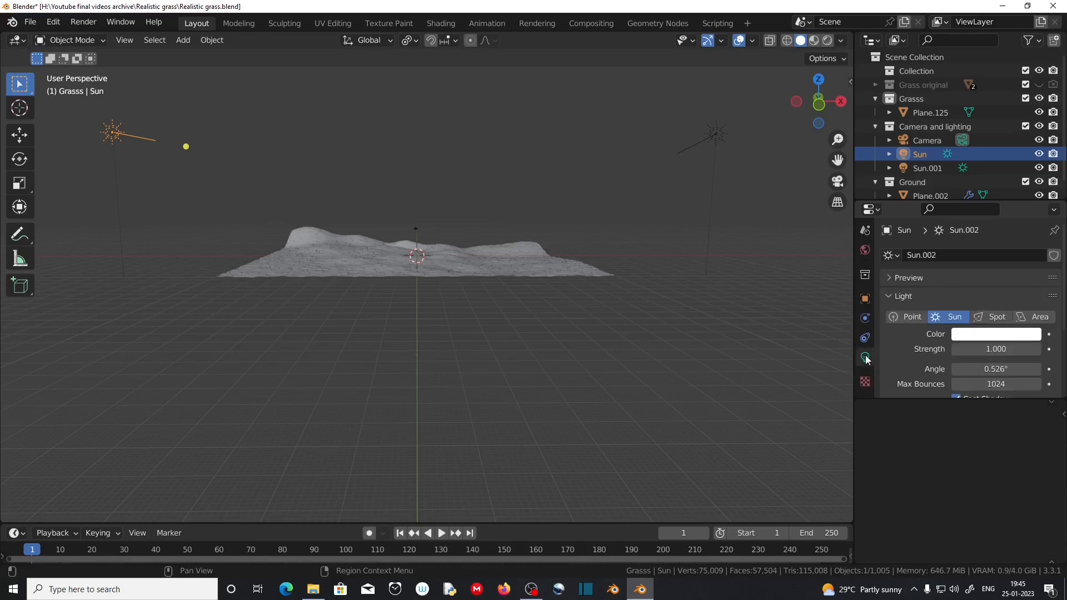
{"action": "left_click", "coordinate": [996, 336]}
{"action": "left_click_drag", "start_coordinate": [974, 208], "coordinate": [959, 210]}
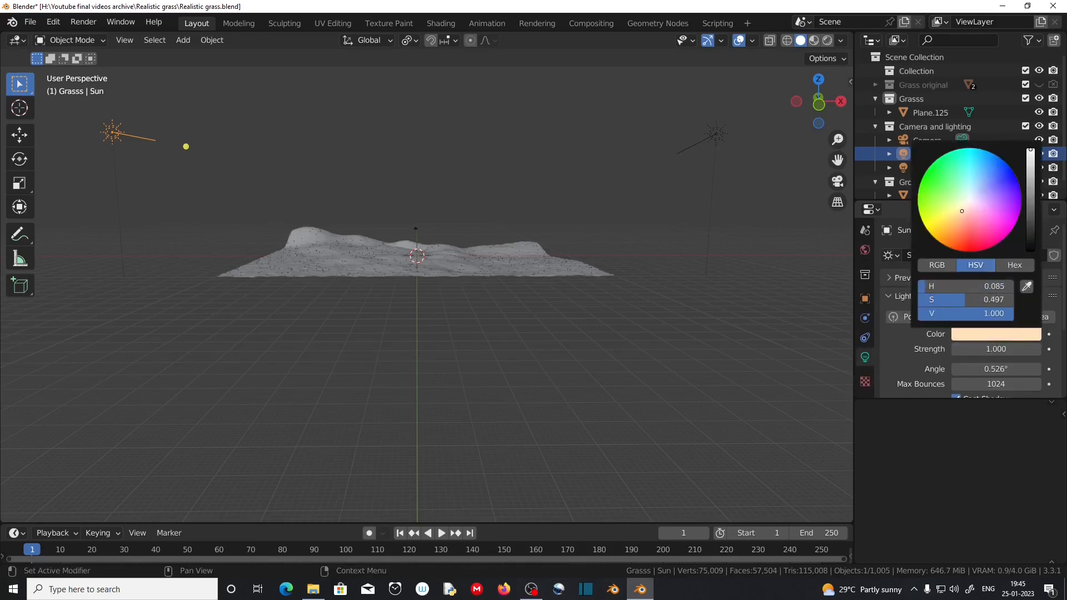
{"action": "left_click", "coordinate": [981, 349]}
{"action": "type", "text": "1"}
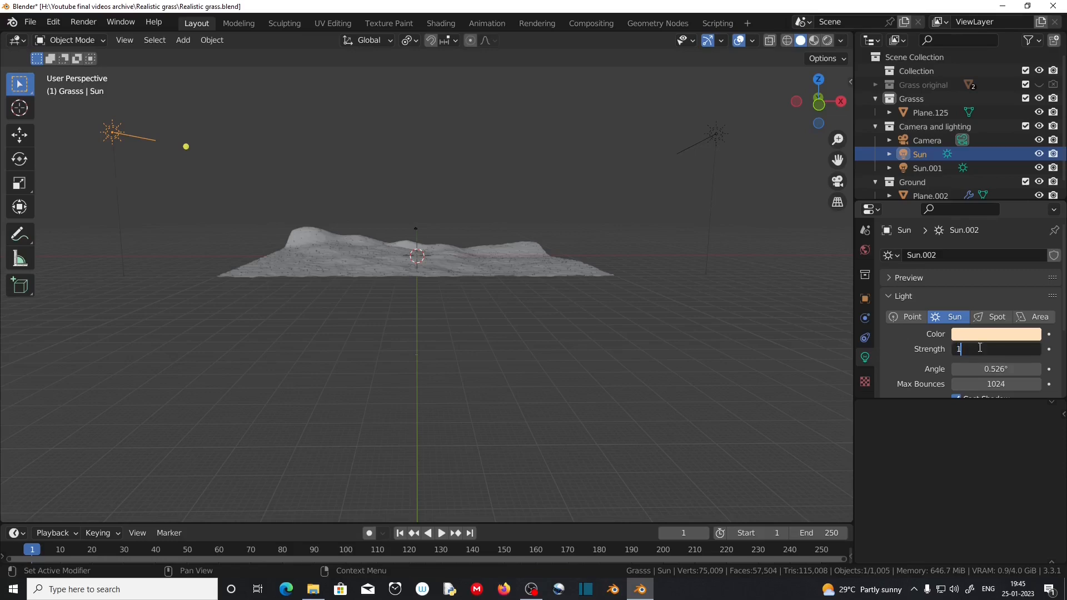
{"action": "type", "text": ".0"}
{"action": "key", "text": "Return"}
Give Sun.001 a light blue colour with hue 0.601 and saturation 0.497, and set its strength to 2
{"action": "left_click", "coordinate": [715, 132]}
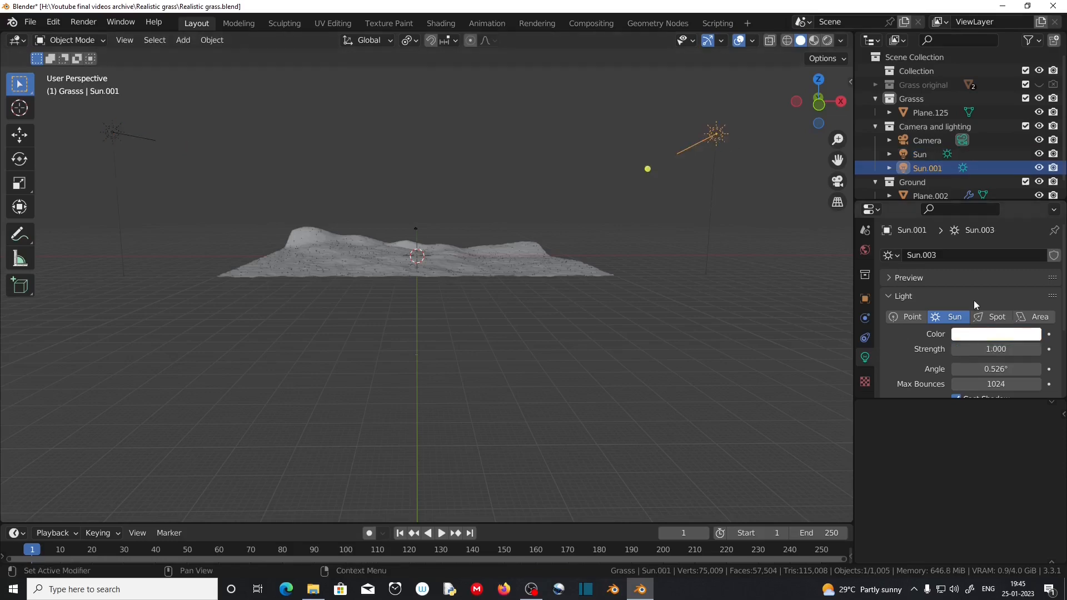
{"action": "left_click", "coordinate": [994, 335]}
{"action": "left_click_drag", "start_coordinate": [971, 201], "coordinate": [977, 188]}
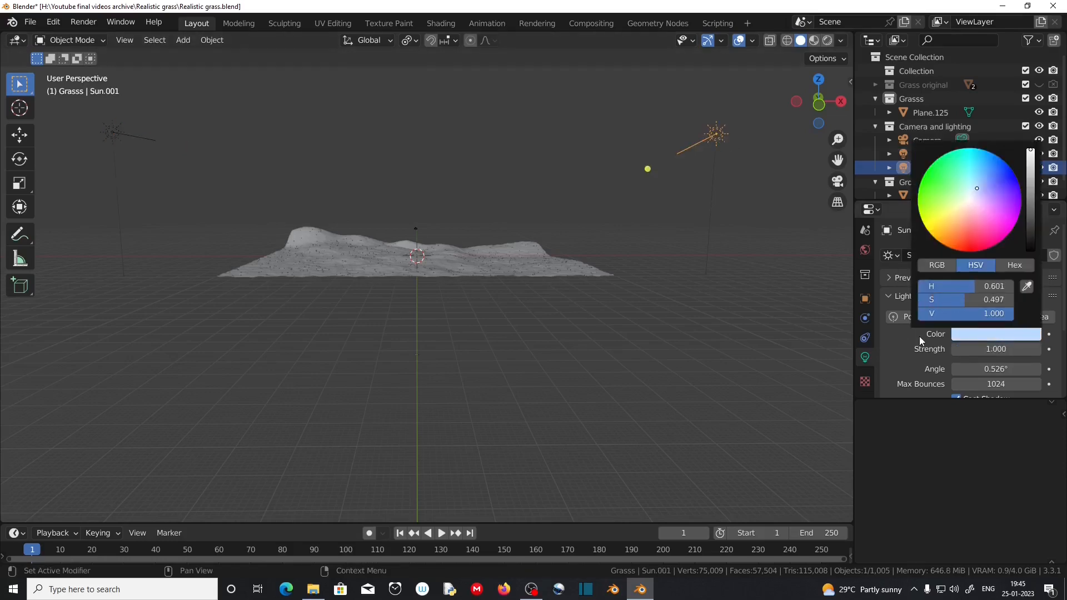
{"action": "left_click", "coordinate": [988, 349]}
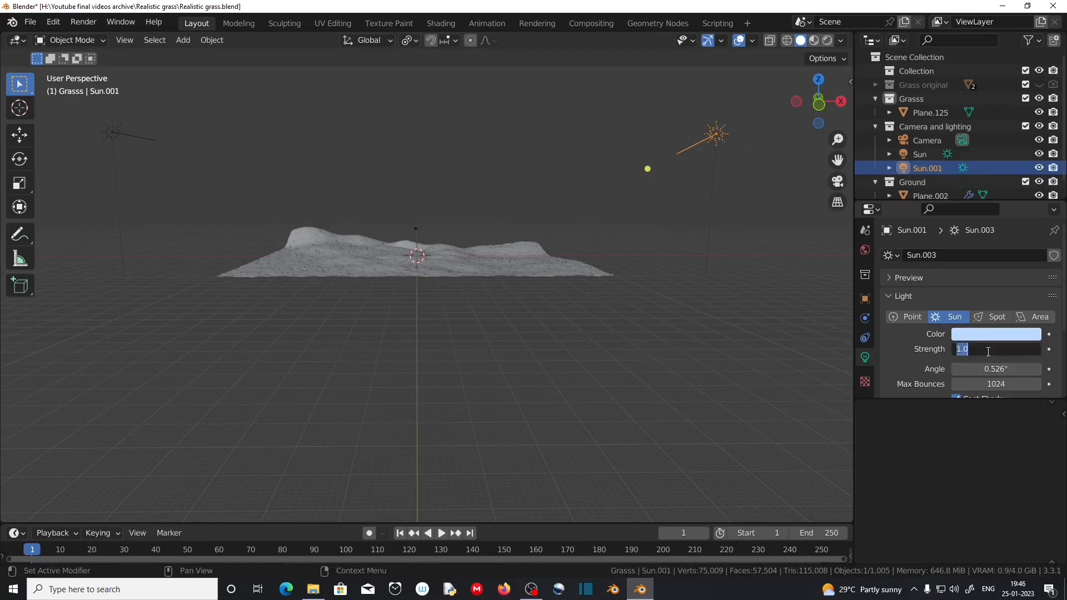
{"action": "type", "text": "2"}
{"action": "key", "text": "Return"}
Preview the sun lighting in rendered shading through the camera
{"action": "left_click", "coordinate": [827, 41]}
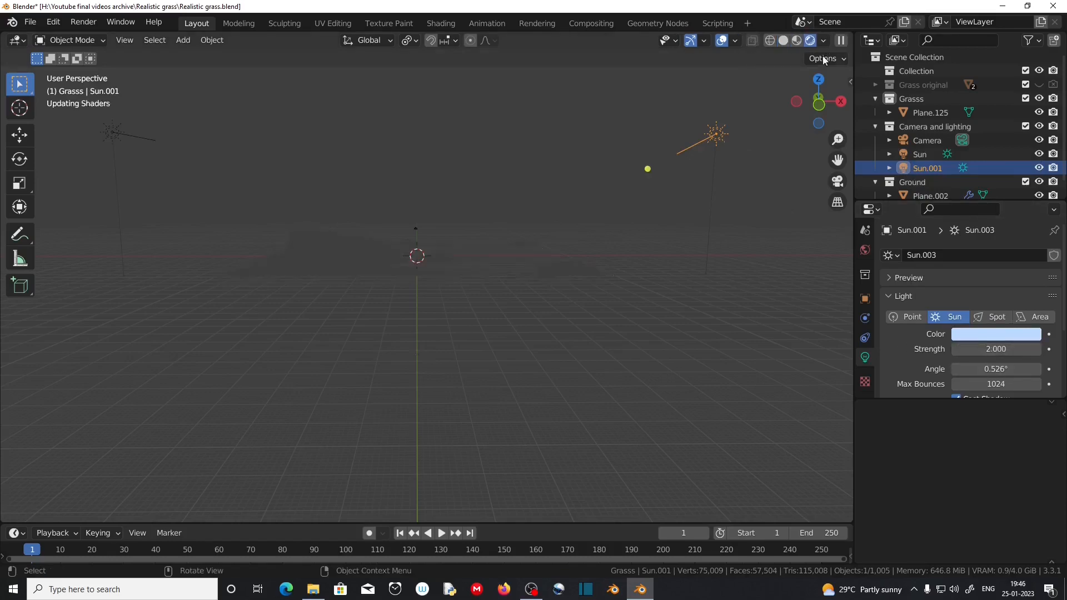
{"action": "key", "text": "KP_0"}
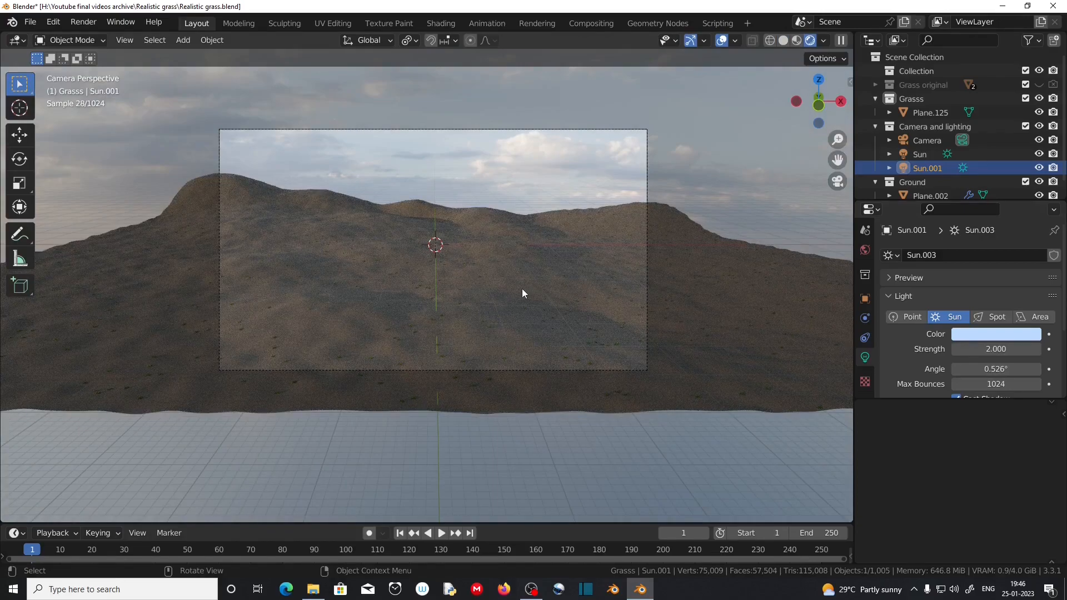
{"action": "scroll", "coordinate": [379, 239], "scroll_direction": "up", "scroll_amount": 1}
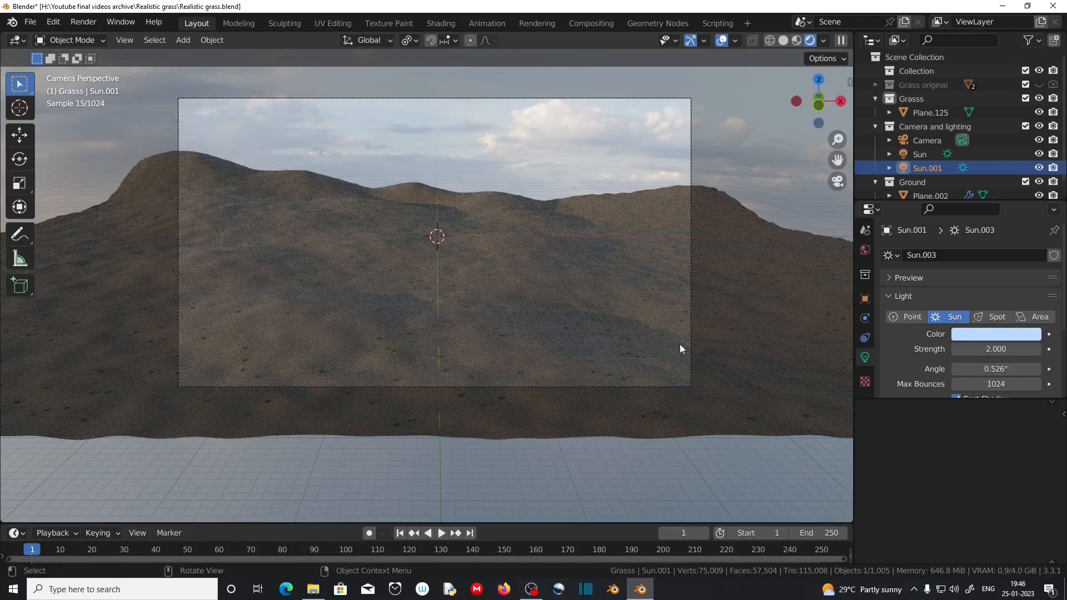
Set the viewport display amount of the ground's grass particle system to 10%
{"action": "left_click", "coordinate": [931, 196]}
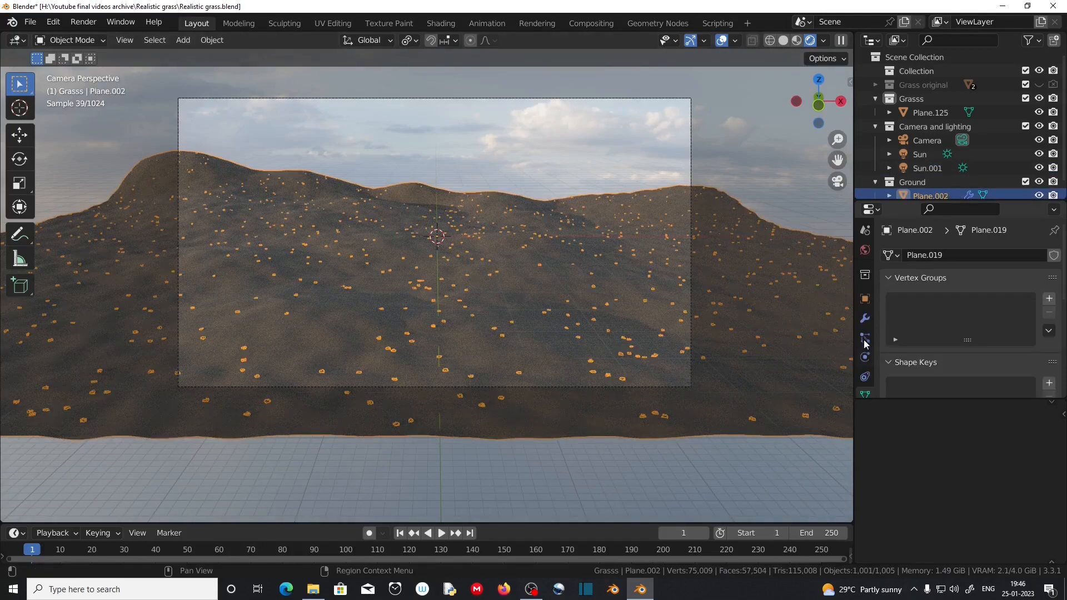
{"action": "left_click", "coordinate": [865, 337]}
{"action": "left_click_drag", "start_coordinate": [914, 203], "coordinate": [914, 71]}
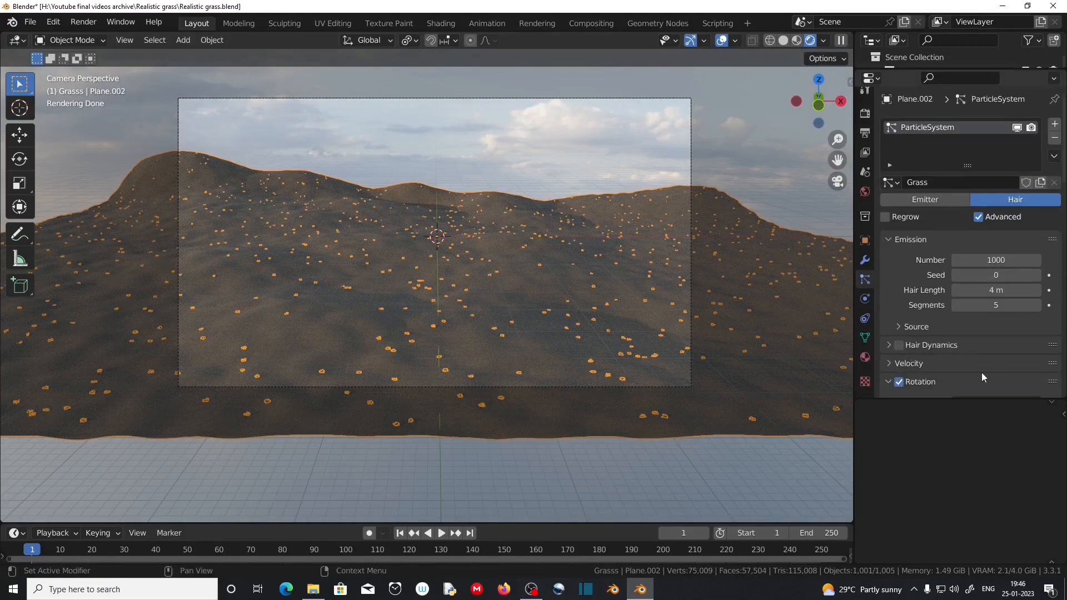
{"action": "scroll", "coordinate": [964, 343], "scroll_direction": "down", "scroll_amount": 12}
{"action": "scroll", "coordinate": [964, 347], "scroll_direction": "down", "scroll_amount": 6}
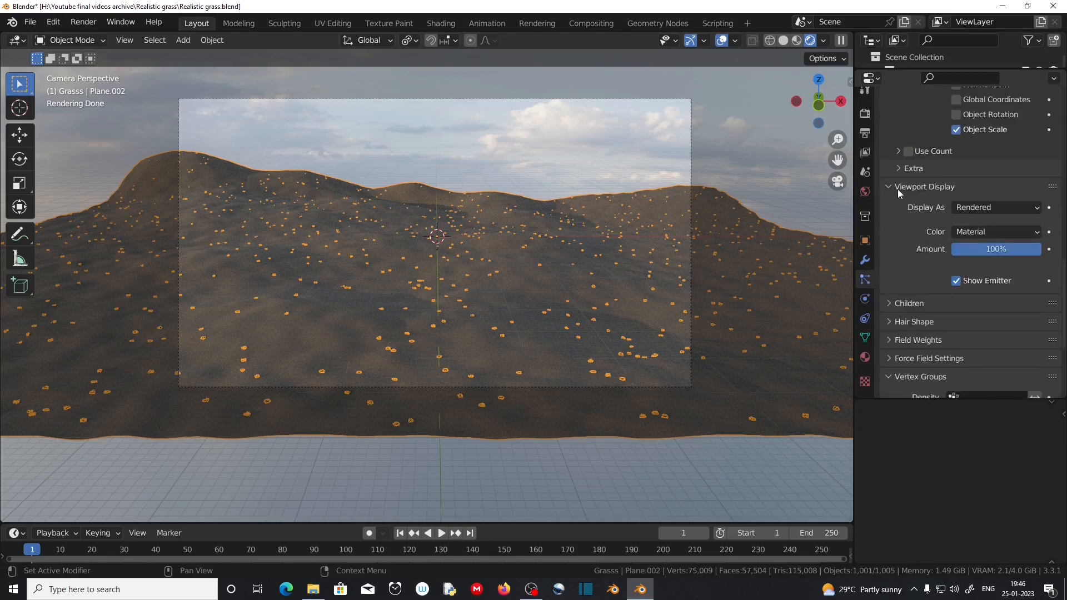
{"action": "left_click", "coordinate": [987, 251]}
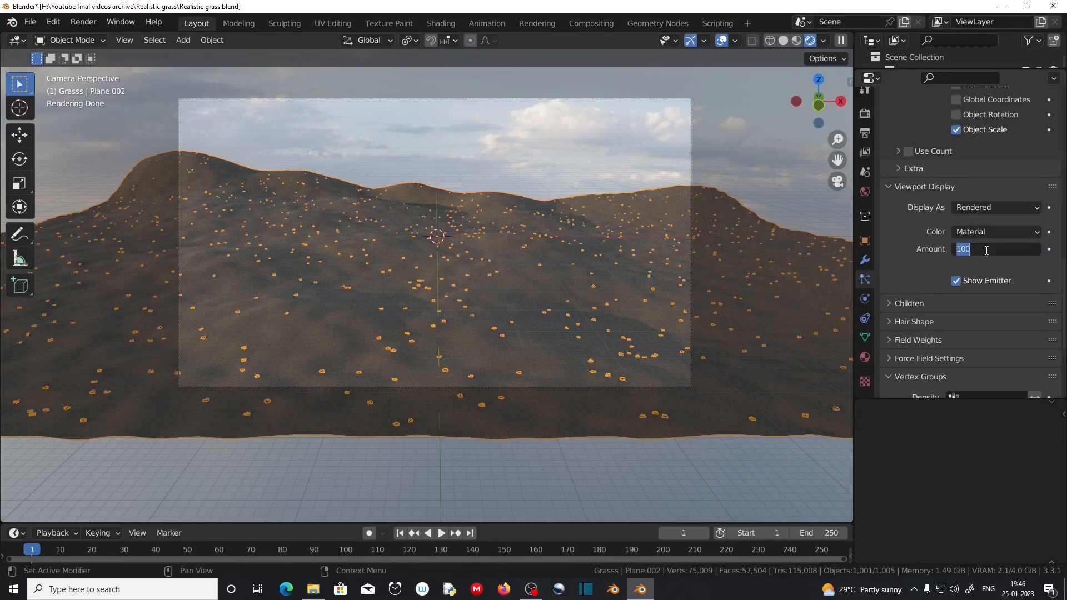
{"action": "type", "text": "10"}
{"action": "key", "text": "Return"}
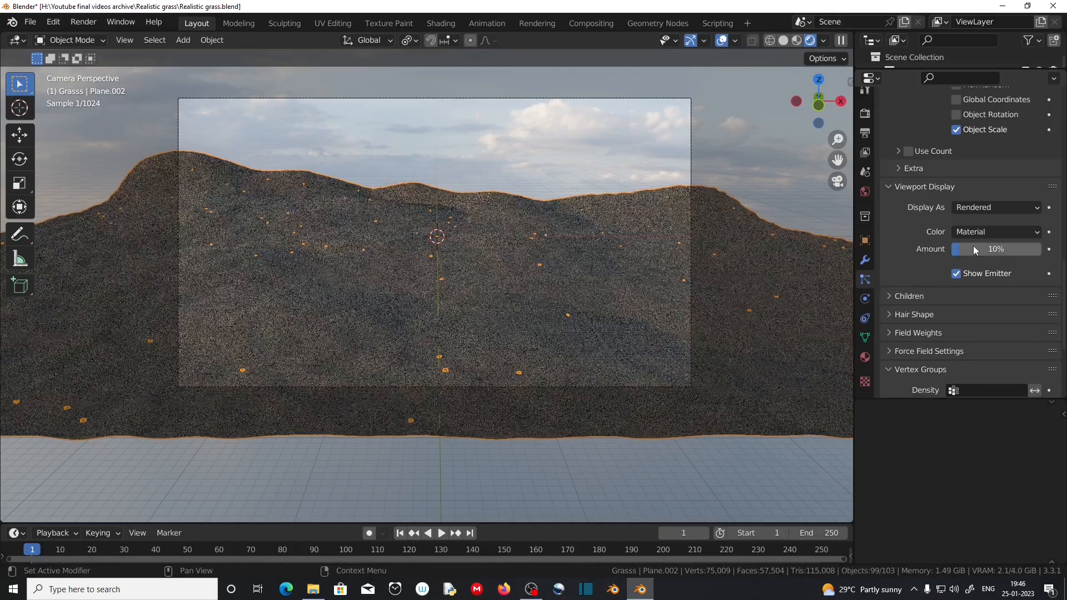
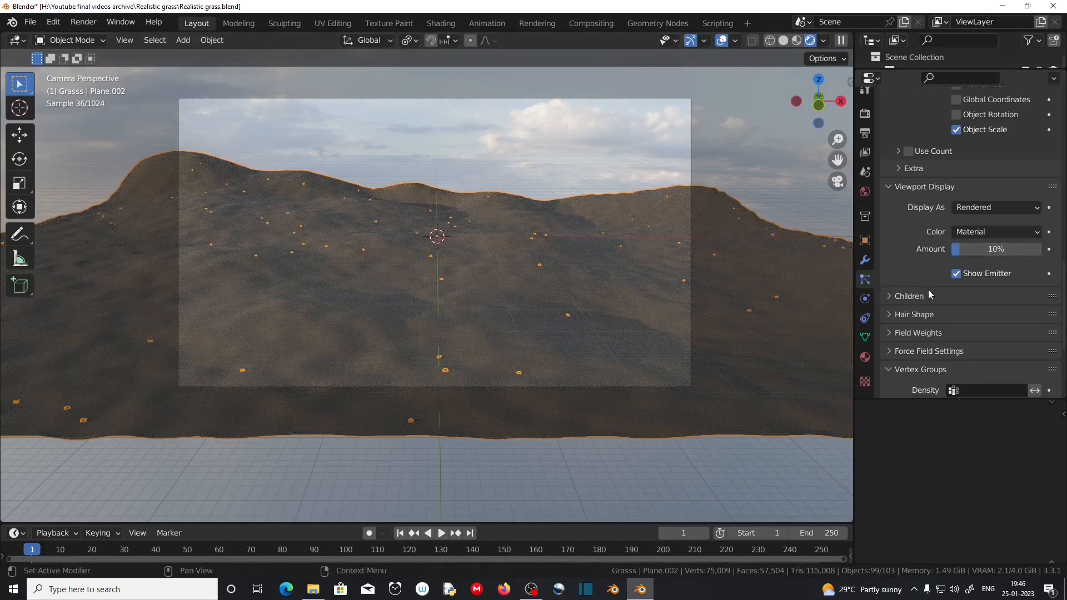
Switch the ground to Weight Paint in solid shading and paint a full-weight outline along the camera frame's sides and lower edge
{"action": "scroll", "coordinate": [918, 264], "scroll_direction": "down", "scroll_amount": 5}
{"action": "scroll", "coordinate": [247, 237], "scroll_direction": "down", "scroll_amount": 3}
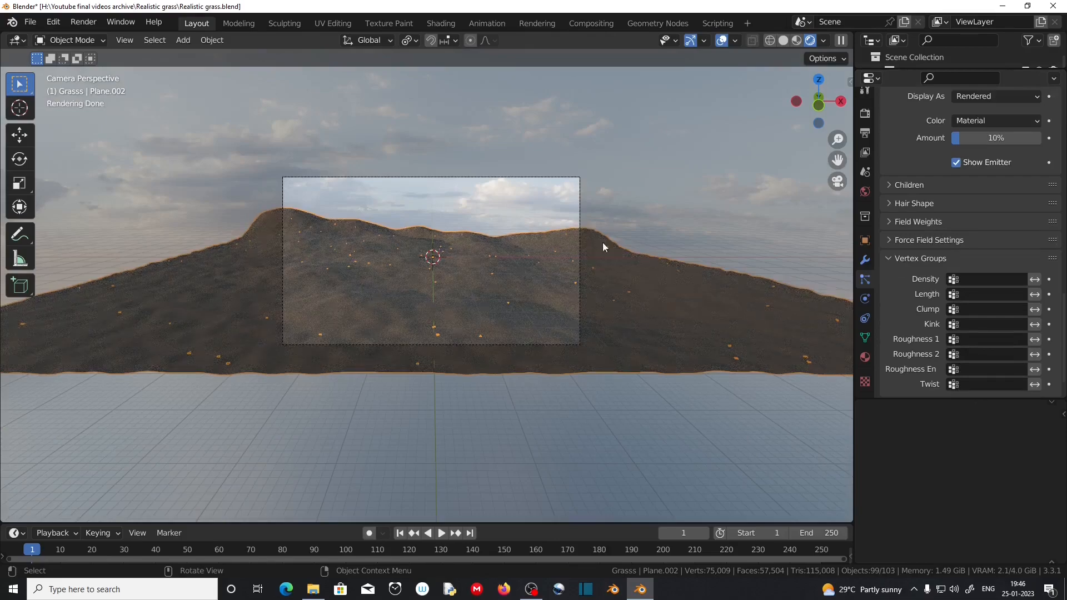
{"action": "scroll", "coordinate": [617, 278], "scroll_direction": "up", "scroll_amount": 2}
{"action": "left_click", "coordinate": [784, 41]}
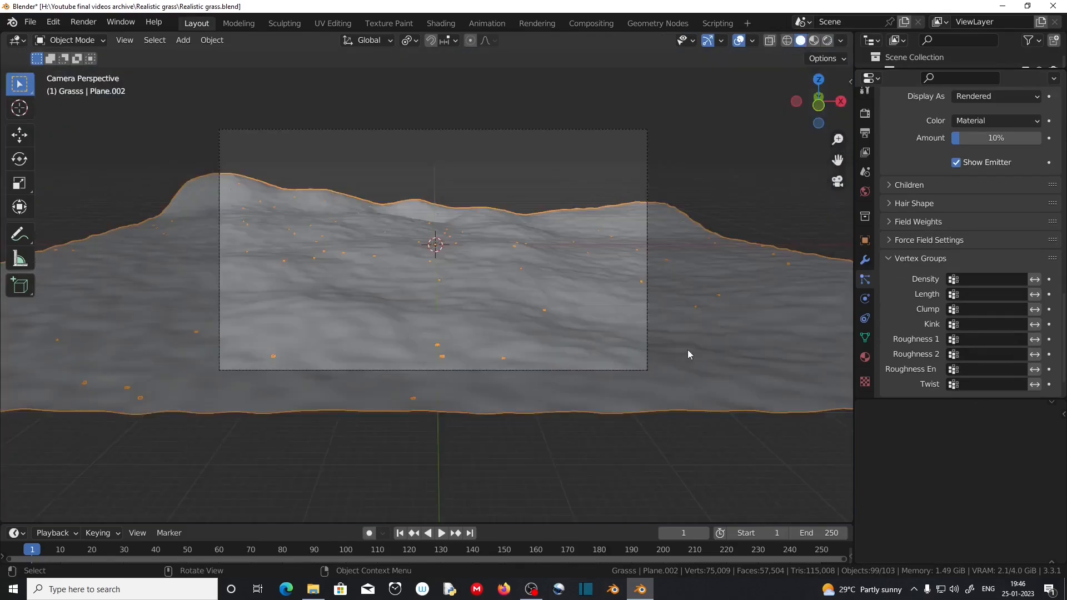
{"action": "left_click", "coordinate": [89, 43]}
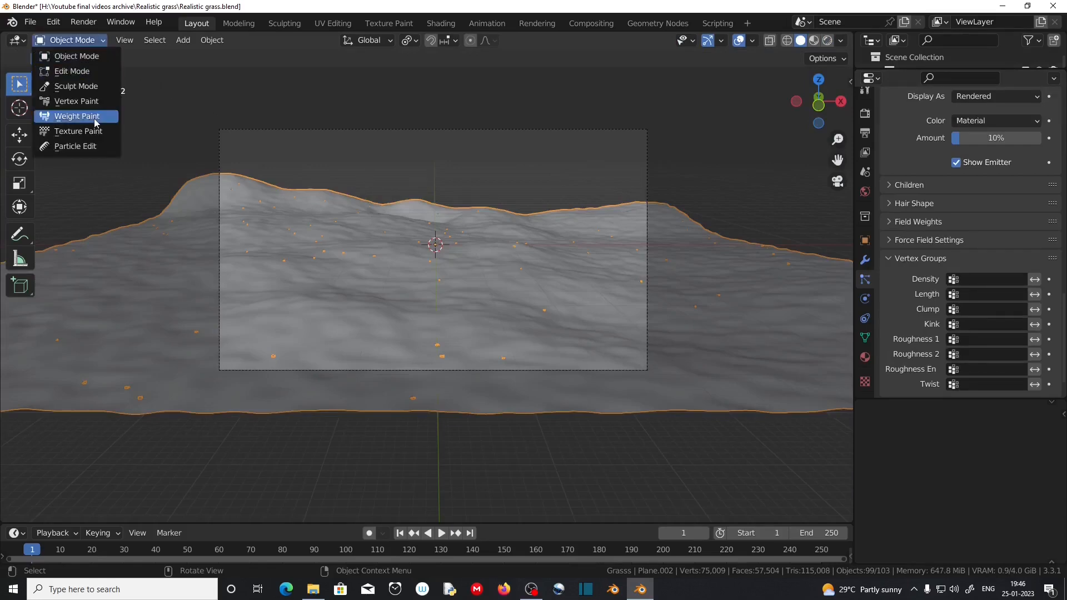
{"action": "left_click", "coordinate": [73, 119]}
{"action": "mouse_move", "coordinate": [230, 175]}
{"action": "left_mouse_down"}
{"action": "mouse_move", "coordinate": [238, 362]}
{"action": "mouse_move", "coordinate": [602, 372]}
{"action": "mouse_move", "coordinate": [637, 270]}
{"action": "mouse_move", "coordinate": [636, 202]}
{"action": "left_mouse_up"}
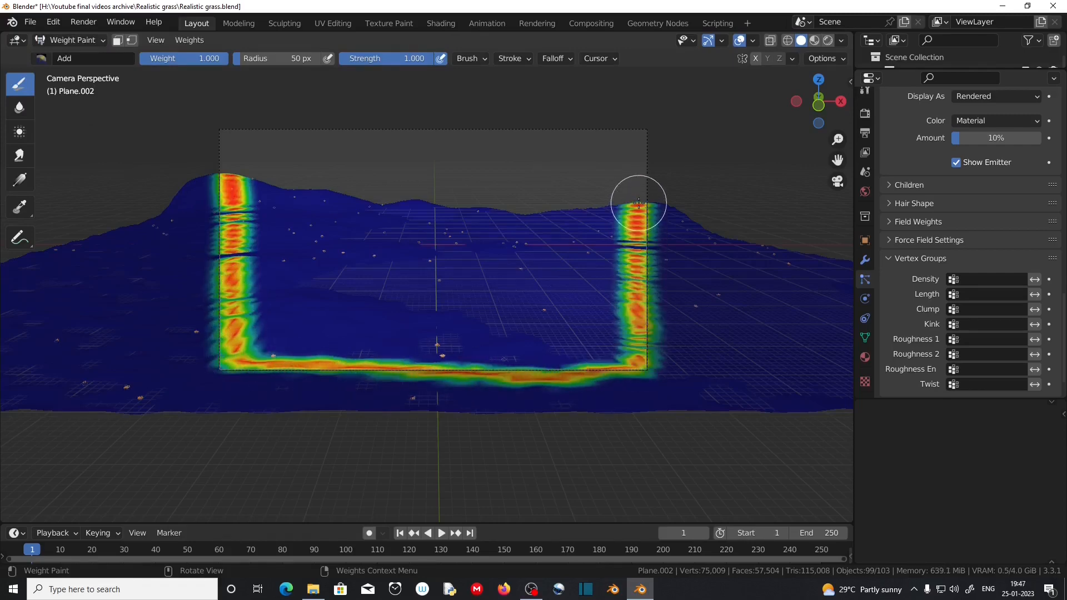
Enlarge the weight brush to 78 px and fill the inside of the outlined camera area from the top view
{"action": "key", "text": "KP_7"}
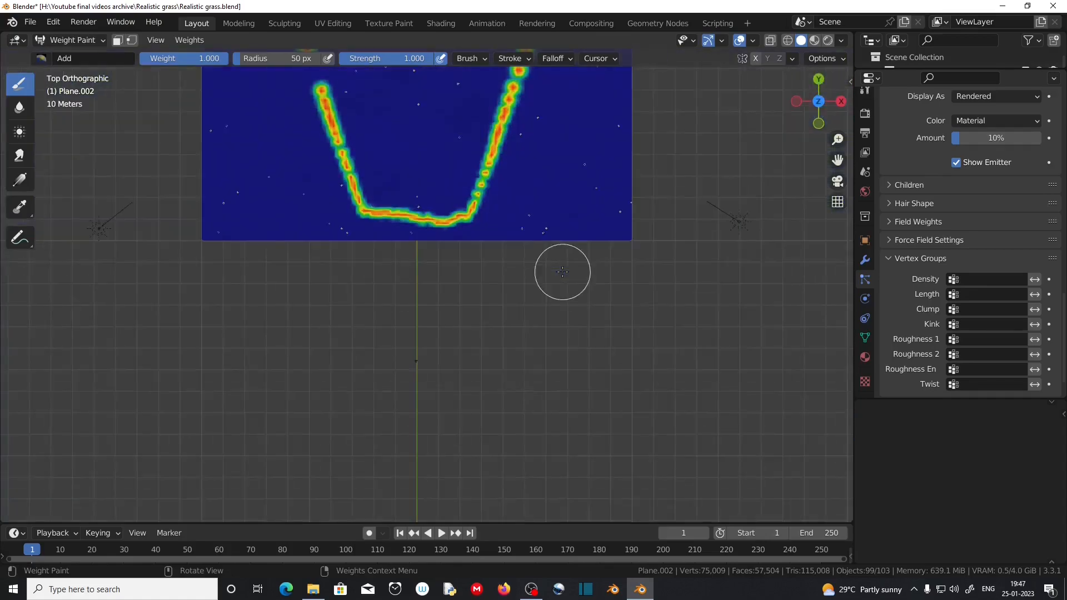
{"action": "scroll", "coordinate": [333, 178], "scroll_direction": "down", "scroll_amount": 5}
{"action": "left_click_drag", "start_coordinate": [262, 59], "coordinate": [280, 59]}
{"action": "mouse_move", "coordinate": [328, 108]}
{"action": "left_mouse_down"}
{"action": "mouse_move", "coordinate": [422, 342]}
{"action": "mouse_move", "coordinate": [485, 234]}
{"action": "left_mouse_up"}
{"action": "left_click_drag", "start_coordinate": [292, 58], "coordinate": [279, 58]}
{"action": "mouse_move", "coordinate": [306, 120]}
{"action": "left_mouse_down"}
{"action": "mouse_move", "coordinate": [393, 396]}
{"action": "mouse_move", "coordinate": [552, 143]}
{"action": "mouse_move", "coordinate": [356, 133]}
{"action": "left_mouse_up"}
Paint full weight over the remaining gaps along the edges and near end of the camera area, and check coverage through the camera
{"action": "scroll", "coordinate": [405, 271], "scroll_direction": "up", "scroll_amount": 3}
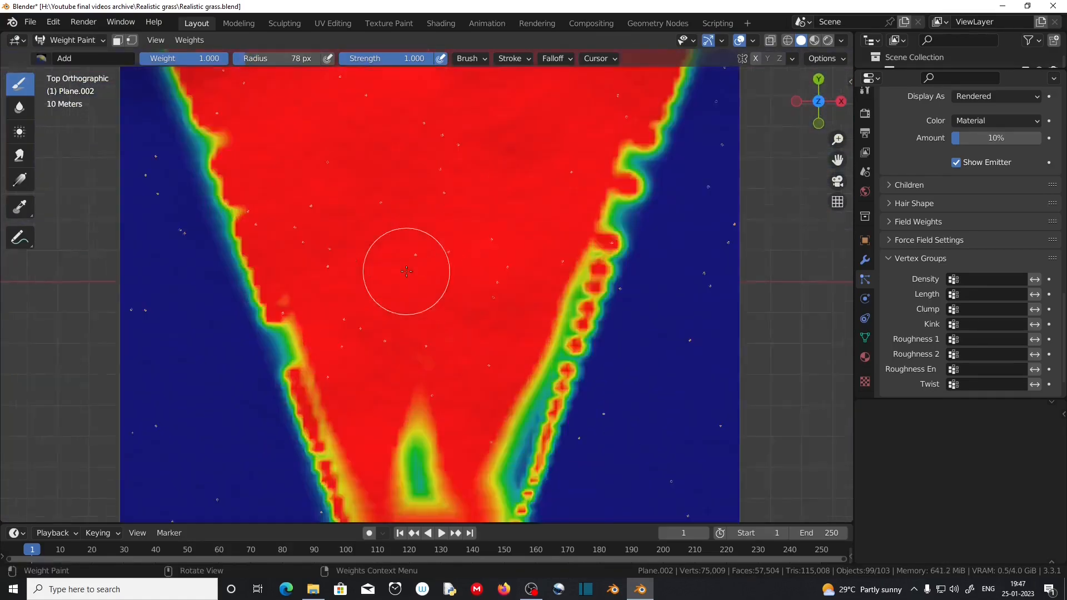
{"action": "middle_click_drag", "start_coordinate": [405, 272], "coordinate": [434, 430], "text": "shift"}
{"action": "mouse_move", "coordinate": [198, 162]}
{"action": "left_mouse_down"}
{"action": "mouse_move", "coordinate": [638, 134]}
{"action": "mouse_move", "coordinate": [666, 317]}
{"action": "left_mouse_up"}
{"action": "middle_click_drag", "start_coordinate": [607, 441], "coordinate": [586, 185], "text": "shift"}
{"action": "mouse_move", "coordinate": [586, 186]}
{"action": "left_mouse_down"}
{"action": "mouse_move", "coordinate": [325, 286]}
{"action": "mouse_move", "coordinate": [423, 356]}
{"action": "left_mouse_up"}
{"action": "middle_click_drag", "start_coordinate": [361, 233], "coordinate": [420, 467], "text": "shift"}
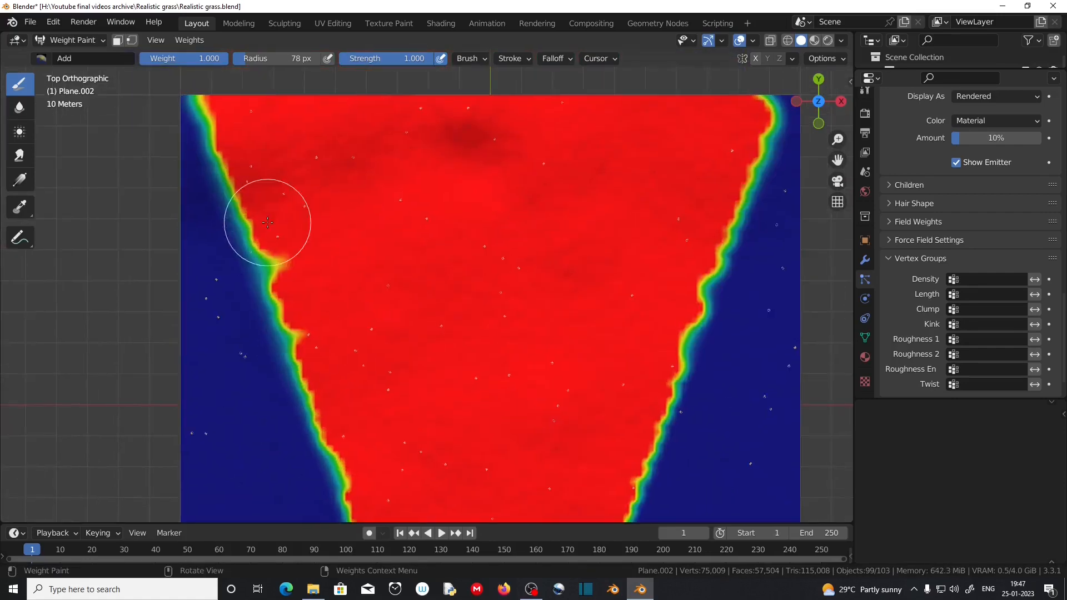
{"action": "left_click_drag", "start_coordinate": [267, 221], "coordinate": [303, 131]}
{"action": "key", "text": "KP_0"}
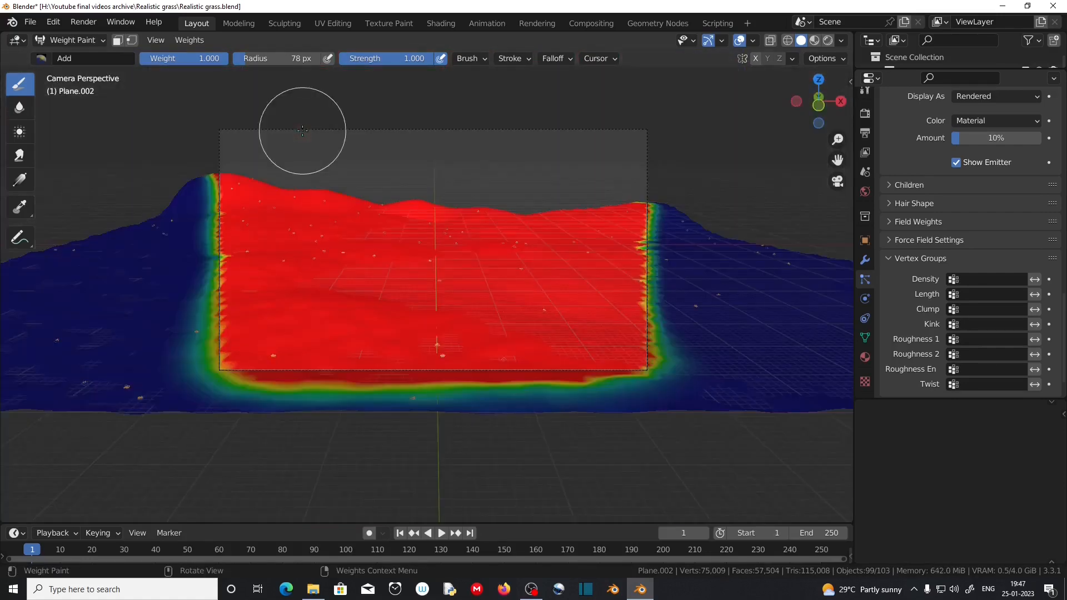
Return to Object Mode and assign the painted vertex group "Group" to the grass particles' density
{"action": "left_click", "coordinate": [72, 40]}
{"action": "left_click", "coordinate": [74, 58]}
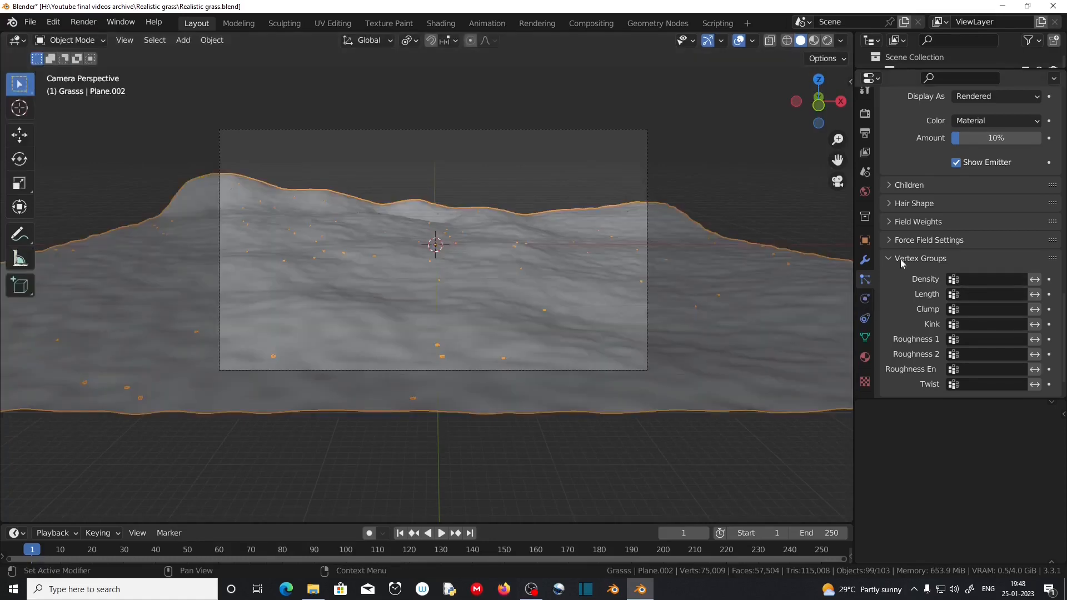
{"action": "left_click", "coordinate": [964, 280]}
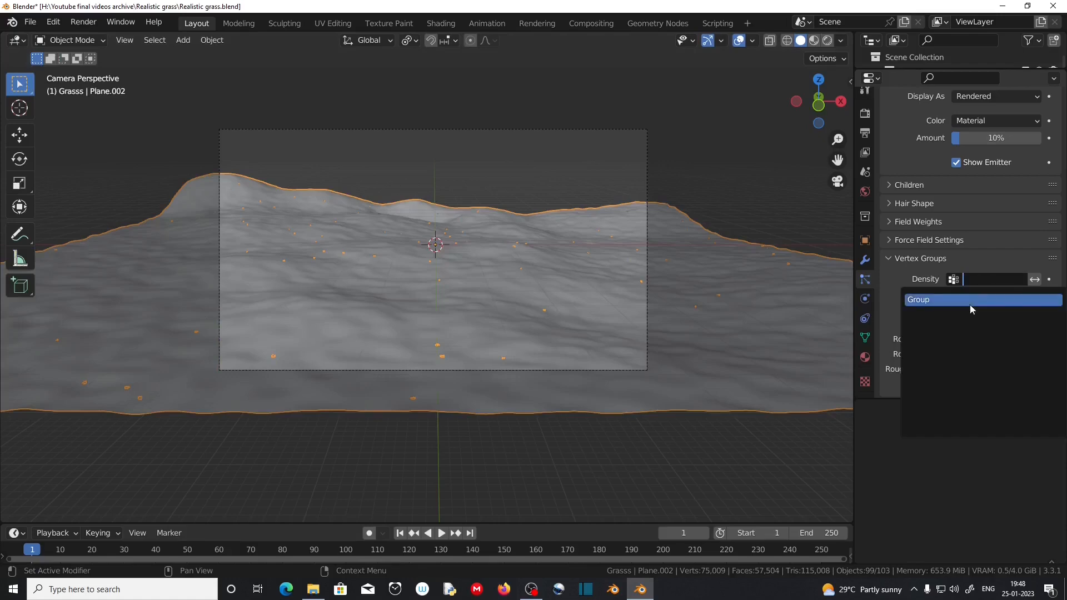
{"action": "left_click", "coordinate": [970, 300]}
{"action": "scroll", "coordinate": [368, 264], "scroll_direction": "up", "scroll_amount": 2}
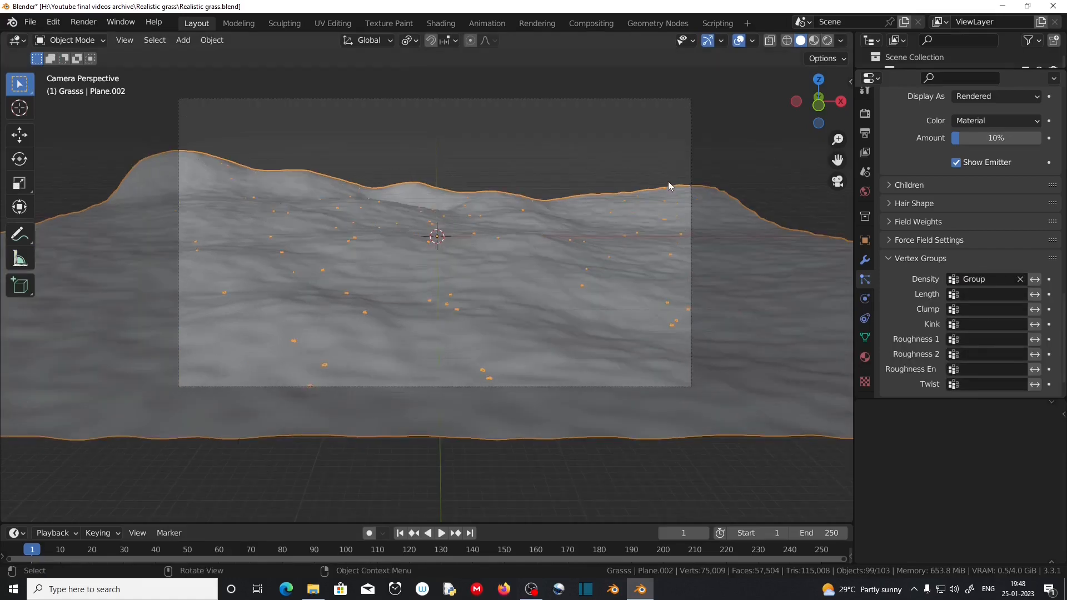
Set the grass particle system's hair number to 50000 and save the file
{"action": "scroll", "coordinate": [972, 250], "scroll_direction": "up", "scroll_amount": 10}
{"action": "left_click", "coordinate": [993, 259]}
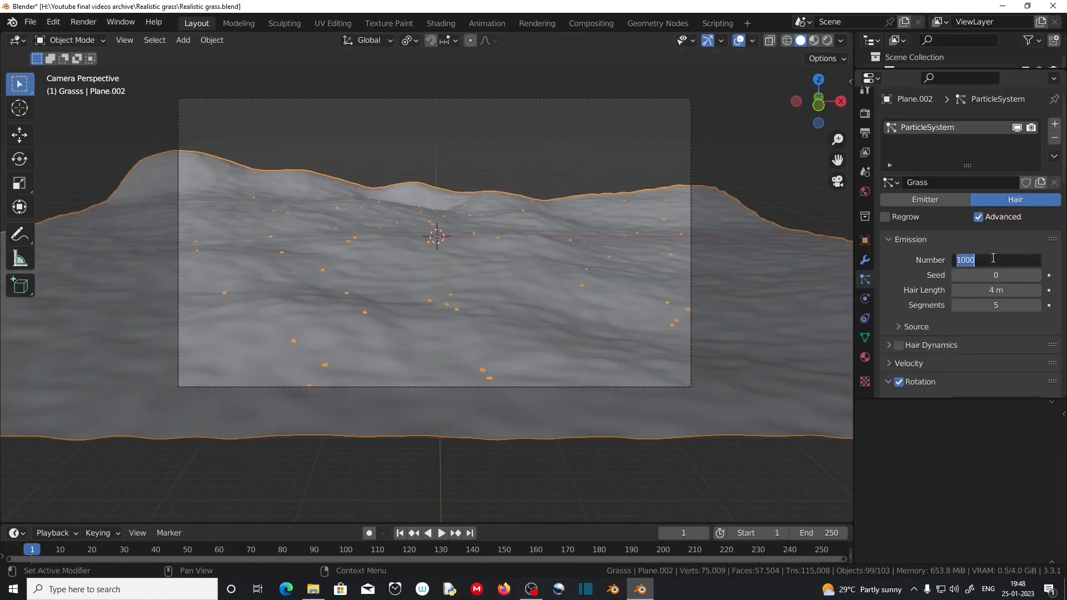
{"action": "type", "text": "50000"}
{"action": "key", "text": "Return"}
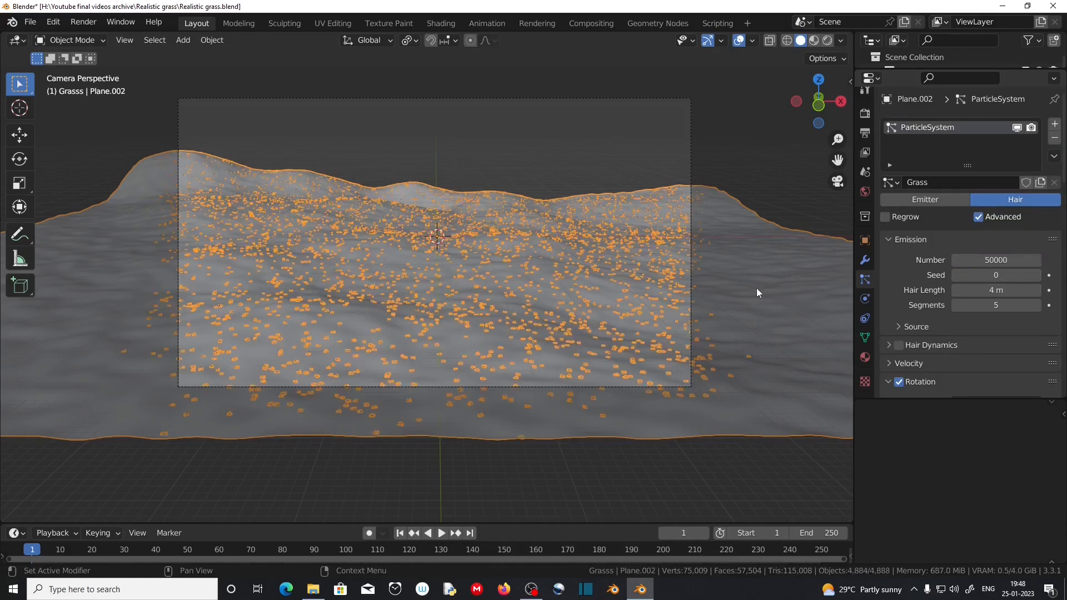
{"action": "left_click", "coordinate": [30, 22]}
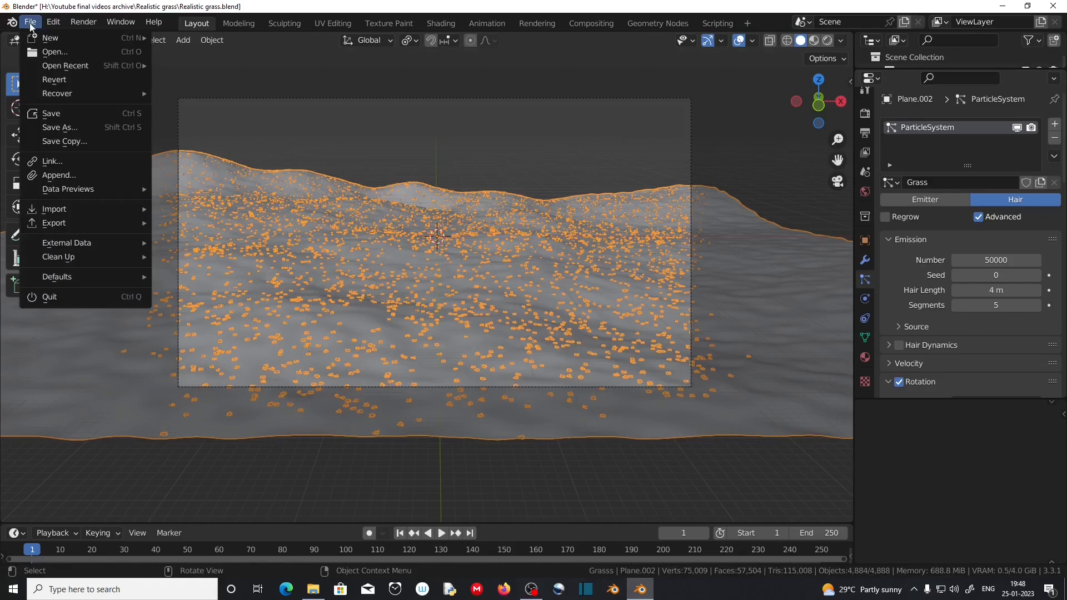
{"action": "left_click", "coordinate": [51, 114]}
Choose Cycles as the scene's render engine
{"action": "left_click", "coordinate": [865, 113]}
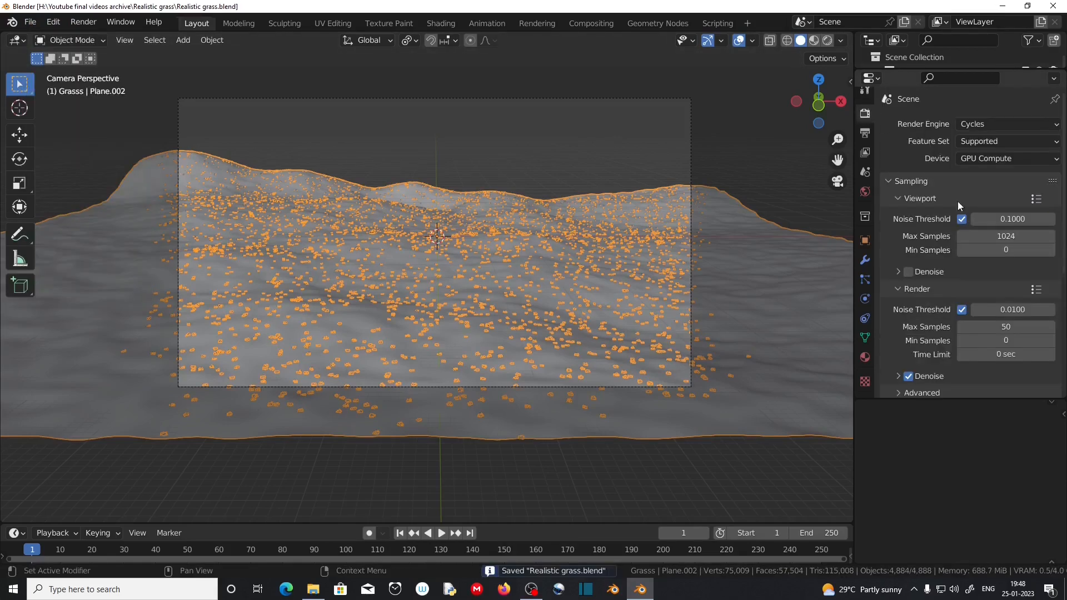
{"action": "left_click", "coordinate": [985, 121]}
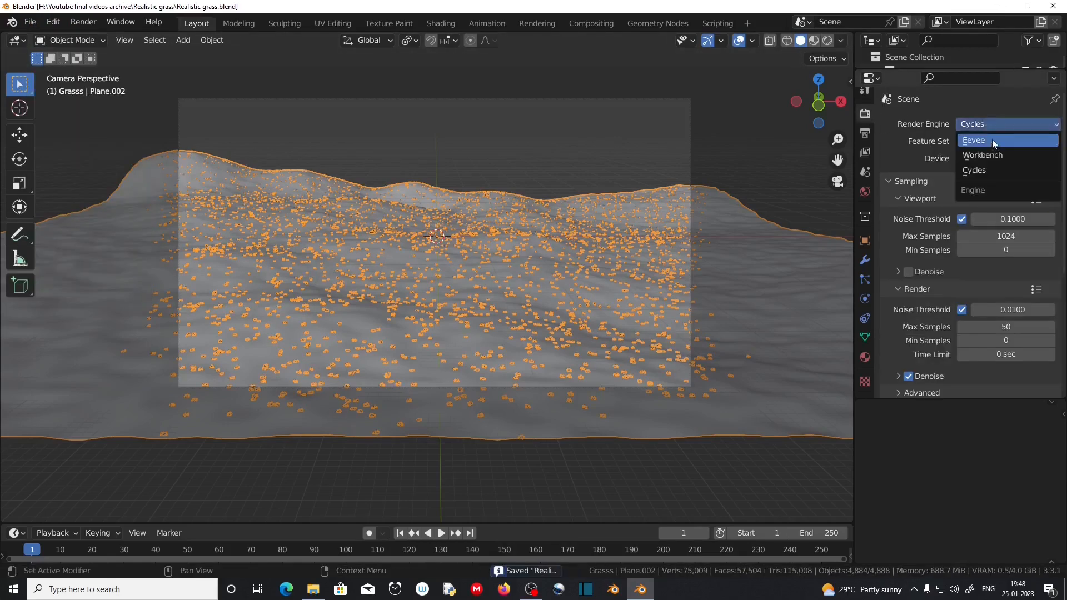
{"action": "left_click", "coordinate": [980, 171]}
Review the Cycles render devices (CUDA, NVIDIA GeForce GTX 1050 Ti) in the system preferences and save the preferences
{"action": "left_click", "coordinate": [55, 23]}
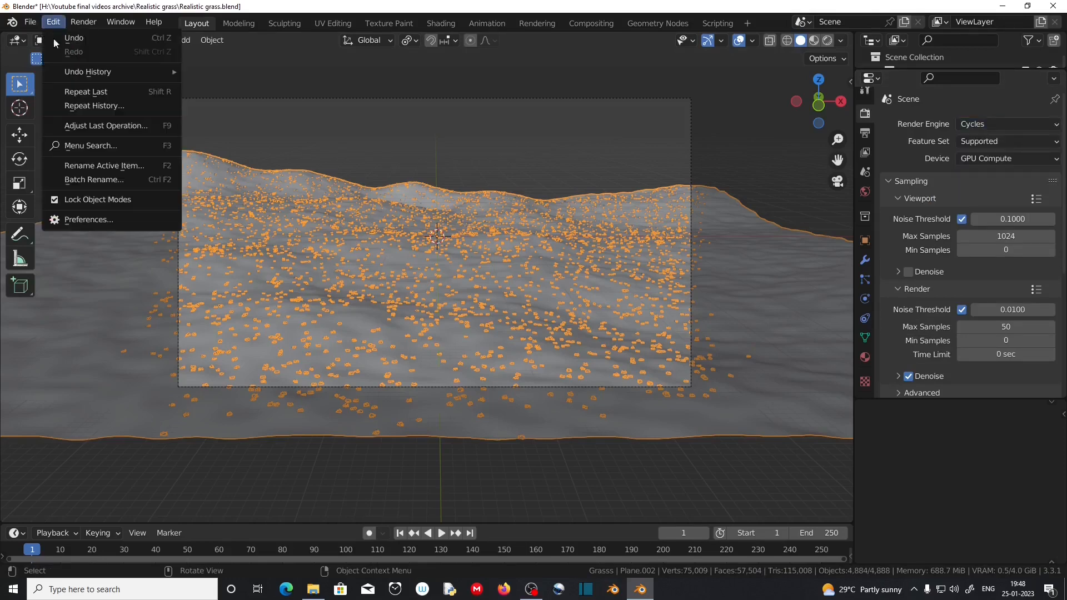
{"action": "left_click", "coordinate": [66, 220]}
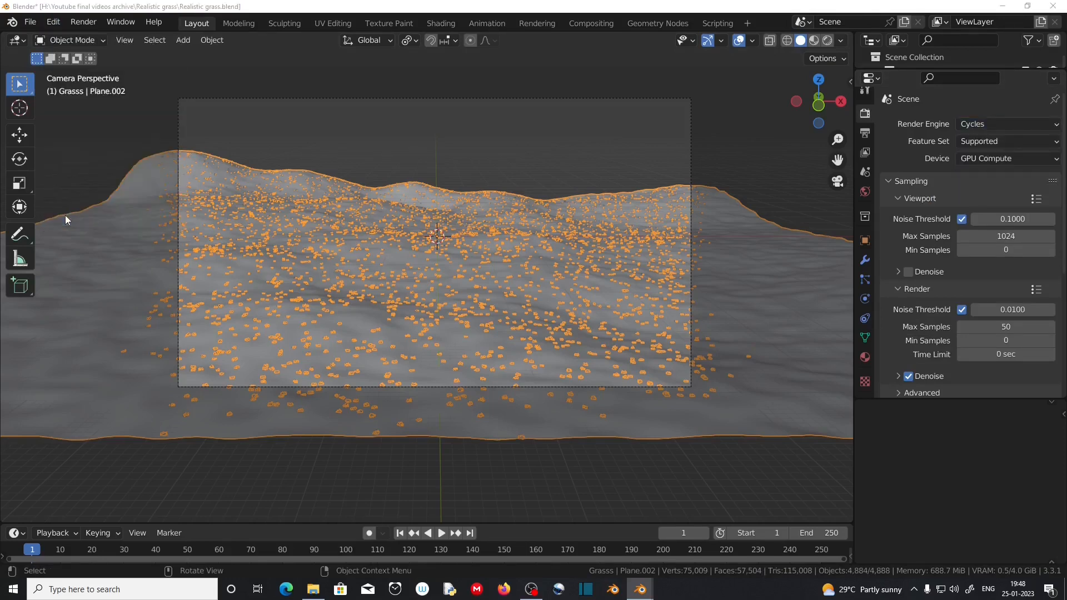
{"action": "left_click", "coordinate": [125, 45]}
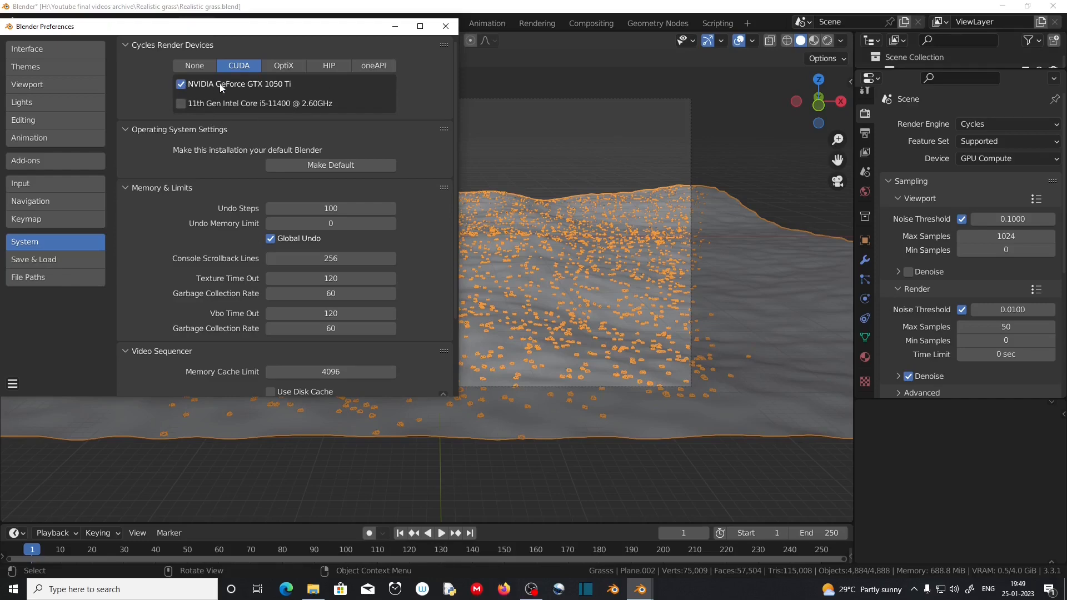
{"action": "left_click", "coordinate": [12, 384]}
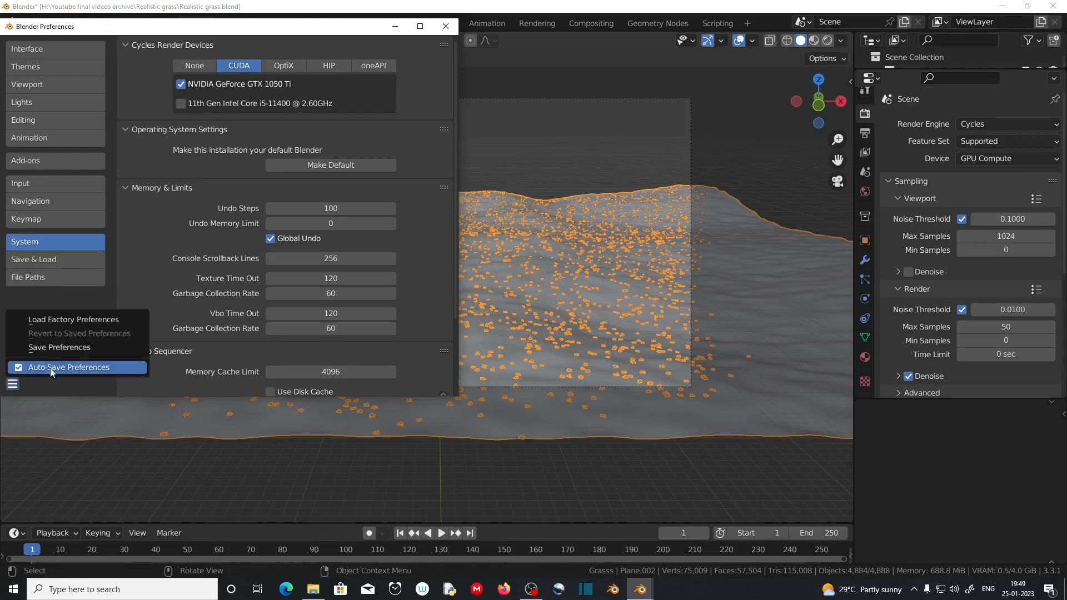
{"action": "left_click", "coordinate": [59, 347]}
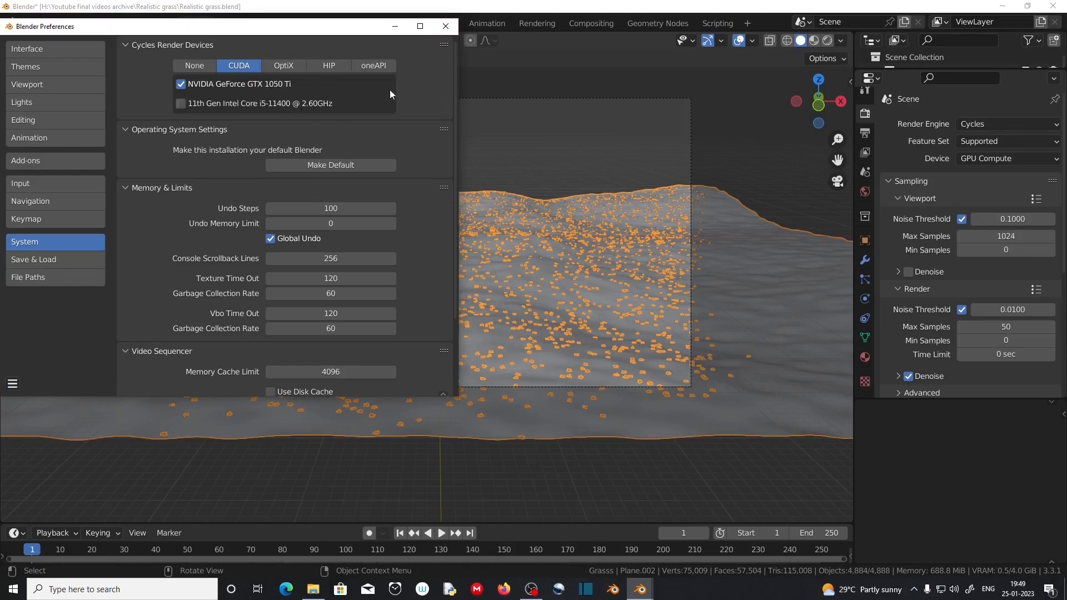
{"action": "left_click", "coordinate": [446, 26]}
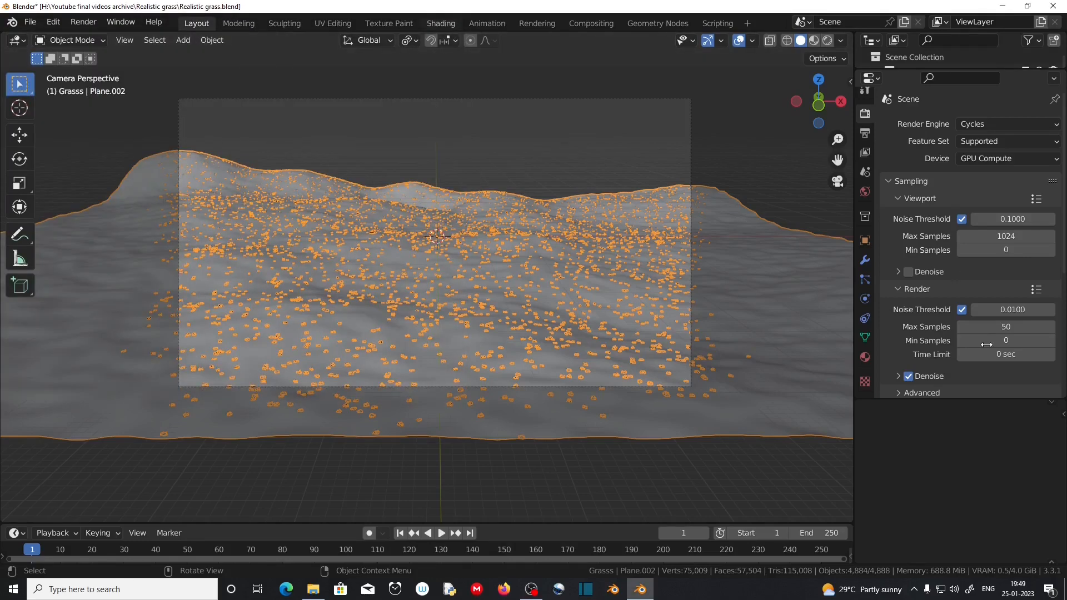
Set the render max samples to 60 and save the file
{"action": "left_click", "coordinate": [1002, 326]}
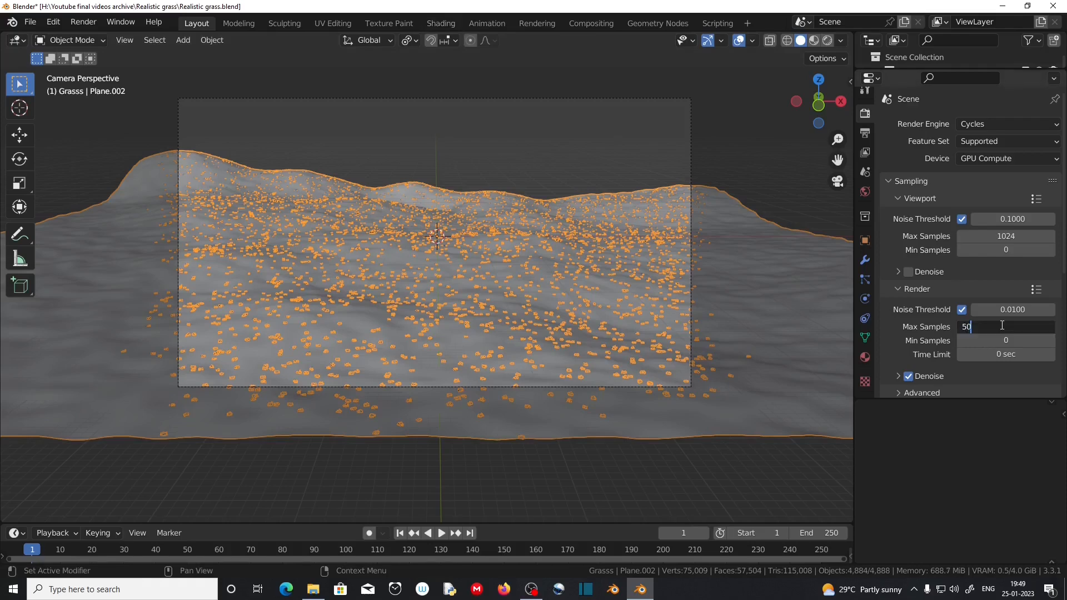
{"action": "key", "text": "BackSpace"}
{"action": "key", "text": "BackSpace"}
{"action": "type", "text": "60"}
{"action": "key", "text": "Return"}
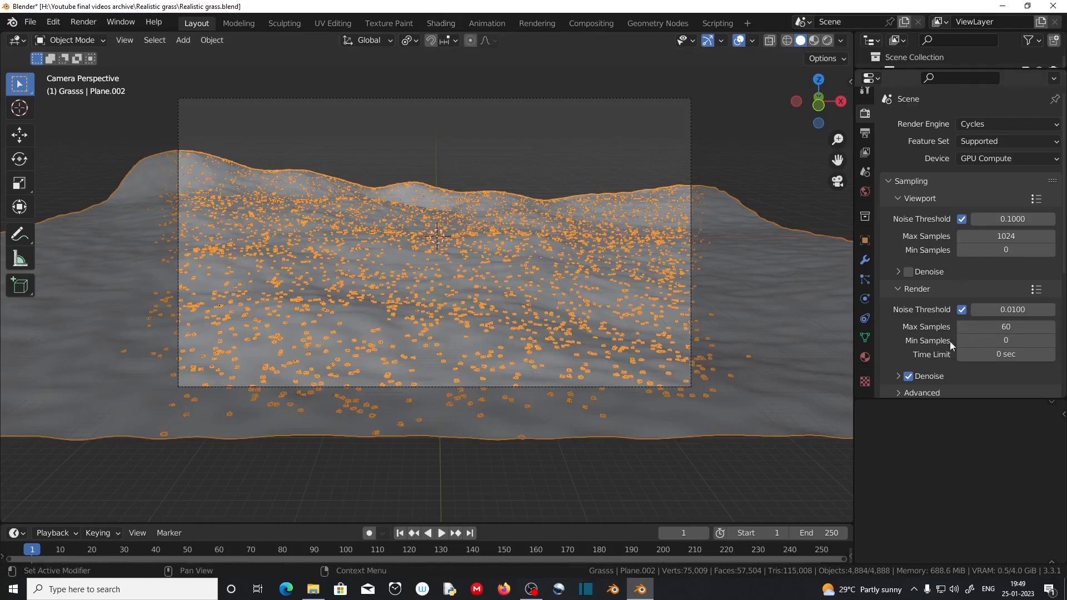
{"action": "left_click", "coordinate": [30, 21]}
{"action": "left_click", "coordinate": [56, 113]}
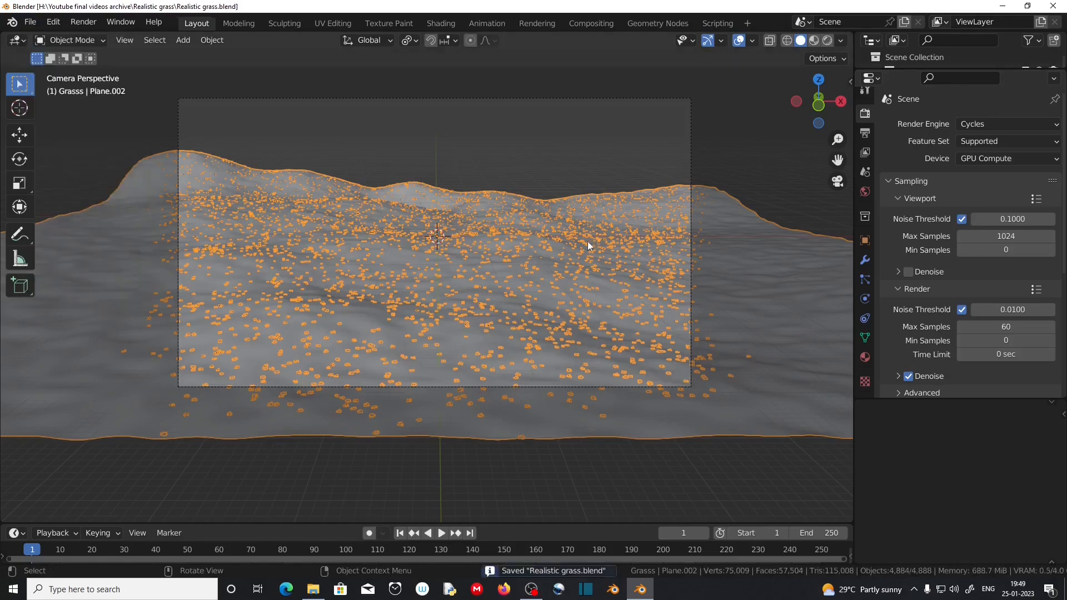
Render the camera view as a still image and return to the scene
{"action": "left_click", "coordinate": [84, 22]}
{"action": "left_click", "coordinate": [103, 40]}
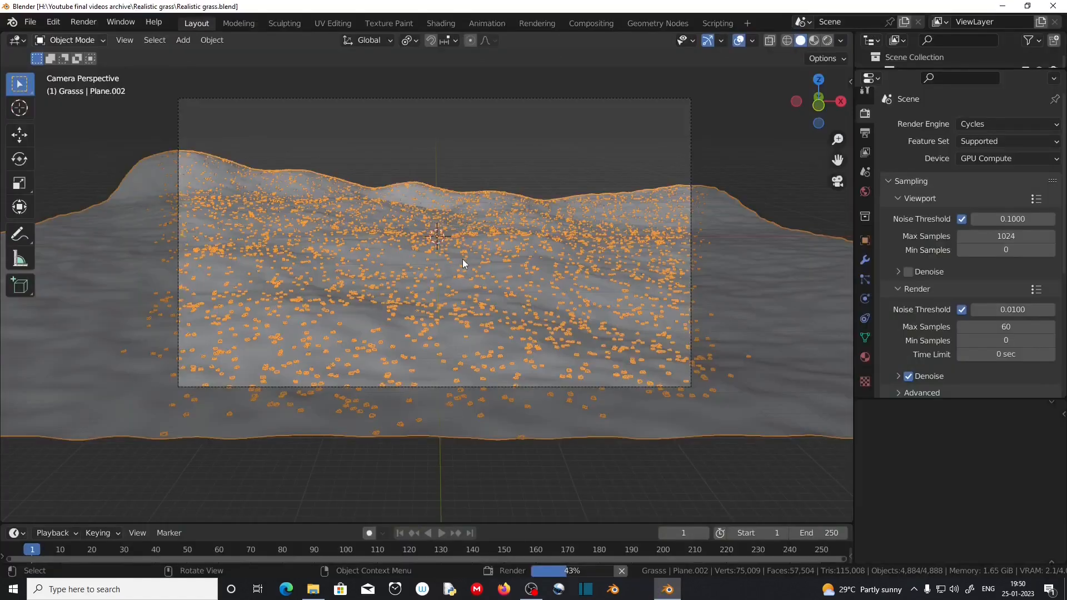
{"action": "key", "text": "Escape"}
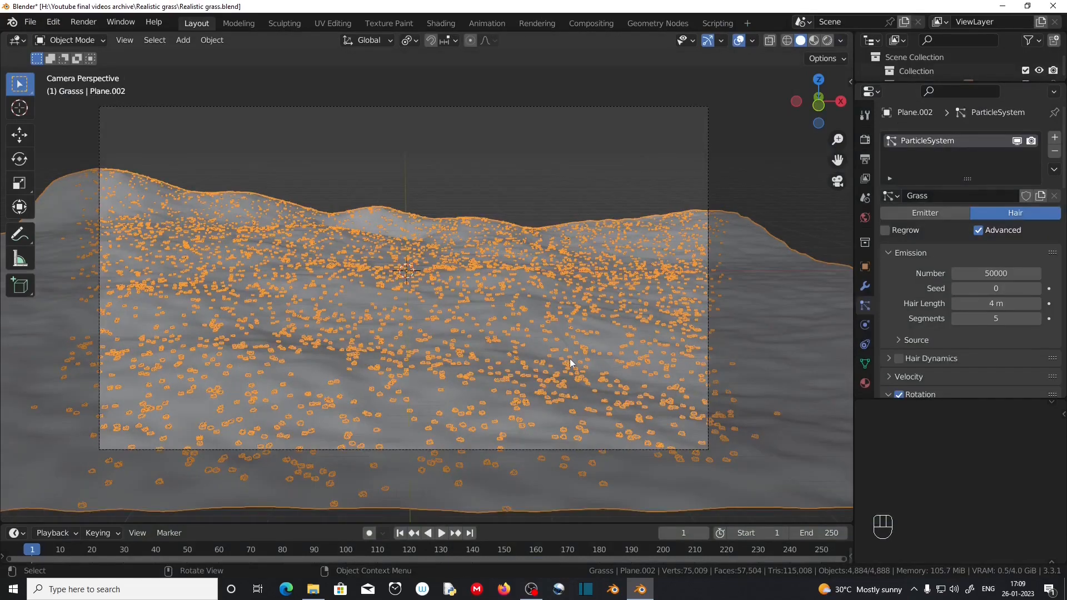
Set the grass particle system's hair number to 20000 and its emission seed to 2
{"action": "left_click", "coordinate": [995, 273]}
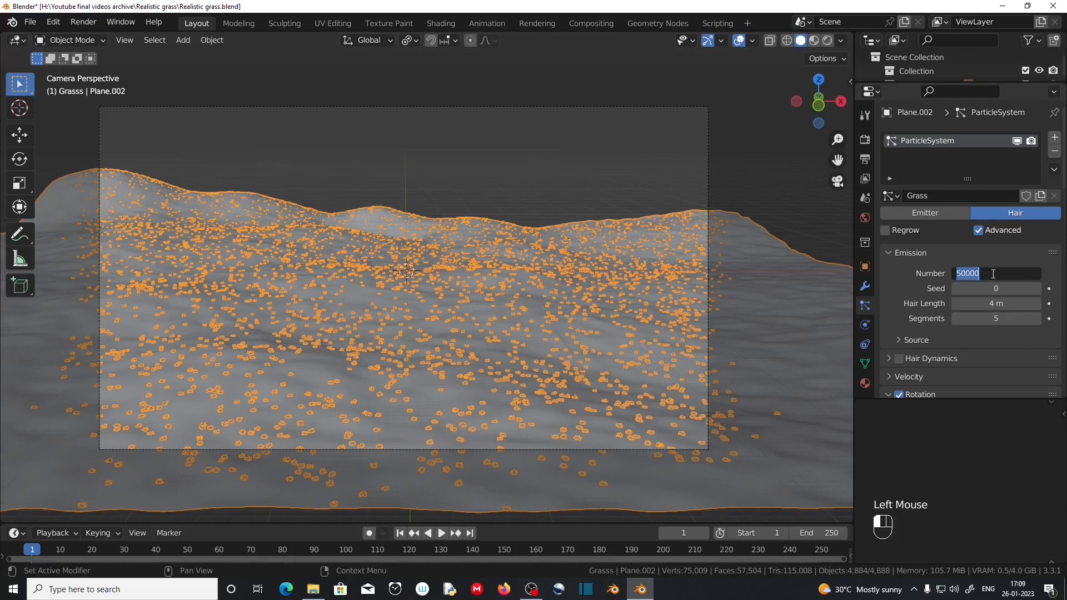
{"action": "type", "text": "20000"}
{"action": "key", "text": "Return"}
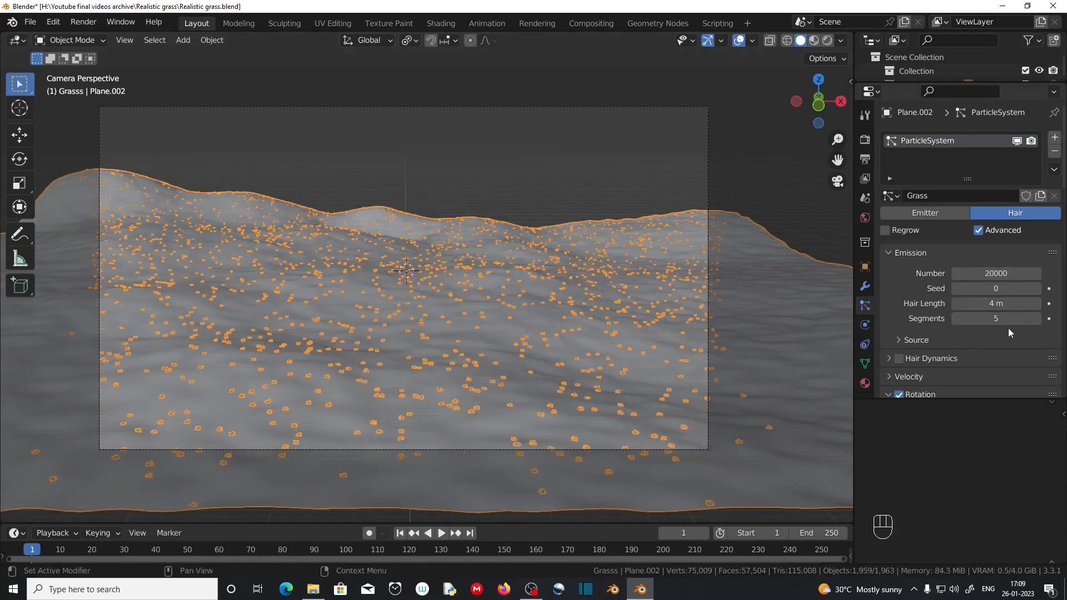
{"action": "left_click", "coordinate": [1037, 288]}
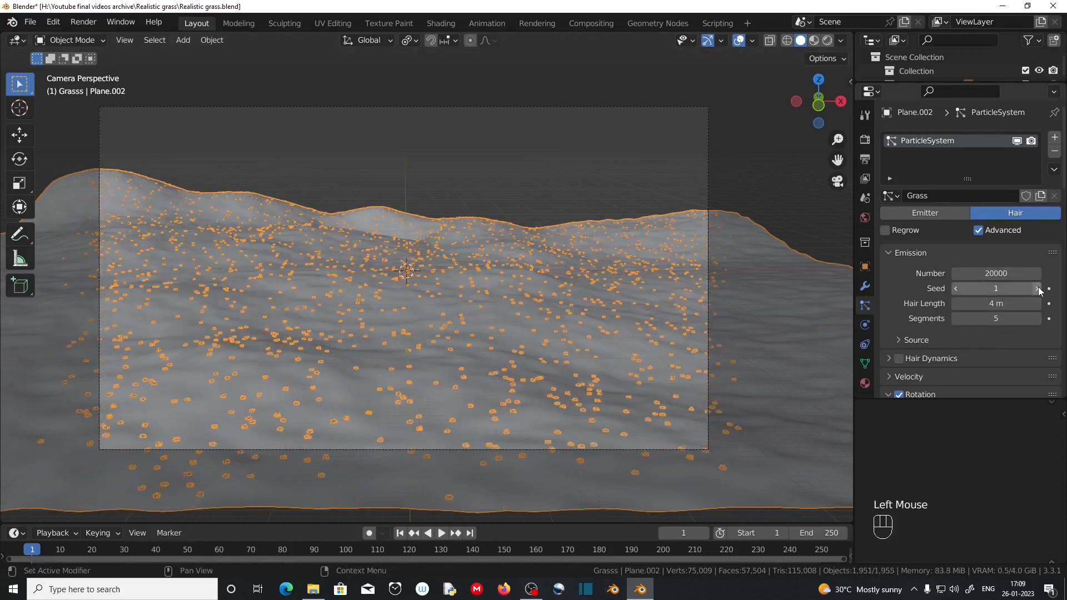
{"action": "left_click", "coordinate": [1037, 289]}
{"action": "left_click", "coordinate": [1037, 288]}
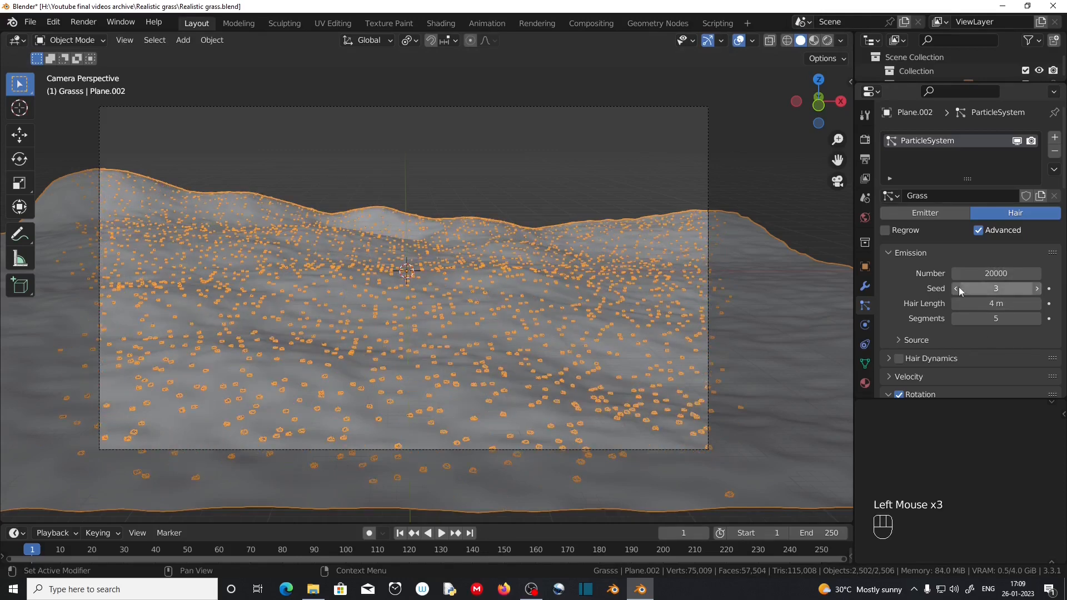
{"action": "left_click", "coordinate": [959, 288]}
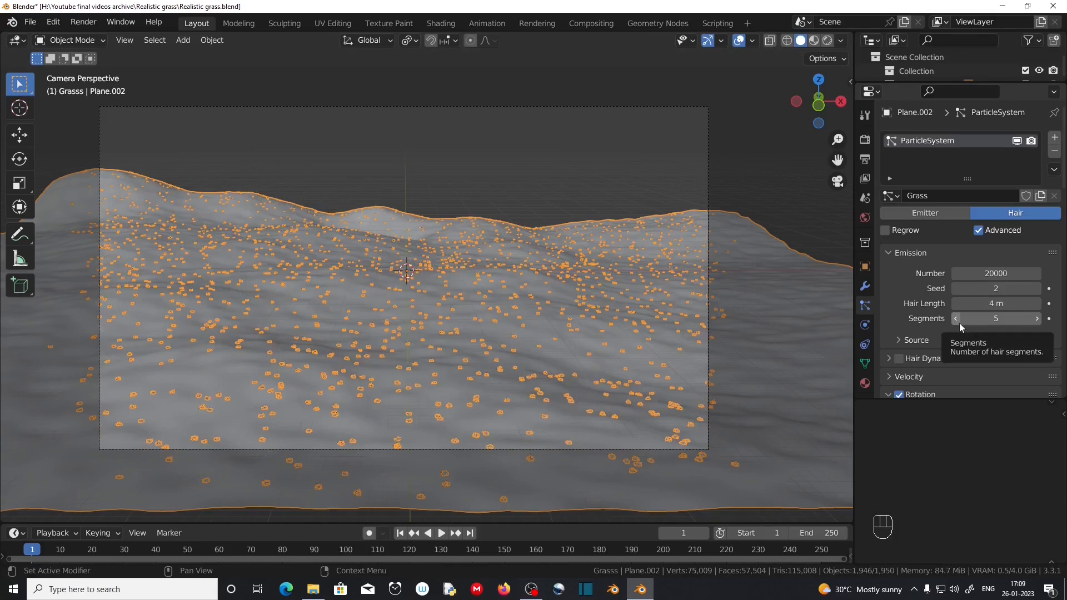
Set the grass particles' rotation to the Global Y orientation axis, with Randomize 0.12 and Randomize Phase 0.05
{"action": "scroll", "coordinate": [959, 322], "scroll_direction": "down", "scroll_amount": 6}
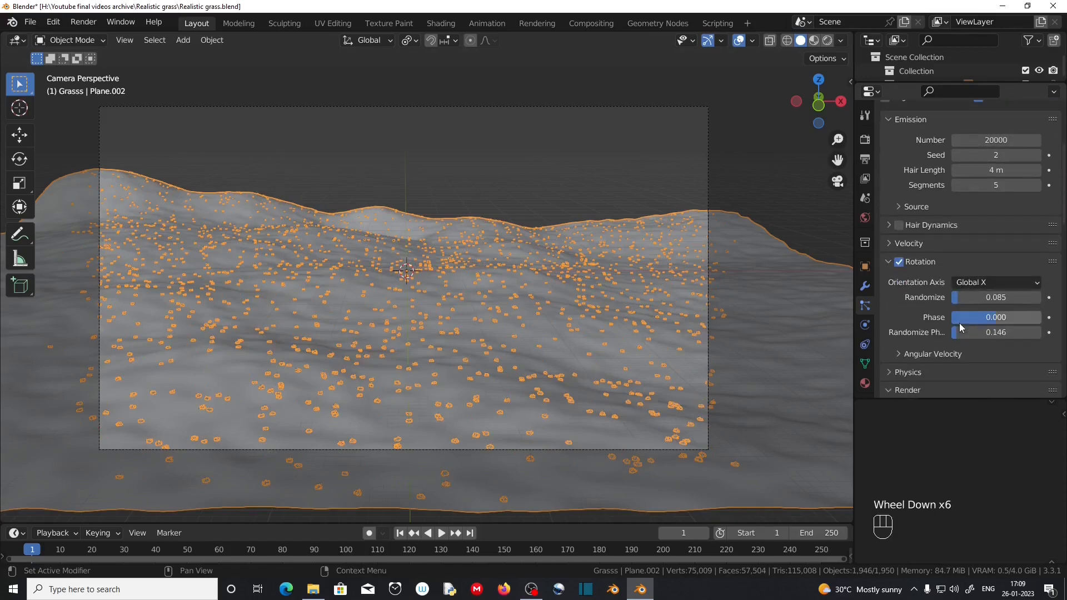
{"action": "left_click", "coordinate": [983, 282]}
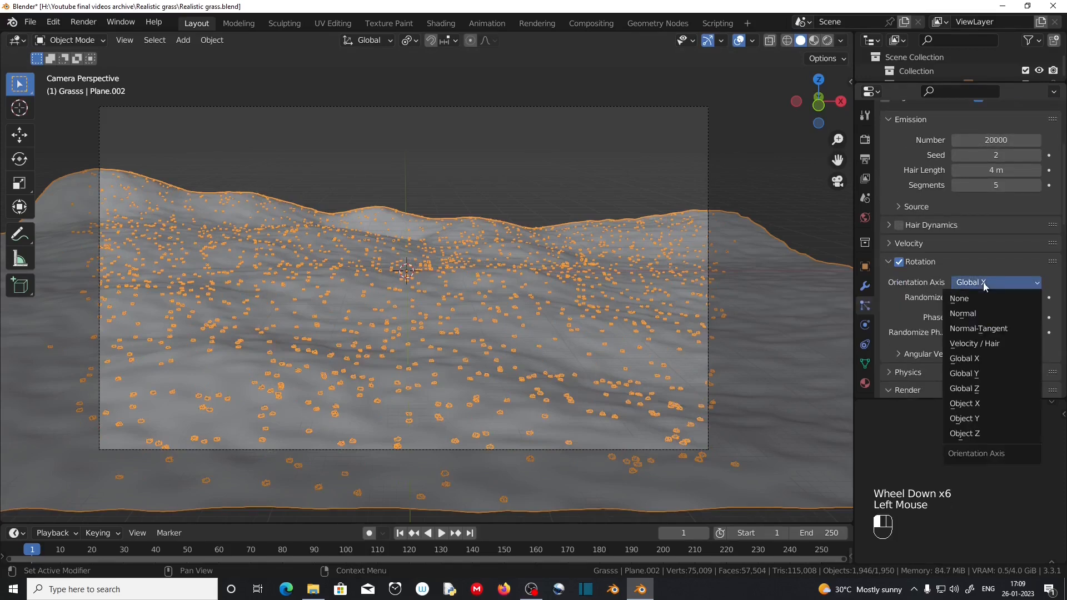
{"action": "left_click", "coordinate": [992, 375]}
{"action": "scroll", "coordinate": [632, 354], "scroll_direction": "up", "scroll_amount": 1}
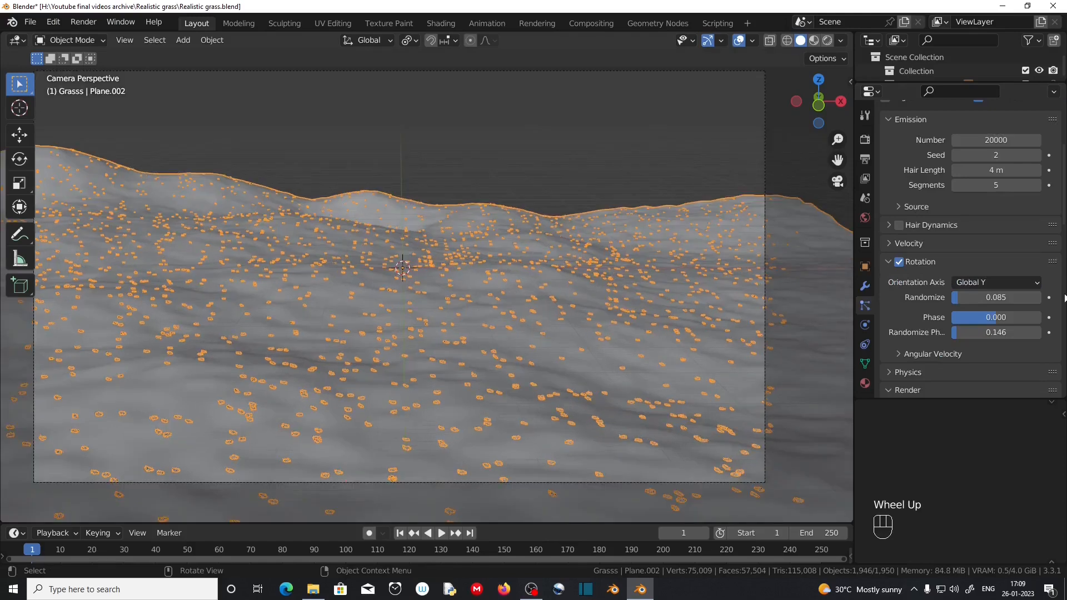
{"action": "left_click", "coordinate": [996, 296]}
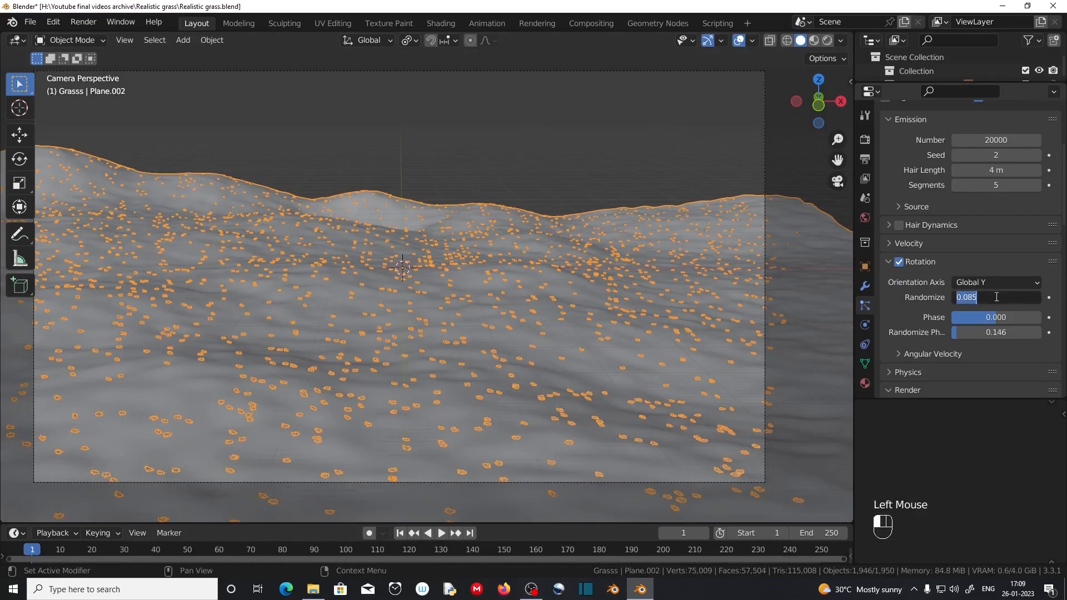
{"action": "type", "text": "0.12"}
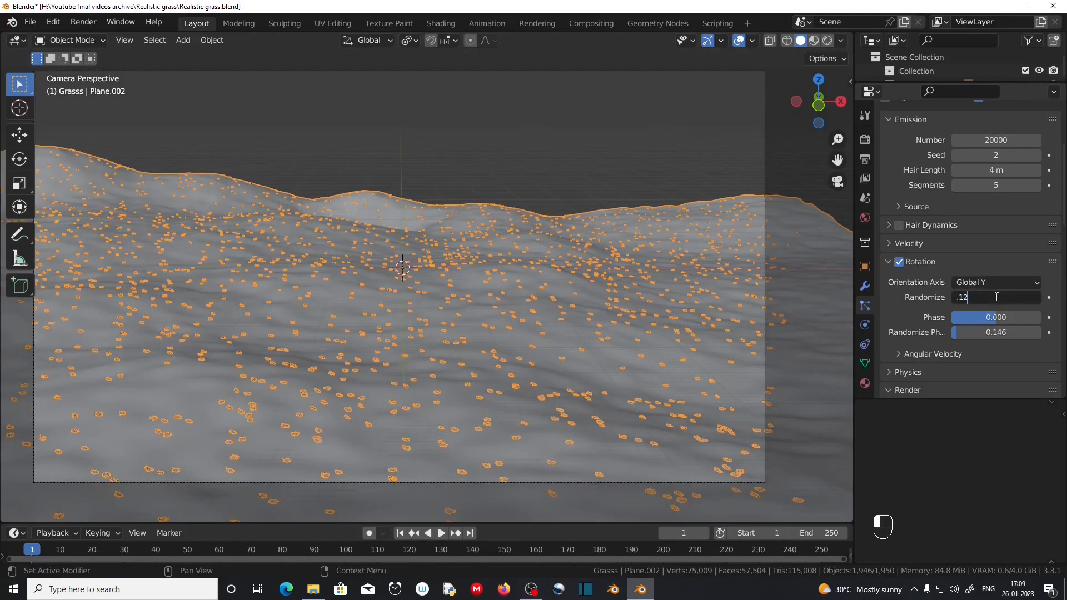
{"action": "left_click", "coordinate": [1007, 332]}
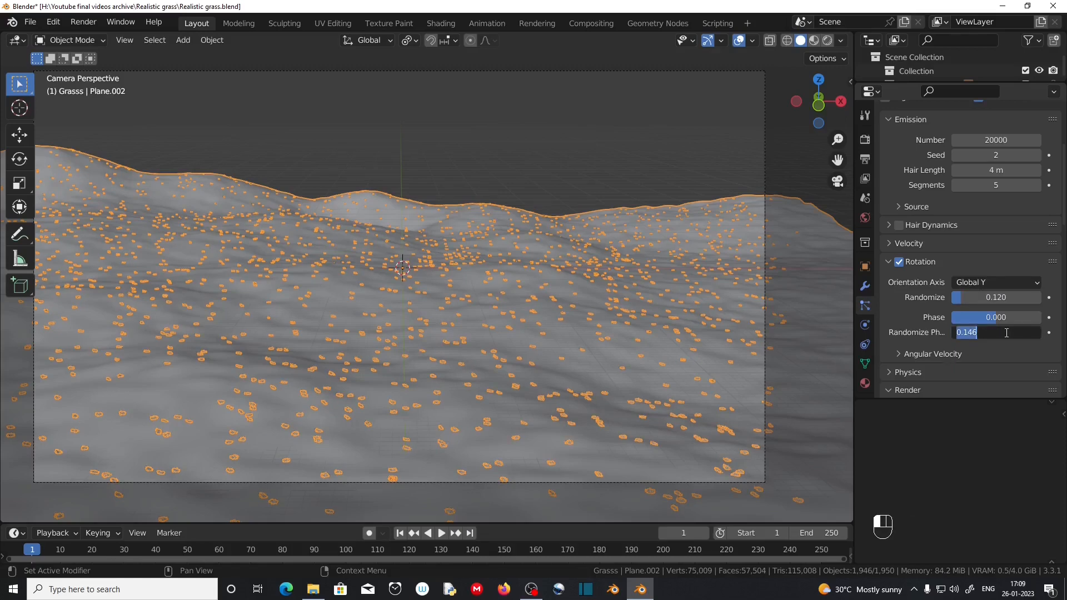
{"action": "type", "text": "0.05"}
{"action": "key", "text": "Return"}
Set the grass particles' render scale to 1.05 and their scale randomness to 0.25
{"action": "scroll", "coordinate": [916, 311], "scroll_direction": "down", "scroll_amount": 3}
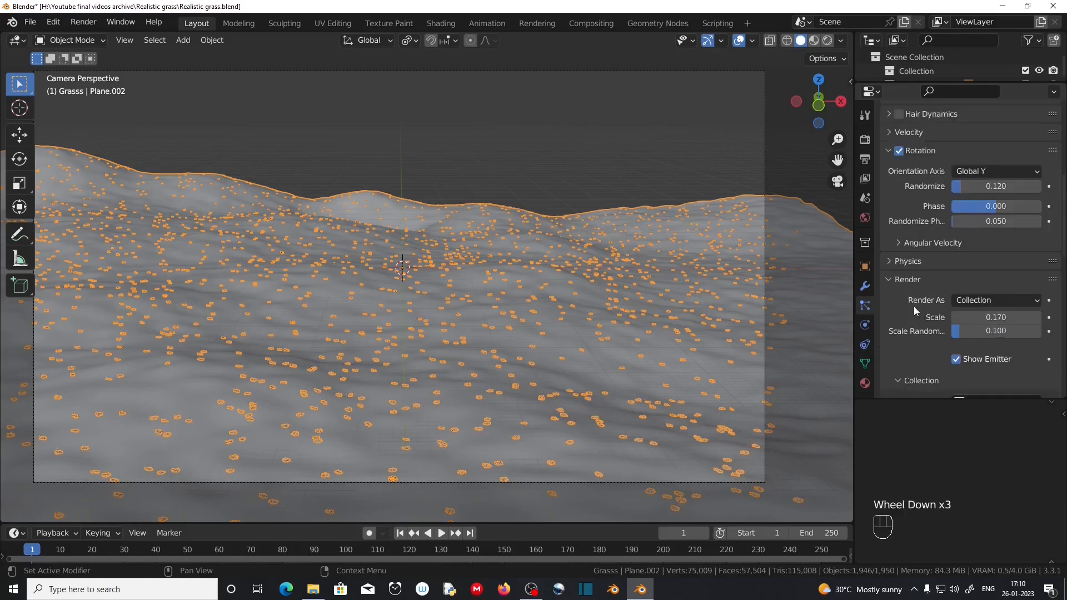
{"action": "scroll", "coordinate": [917, 312], "scroll_direction": "down", "scroll_amount": 2}
{"action": "left_click", "coordinate": [1014, 273]}
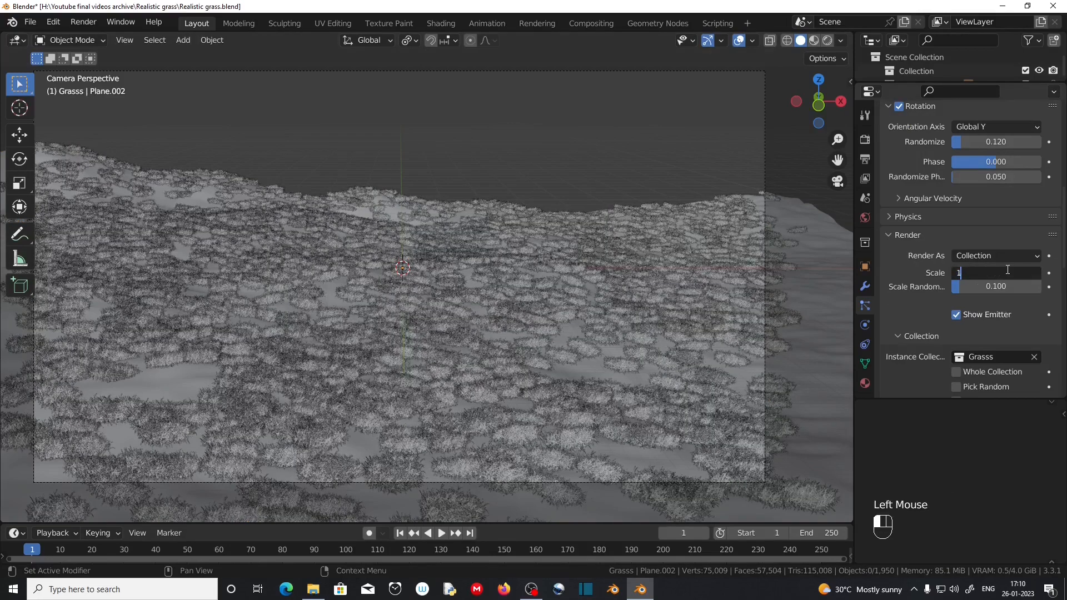
{"action": "type", "text": ".05"}
{"action": "left_click", "coordinate": [1020, 288]}
{"action": "type", "text": "0.25"}
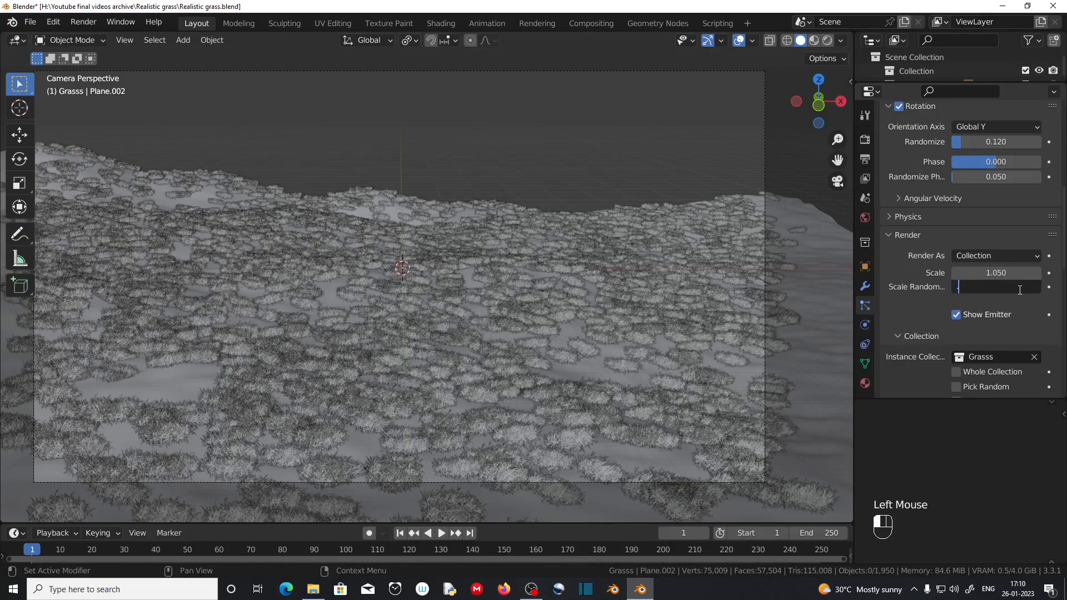
{"action": "key", "text": "Return"}
Set the scene's color management look to High Contrast
{"action": "scroll", "coordinate": [896, 314], "scroll_direction": "down", "scroll_amount": 2}
{"action": "scroll", "coordinate": [896, 313], "scroll_direction": "down", "scroll_amount": 18}
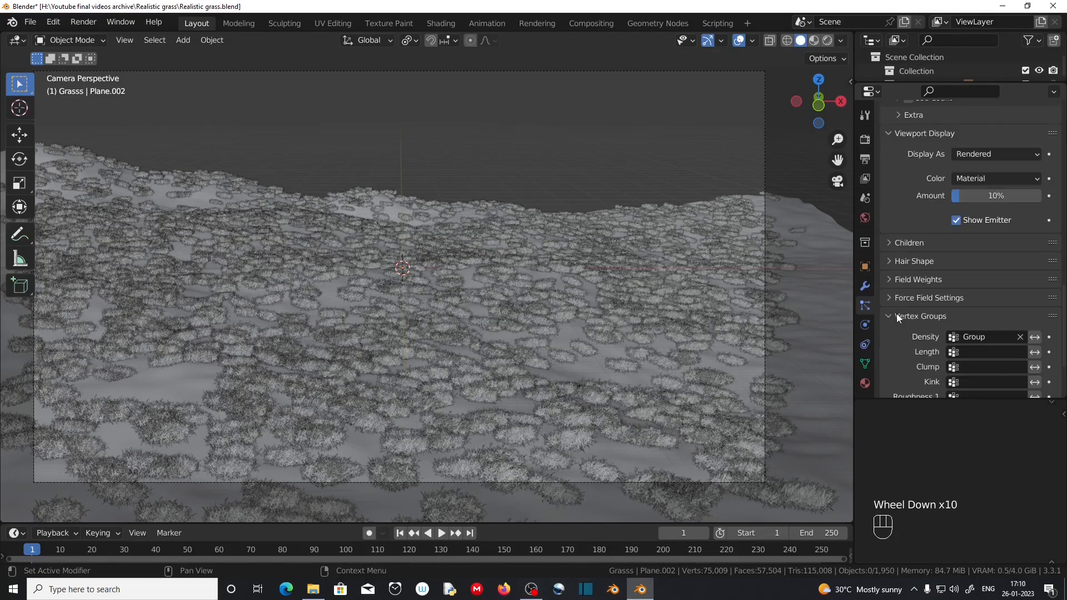
{"action": "scroll", "coordinate": [896, 313], "scroll_direction": "up", "scroll_amount": 15}
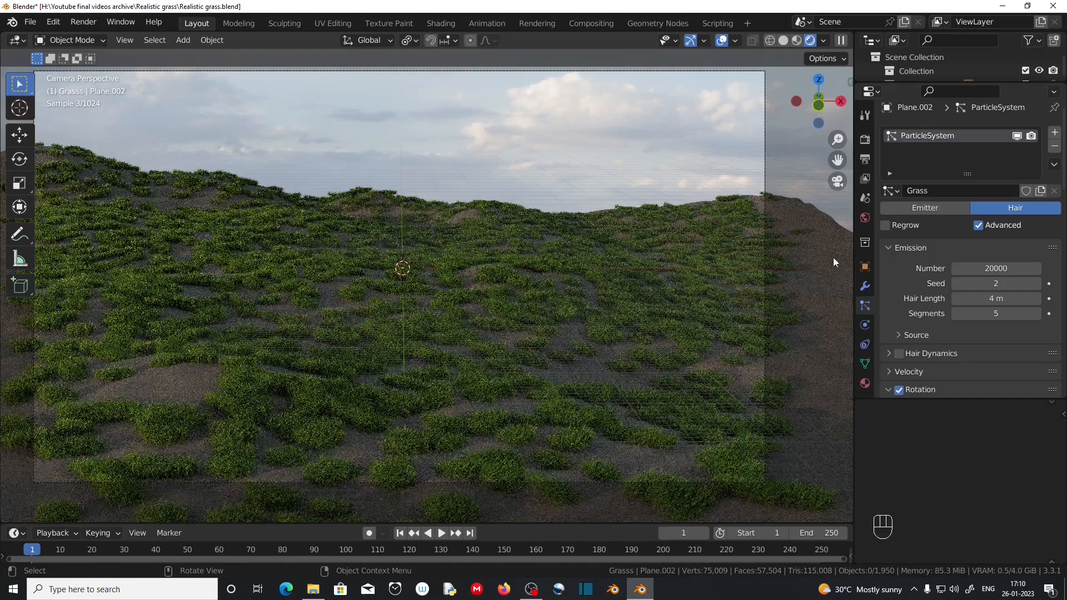
{"action": "left_click", "coordinate": [865, 140]}
{"action": "scroll", "coordinate": [968, 298], "scroll_direction": "down", "scroll_amount": 15}
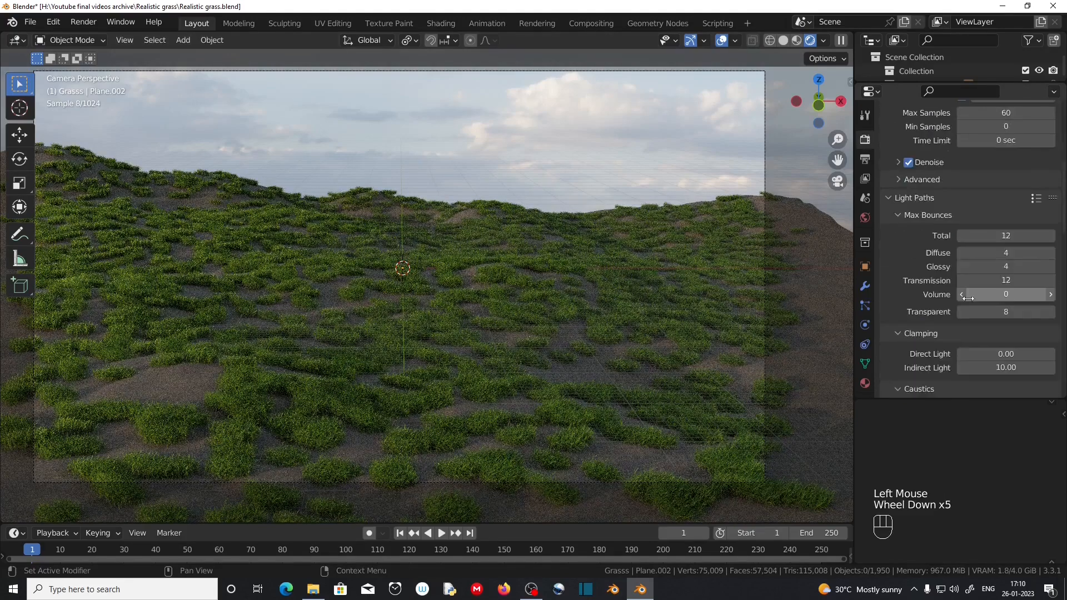
{"action": "left_click", "coordinate": [886, 387]}
{"action": "scroll", "coordinate": [885, 383], "scroll_direction": "down", "scroll_amount": 2}
{"action": "left_click", "coordinate": [887, 388]}
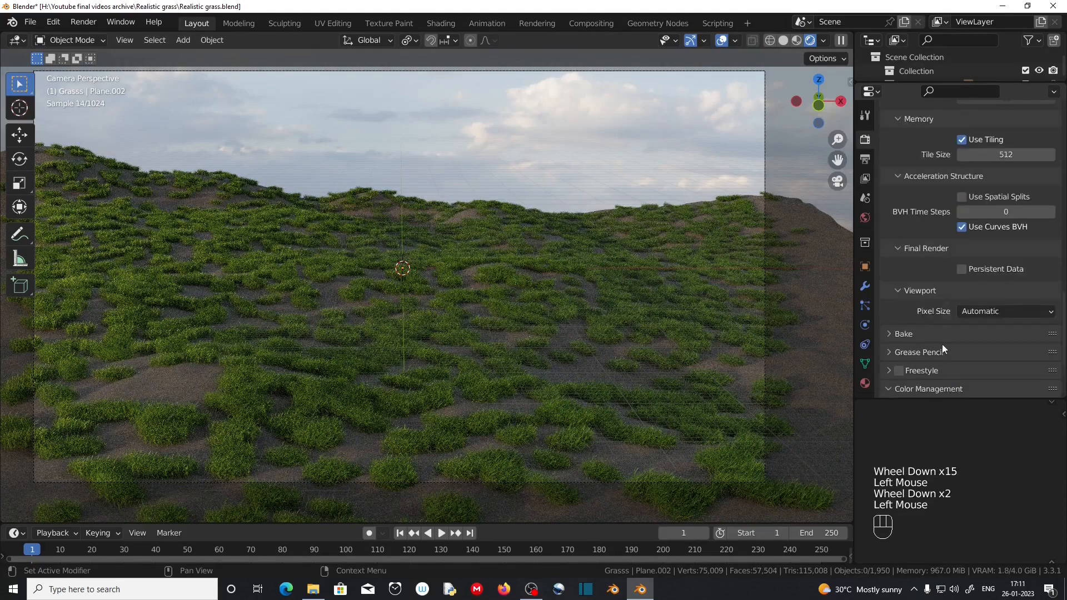
{"action": "scroll", "coordinate": [942, 344], "scroll_direction": "down", "scroll_amount": 4}
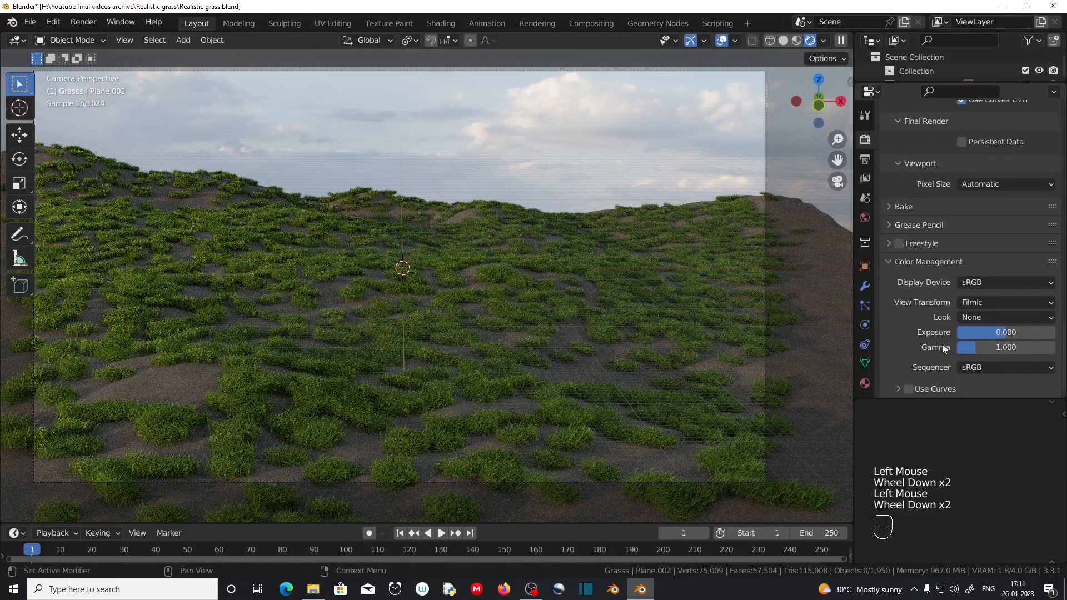
{"action": "left_click", "coordinate": [995, 317]}
{"action": "left_click", "coordinate": [985, 365]}
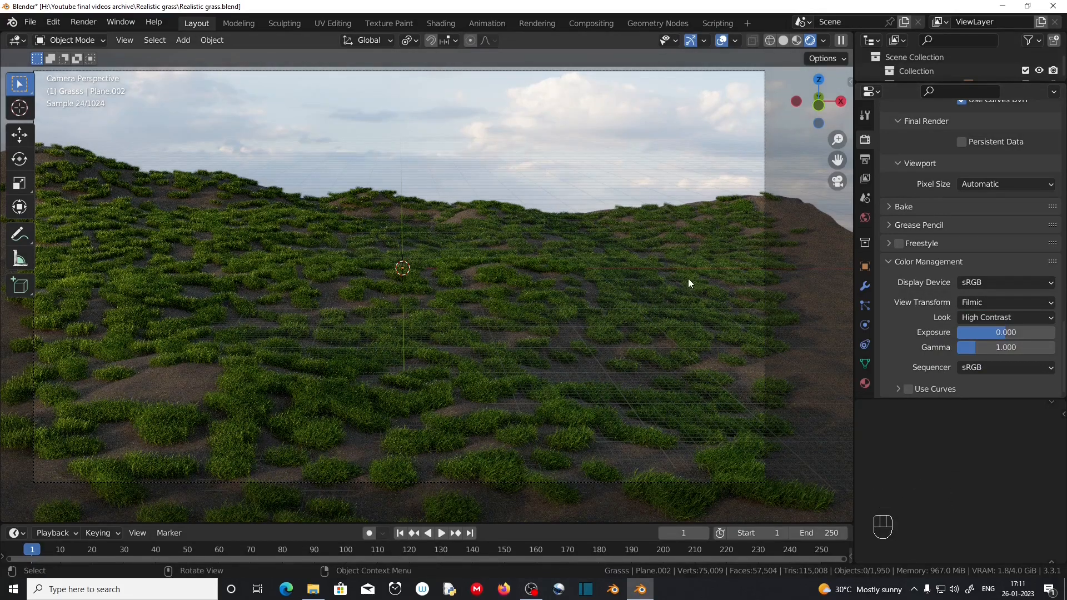
Switch the viewport to solid shading and show the whole ground with both sun lights from the top
{"action": "scroll", "coordinate": [526, 282], "scroll_direction": "down", "scroll_amount": 2}
{"action": "scroll", "coordinate": [526, 282], "scroll_direction": "up", "scroll_amount": 2}
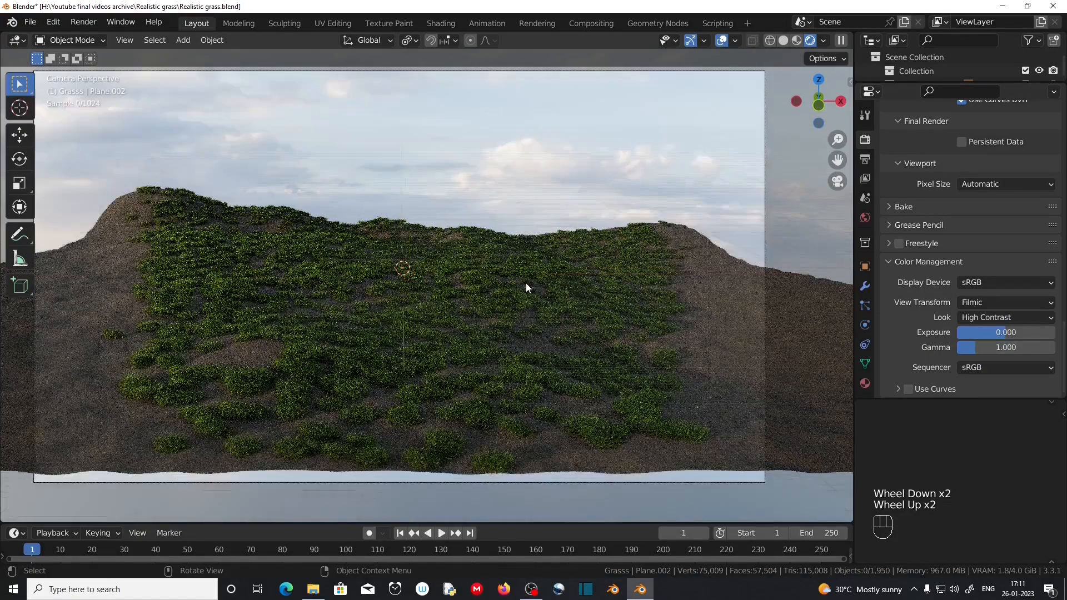
{"action": "scroll", "coordinate": [524, 283], "scroll_direction": "down", "scroll_amount": 3}
{"action": "scroll", "coordinate": [524, 286], "scroll_direction": "down", "scroll_amount": 2}
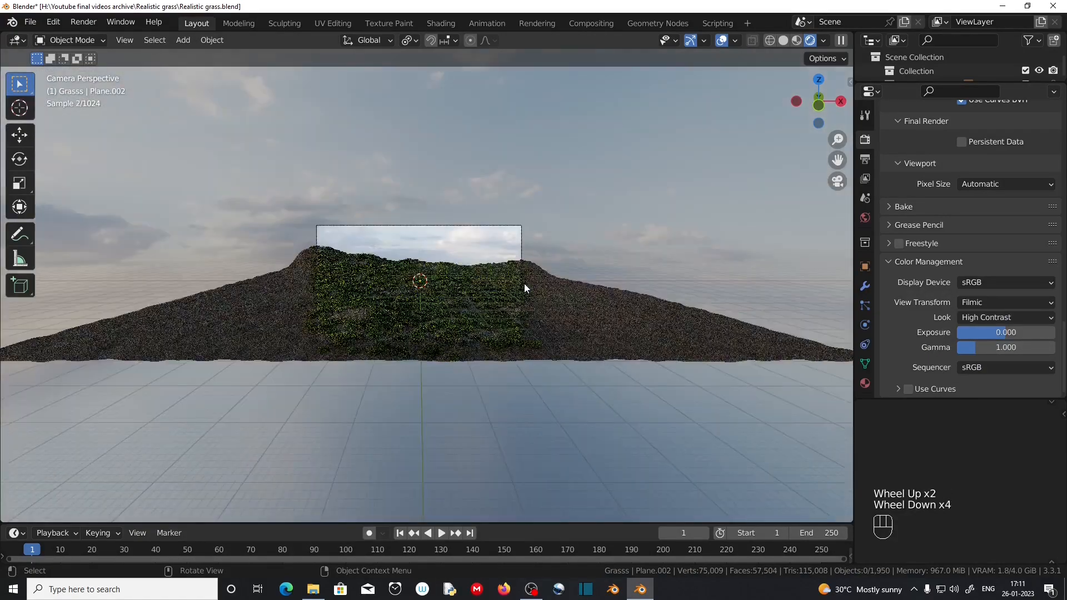
{"action": "middle_click_drag", "start_coordinate": [675, 263], "coordinate": [574, 272]}
{"action": "scroll", "coordinate": [574, 272], "scroll_direction": "down", "scroll_amount": 3}
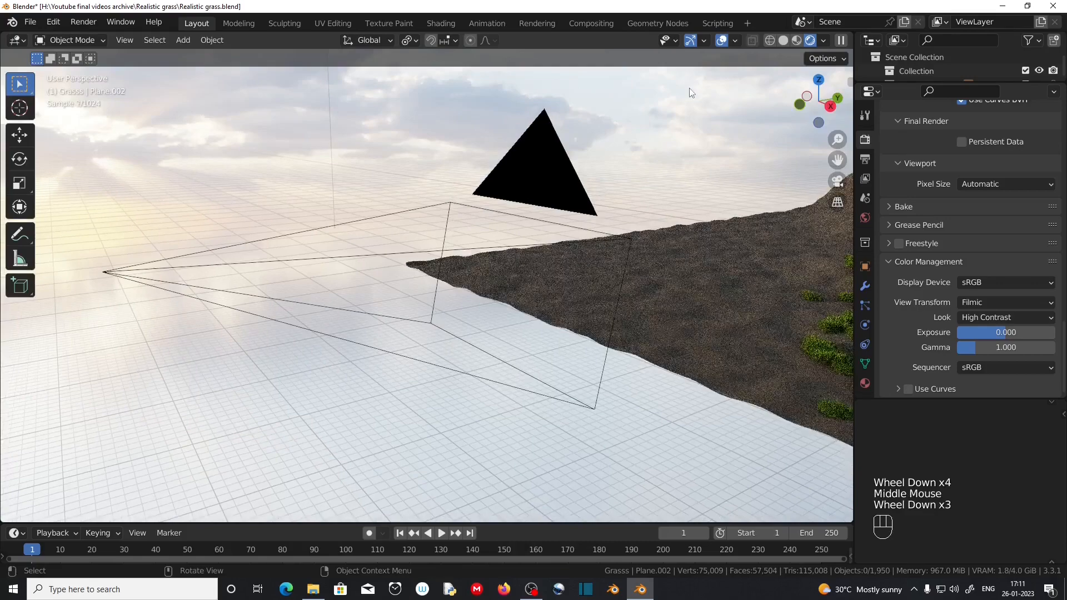
{"action": "left_click", "coordinate": [785, 40]}
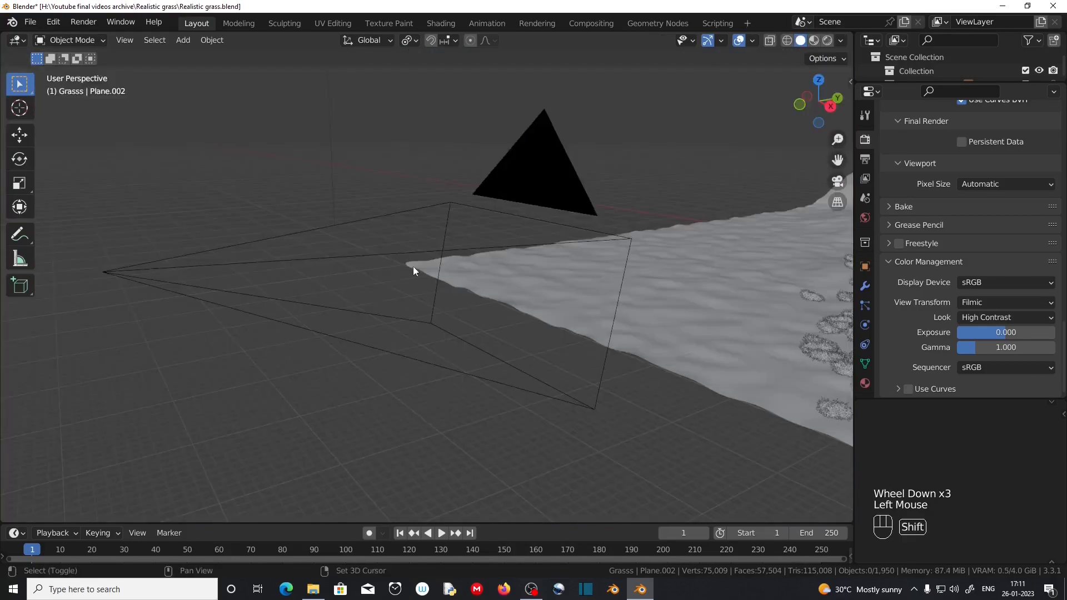
{"action": "middle_click_drag", "start_coordinate": [412, 269], "coordinate": [372, 333], "text": "shift"}
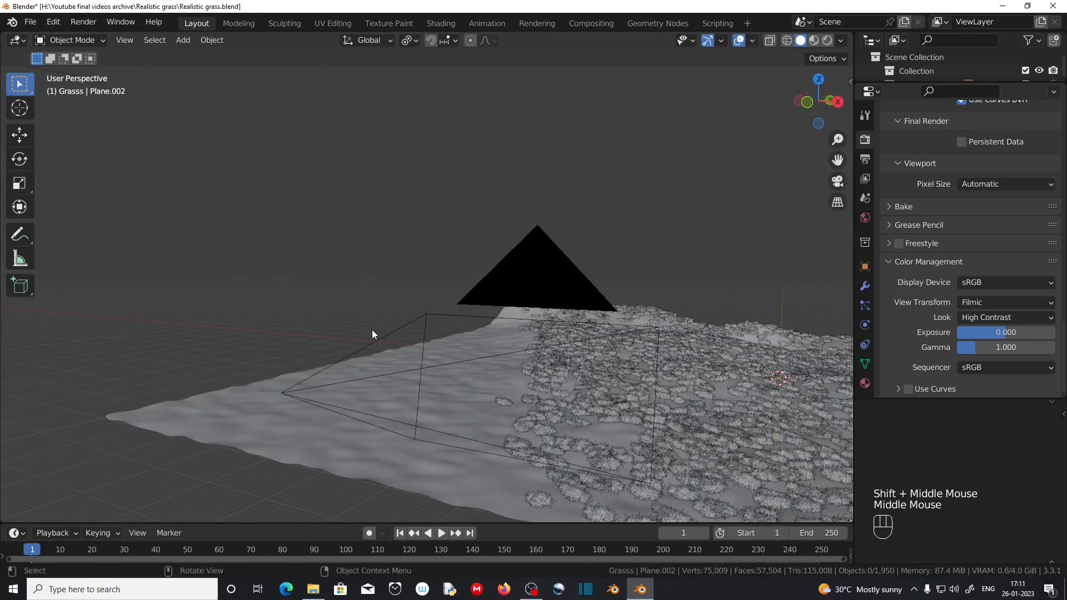
{"action": "scroll", "coordinate": [372, 334], "scroll_direction": "down", "scroll_amount": 3}
{"action": "left_click", "coordinate": [35, 328]}
{"action": "middle_click_drag", "start_coordinate": [95, 348], "coordinate": [256, 253], "text": "shift"}
{"action": "key", "text": "KP_7"}
{"action": "scroll", "coordinate": [466, 369], "scroll_direction": "down", "scroll_amount": 7}
{"action": "scroll", "coordinate": [256, 253], "scroll_direction": "down", "scroll_amount": 2}
Set the warm-colored sun light's strength to 8 and the bluish sun light's strength to 1.5
{"action": "left_click", "coordinate": [259, 254]}
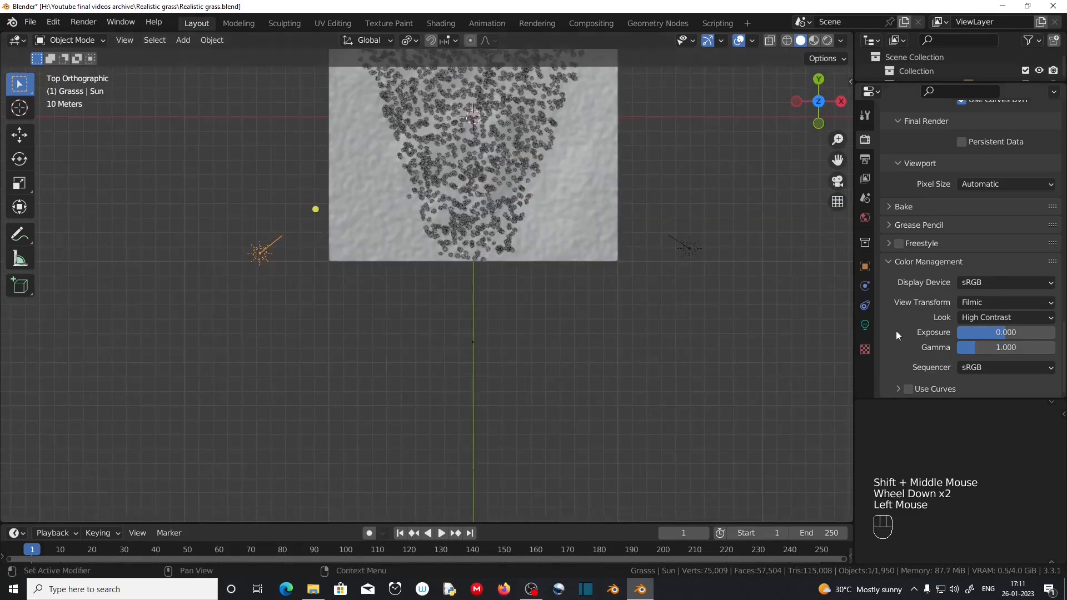
{"action": "left_click", "coordinate": [865, 325]}
{"action": "left_click", "coordinate": [1013, 232]}
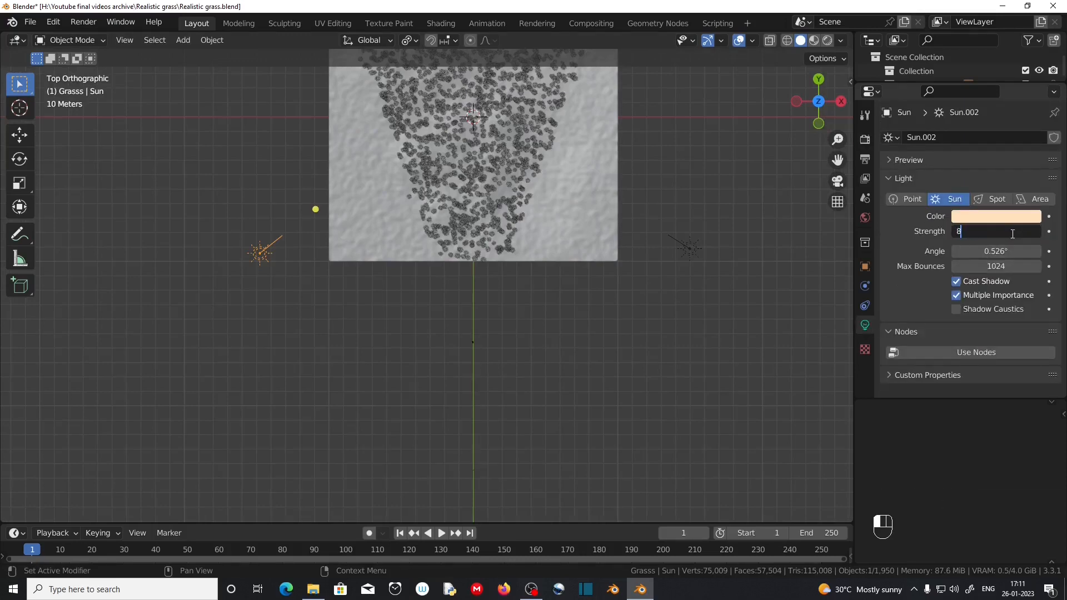
{"action": "left_click", "coordinate": [689, 248]}
{"action": "double_click", "coordinate": [1000, 231]}
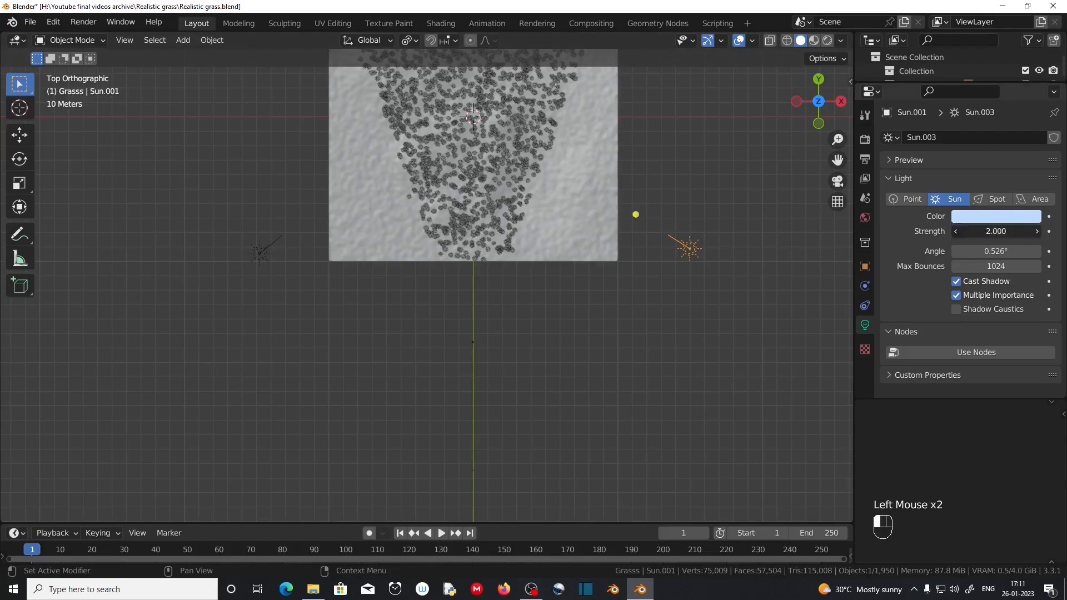
{"action": "type", "text": "1."}
{"action": "type", "text": "5"}
Shift the warm sun light's color slightly toward yellow
{"action": "left_click", "coordinate": [259, 251]}
{"action": "left_click", "coordinate": [981, 222]}
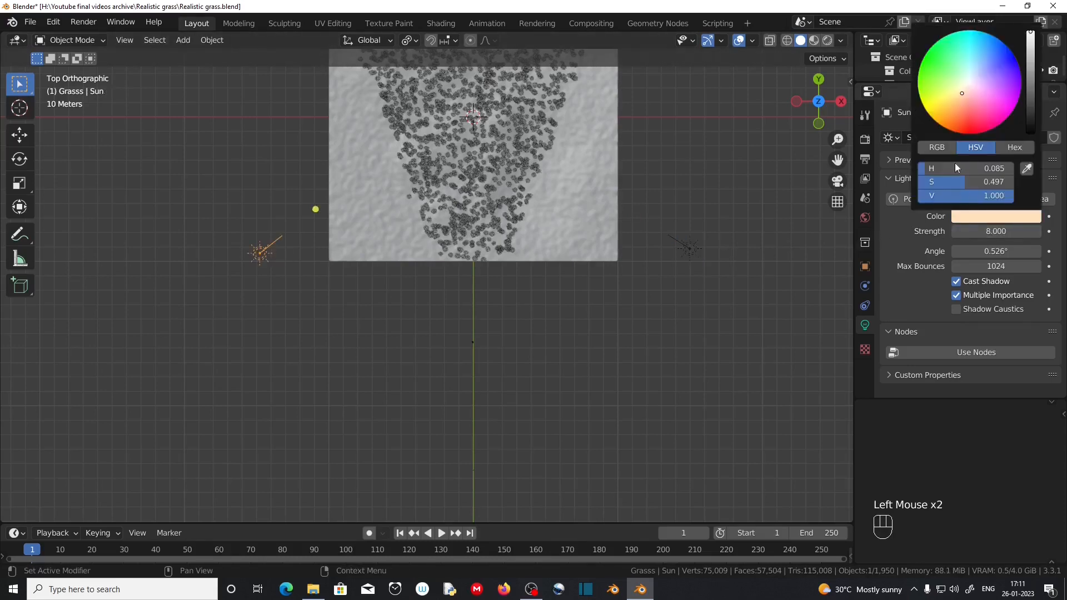
{"action": "left_click_drag", "start_coordinate": [961, 95], "coordinate": [958, 95]}
Return to the camera view and preview the grass field in rendered shading
{"action": "key", "text": "KP_0"}
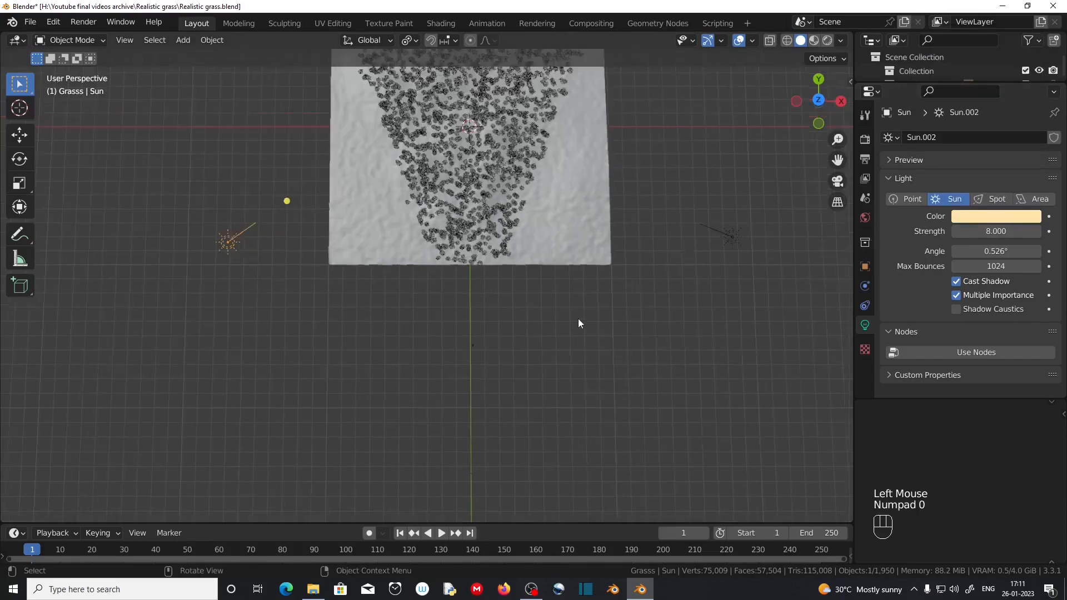
{"action": "scroll", "coordinate": [561, 318], "scroll_direction": "up", "scroll_amount": 1}
{"action": "scroll", "coordinate": [556, 312], "scroll_direction": "up", "scroll_amount": 4}
{"action": "scroll", "coordinate": [556, 312], "scroll_direction": "down", "scroll_amount": 2}
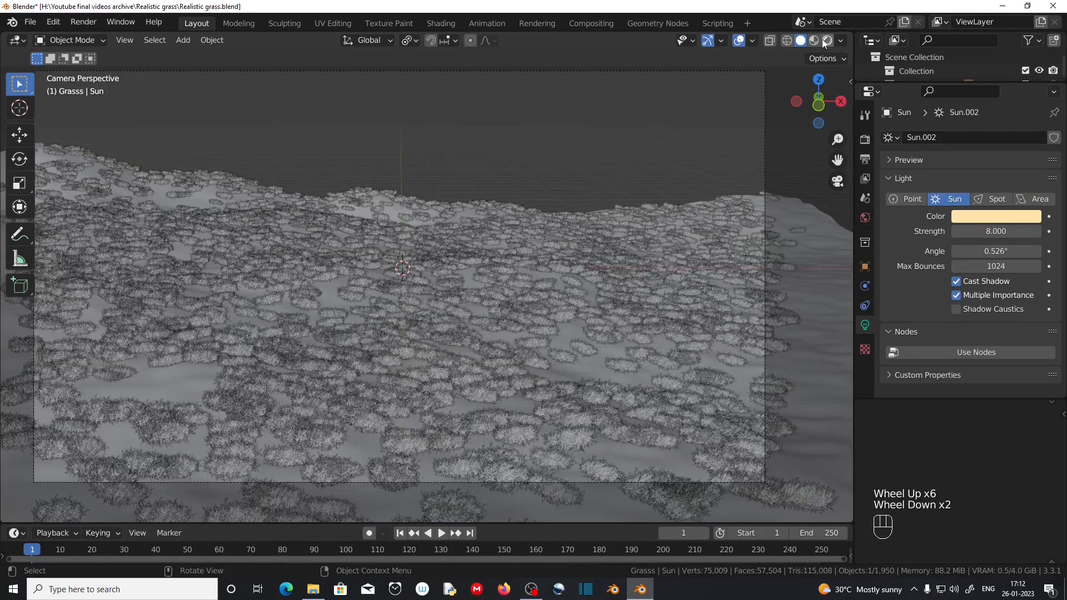
{"action": "left_click", "coordinate": [827, 40]}
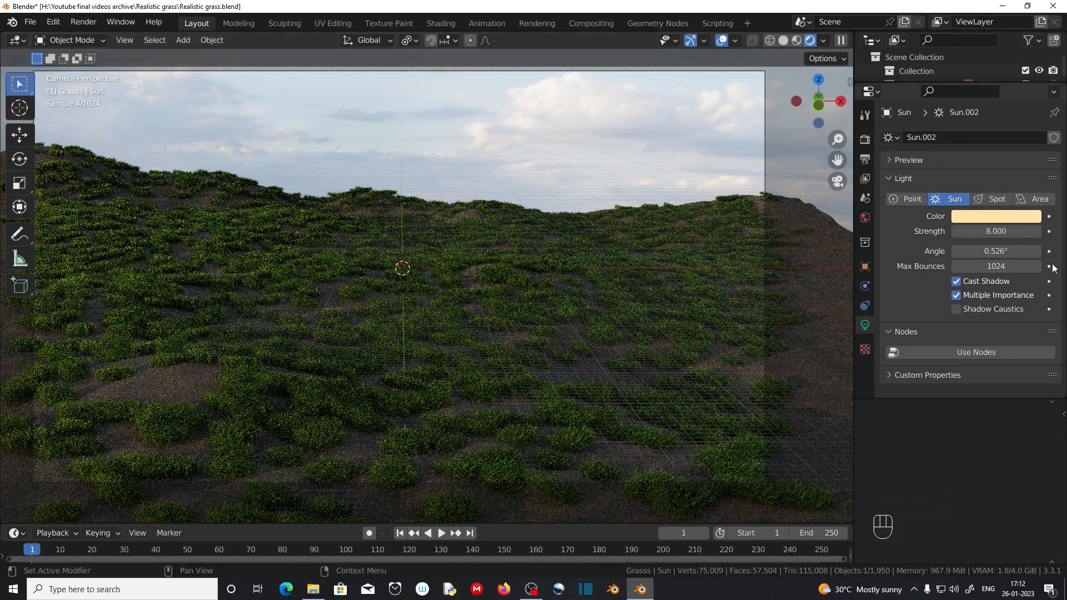
Set the hair number of the ground plane's grass particle system to 18000
{"action": "left_click", "coordinate": [728, 409]}
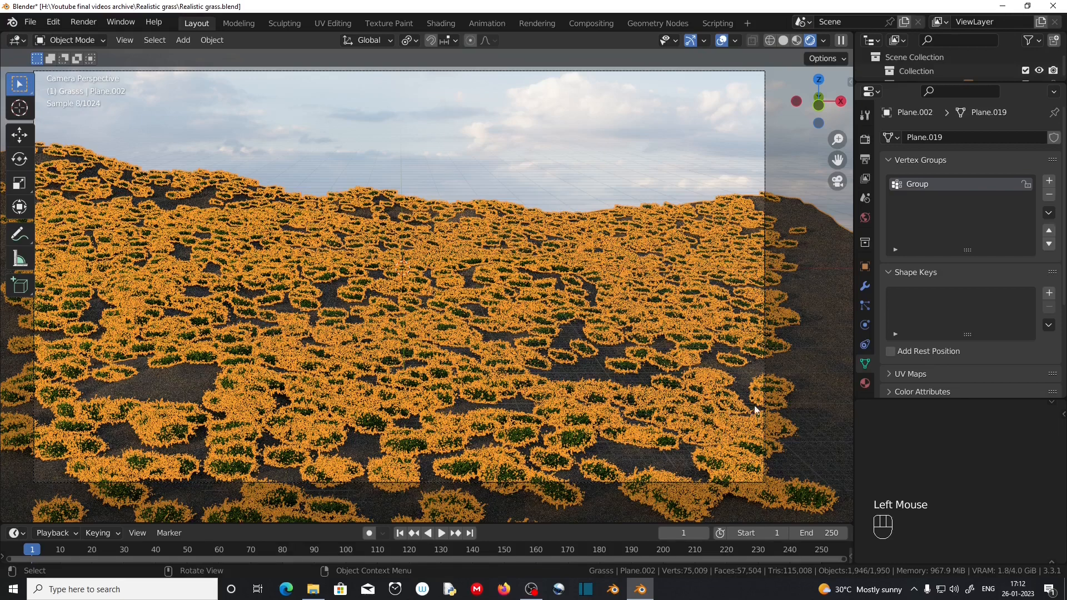
{"action": "left_click", "coordinate": [865, 307]}
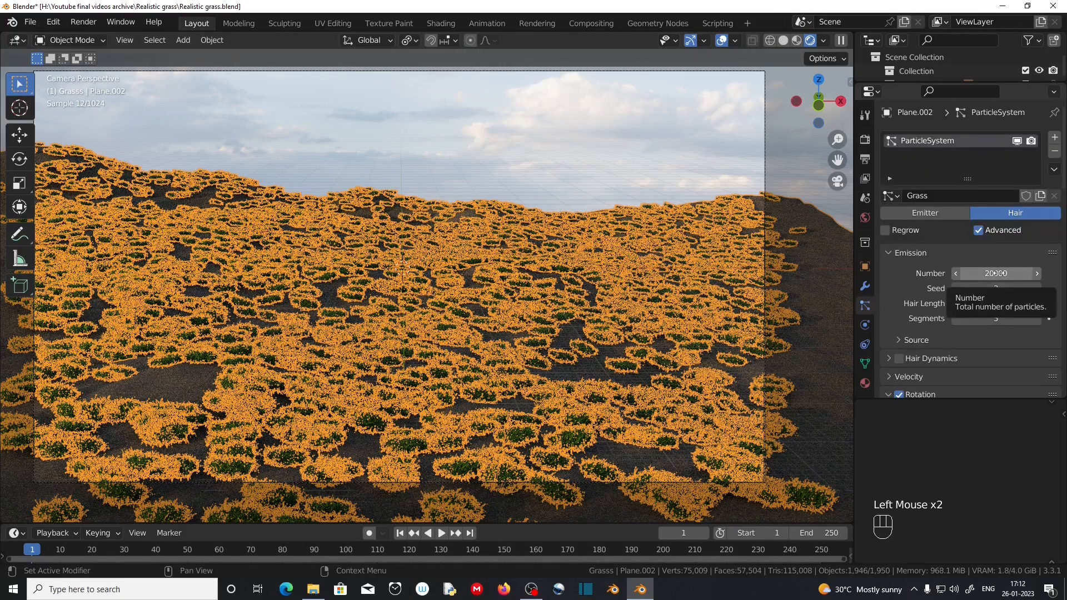
{"action": "left_click", "coordinate": [997, 274]}
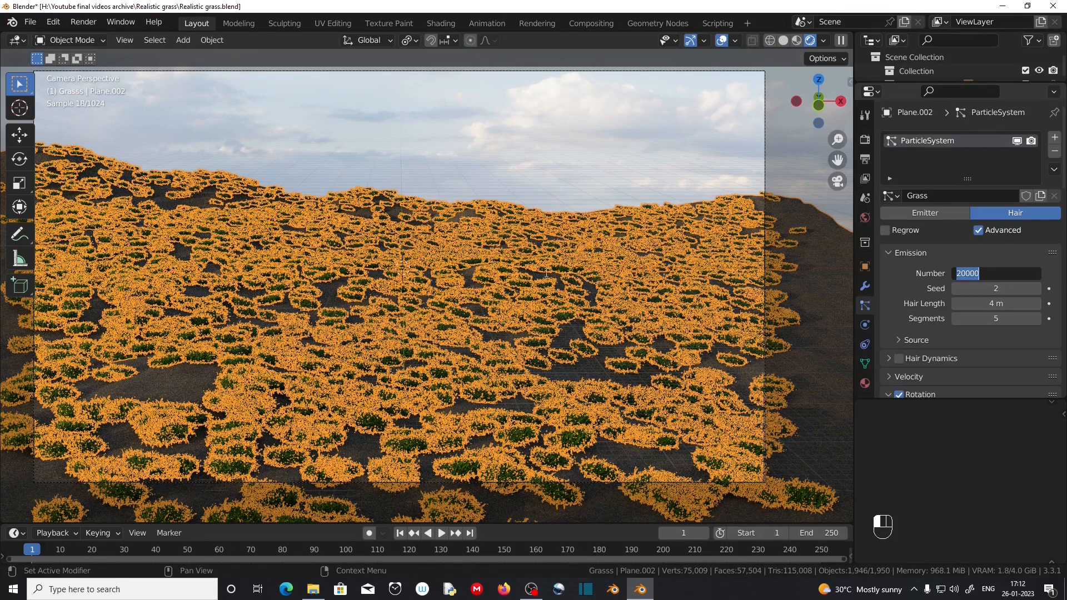
{"action": "type", "text": "18000"}
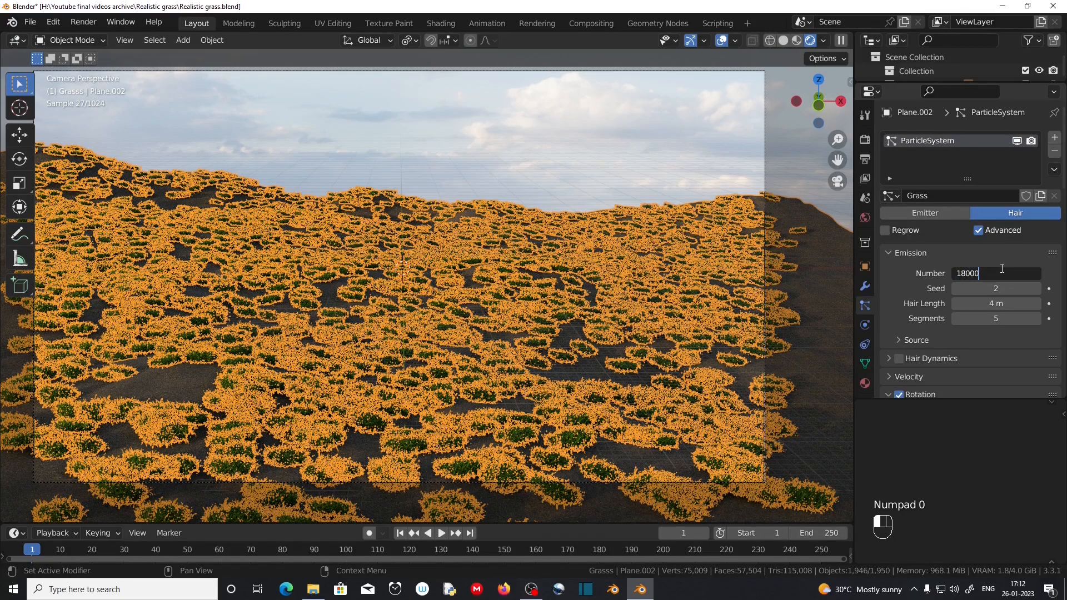
{"action": "left_click", "coordinate": [892, 270]}
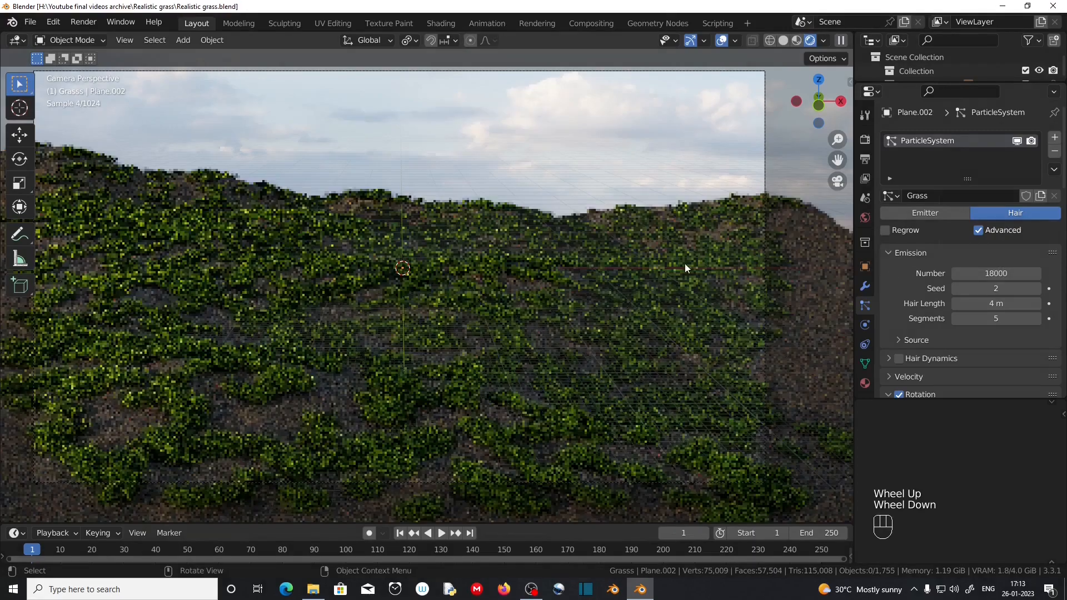
Set the final render's max samples to 2000
{"action": "left_click", "coordinate": [865, 139]}
{"action": "scroll", "coordinate": [962, 277], "scroll_direction": "down", "scroll_amount": 2}
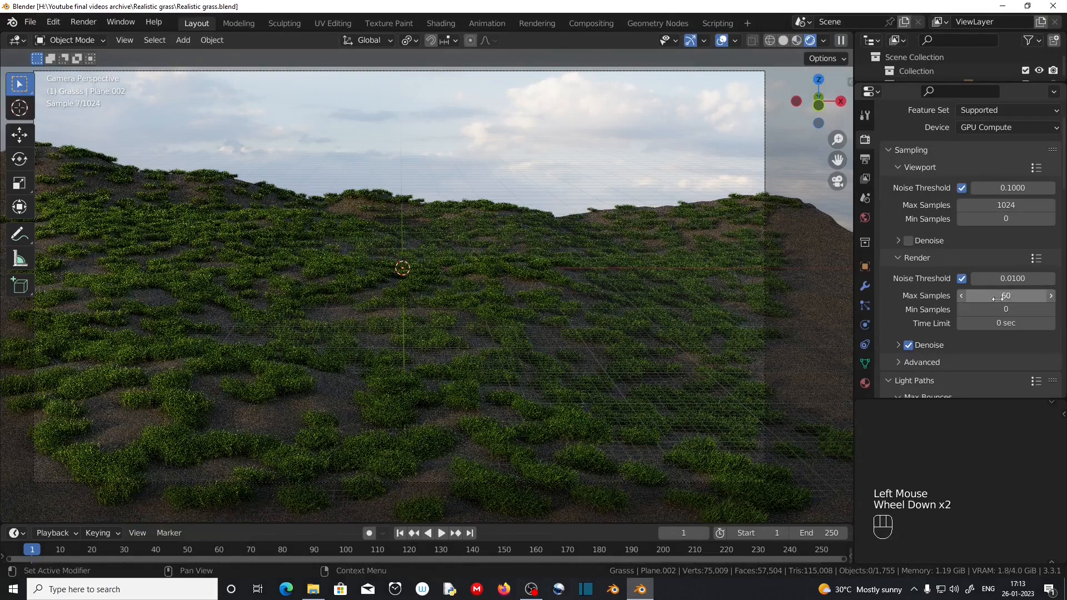
{"action": "left_click", "coordinate": [999, 297]}
{"action": "type", "text": "2000"}
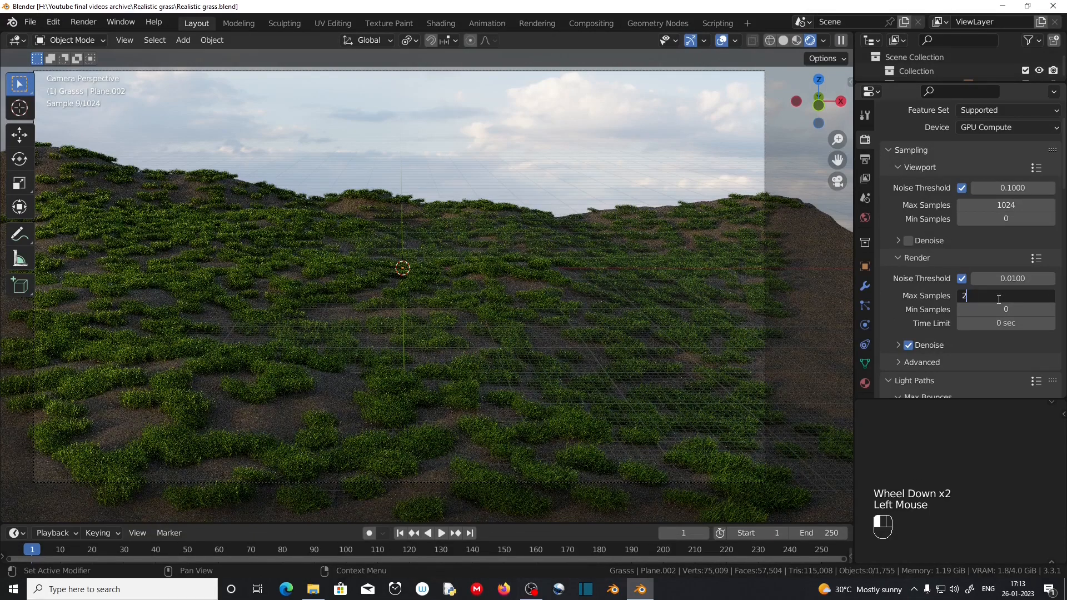
{"action": "left_click", "coordinate": [912, 300]}
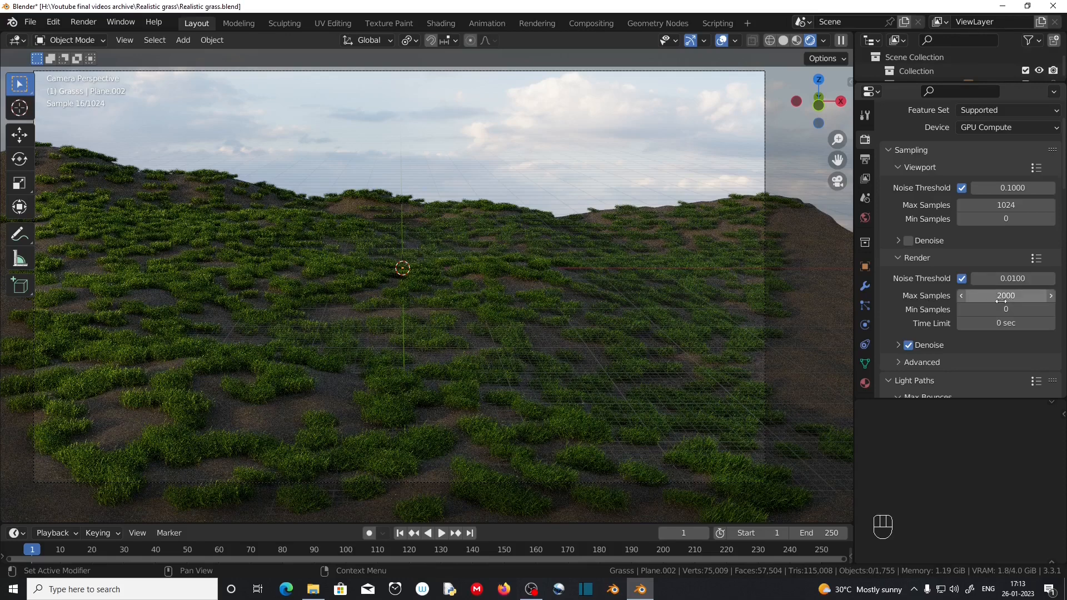
Set the Cycles render device to GPU Compute
{"action": "scroll", "coordinate": [909, 294], "scroll_direction": "up", "scroll_amount": 4}
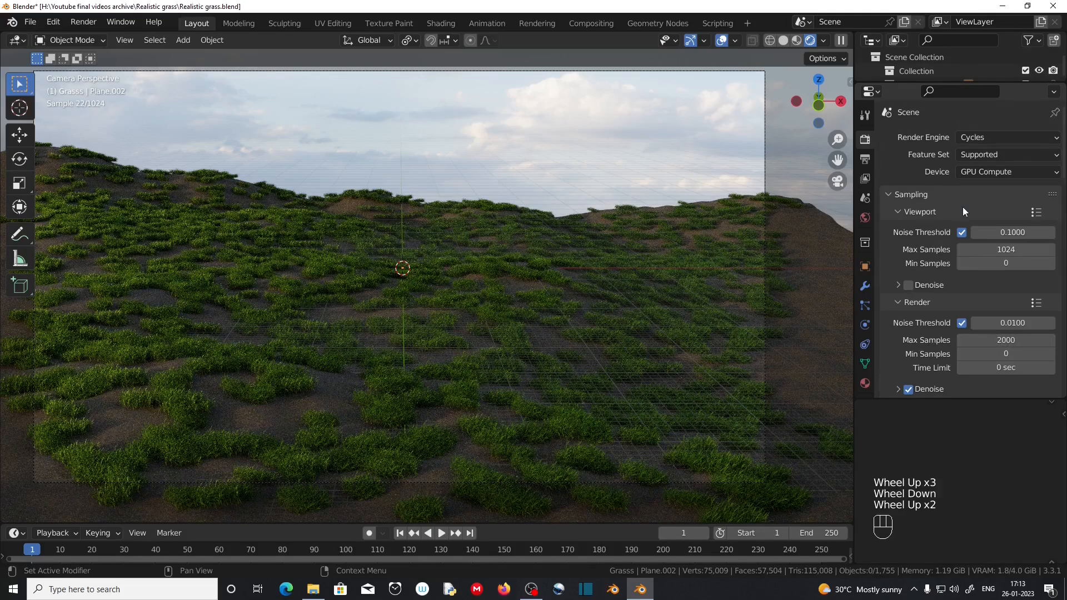
{"action": "left_click", "coordinate": [974, 172]}
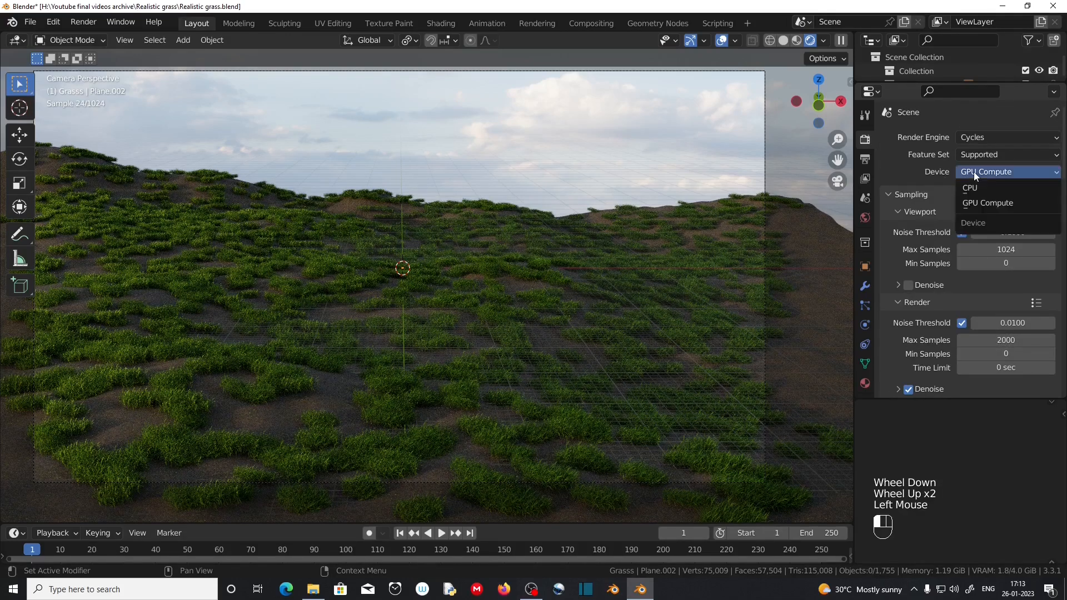
{"action": "left_click", "coordinate": [977, 204]}
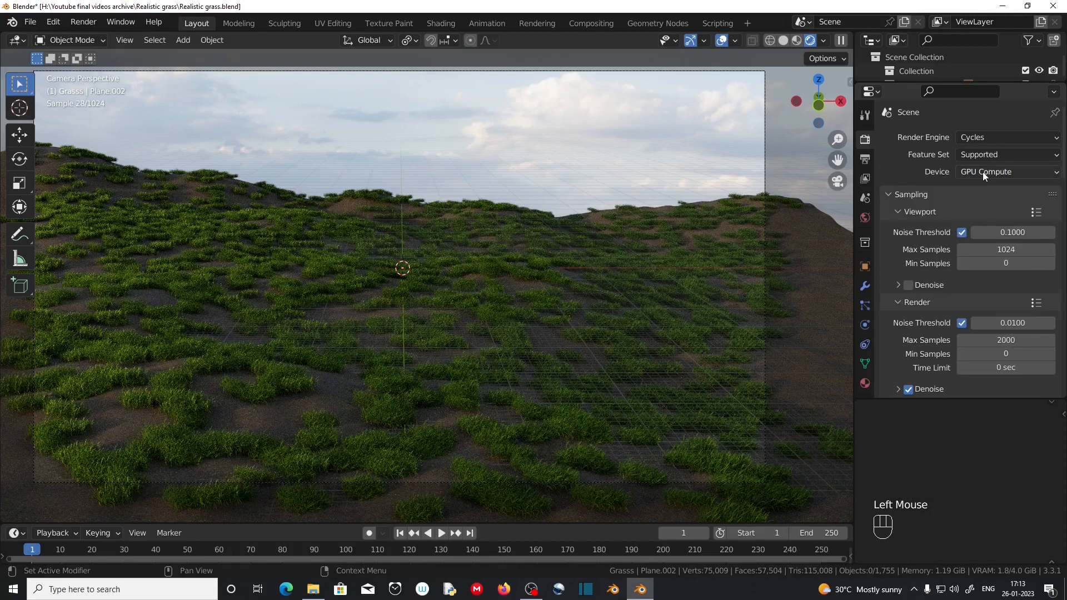
{"action": "left_click", "coordinate": [983, 172]}
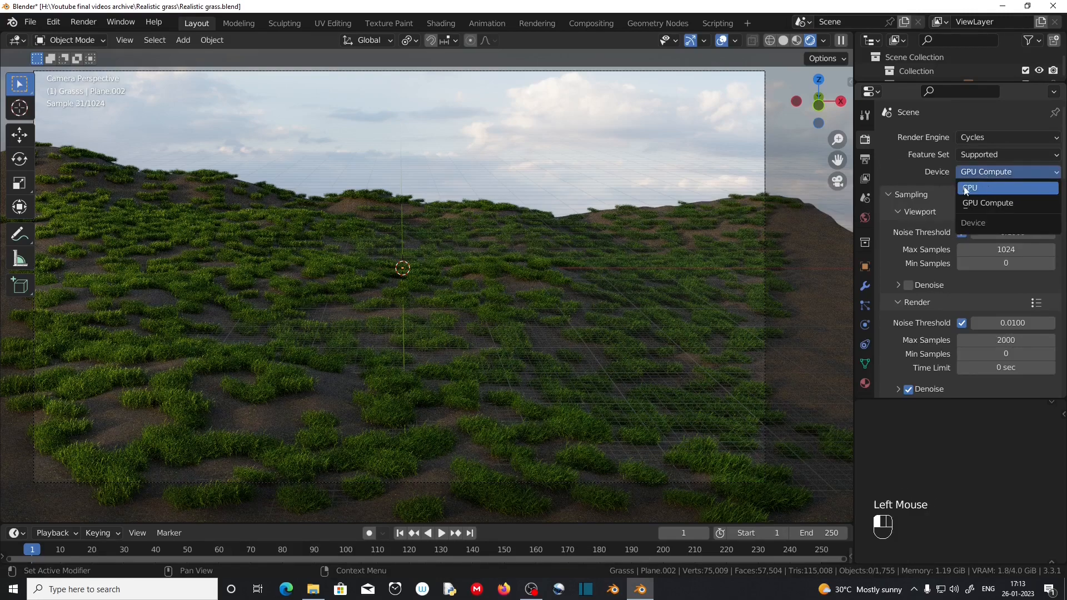
{"action": "scroll", "coordinate": [913, 175], "scroll_direction": "up", "scroll_amount": 1}
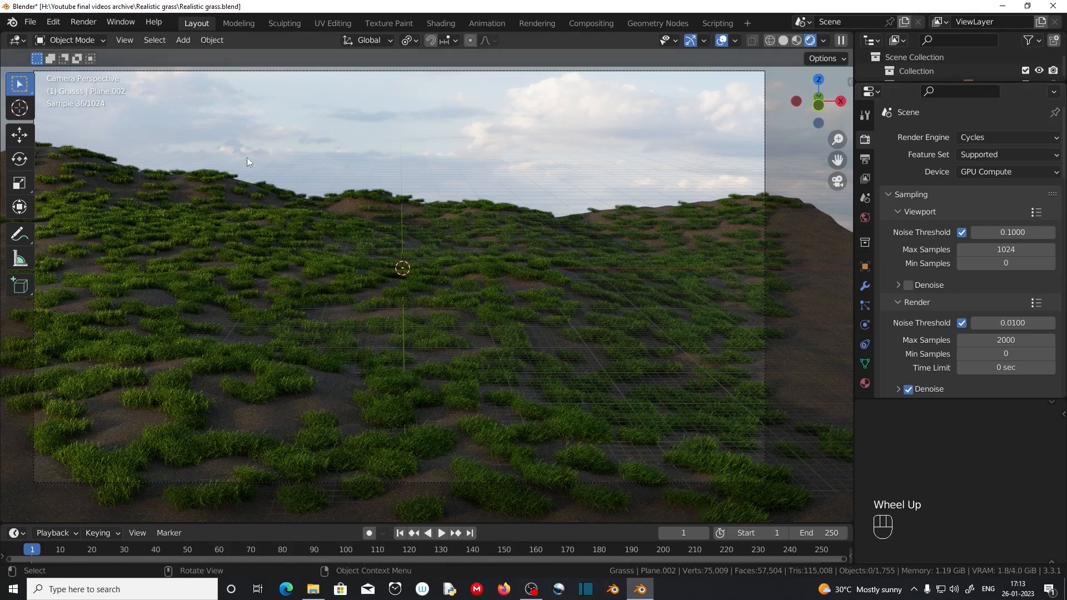
Check which Cycles render devices are enabled in the system preferences
{"action": "left_click", "coordinate": [54, 23]}
{"action": "left_click", "coordinate": [81, 216]}
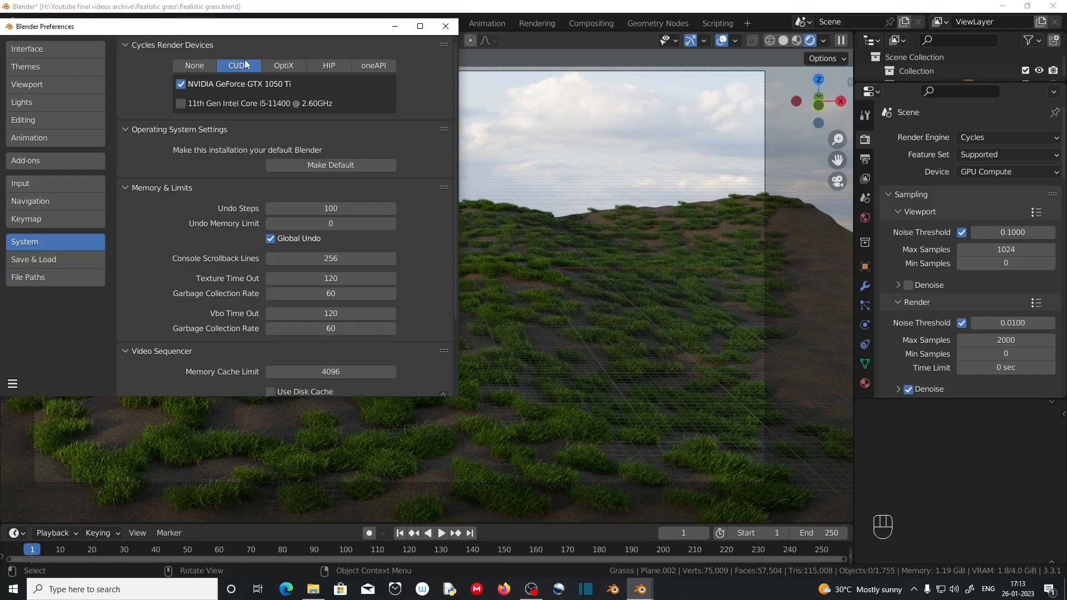
{"action": "left_click", "coordinate": [446, 26]}
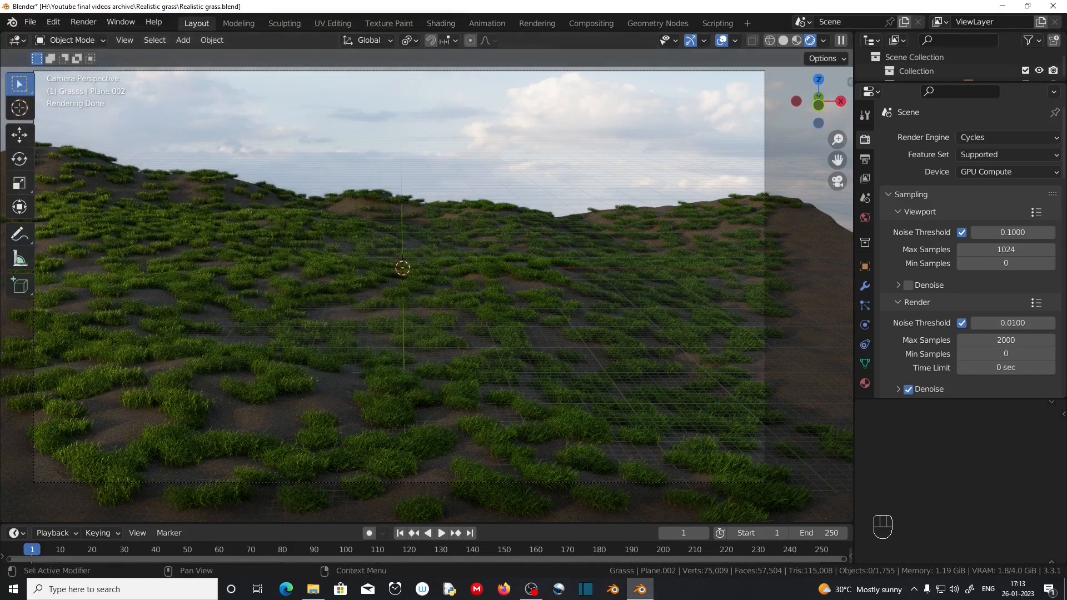
Review the render's denoising, light path and color management settings, and check the output resolution
{"action": "scroll", "coordinate": [928, 275], "scroll_direction": "down", "scroll_amount": 2}
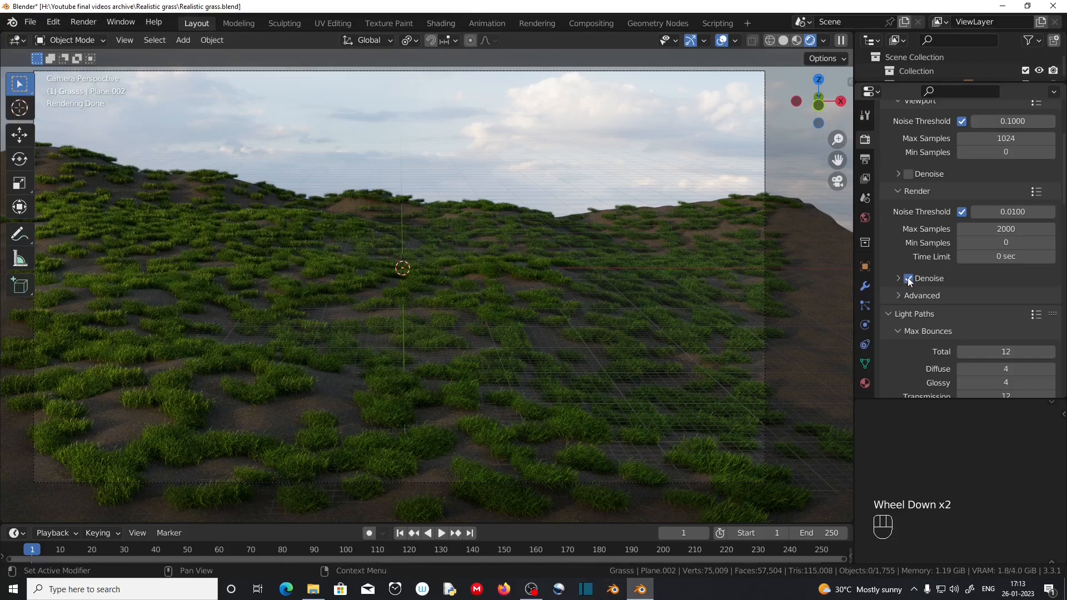
{"action": "scroll", "coordinate": [911, 281], "scroll_direction": "down", "scroll_amount": 18}
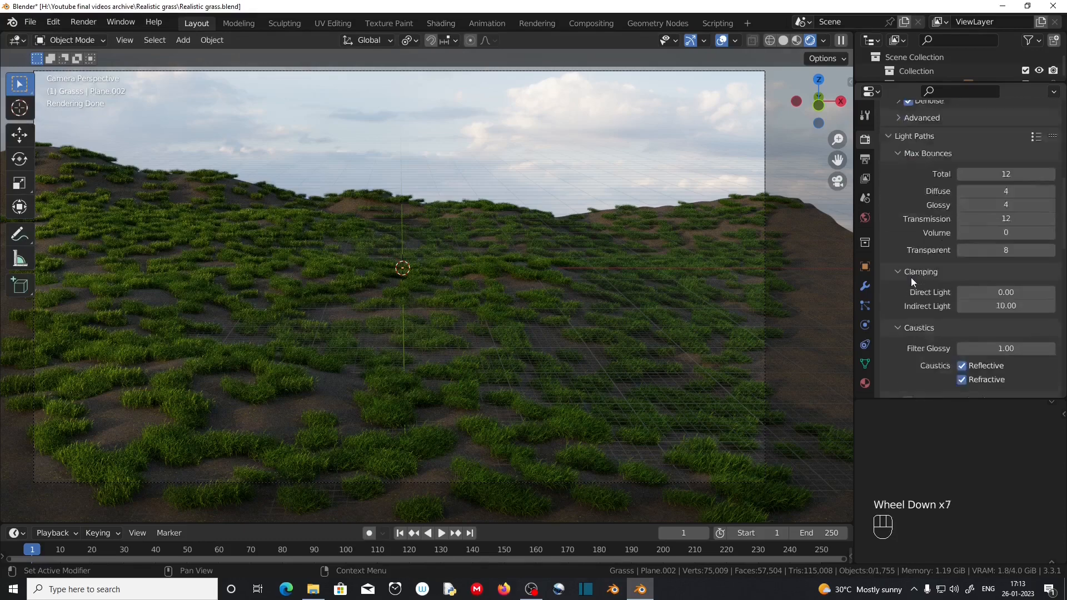
{"action": "scroll", "coordinate": [911, 281], "scroll_direction": "down", "scroll_amount": 1}
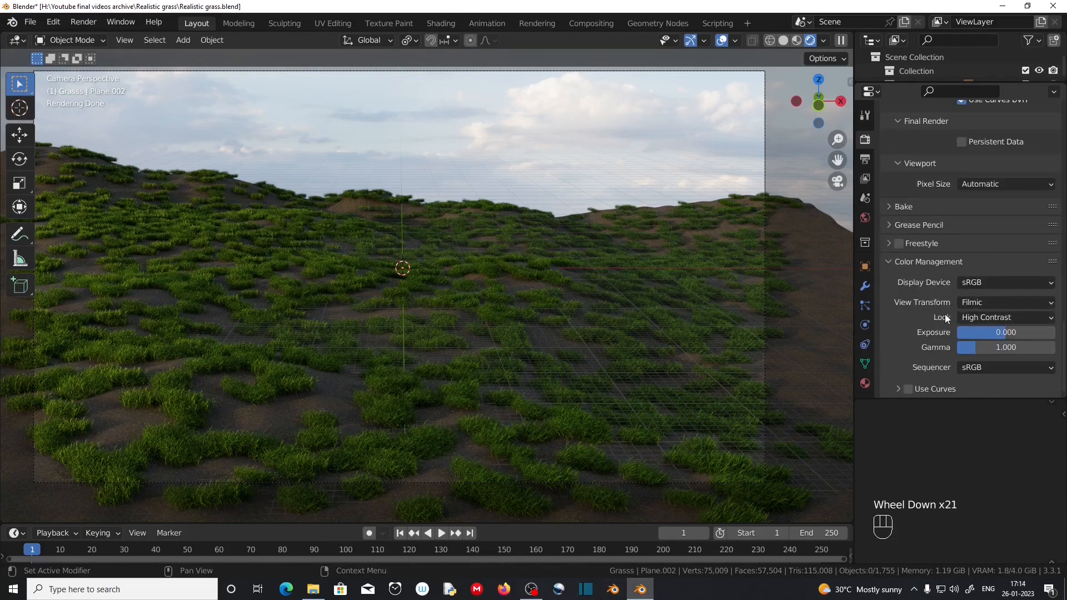
{"action": "left_click", "coordinate": [865, 160]}
{"action": "scroll", "coordinate": [966, 211], "scroll_direction": "up", "scroll_amount": 5}
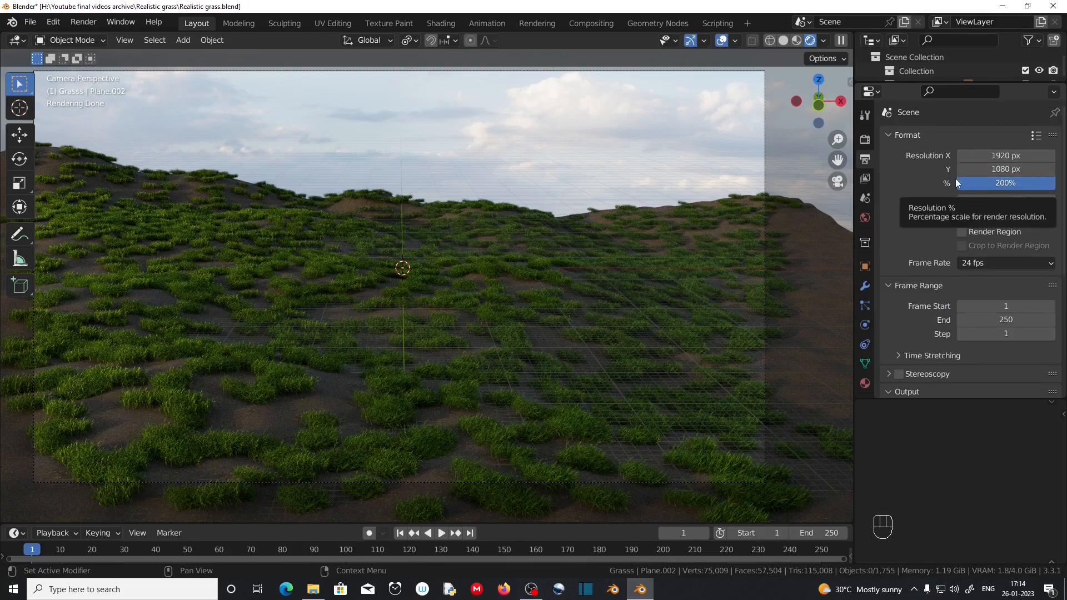
Save the blend file and start rendering the final still image
{"action": "left_click", "coordinate": [31, 25]}
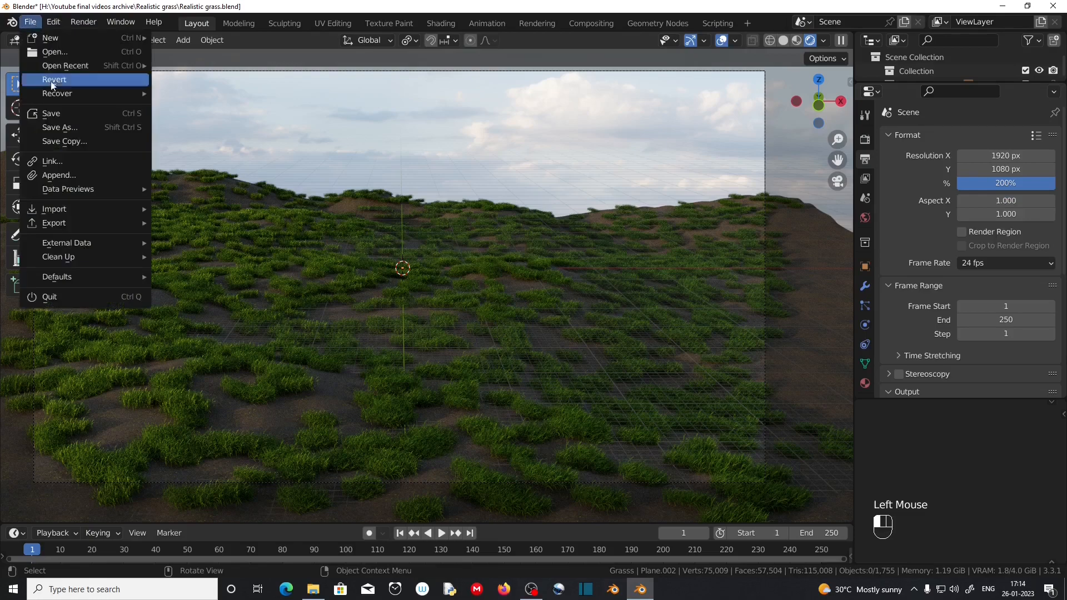
{"action": "left_click", "coordinate": [60, 114]}
{"action": "left_click", "coordinate": [78, 24]}
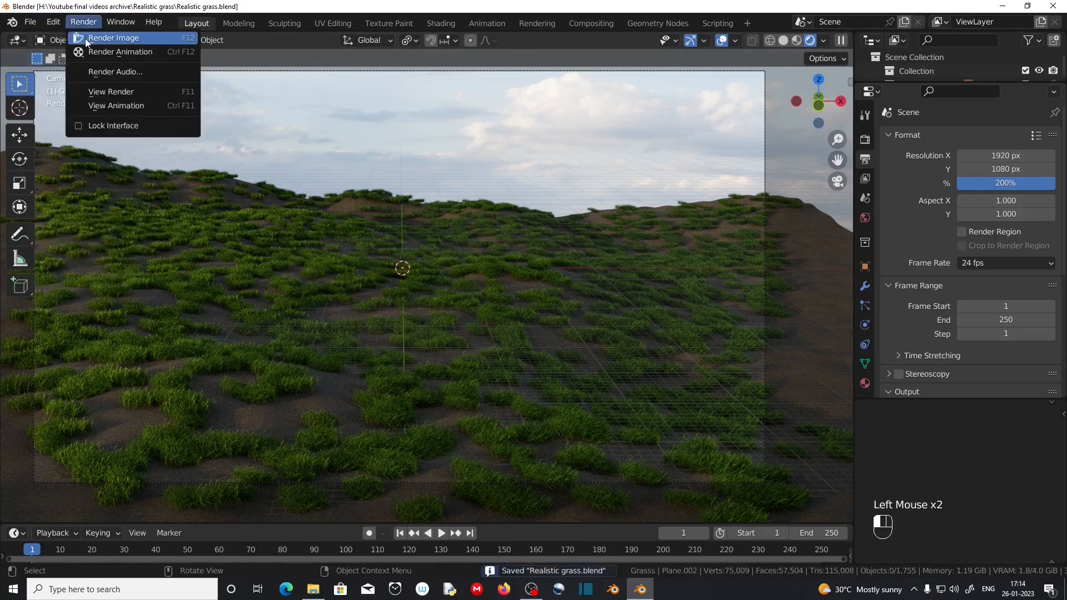
{"action": "left_click", "coordinate": [113, 37]}
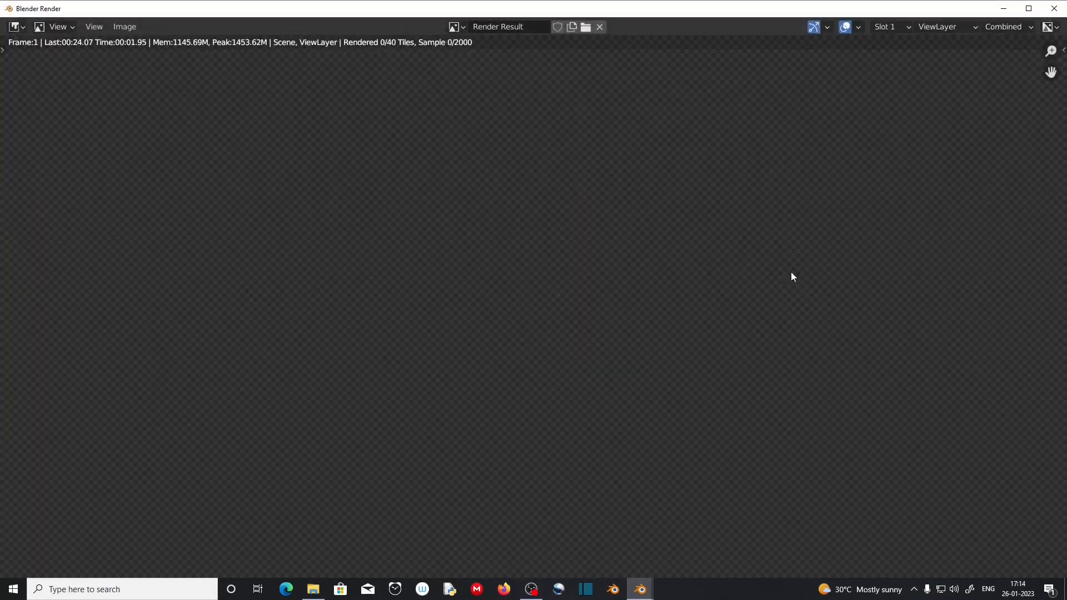